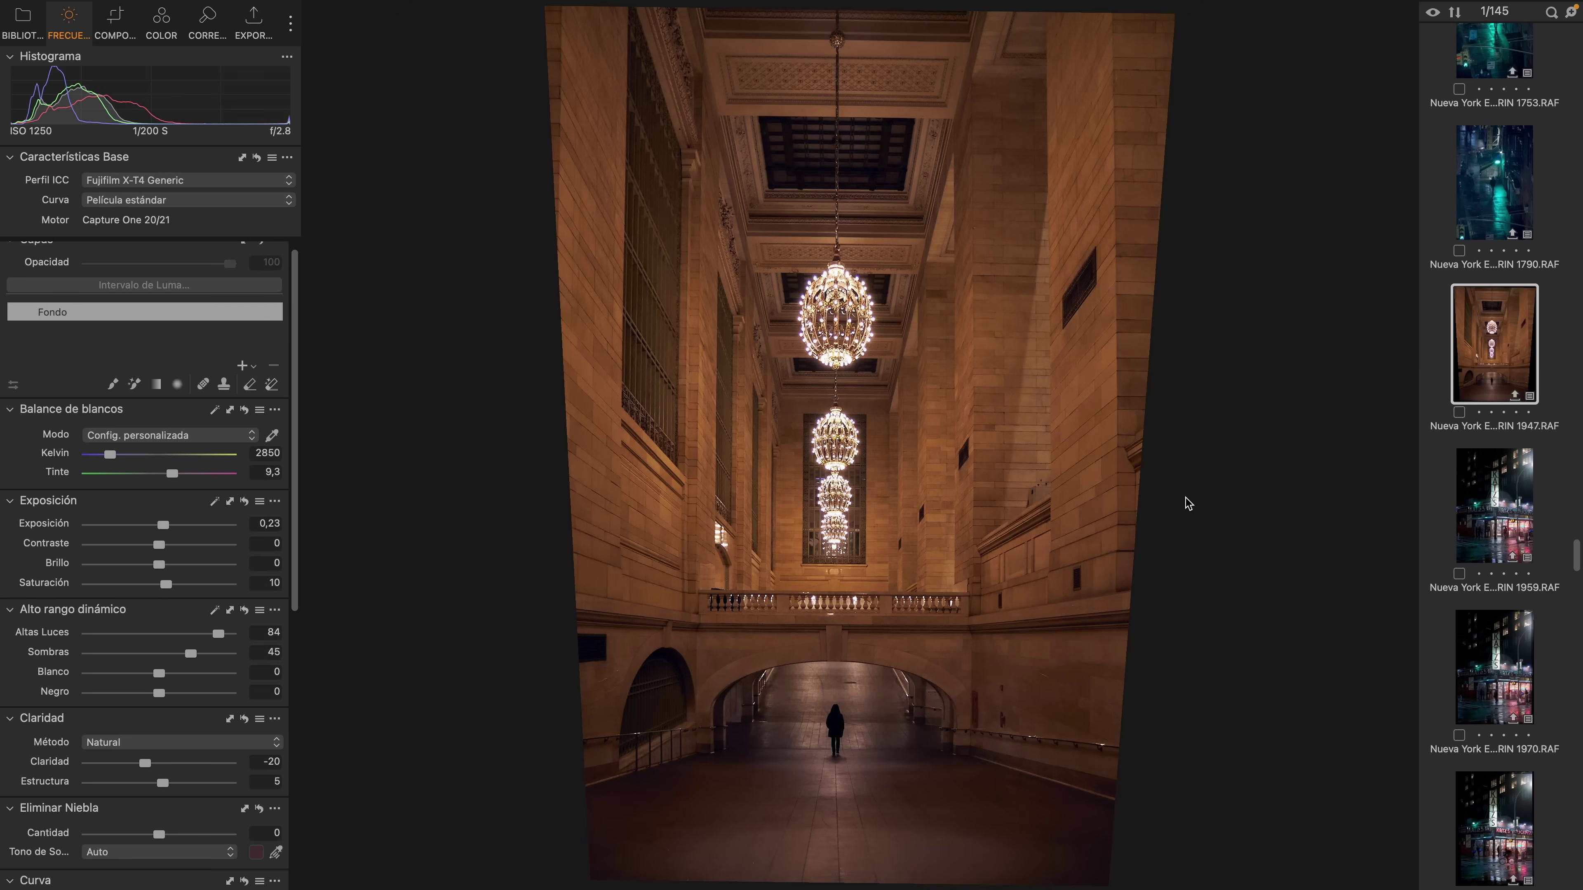
- Compare the chandelier hall photo's edited version with its original by toggling the before/after view several times
{"action": "key", "text": "y"}
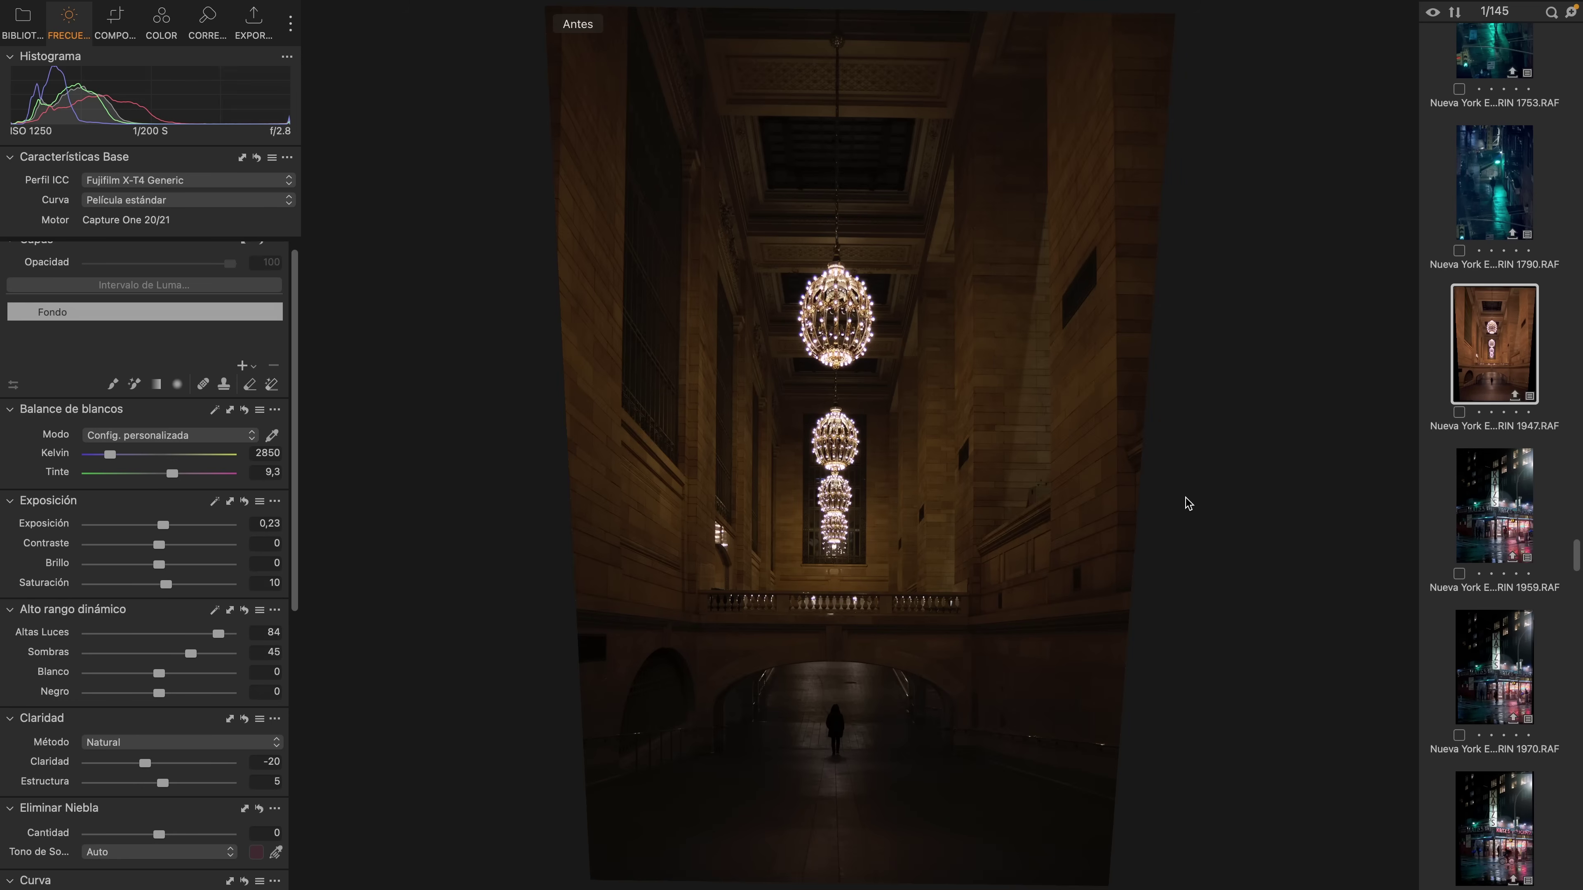
{"action": "key", "text": "y"}
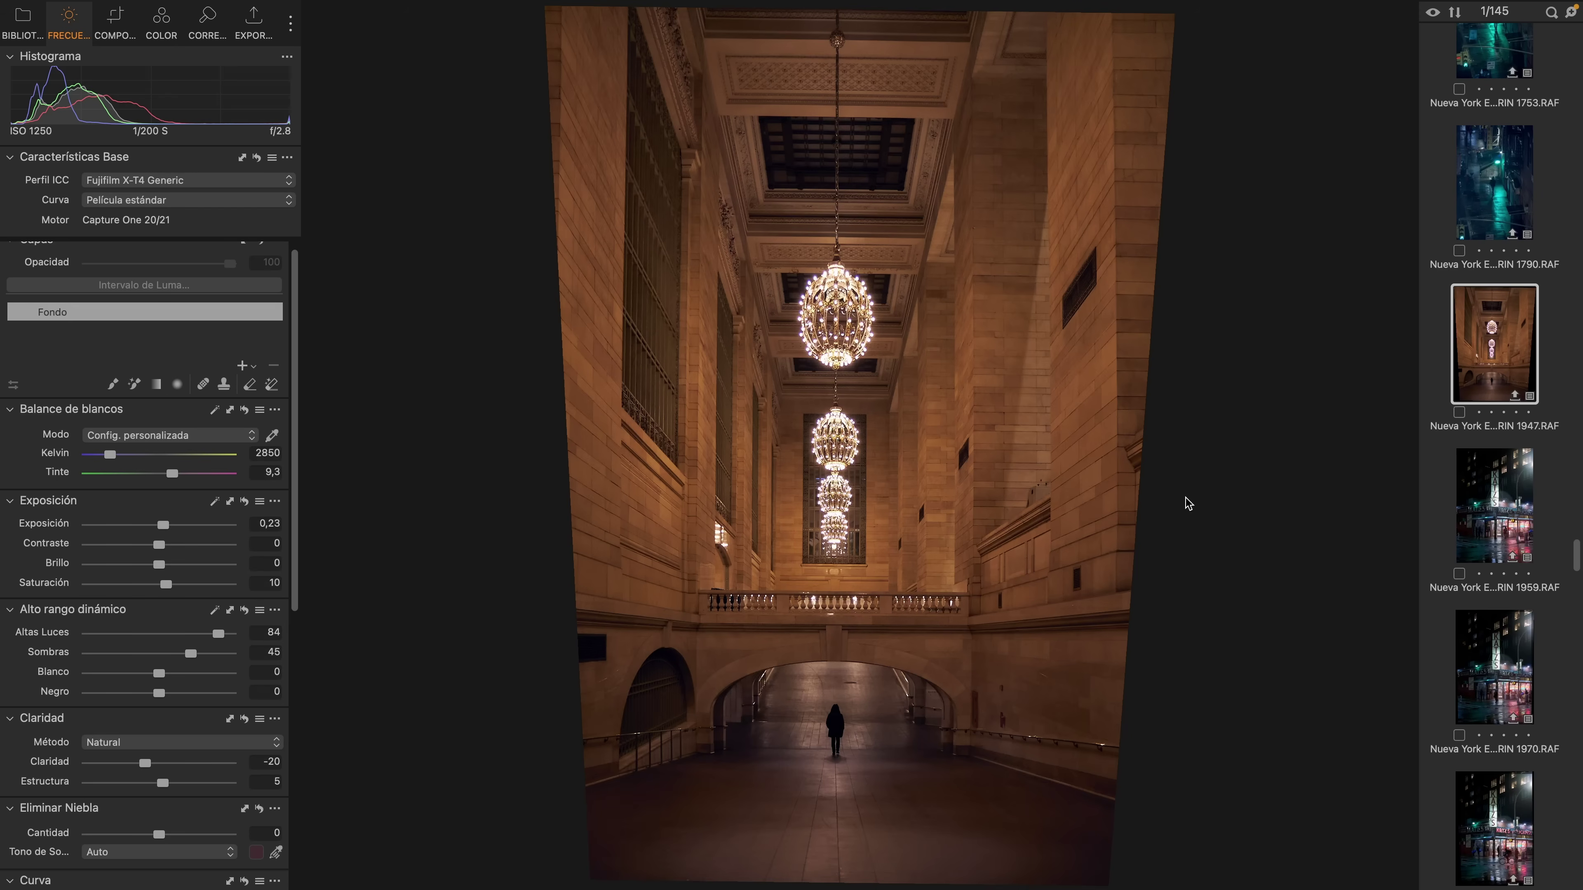
{"action": "key", "text": "y"}
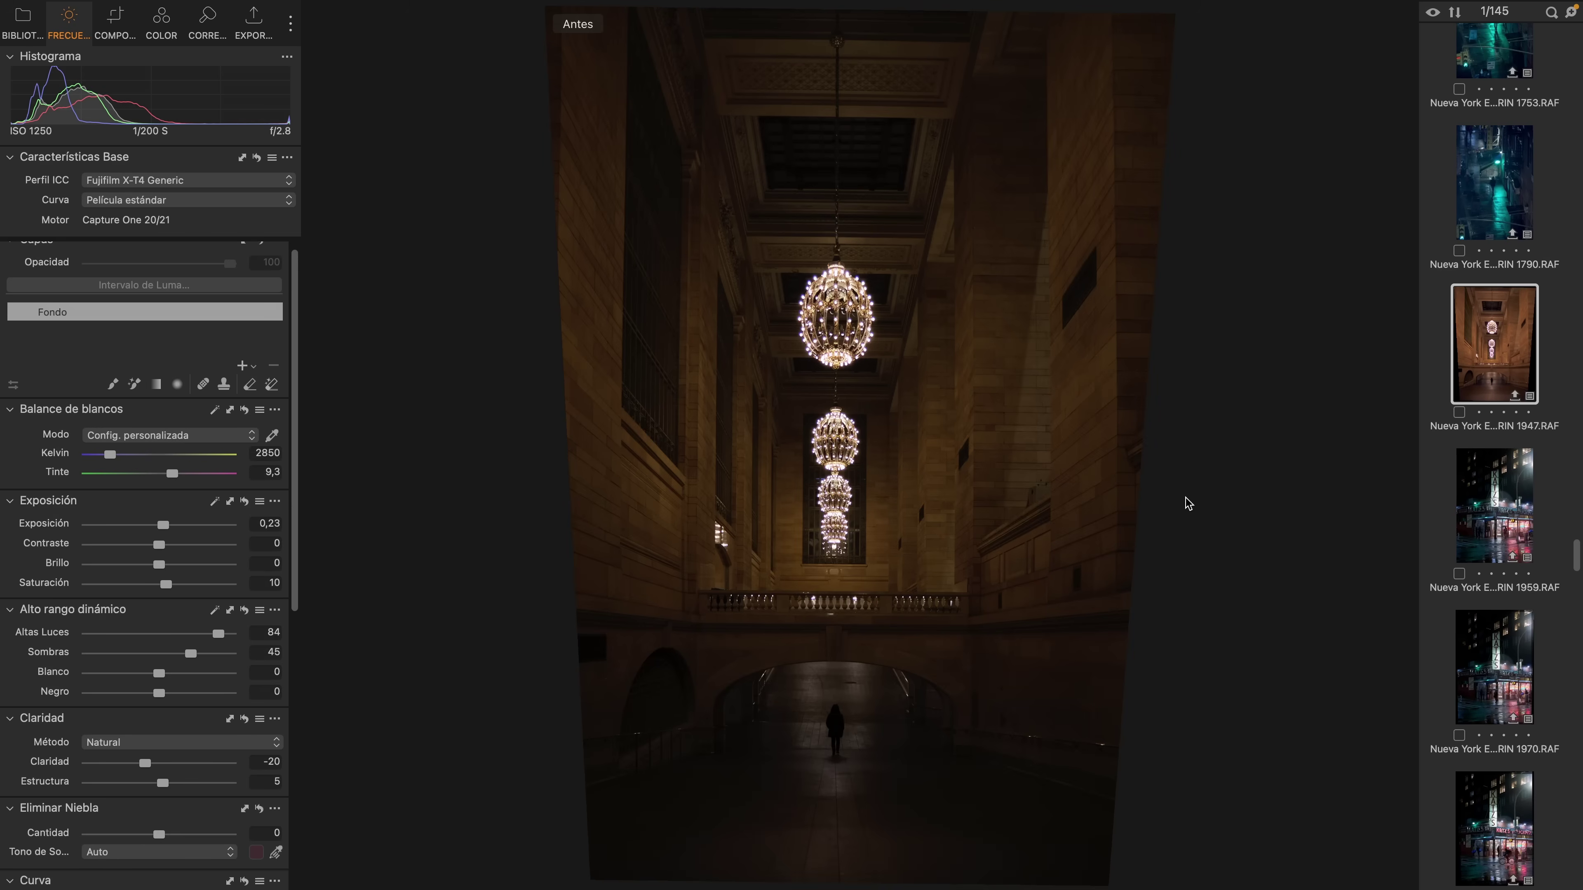
{"action": "key", "text": "y"}
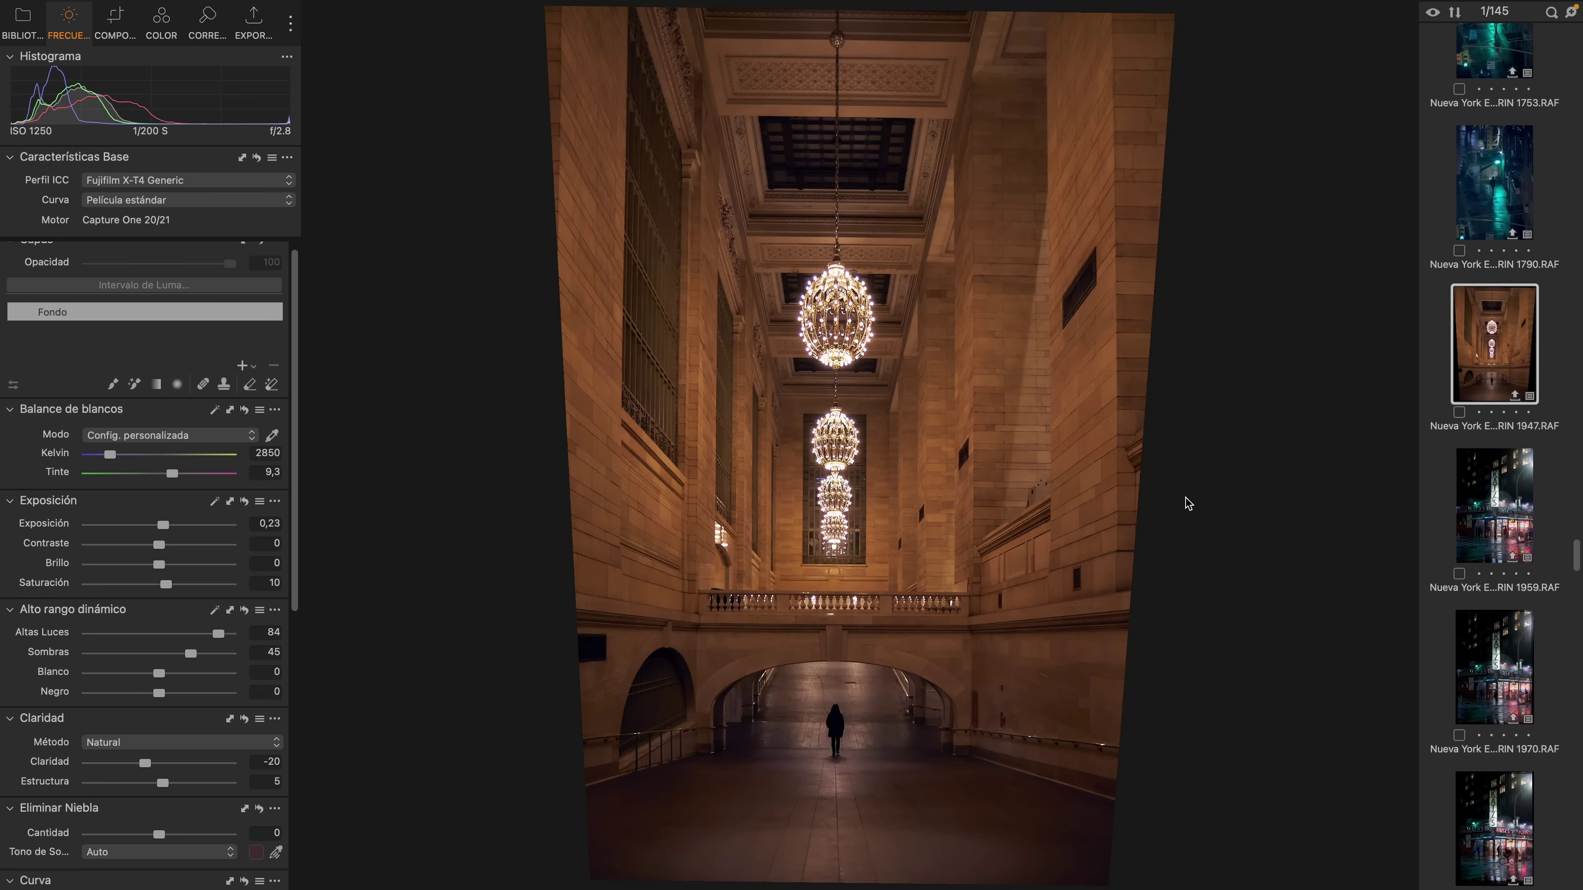
{"action": "key", "text": "y"}
{"action": "key", "text": "y"}
- Try resetting the photo's perspective correction in the composition tools, and undo the reset
{"action": "left_click", "coordinate": [103, 22]}
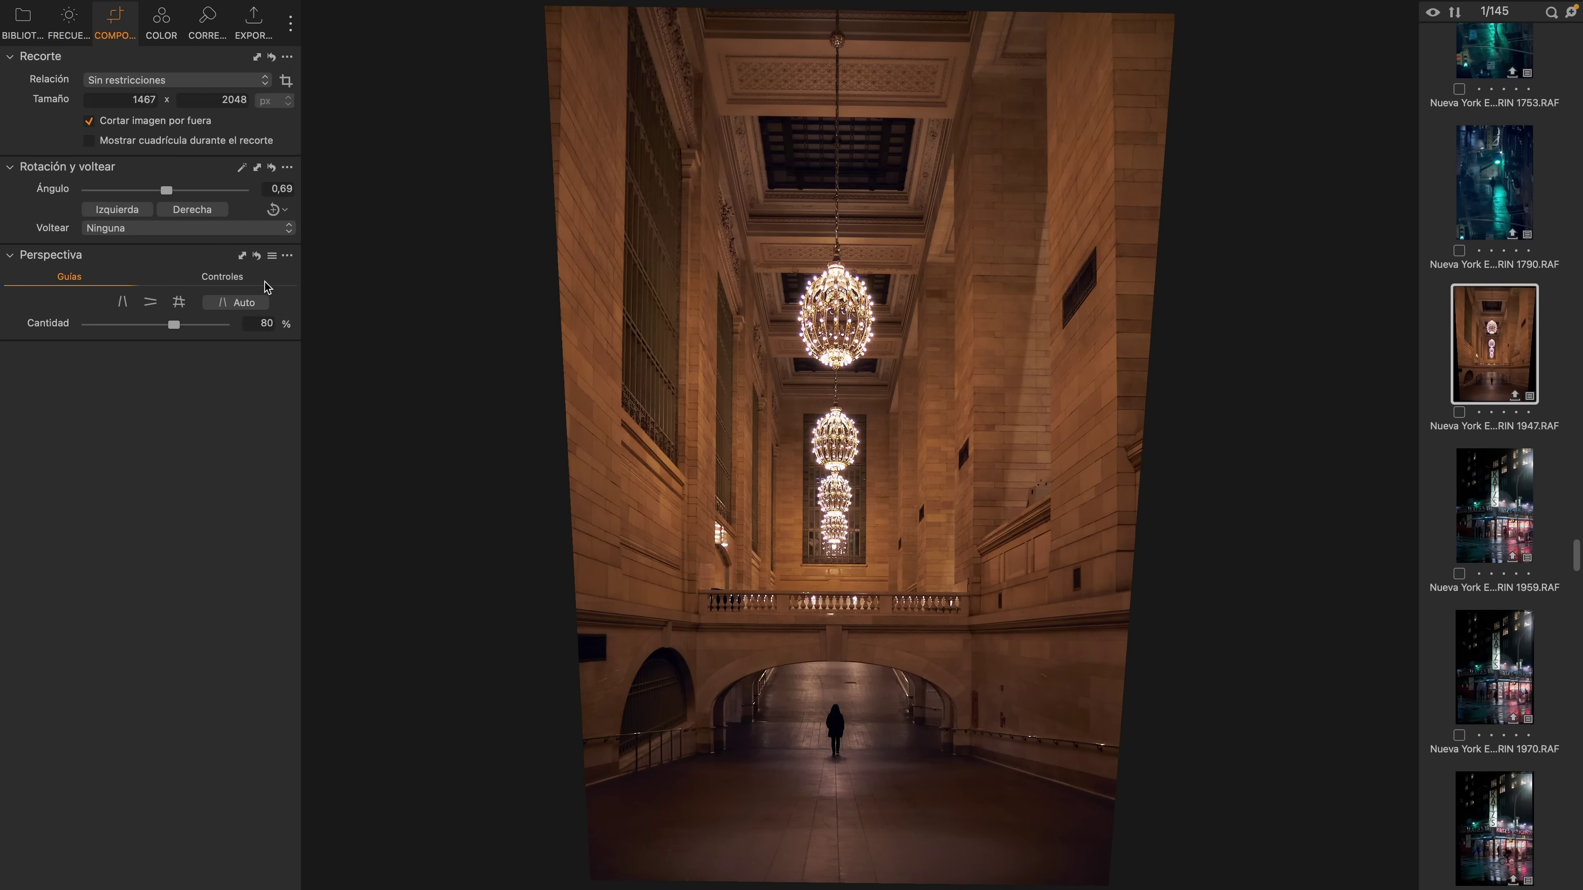
{"action": "left_click", "coordinate": [257, 257]}
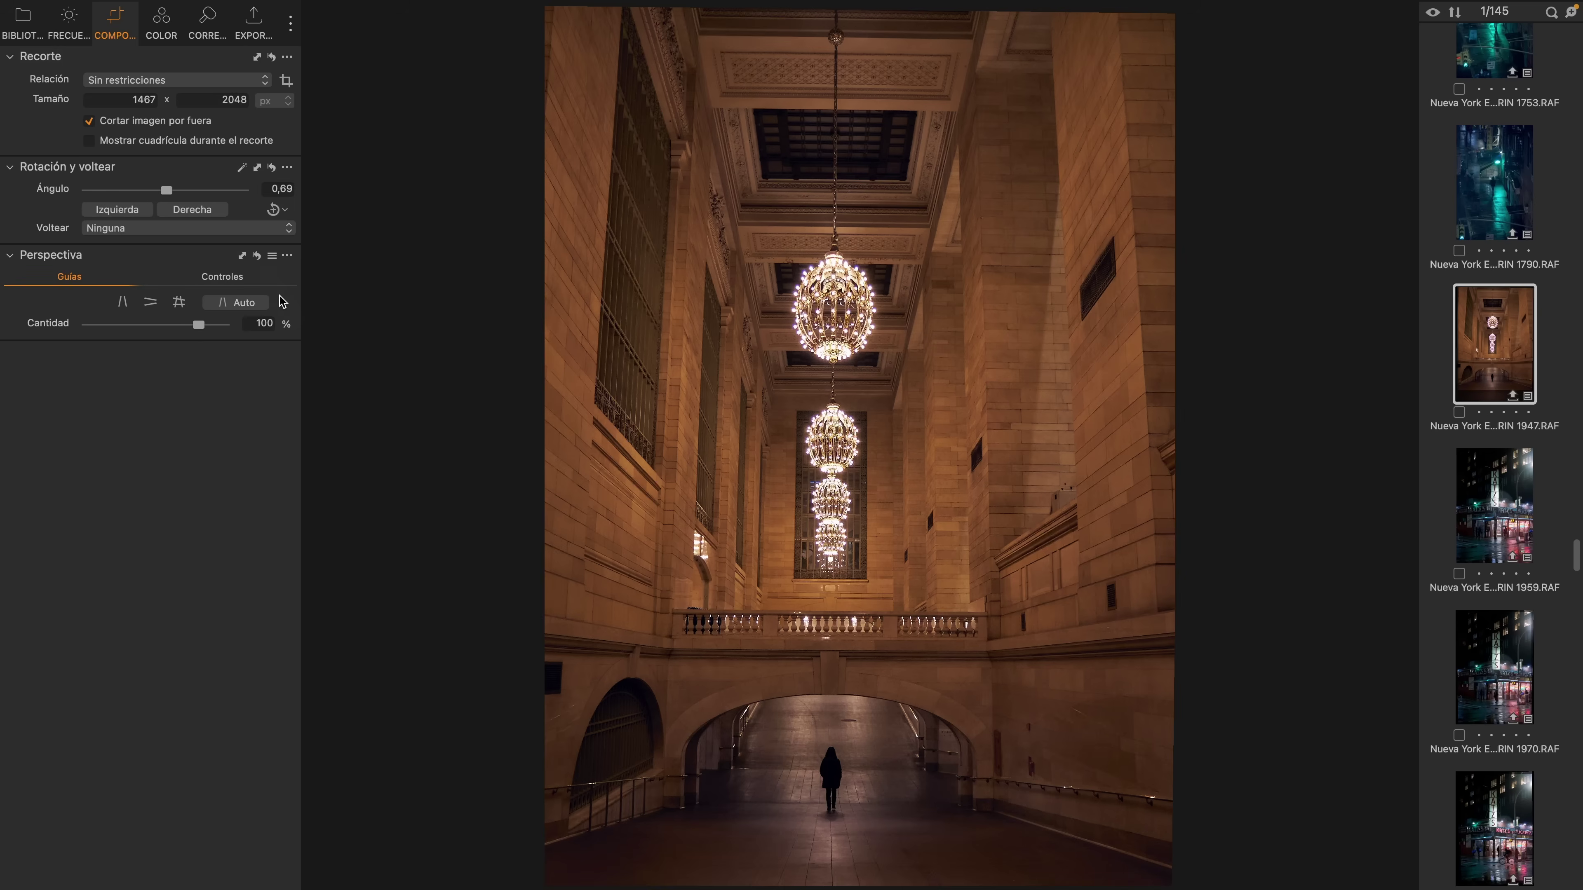
{"action": "key", "text": "super+z"}
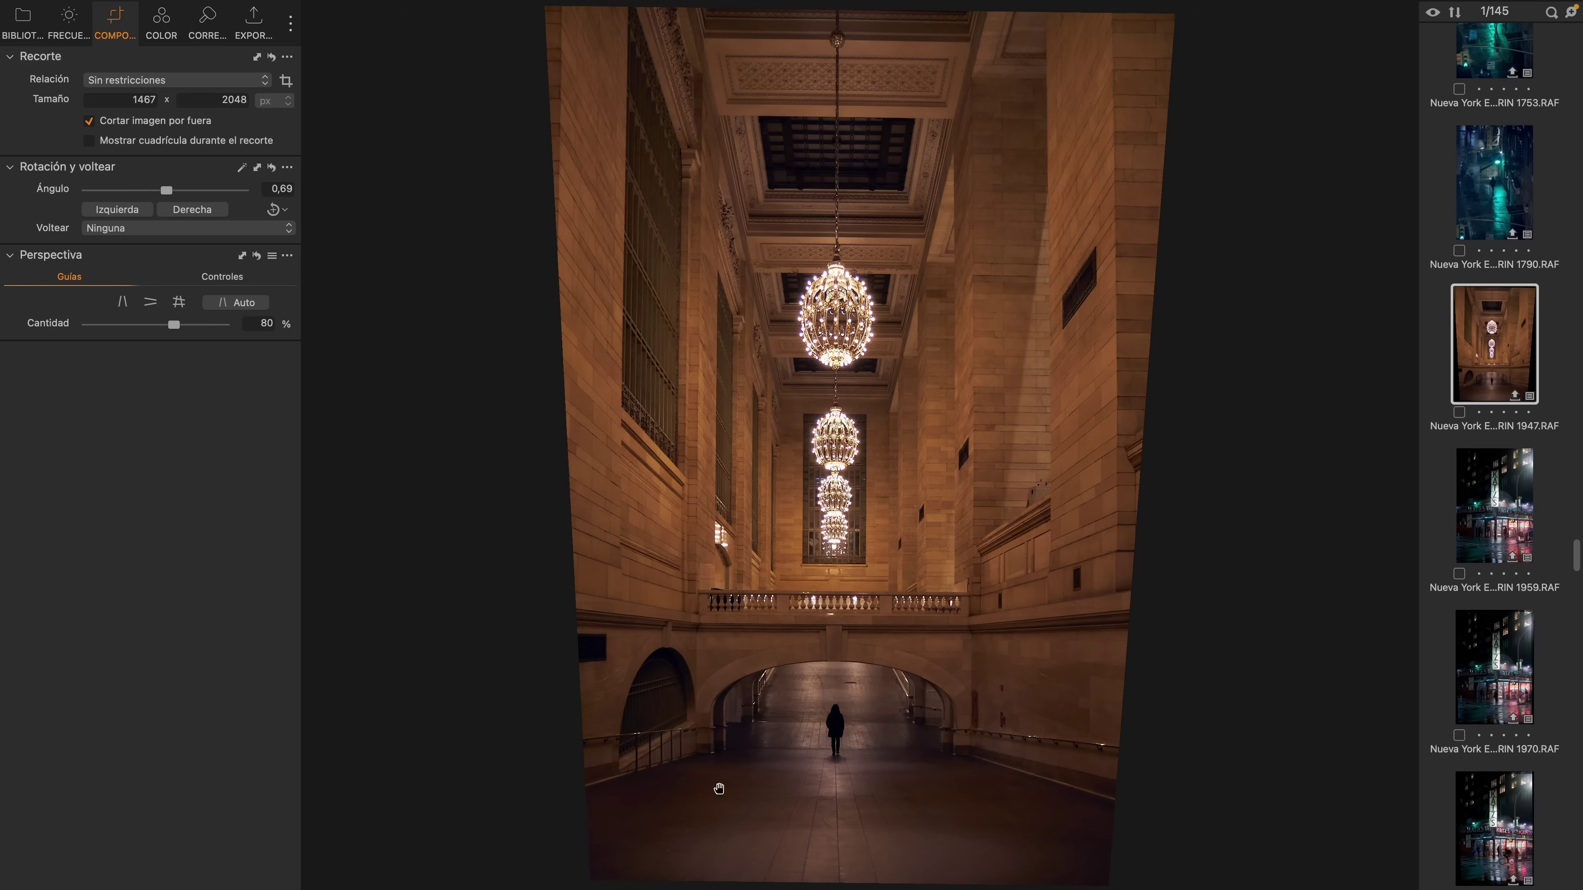
- Activate the Crop tool, keeping the aspect ratio at "Sin restricciones"
{"action": "left_click", "coordinate": [263, 85]}
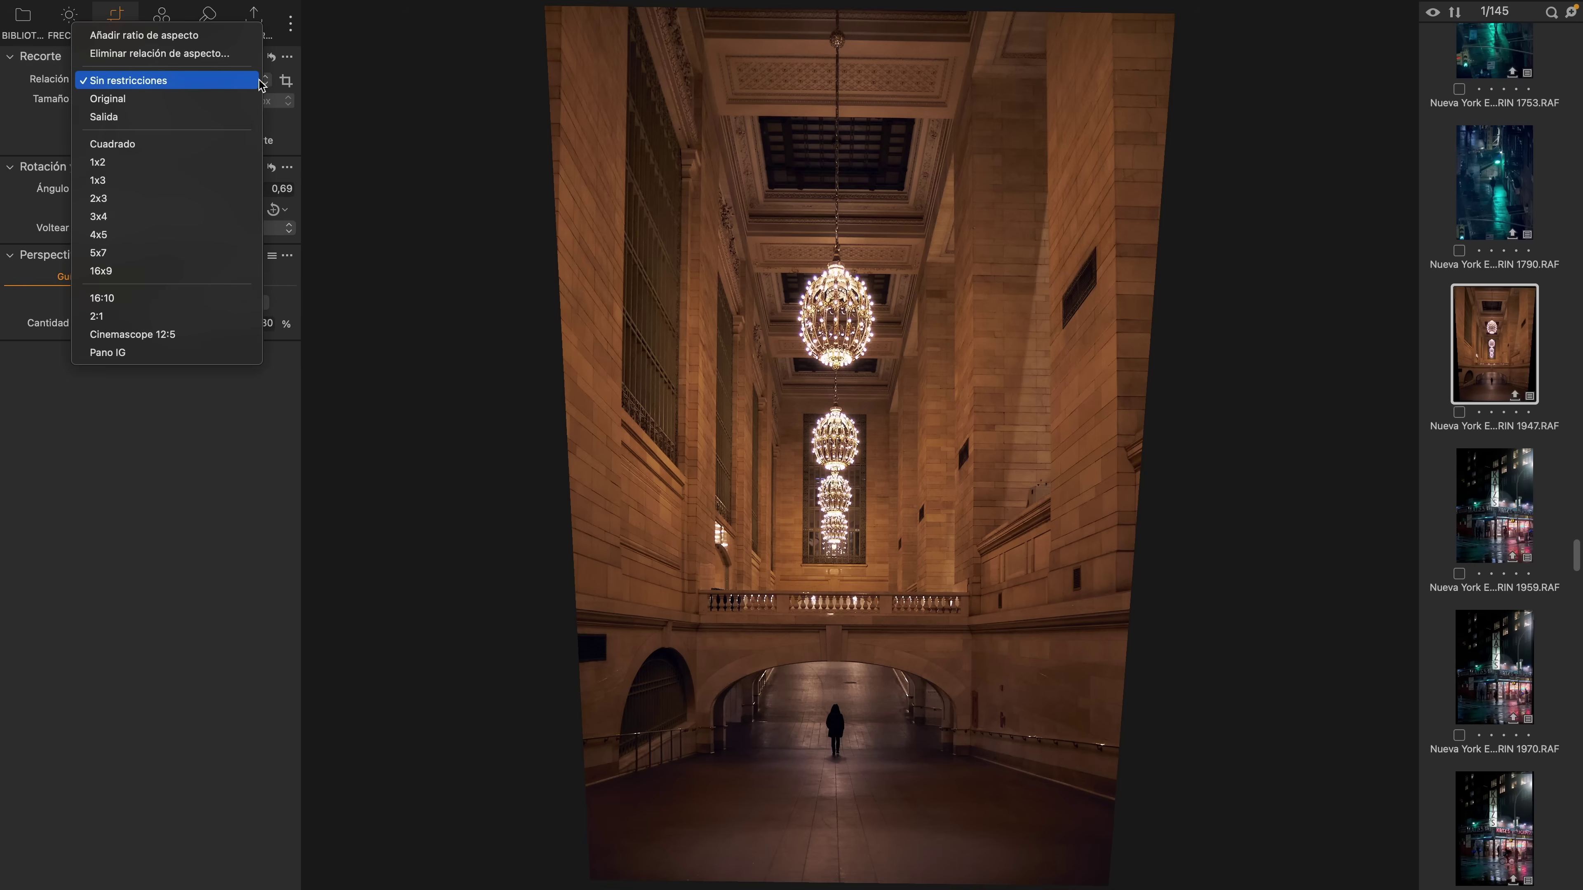
{"action": "left_click", "coordinate": [229, 88]}
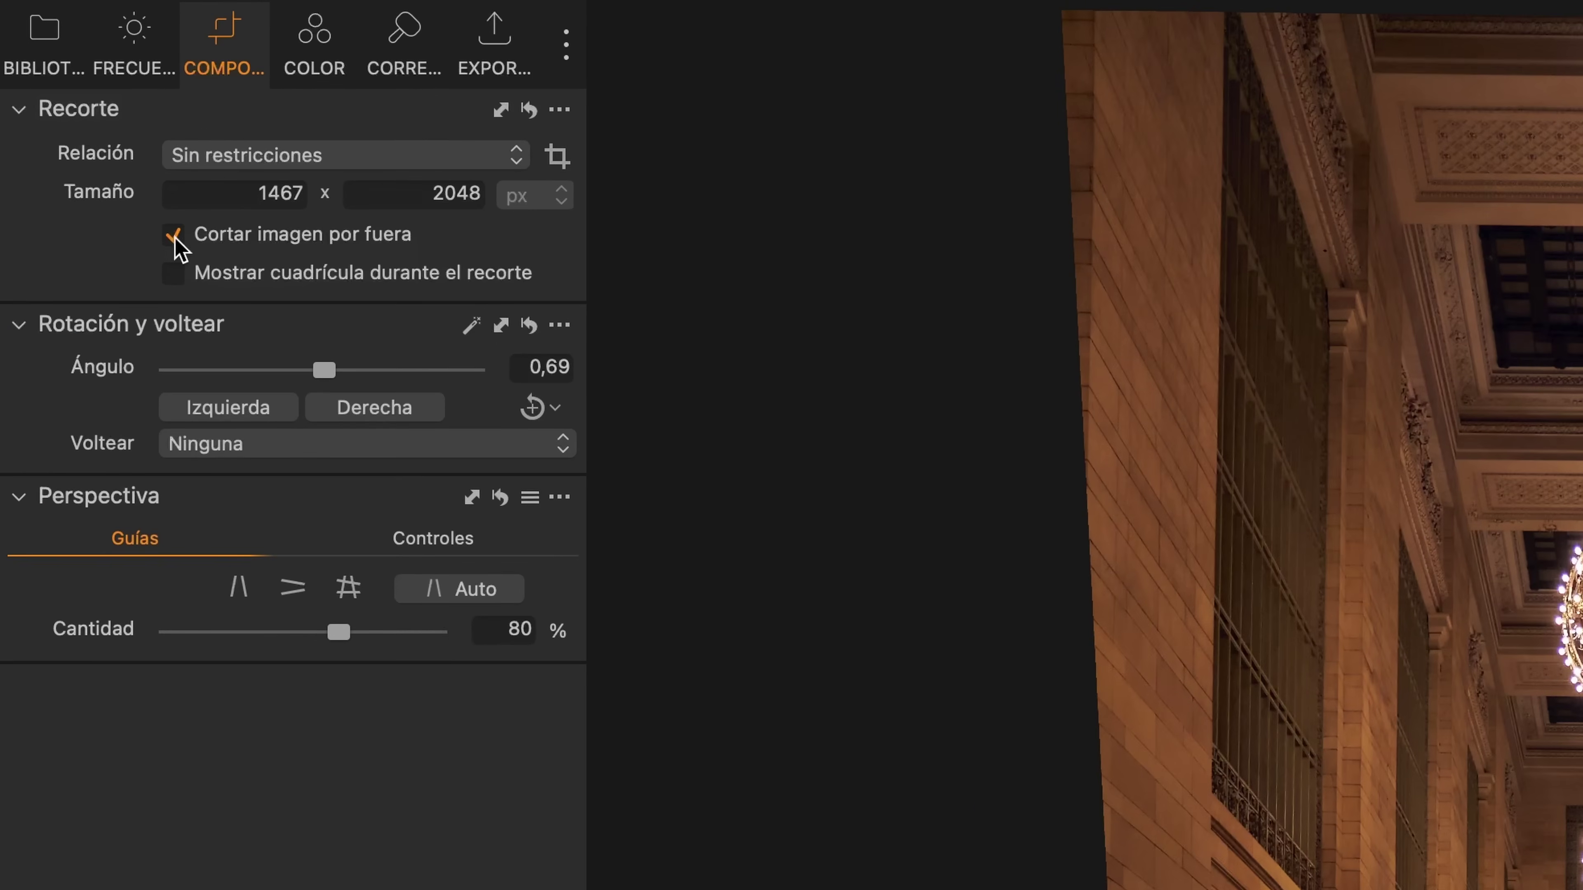
{"action": "left_click", "coordinate": [557, 157]}
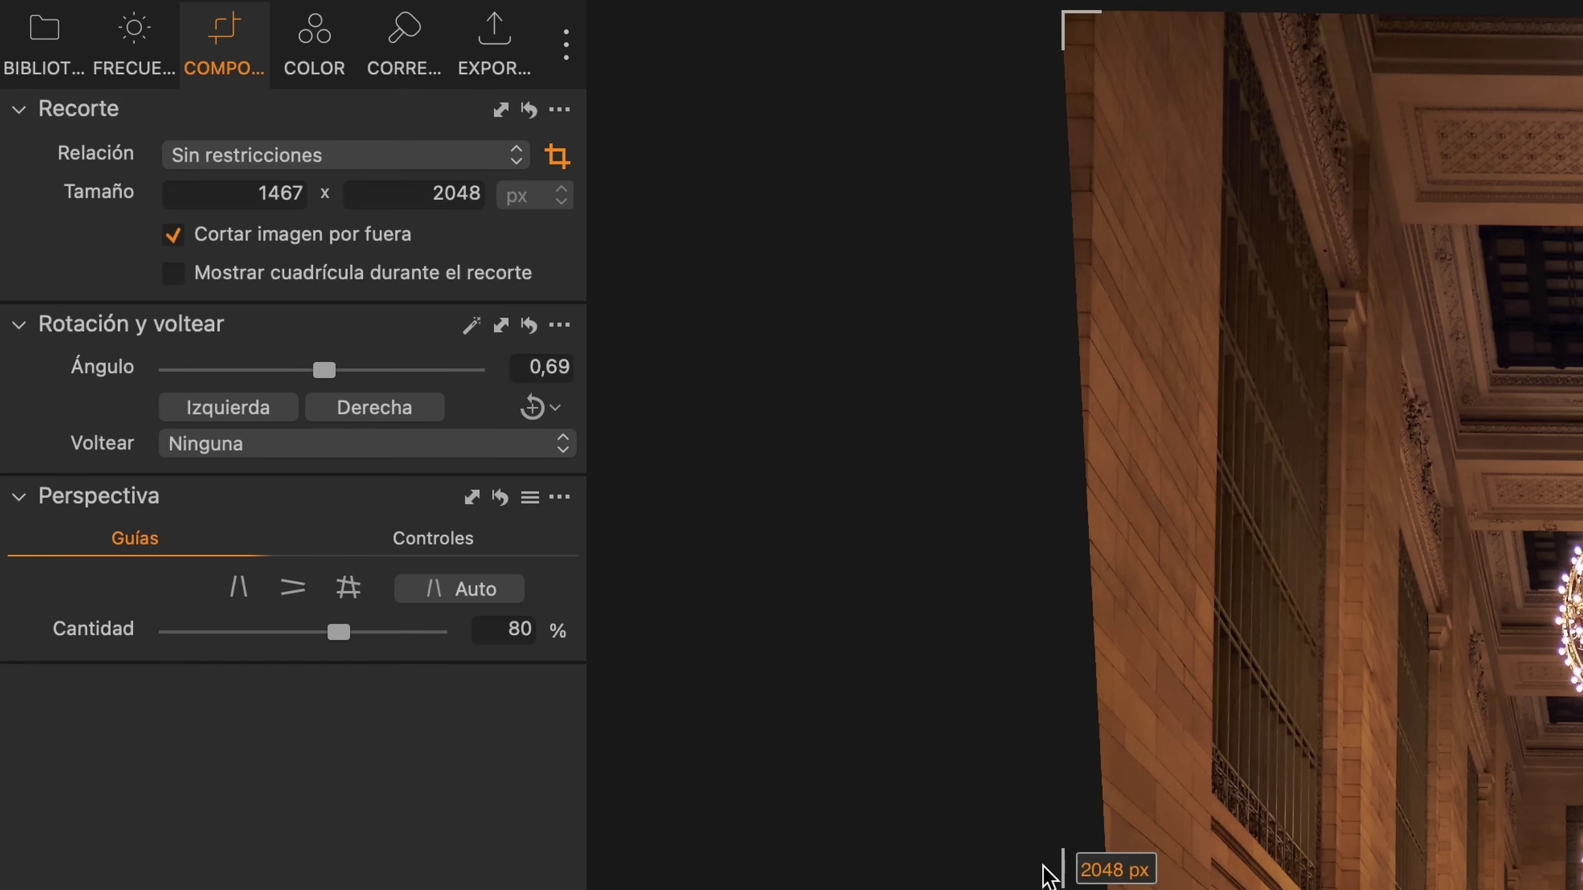
{"action": "left_click_drag", "start_coordinate": [1062, 870], "coordinate": [1069, 830]}
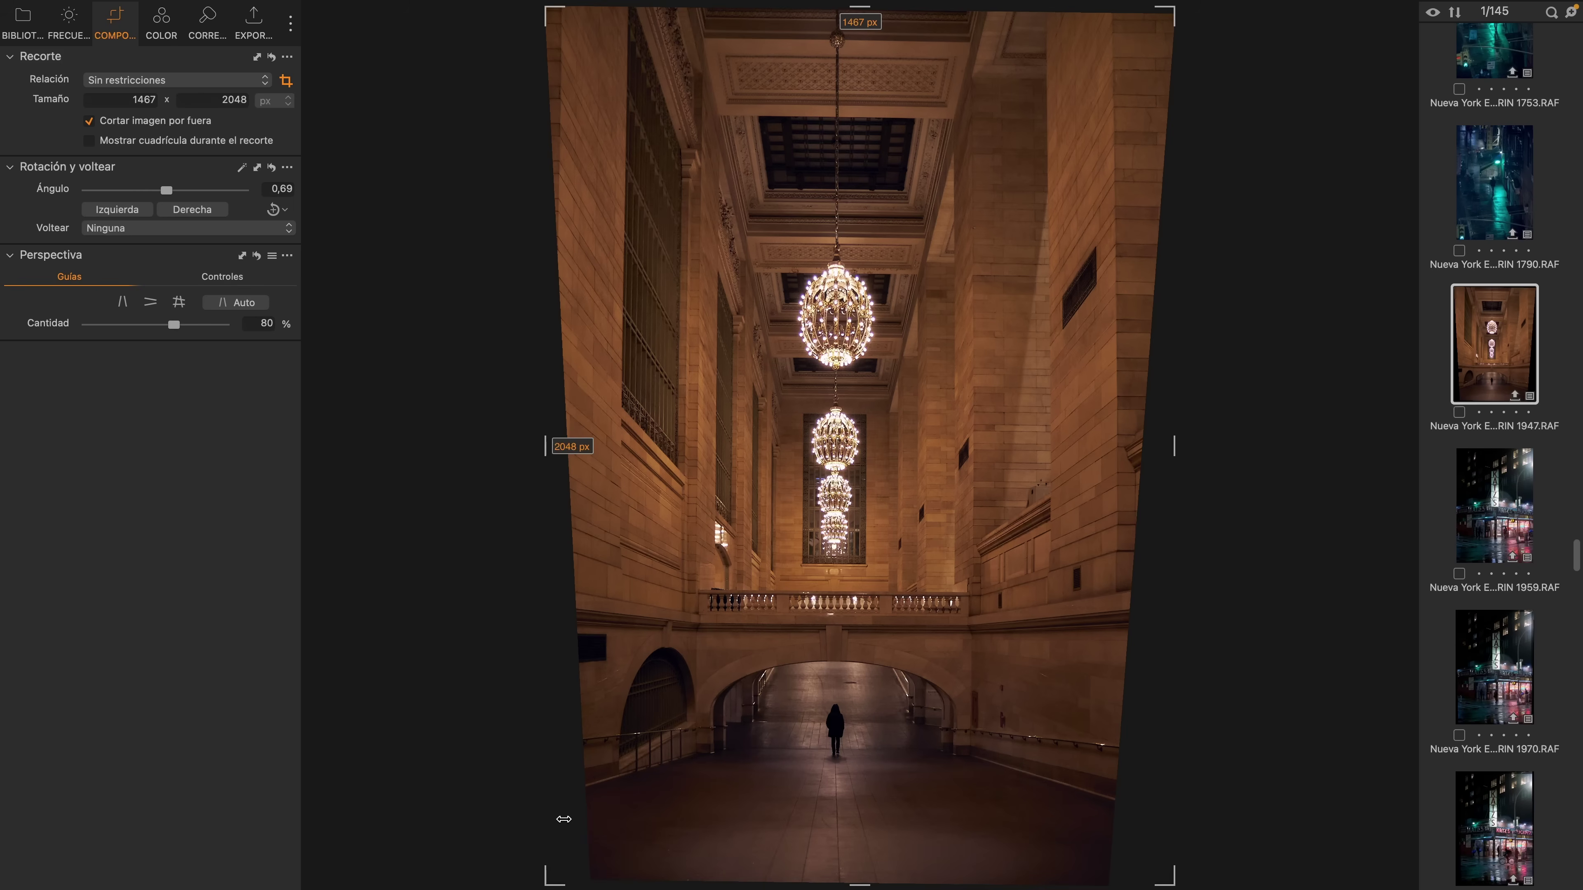
- Try a 2x3 crop with "Cortar imagen por fuera" disabled, enlarging the frame as far as the image edges allow
{"action": "left_click", "coordinate": [150, 83]}
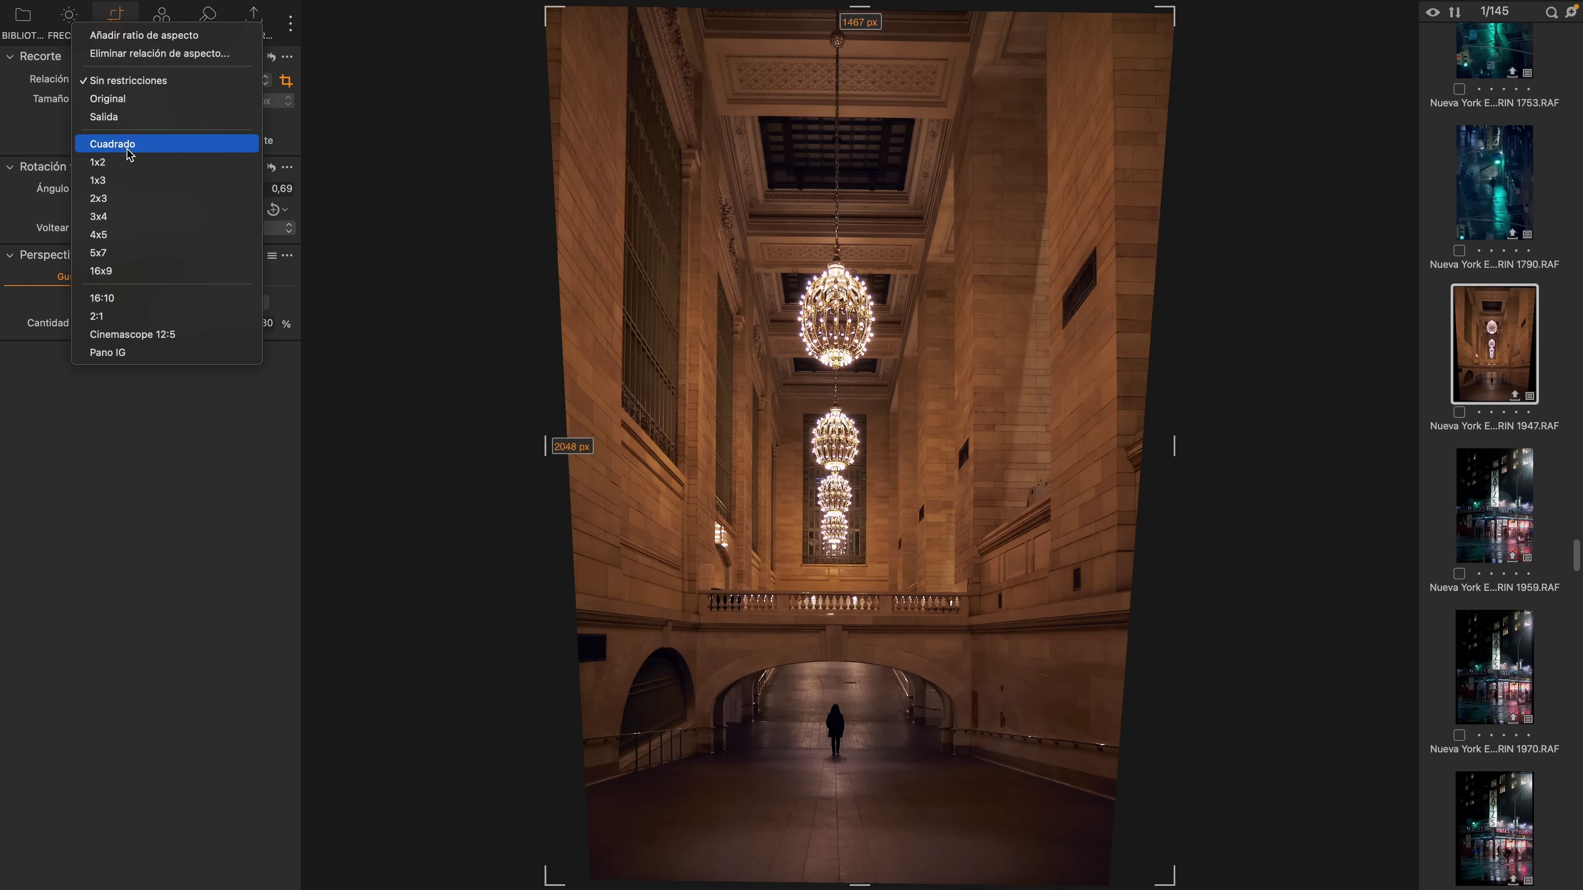
{"action": "left_click", "coordinate": [121, 200]}
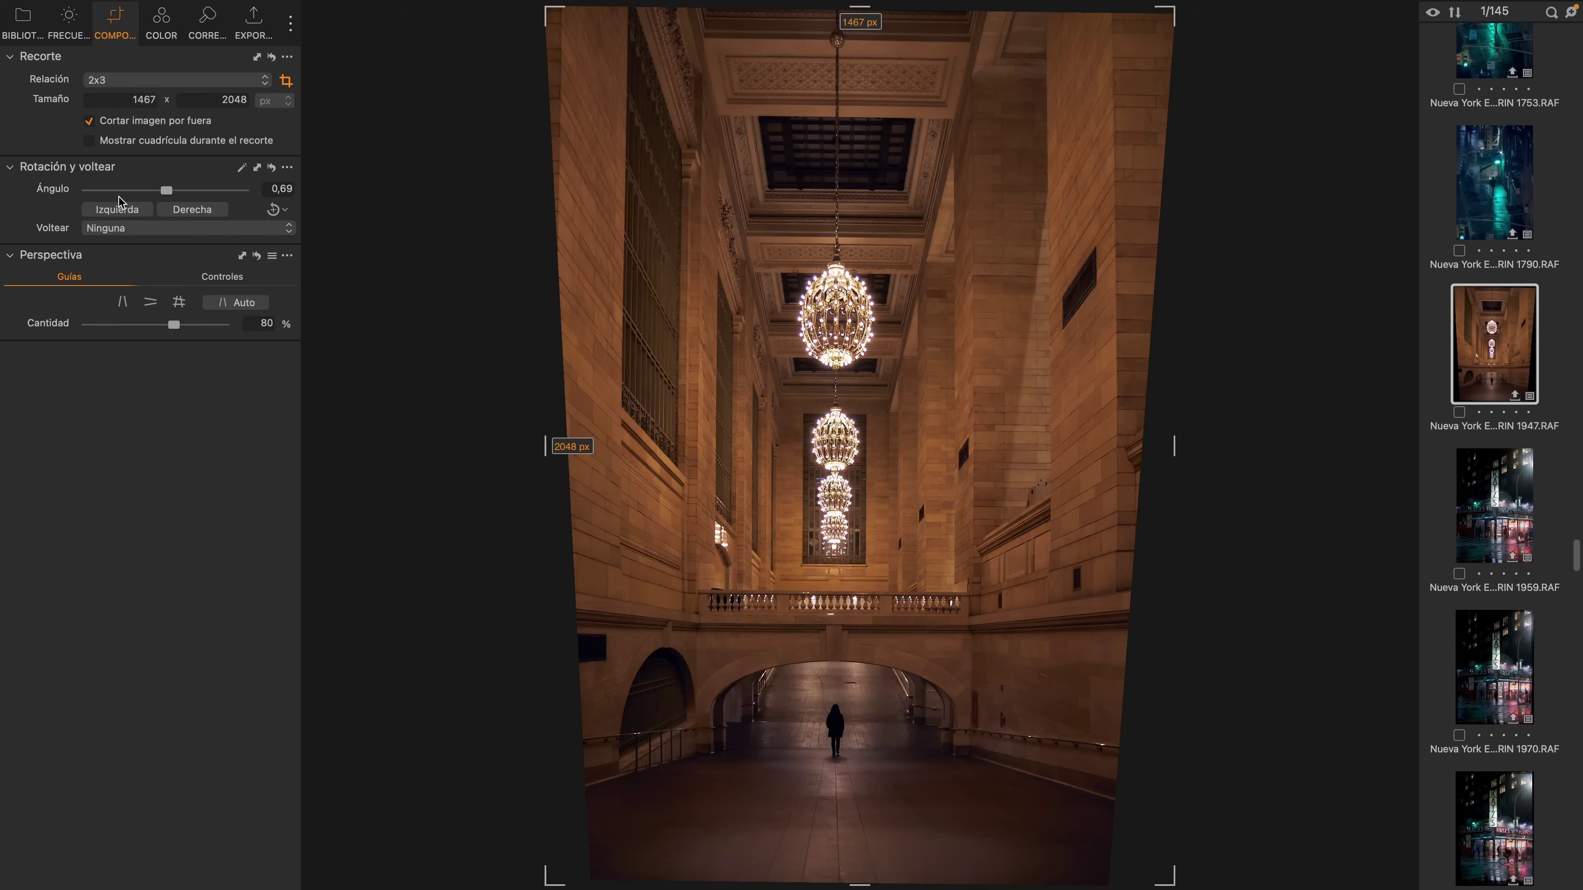
{"action": "left_click", "coordinate": [90, 125]}
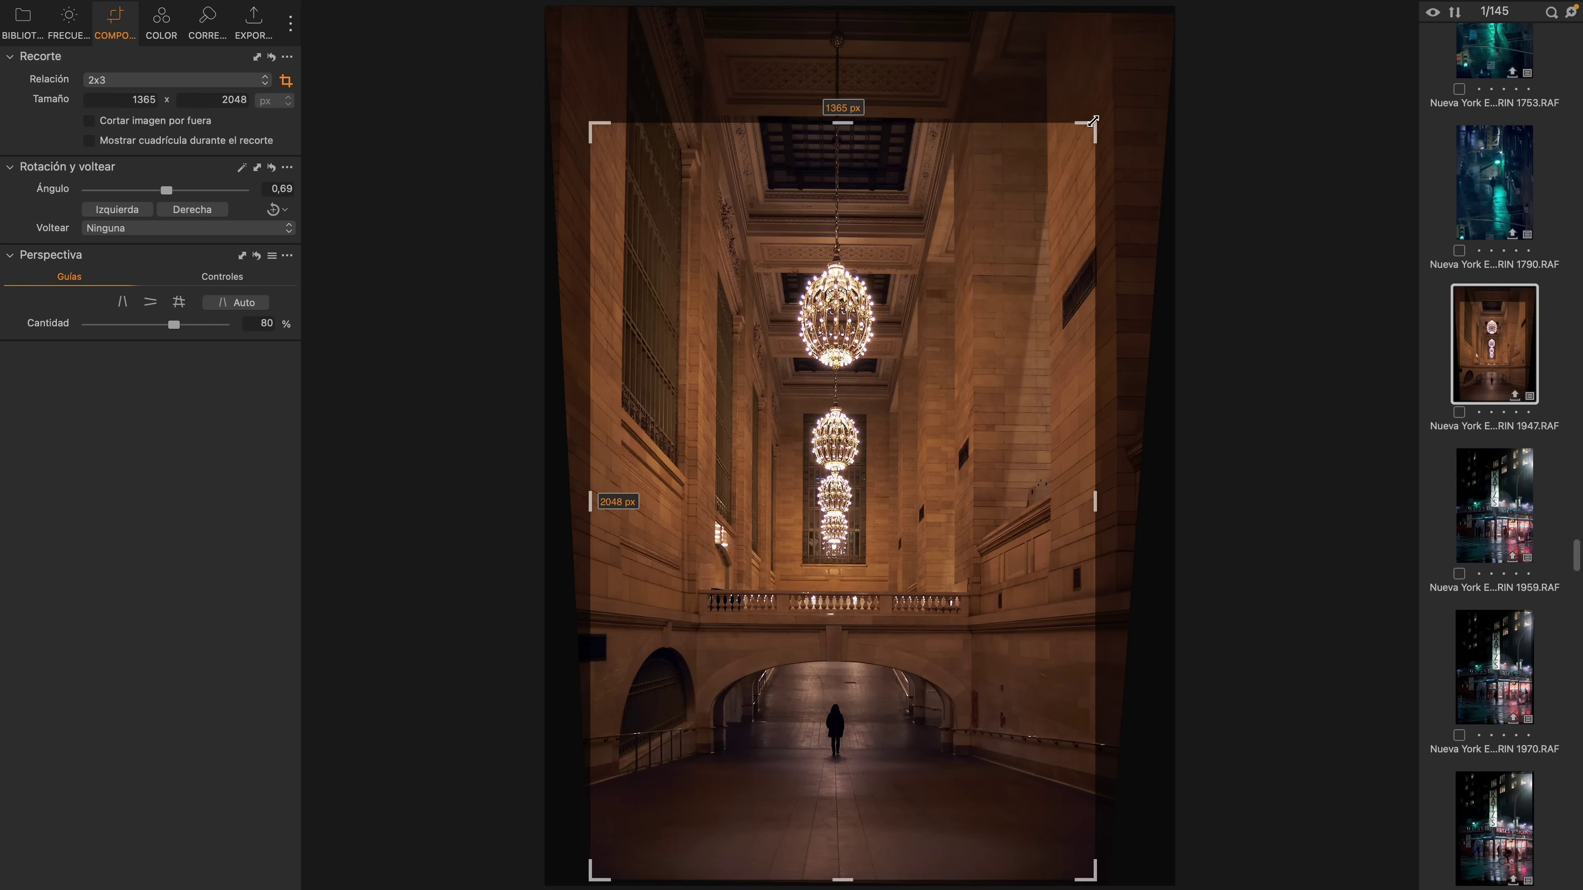
{"action": "left_click_drag", "start_coordinate": [1093, 120], "coordinate": [1109, 101]}
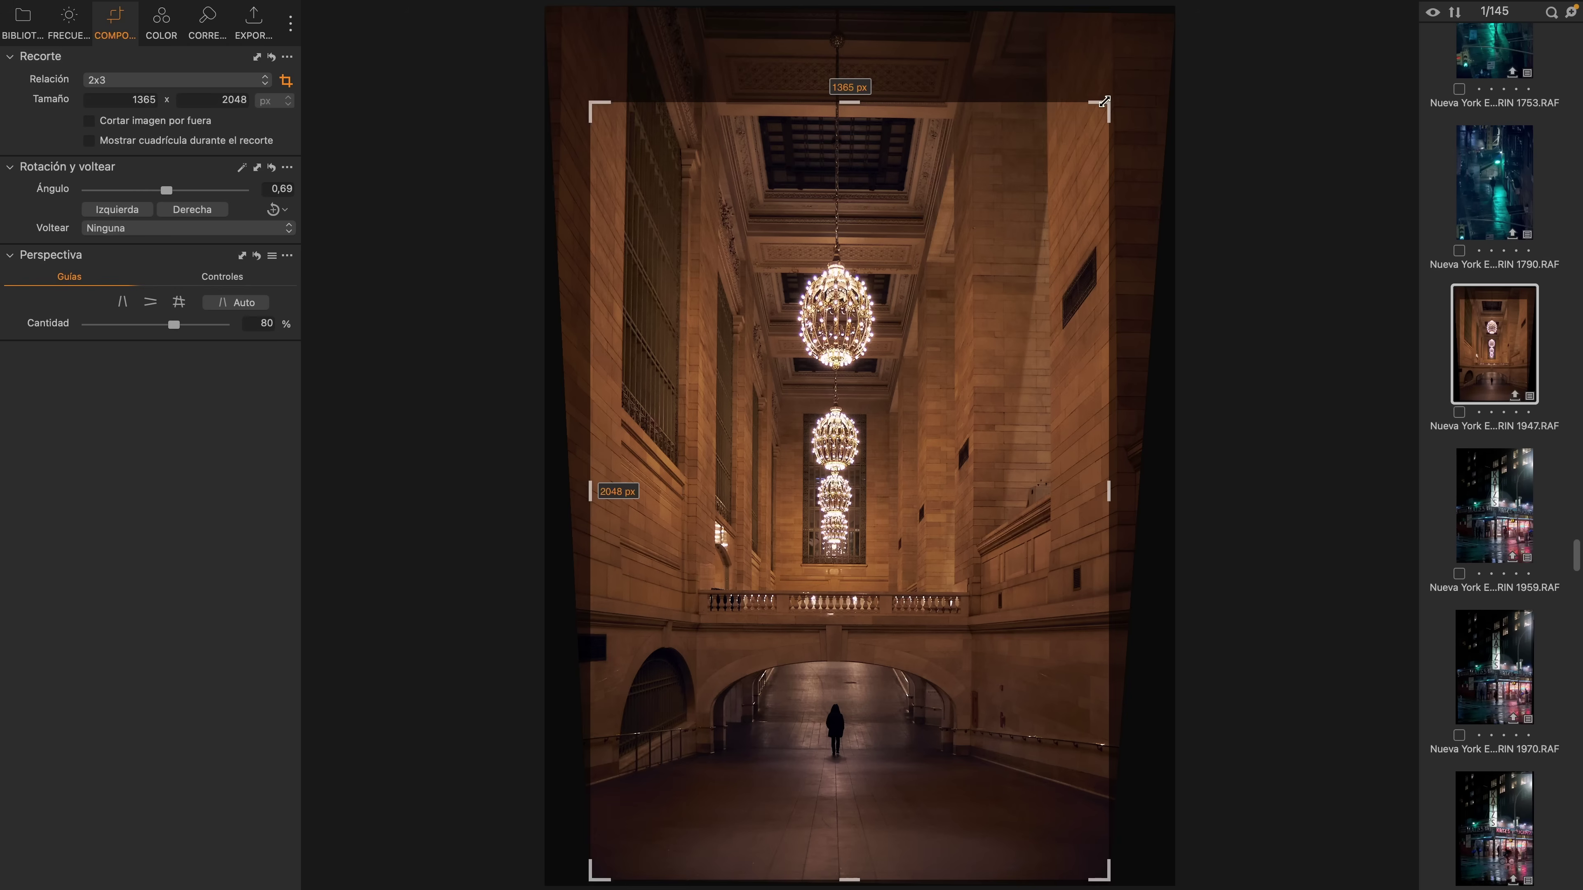
{"action": "left_click_drag", "start_coordinate": [1104, 101], "coordinate": [1118, 92]}
- Set the crop ratio to "Sin restricciones", enable "Cortar imagen por fuera", and extend the frame to 1467 x 2048 px around the whole image
{"action": "left_click", "coordinate": [166, 80]}
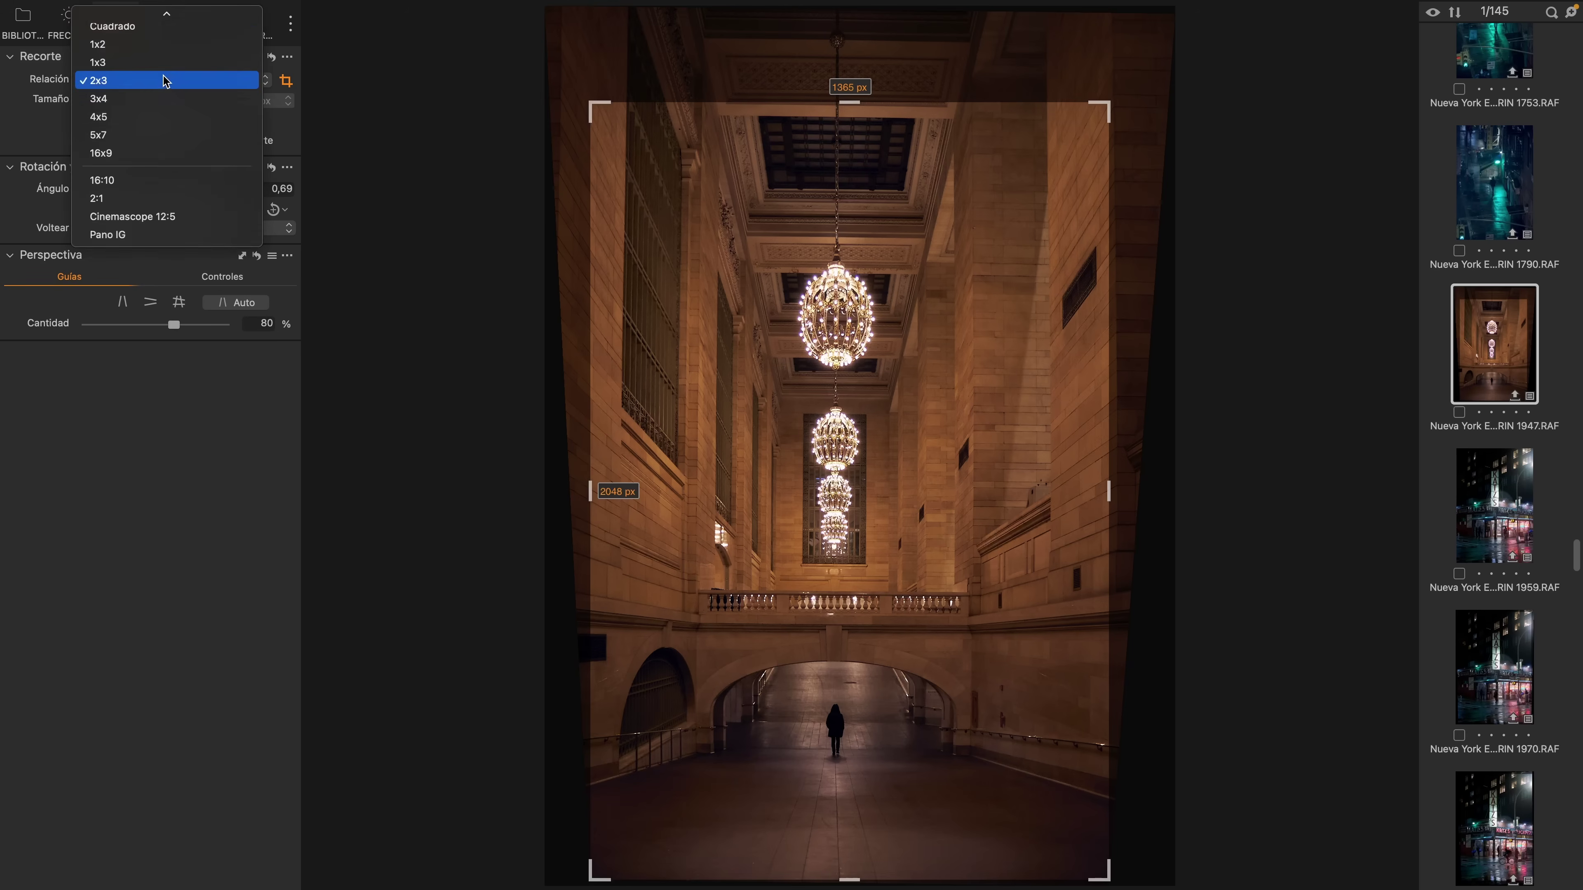
{"action": "scroll", "coordinate": [166, 80], "scroll_direction": "up", "scroll_amount": 3}
{"action": "left_click", "coordinate": [157, 79]}
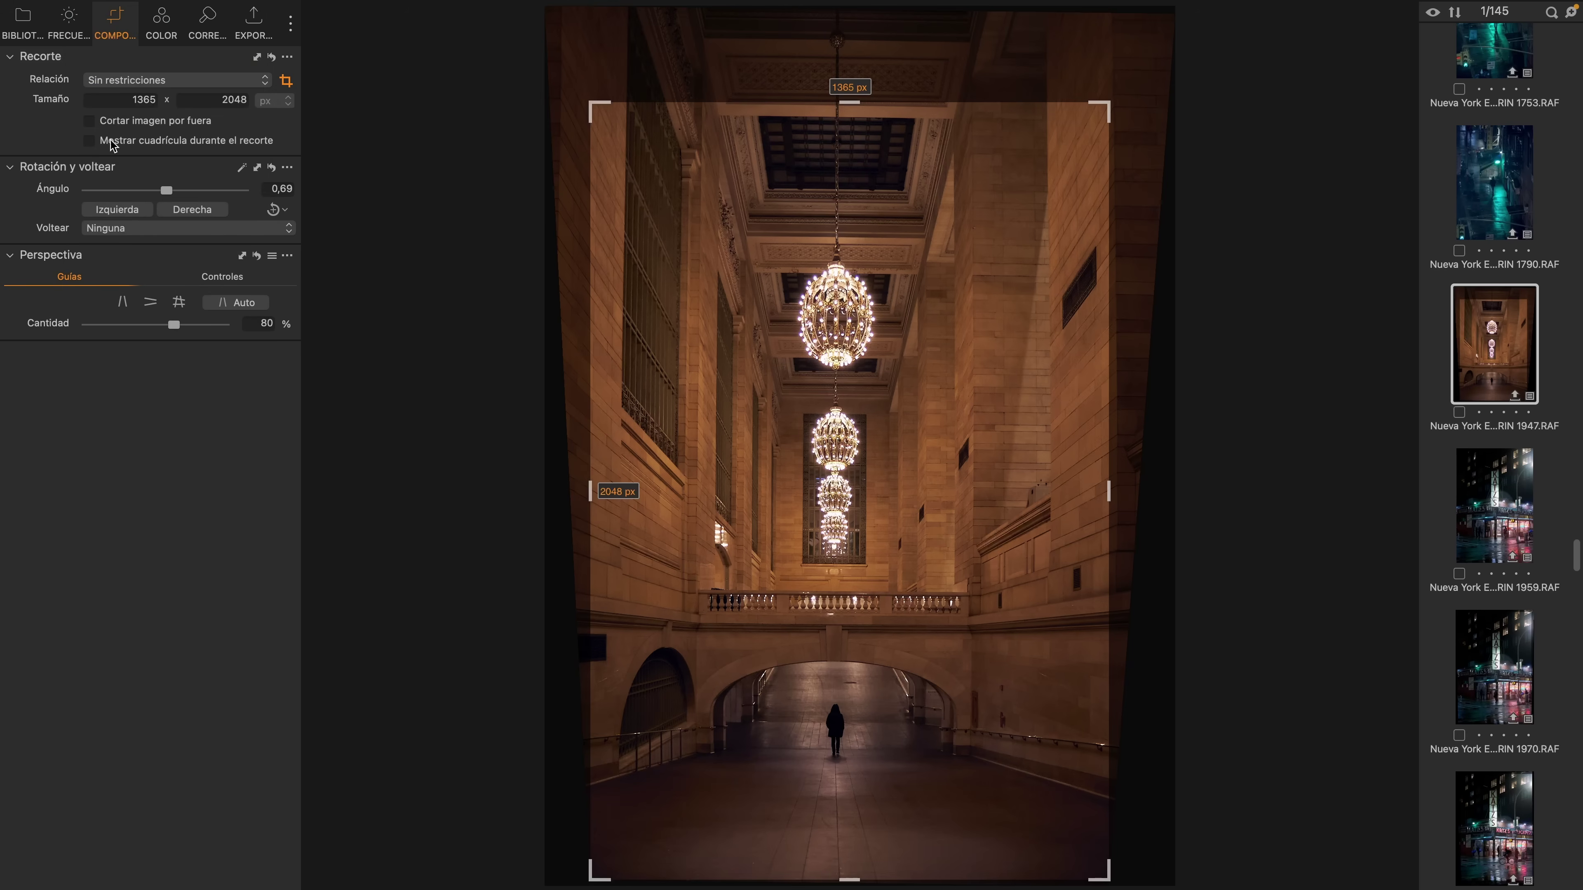
{"action": "left_click", "coordinate": [91, 121]}
{"action": "left_click_drag", "start_coordinate": [593, 496], "coordinate": [544, 496]}
{"action": "left_click_drag", "start_coordinate": [816, 101], "coordinate": [819, 8]}
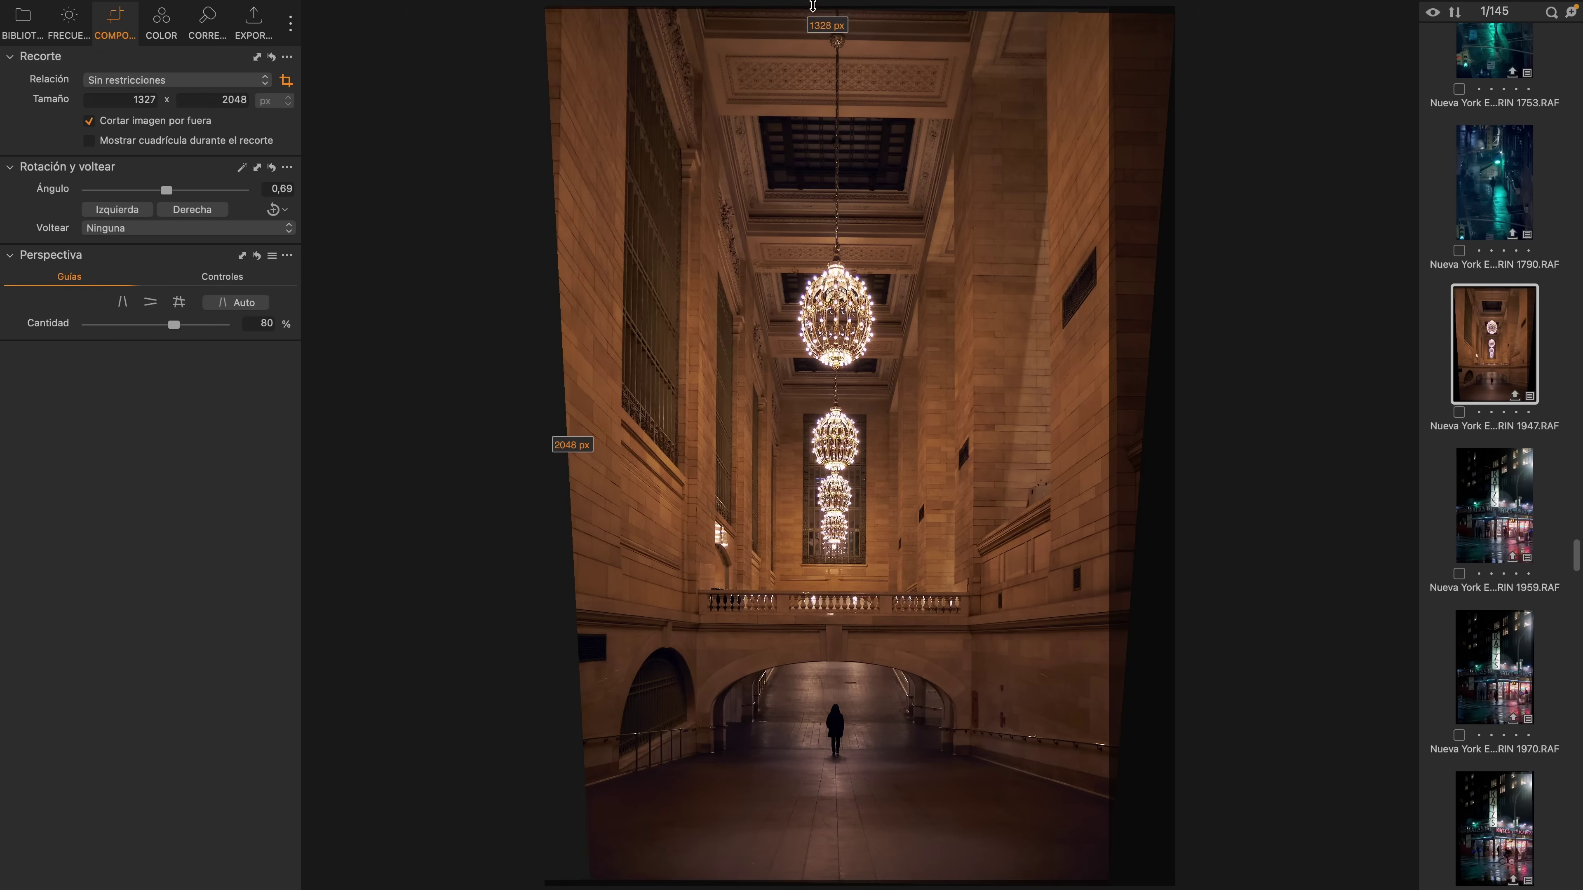
{"action": "left_click_drag", "start_coordinate": [1106, 440], "coordinate": [1219, 442]}
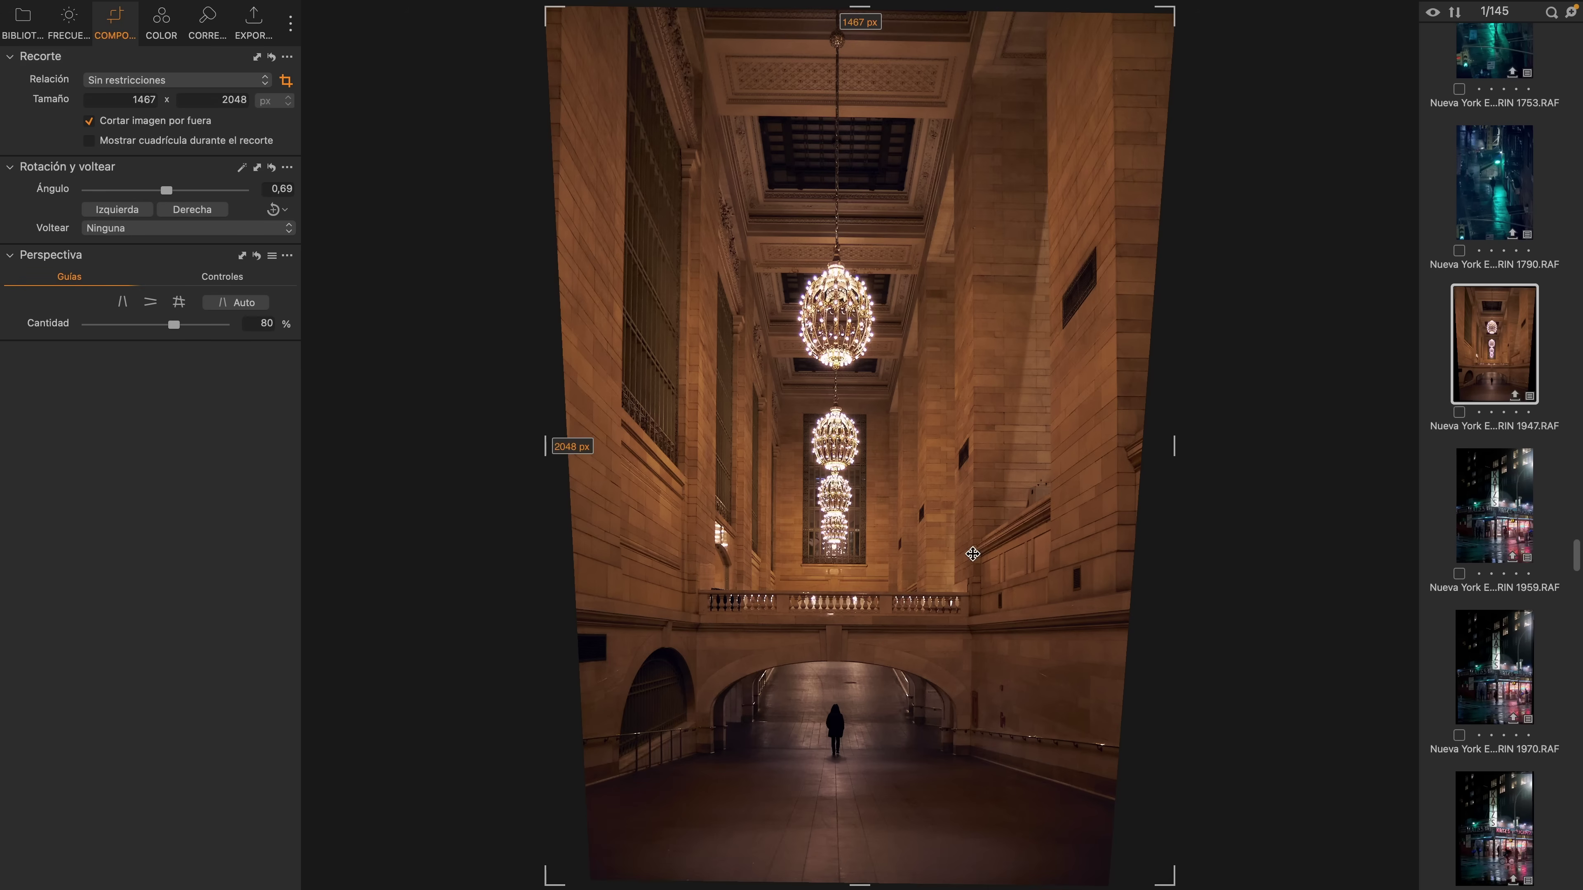
- Send the chandelier hall photo to Adobe Photoshop 2025 for editing as a 16-bit PSD in Adobe RGB (1998)
{"action": "right_click", "coordinate": [1488, 359]}
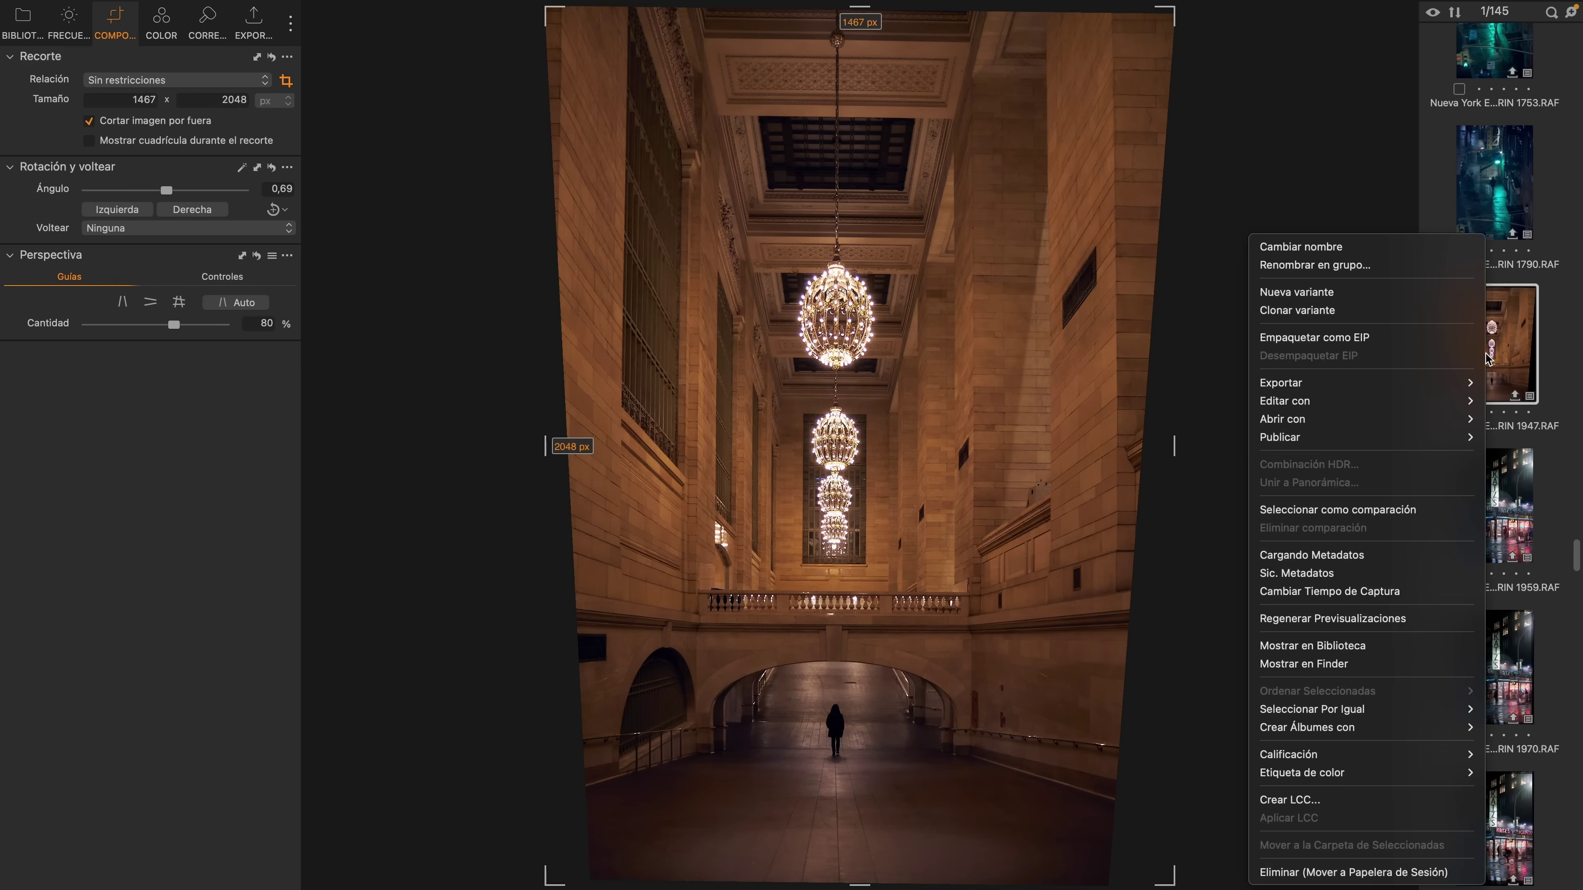
{"action": "mouse_move", "coordinate": [1314, 406]}
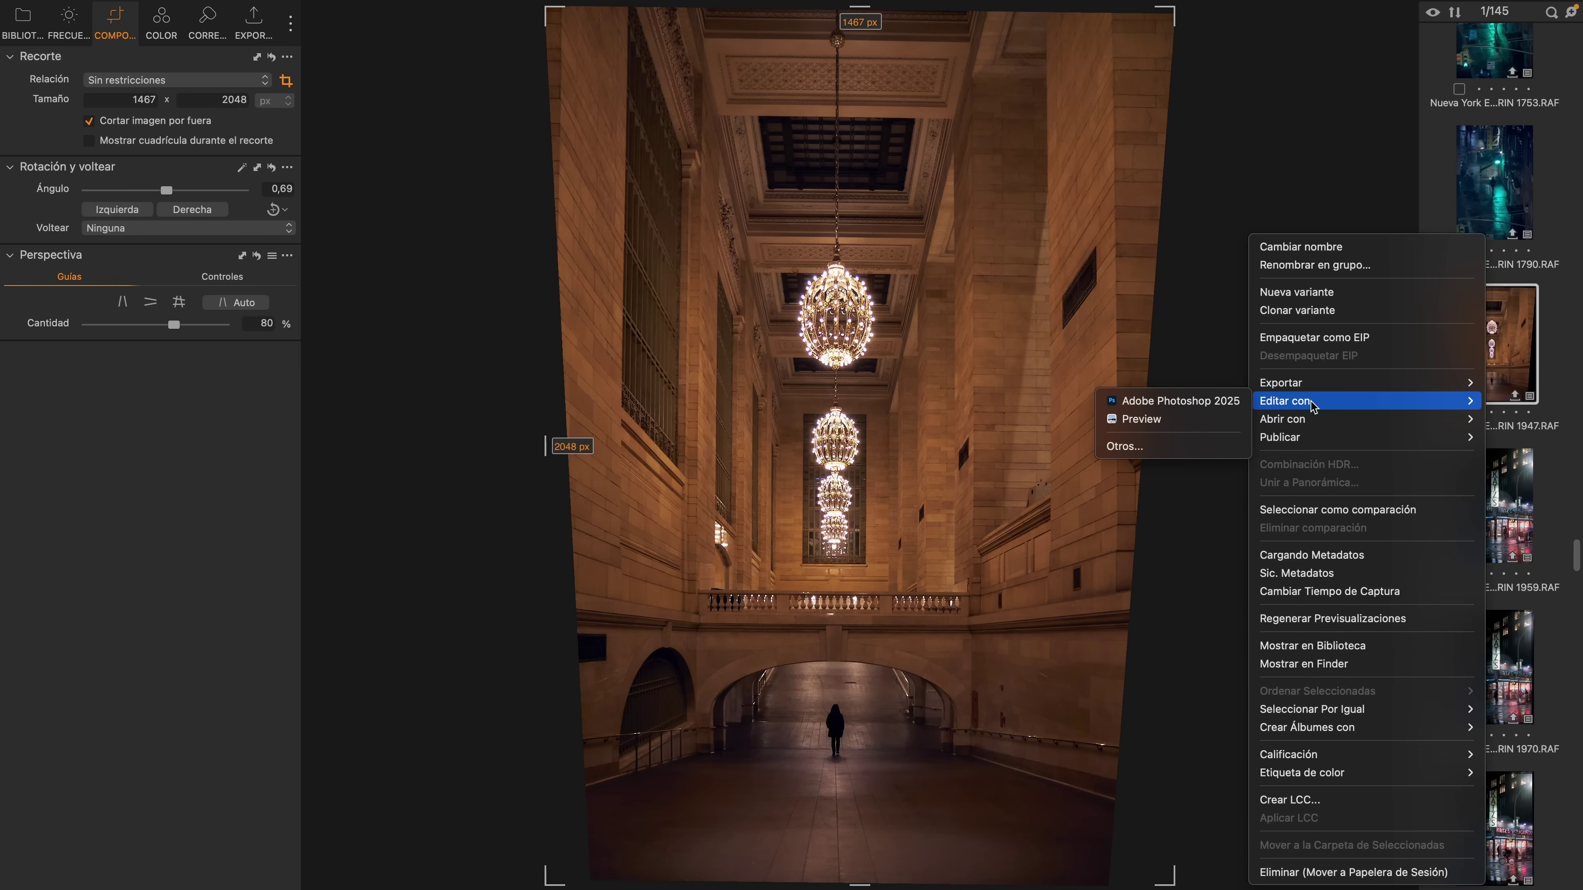
{"action": "left_click", "coordinate": [1210, 404]}
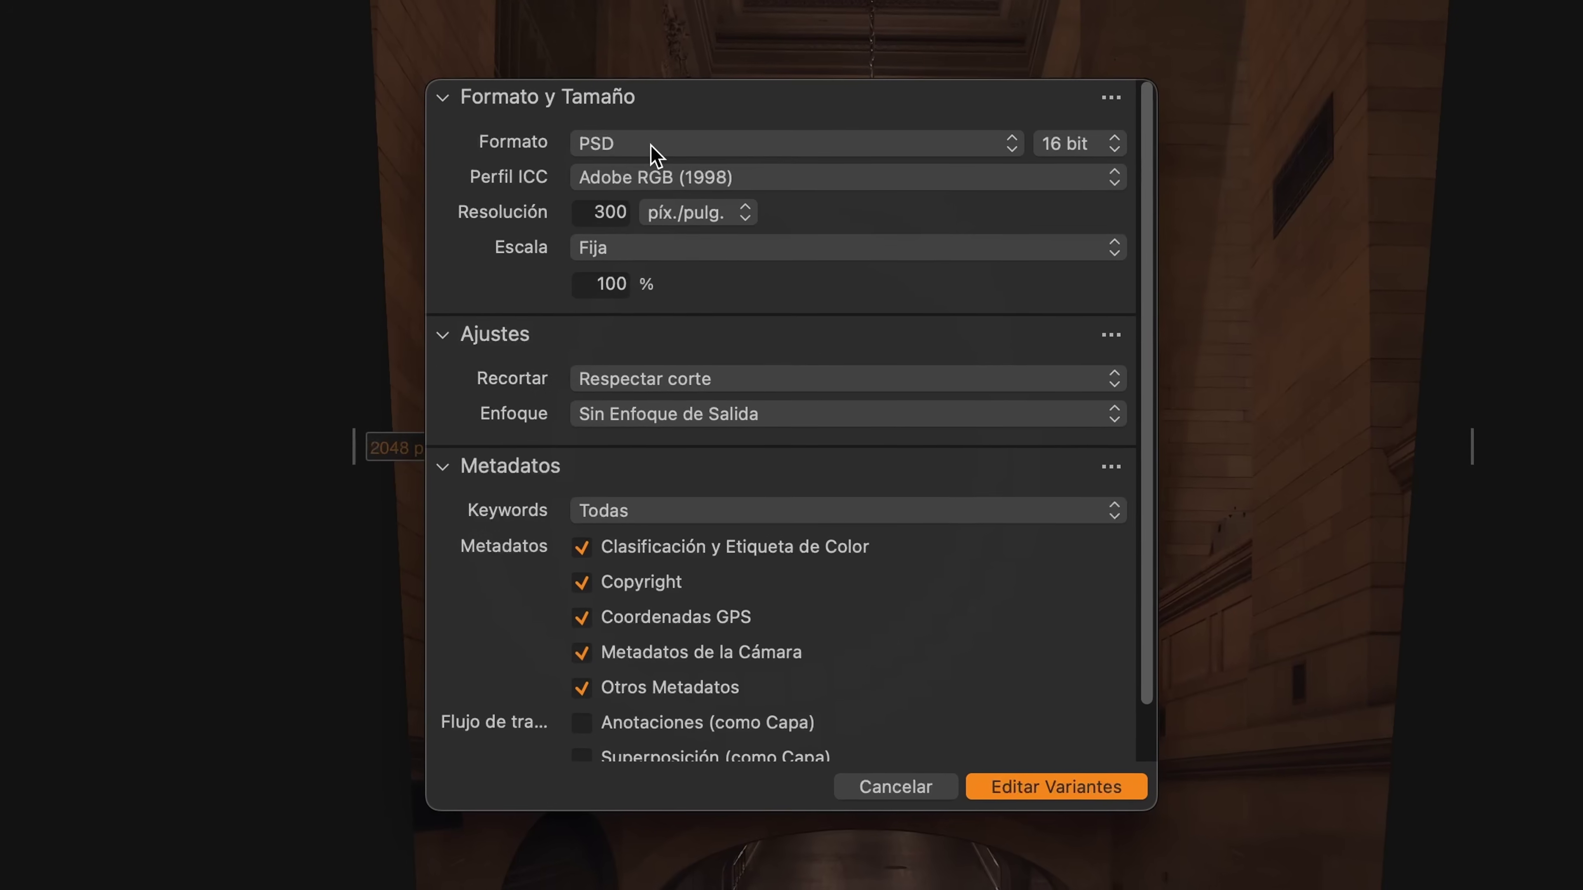
{"action": "left_click", "coordinate": [710, 152]}
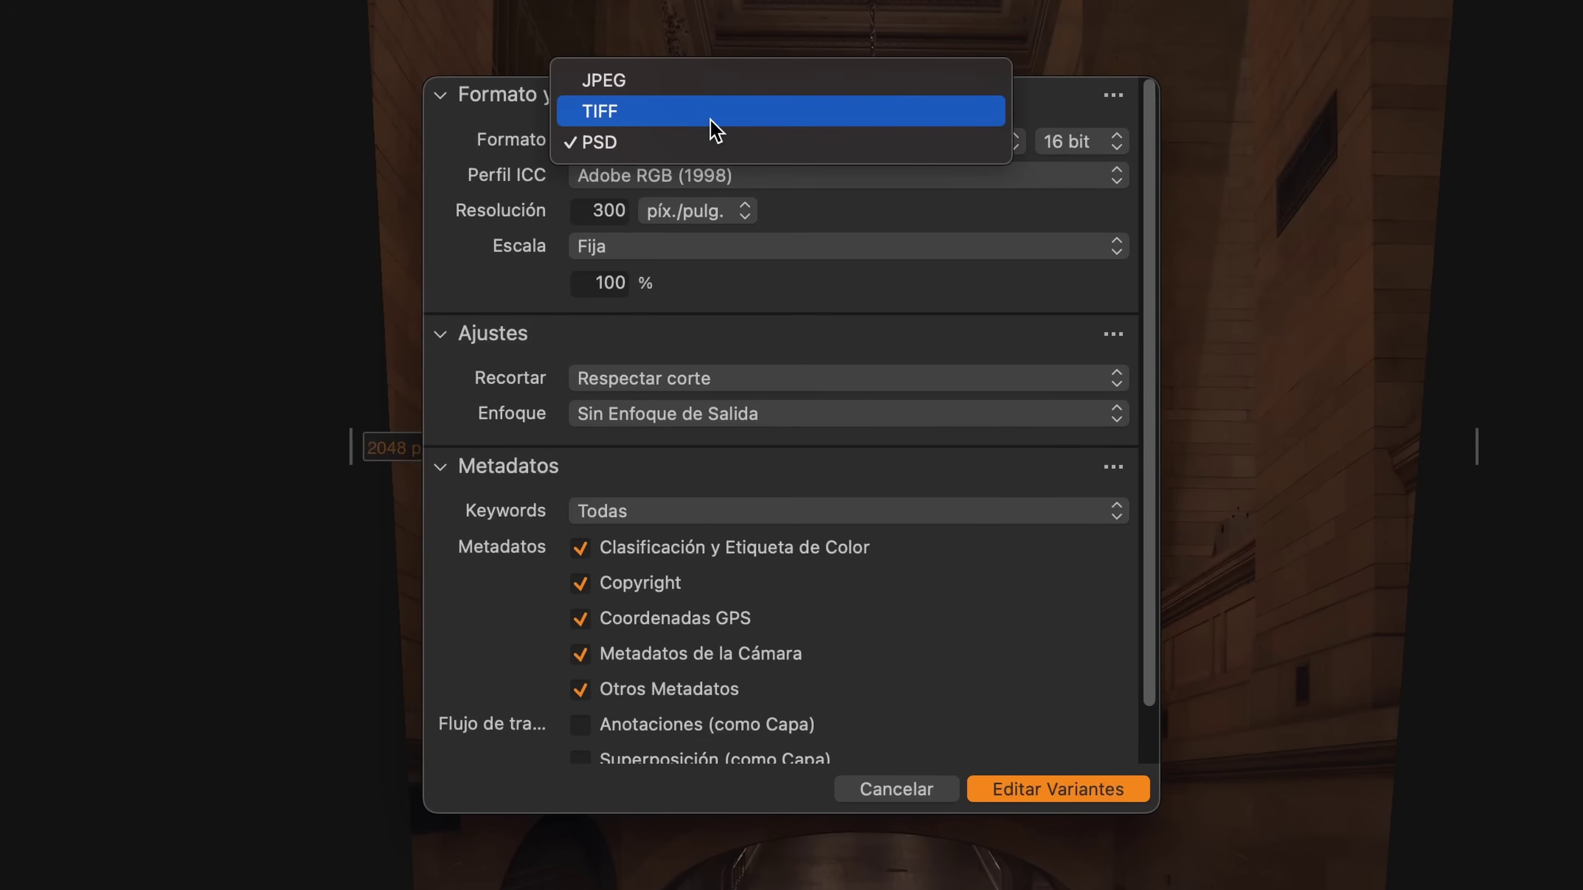
{"action": "left_click", "coordinate": [708, 149]}
{"action": "left_click", "coordinate": [1113, 149]}
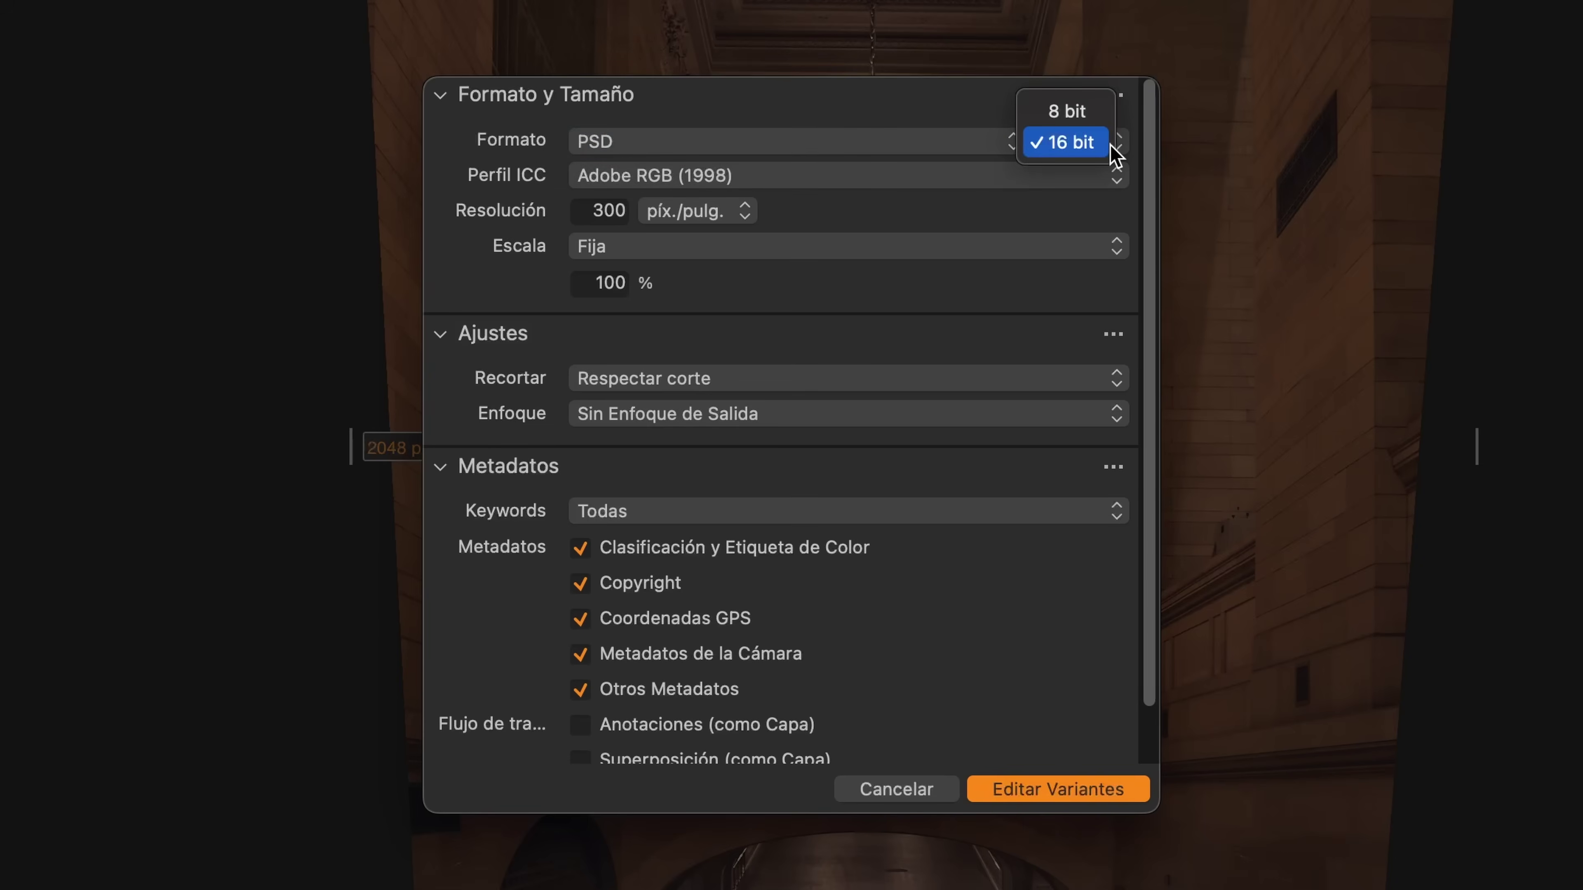
{"action": "left_click", "coordinate": [1107, 143]}
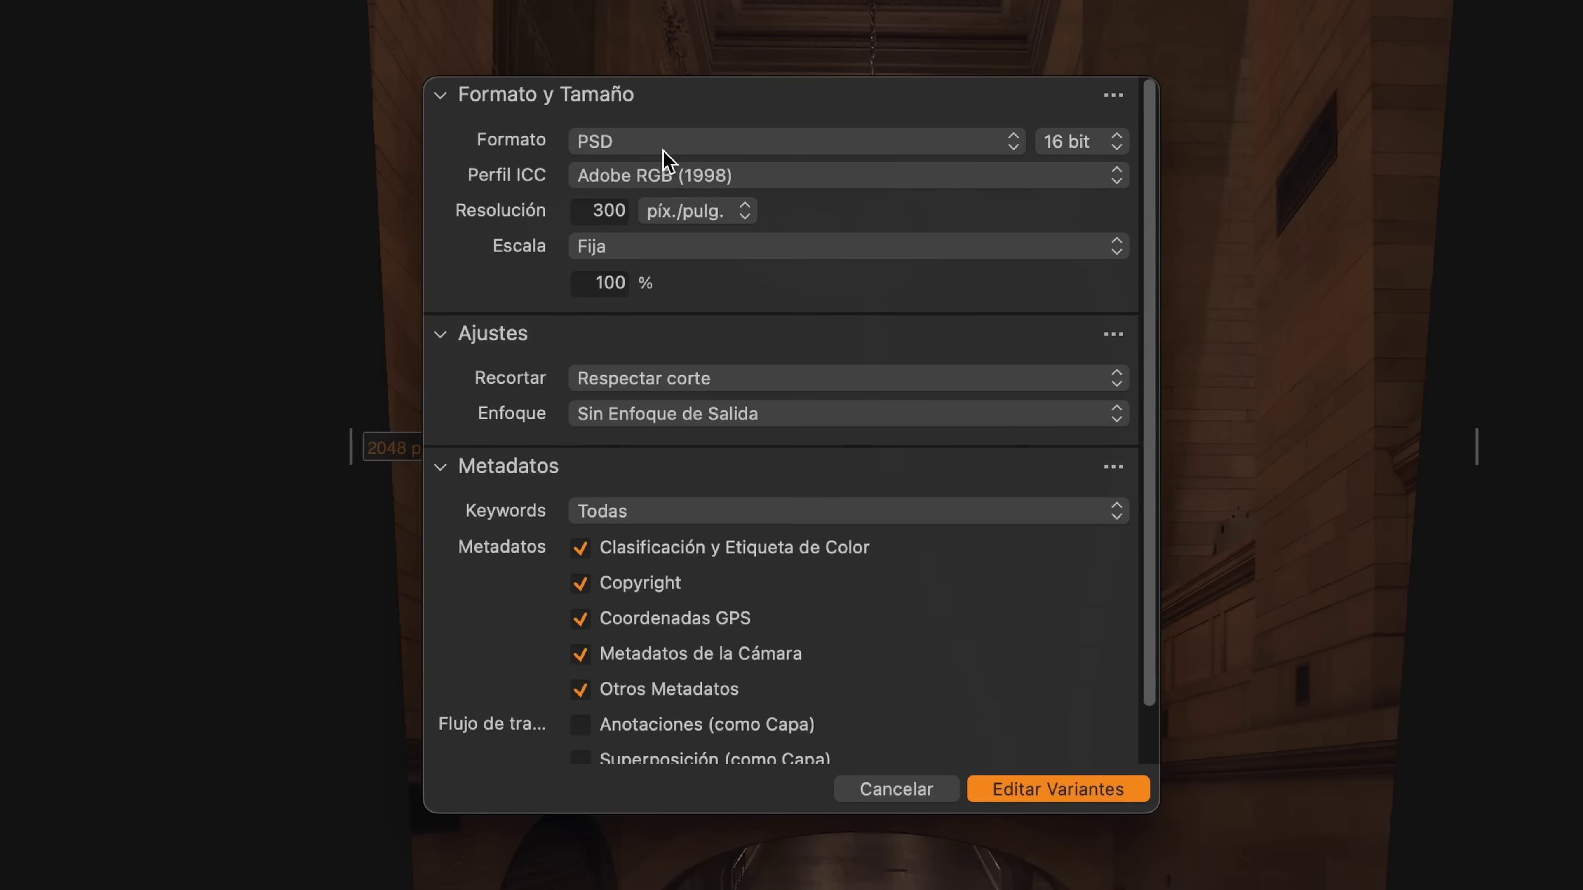
{"action": "left_click", "coordinate": [1019, 789]}
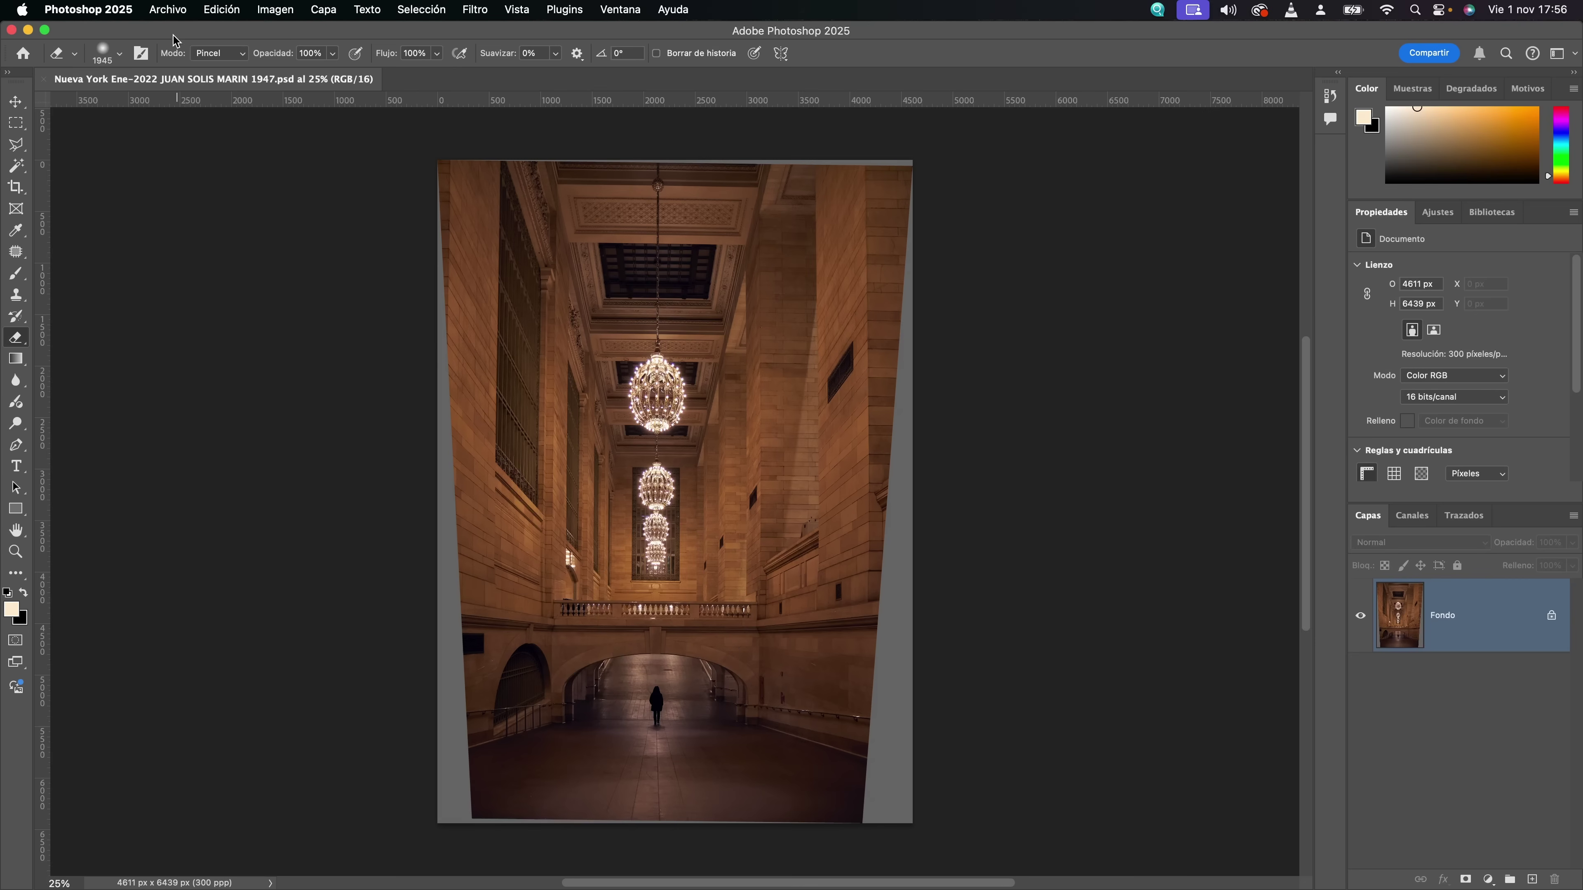
- Open the Save As dialog for the document and examine the available file formats
{"action": "left_click", "coordinate": [171, 9]}
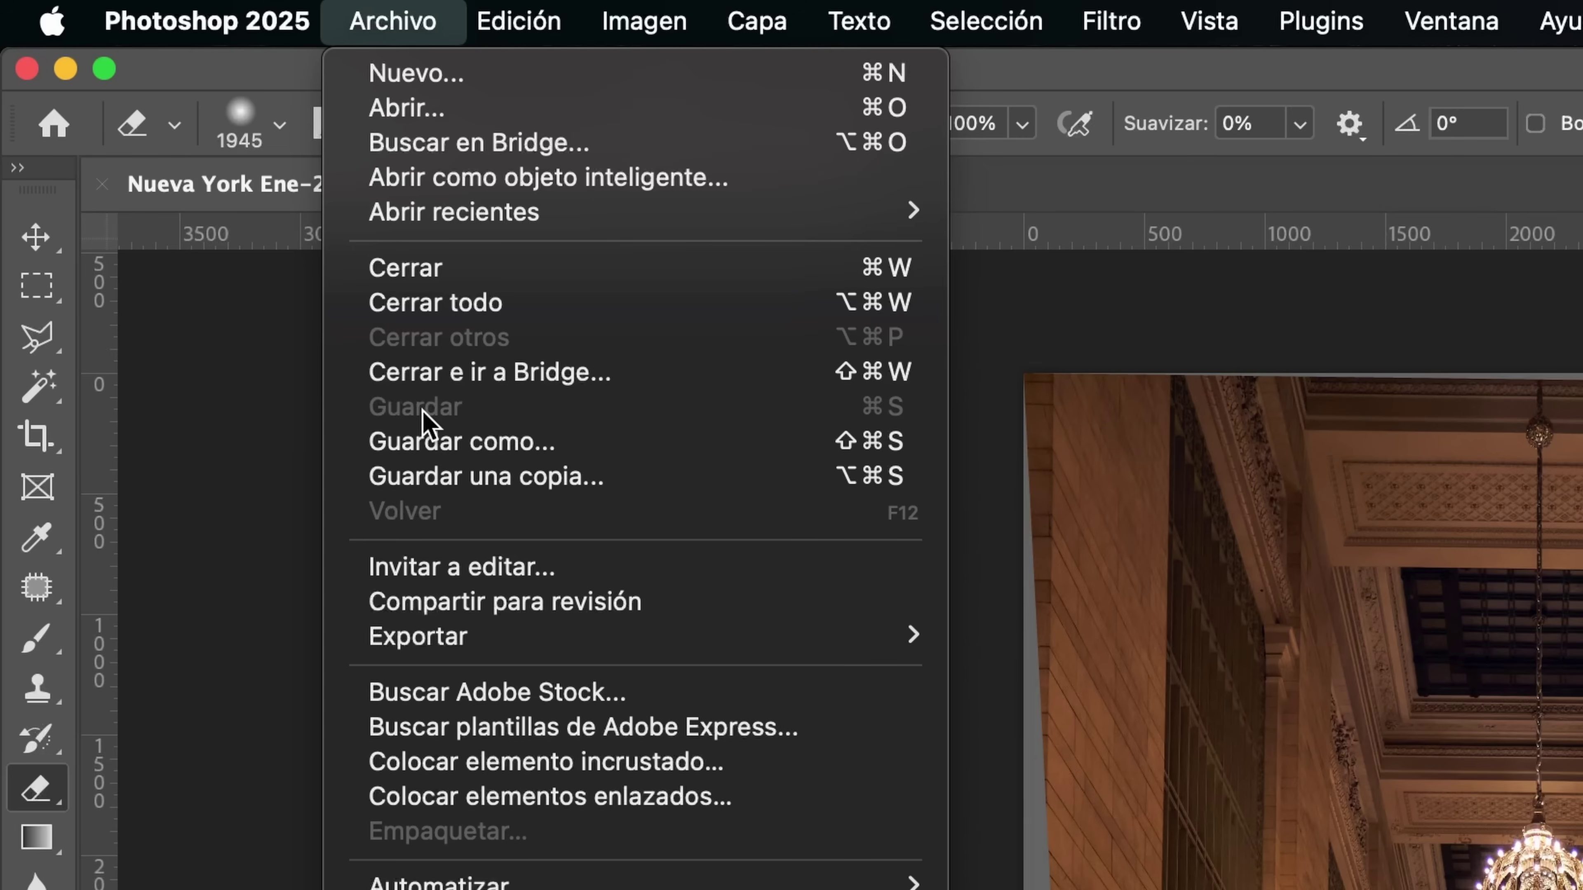
{"action": "left_click", "coordinate": [461, 446]}
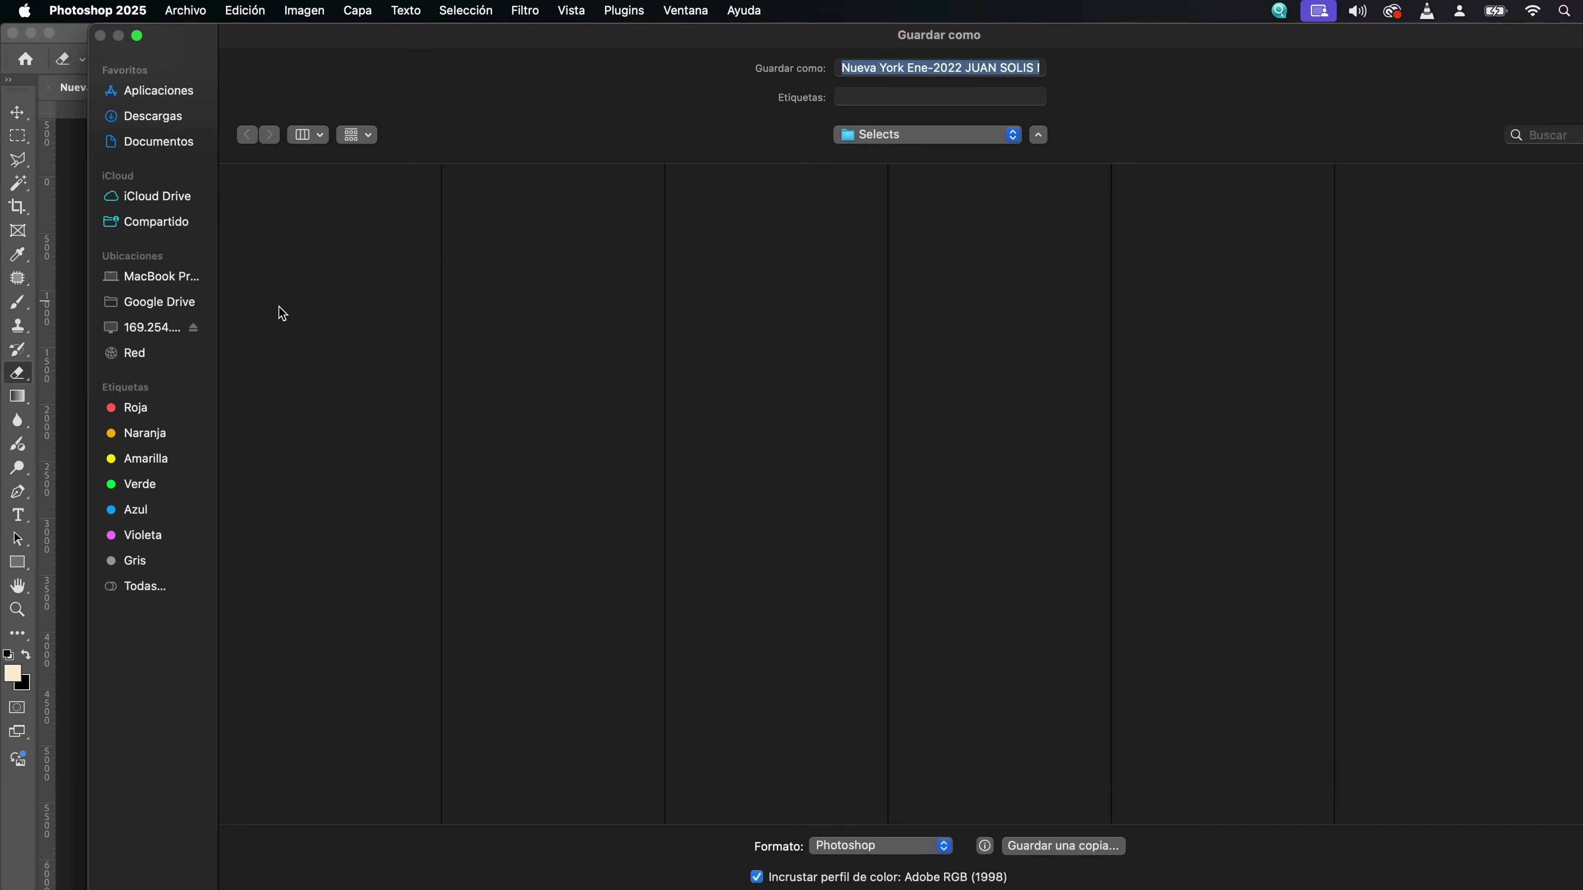
{"action": "left_click", "coordinate": [944, 848]}
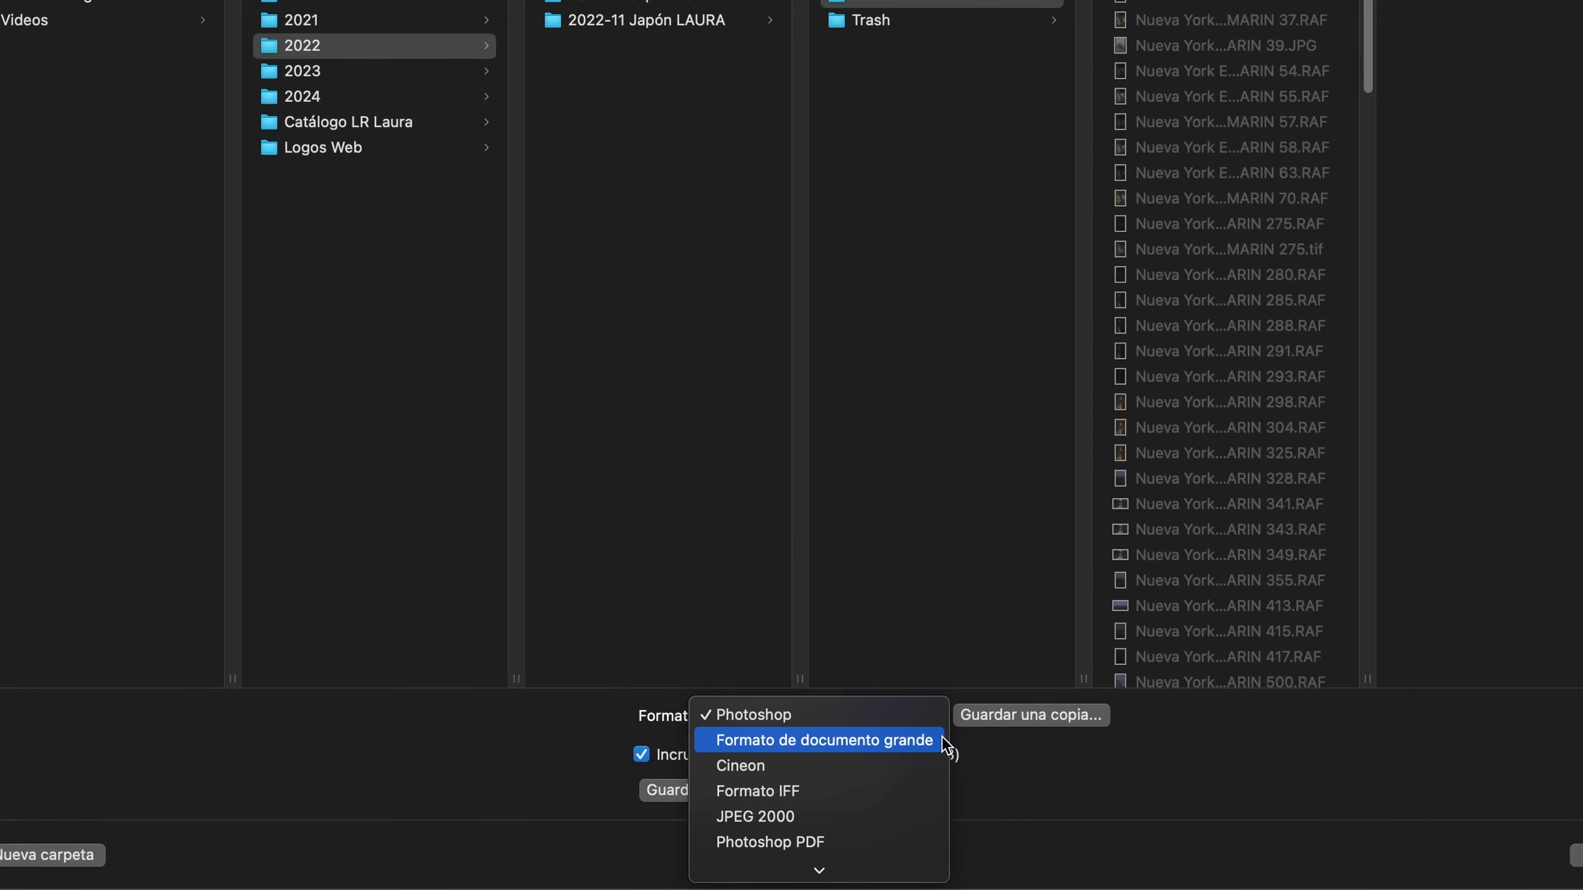
{"action": "left_click", "coordinate": [1389, 866]}
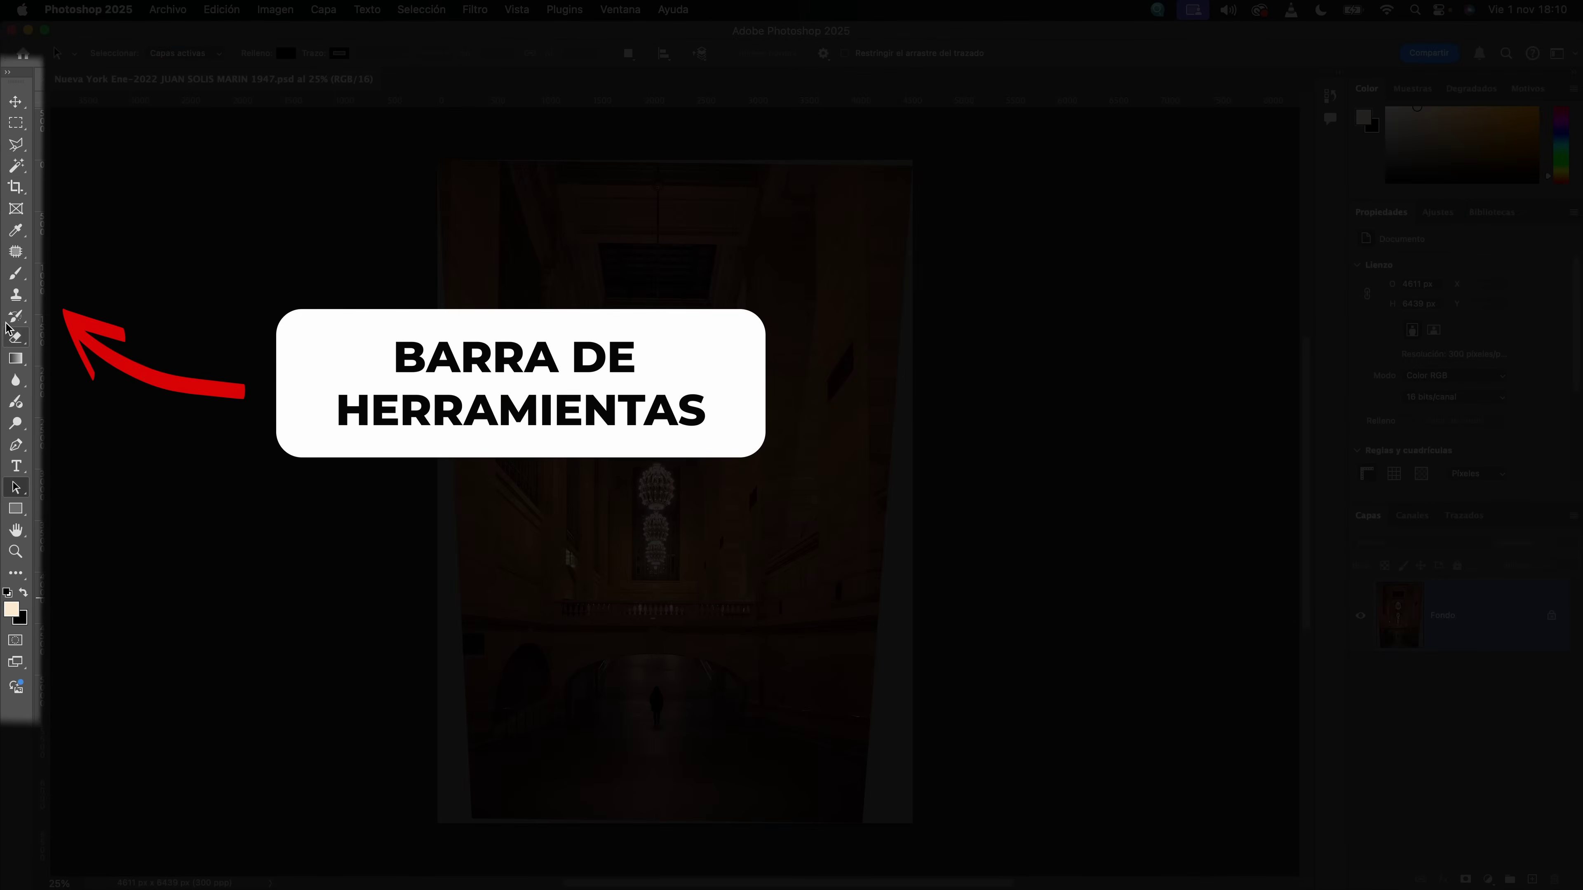
- Select the Brush tool and examine its size, hardness, presets, blend mode and opacity options
{"action": "left_click", "coordinate": [16, 187]}
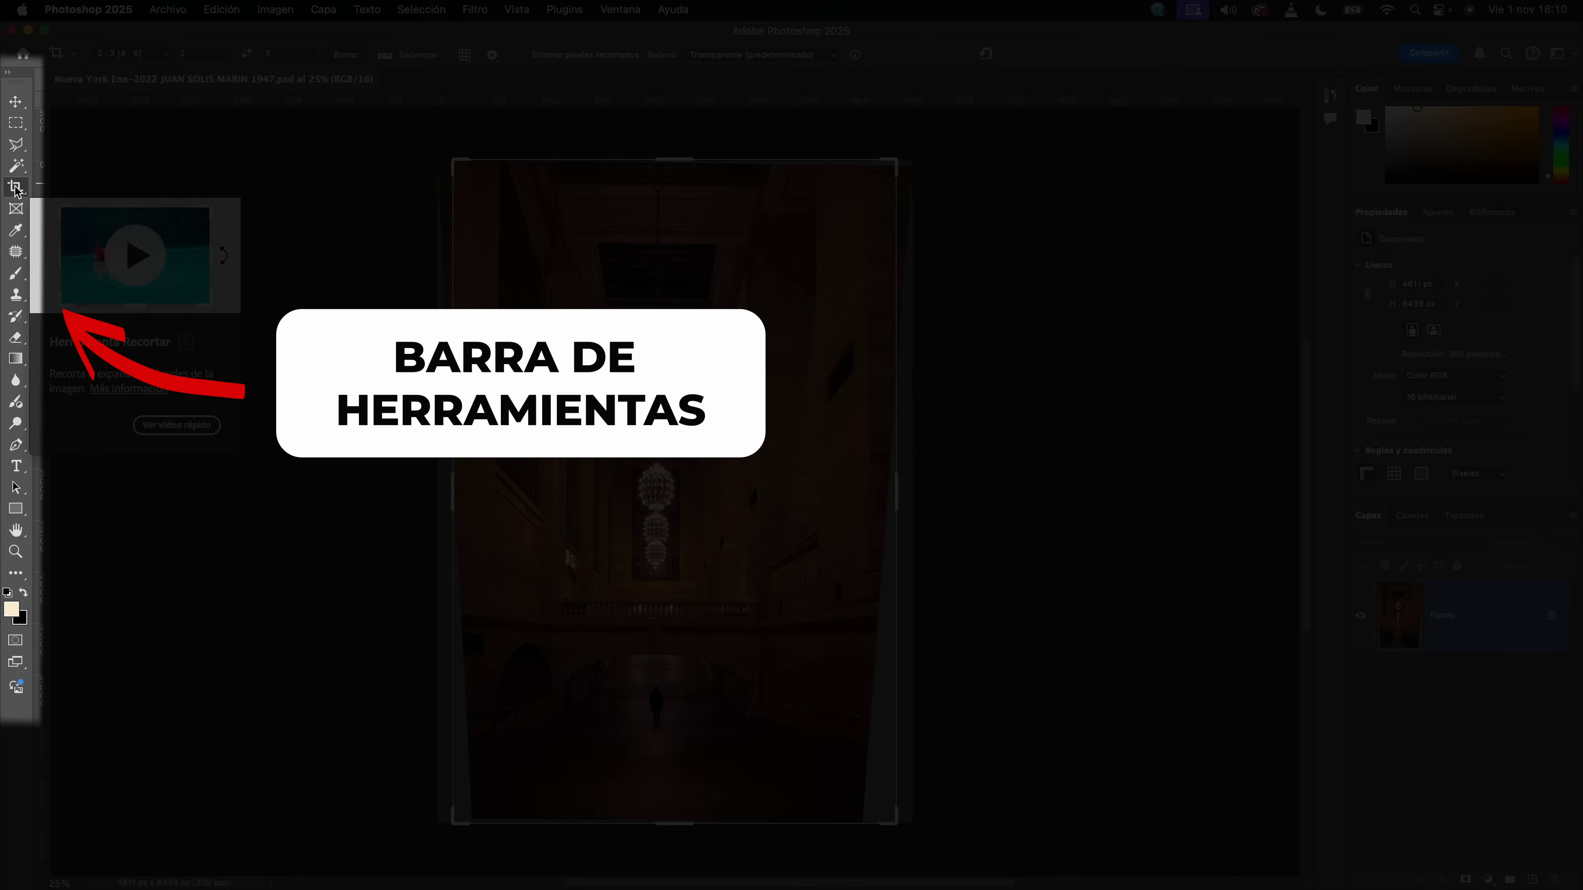
{"action": "left_click", "coordinate": [16, 274]}
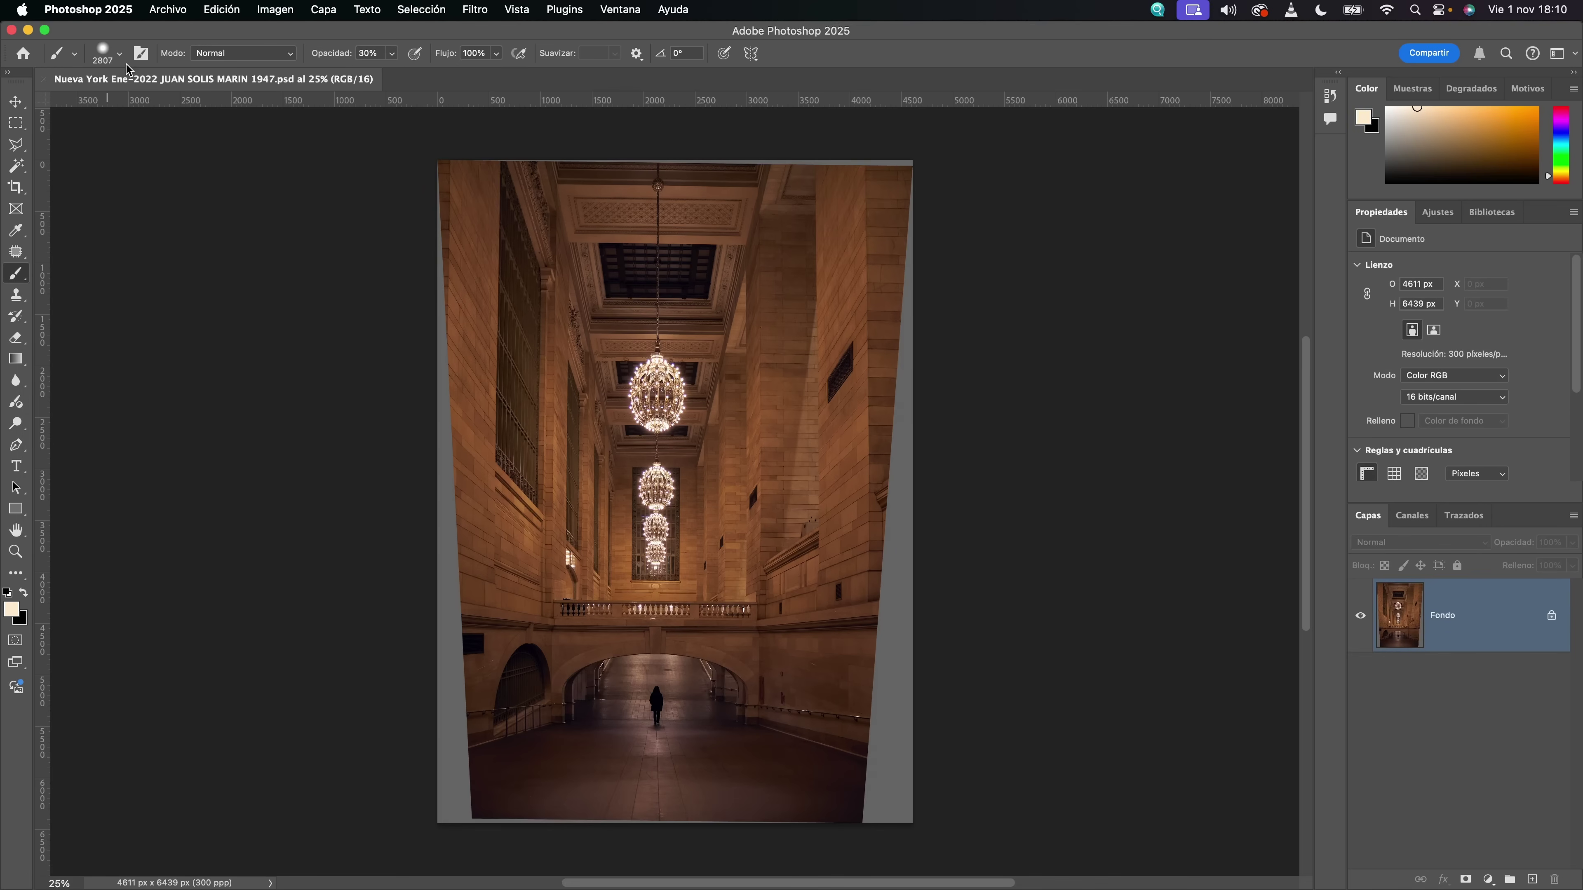
{"action": "left_click", "coordinate": [120, 53]}
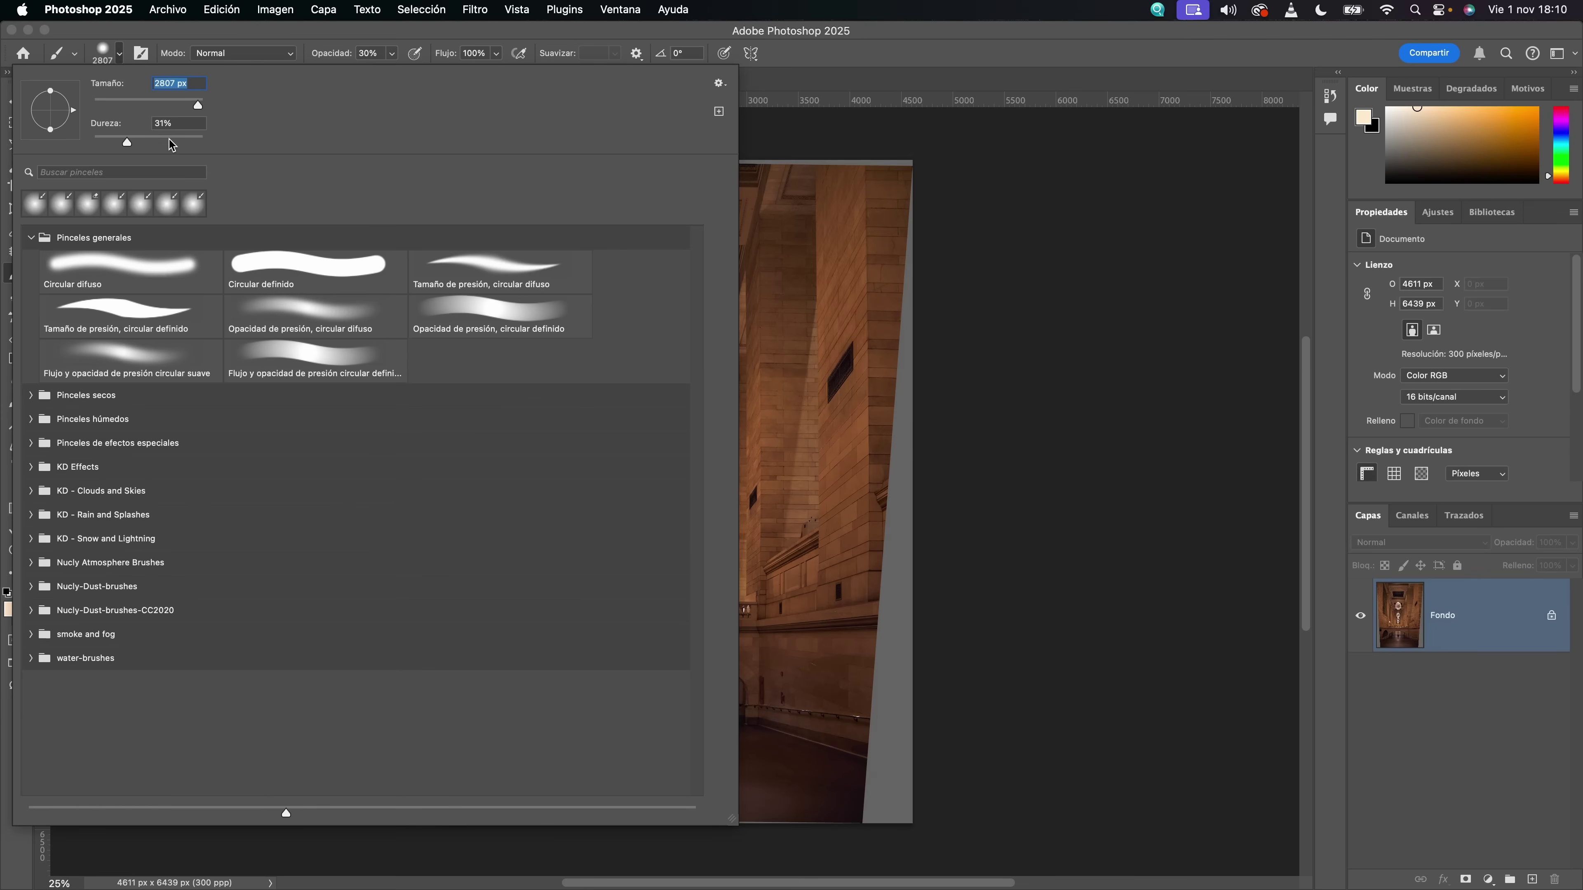
{"action": "left_click", "coordinate": [252, 53]}
{"action": "left_click", "coordinate": [380, 50]}
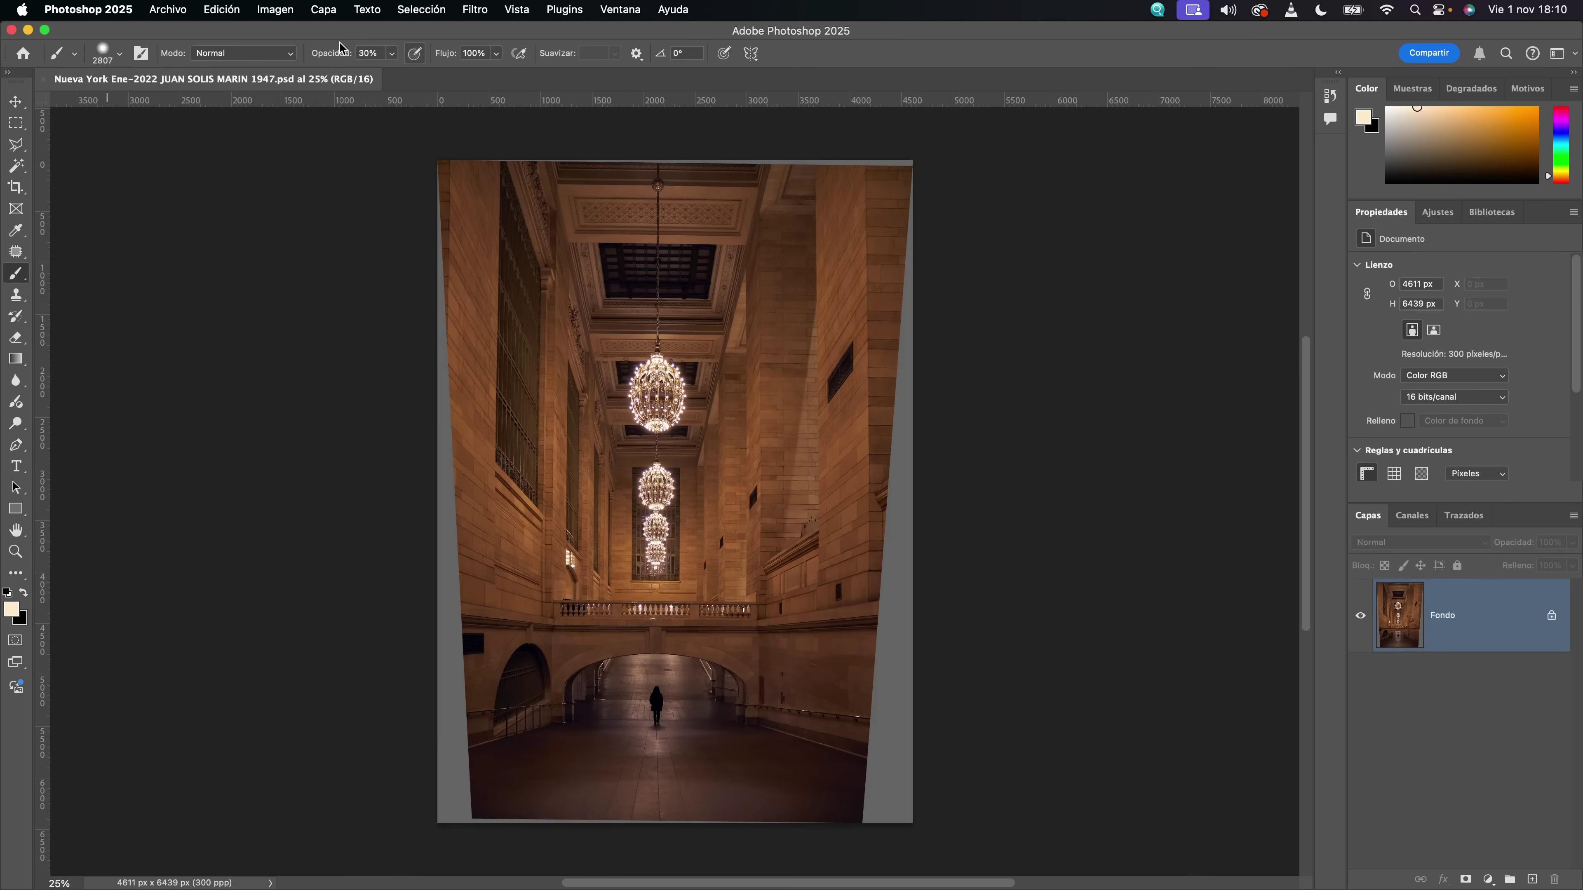
- Try the 4 : 5 and 16 : 9 crop ratios on the photo, cancel the crop, and switch to the Path Selection tool
{"action": "left_click", "coordinate": [16, 186]}
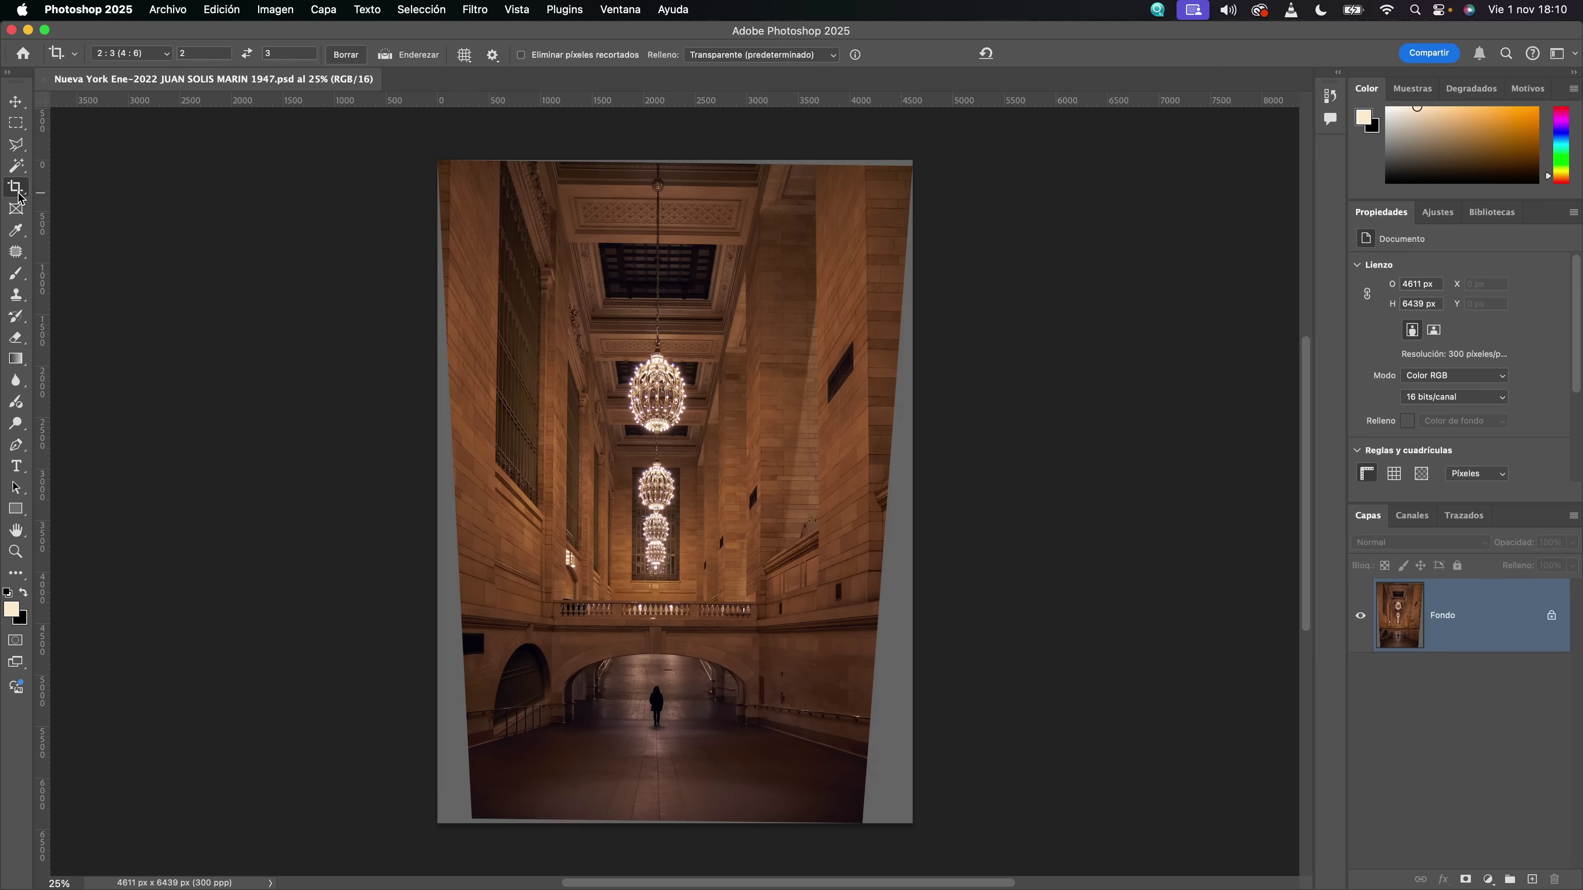
{"action": "left_click", "coordinate": [167, 59]}
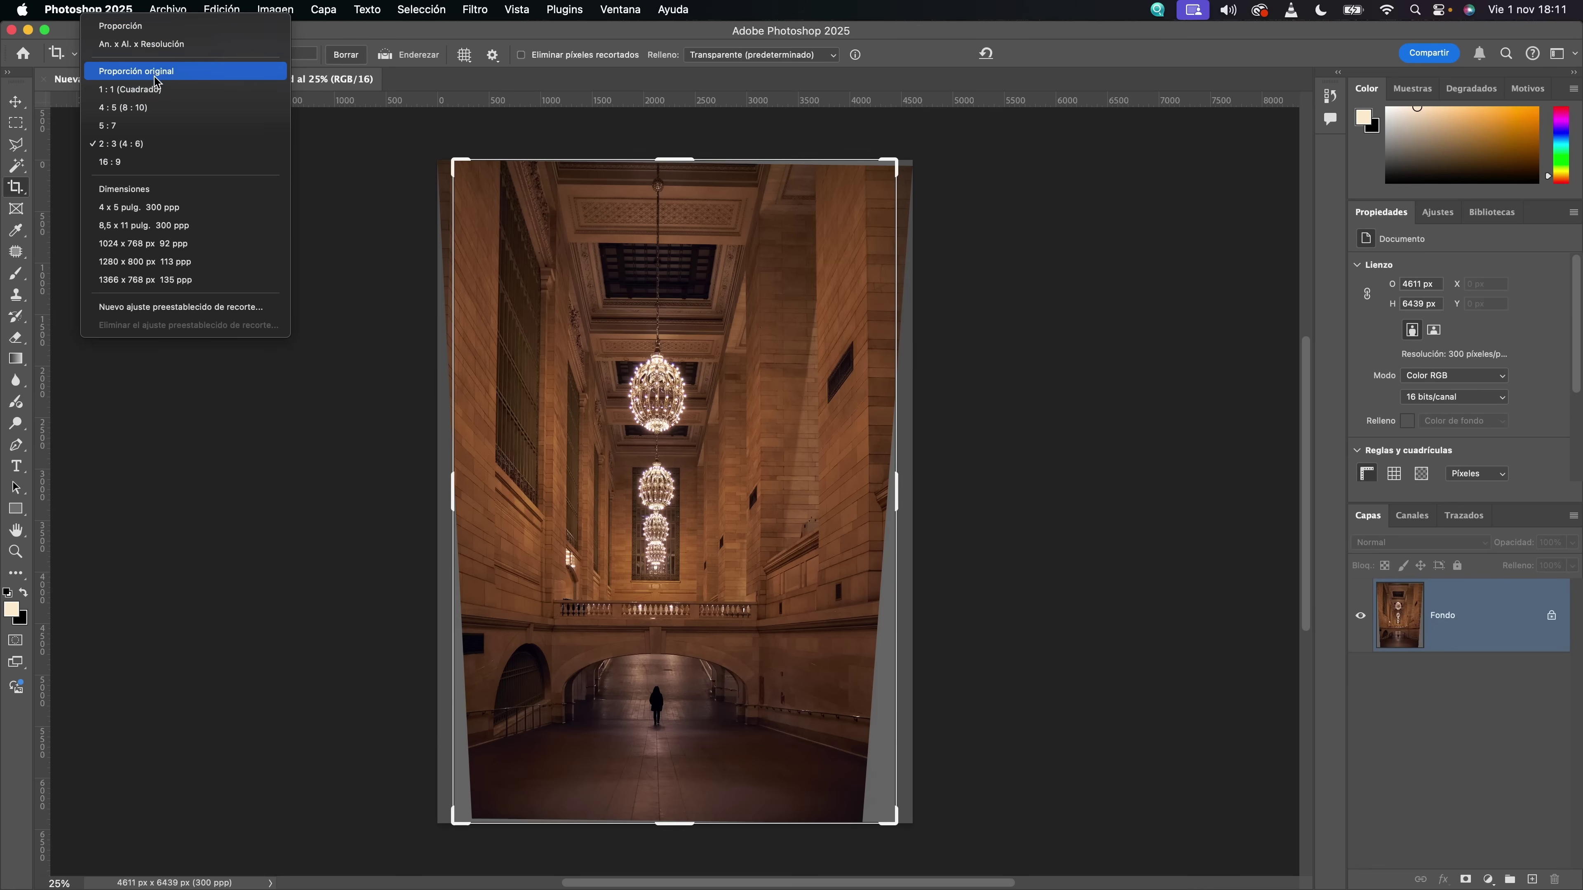
{"action": "left_click", "coordinate": [145, 107]}
{"action": "left_click", "coordinate": [164, 54]}
{"action": "left_click", "coordinate": [145, 112]}
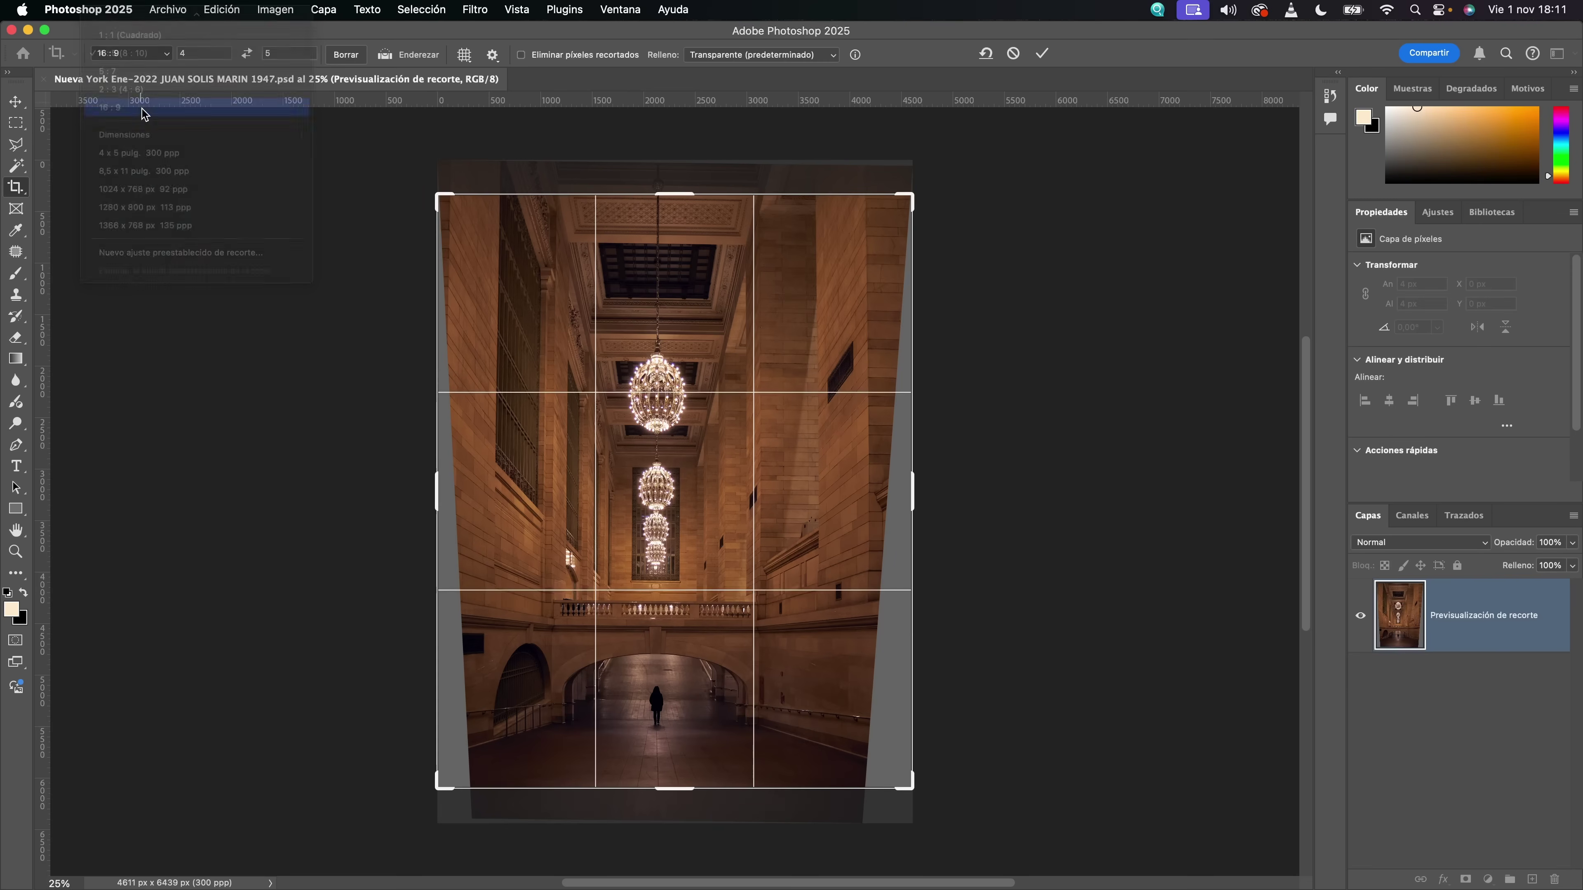
{"action": "left_click", "coordinate": [1014, 56]}
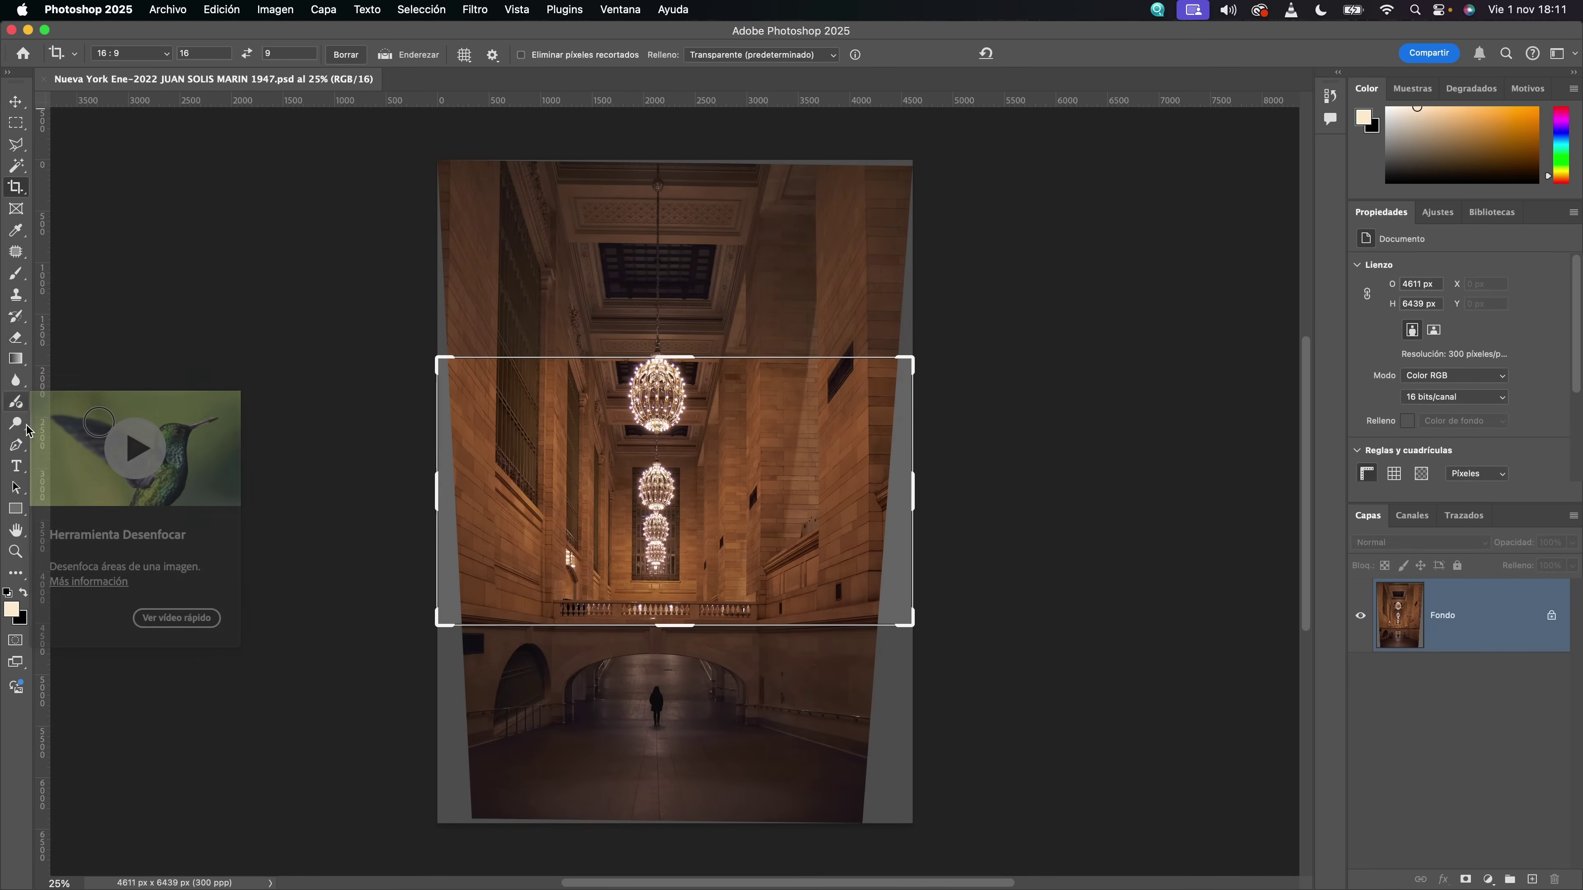
{"action": "left_click", "coordinate": [17, 492]}
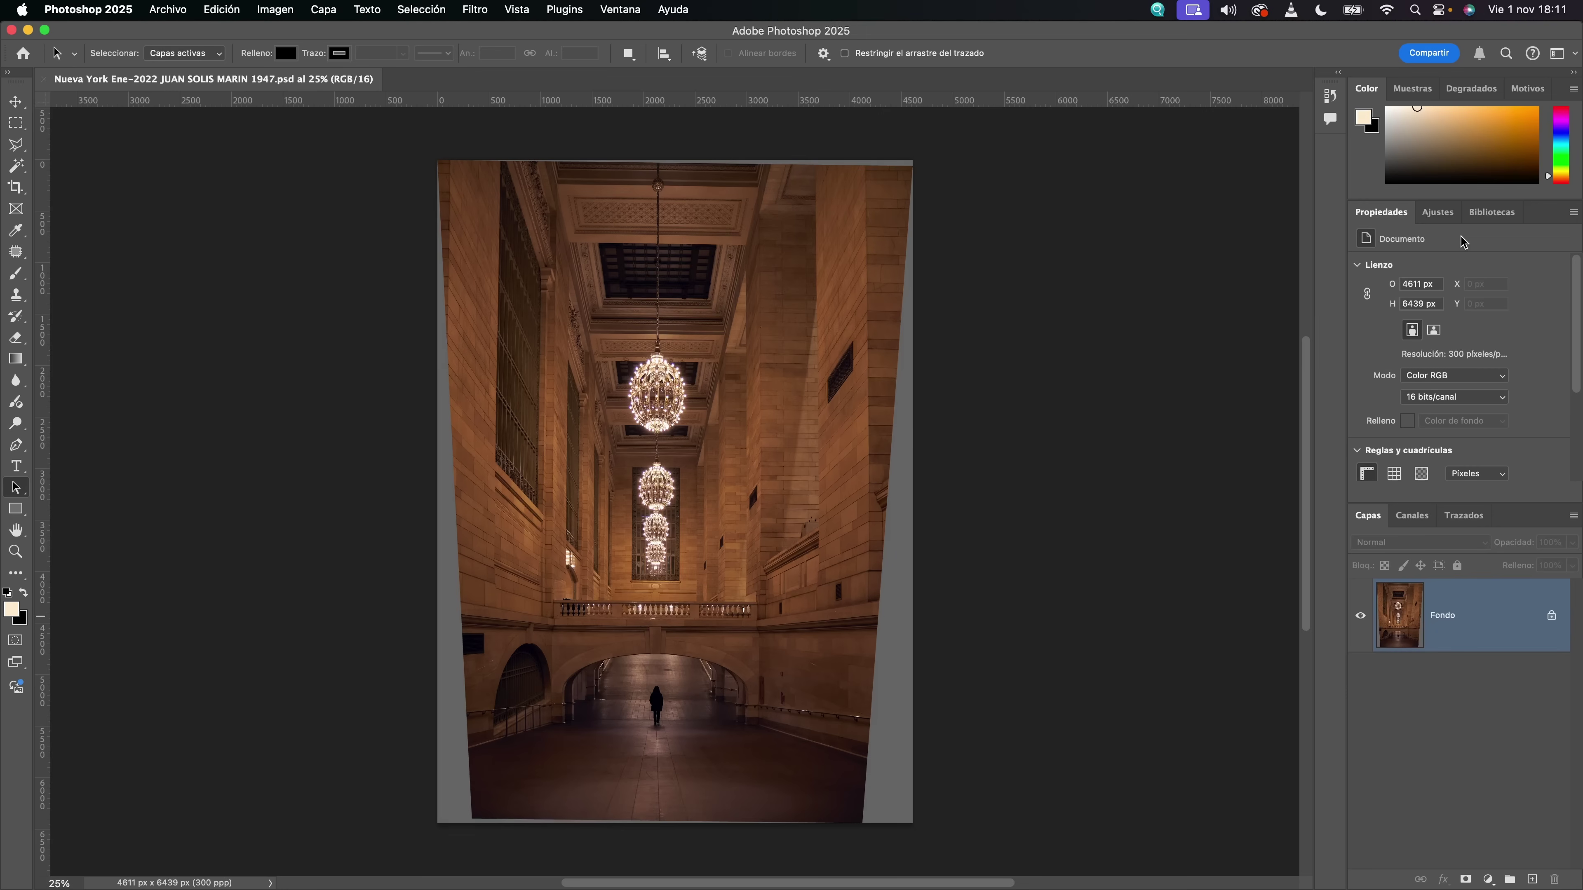
- Expand the collapsed Historia group and examine the available workspaces and the Bibliotecas panel
{"action": "left_click", "coordinate": [1338, 75]}
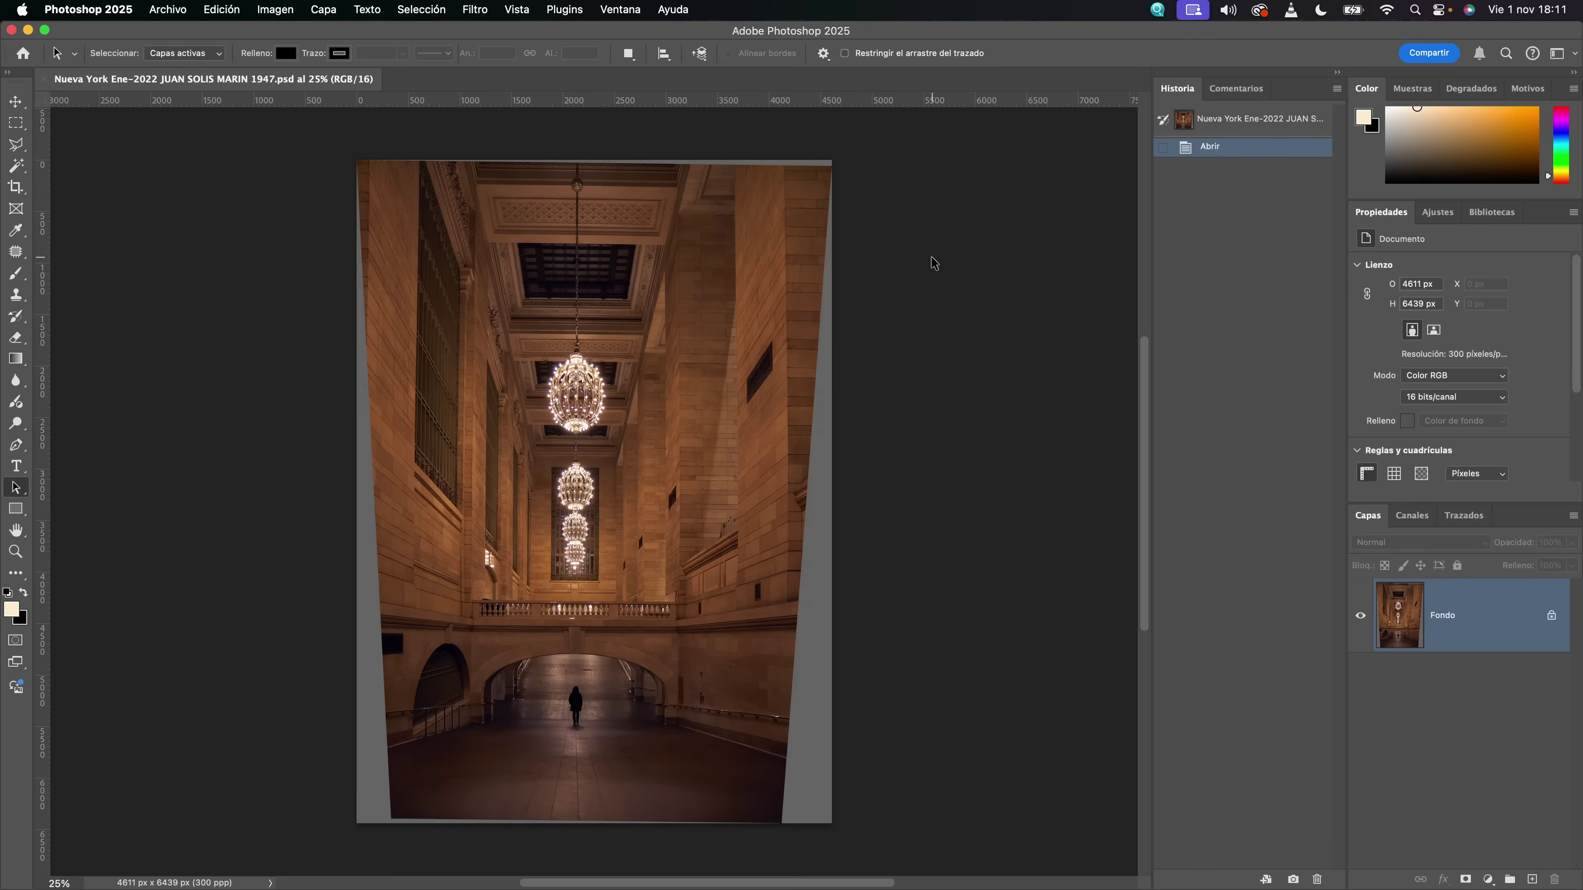
{"action": "left_click", "coordinate": [621, 10]}
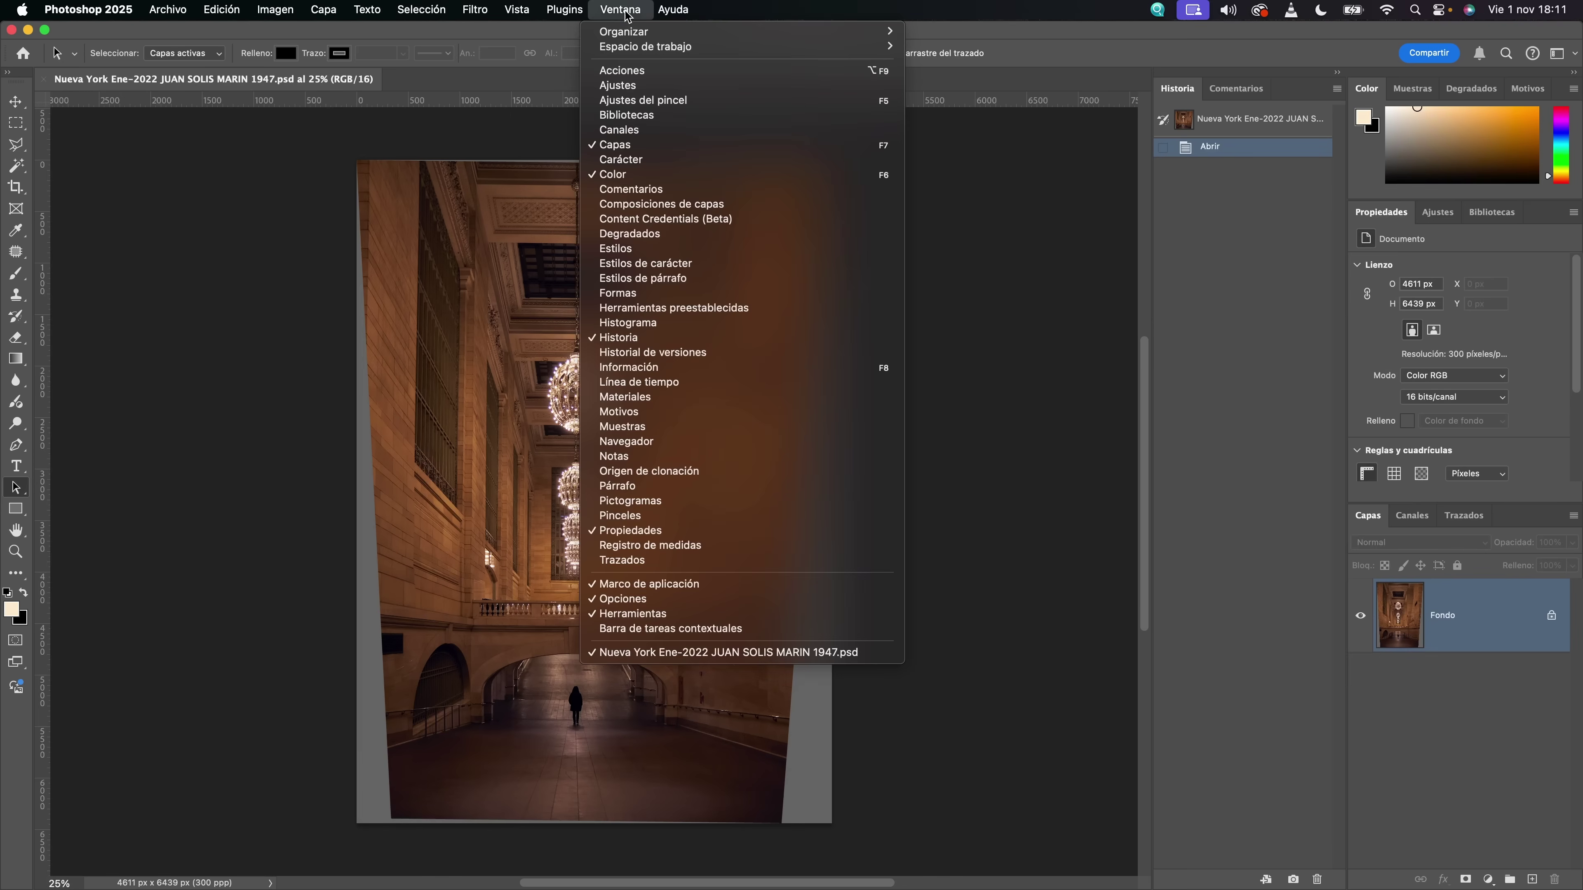
{"action": "mouse_move", "coordinate": [686, 47]}
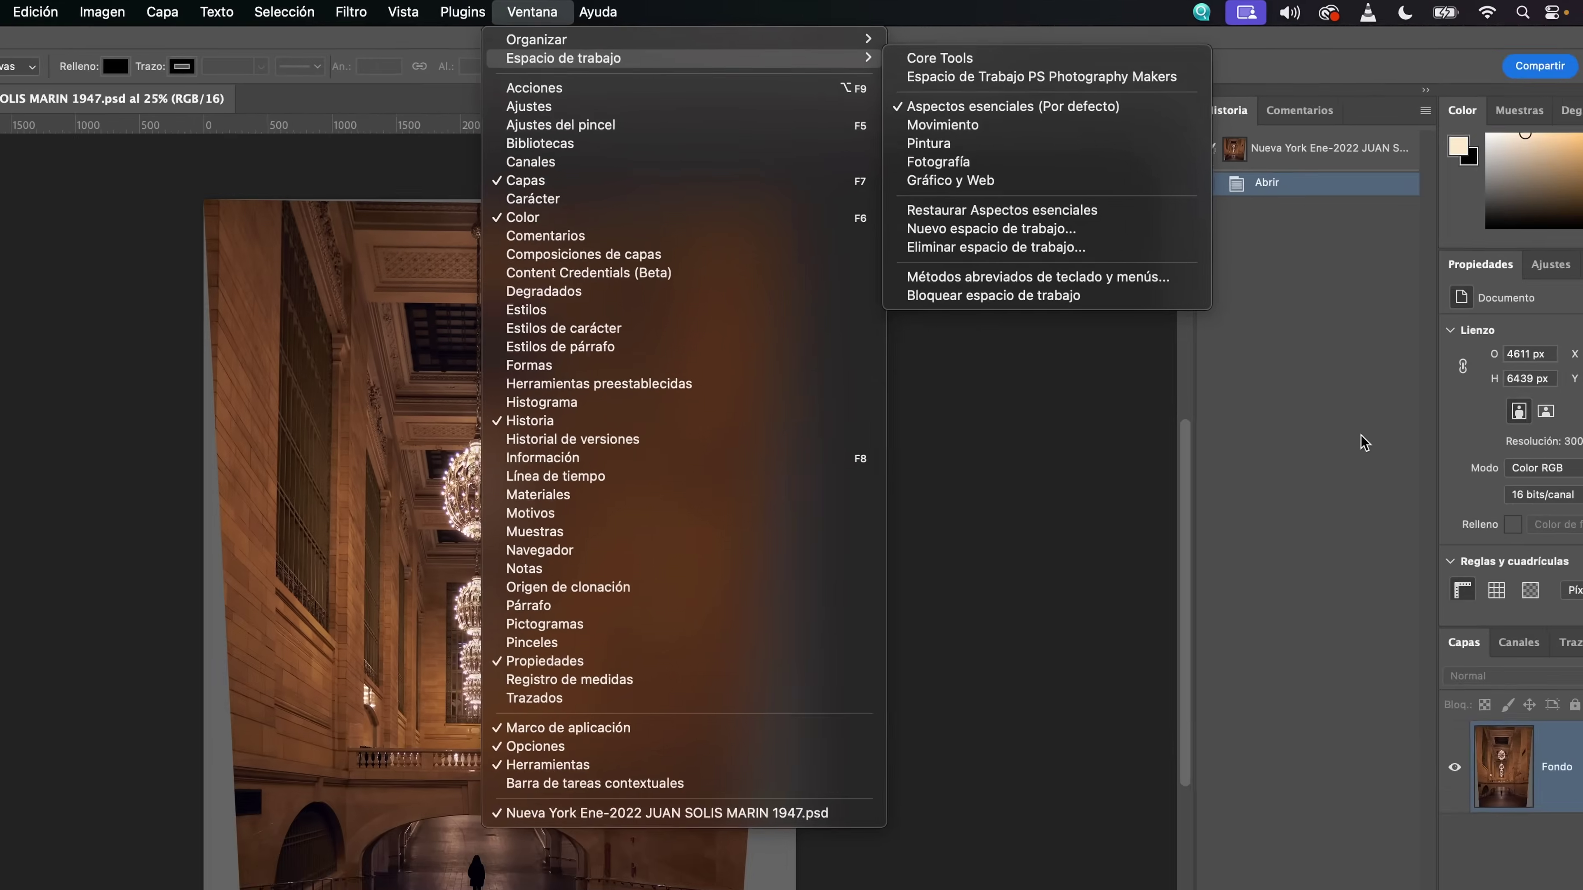
{"action": "left_click", "coordinate": [1361, 435]}
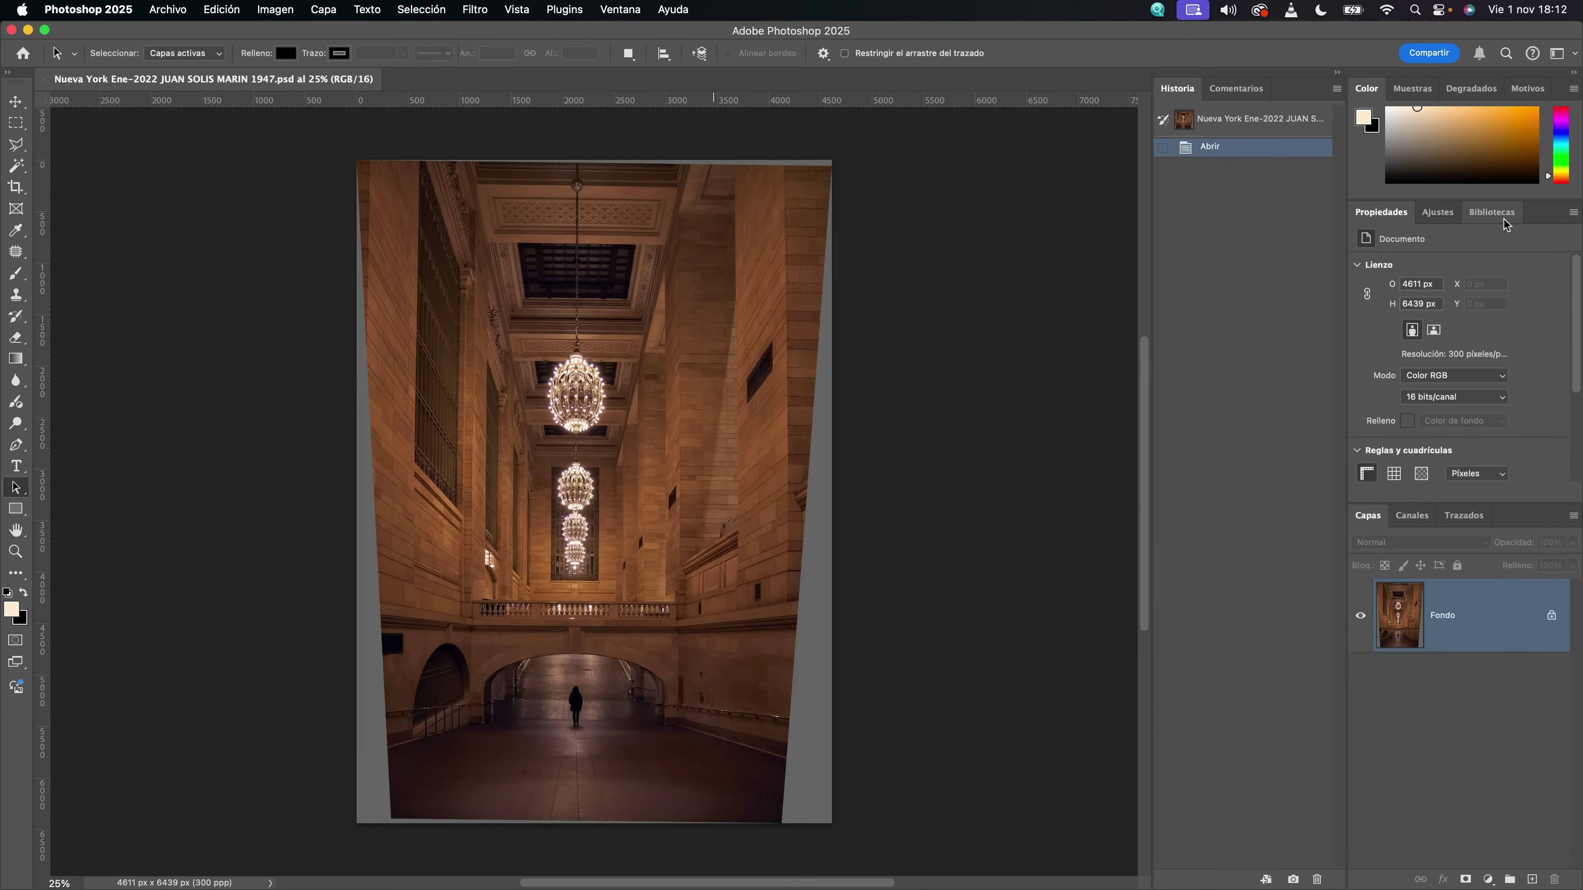
{"action": "left_click", "coordinate": [1504, 219]}
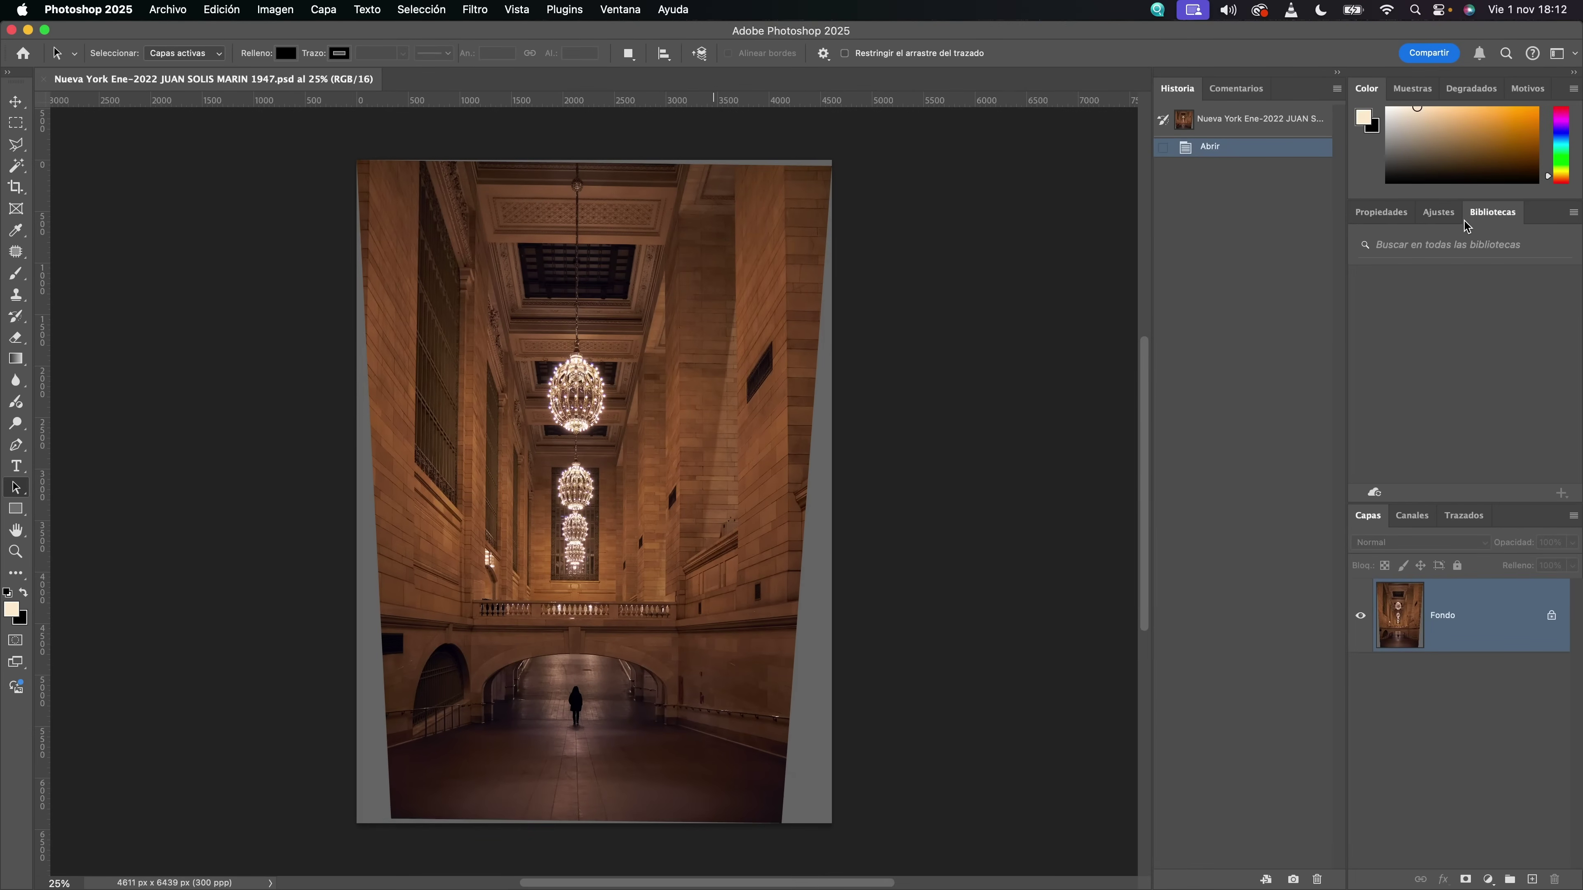
{"action": "left_click", "coordinate": [1381, 211]}
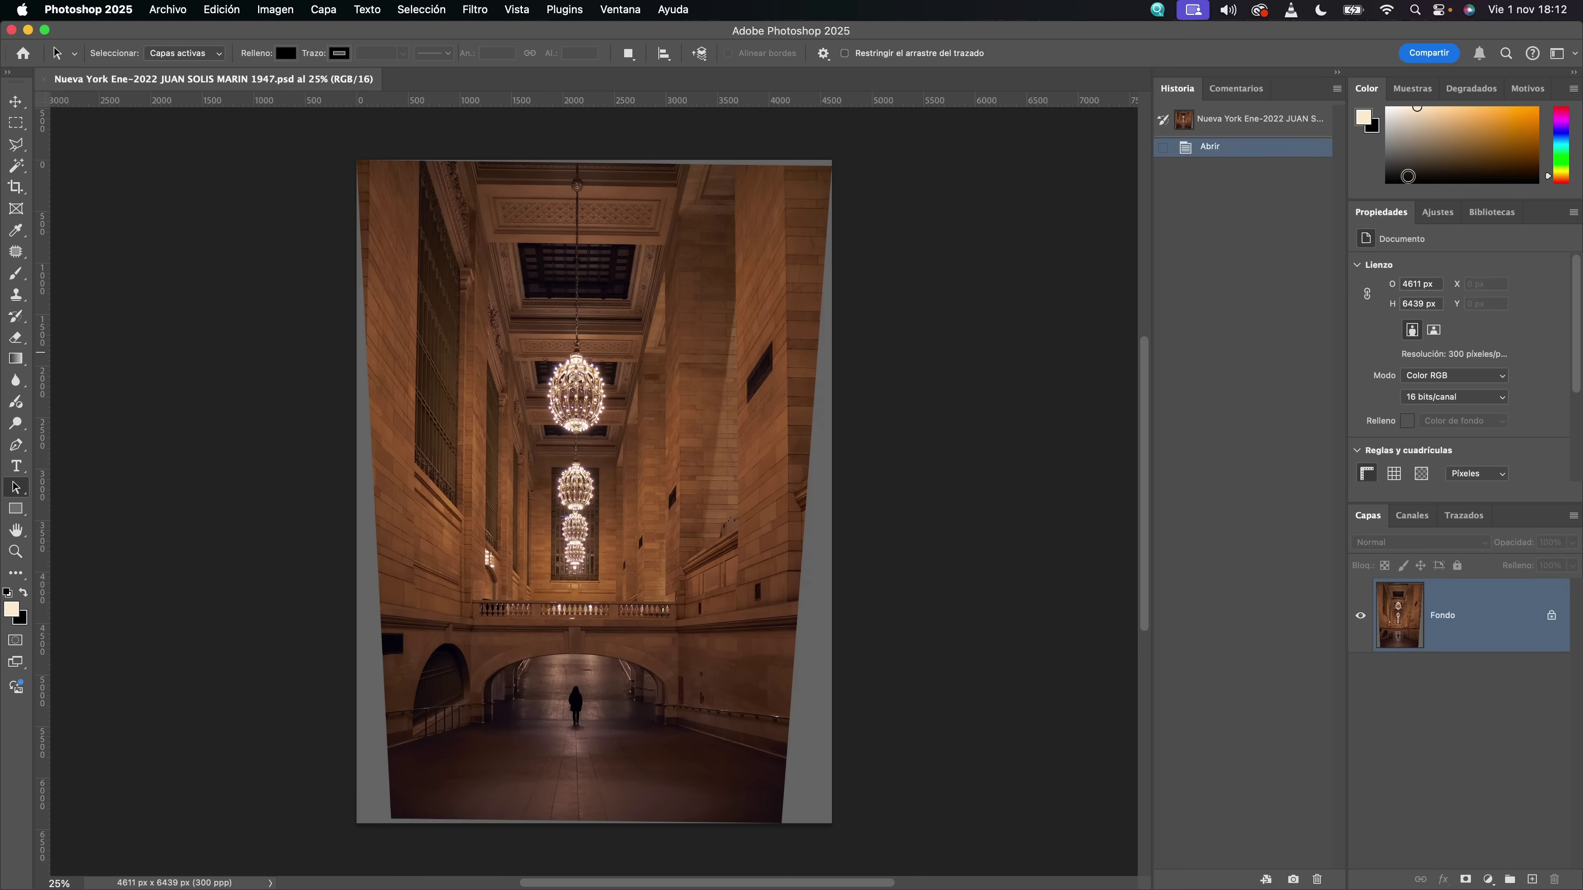
- Close the Comentarios panel, and narrow and collapse the remaining Historia panel
{"action": "left_click", "coordinate": [1256, 91]}
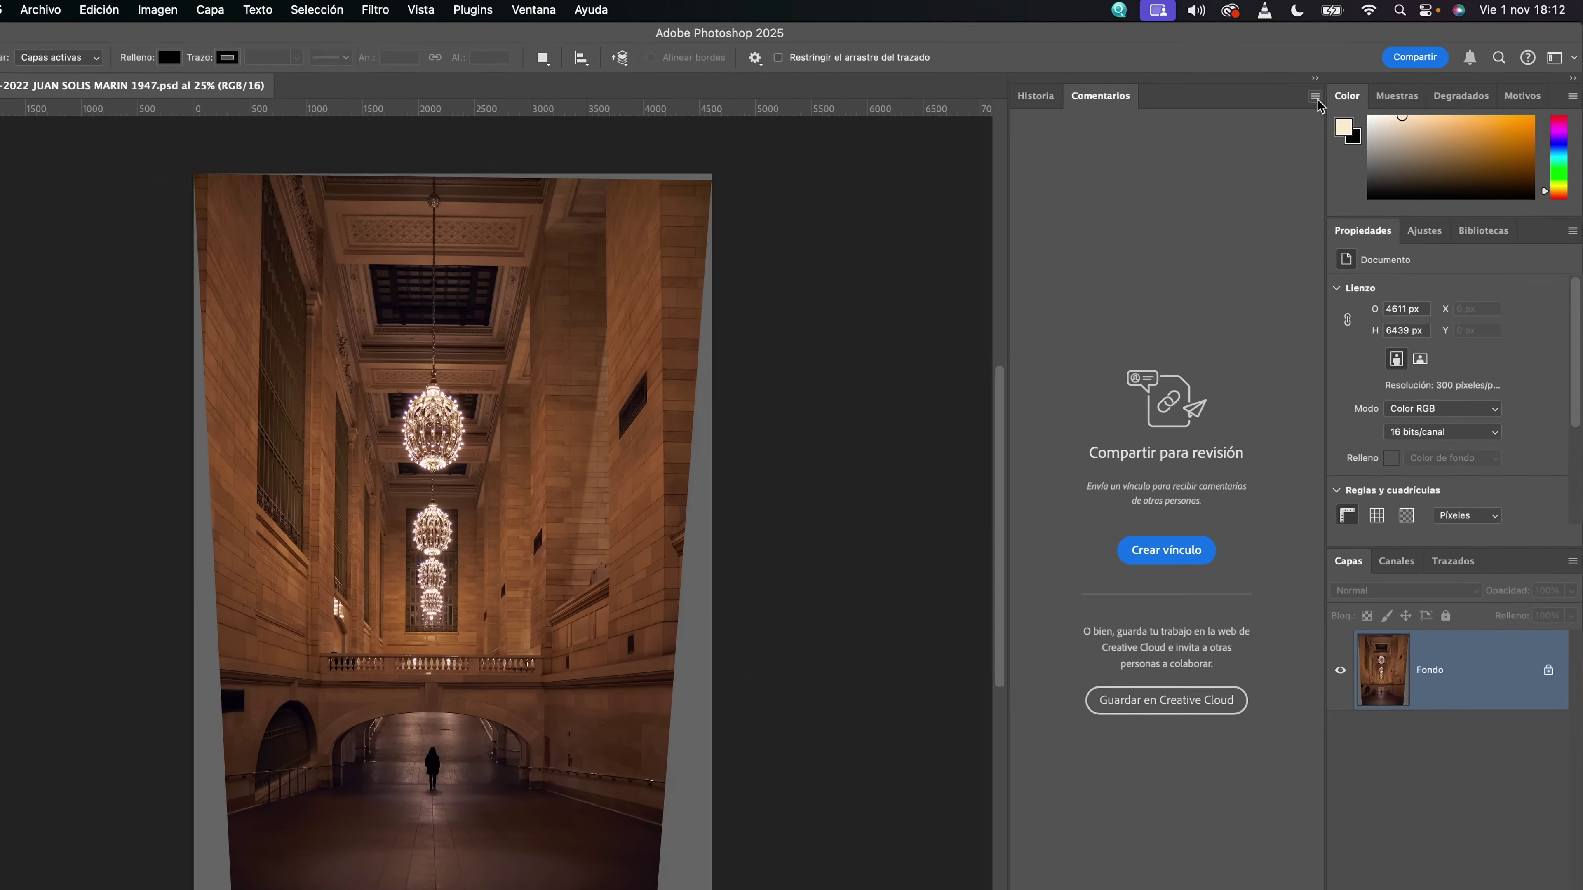
{"action": "left_click", "coordinate": [1337, 89]}
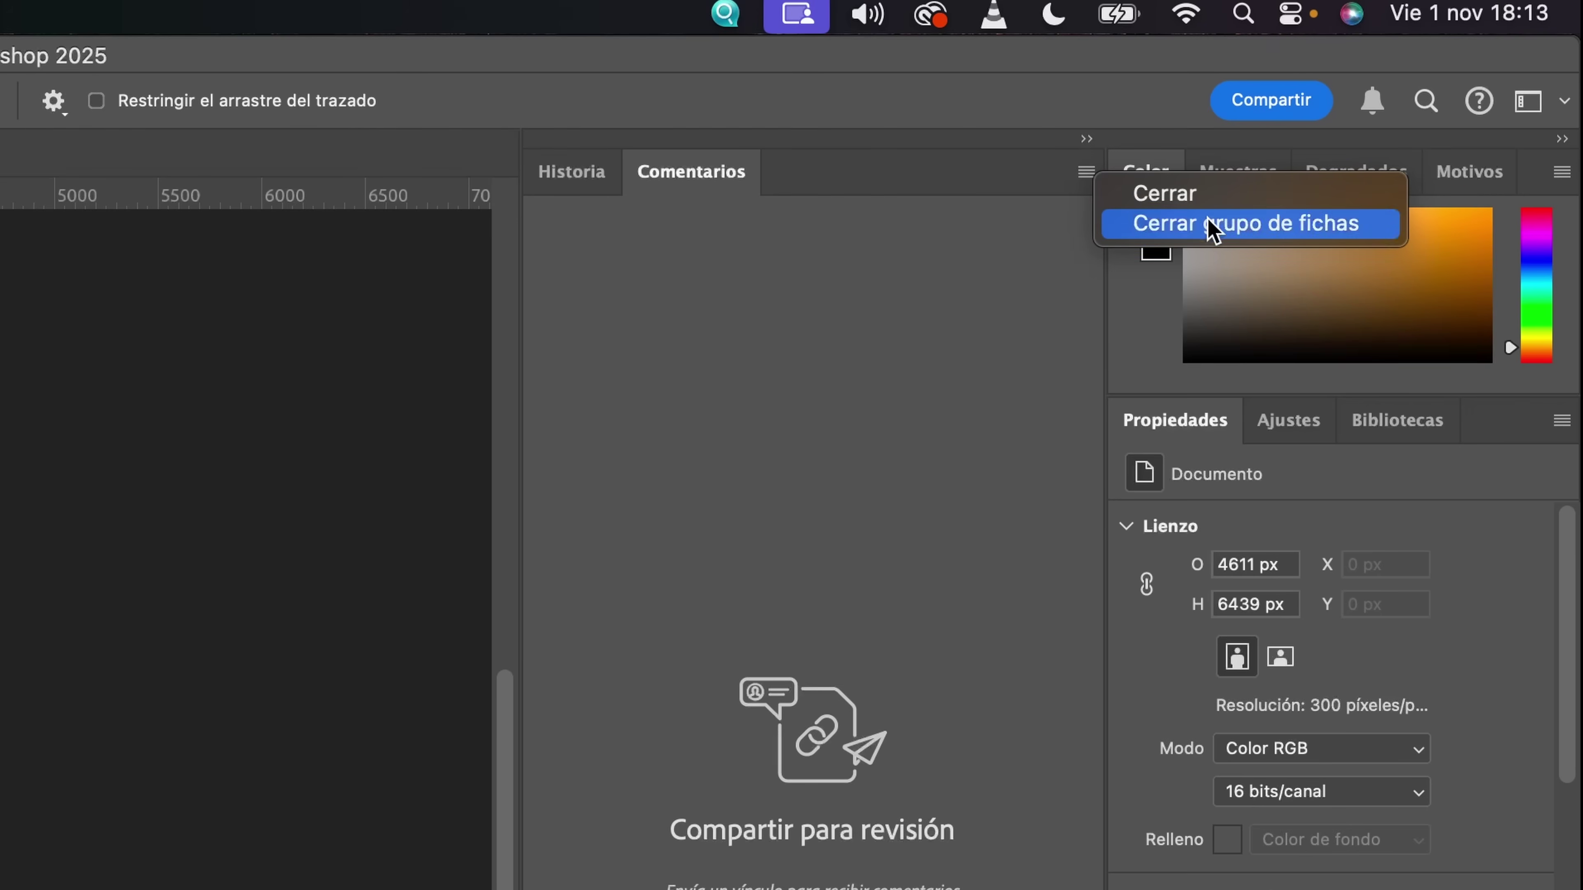
{"action": "left_click", "coordinate": [1204, 195]}
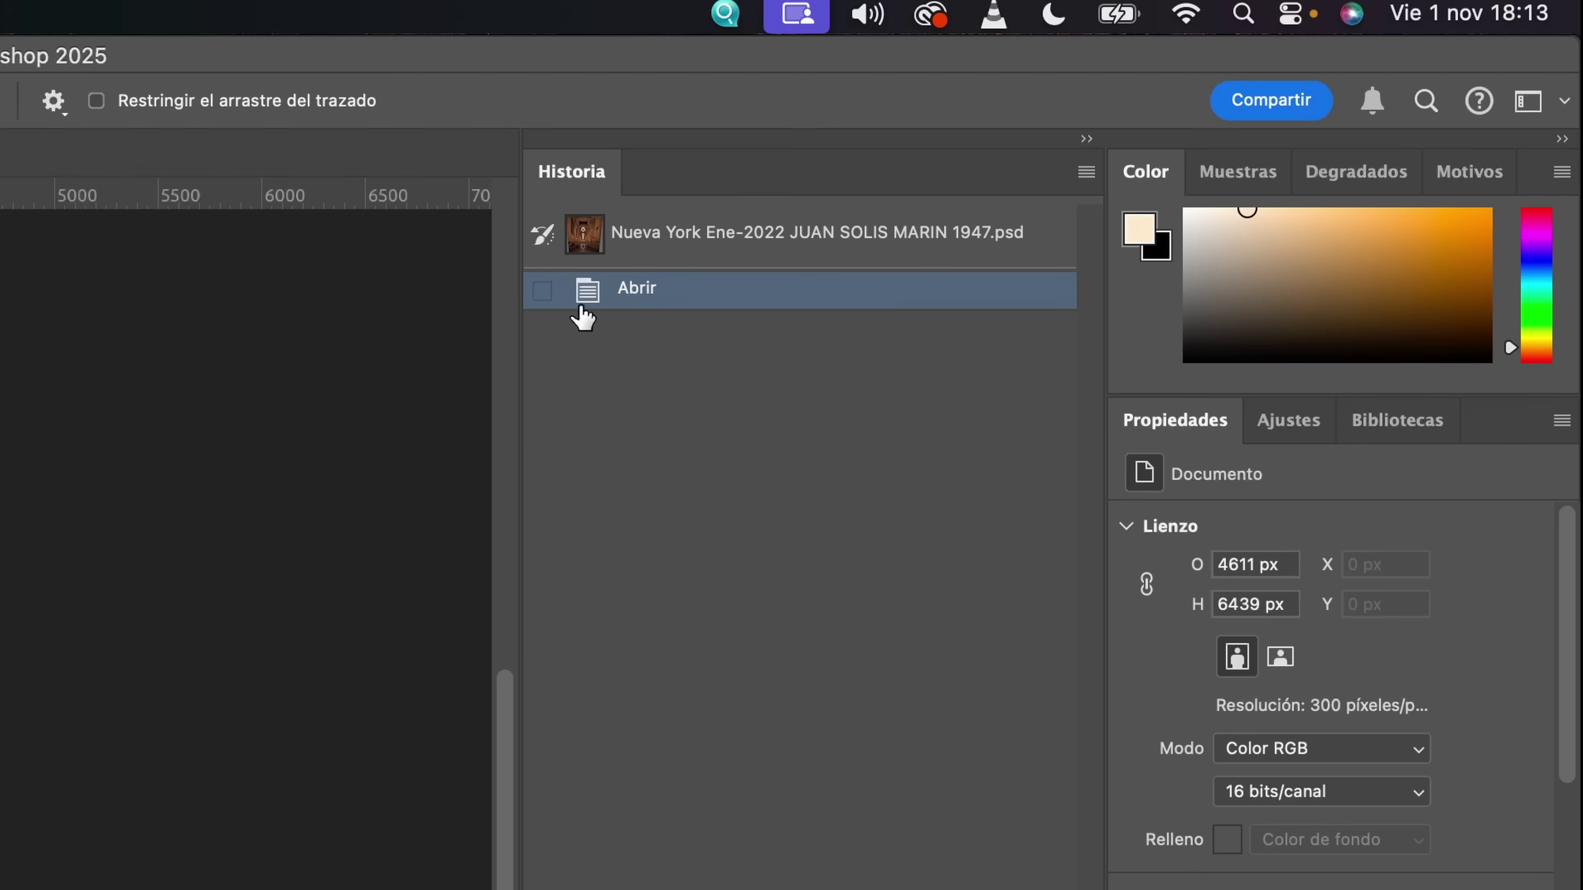
{"action": "left_click_drag", "start_coordinate": [520, 500], "coordinate": [773, 516]}
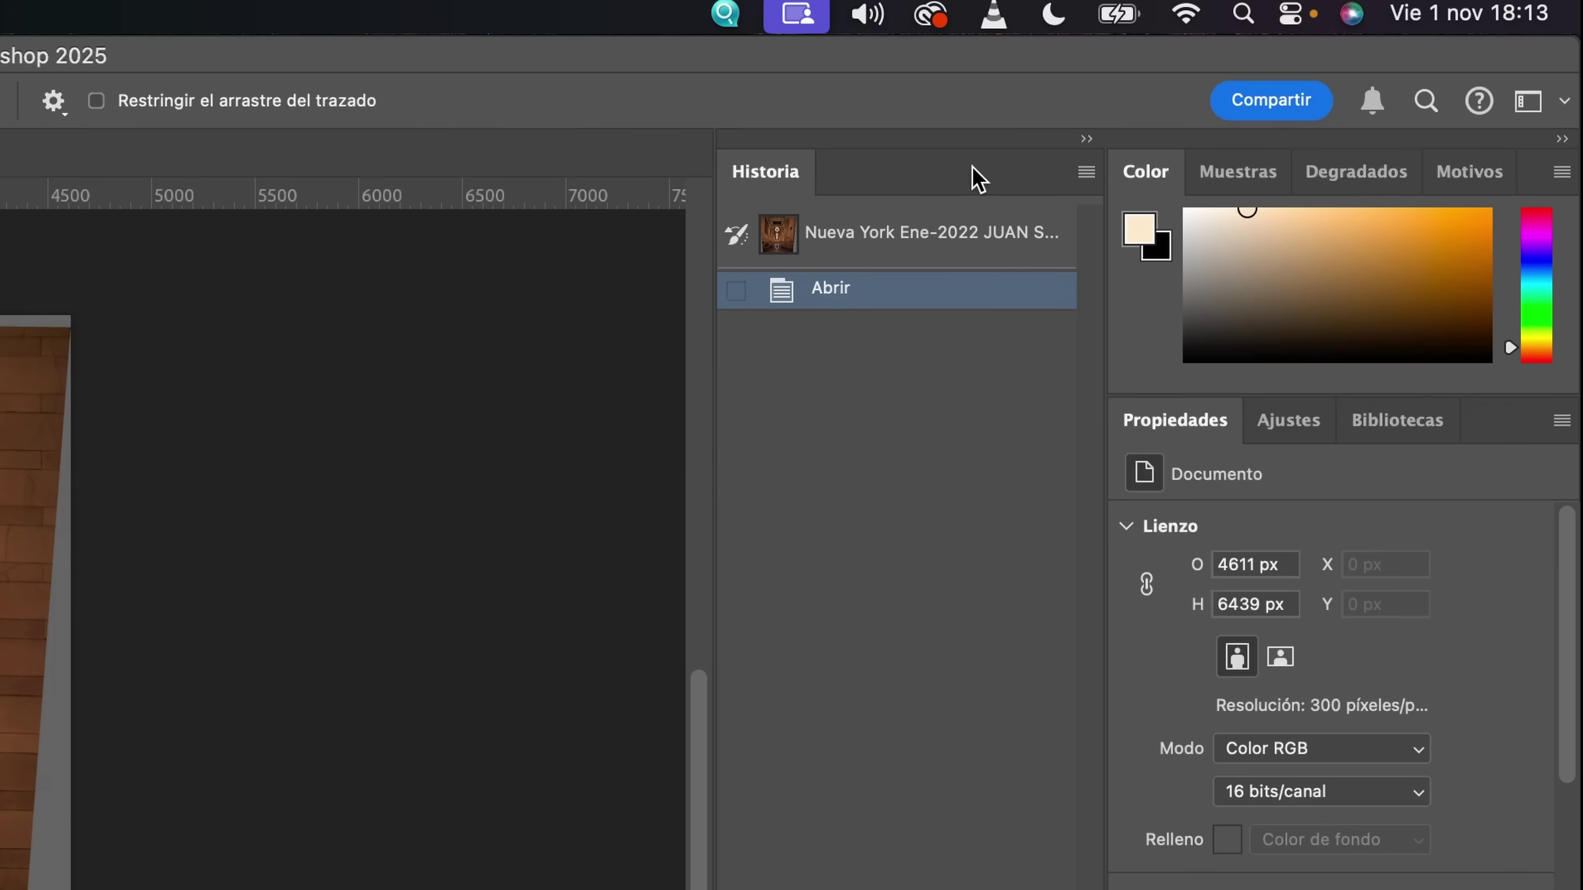
{"action": "left_click", "coordinate": [1086, 140]}
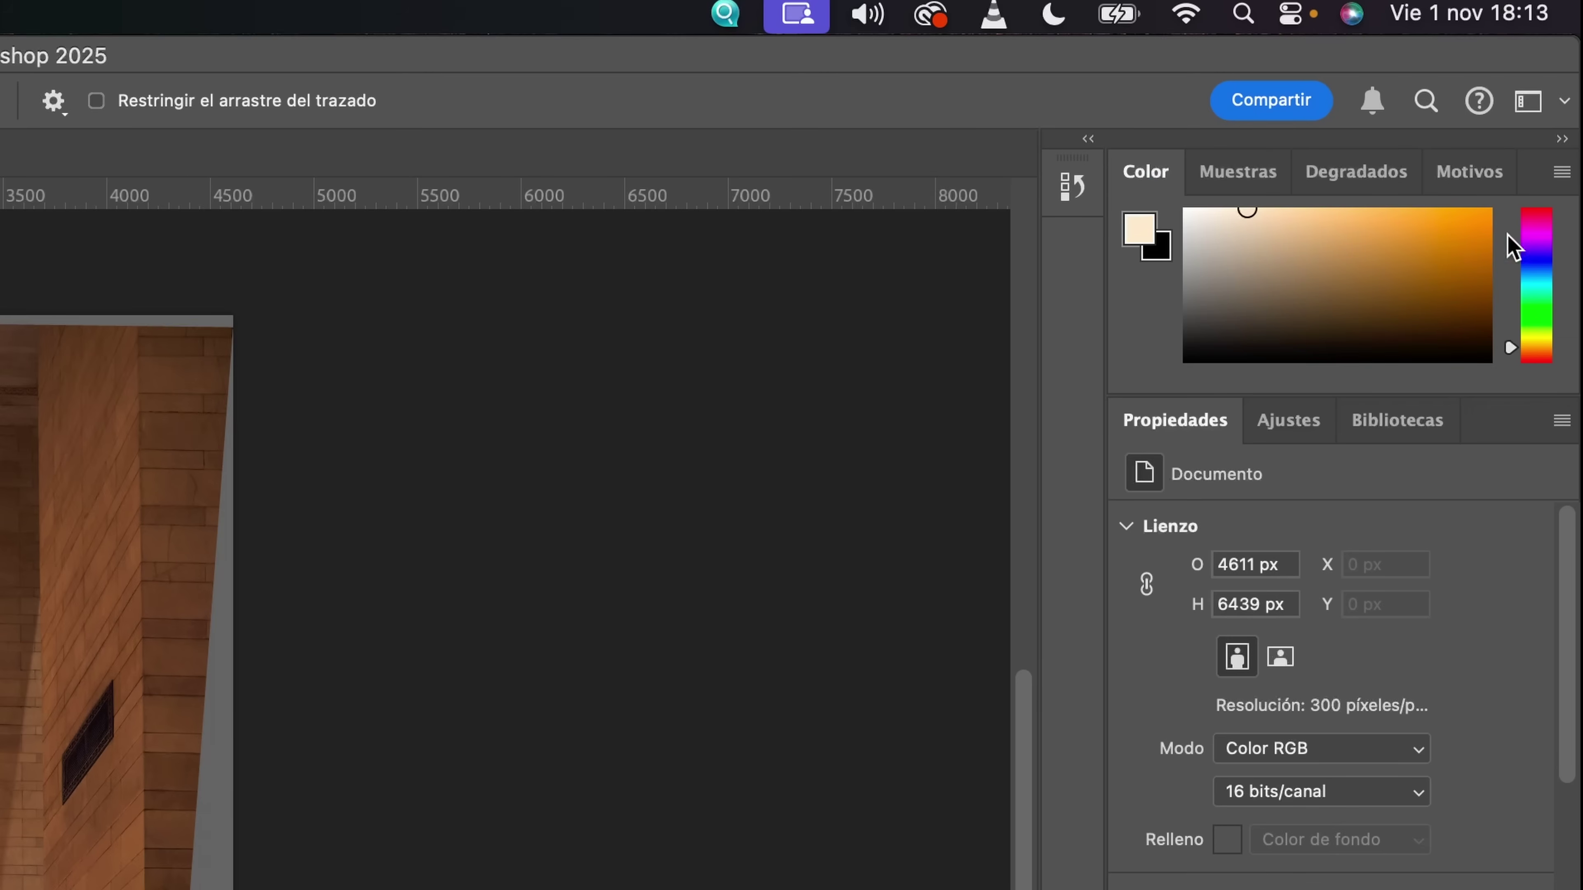
- Close the entire panel group containing Color, Muestras, Degradados and Motivos
{"action": "left_click", "coordinate": [1237, 181]}
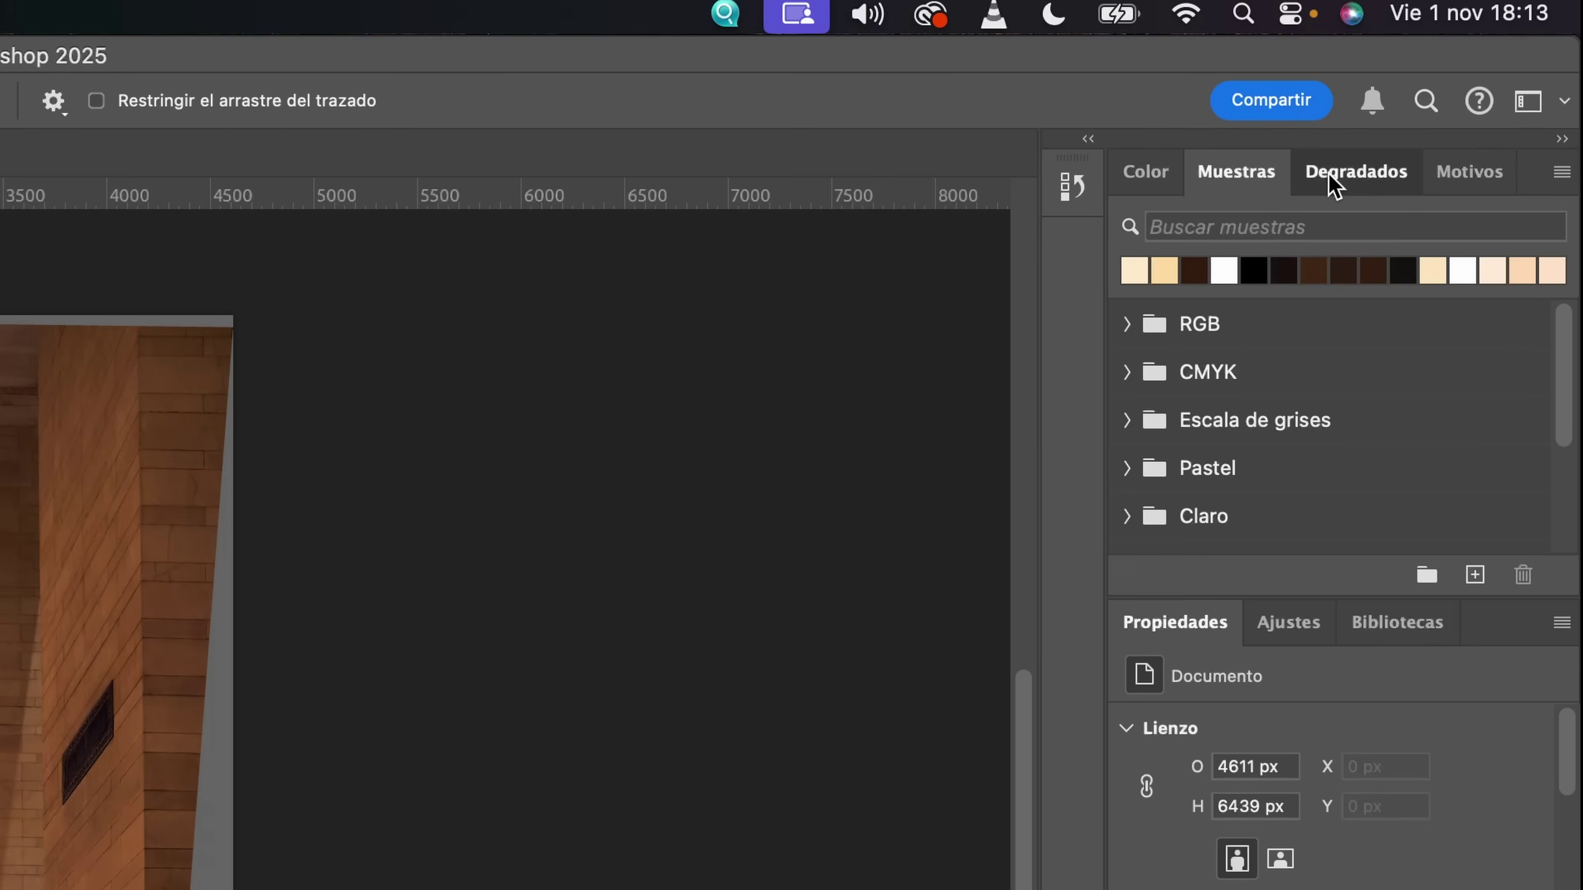
{"action": "left_click", "coordinate": [1340, 176]}
{"action": "left_click", "coordinate": [1461, 180]}
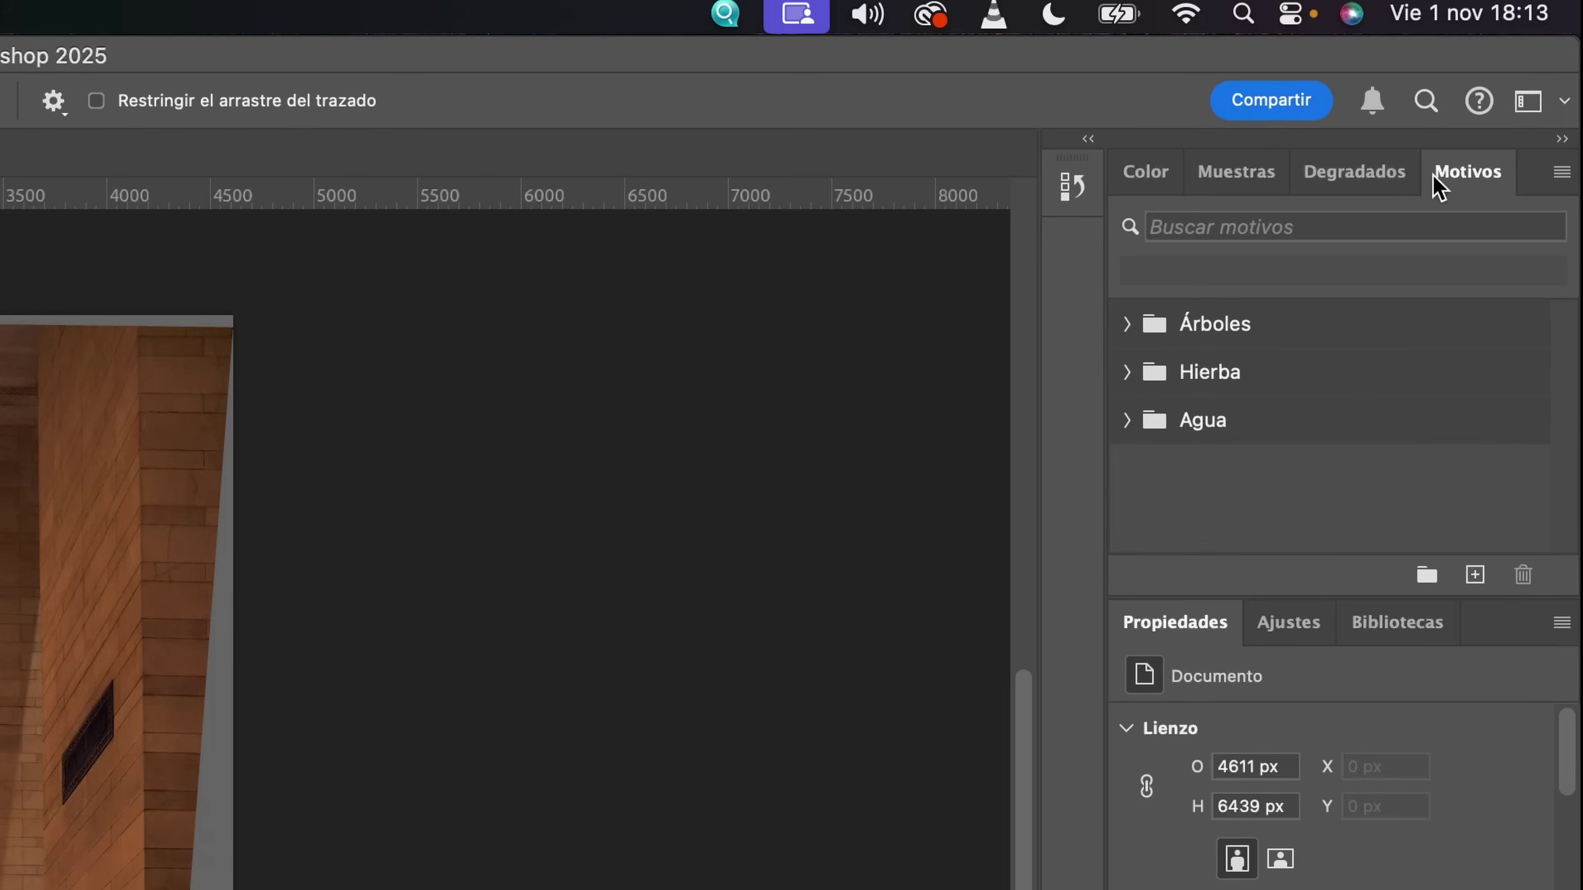
{"action": "left_click", "coordinate": [1561, 175]}
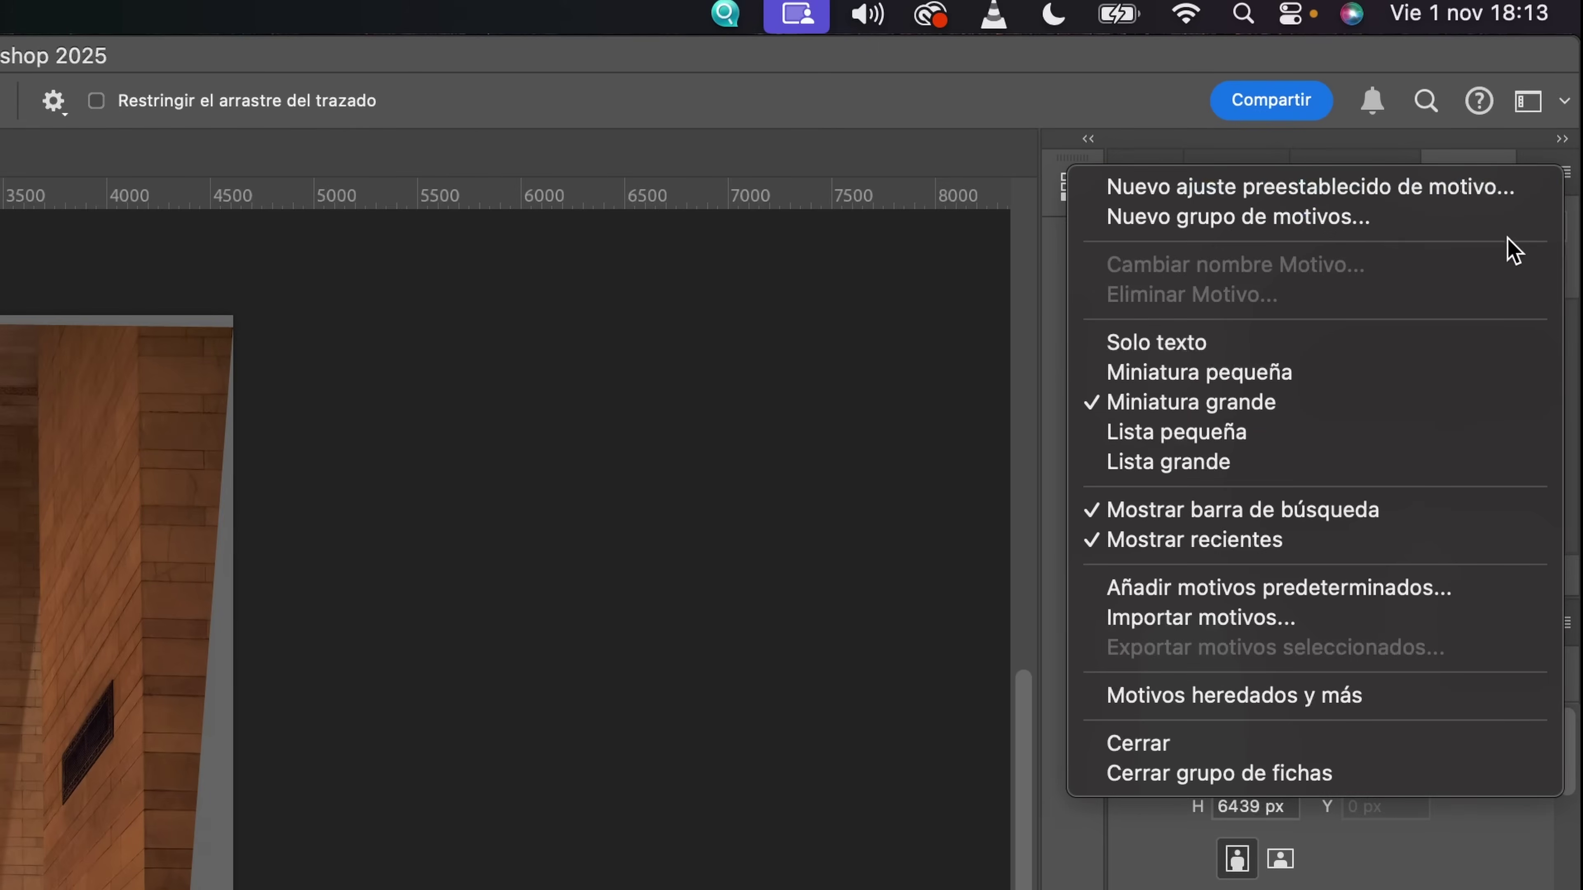
{"action": "left_click", "coordinate": [1279, 770]}
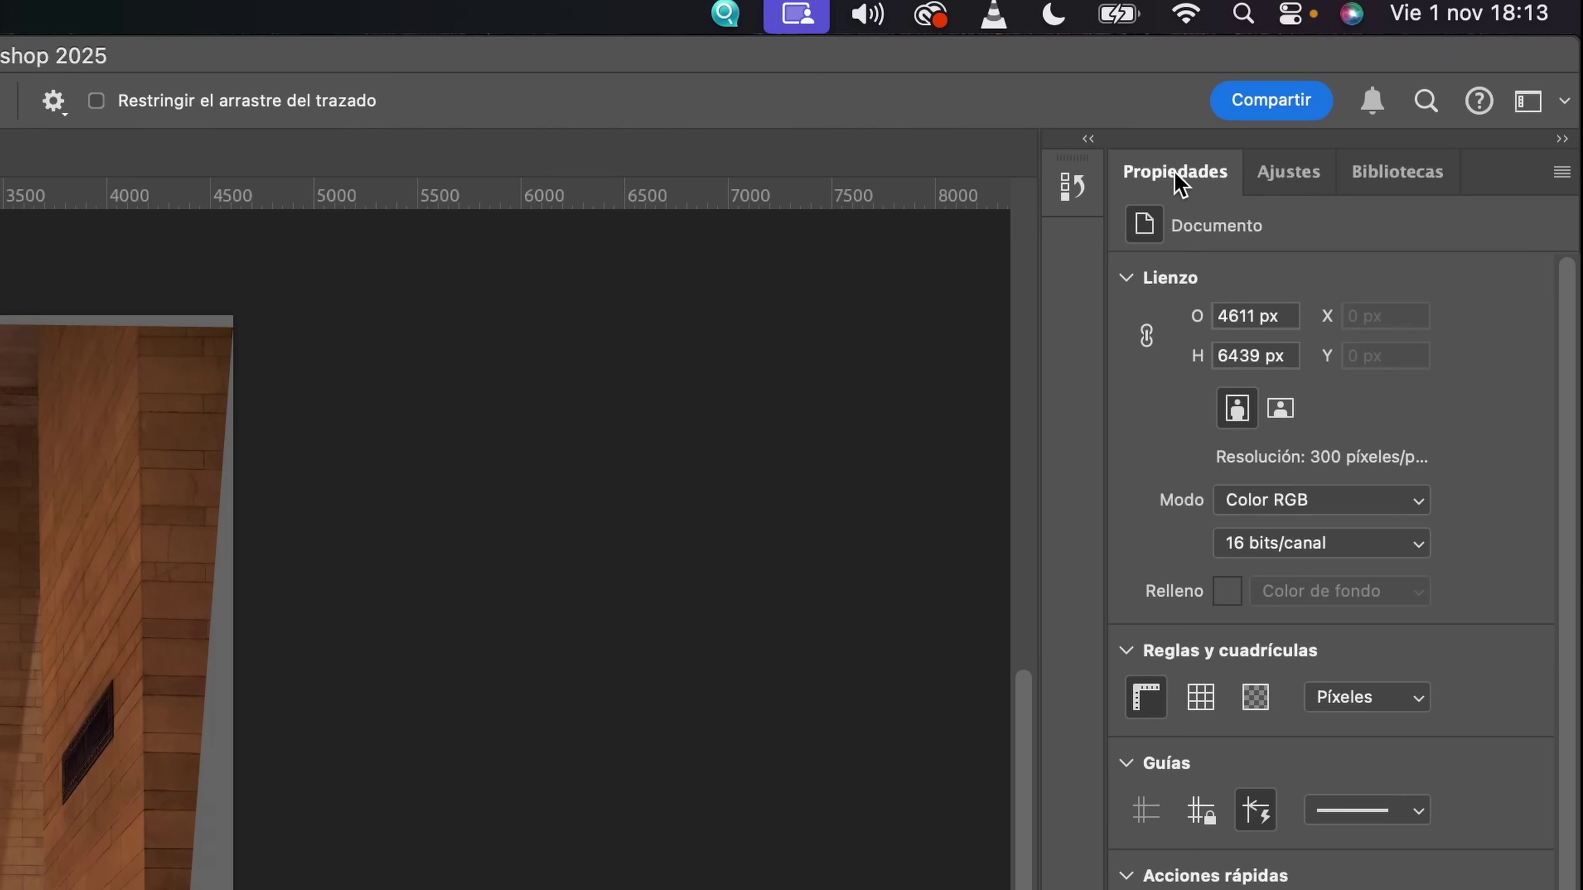
- Reorder the Propiedades panel group so it reads Bibliotecas, Ajustes, Propiedades
{"action": "left_click", "coordinate": [1289, 181]}
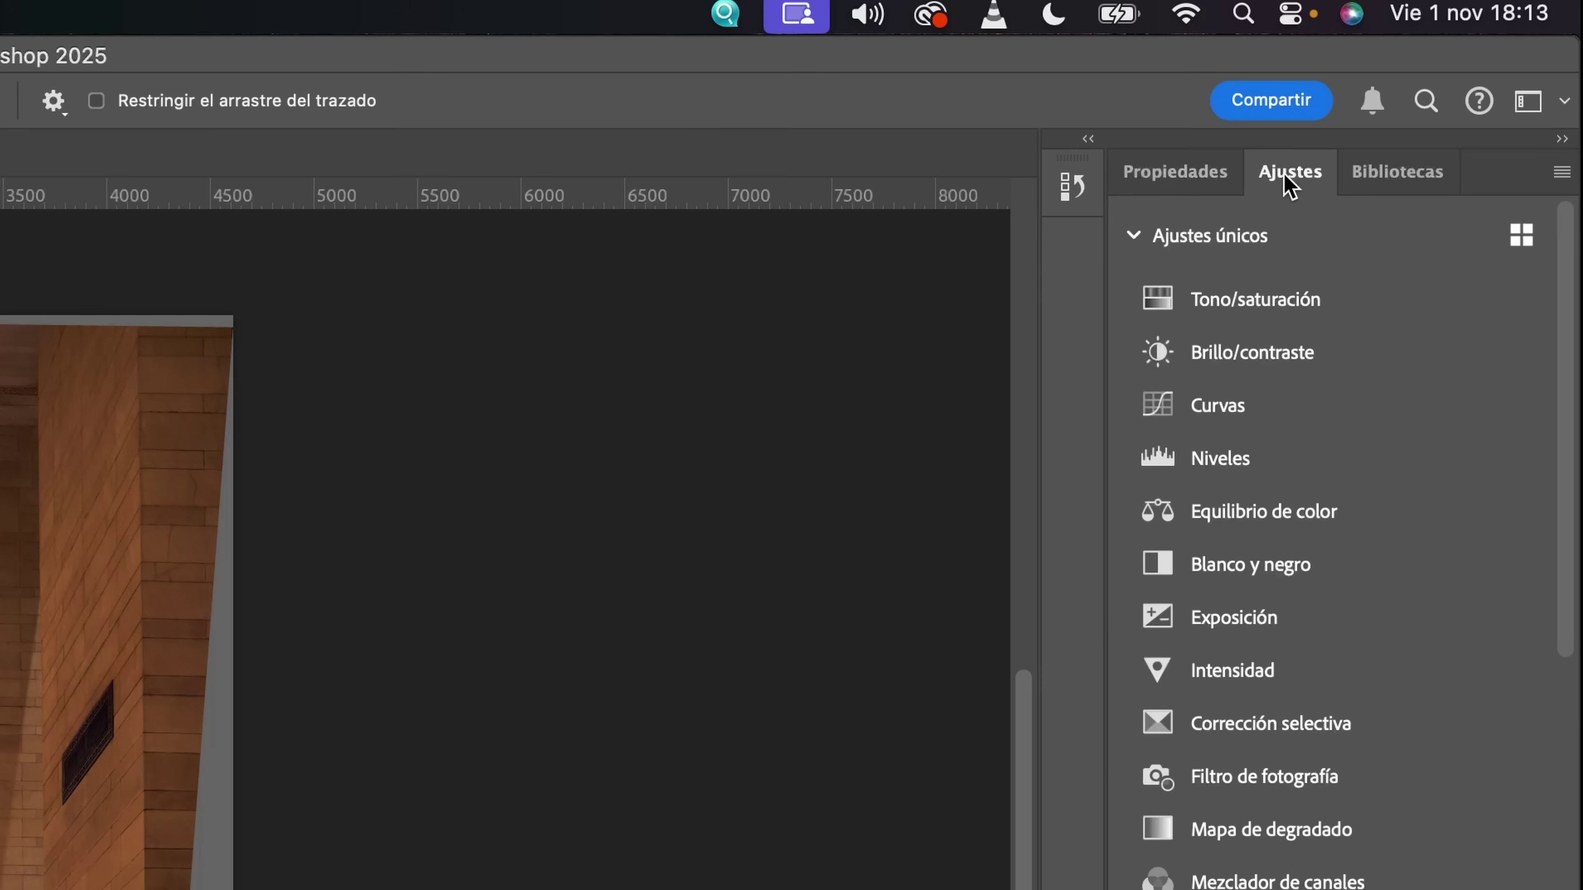
{"action": "left_click_drag", "start_coordinate": [1288, 181], "coordinate": [1152, 177]}
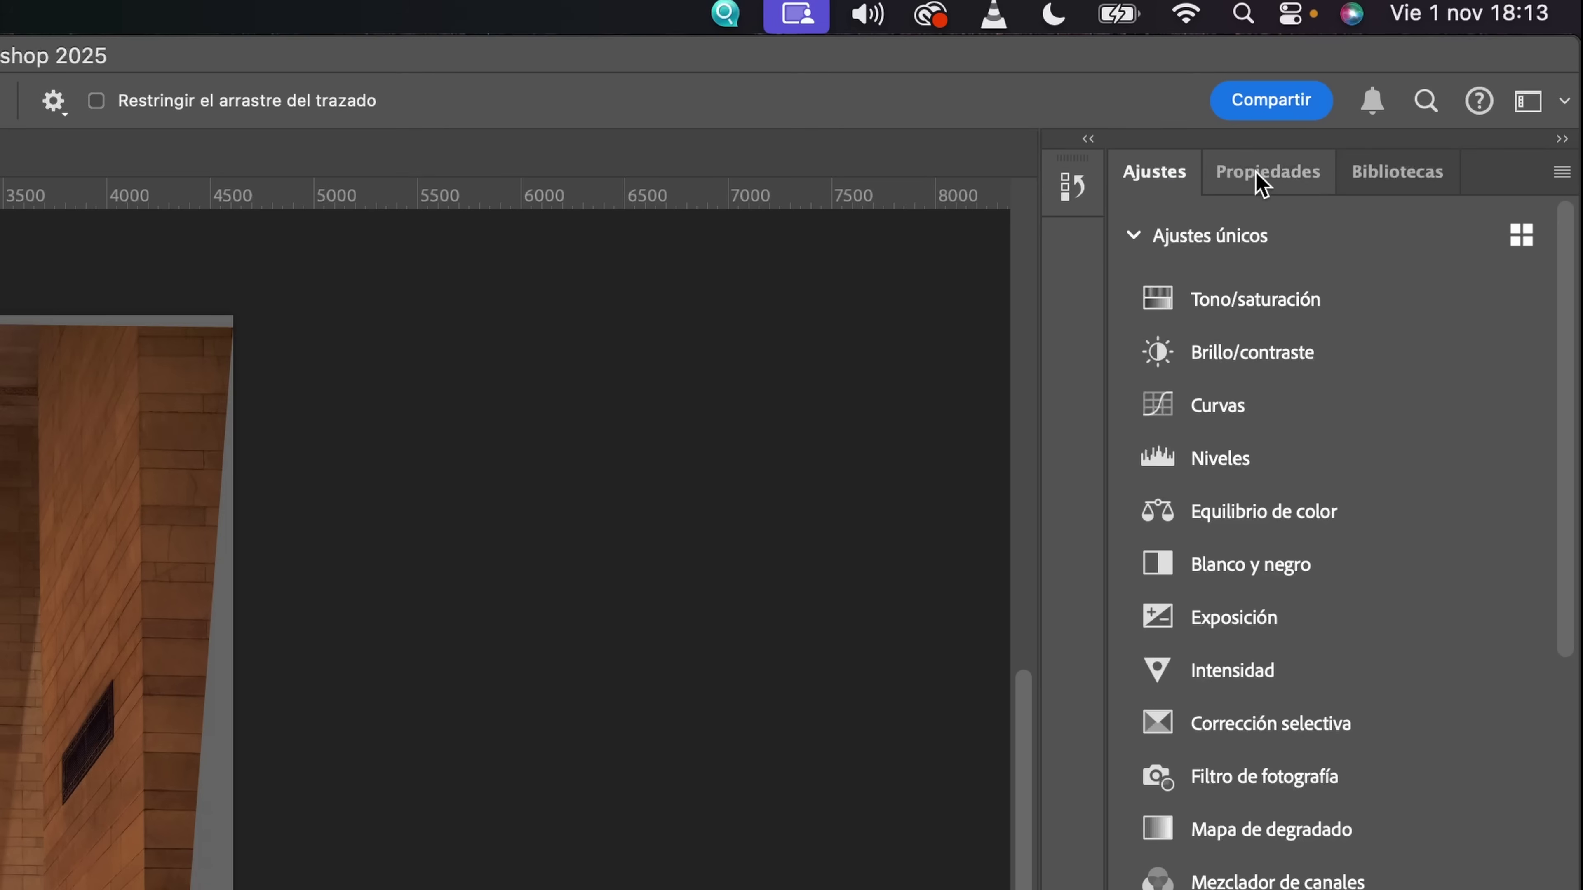
{"action": "left_click_drag", "start_coordinate": [1373, 175], "coordinate": [1212, 184]}
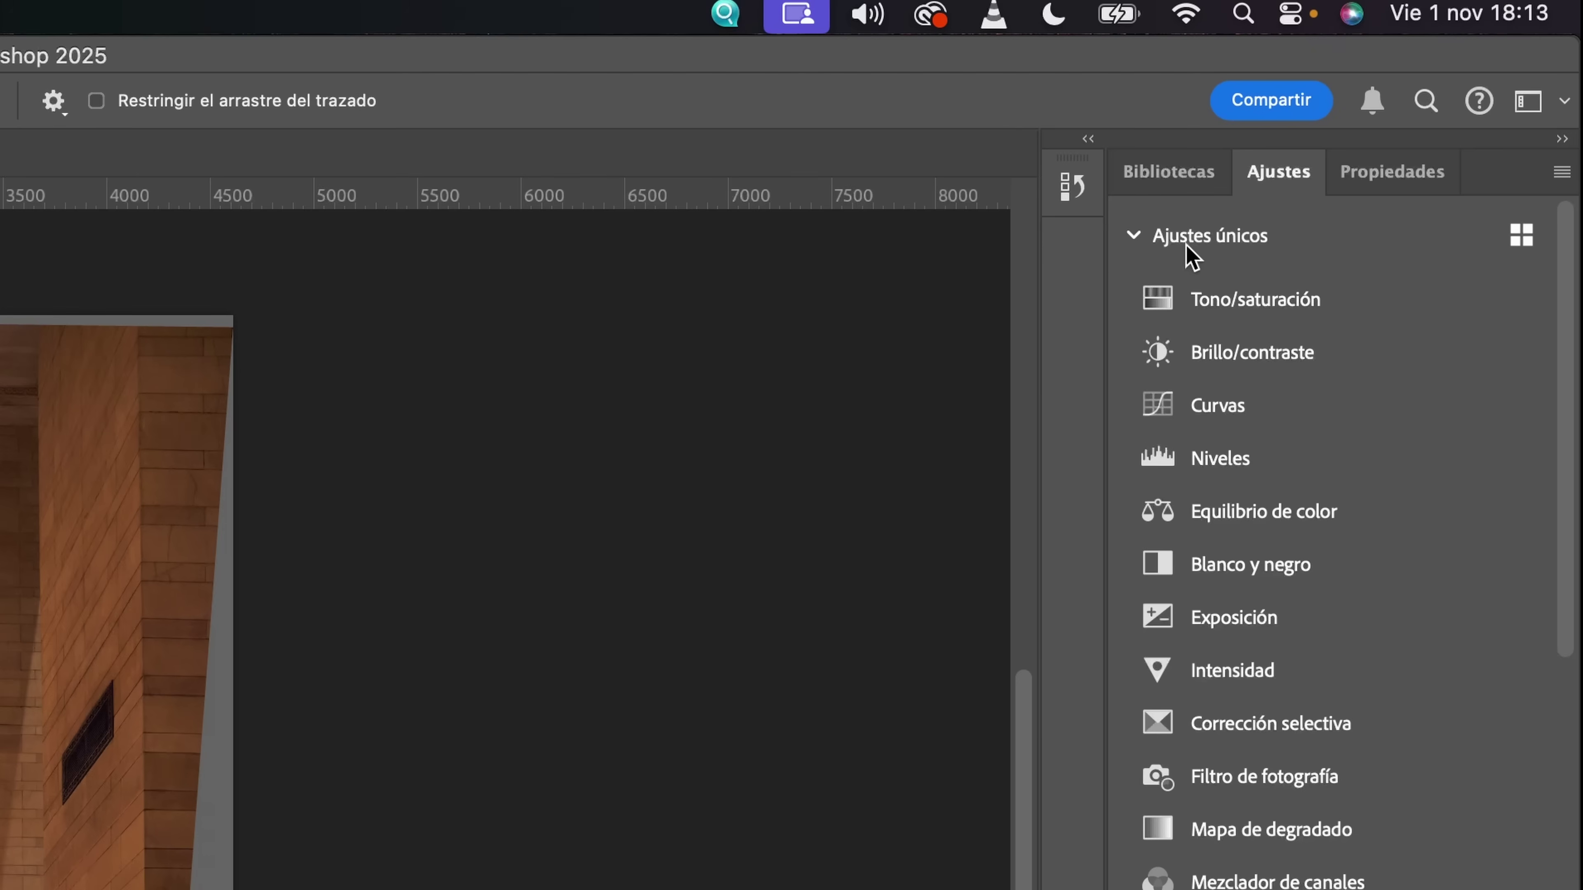
- Close the Bibliotecas panel and leave Ajustes active in its group with Propiedades
{"action": "left_click", "coordinate": [1207, 190]}
{"action": "left_click", "coordinate": [1562, 174]}
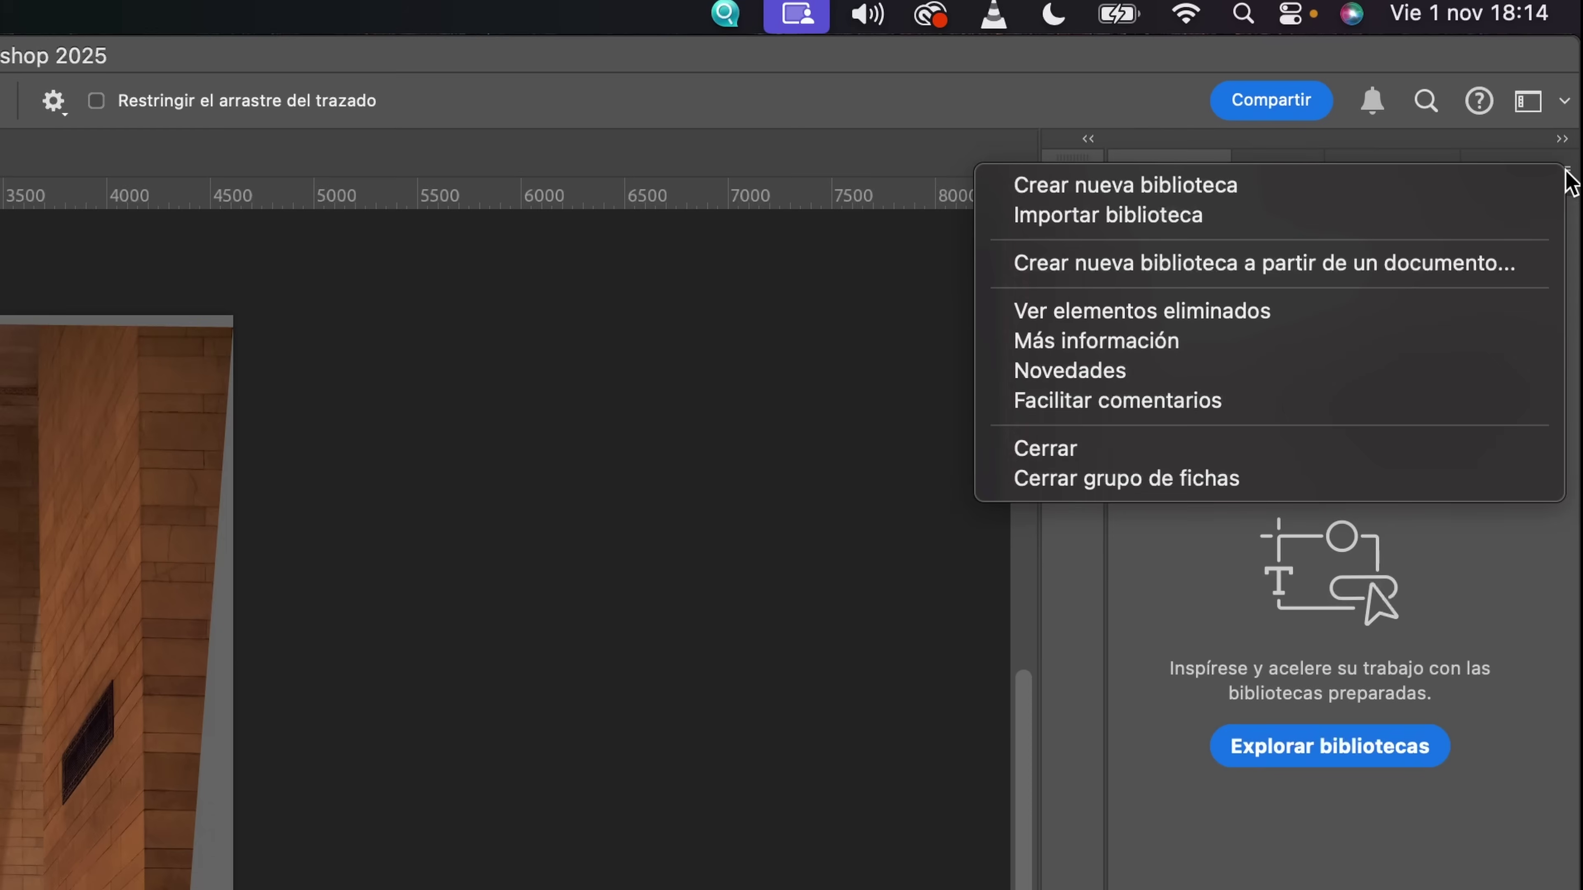
{"action": "left_click", "coordinate": [1064, 460]}
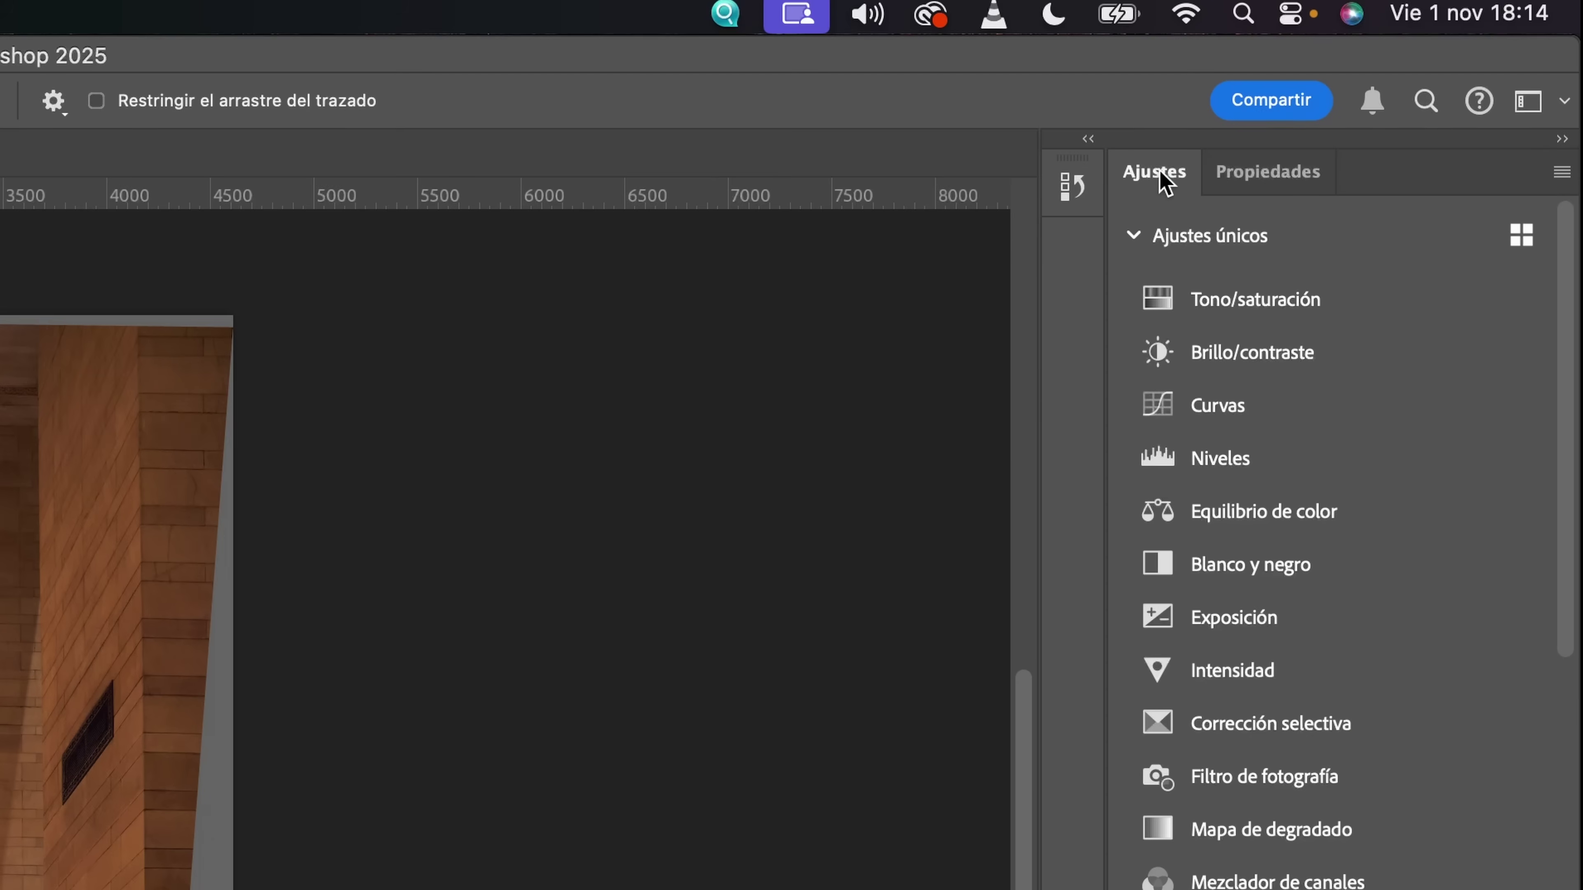
{"action": "left_click", "coordinate": [1277, 183]}
{"action": "left_click", "coordinate": [1184, 177]}
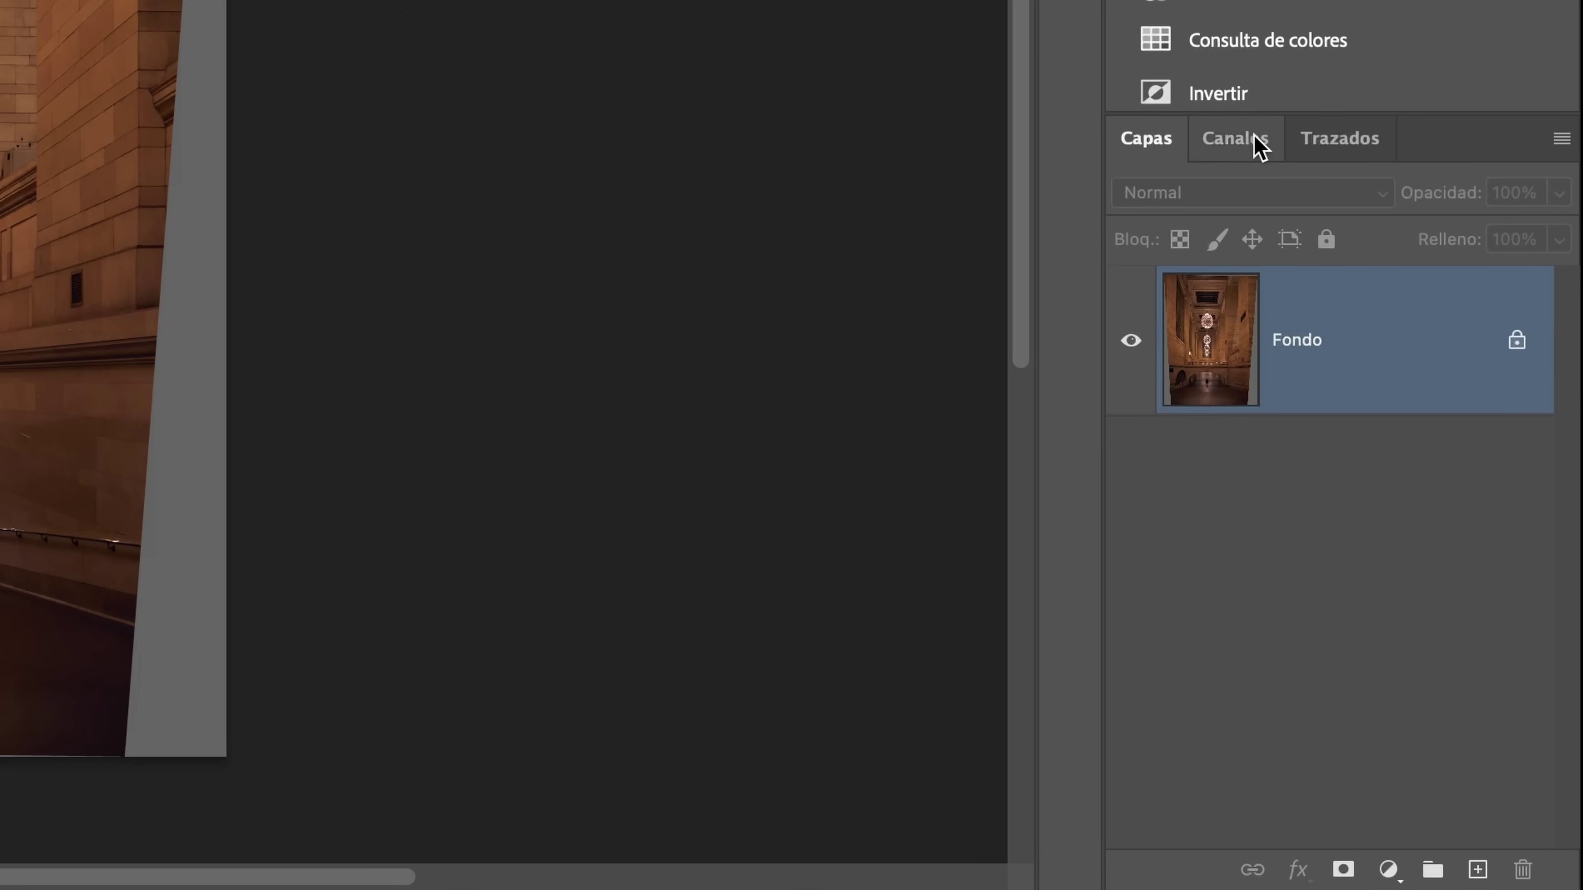
- Close the Trazados panel and bring the Capas panel back to the front of its group
{"action": "left_click", "coordinate": [1248, 153]}
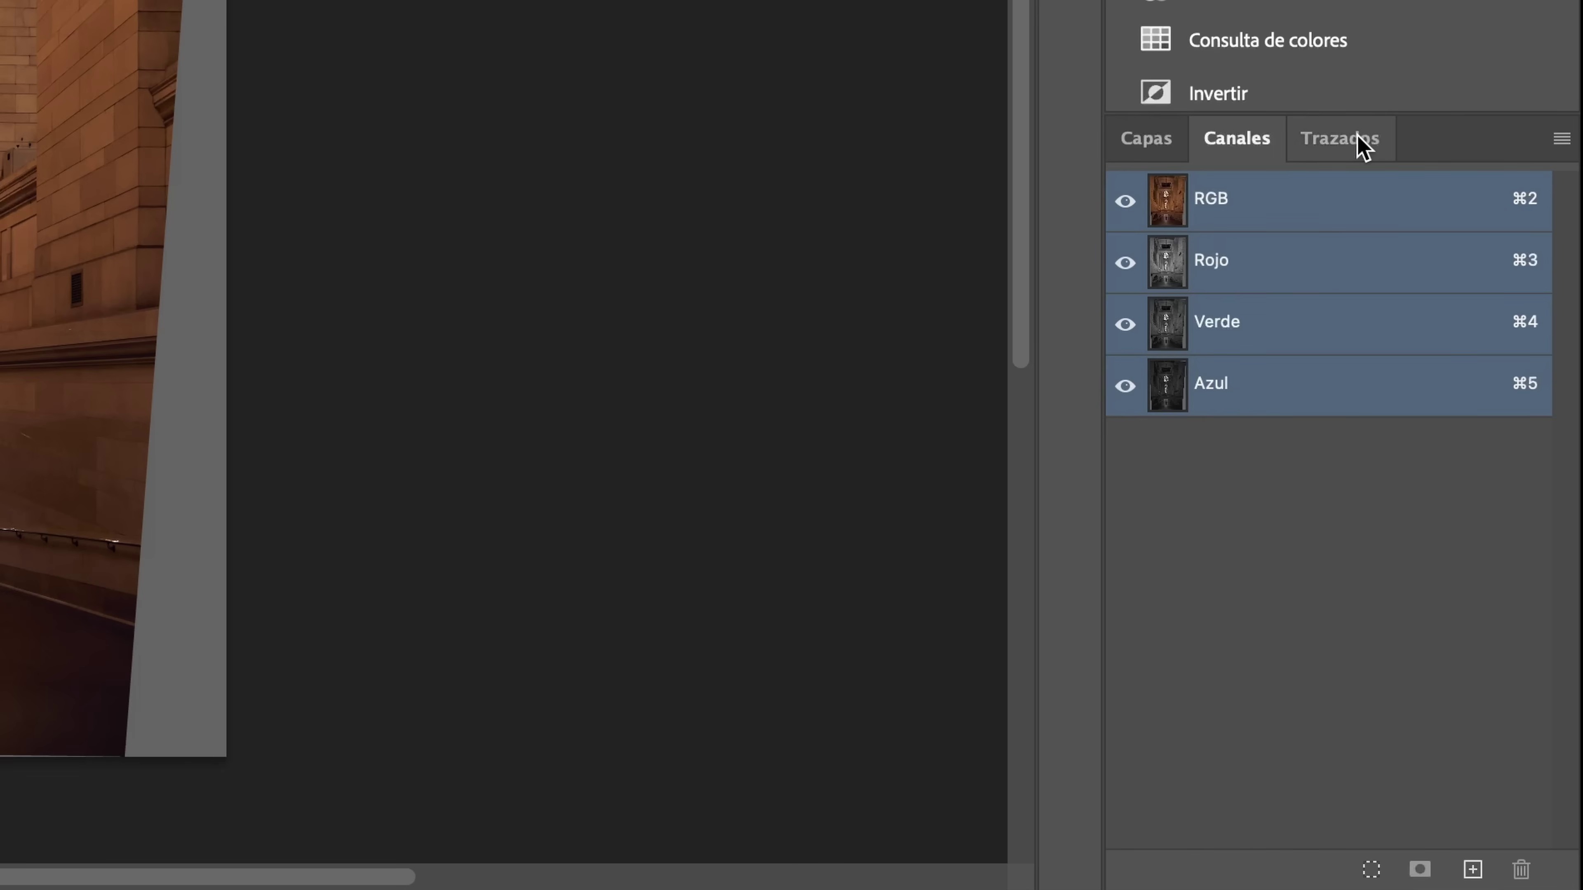
{"action": "left_click", "coordinate": [1363, 147]}
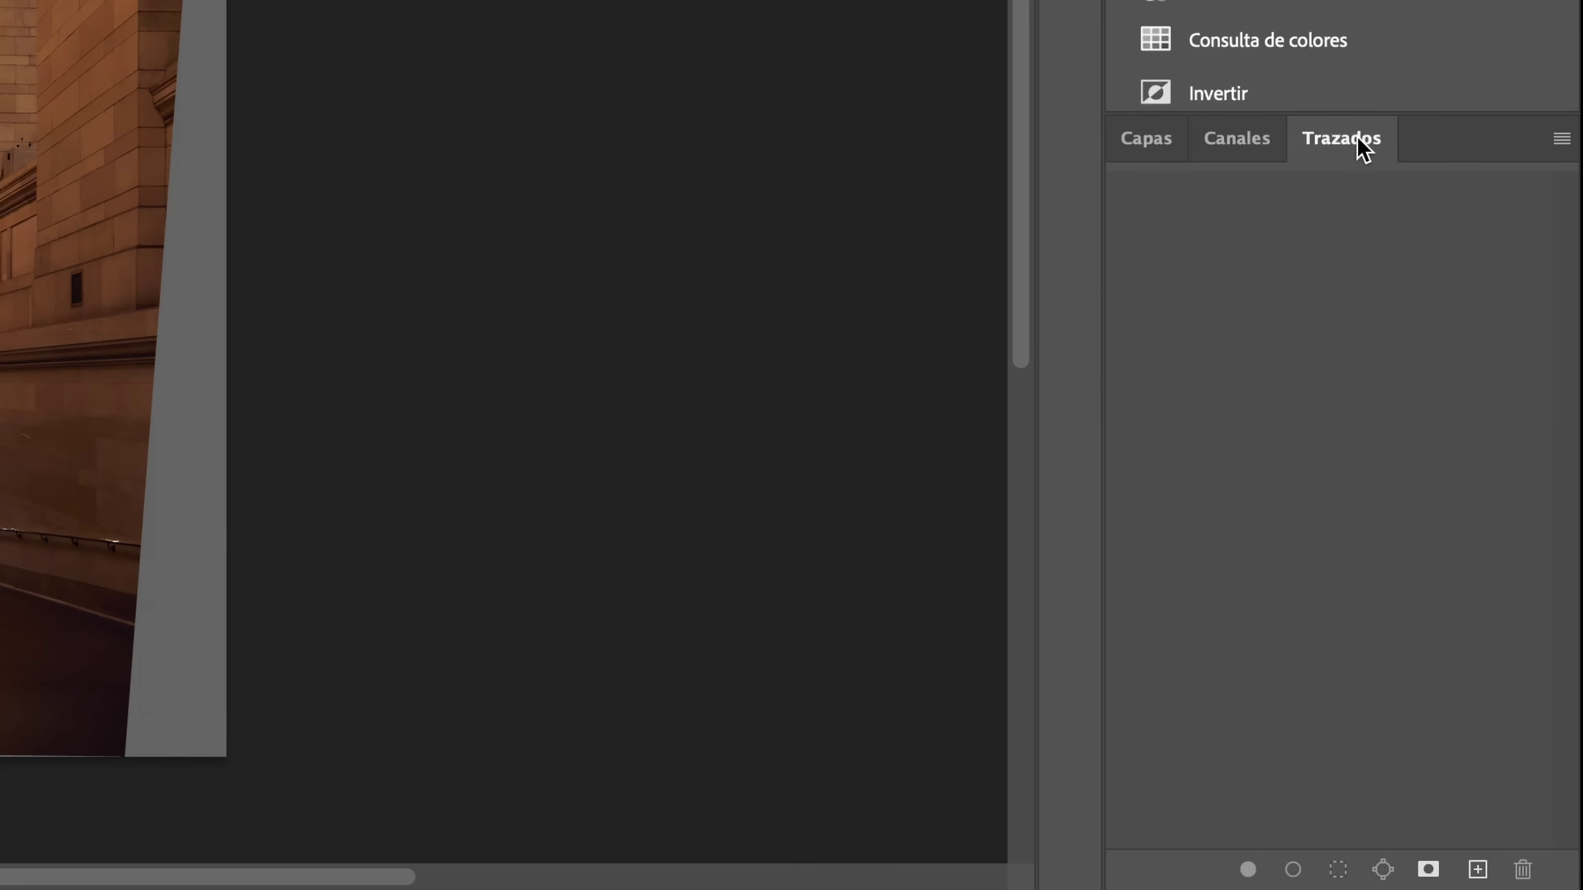
{"action": "left_click", "coordinate": [1562, 140]}
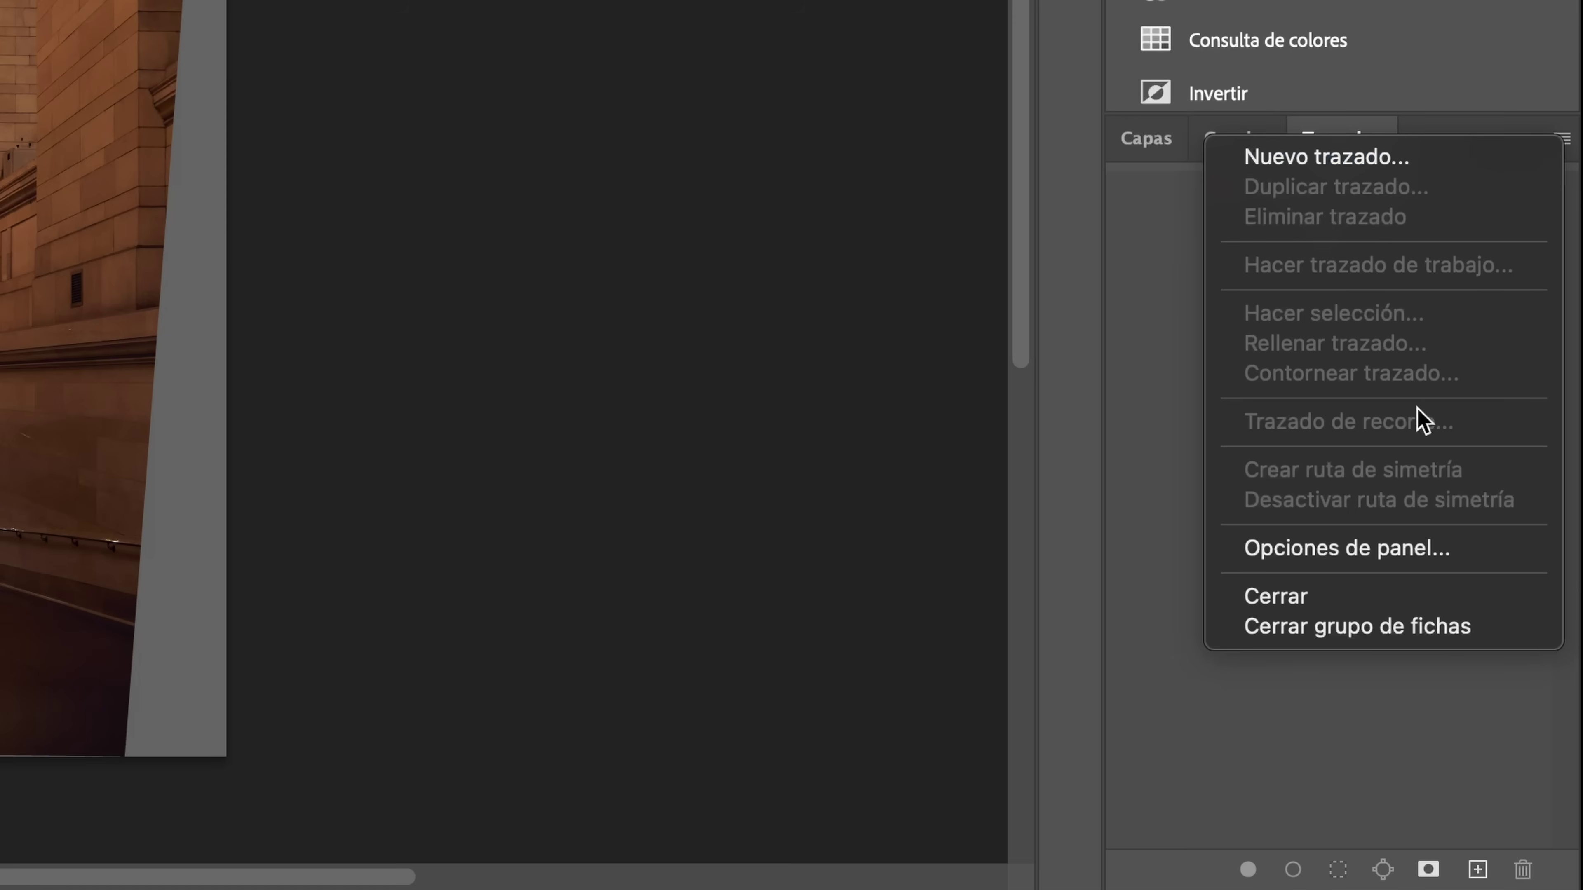
{"action": "left_click", "coordinate": [1333, 600]}
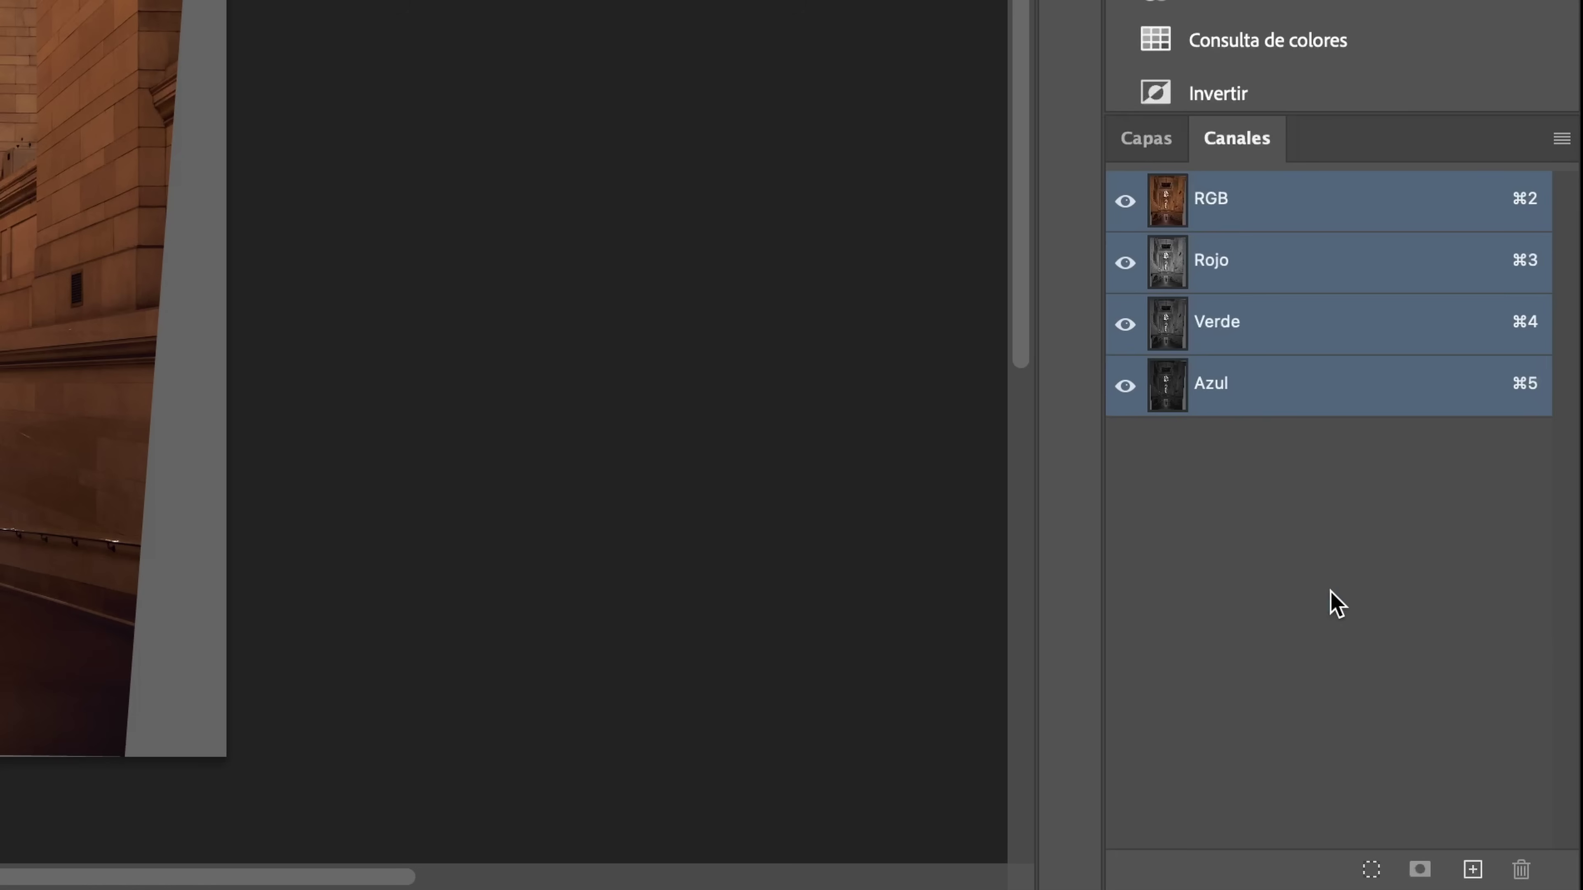
{"action": "left_click", "coordinate": [1147, 141]}
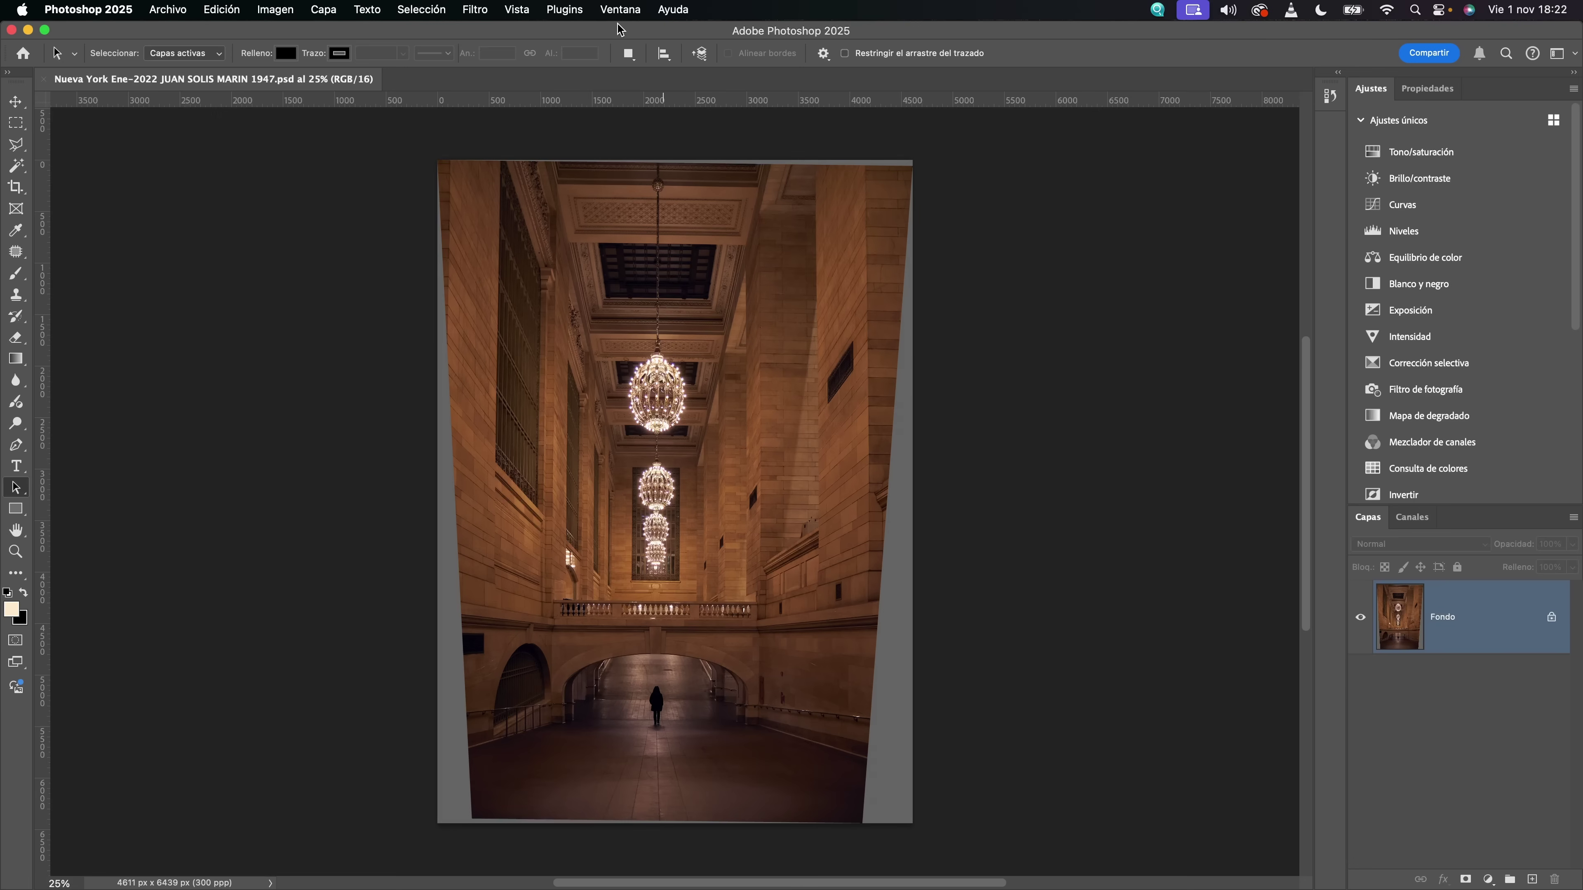
- Show the Histograma panel and dock its group alongside Ajustes and Propiedades
{"action": "left_click", "coordinate": [620, 10]}
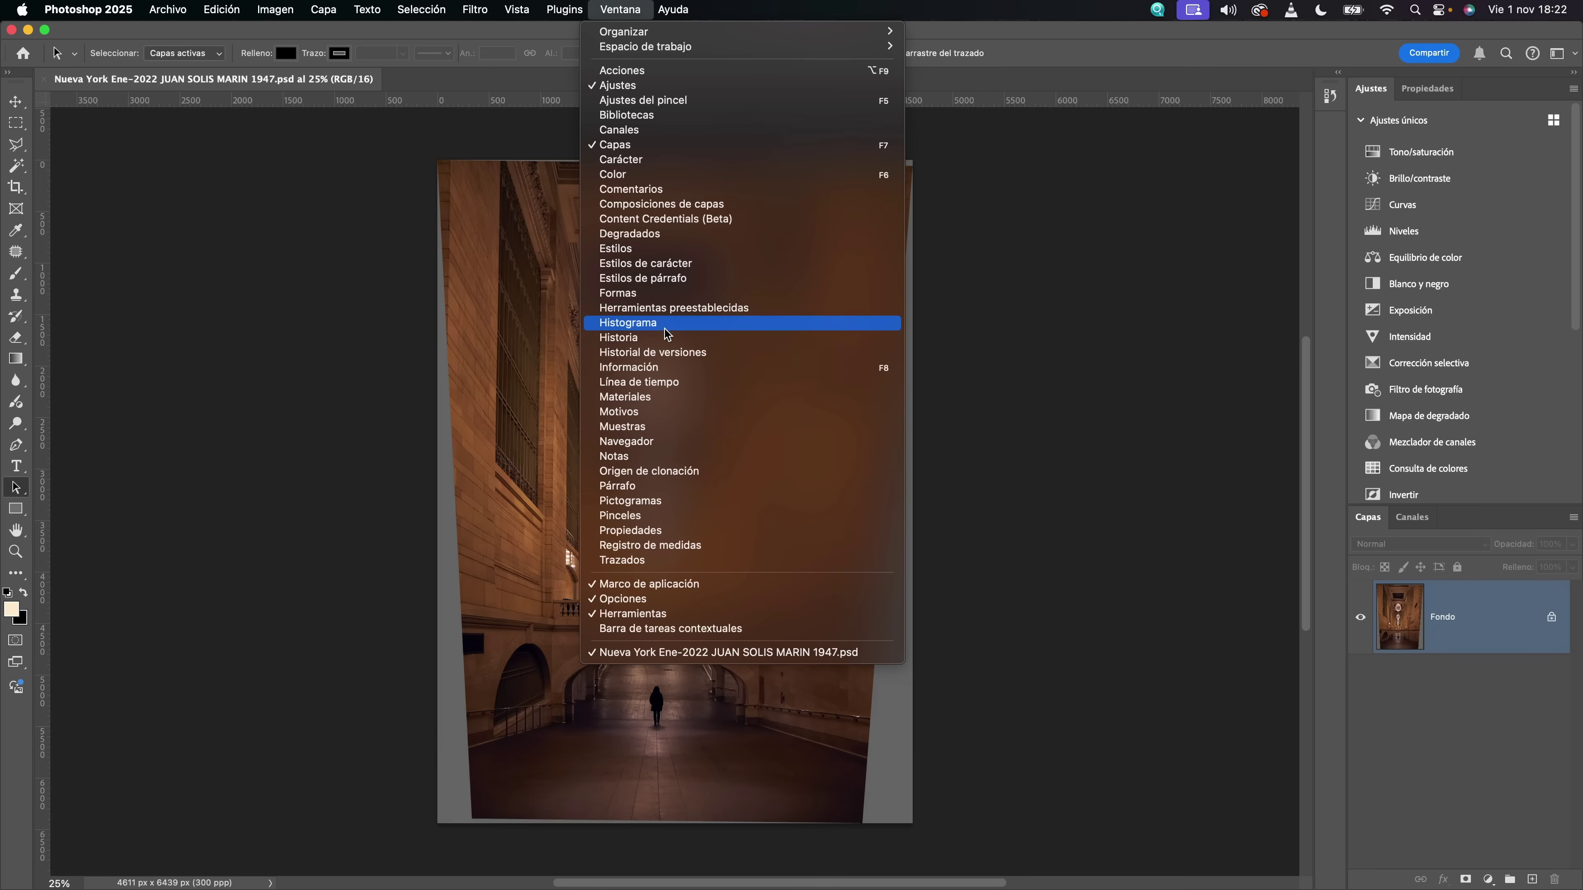
{"action": "left_click", "coordinate": [649, 331]}
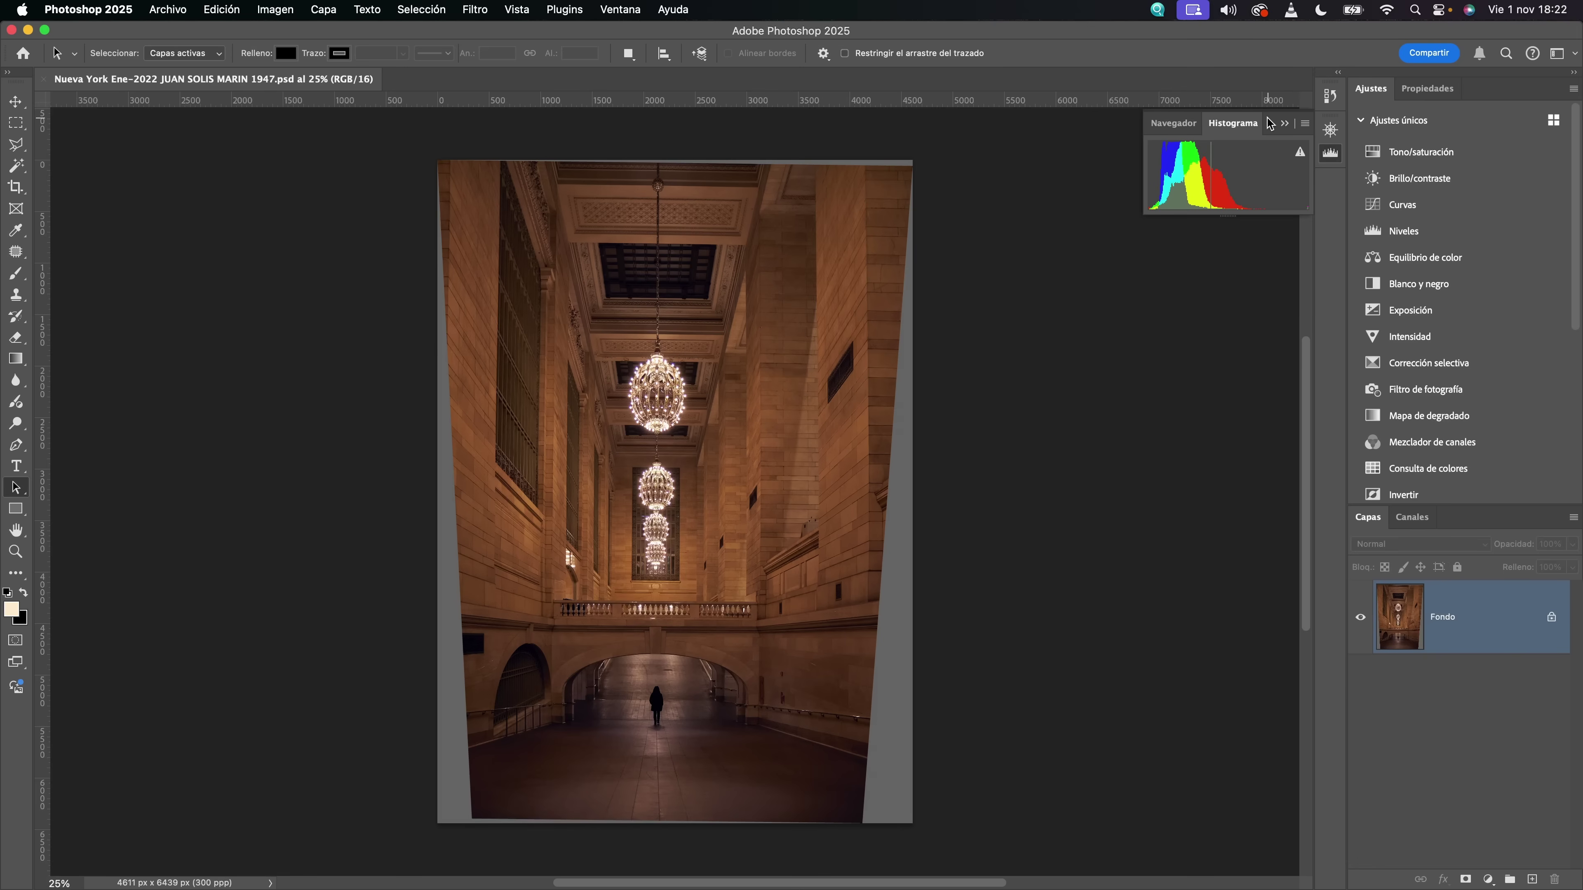
{"action": "left_click_drag", "start_coordinate": [1269, 123], "coordinate": [1455, 128]}
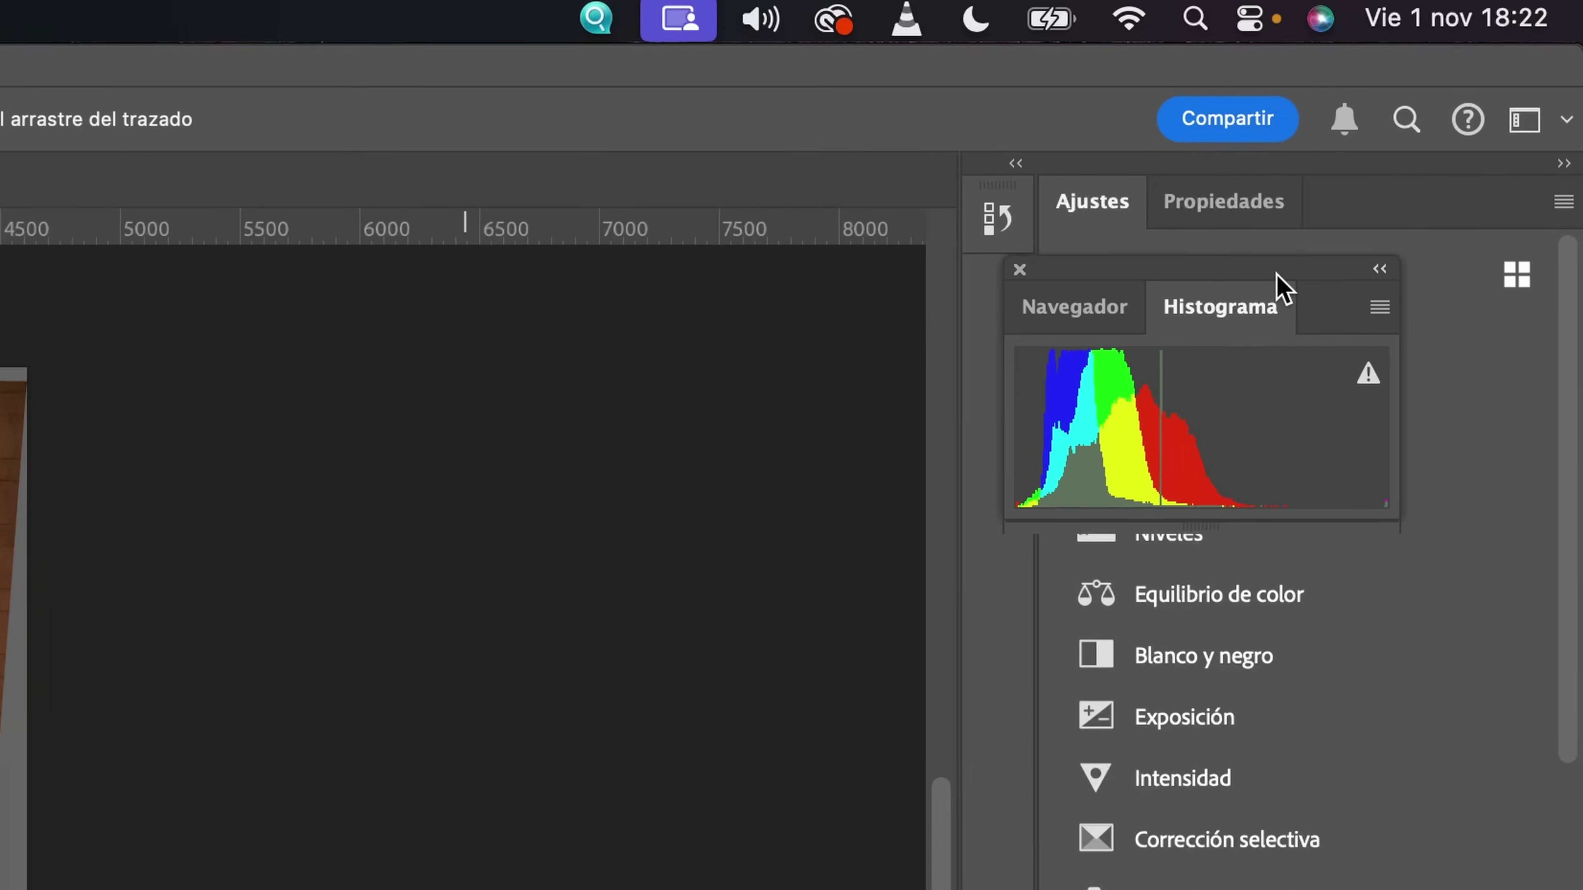
{"action": "left_click_drag", "start_coordinate": [1275, 273], "coordinate": [1430, 276]}
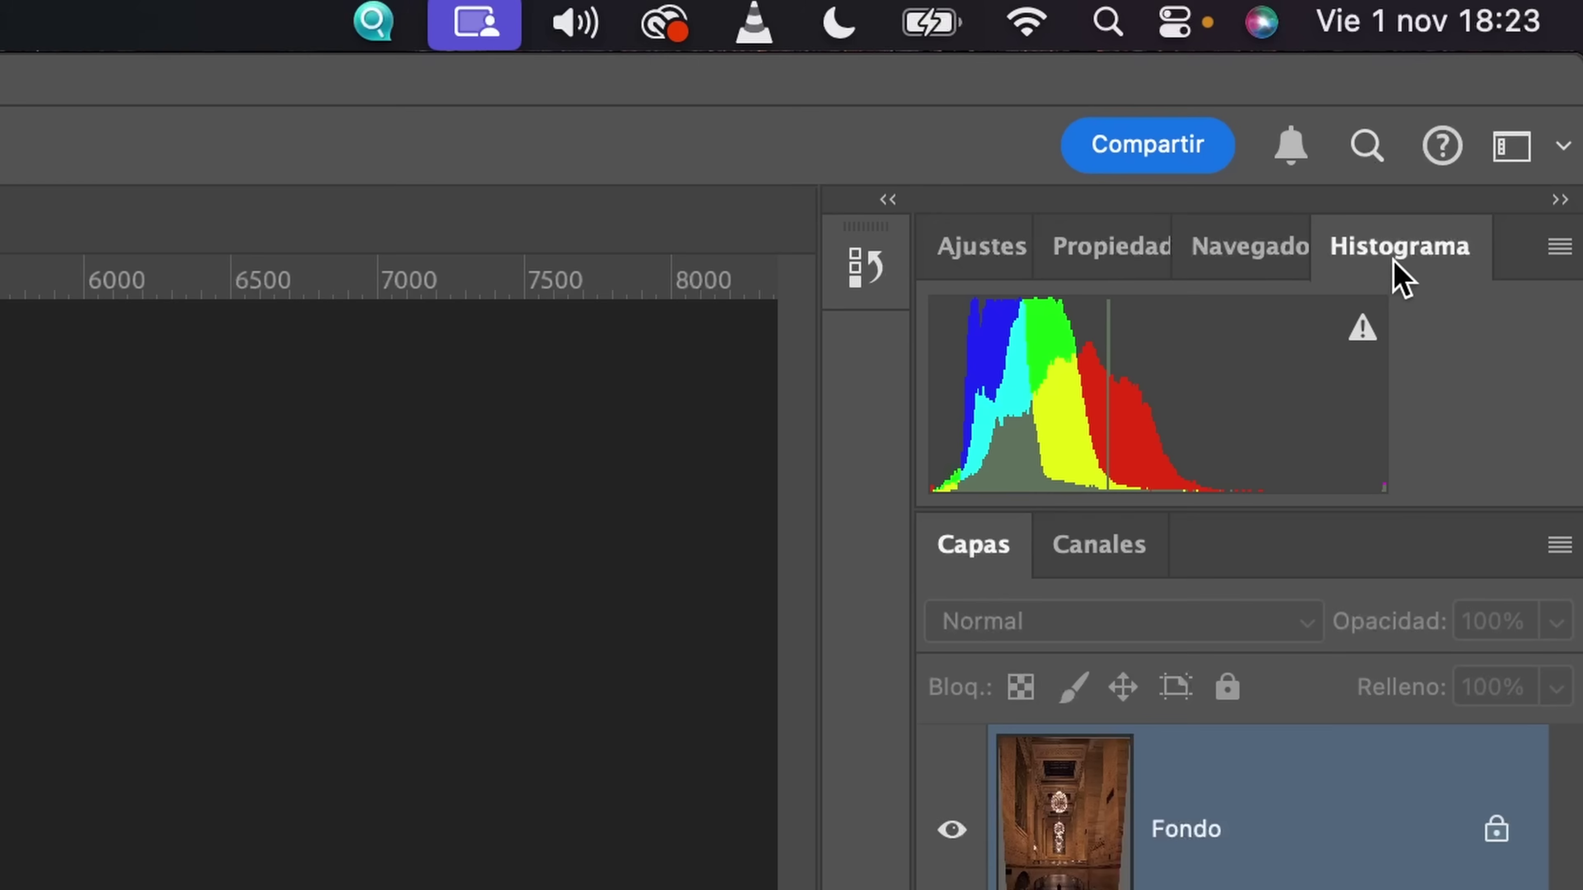
- Move Histograma into its own panel group above Ajustes and Propiedades, and close the Navegador panel
{"action": "left_click_drag", "start_coordinate": [1409, 253], "coordinate": [1130, 218]}
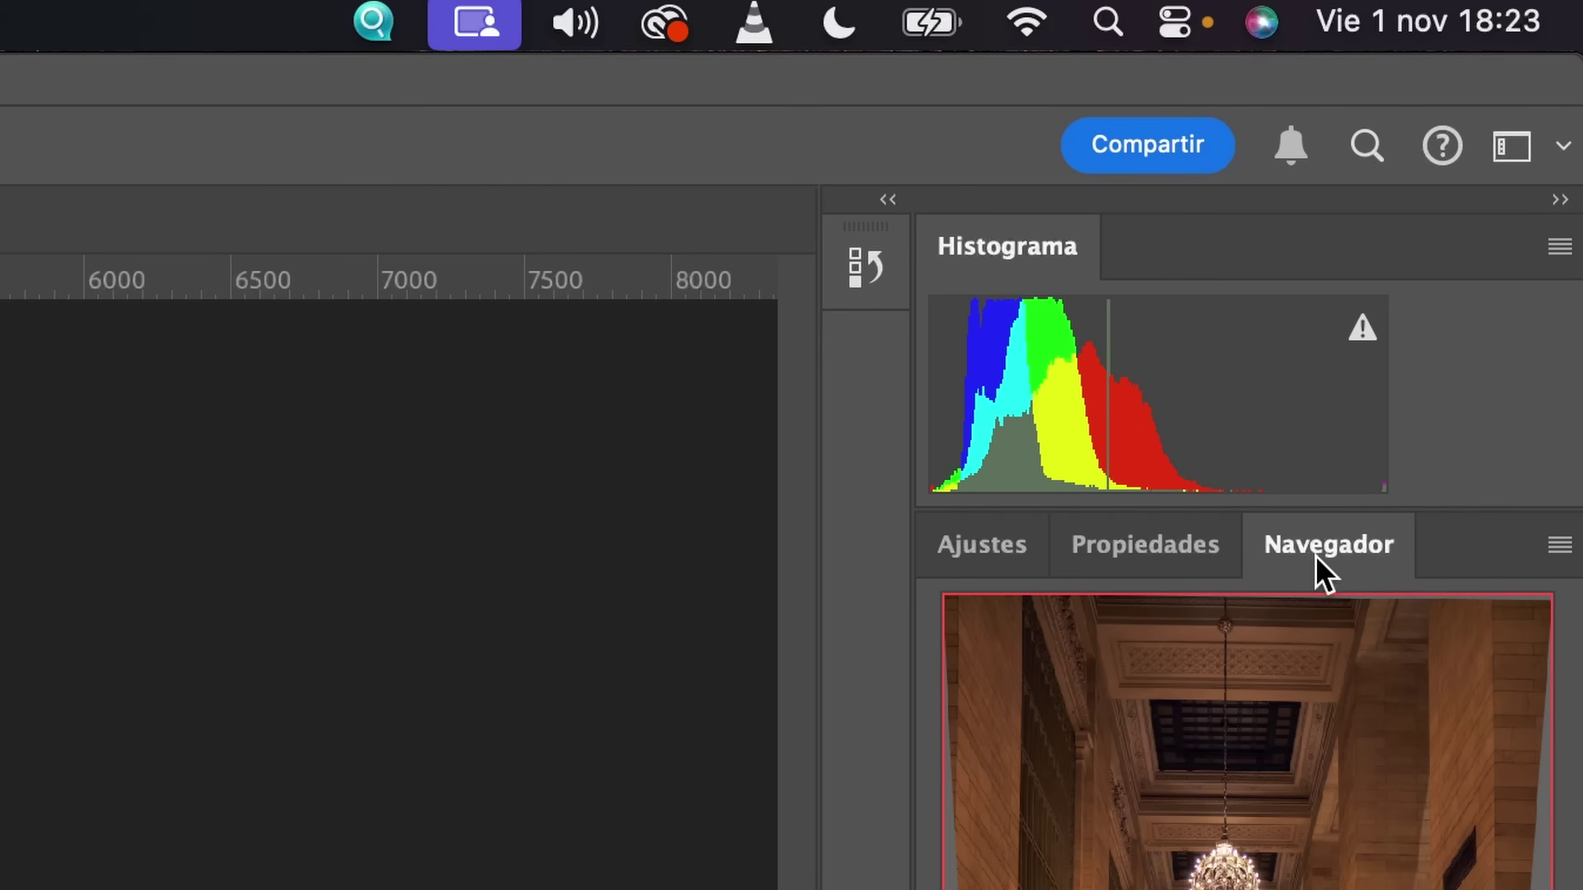
{"action": "left_click_drag", "start_coordinate": [1316, 555], "coordinate": [1189, 294]}
{"action": "left_click", "coordinate": [992, 248]}
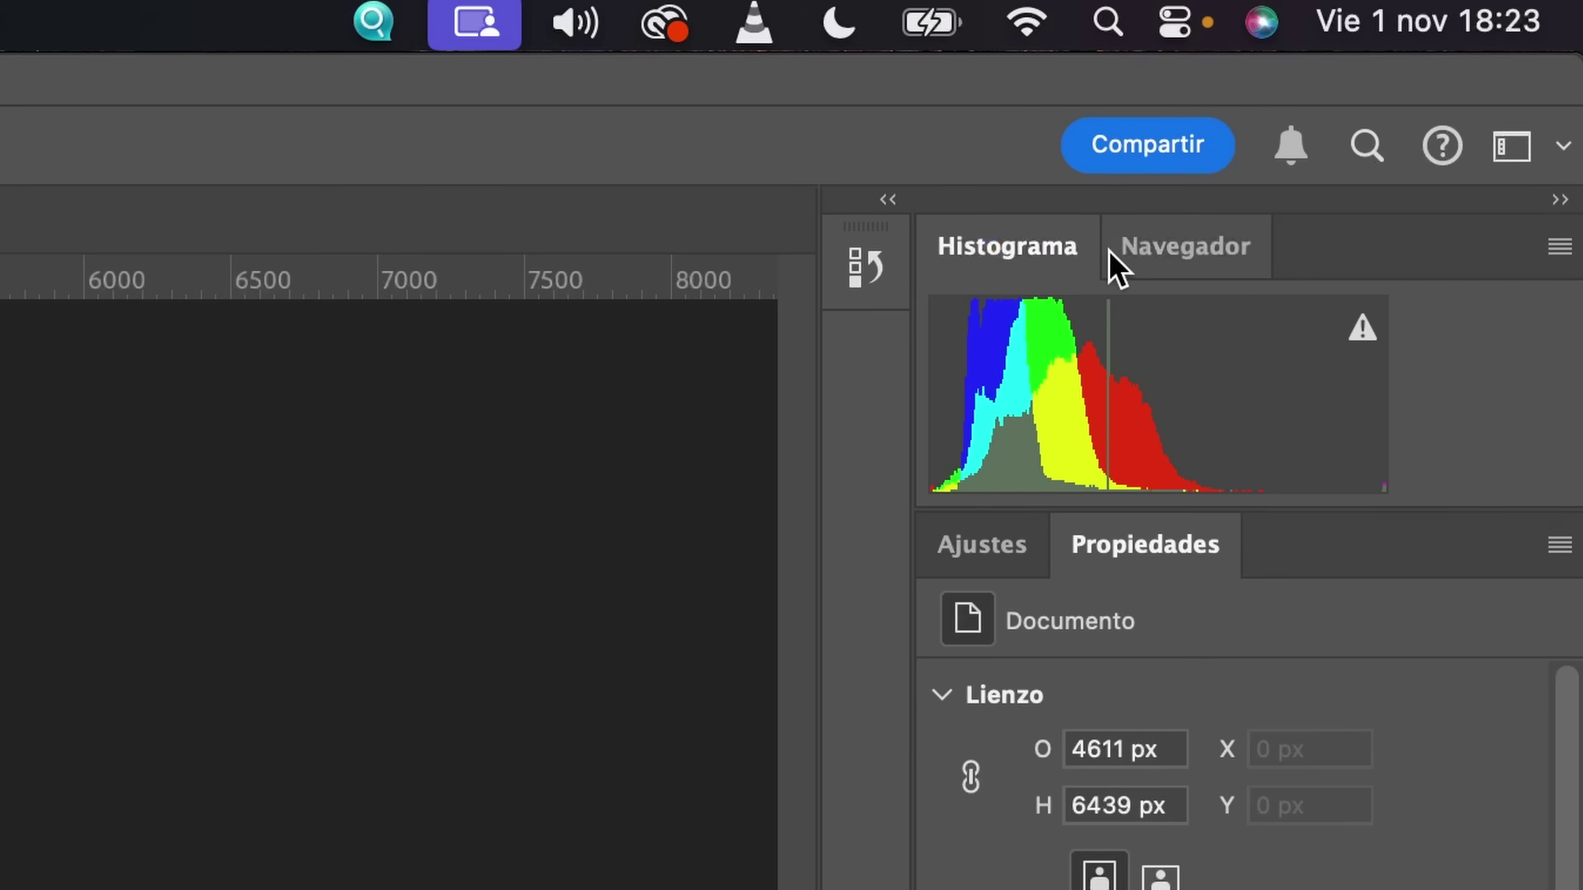
{"action": "left_click", "coordinate": [1194, 265]}
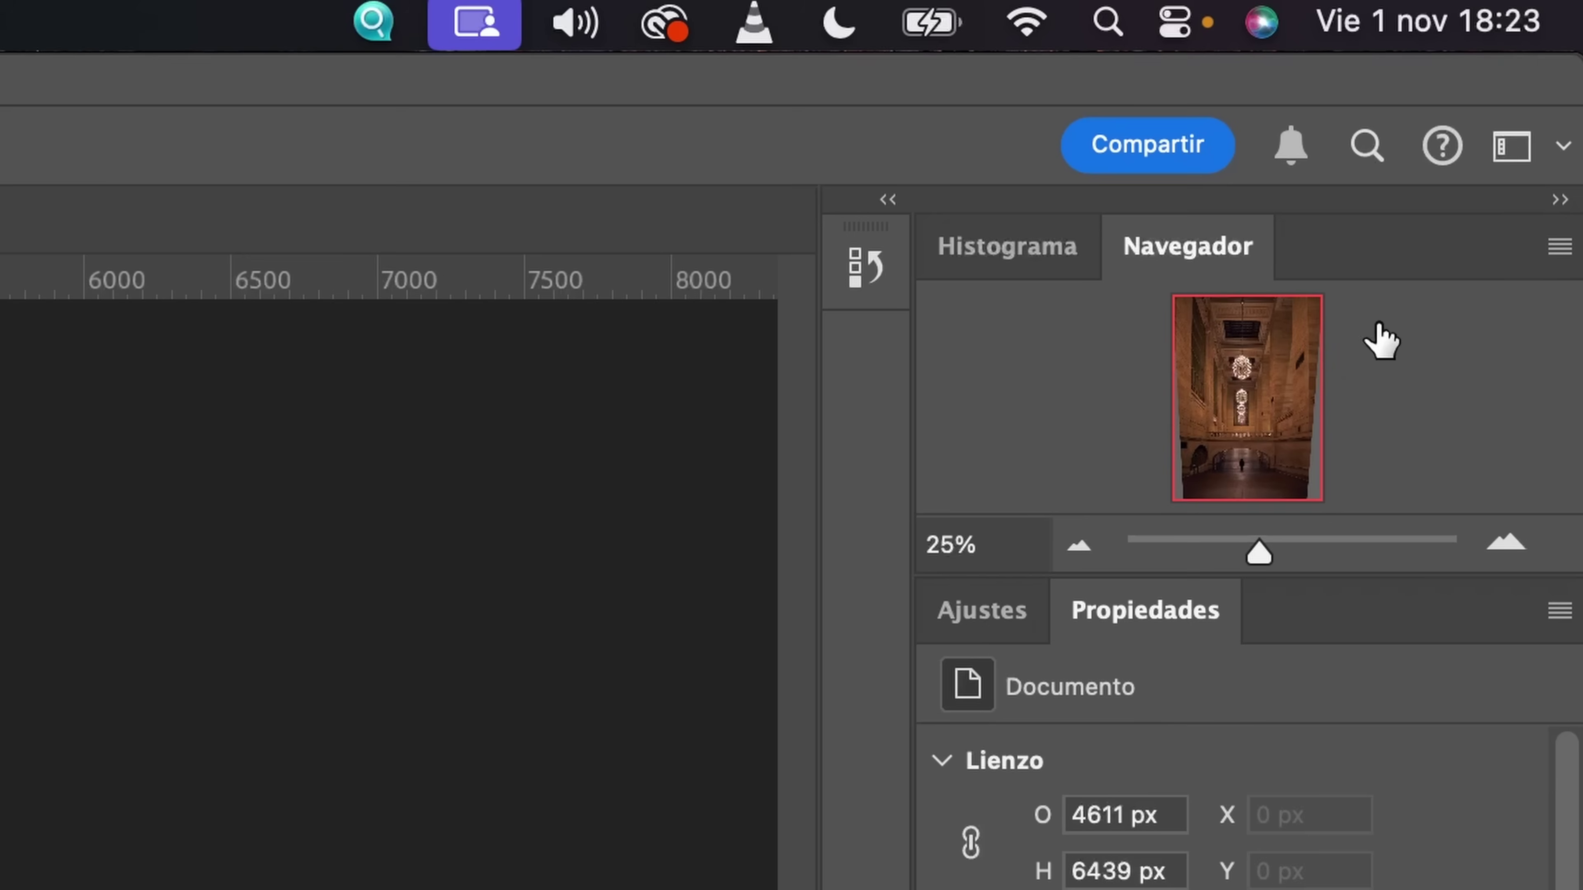
{"action": "left_click", "coordinate": [1560, 249]}
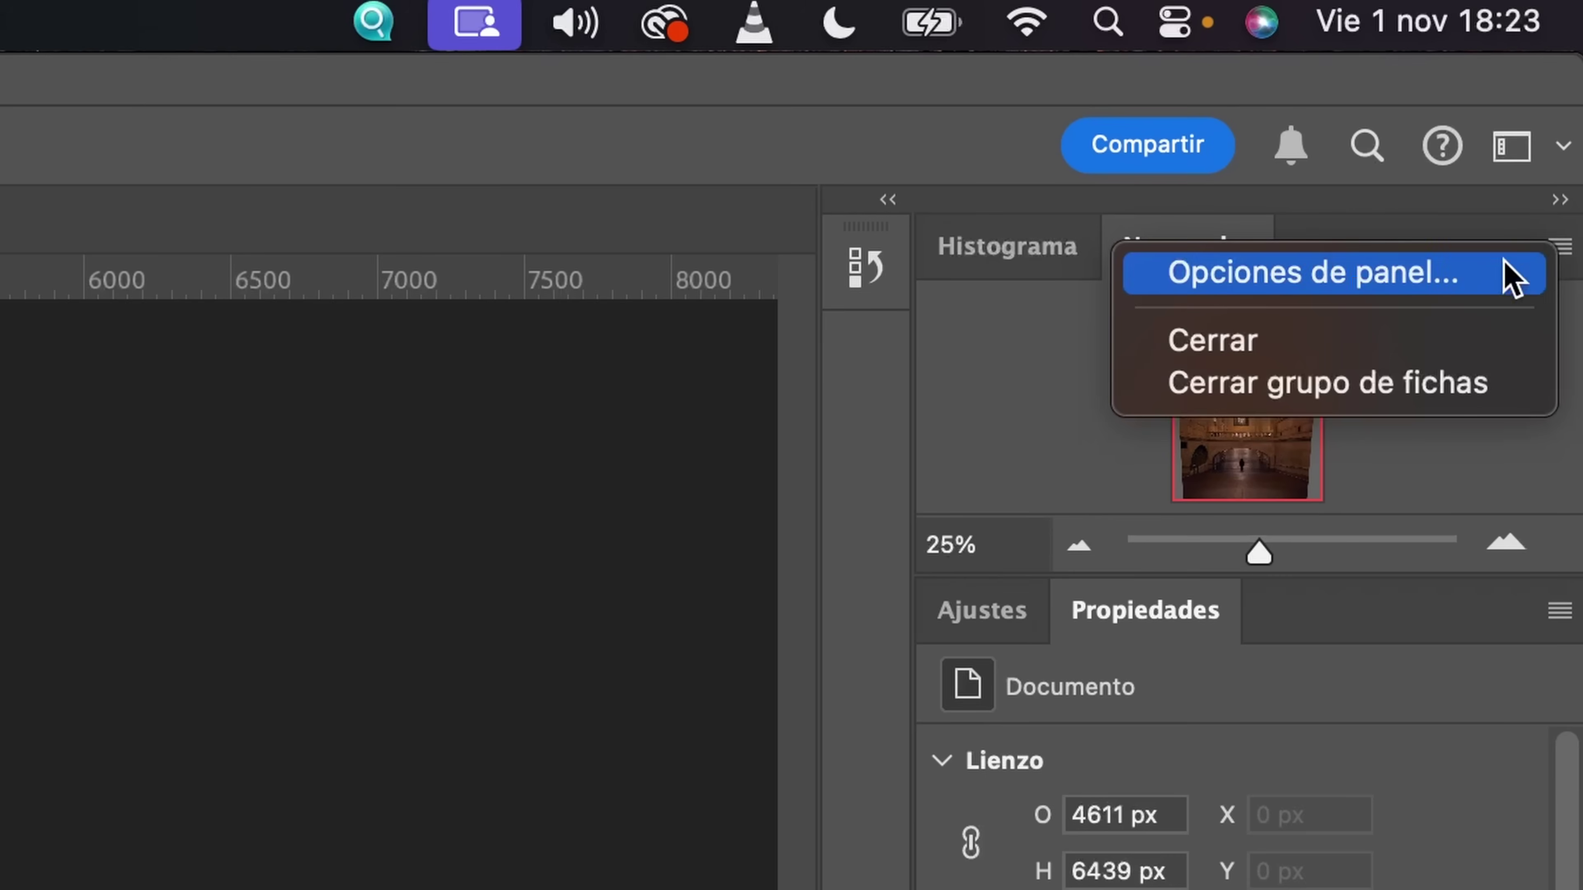
{"action": "left_click", "coordinate": [1278, 350]}
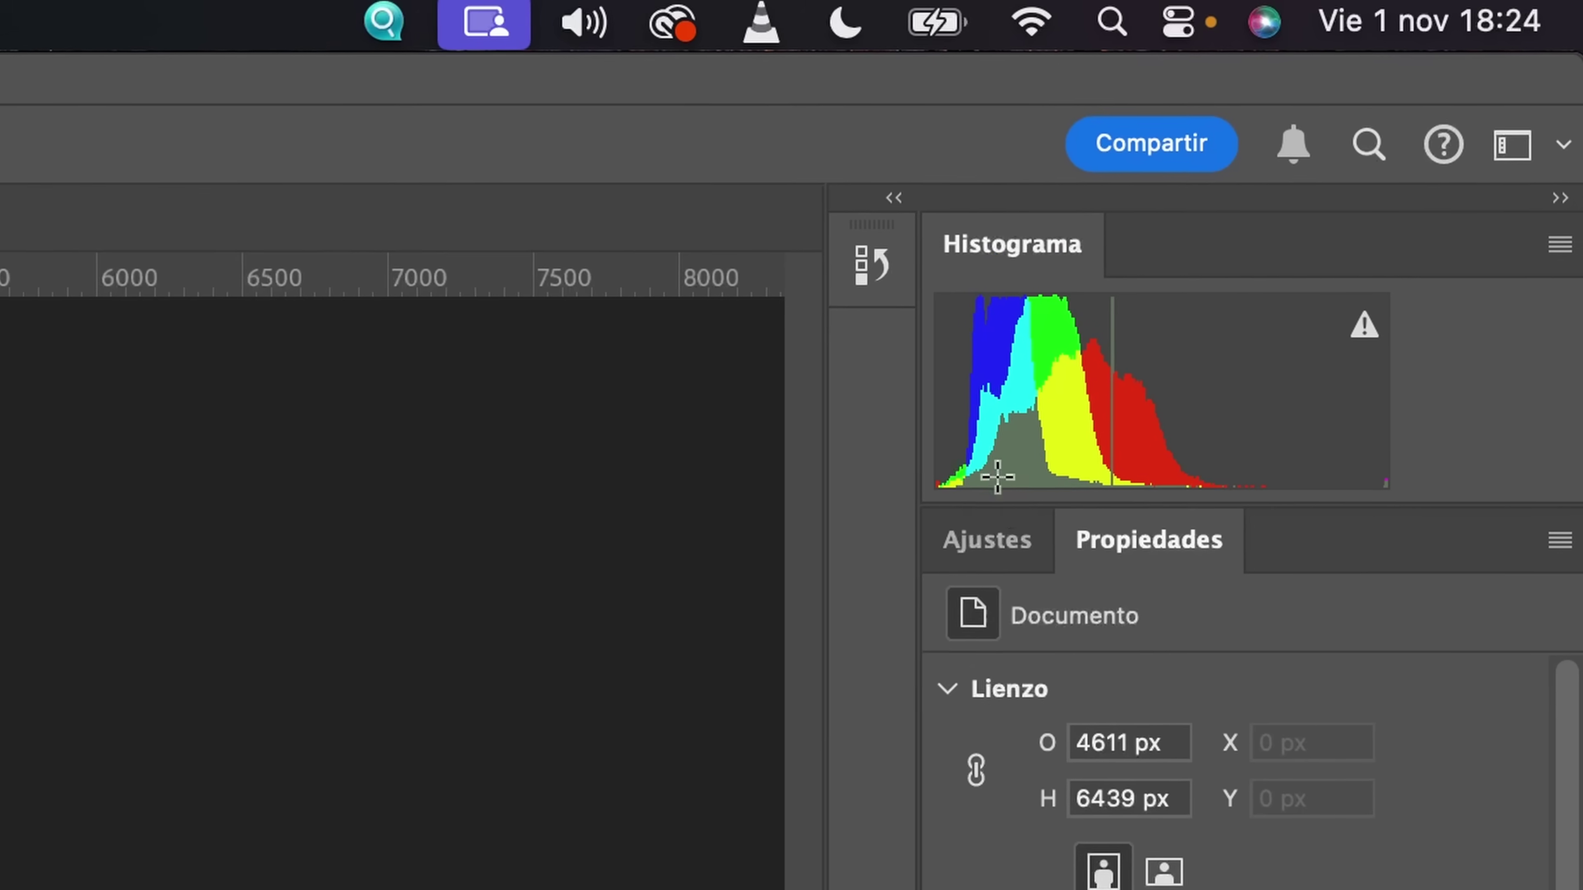
- Bring Propiedades to the front of its group and expand the collapsed Historia panel
{"action": "left_click", "coordinate": [997, 541]}
{"action": "left_click", "coordinate": [1133, 541]}
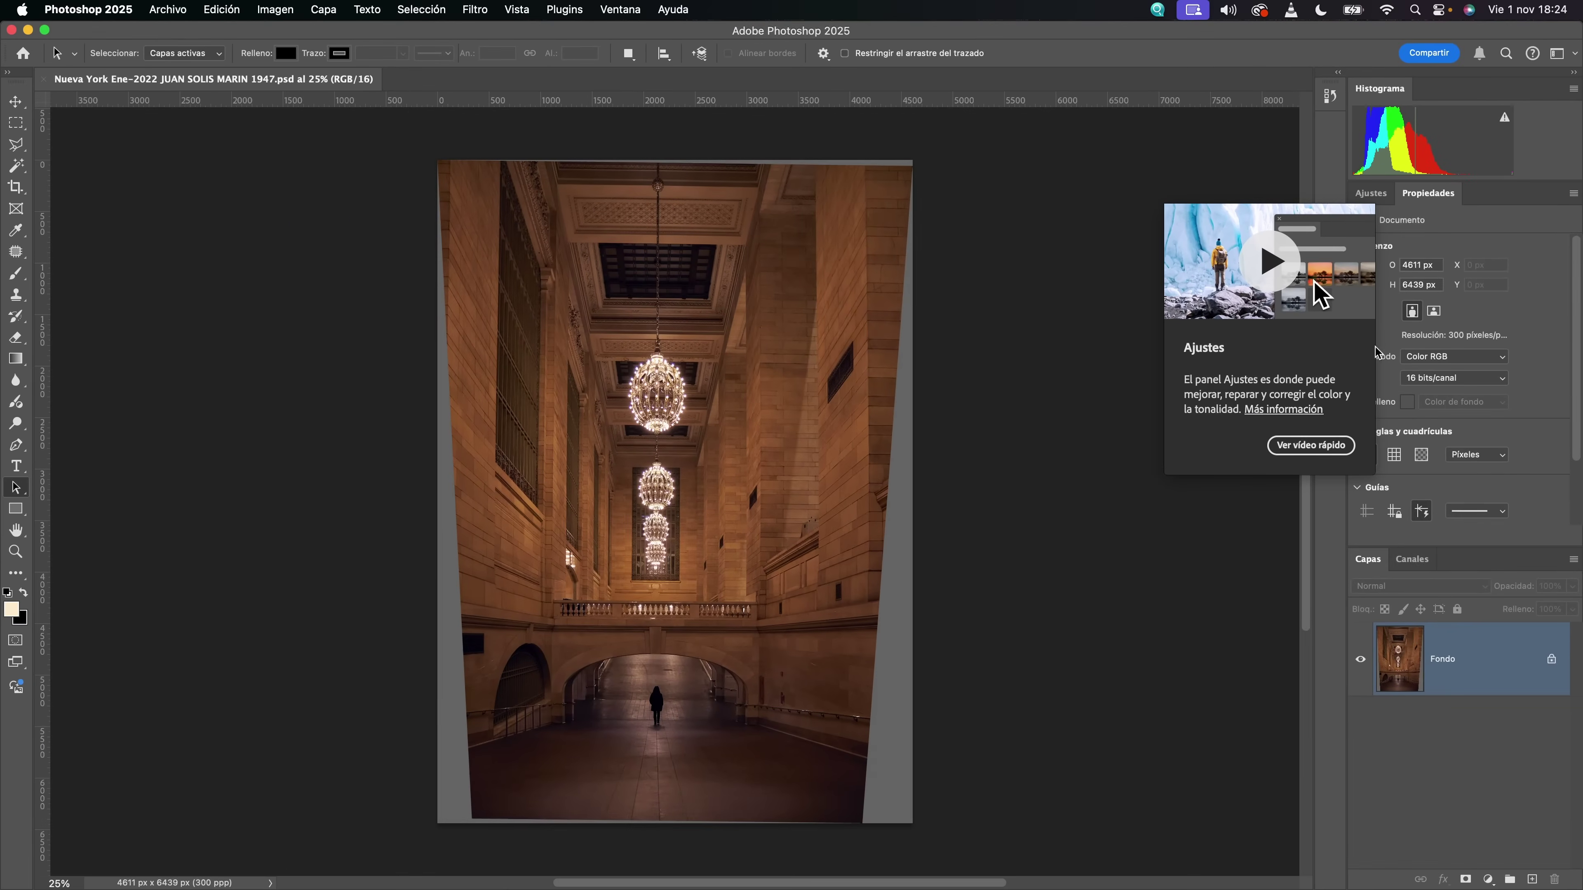
{"action": "left_click", "coordinate": [1338, 72]}
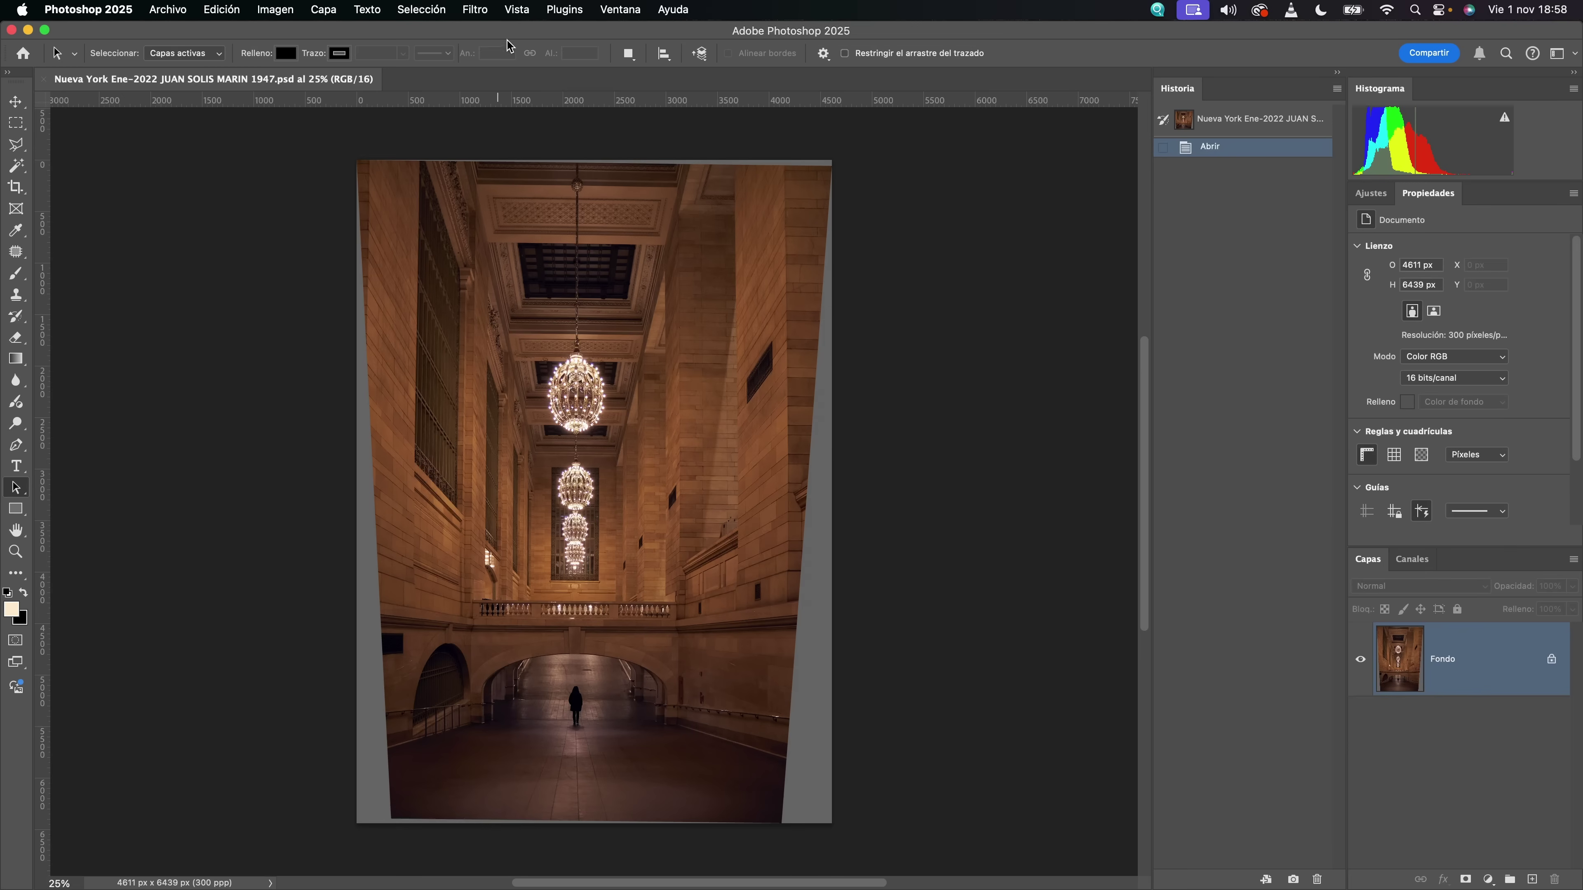
- Show the Cuadrícula grid over the photo, toggling it off and on to compare, and leave it on
{"action": "left_click", "coordinate": [519, 10]}
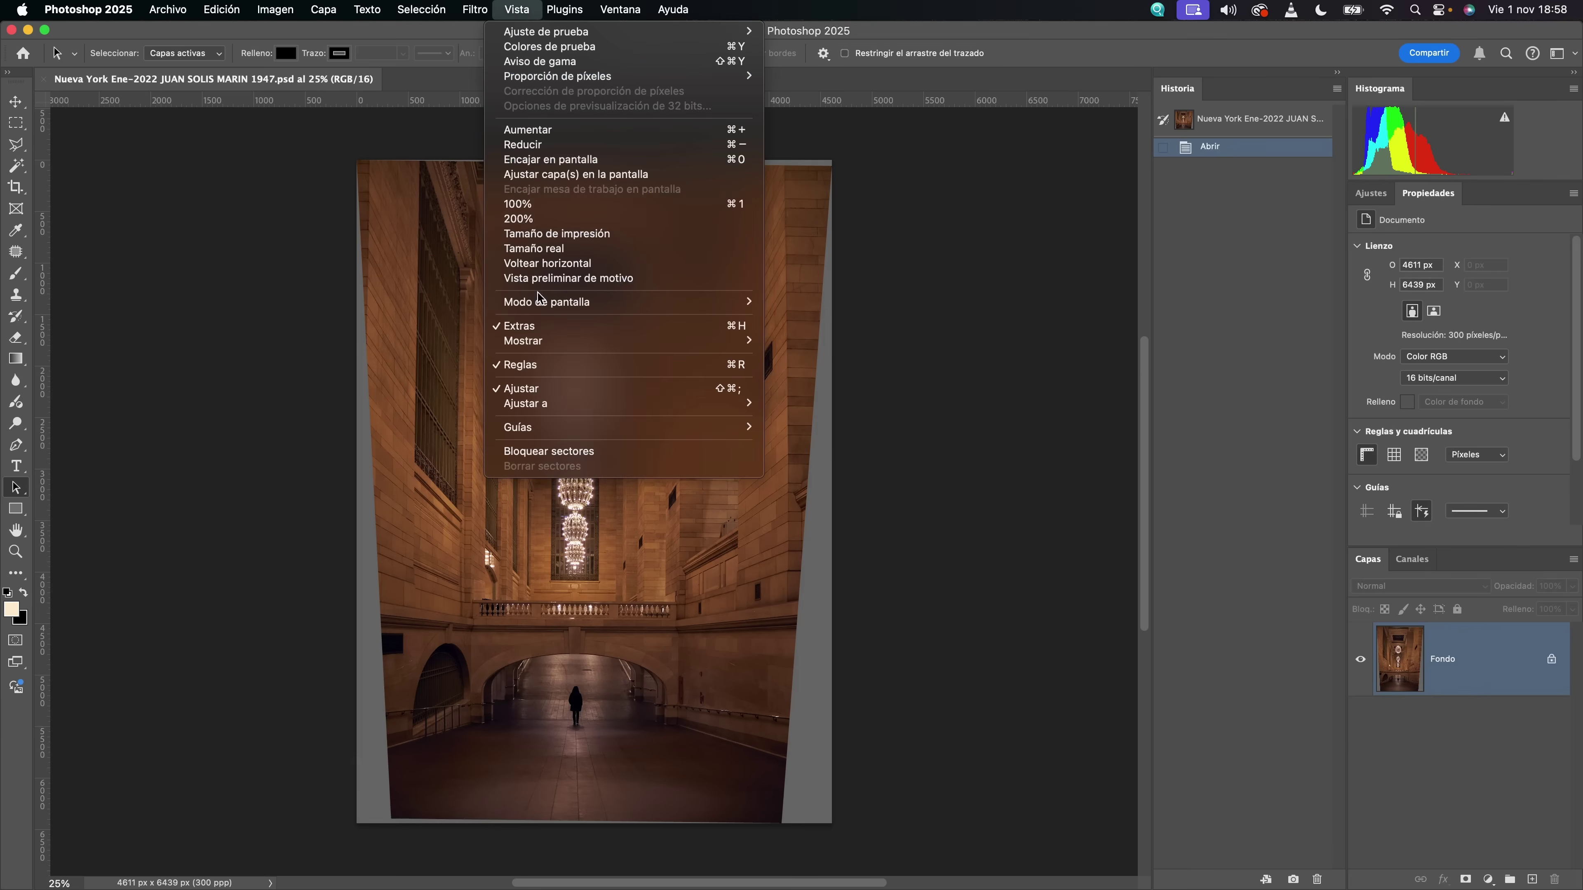
{"action": "mouse_move", "coordinate": [548, 342]}
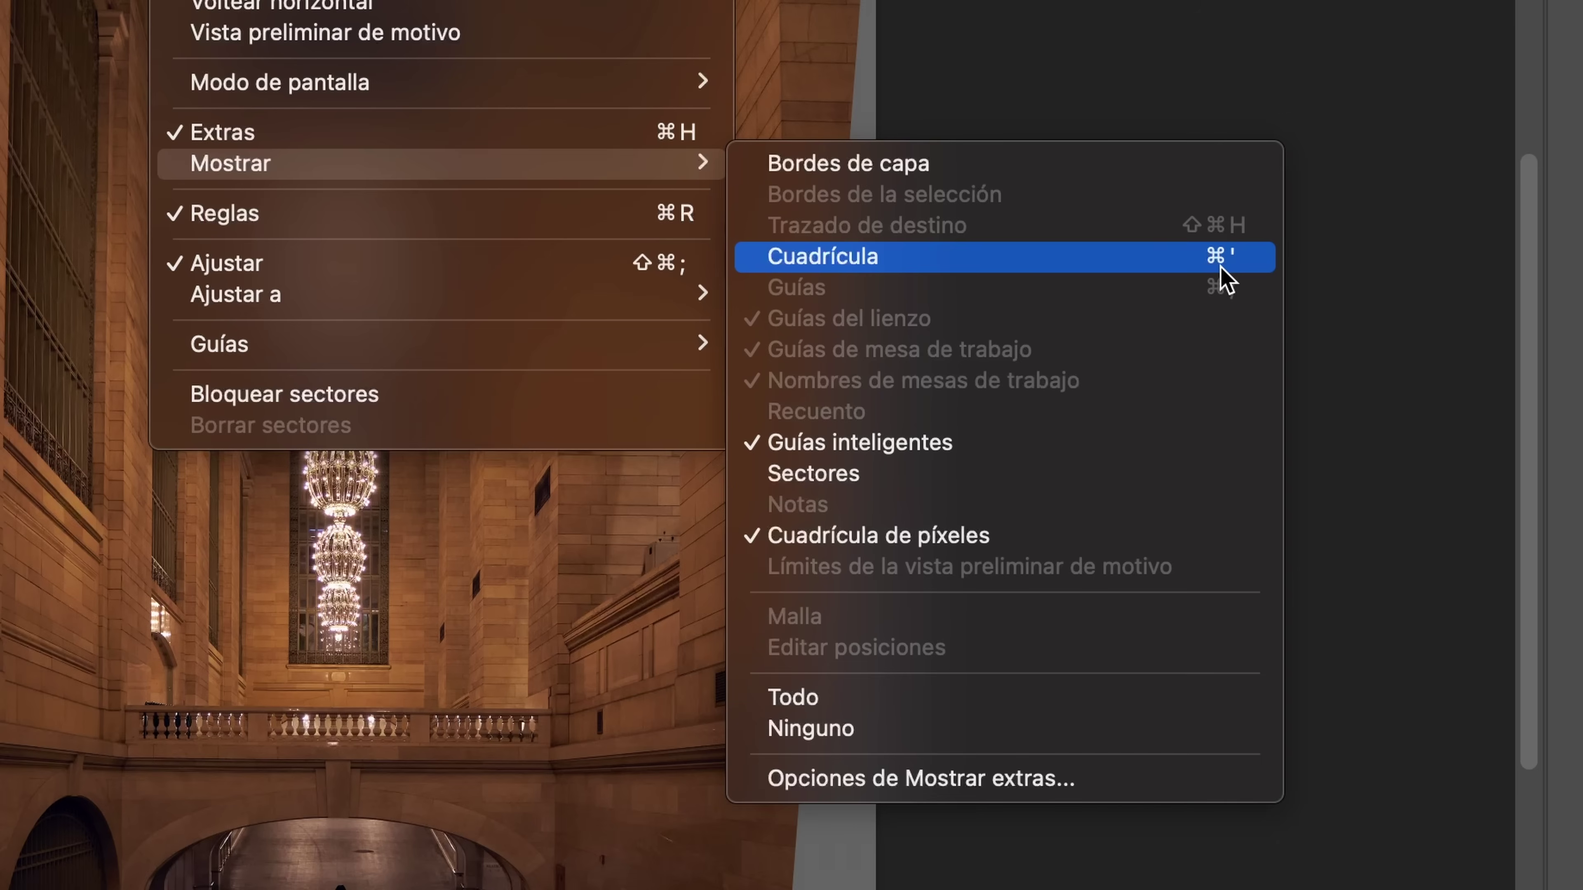
{"action": "left_click", "coordinate": [1195, 265]}
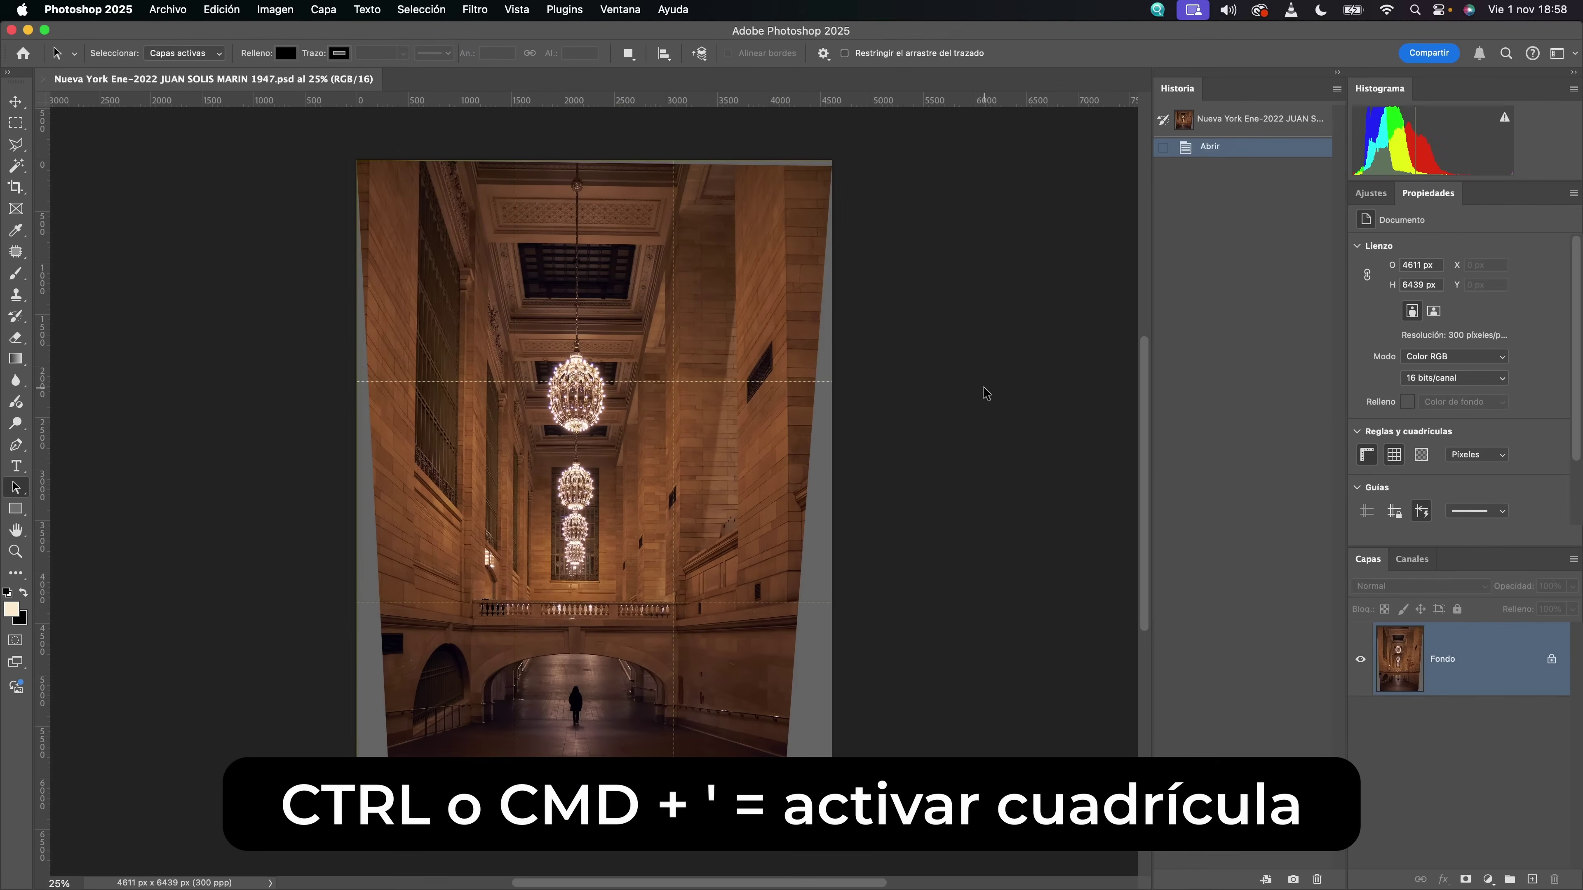
{"action": "key", "text": "super+apostrophe"}
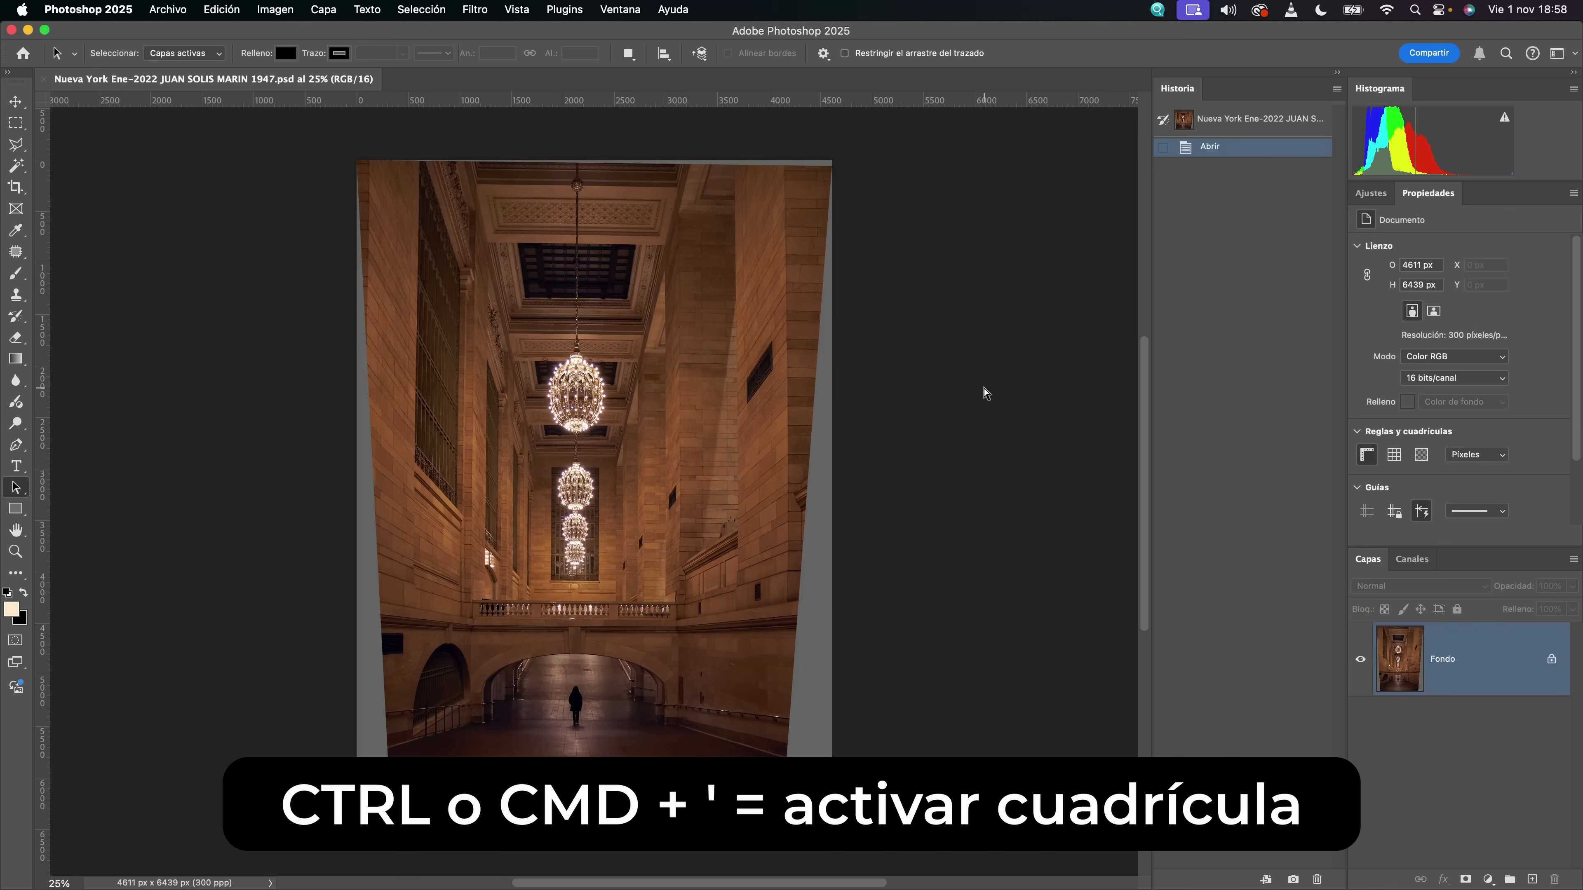
{"action": "key", "text": "super+apostrophe"}
{"action": "key", "text": "super+apostrophe"}
{"action": "key", "text": "super+apostrophe"}
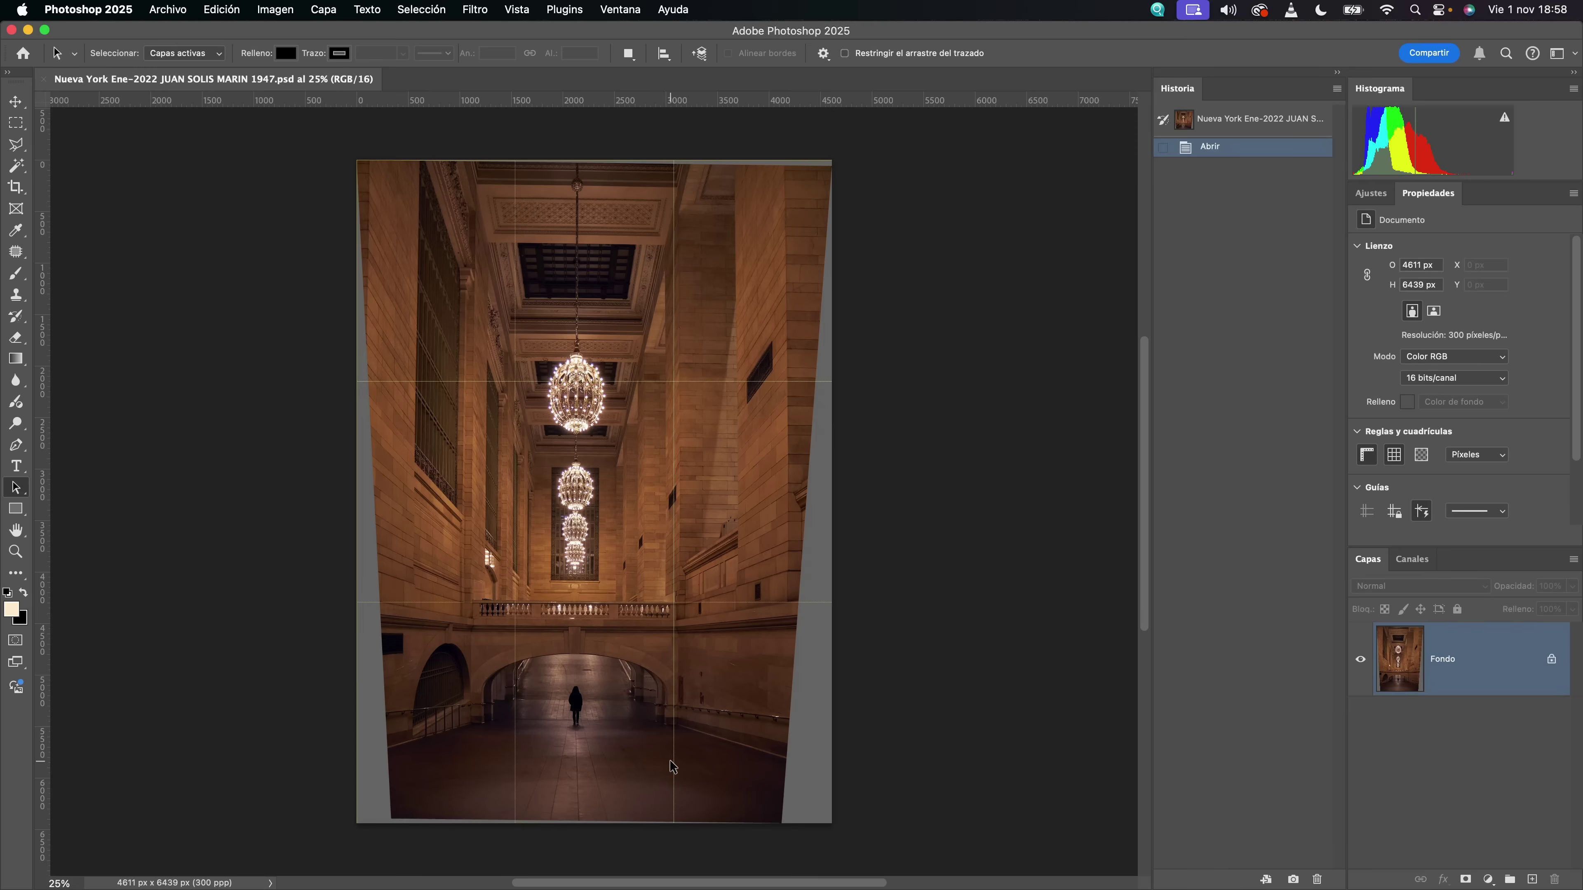
- In the guides and grid preferences, set a grid line every 100 Porcentaje with 3 subdivisions
{"action": "scroll", "coordinate": [673, 767], "scroll_direction": "up", "scroll_amount": 2}
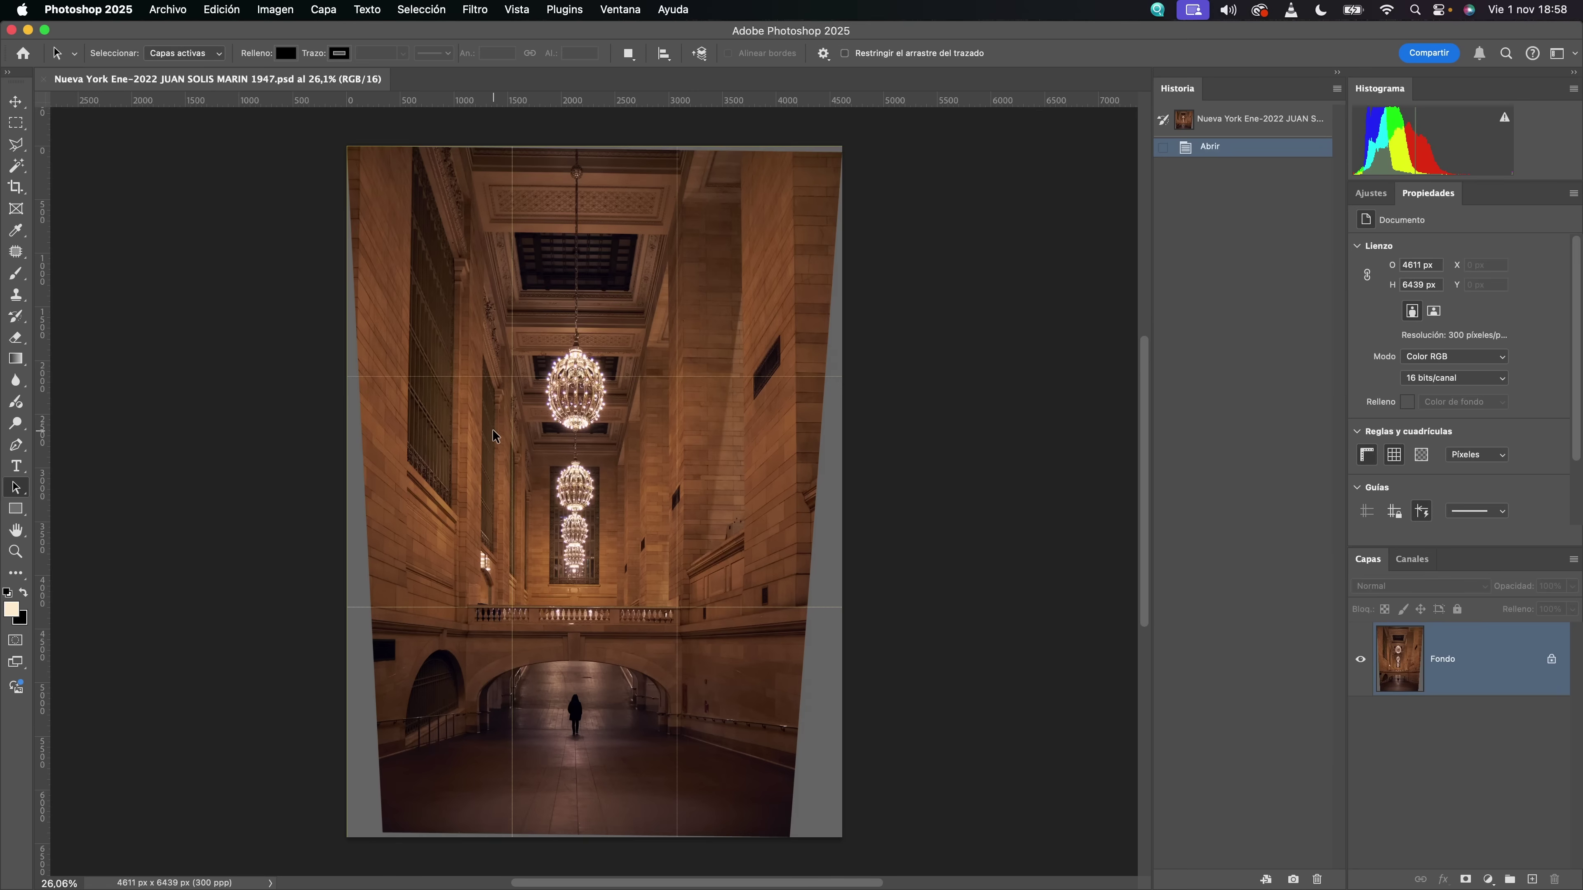
{"action": "left_click", "coordinate": [102, 17]}
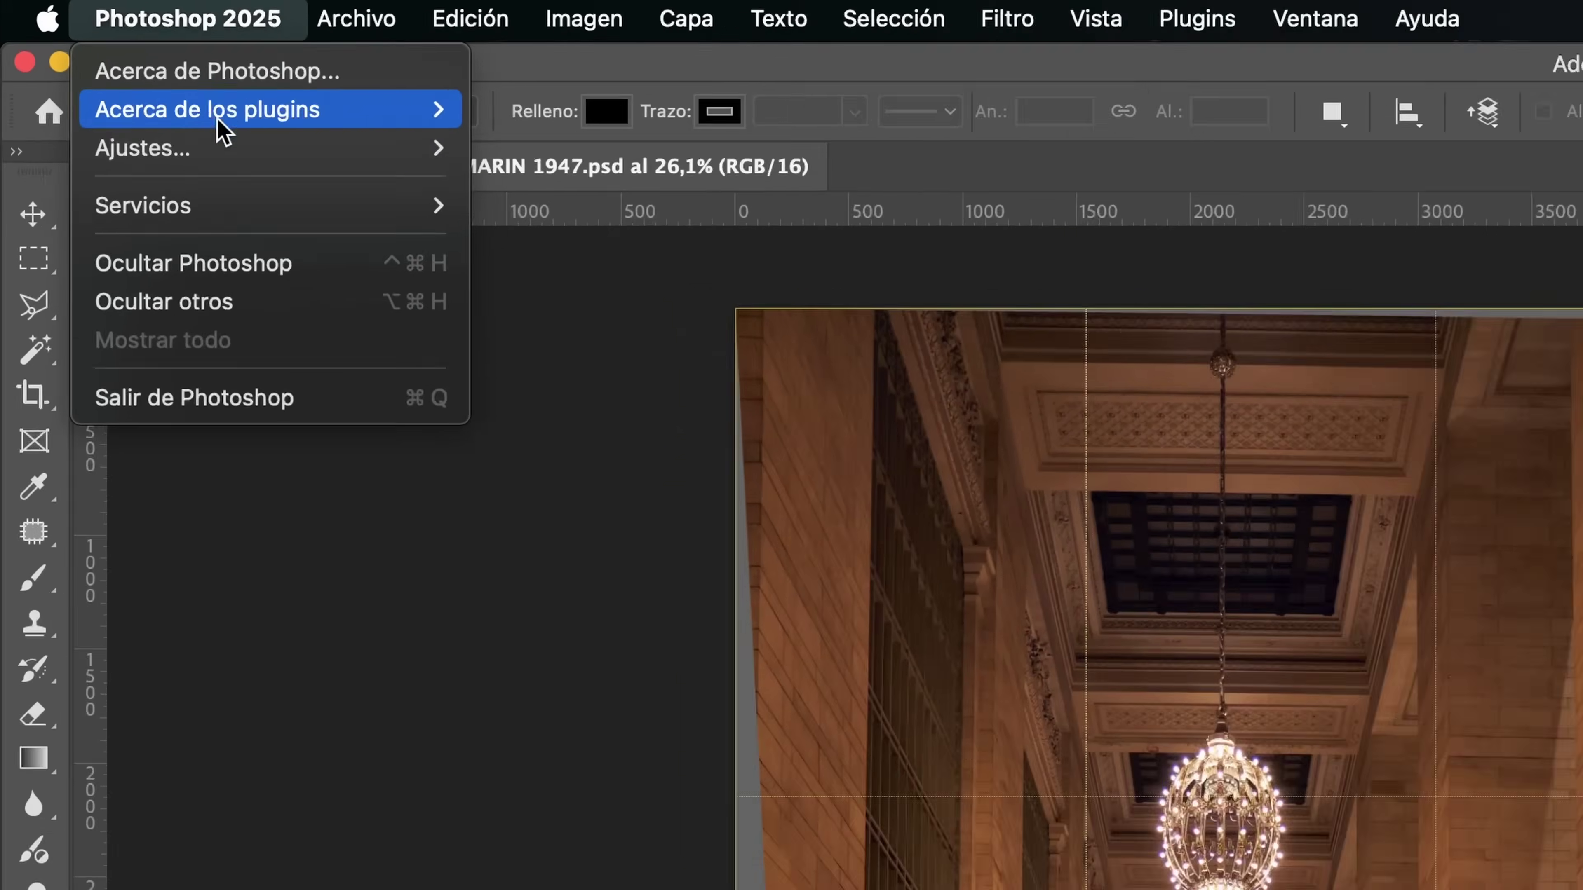
{"action": "mouse_move", "coordinate": [104, 70]}
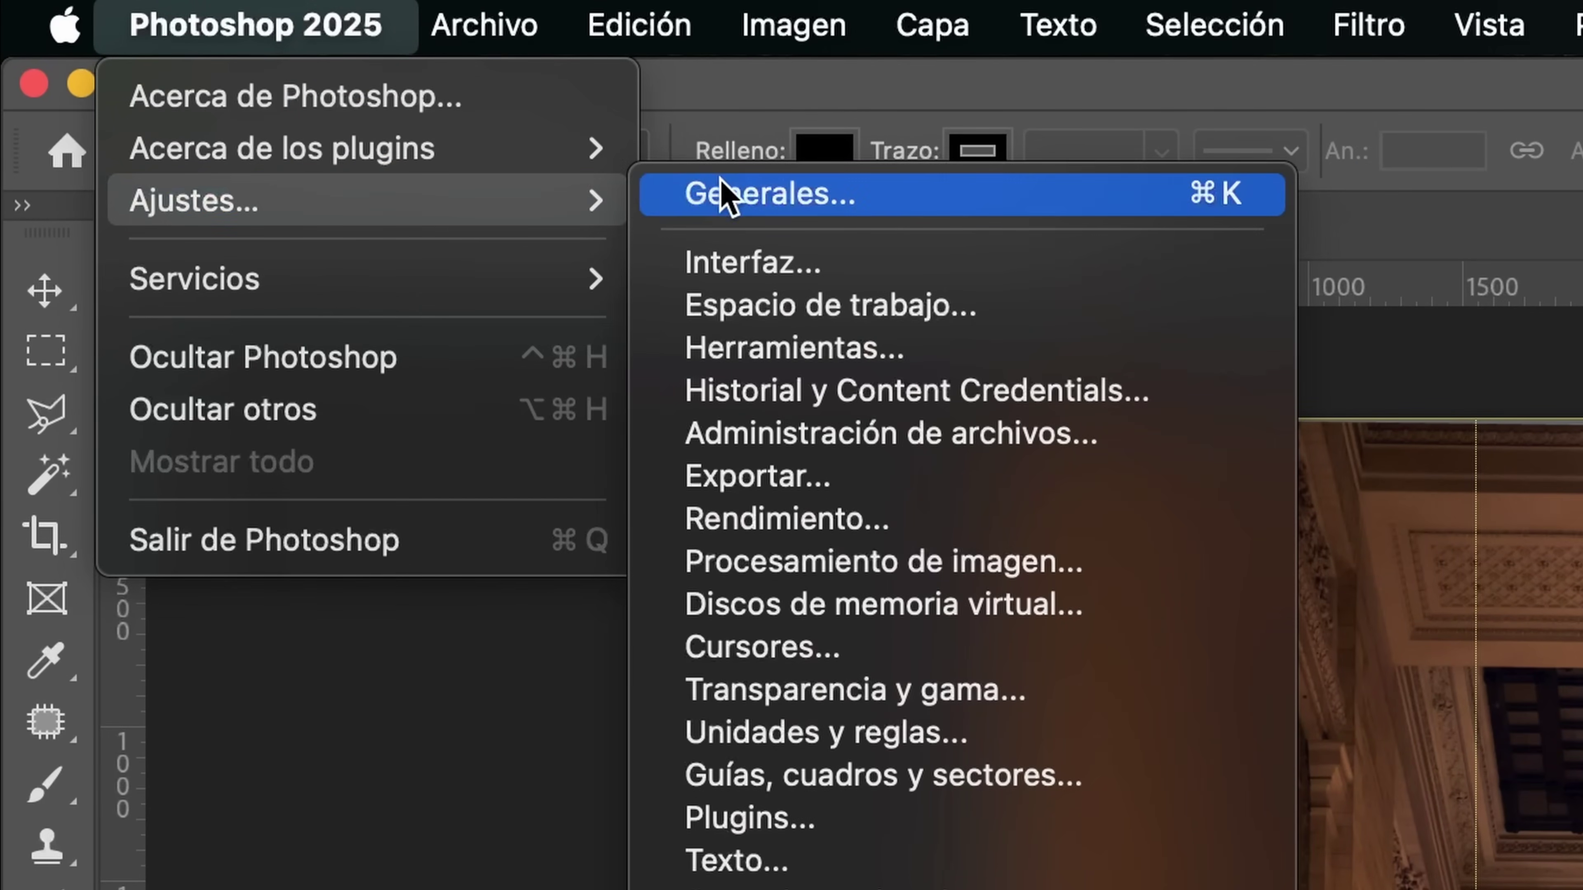
{"action": "left_click", "coordinate": [729, 199]}
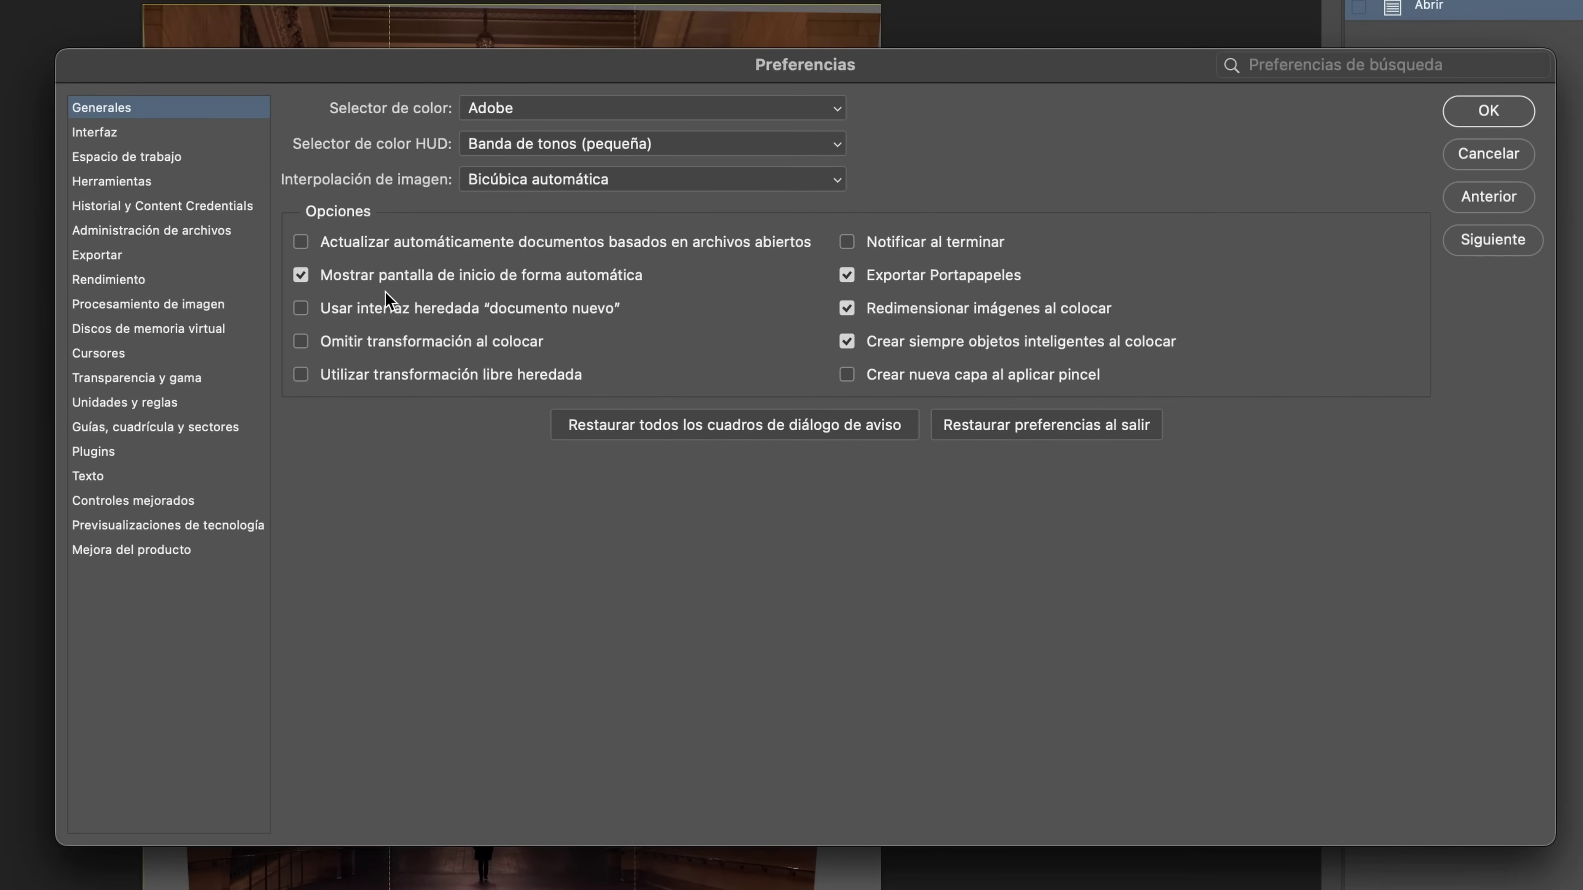
{"action": "left_click", "coordinate": [127, 439]}
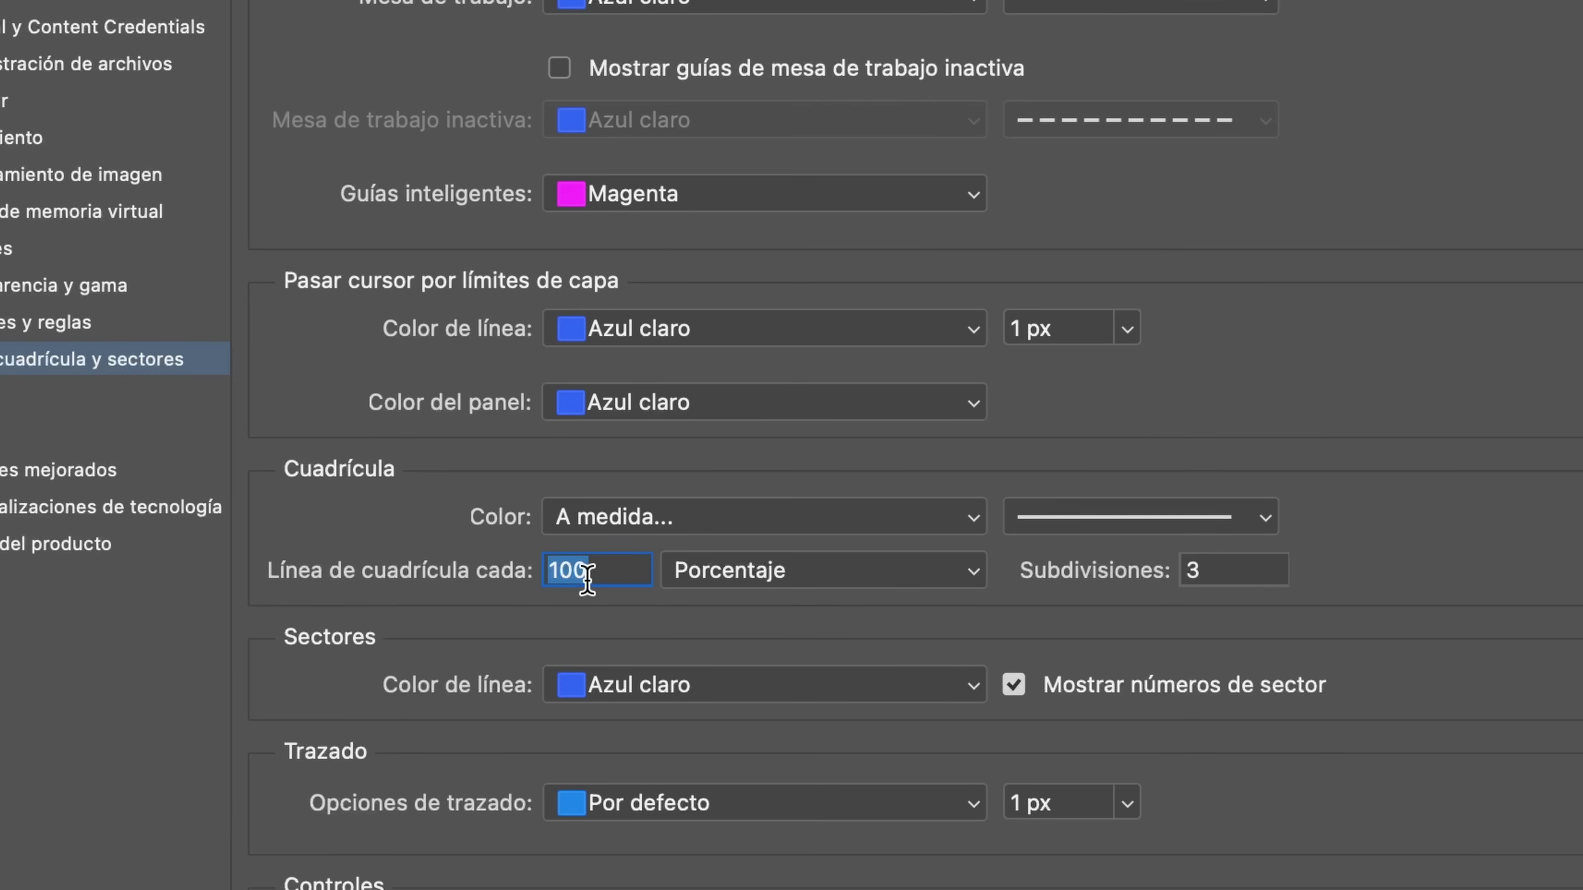
{"action": "left_click", "coordinate": [682, 573]}
{"action": "left_click", "coordinate": [696, 591]}
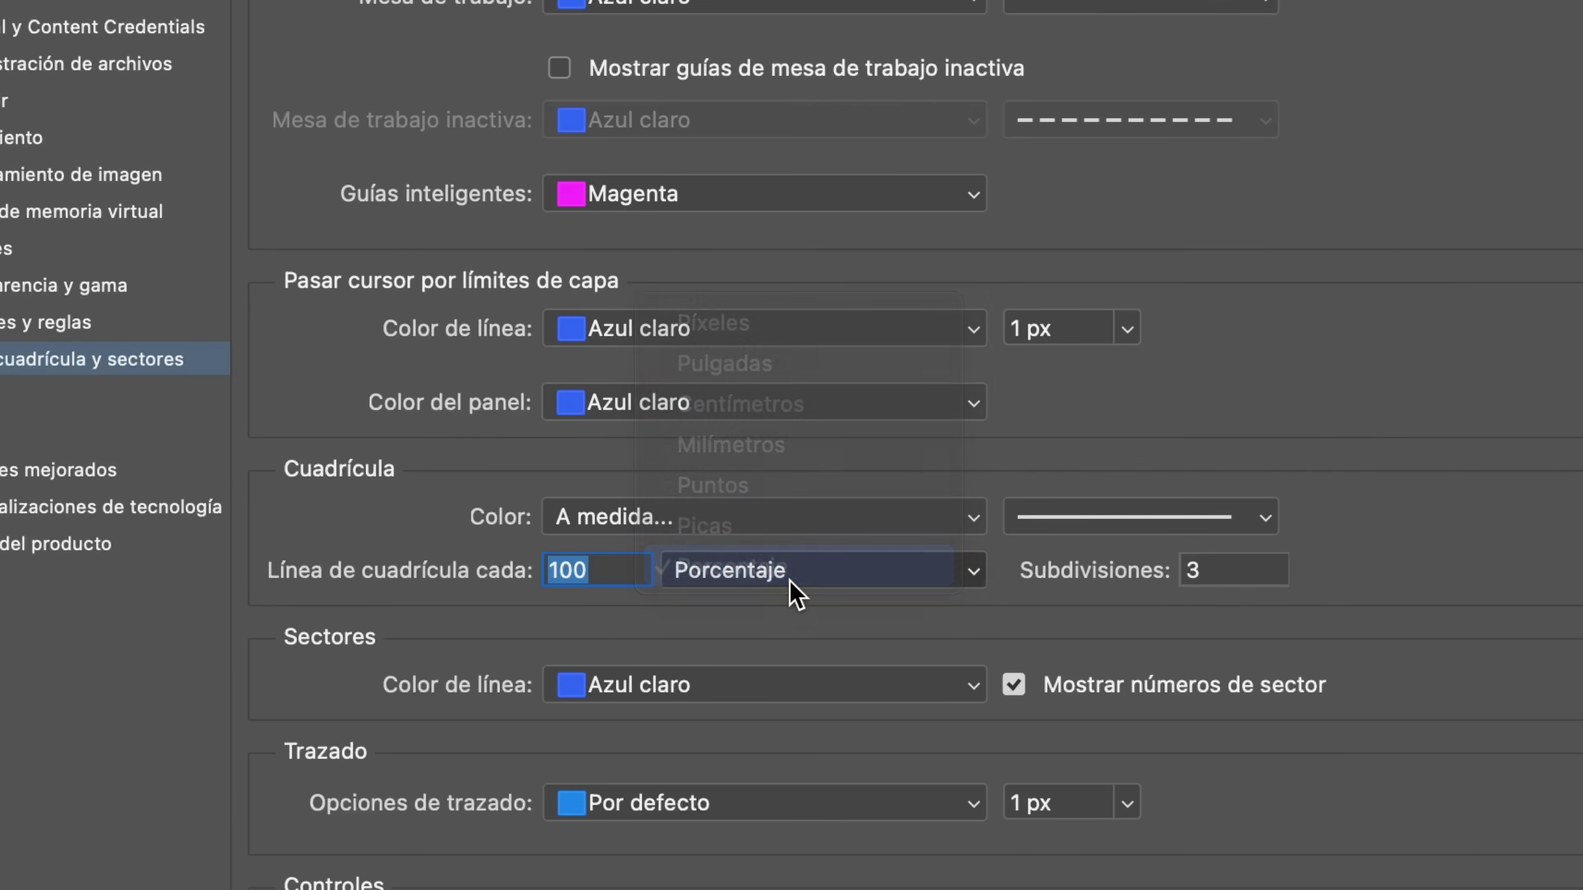
{"action": "left_click_drag", "start_coordinate": [1224, 570], "coordinate": [1138, 572]}
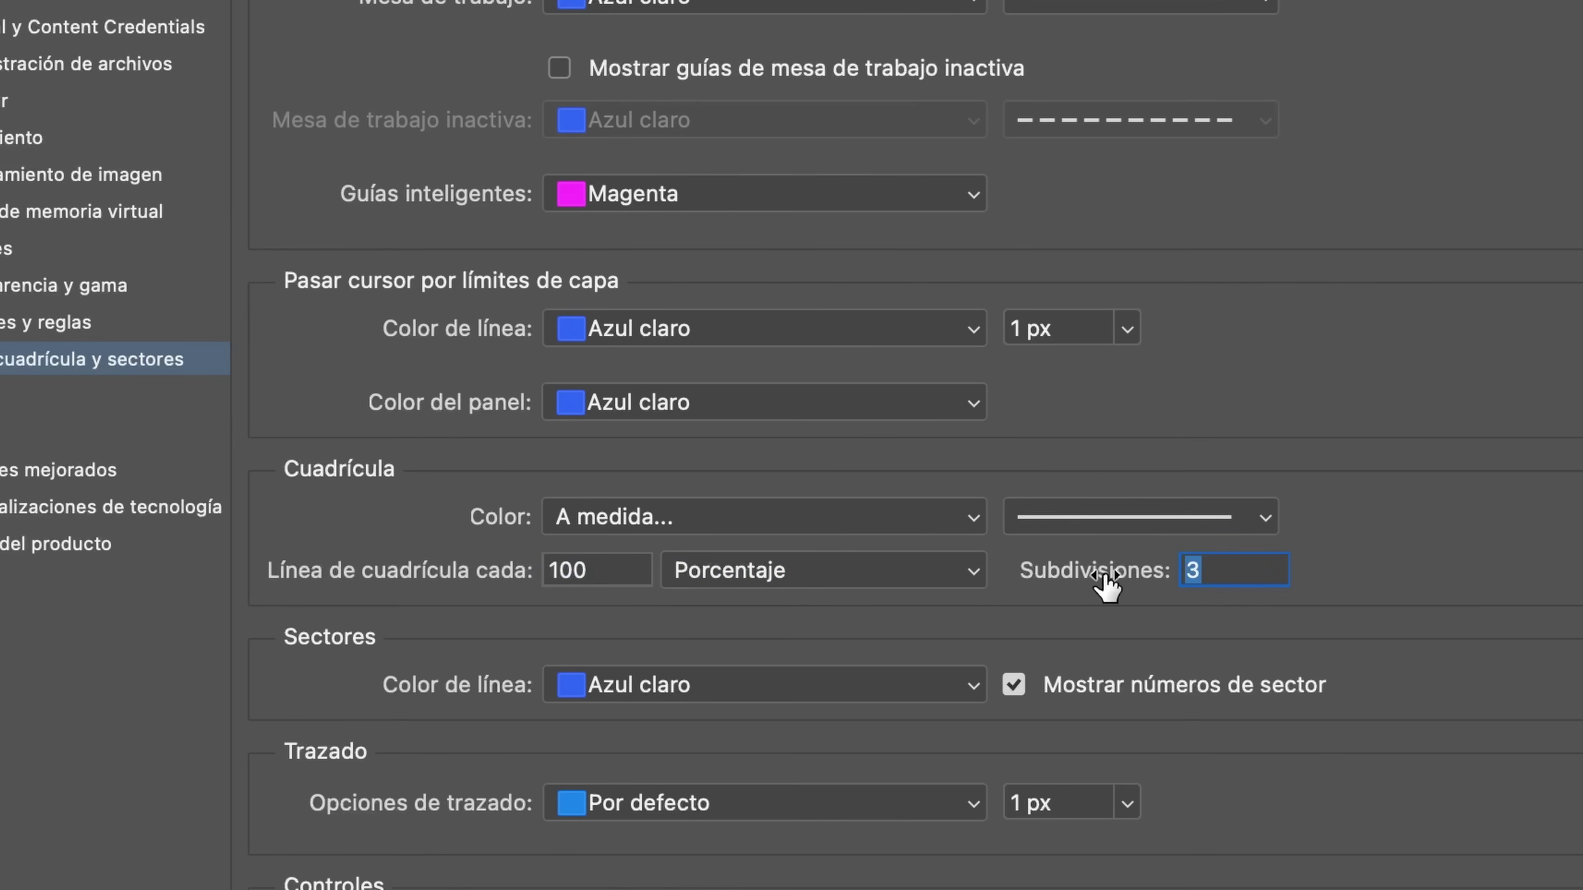
{"action": "type", "text": "3"}
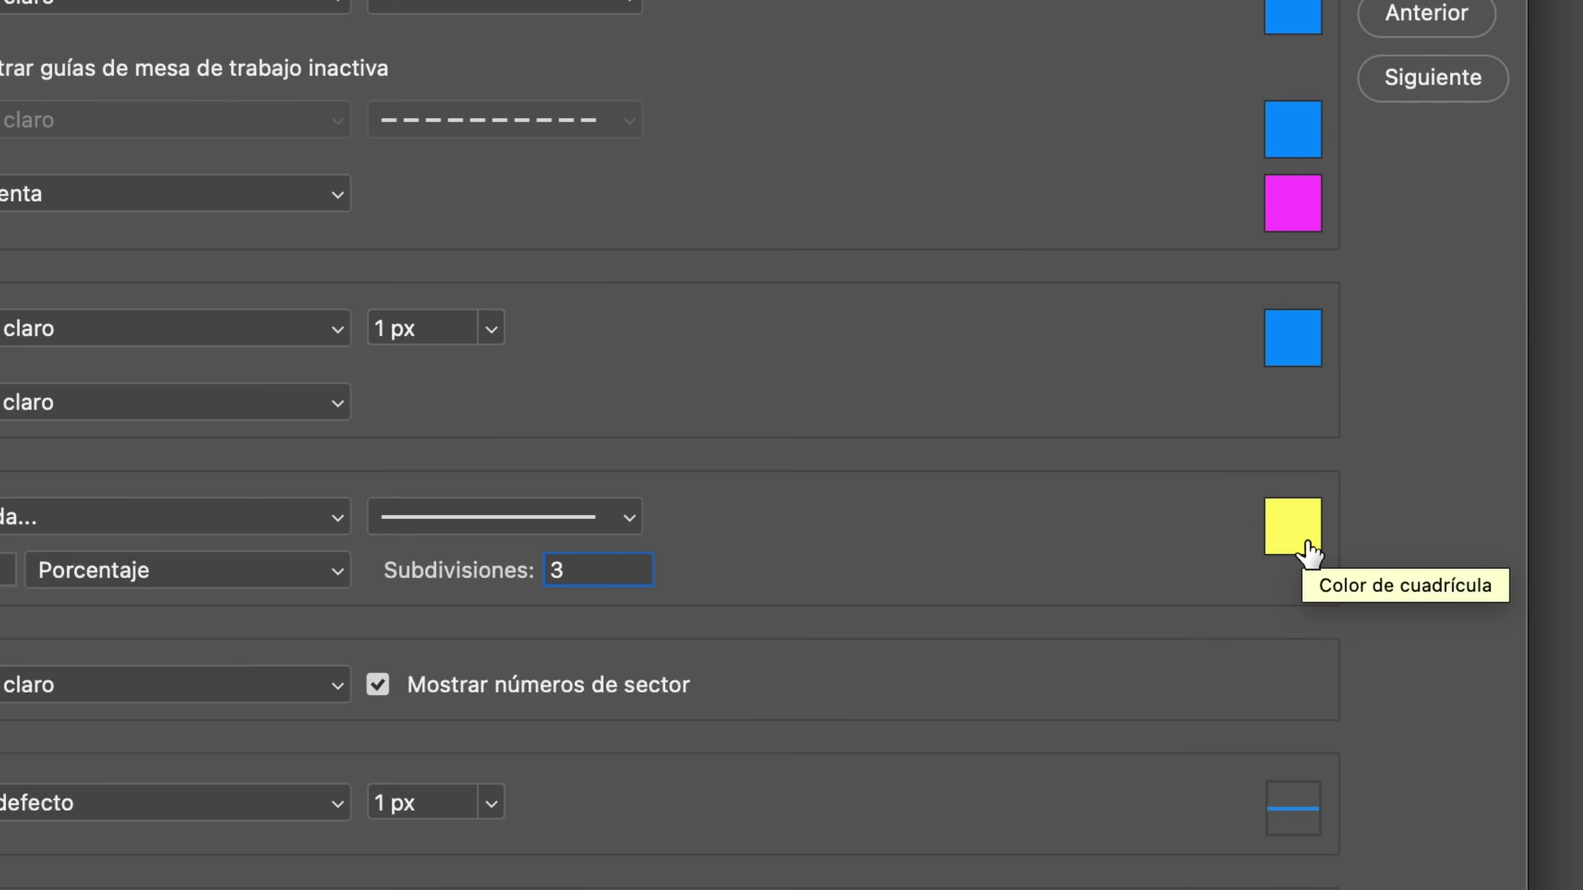
- Set the grid color to pure red (ff0000) and apply the preferences
{"action": "left_click", "coordinate": [1303, 539]}
{"action": "left_click_drag", "start_coordinate": [595, 656], "coordinate": [594, 665]}
{"action": "left_click_drag", "start_coordinate": [506, 317], "coordinate": [550, 192]}
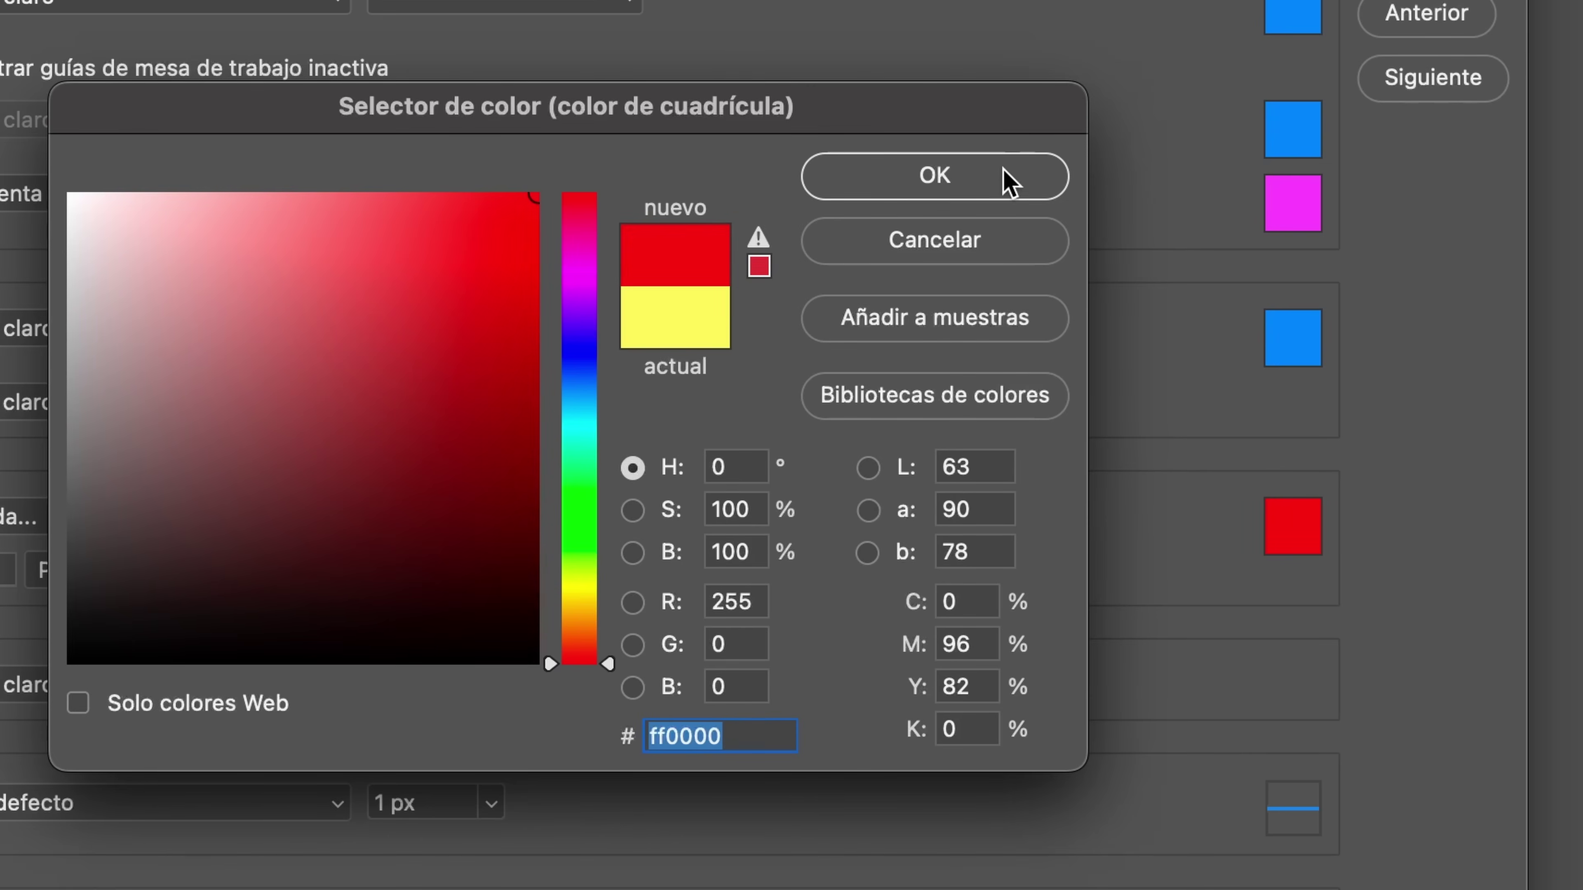
{"action": "left_click", "coordinate": [1004, 187]}
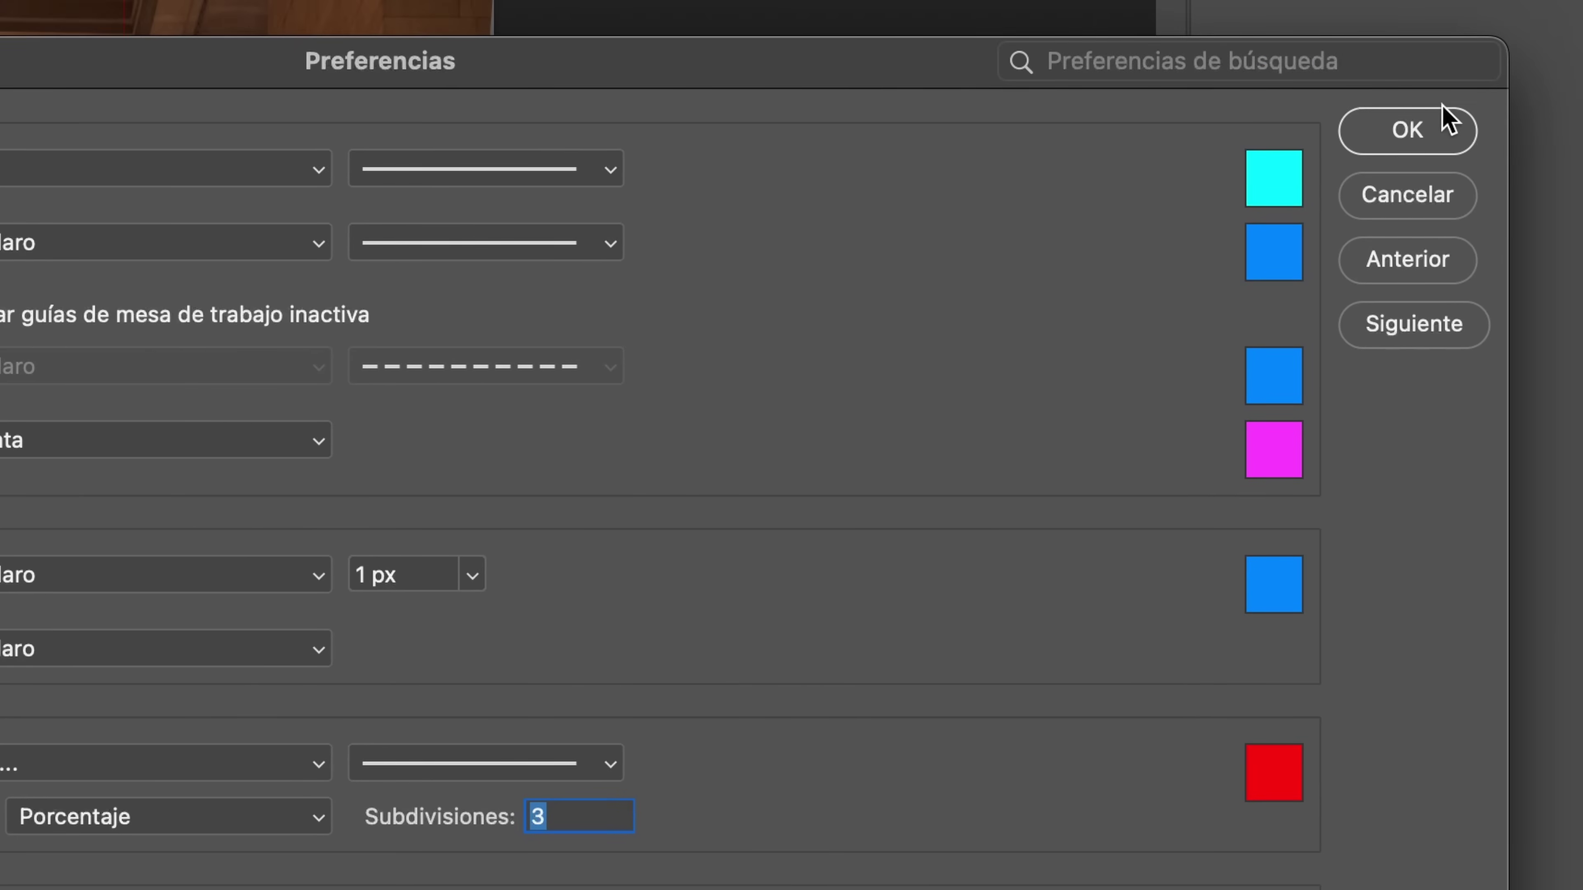
{"action": "left_click", "coordinate": [1444, 122]}
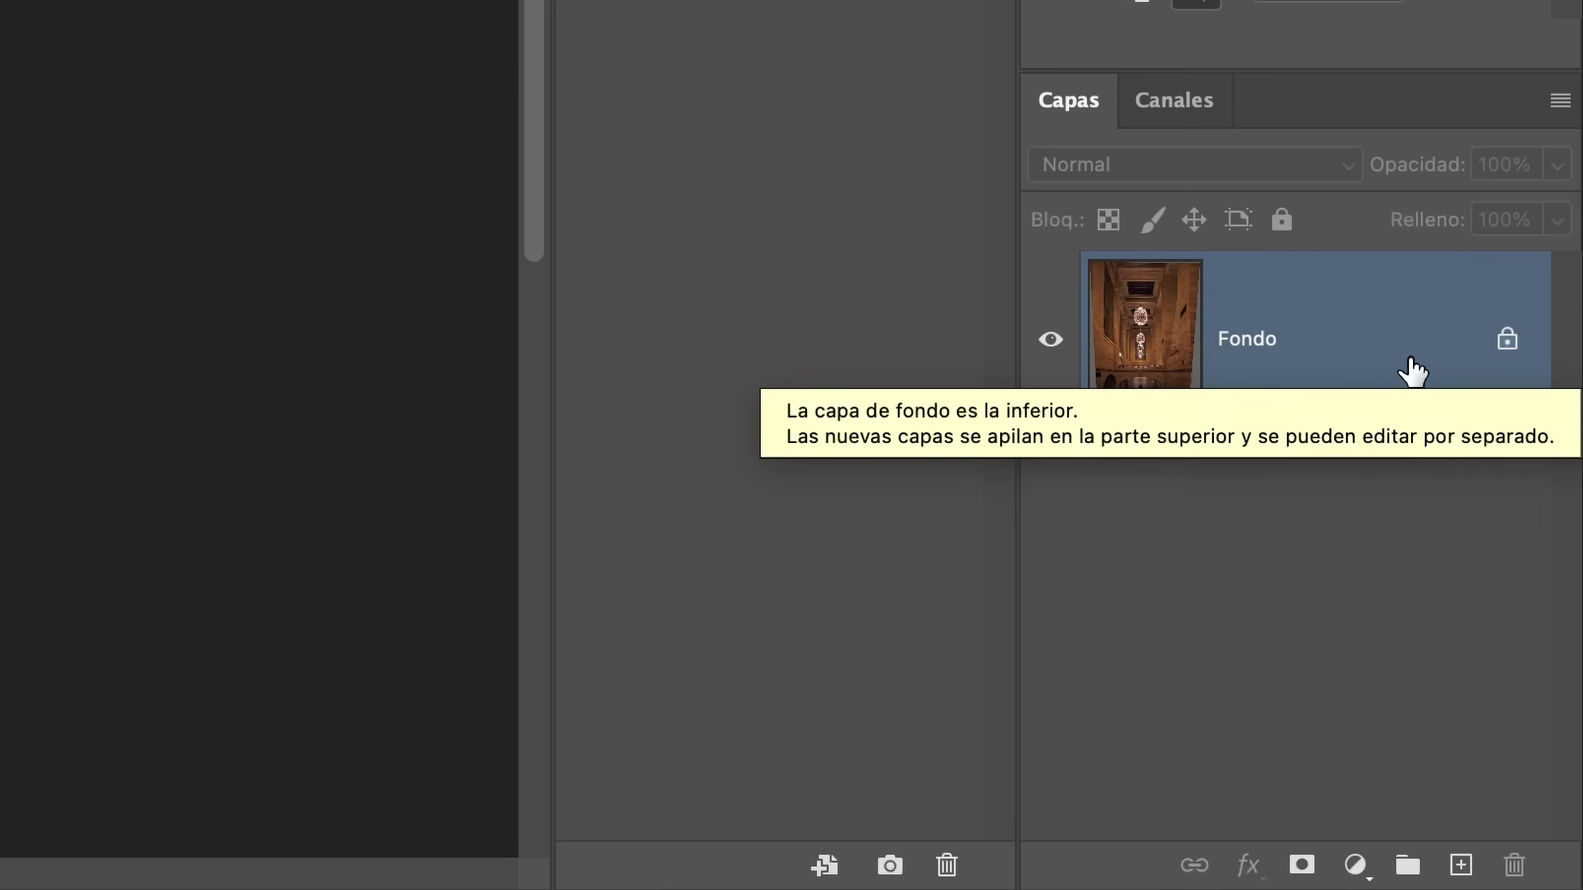
- Convert the locked Fondo layer into an editable layer and add a new empty layer above it
{"action": "double_click", "coordinate": [1507, 356]}
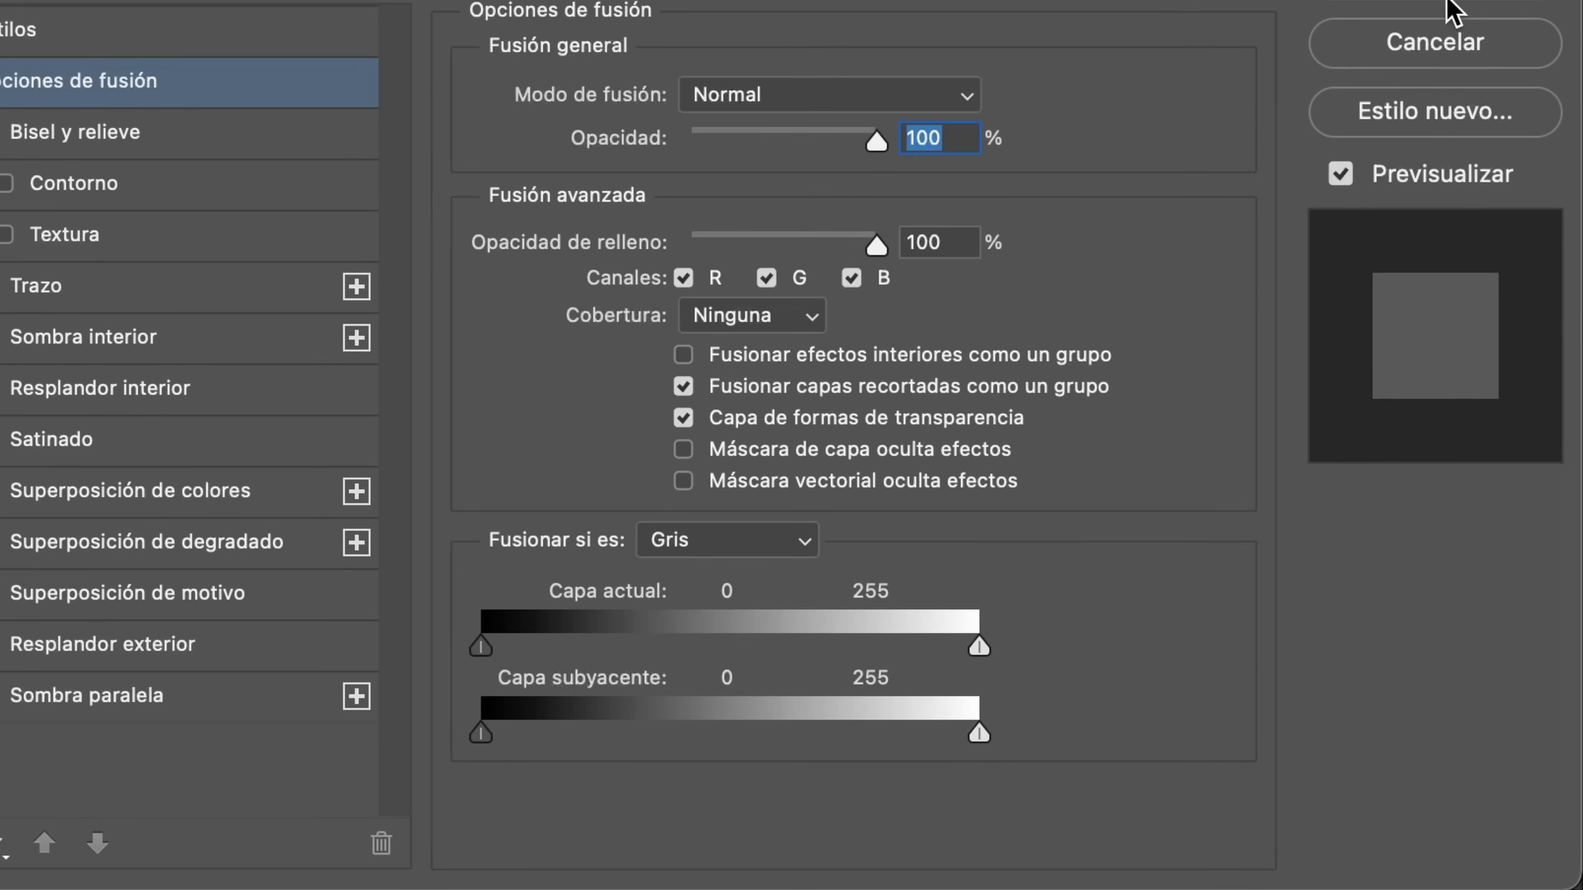
{"action": "left_click", "coordinate": [1452, 16]}
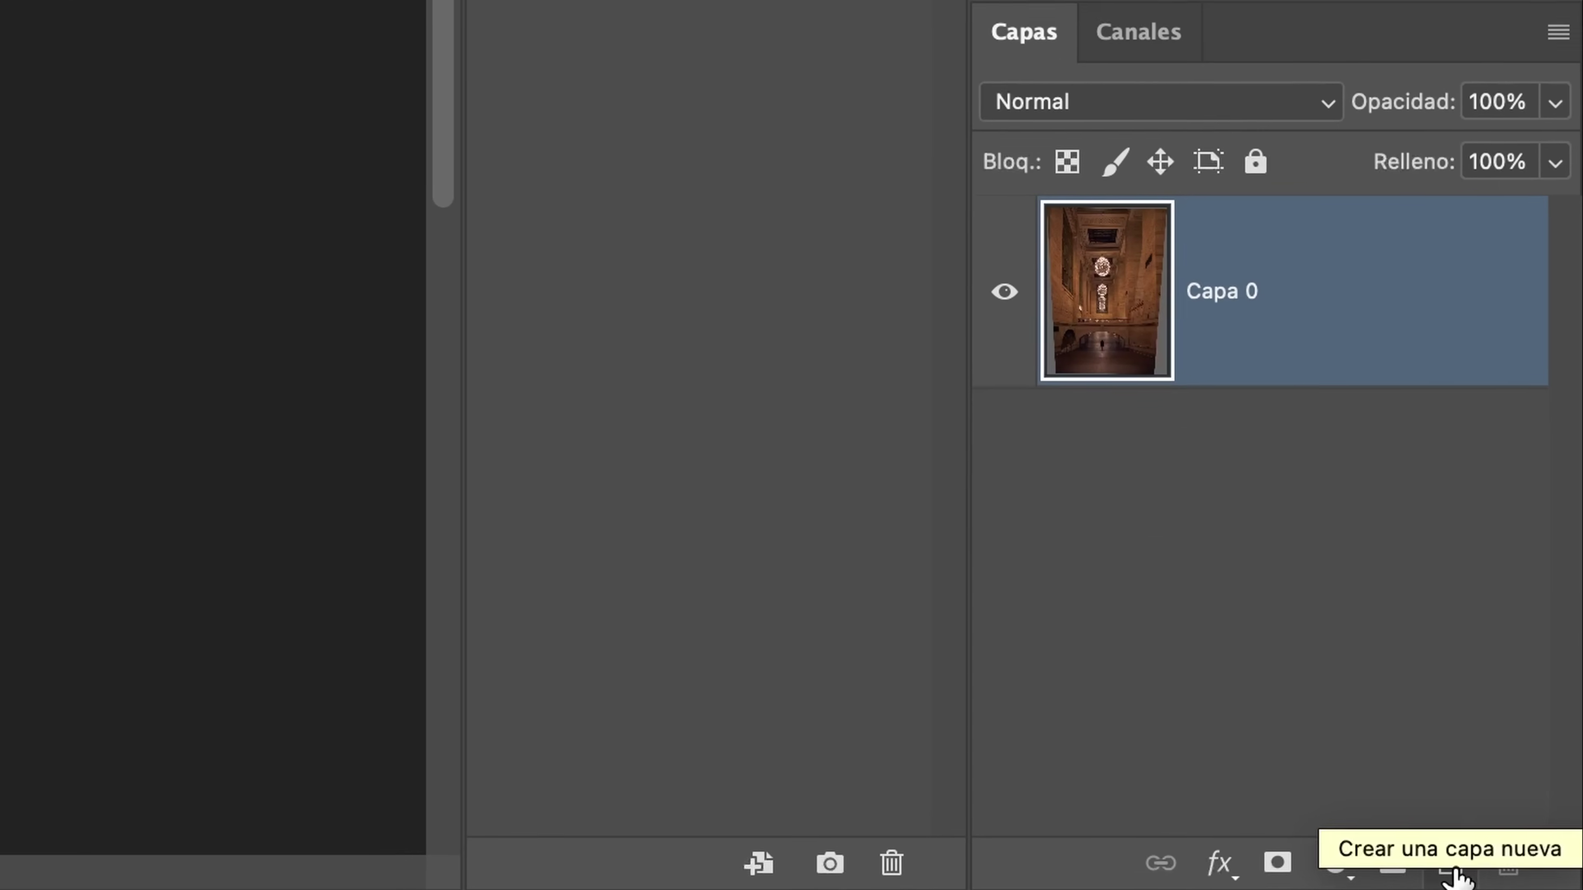
{"action": "left_click", "coordinate": [1532, 879]}
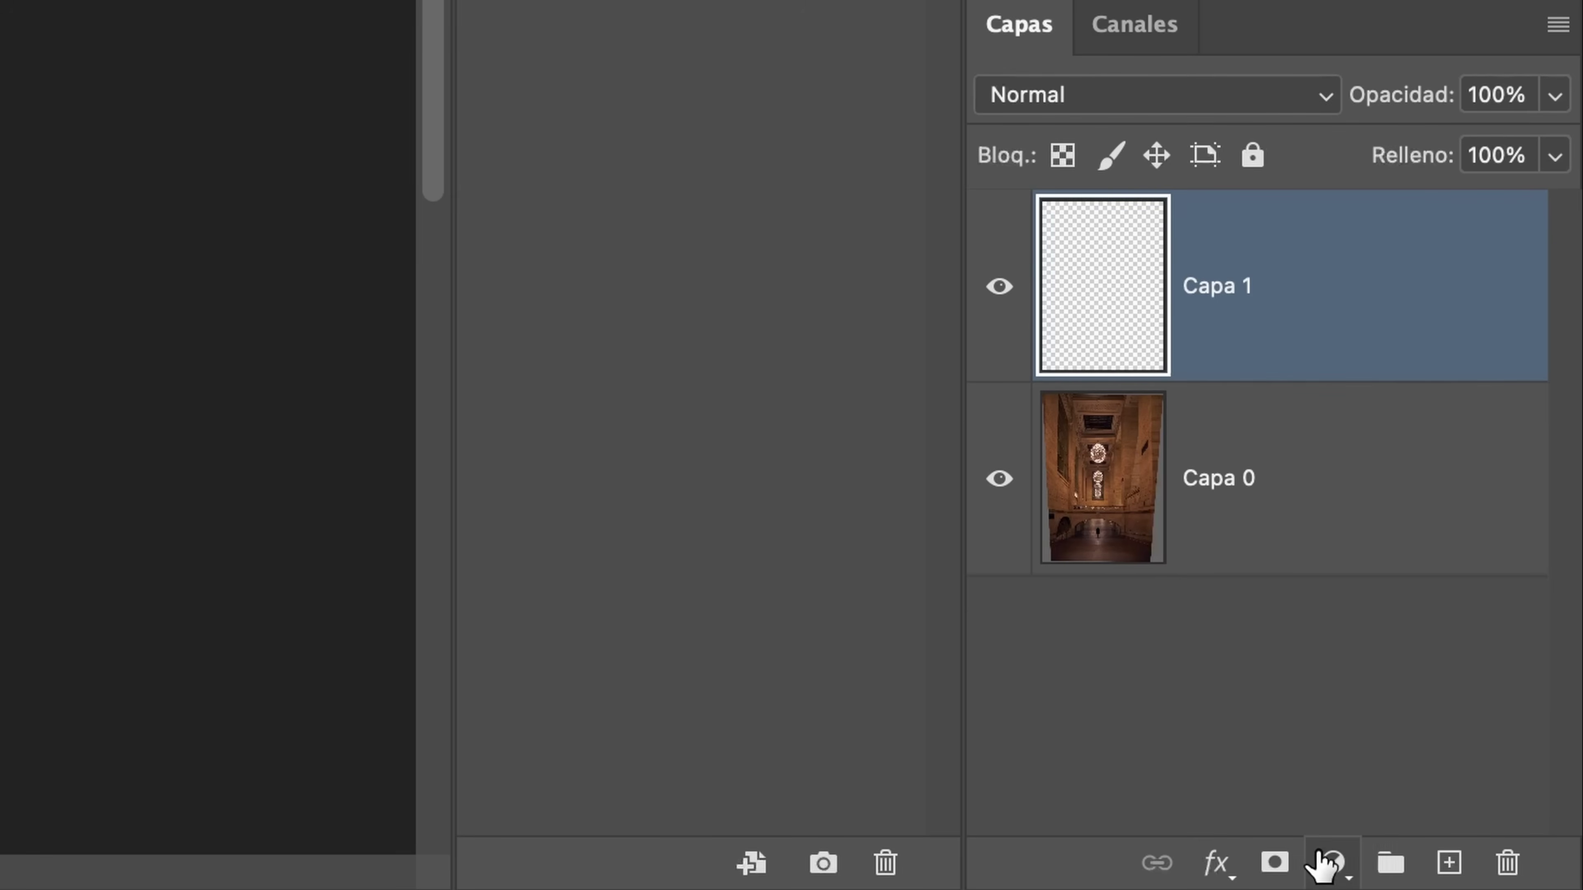
{"action": "left_click", "coordinate": [1334, 863]}
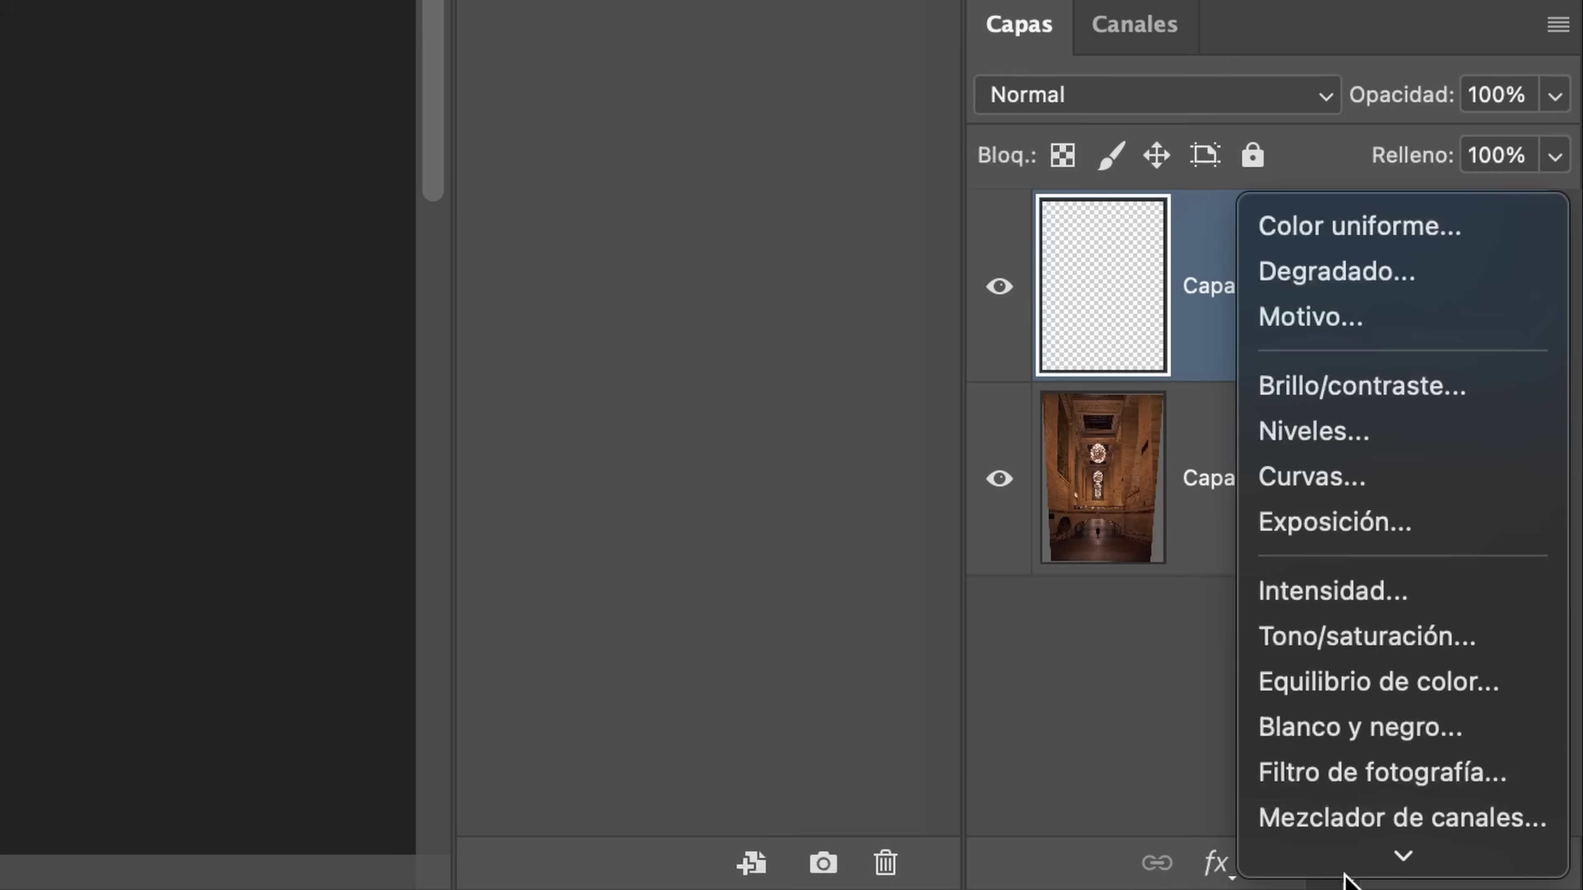
{"action": "mouse_move", "coordinate": [1346, 873]}
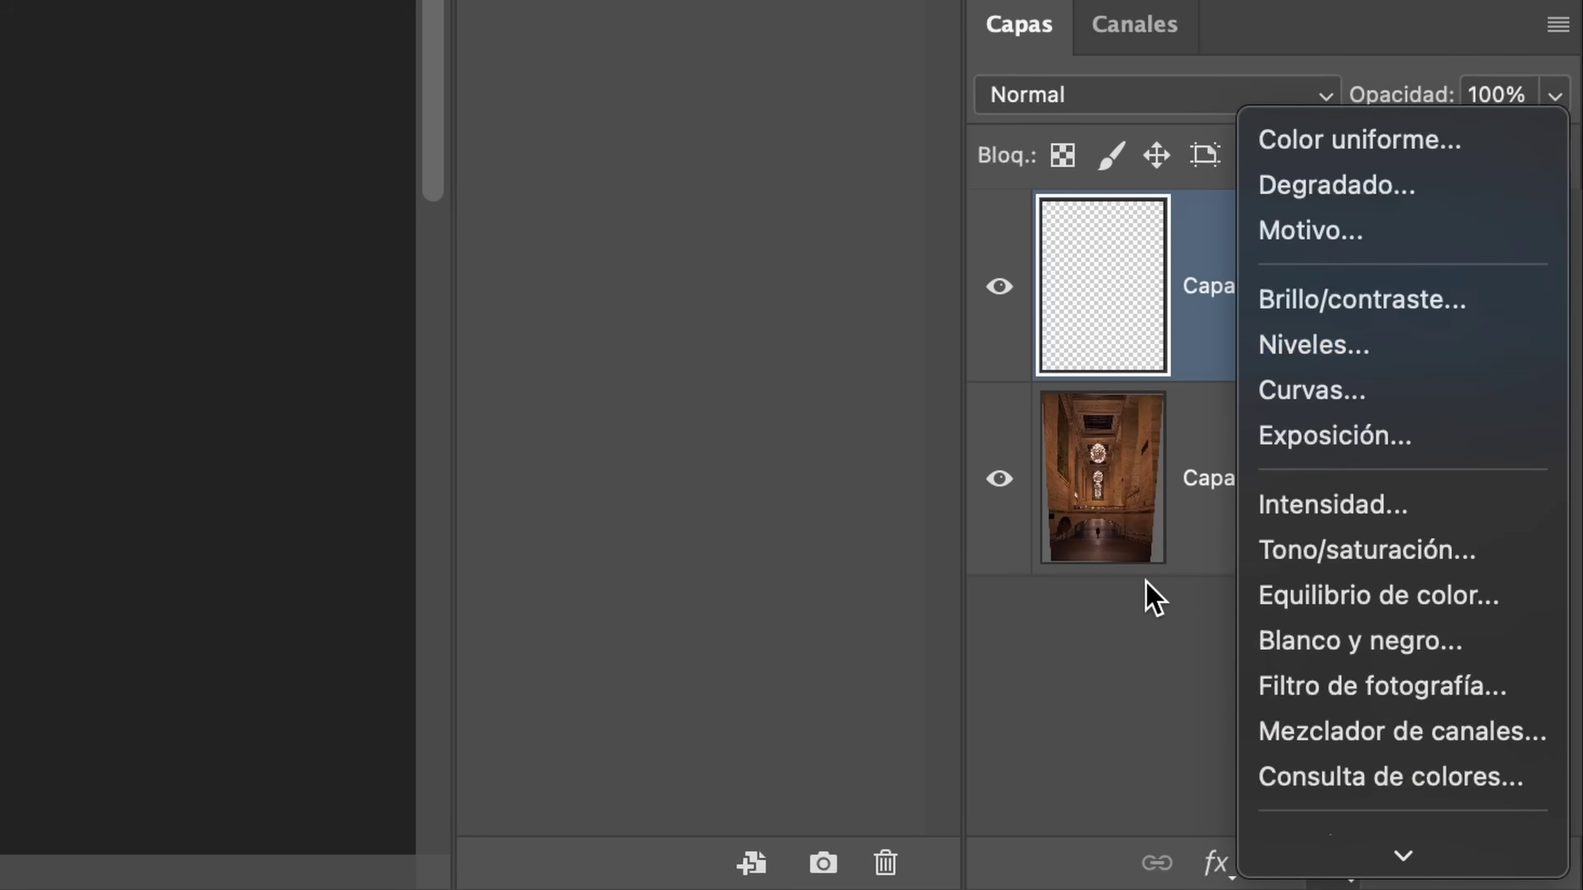
{"action": "left_click", "coordinate": [1130, 328]}
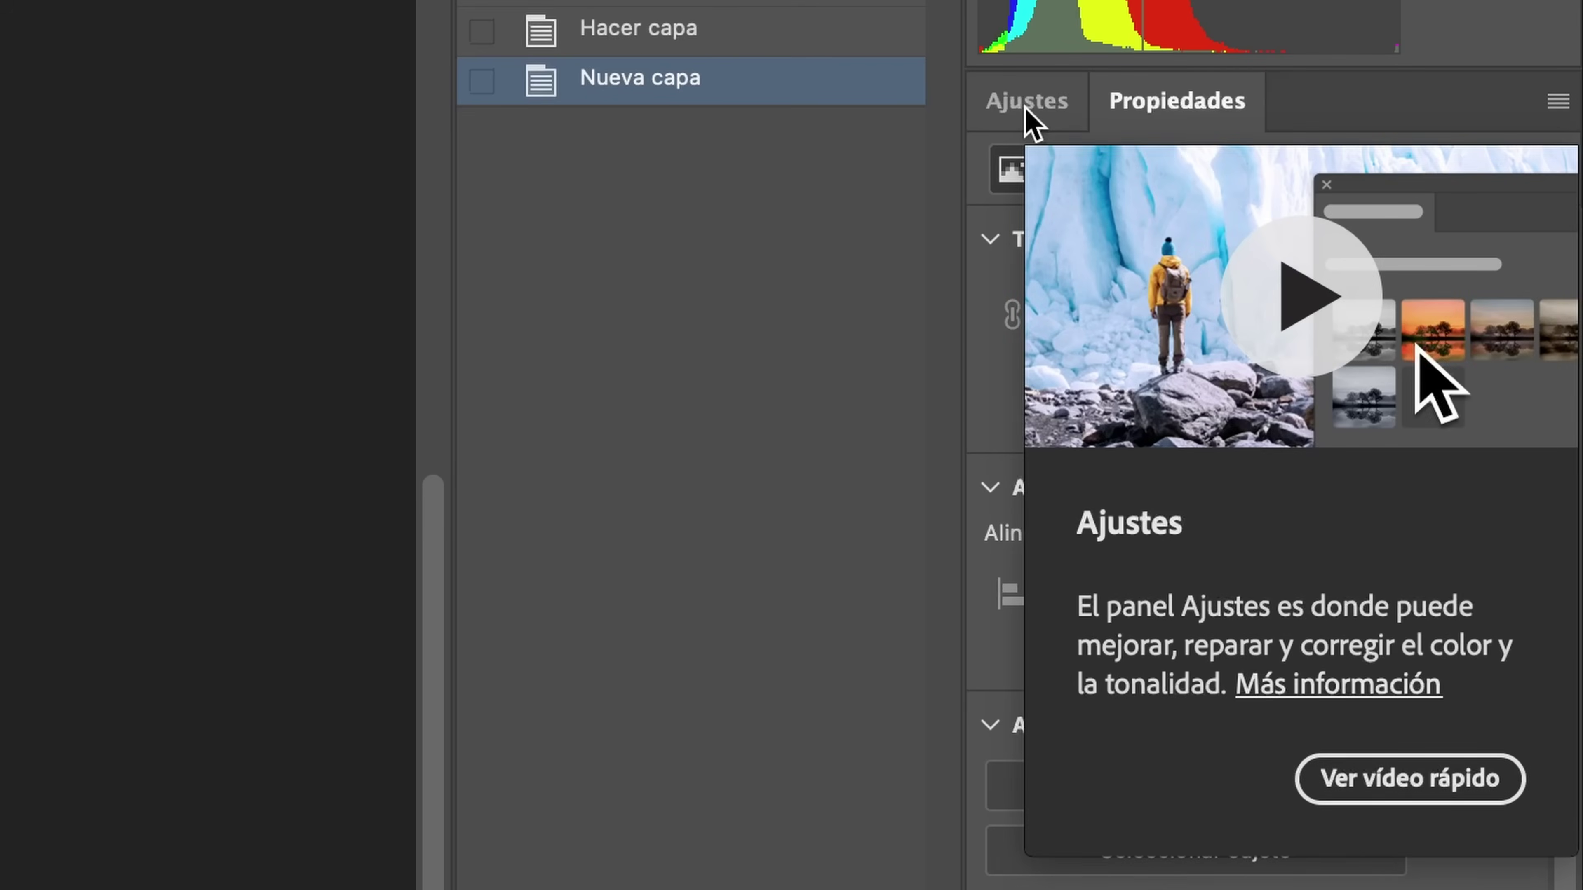
- Add a Tono/saturación adjustment layer above Capa 1 and select its adjustment thumbnail instead of the mask
{"action": "left_click", "coordinate": [1026, 109]}
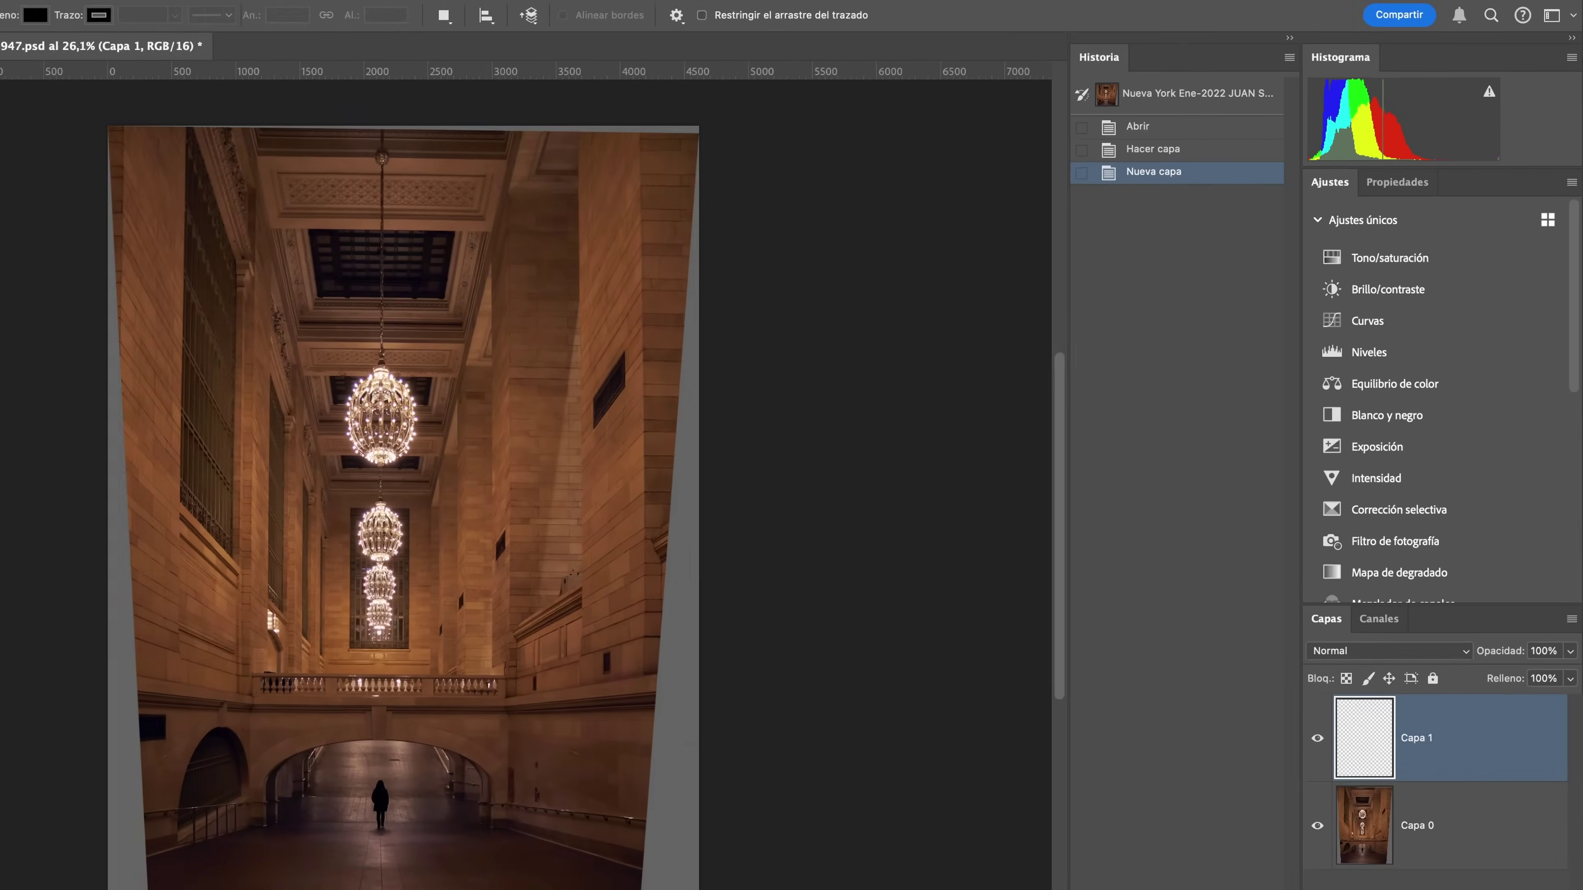
{"action": "left_click", "coordinate": [1494, 879]}
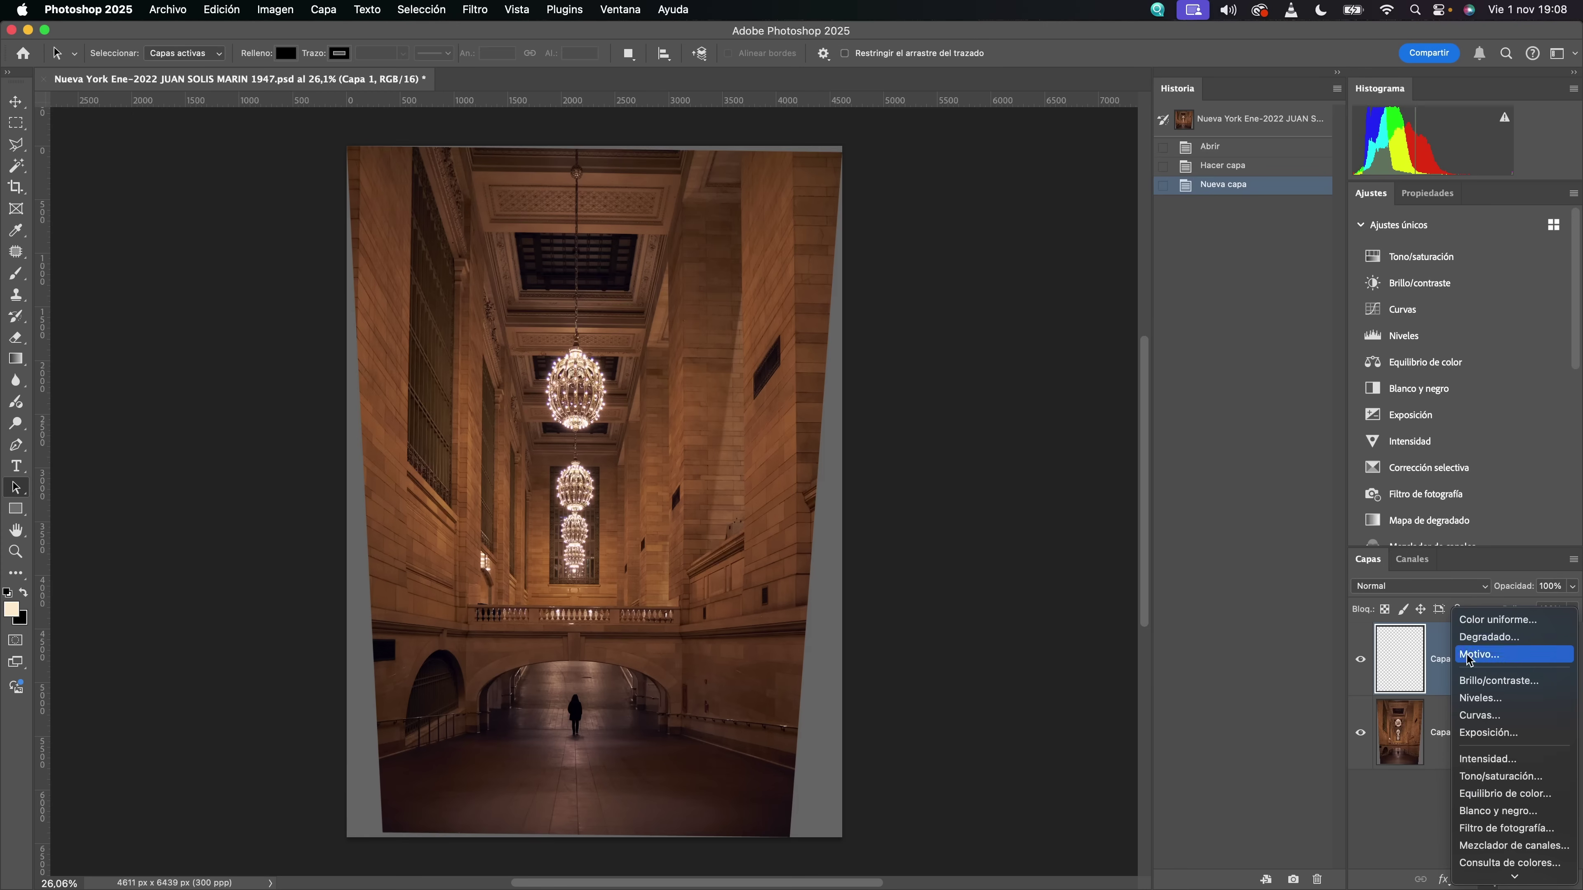
{"action": "left_click", "coordinate": [1414, 266]}
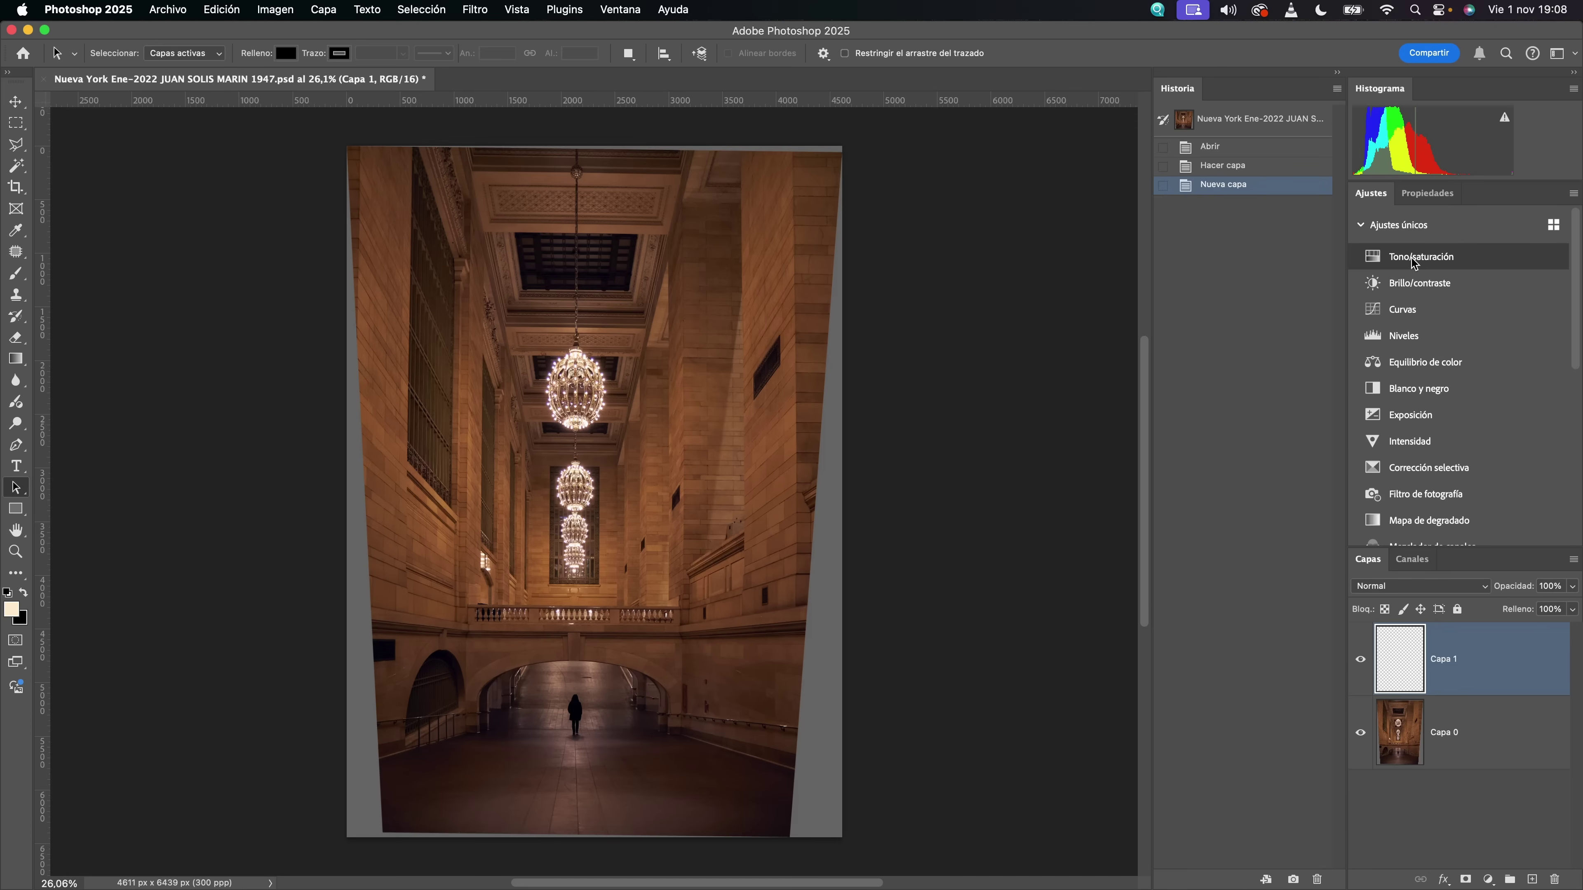
{"action": "left_click", "coordinate": [1414, 262]}
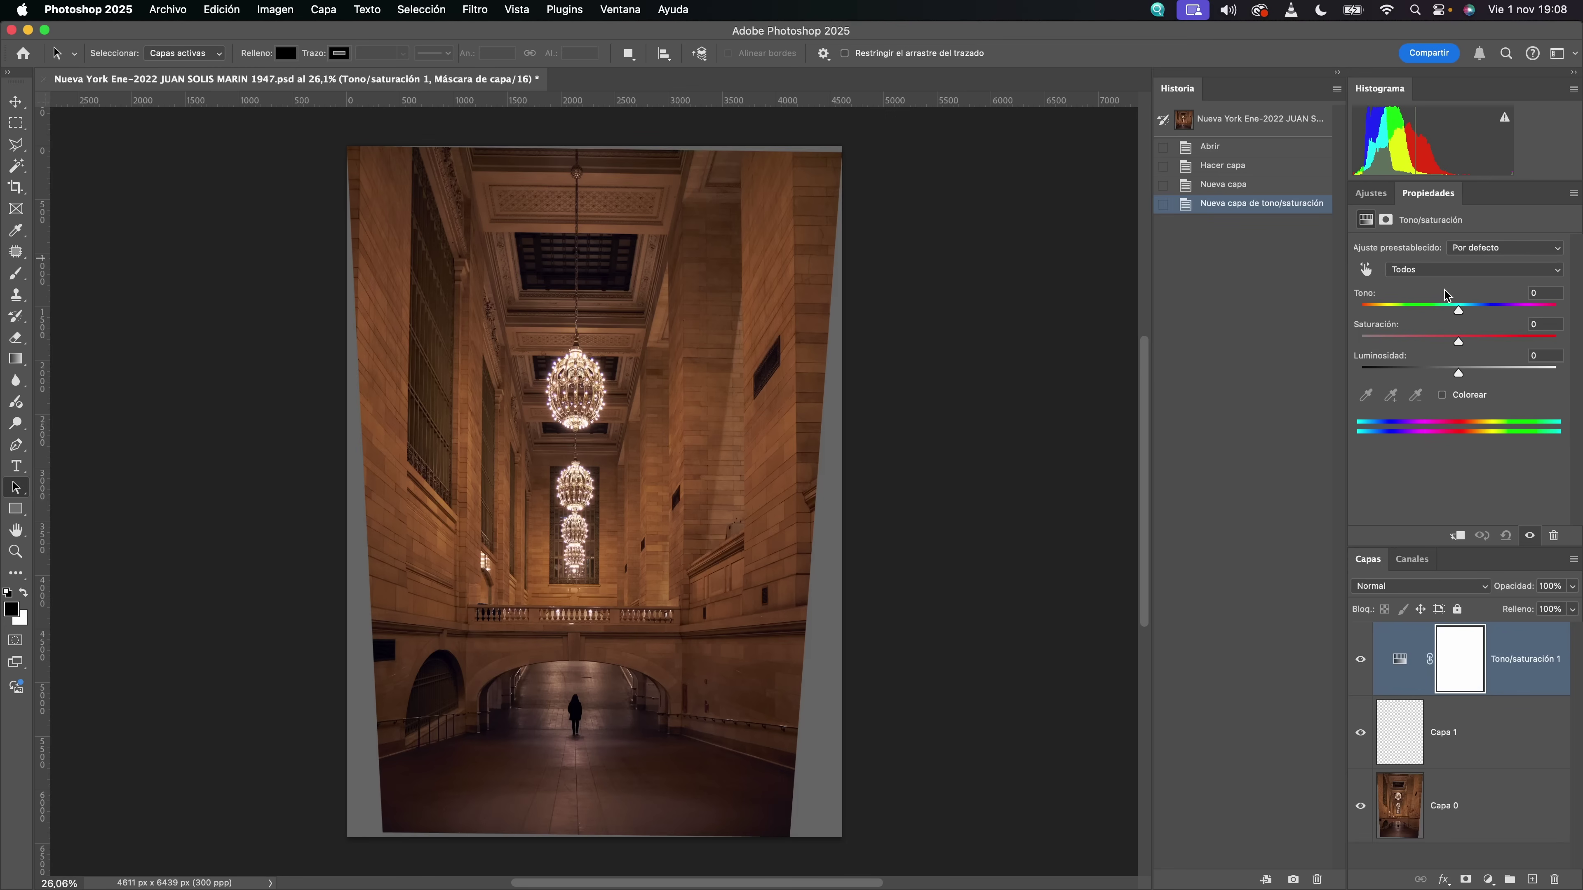
{"action": "left_click", "coordinate": [1401, 660]}
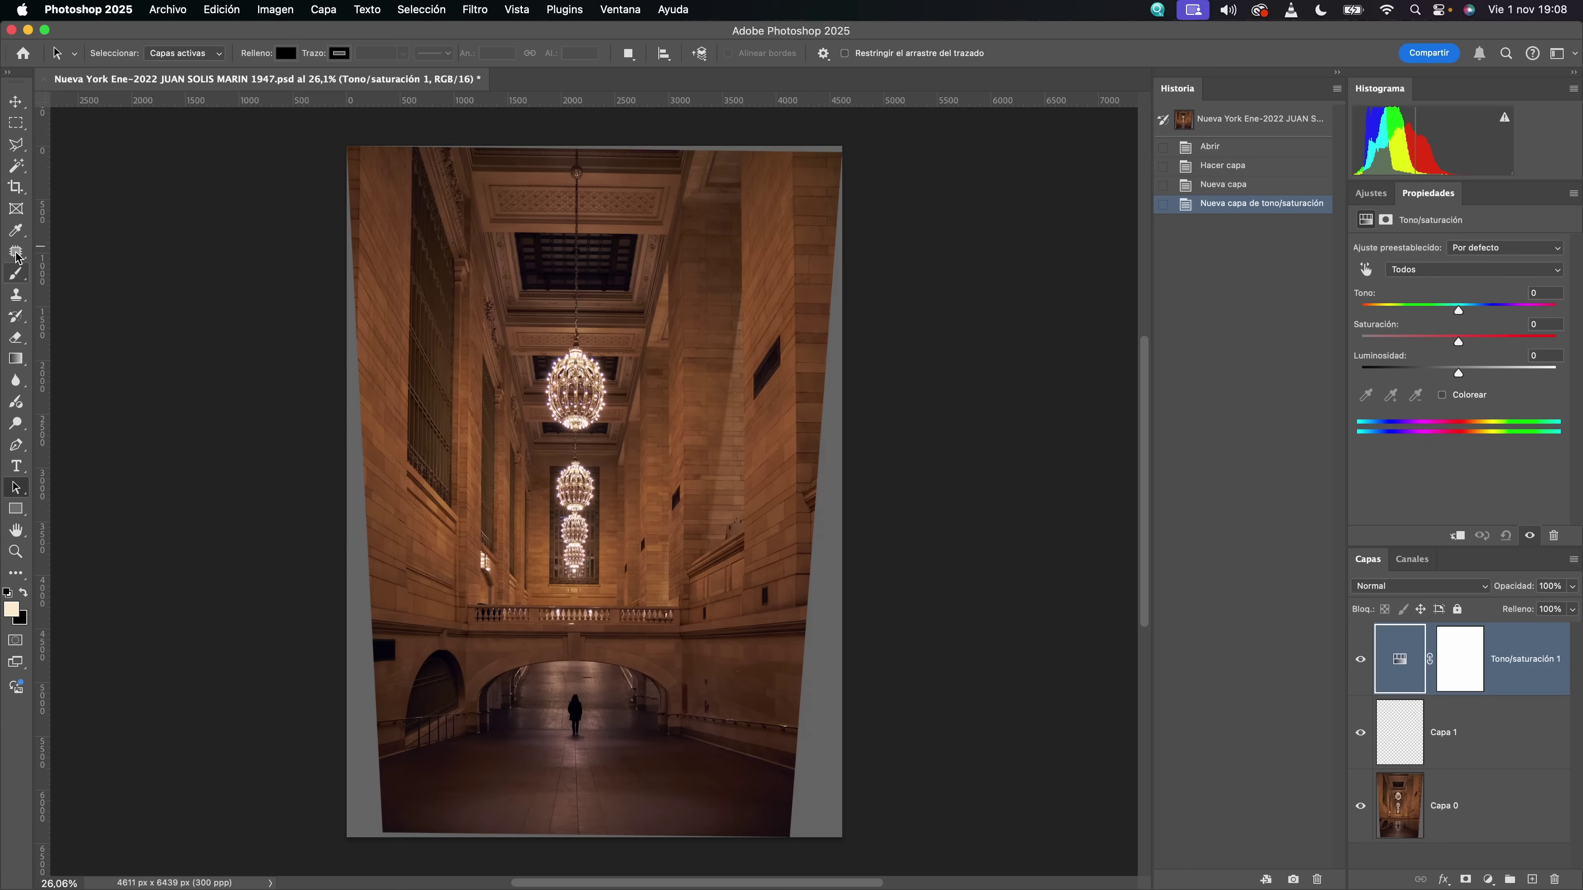
{"action": "left_click", "coordinate": [16, 189]}
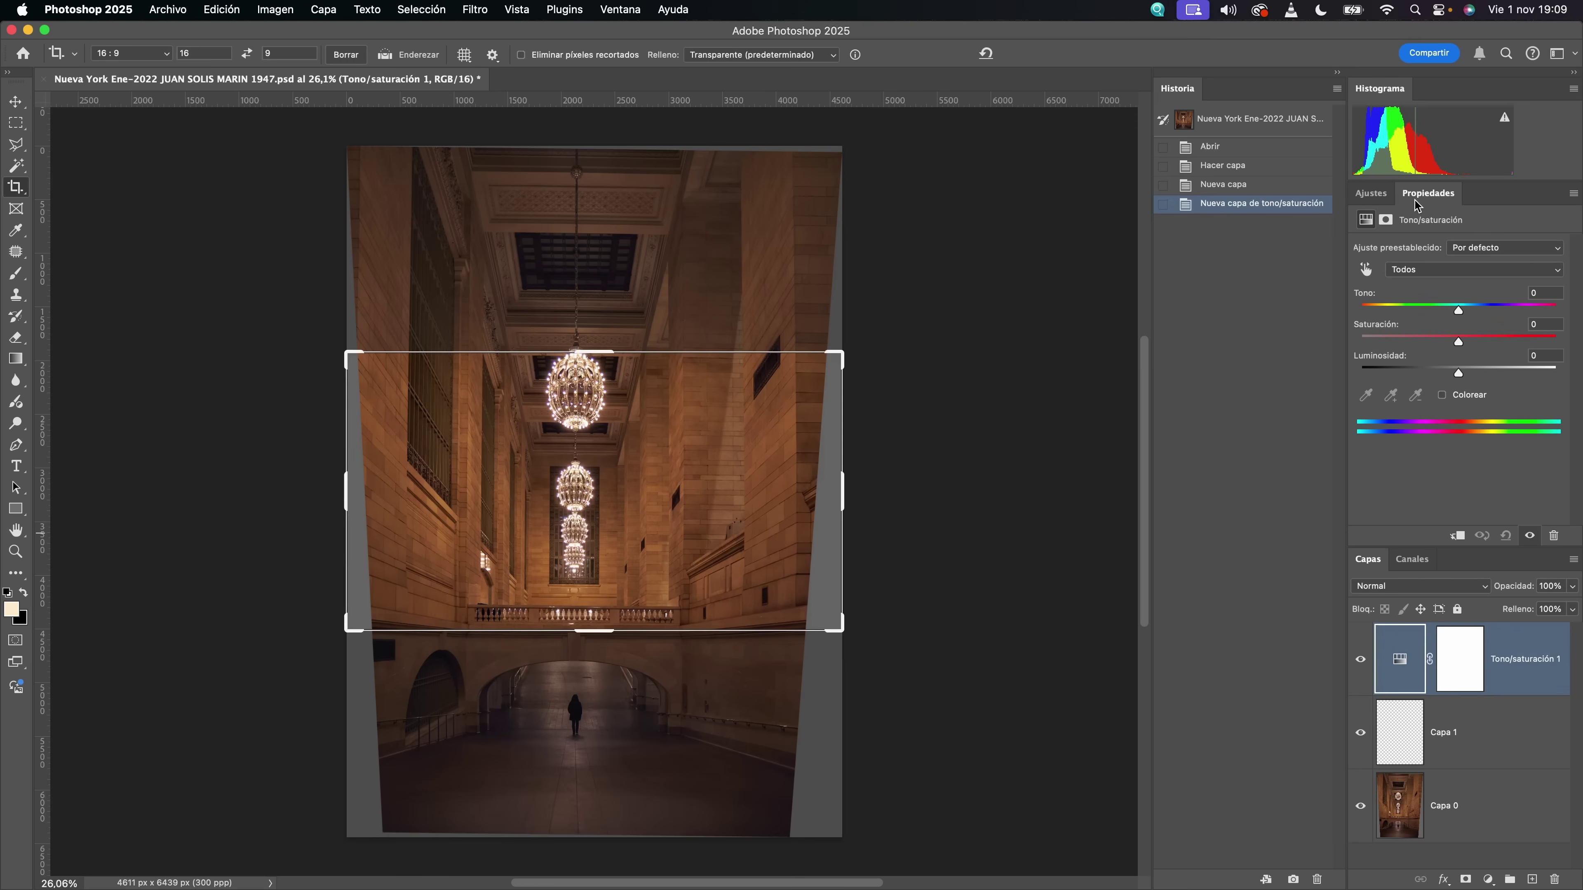
{"action": "left_click", "coordinate": [1371, 193]}
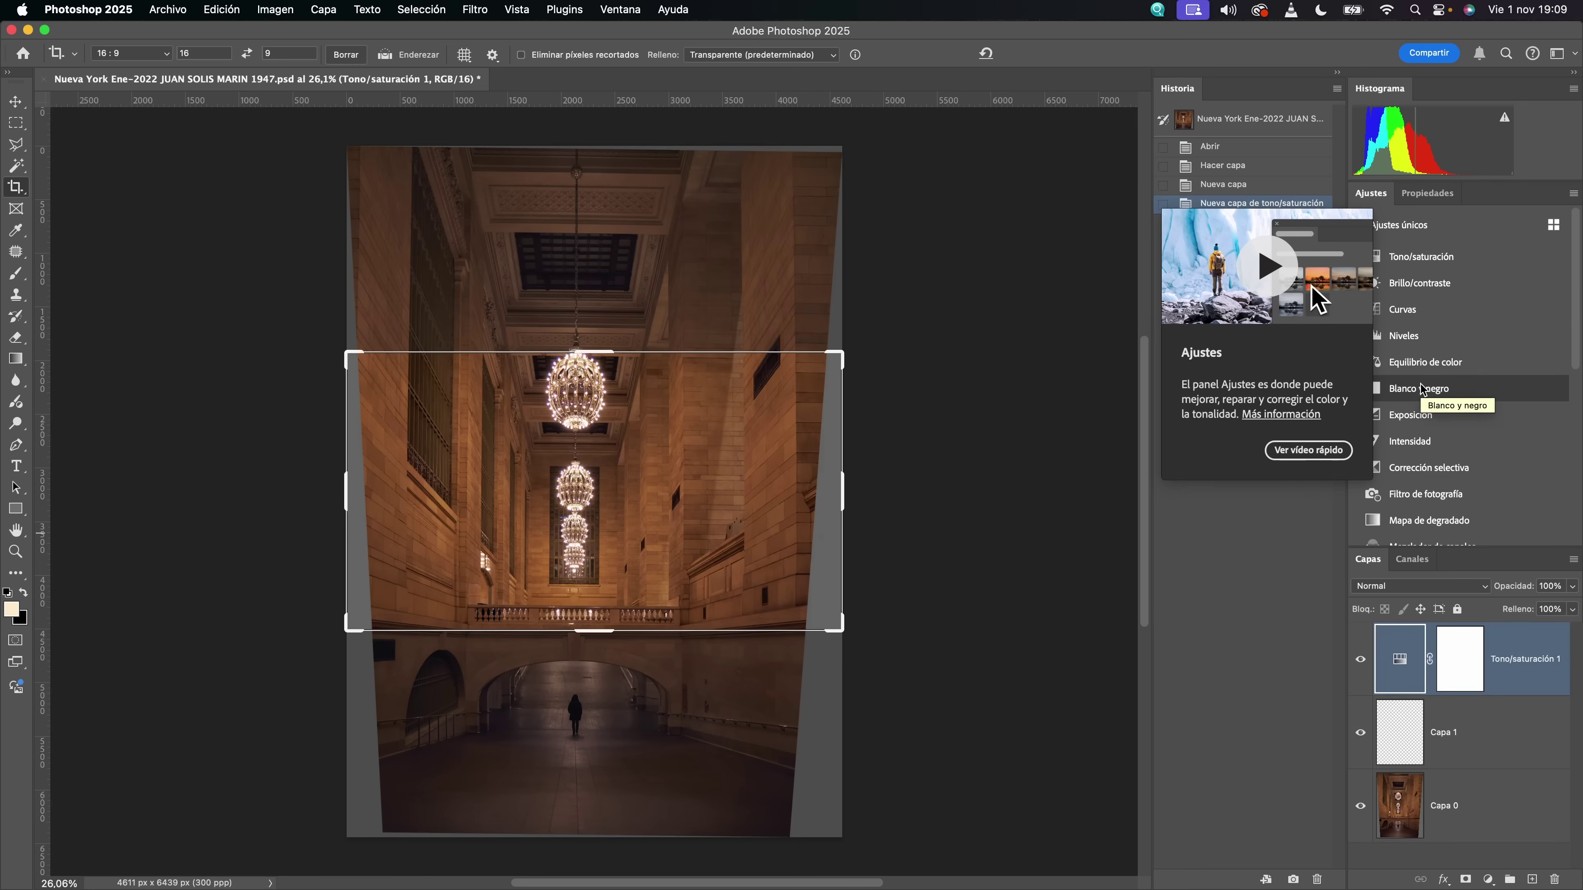
{"action": "left_click", "coordinate": [1420, 200]}
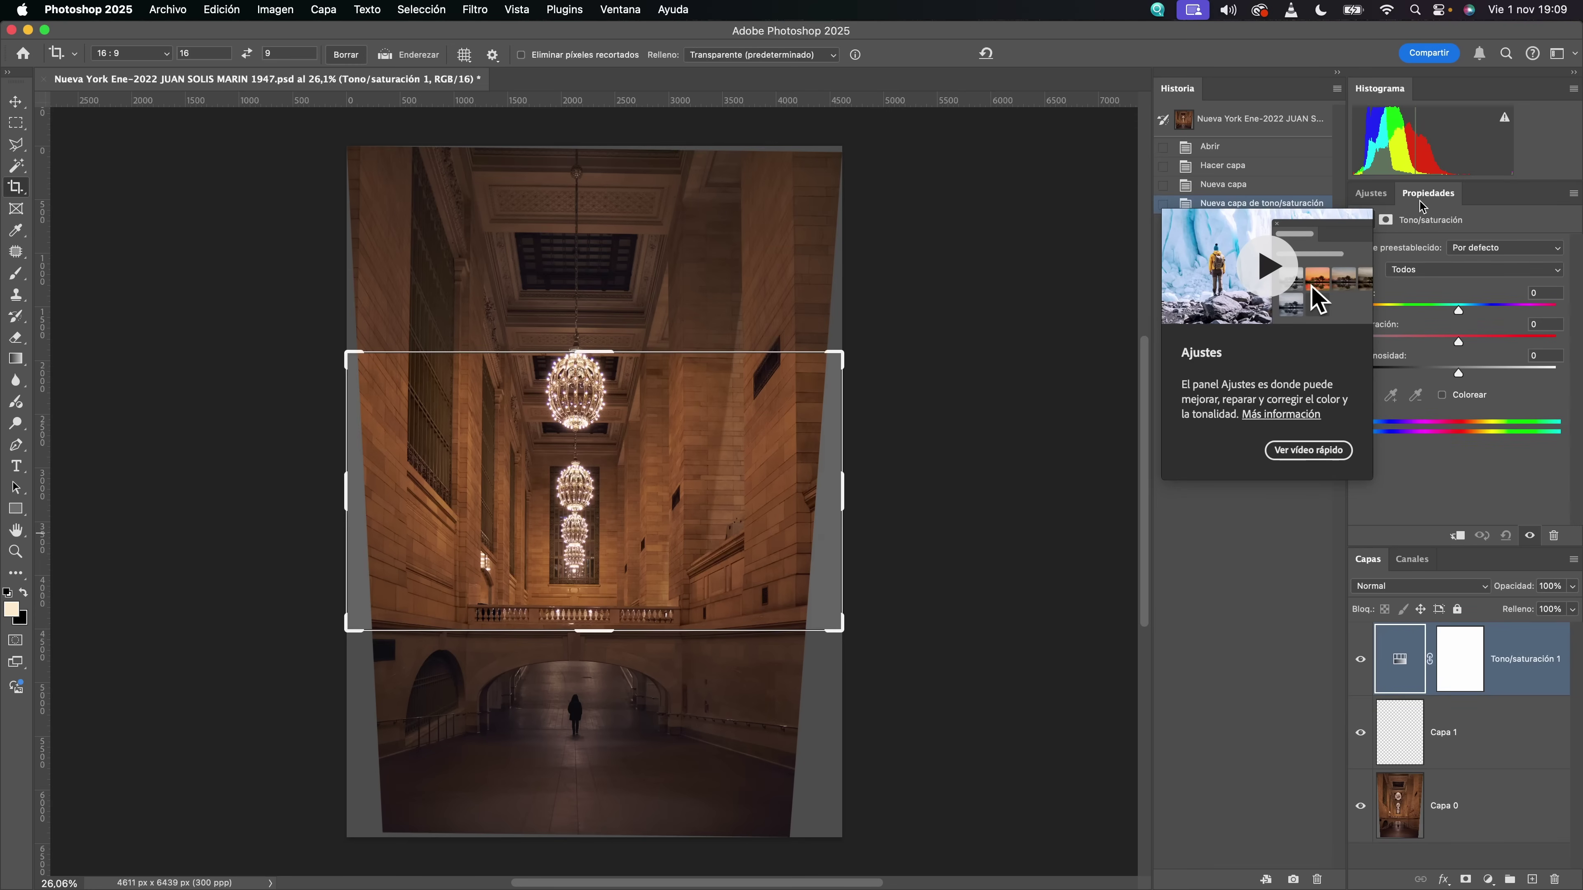
{"action": "left_click", "coordinate": [1408, 659]}
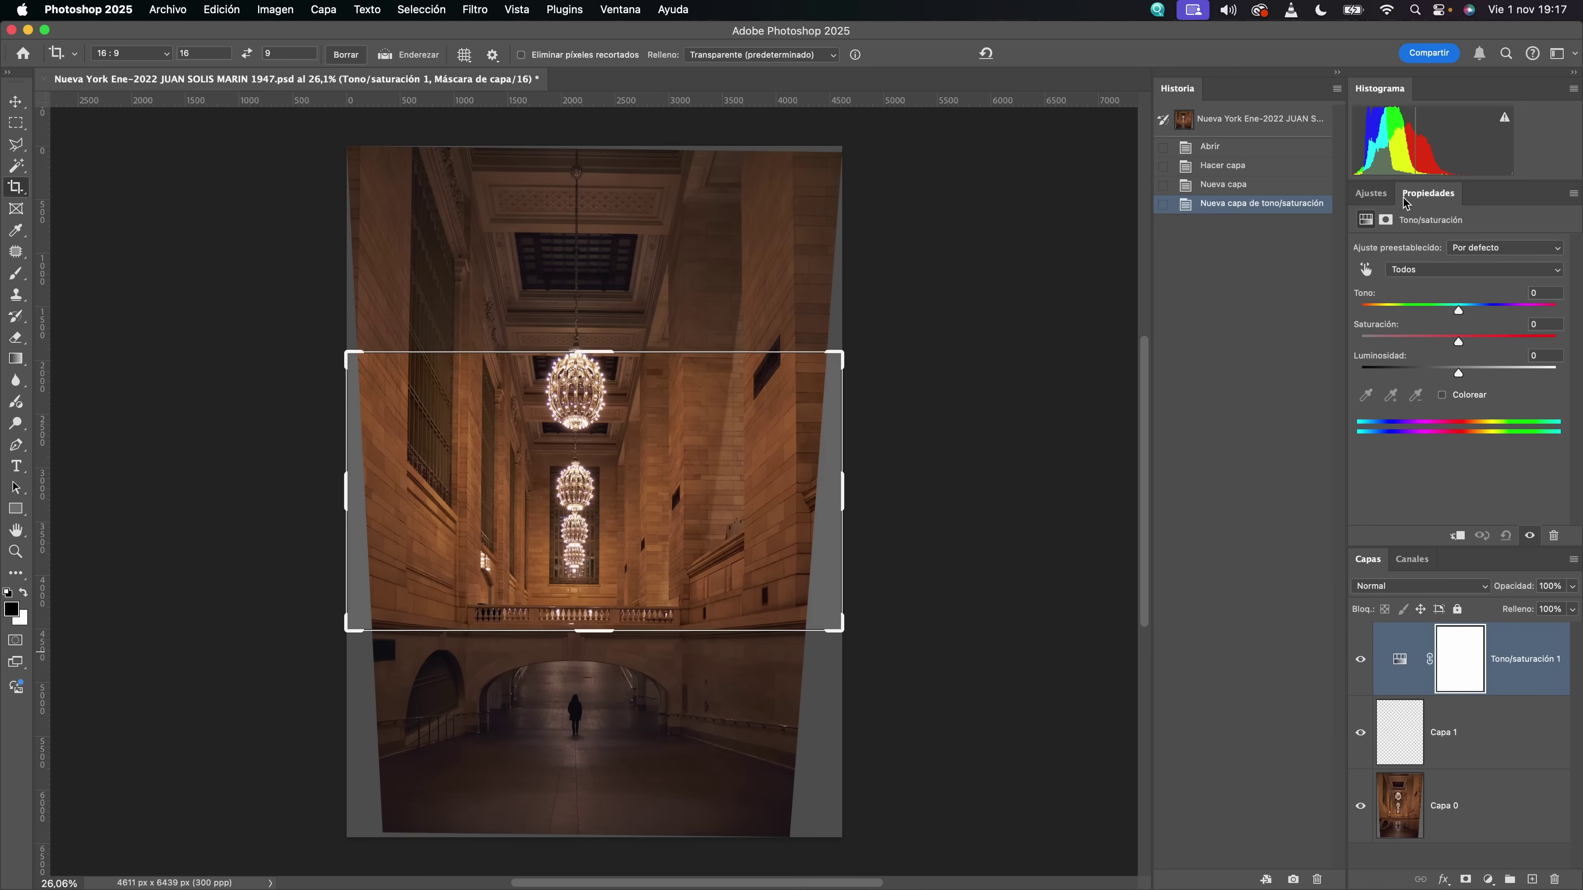
- Add an Exposición adjustment layer on top of the stack and lower its exposure to -3,98
{"action": "left_click", "coordinate": [1377, 198]}
{"action": "left_click", "coordinate": [1432, 416]}
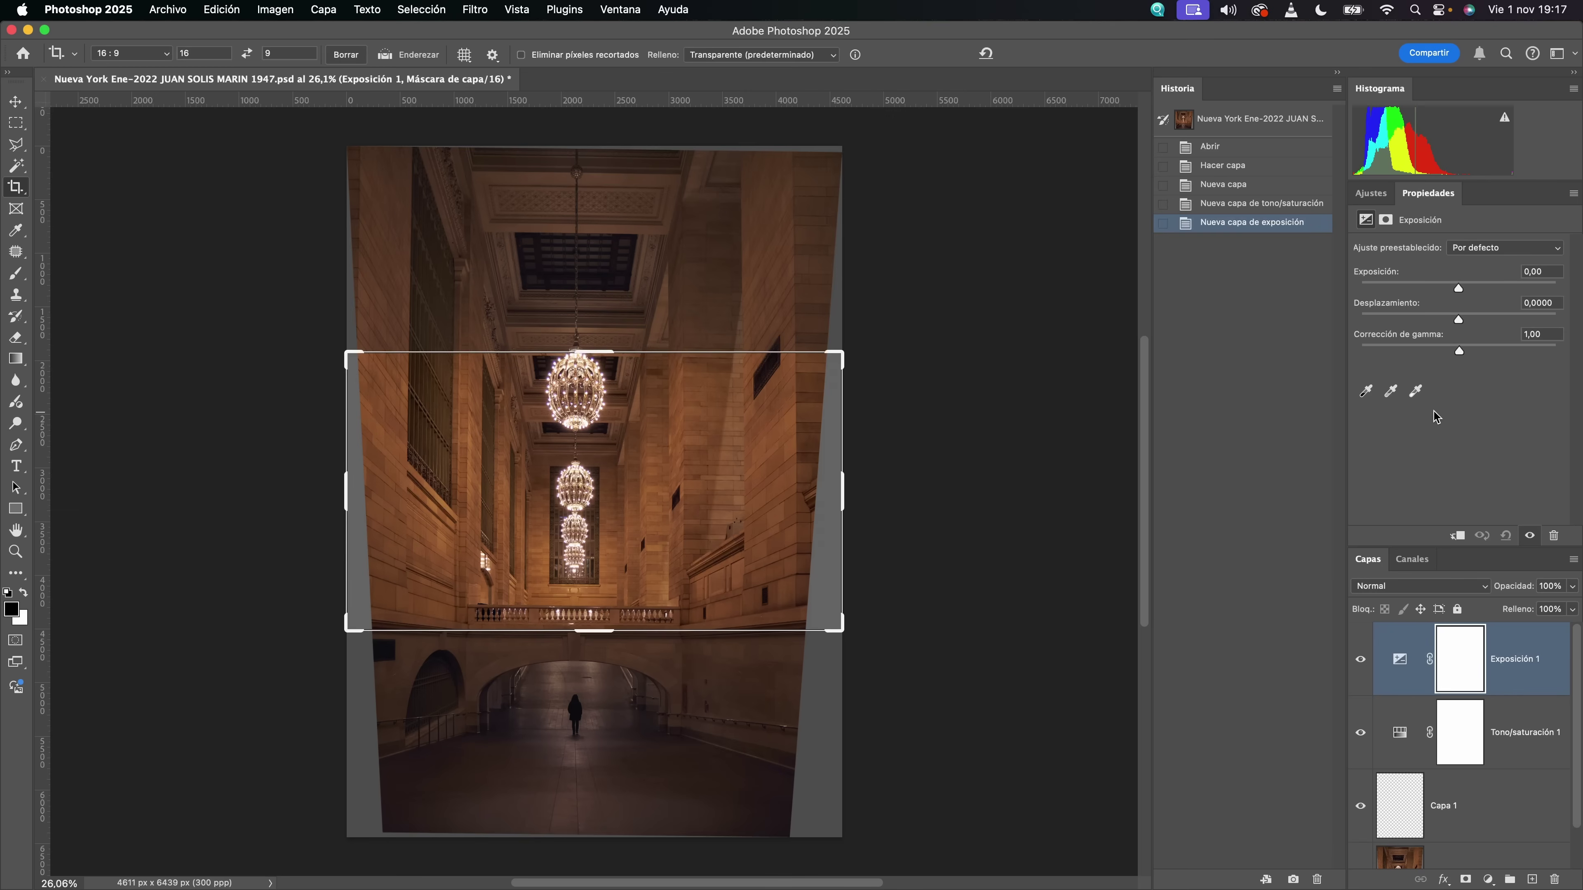
{"action": "left_click_drag", "start_coordinate": [1458, 289], "coordinate": [1409, 287]}
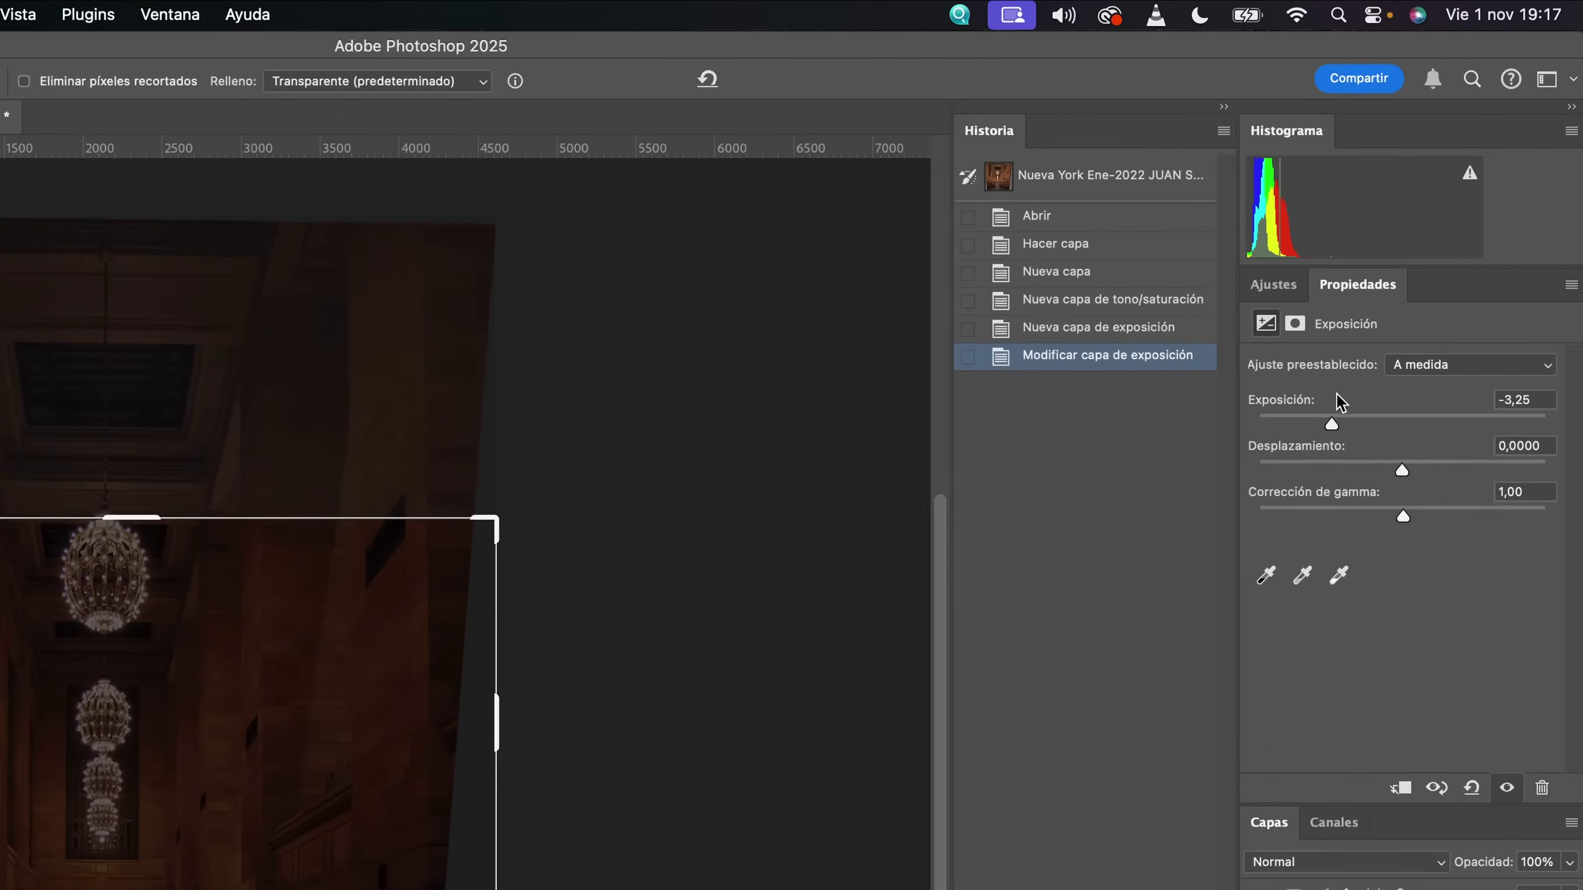
{"action": "left_click_drag", "start_coordinate": [1410, 288], "coordinate": [1399, 288]}
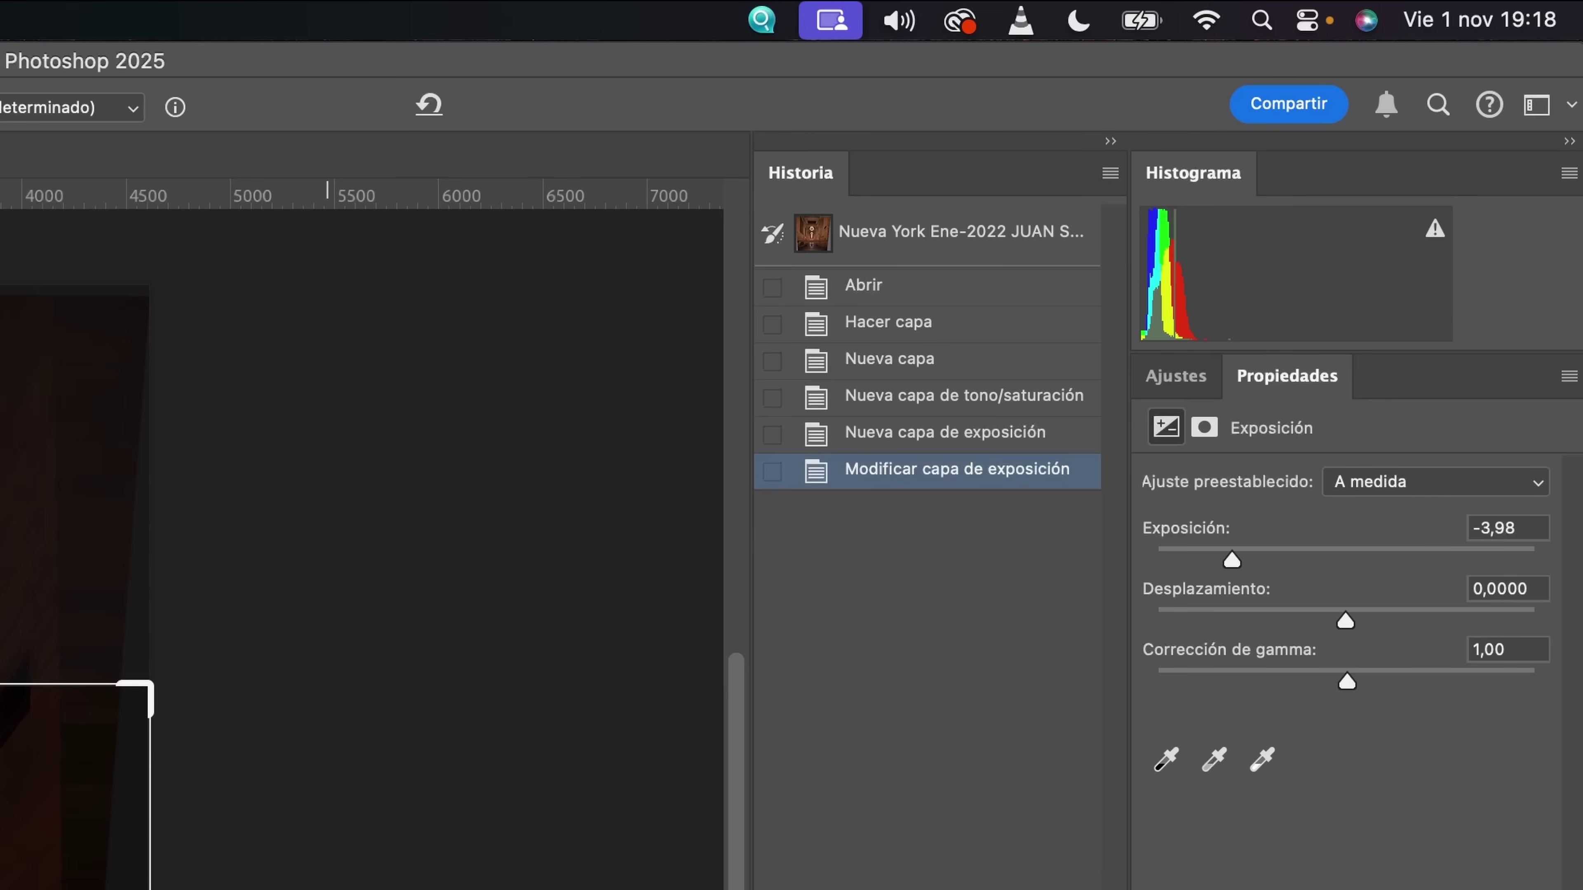
- Undo the exposure changes, compare the edited and opened history states, and revert the document to the Abrir state
{"action": "key", "text": "super+z"}
{"action": "key", "text": "super+z"}
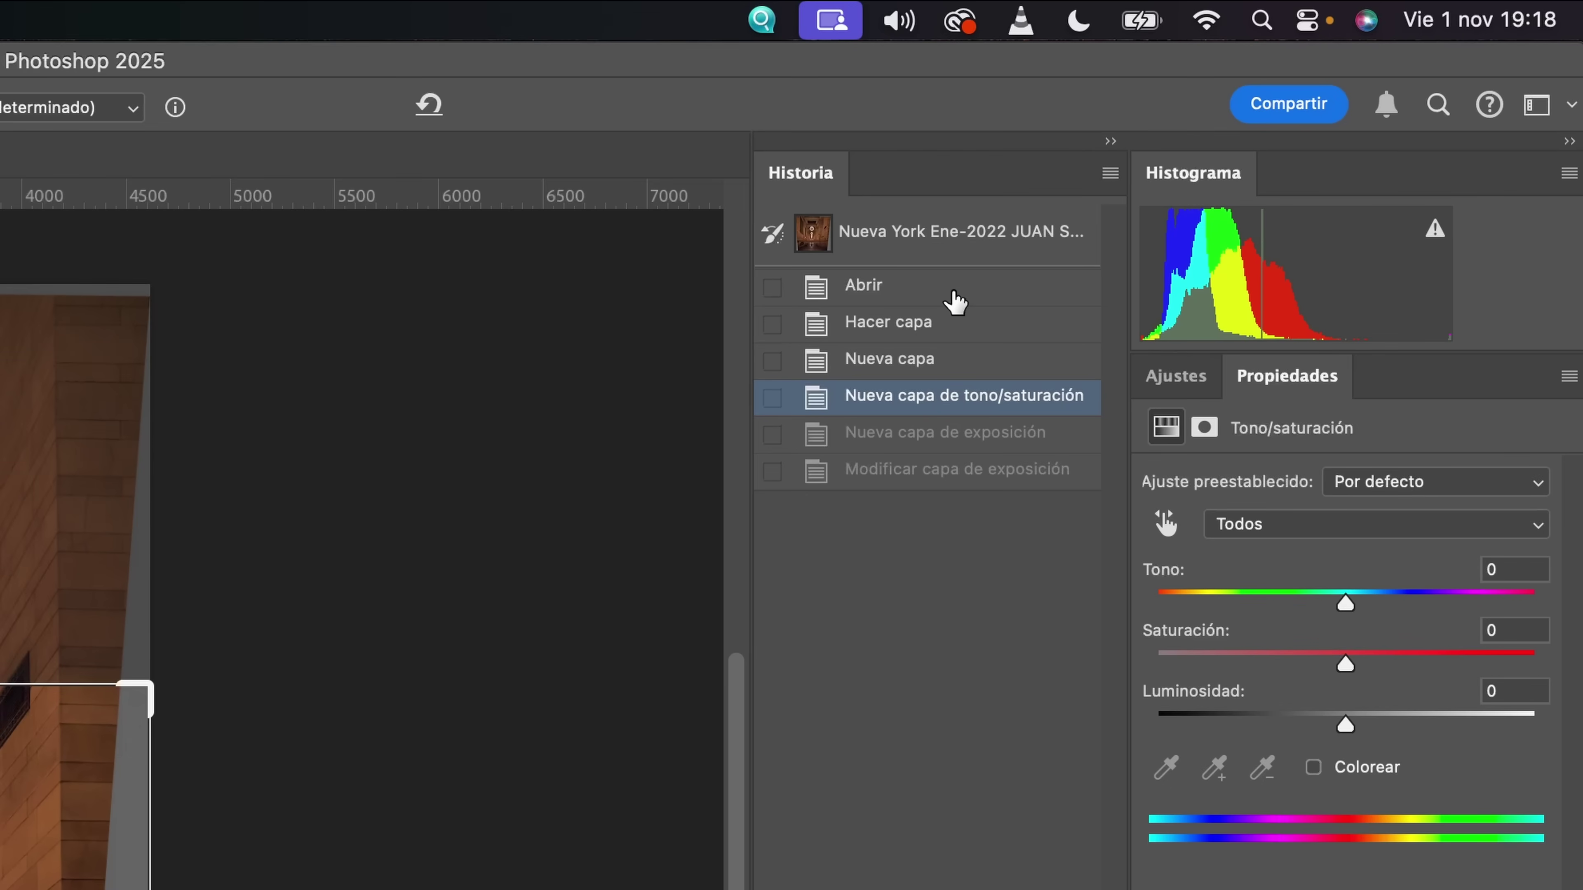
{"action": "left_click", "coordinate": [953, 298]}
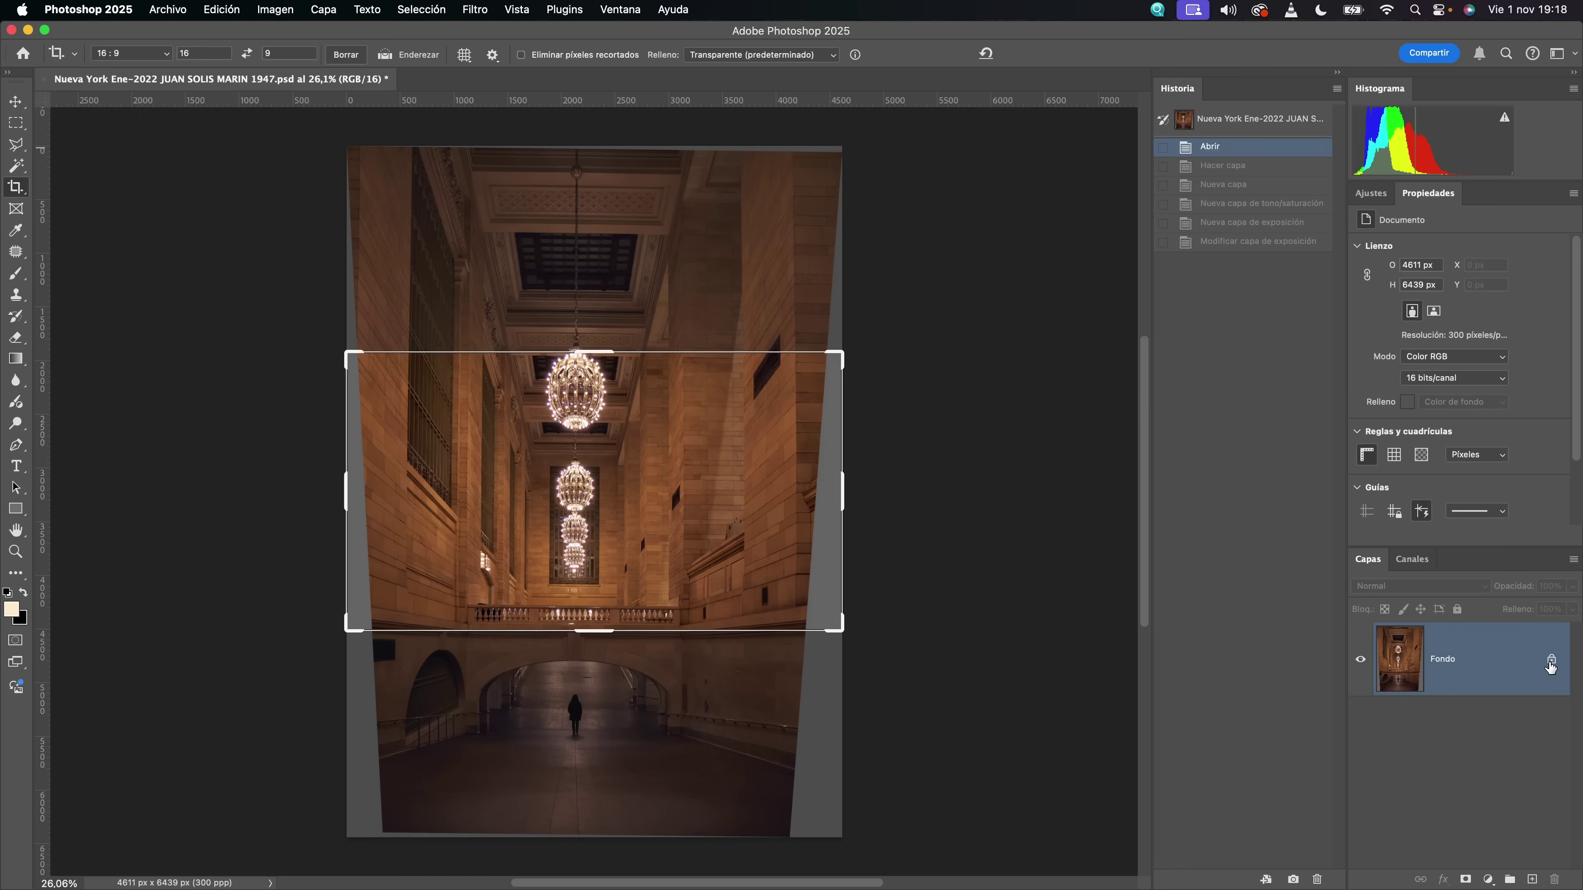
{"action": "left_click", "coordinate": [1220, 243]}
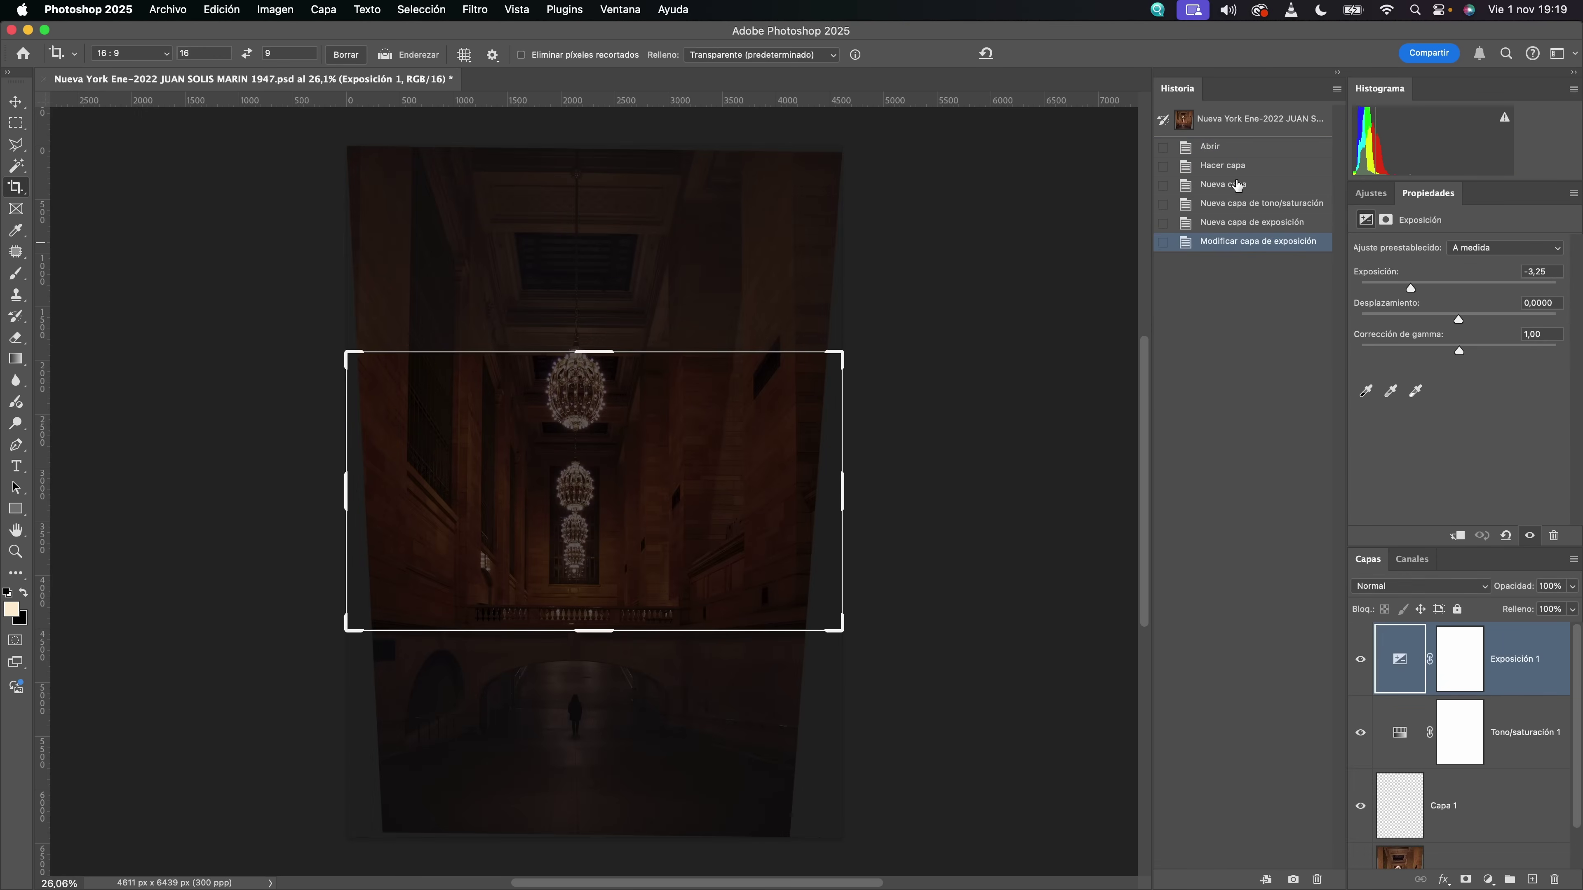
{"action": "left_click", "coordinate": [1237, 153]}
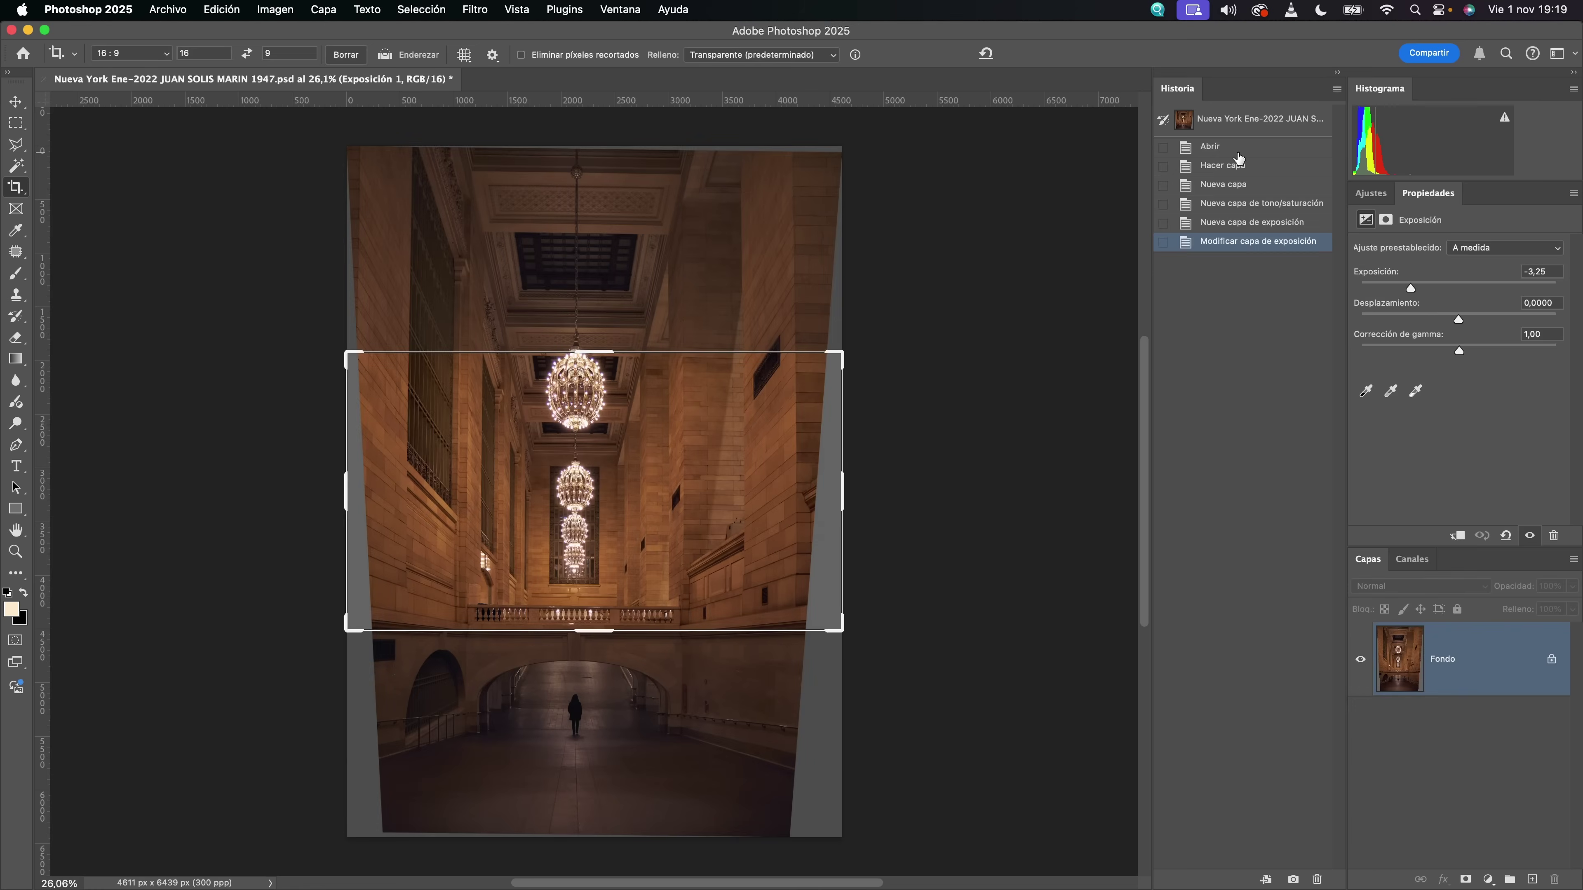
- Add a Tono/saturación adjustment layer directly above the Fondo layer and show its properties
{"action": "left_click", "coordinate": [1378, 196]}
{"action": "left_click", "coordinate": [1391, 262]}
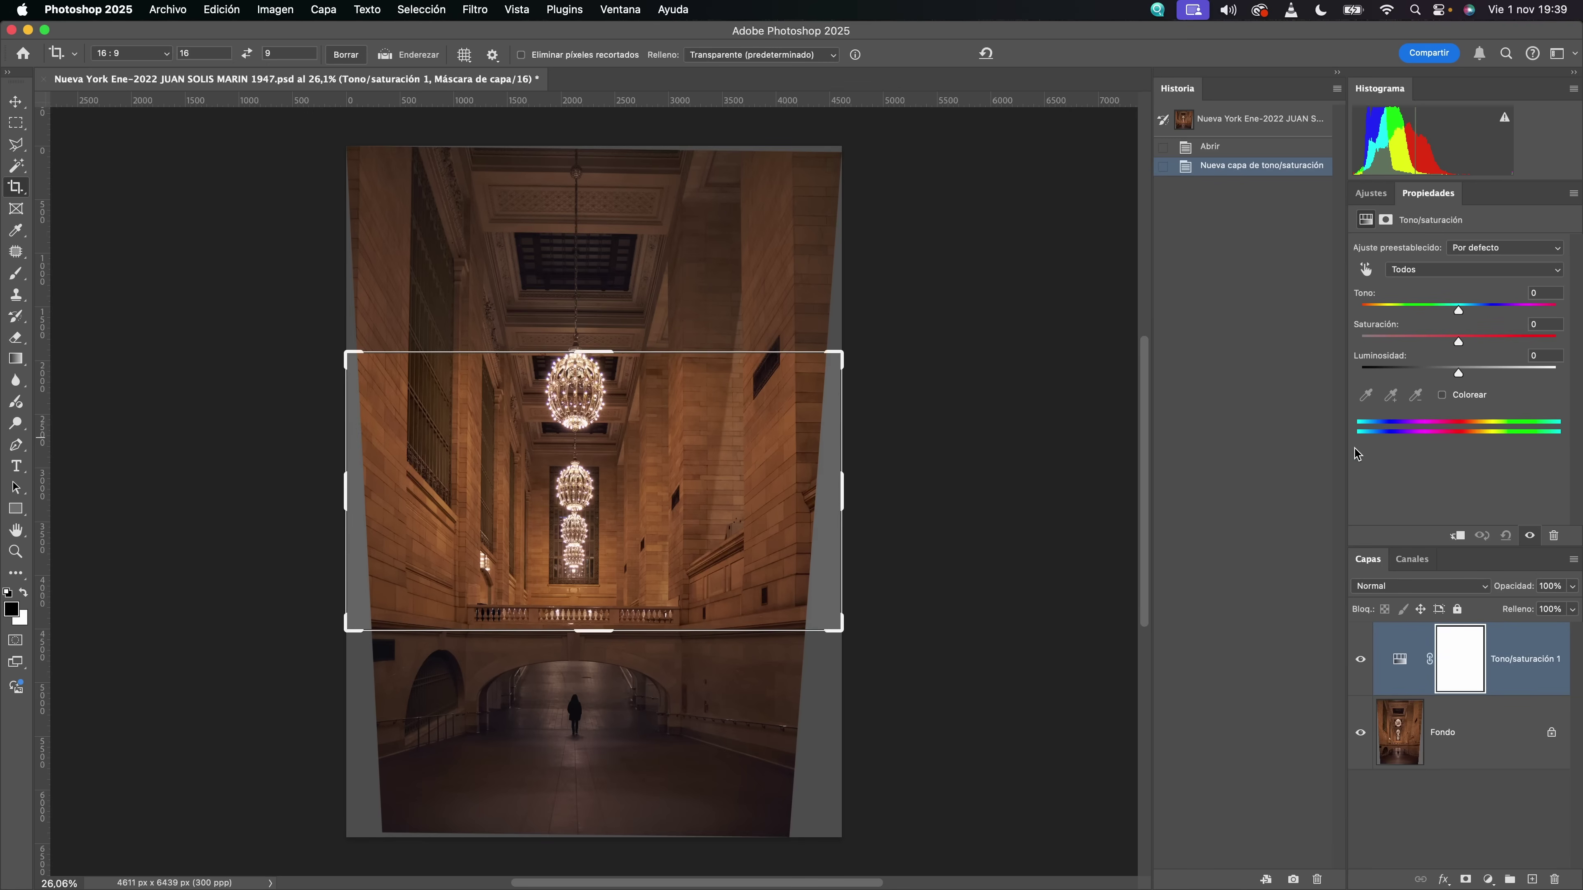
{"action": "left_click", "coordinate": [1374, 198]}
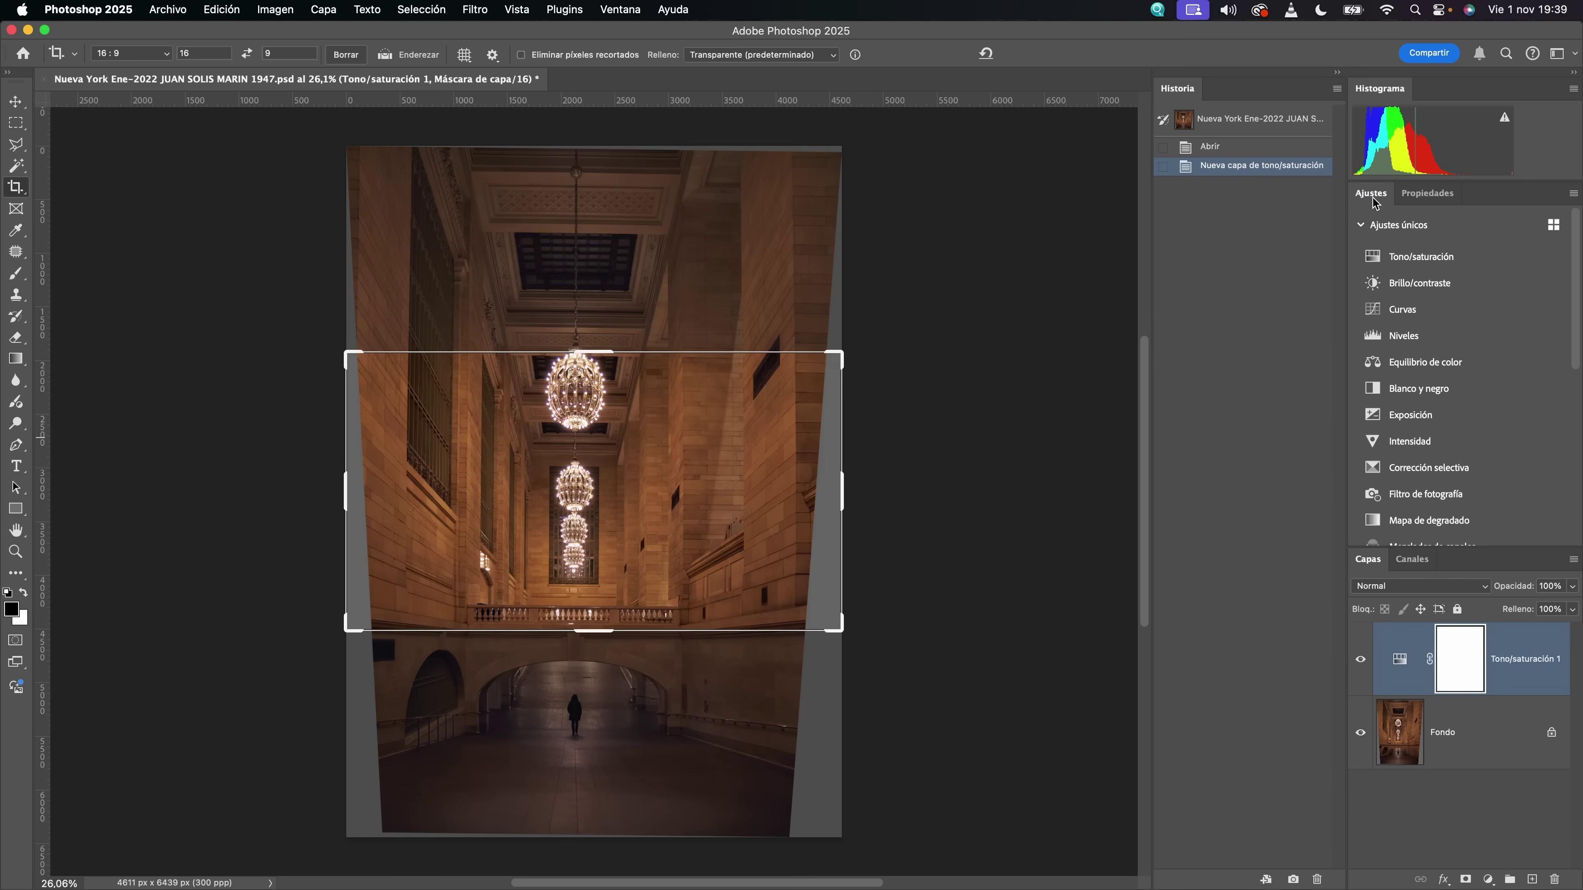
{"action": "left_click", "coordinate": [1427, 198]}
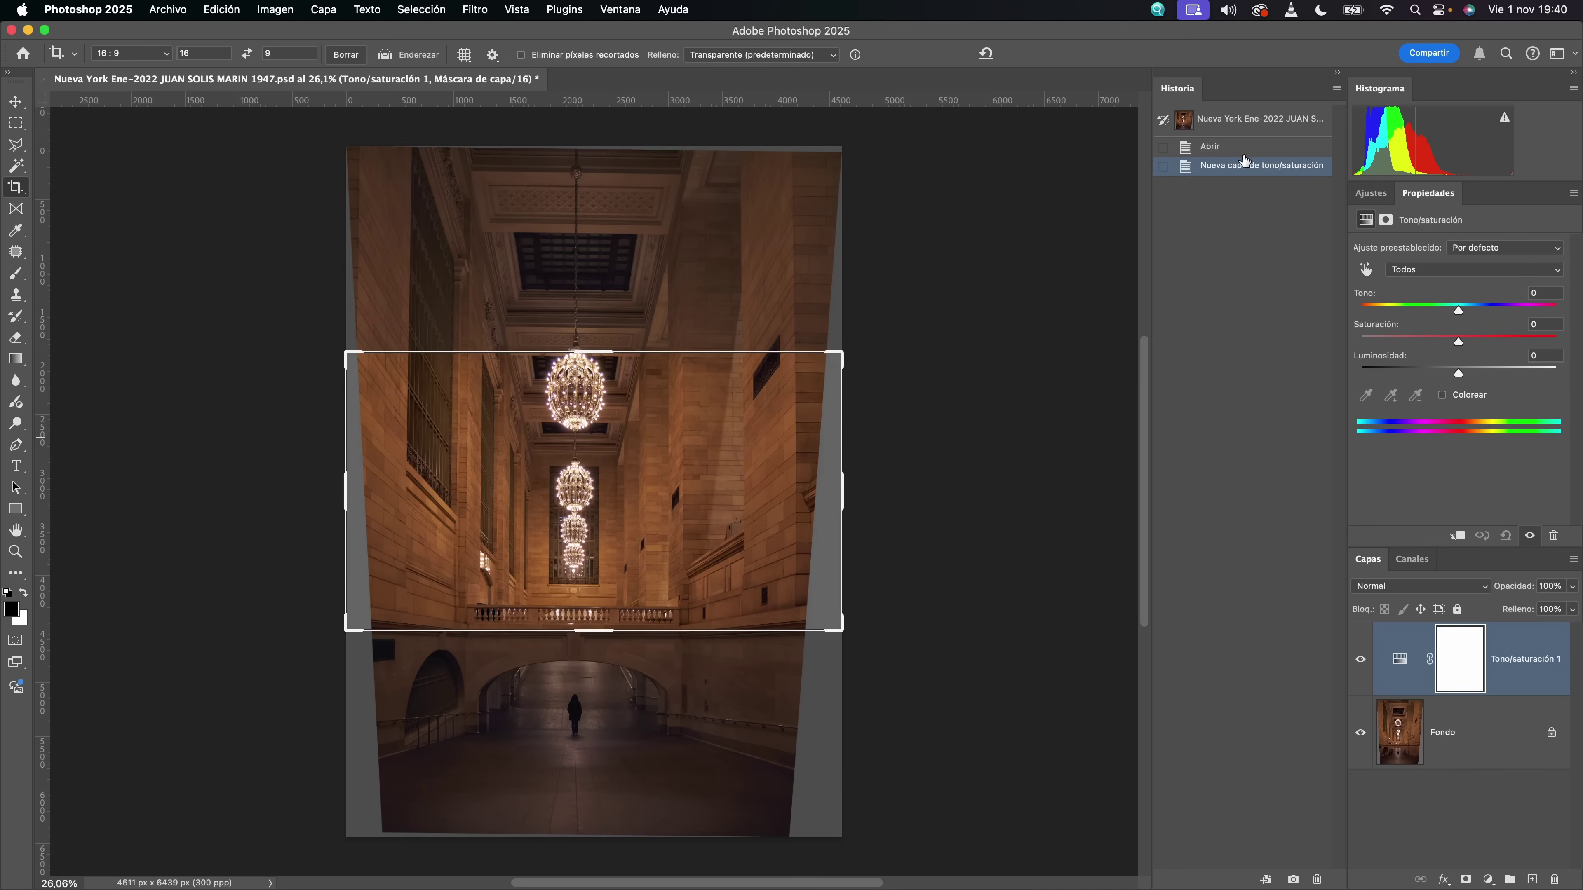
- Collapse the history list to enlarge the canvas and replace the Crop tool with the Path Selection tool
{"action": "left_click", "coordinate": [1337, 73]}
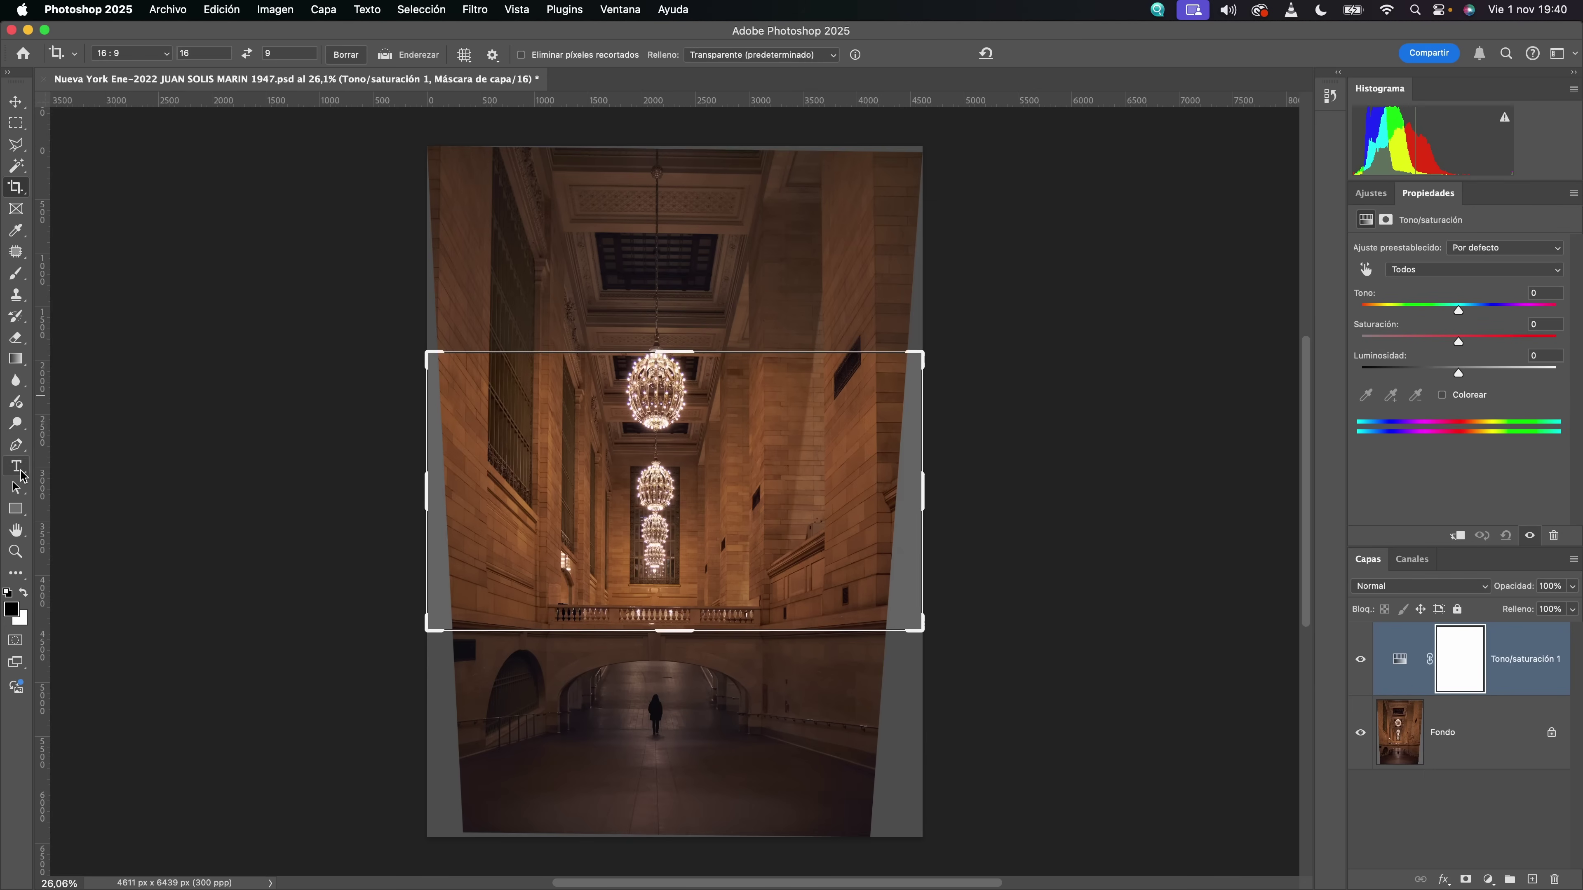
{"action": "left_click", "coordinate": [14, 491]}
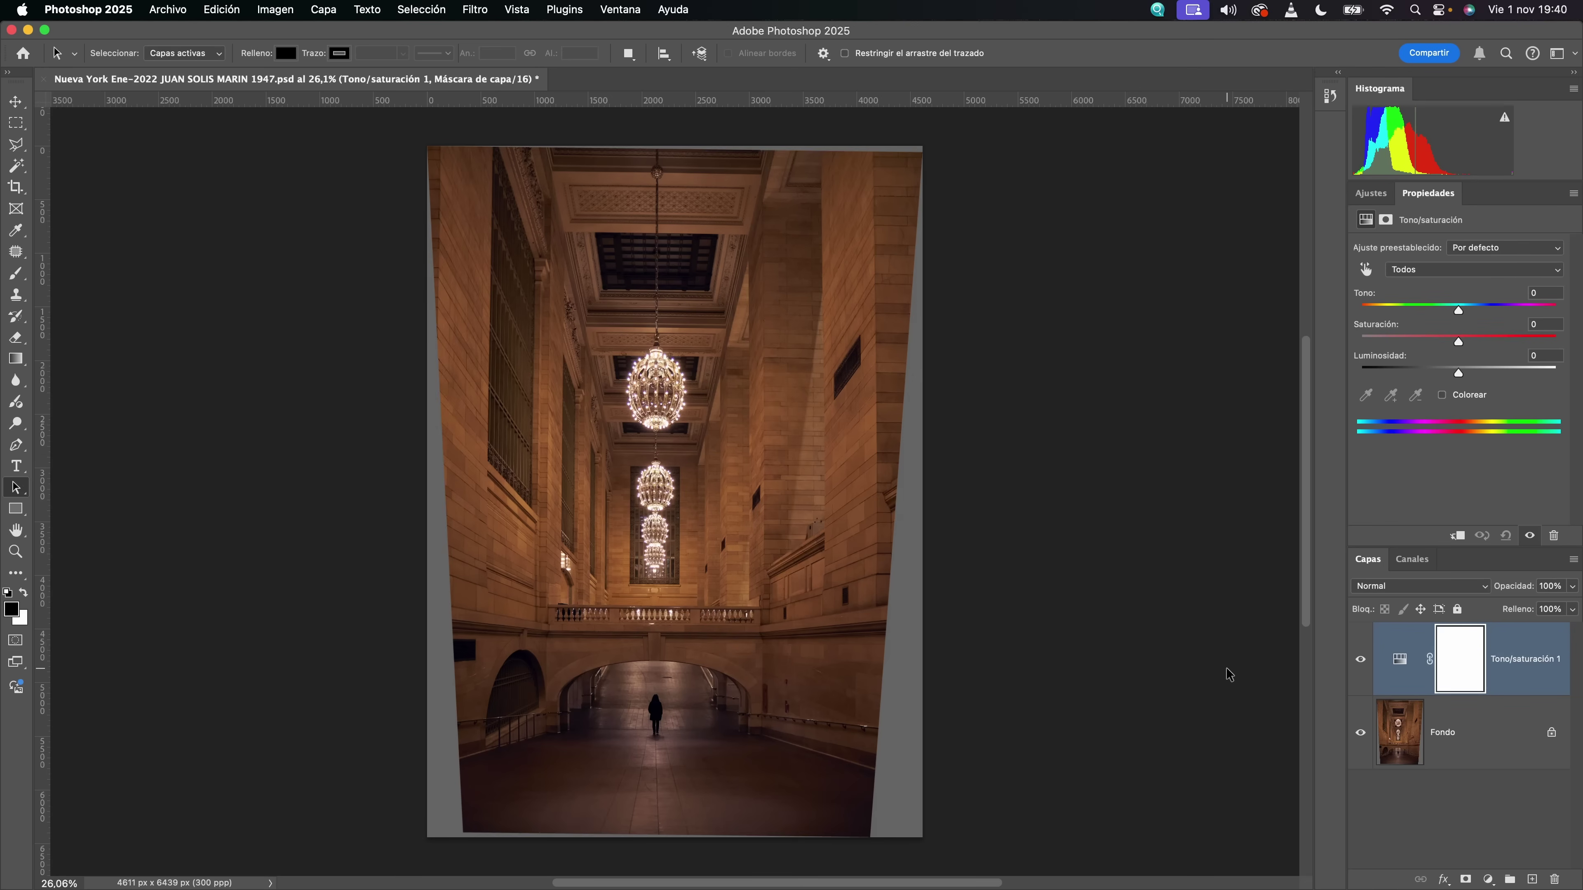
- Check the Tono/saturación 1 layer's visibility toggle and raise its saturation to +46
{"action": "left_click", "coordinate": [1361, 662]}
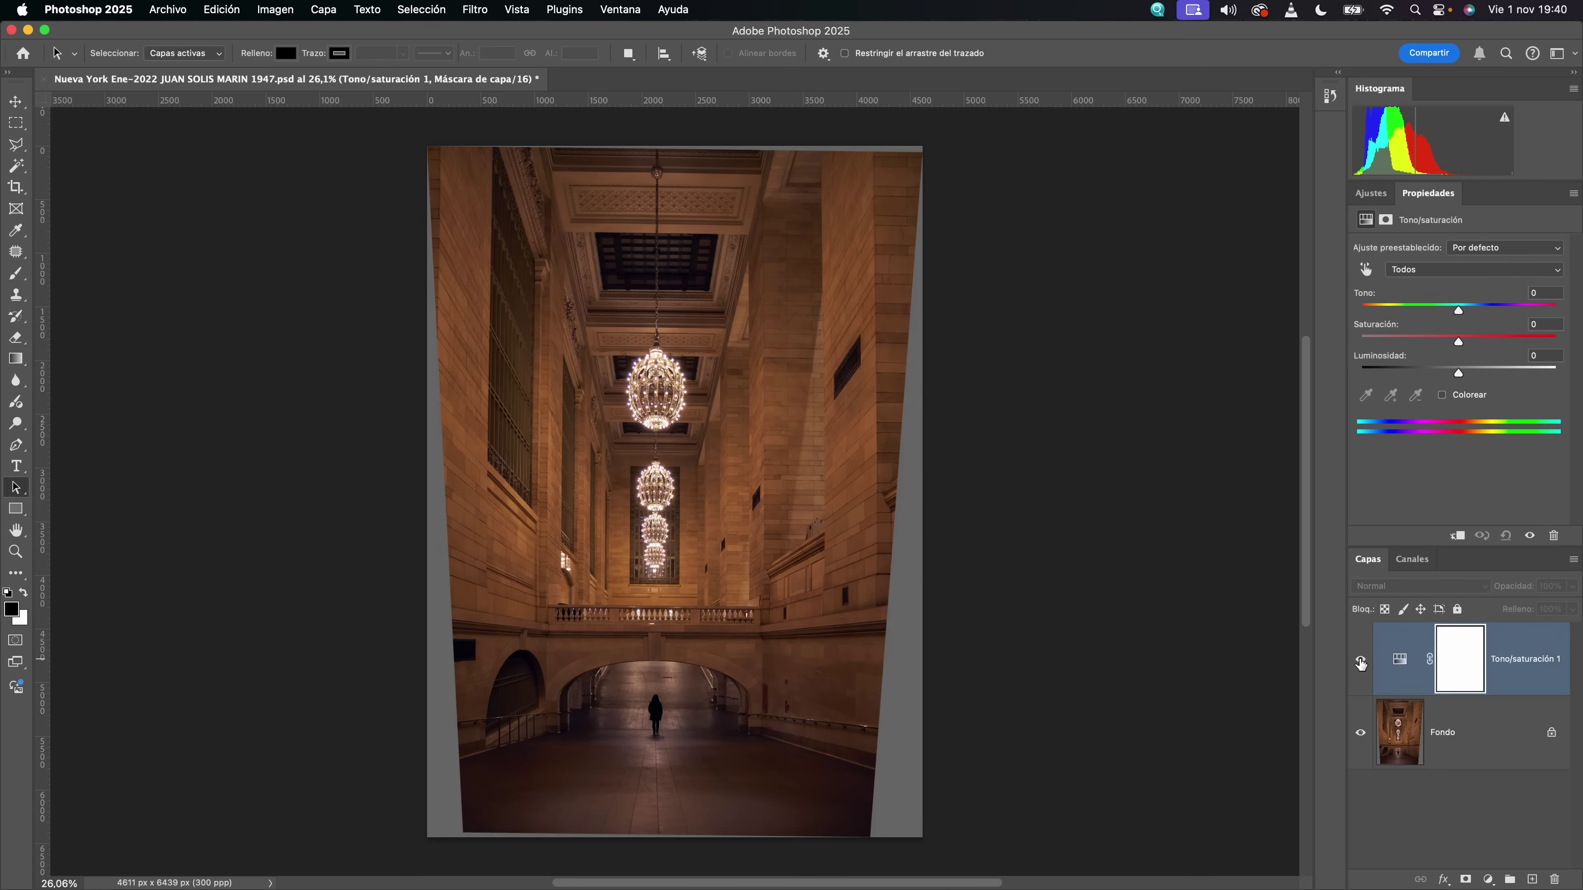
{"action": "left_click", "coordinate": [1361, 662]}
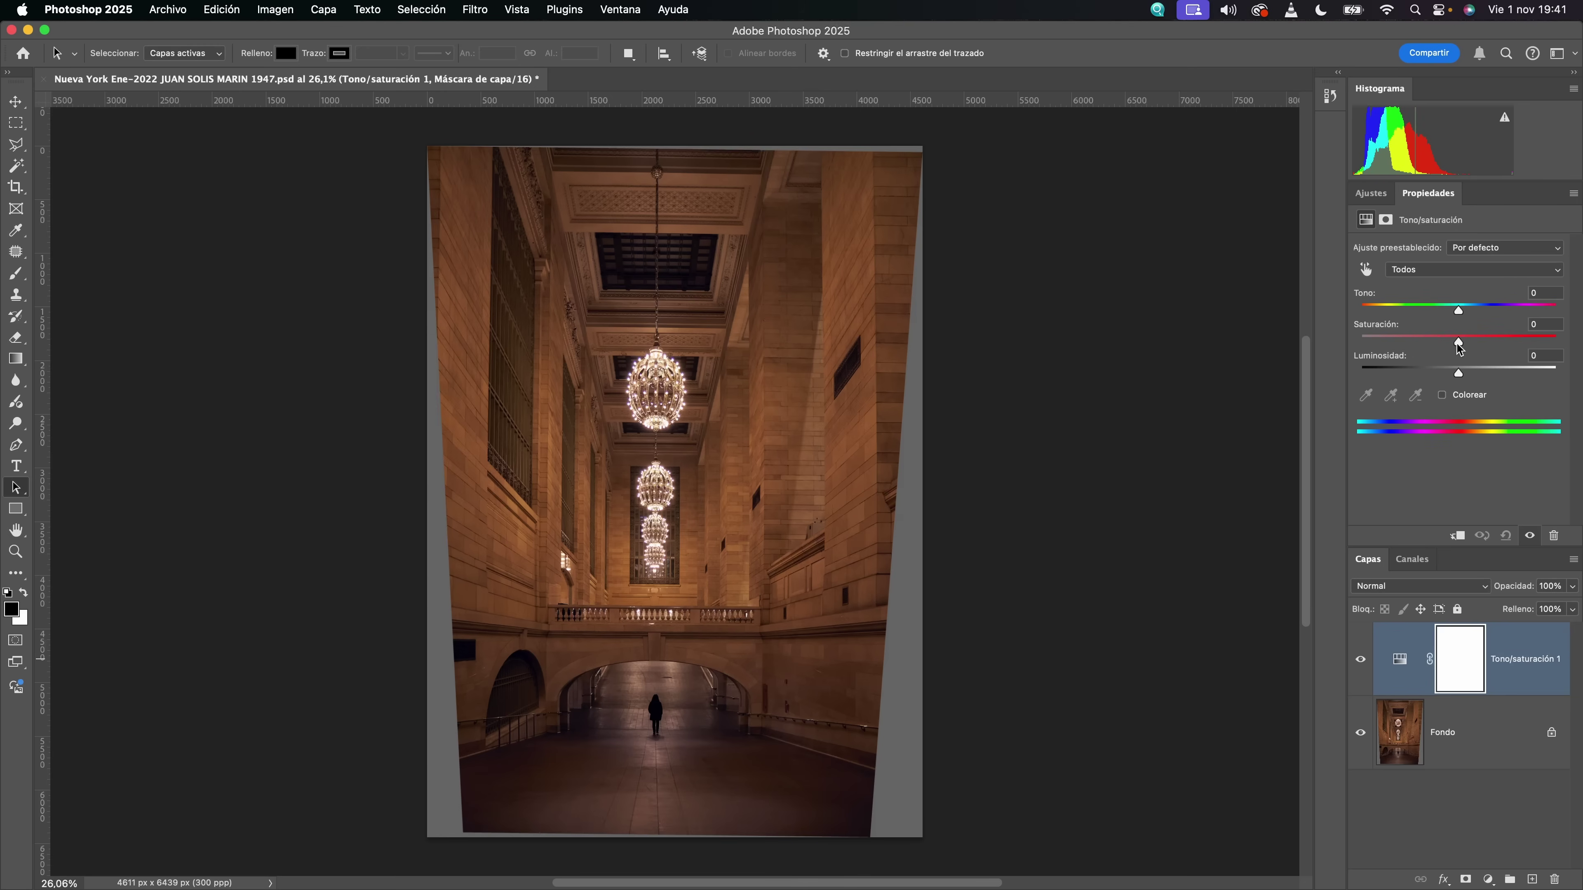
{"action": "left_click_drag", "start_coordinate": [1459, 344], "coordinate": [1505, 344]}
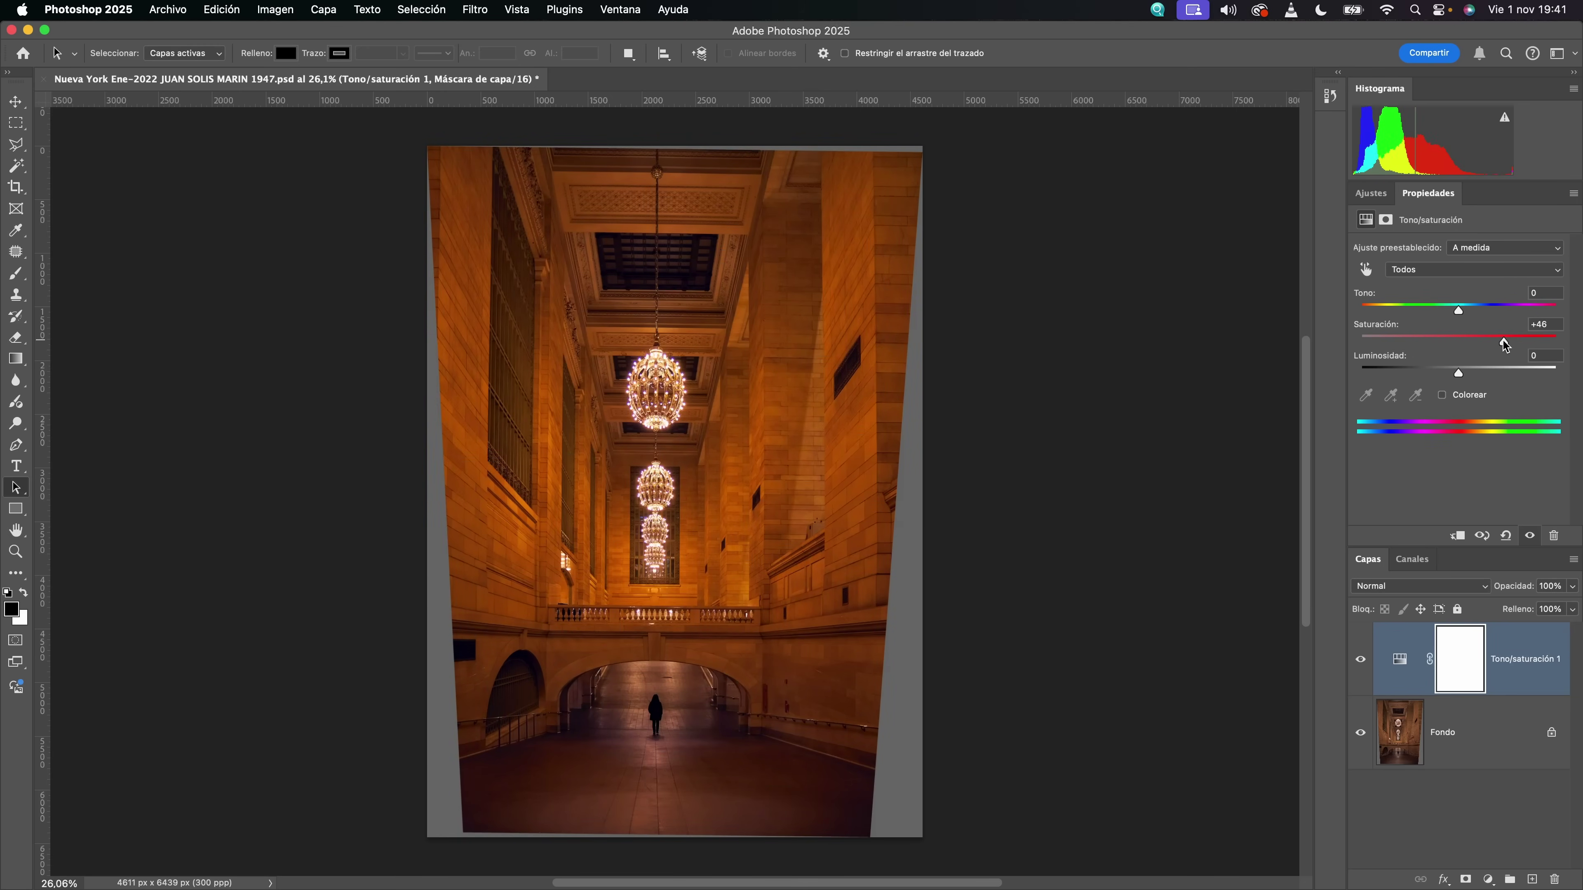
- Hide and show the Tono/saturación 1 layer repeatedly to compare the photo with and without the saturation boost
{"action": "left_click", "coordinate": [1361, 662]}
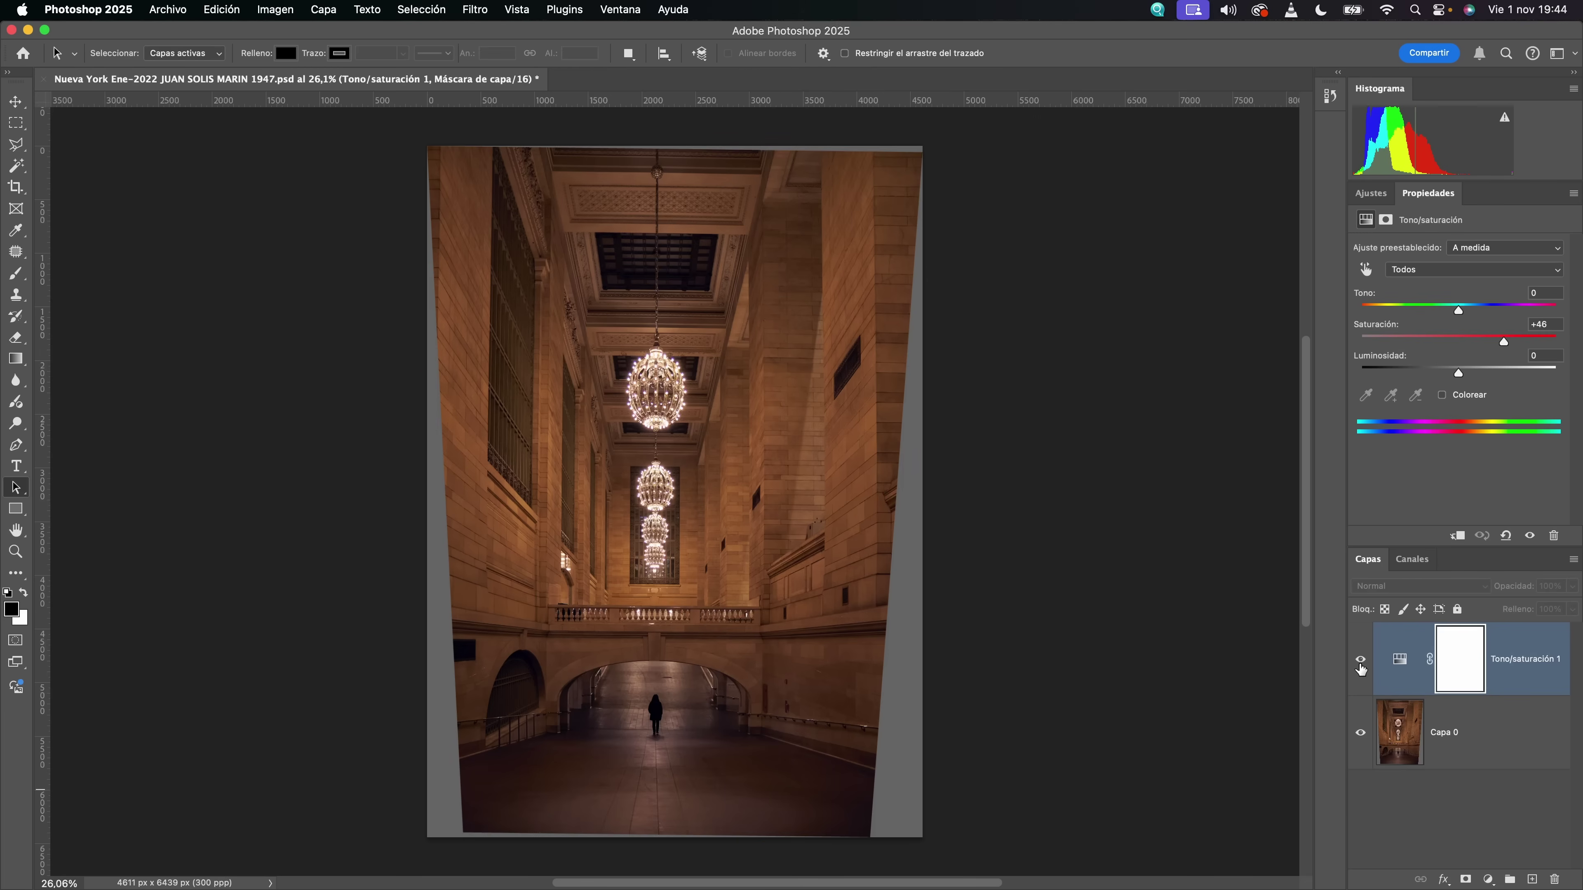
{"action": "left_click", "coordinate": [1361, 662]}
{"action": "left_click", "coordinate": [1361, 662]}
{"action": "left_click", "coordinate": [1361, 662]}
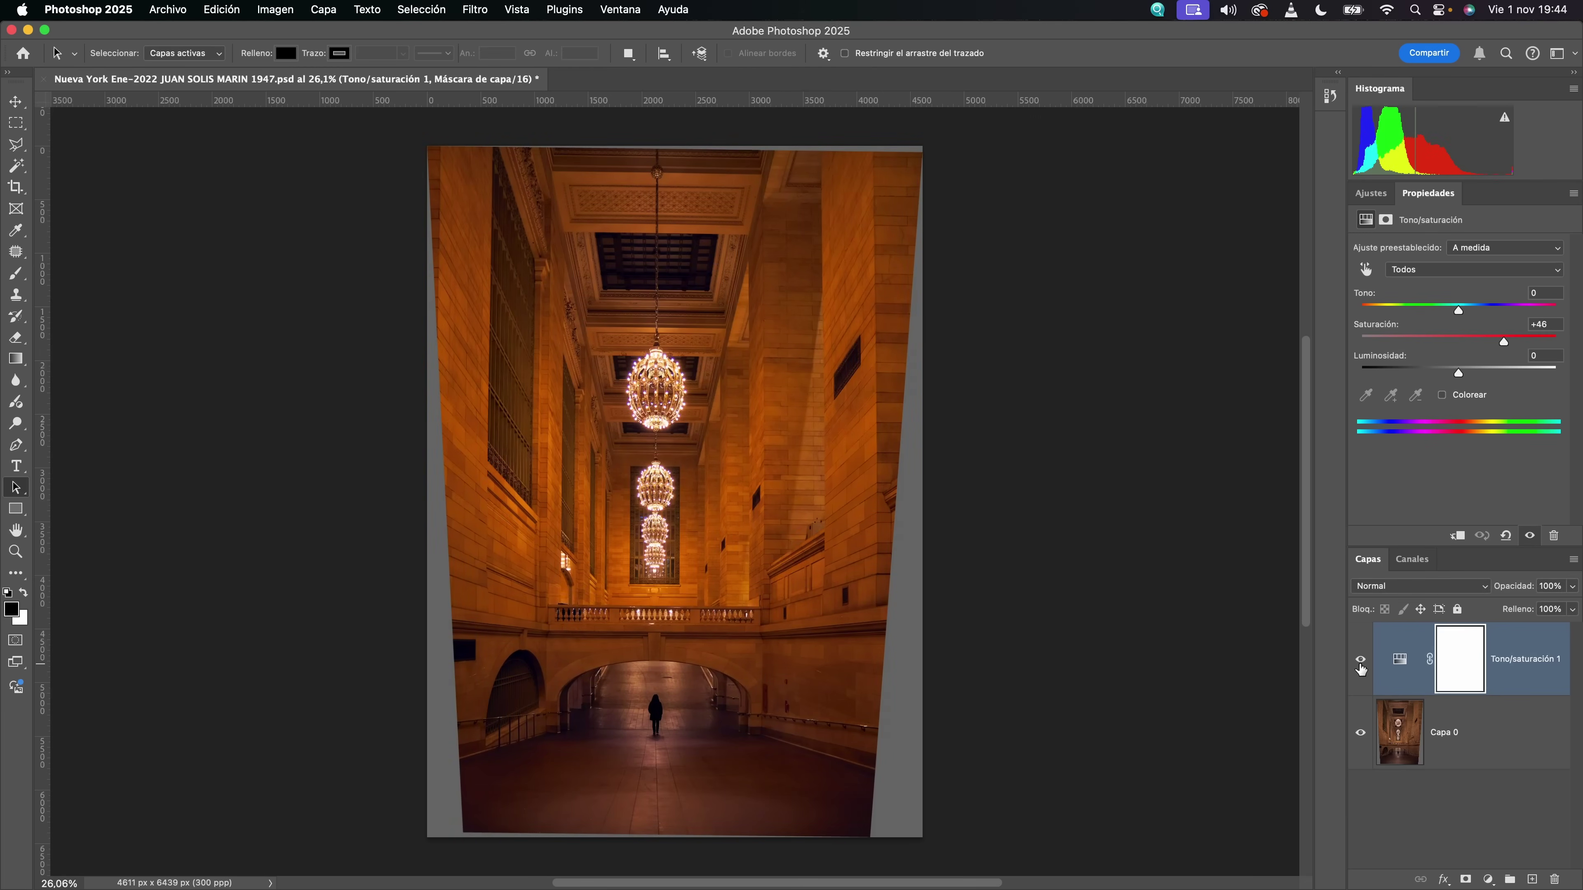
{"action": "left_click", "coordinate": [1361, 662]}
{"action": "left_click", "coordinate": [1361, 661]}
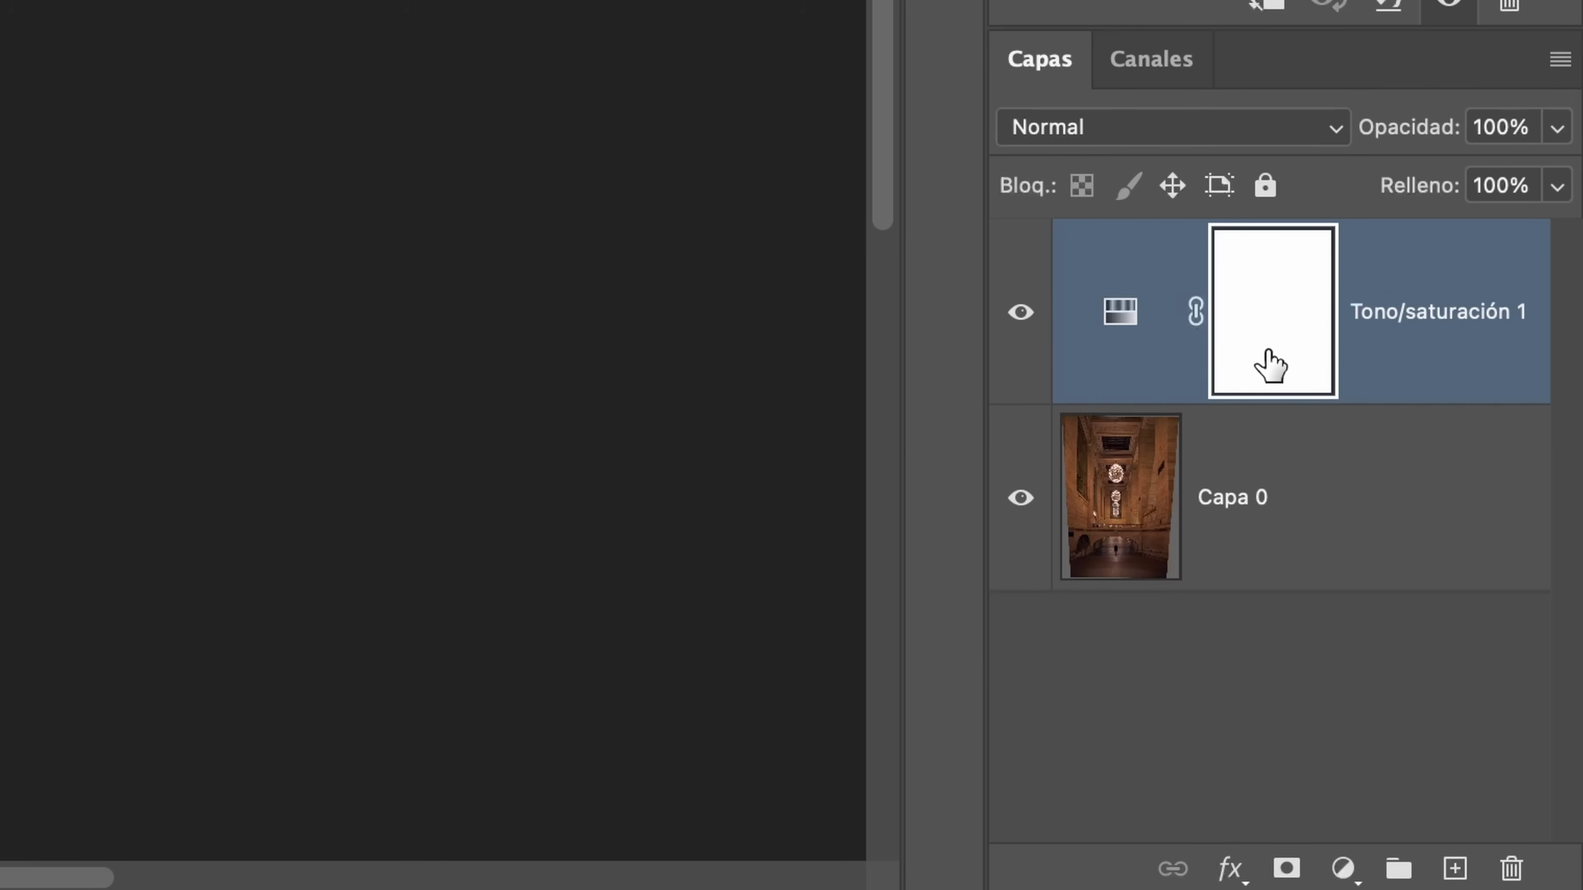
- Alternate between the adjustment and the layer mask of Tono/saturación 1, and invert the selected mask to black
{"action": "key", "text": "super+2"}
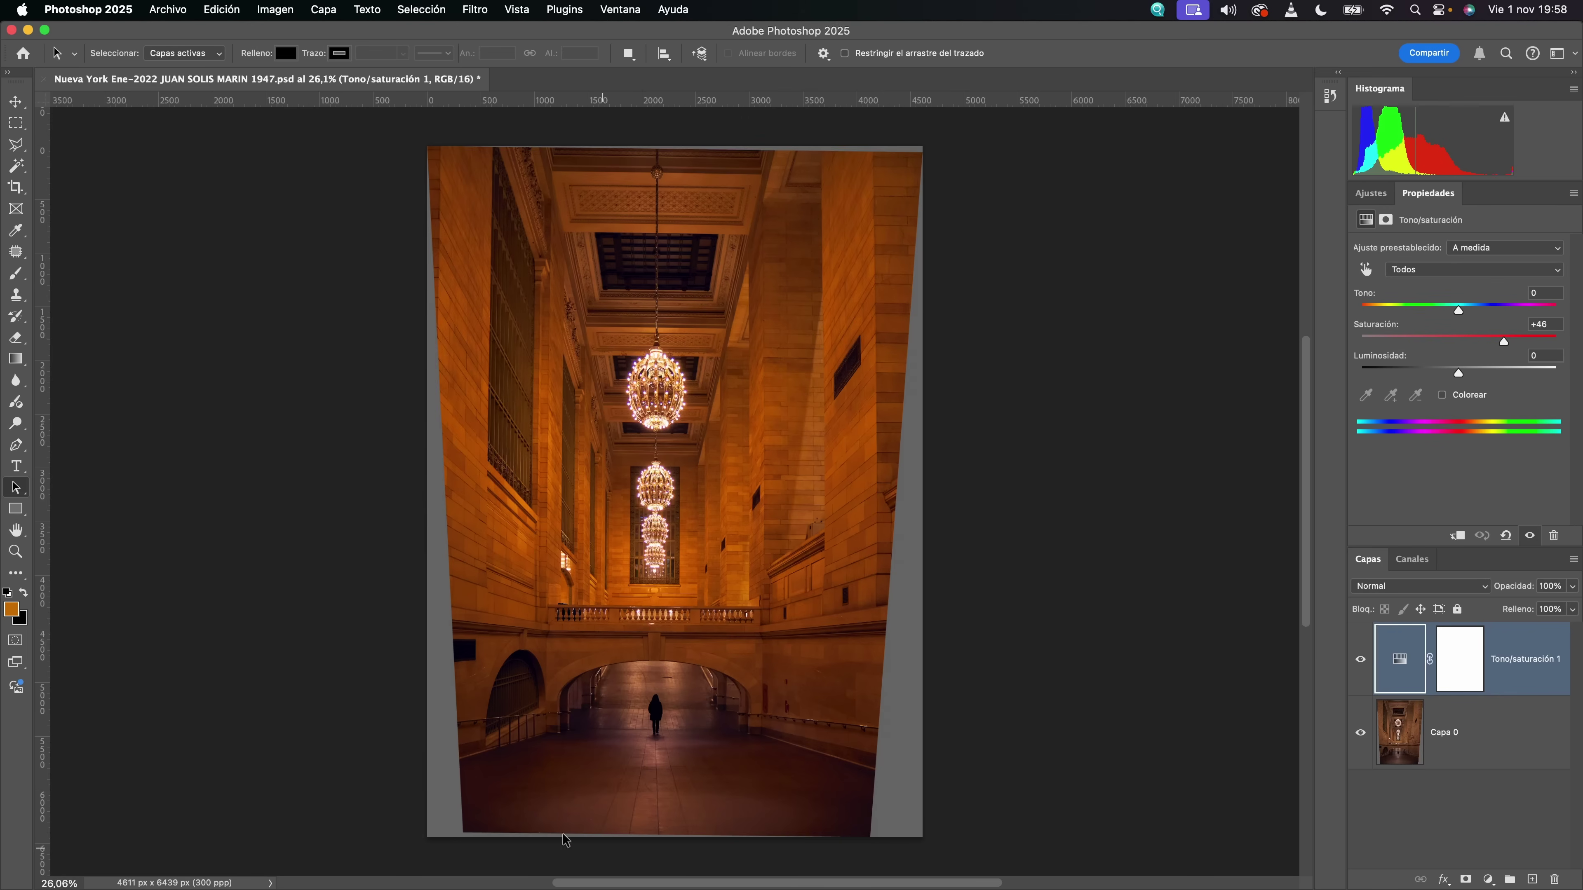
{"action": "left_click", "coordinate": [1463, 673]}
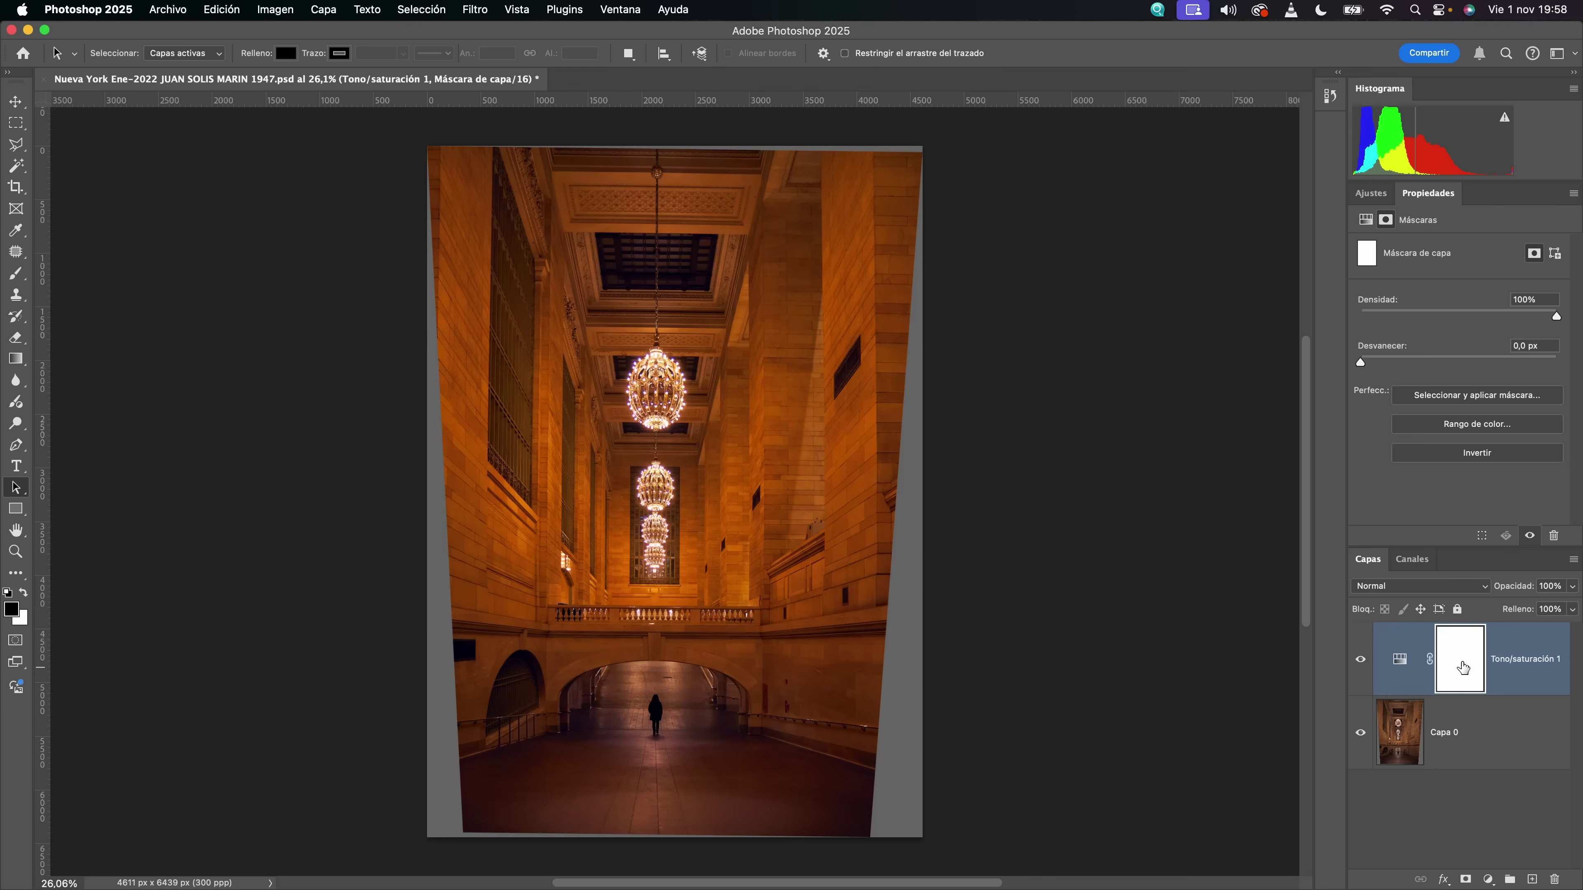
{"action": "left_click", "coordinate": [1404, 663]}
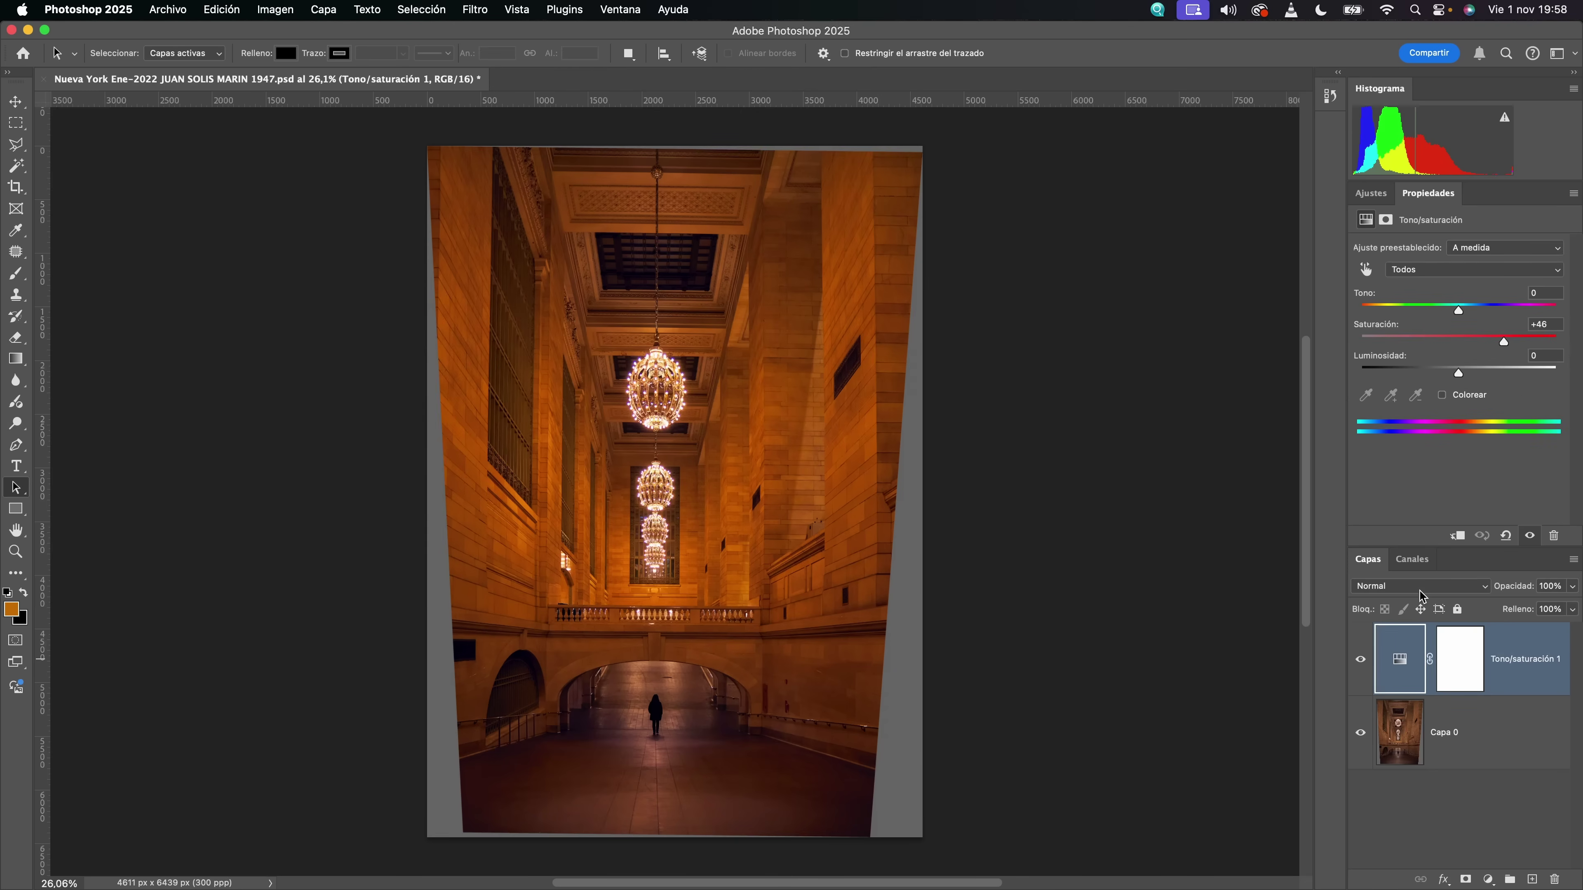
{"action": "left_click", "coordinate": [1465, 662]}
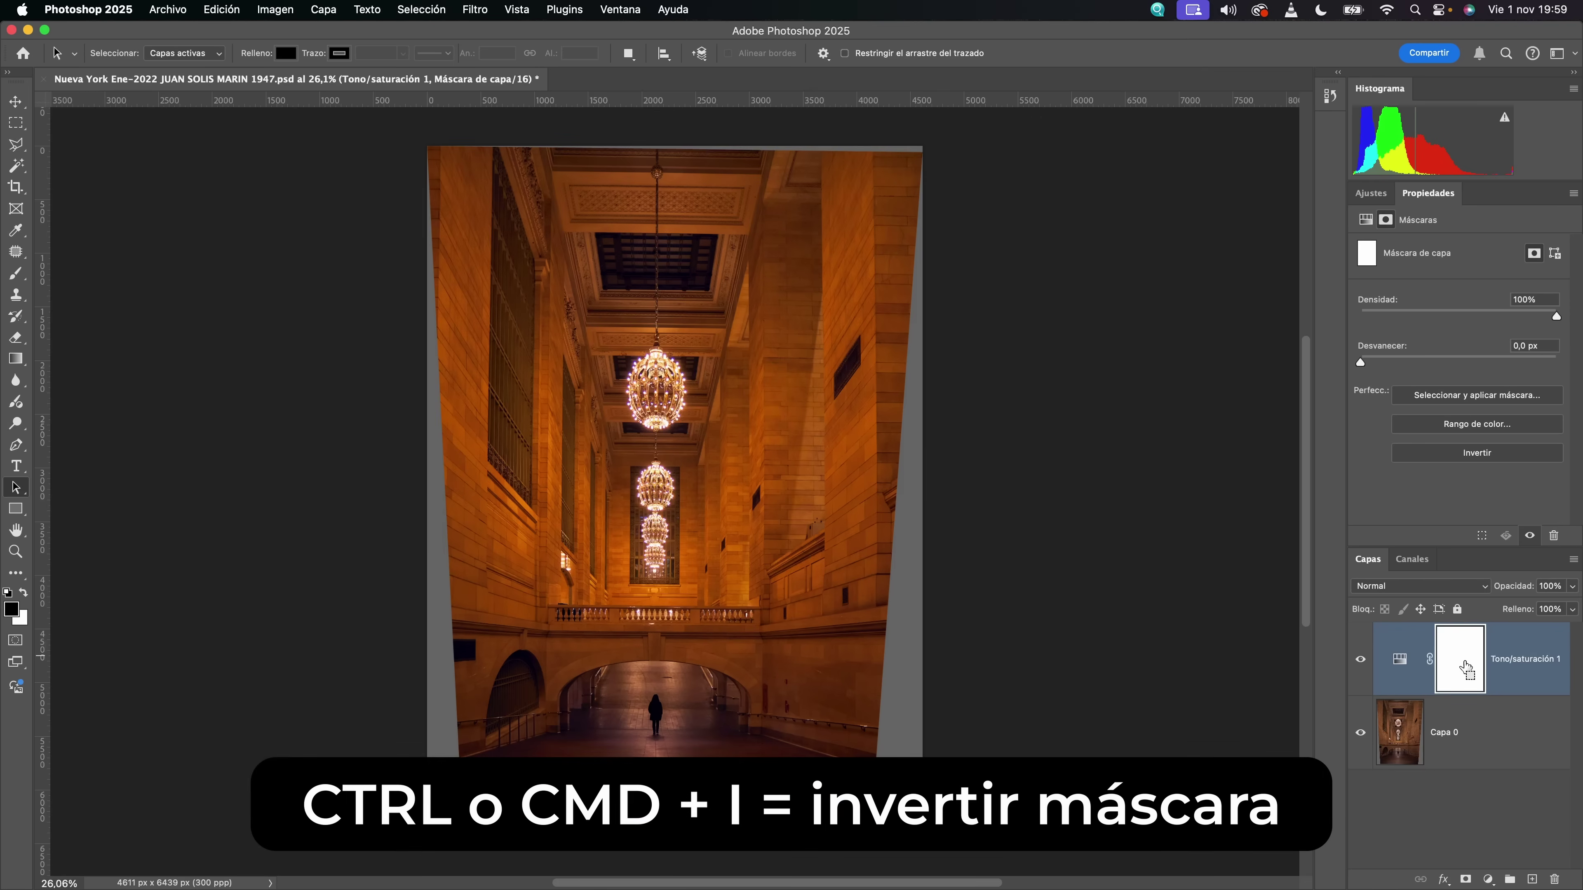
{"action": "key", "text": "super+i"}
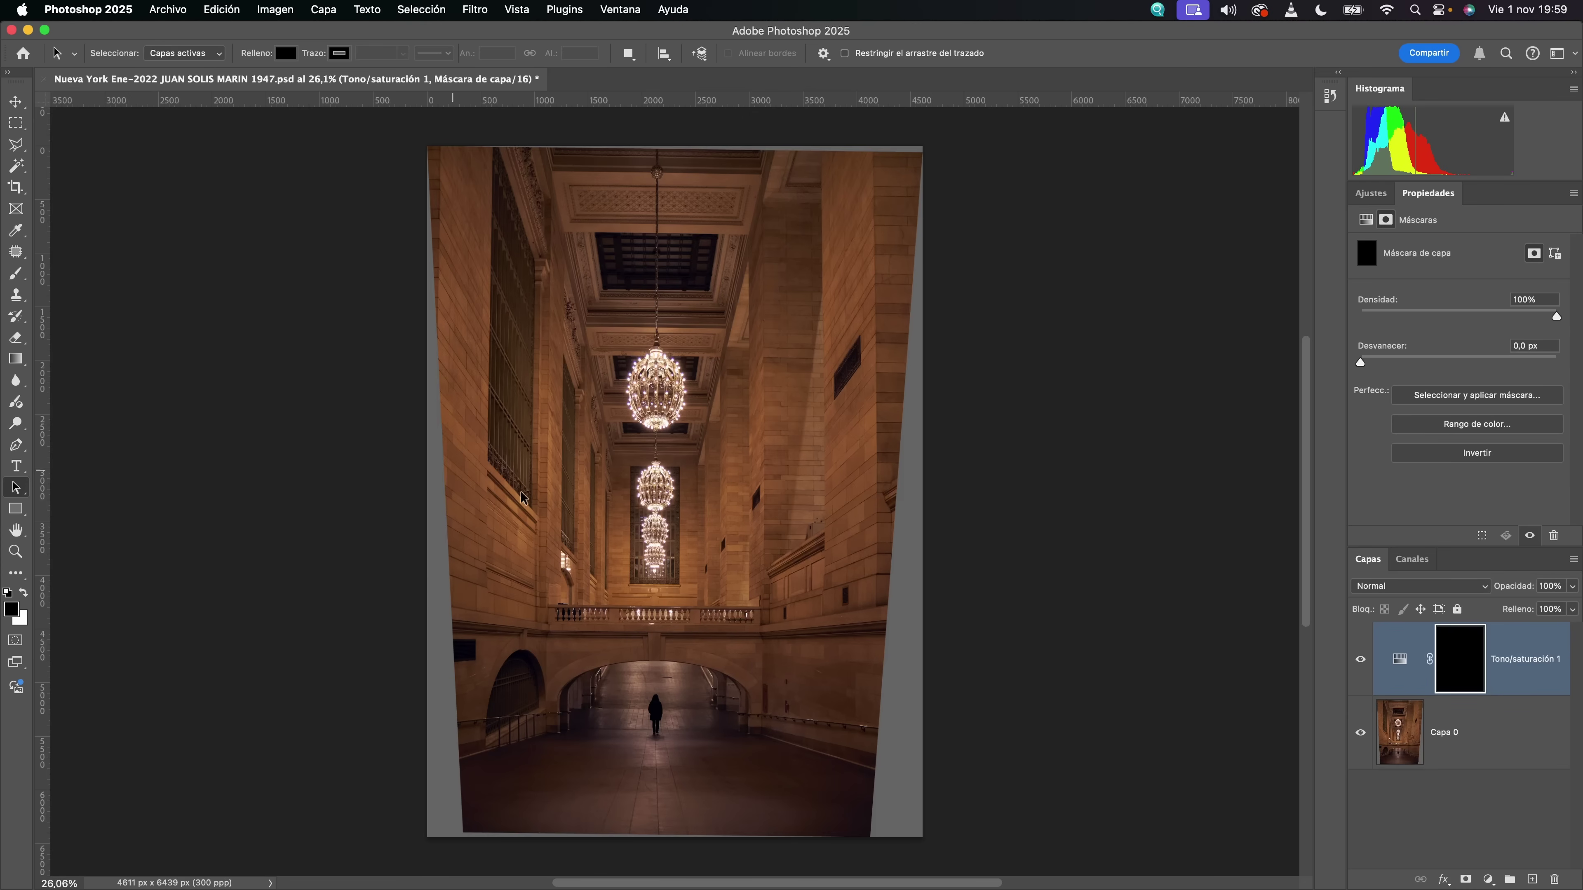
- With the Brush tool chosen, try white (ffffff) as the foreground color and accept black (000000) instead
{"action": "key", "text": "b"}
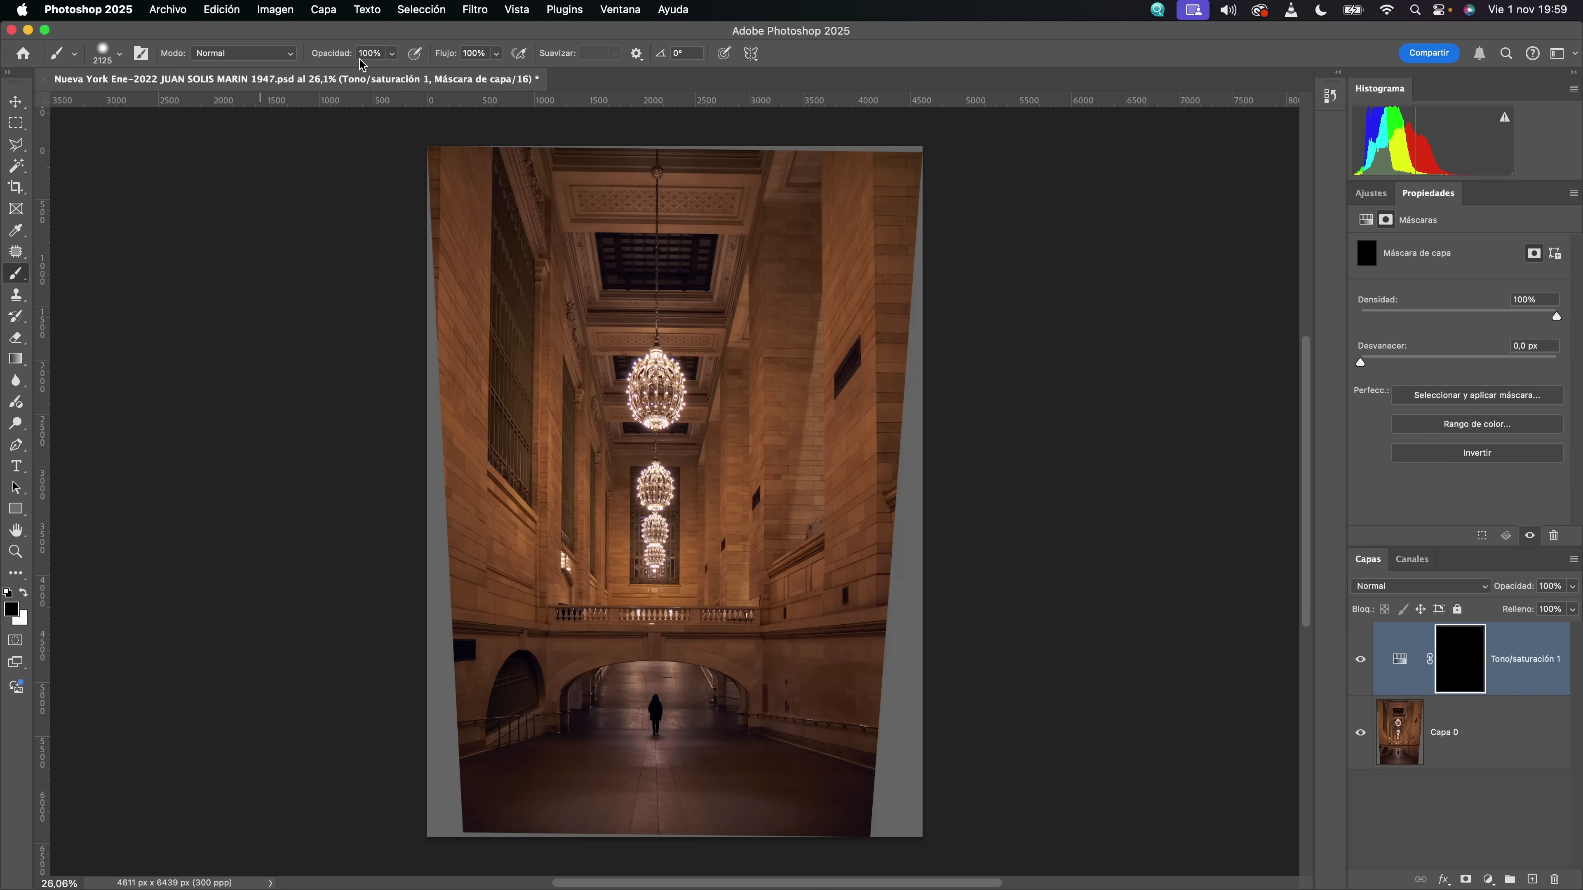
{"action": "left_click", "coordinate": [12, 610]}
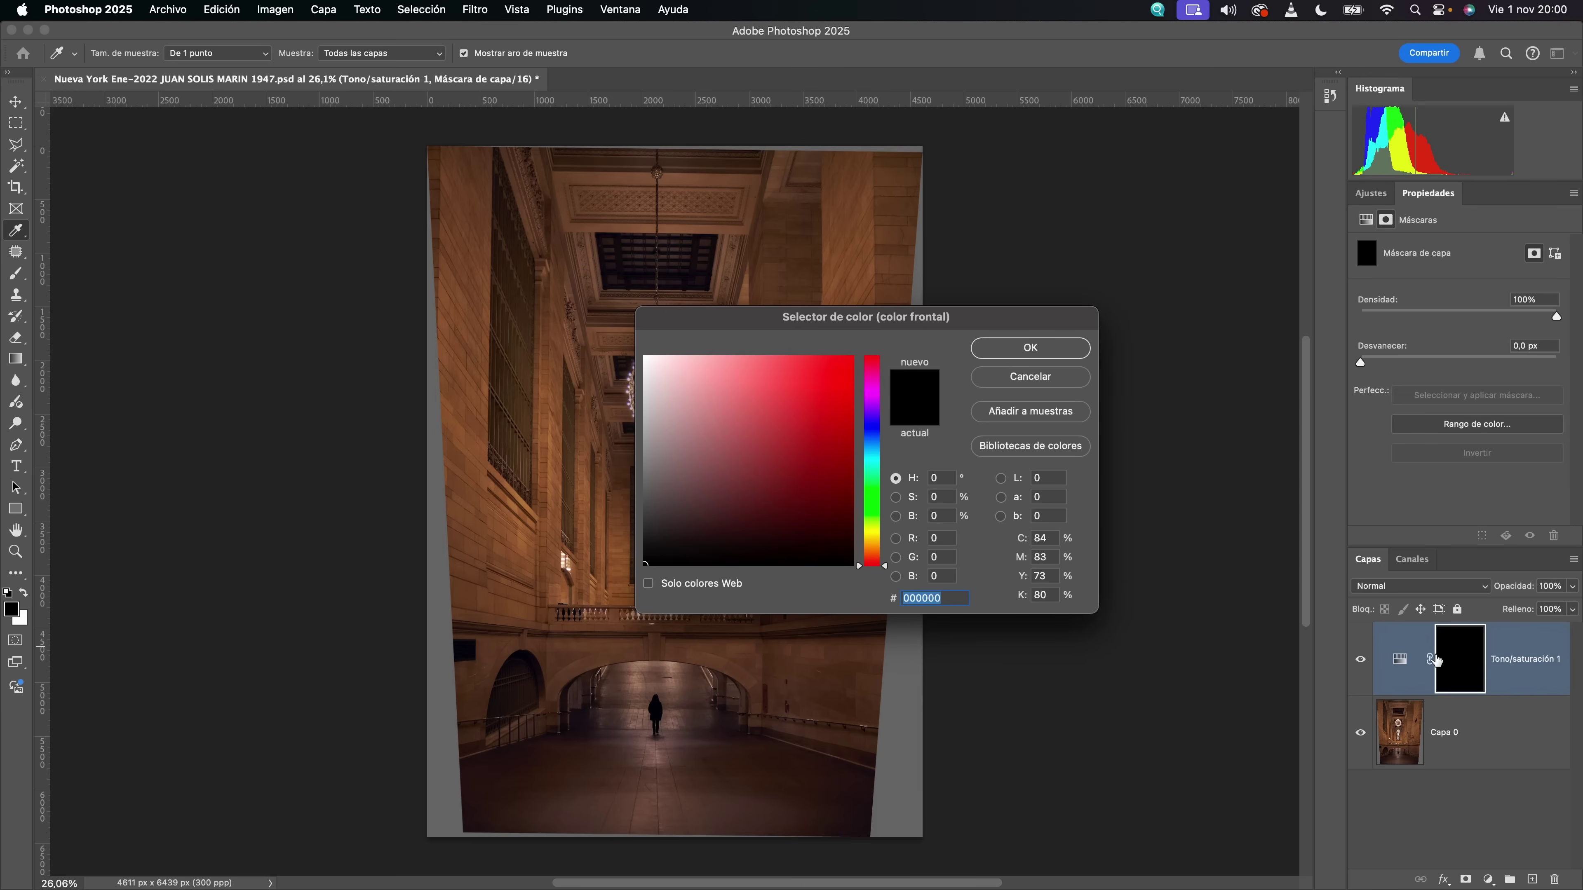
{"action": "left_click", "coordinate": [645, 357]}
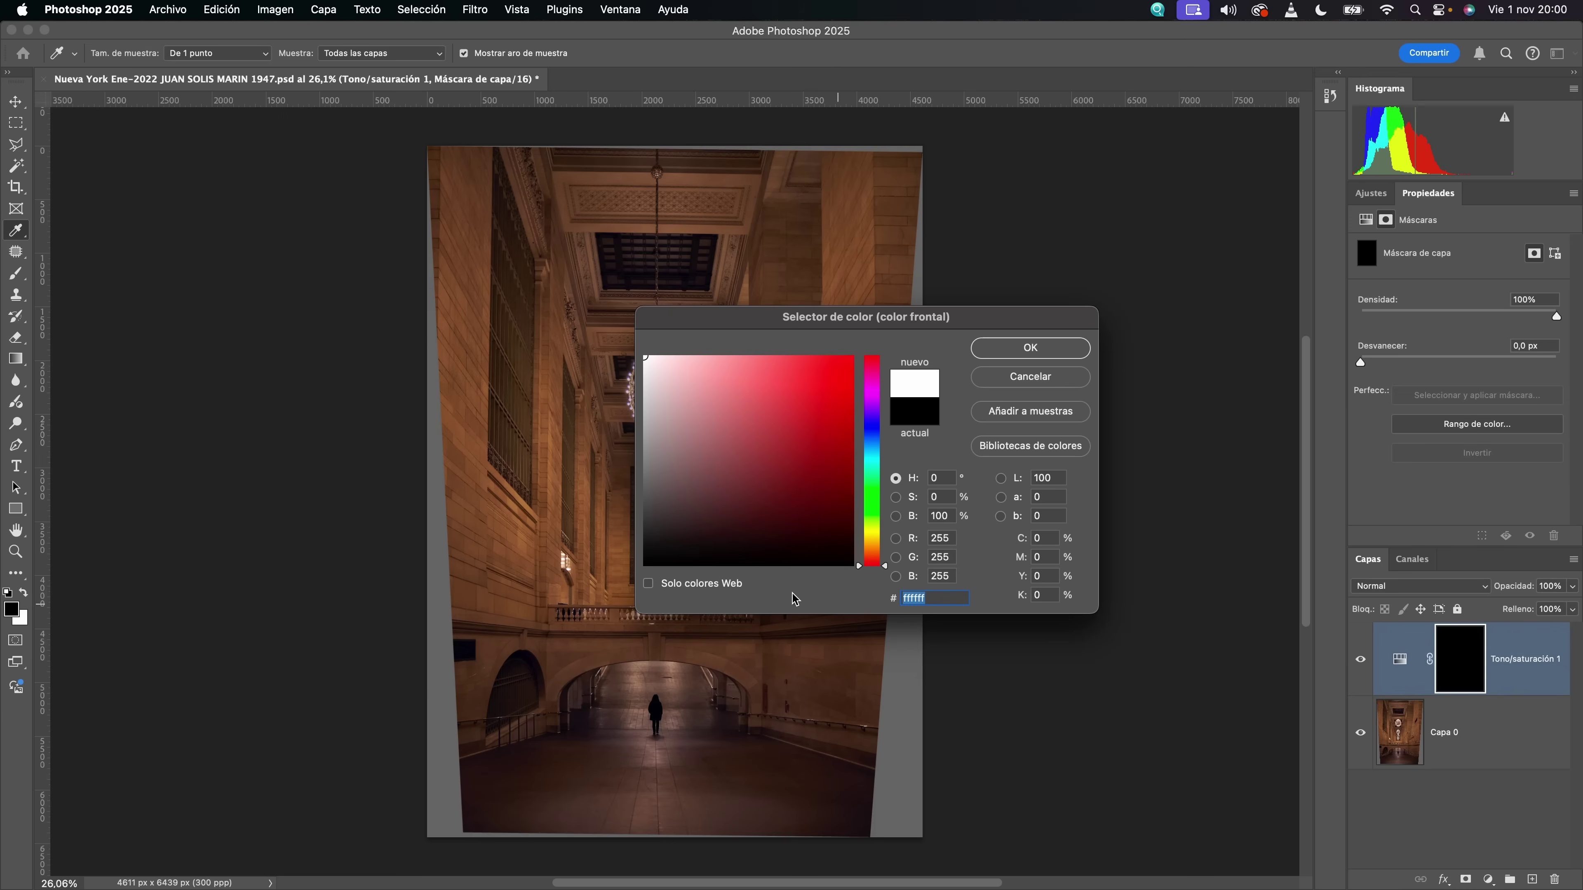
{"action": "left_click", "coordinate": [645, 565]}
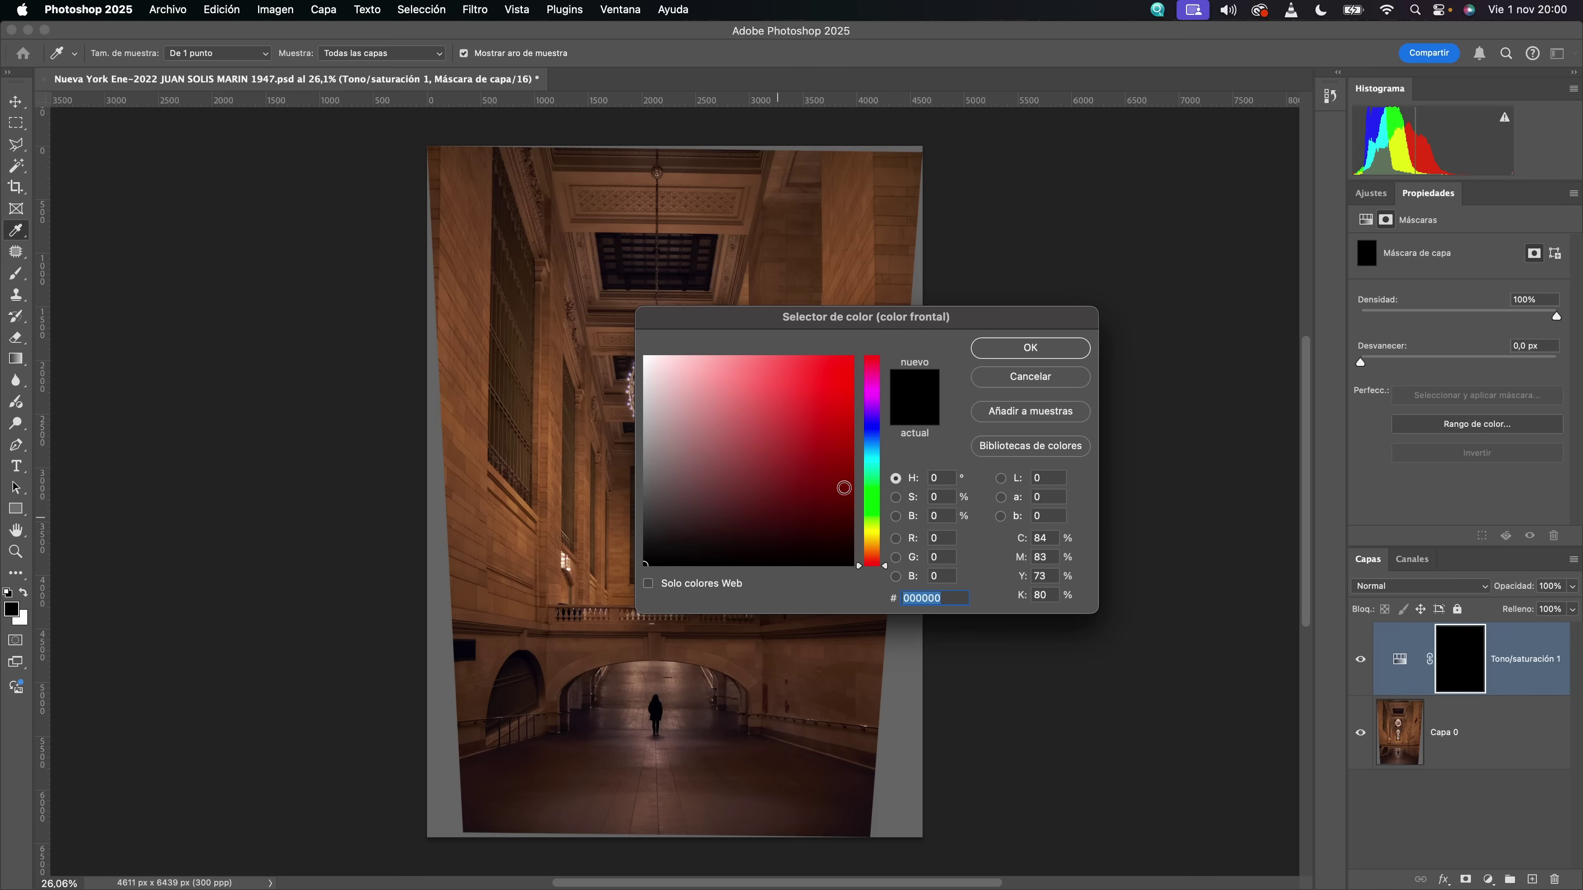
{"action": "left_click", "coordinate": [1051, 357]}
- Brush white on the Tono/saturación 1 mask from beside the upper chandelier down to the balustrade, and swap the foreground color to black
{"action": "key", "text": "b"}
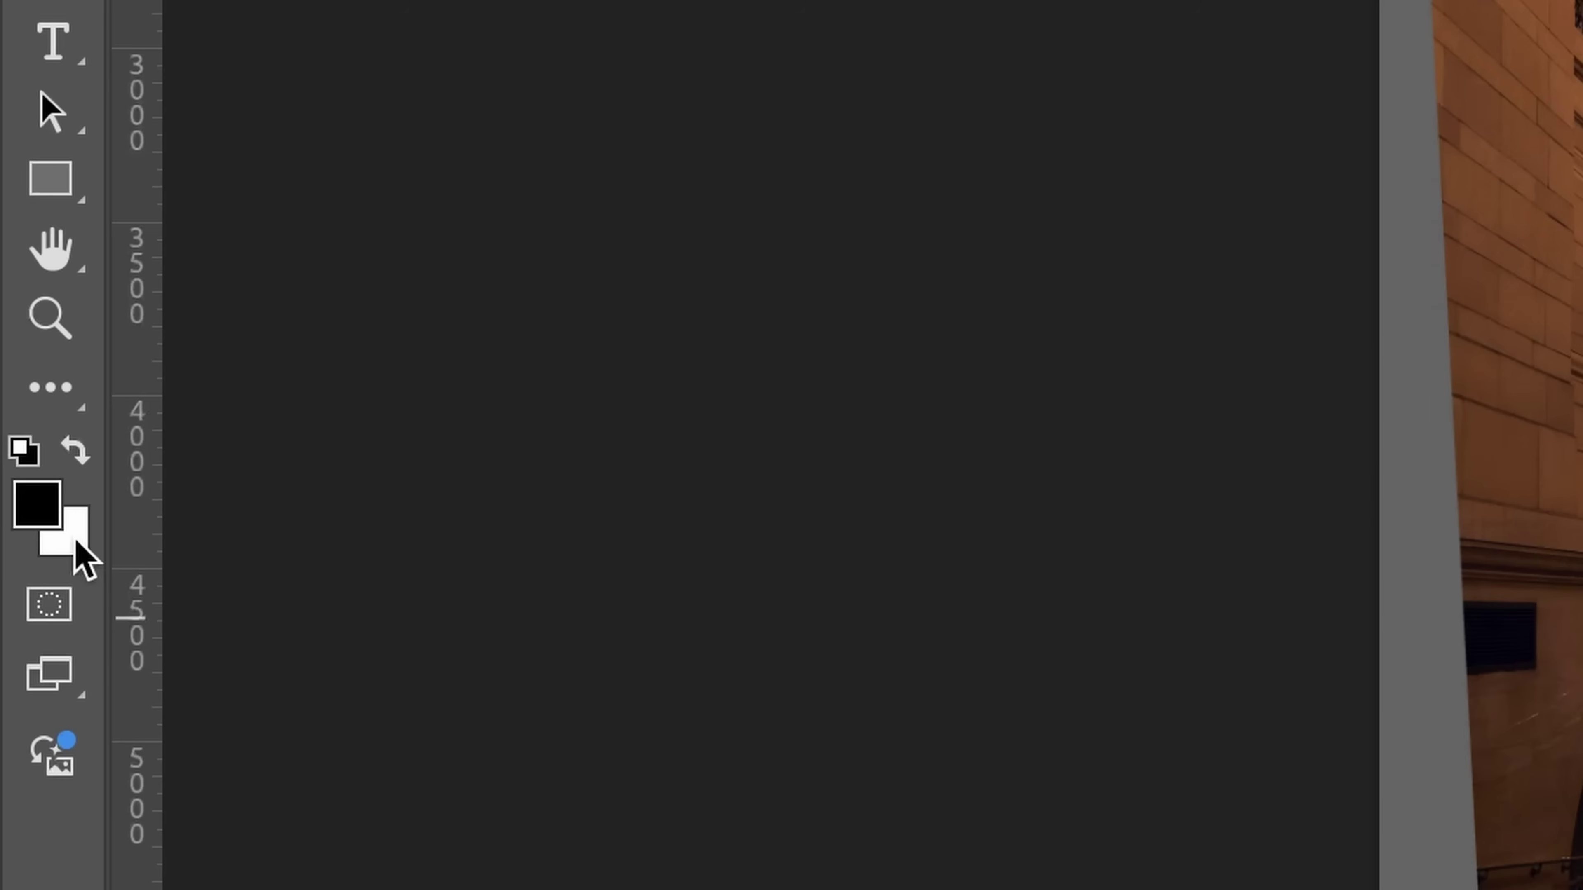
{"action": "key", "text": "x"}
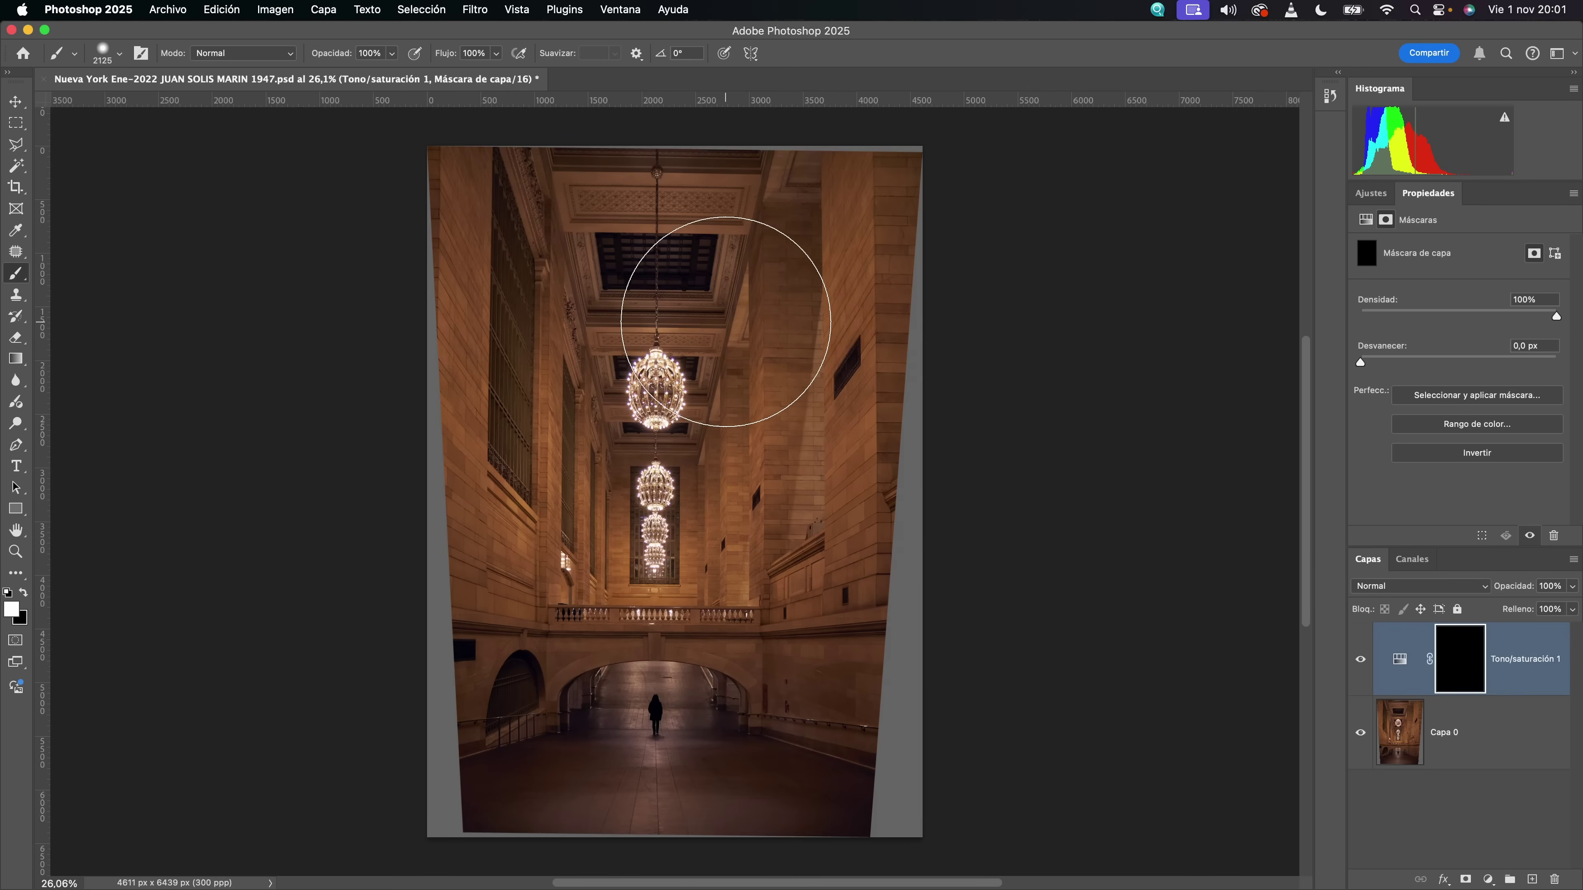
{"action": "left_click_drag", "start_coordinate": [731, 311], "coordinate": [658, 643]}
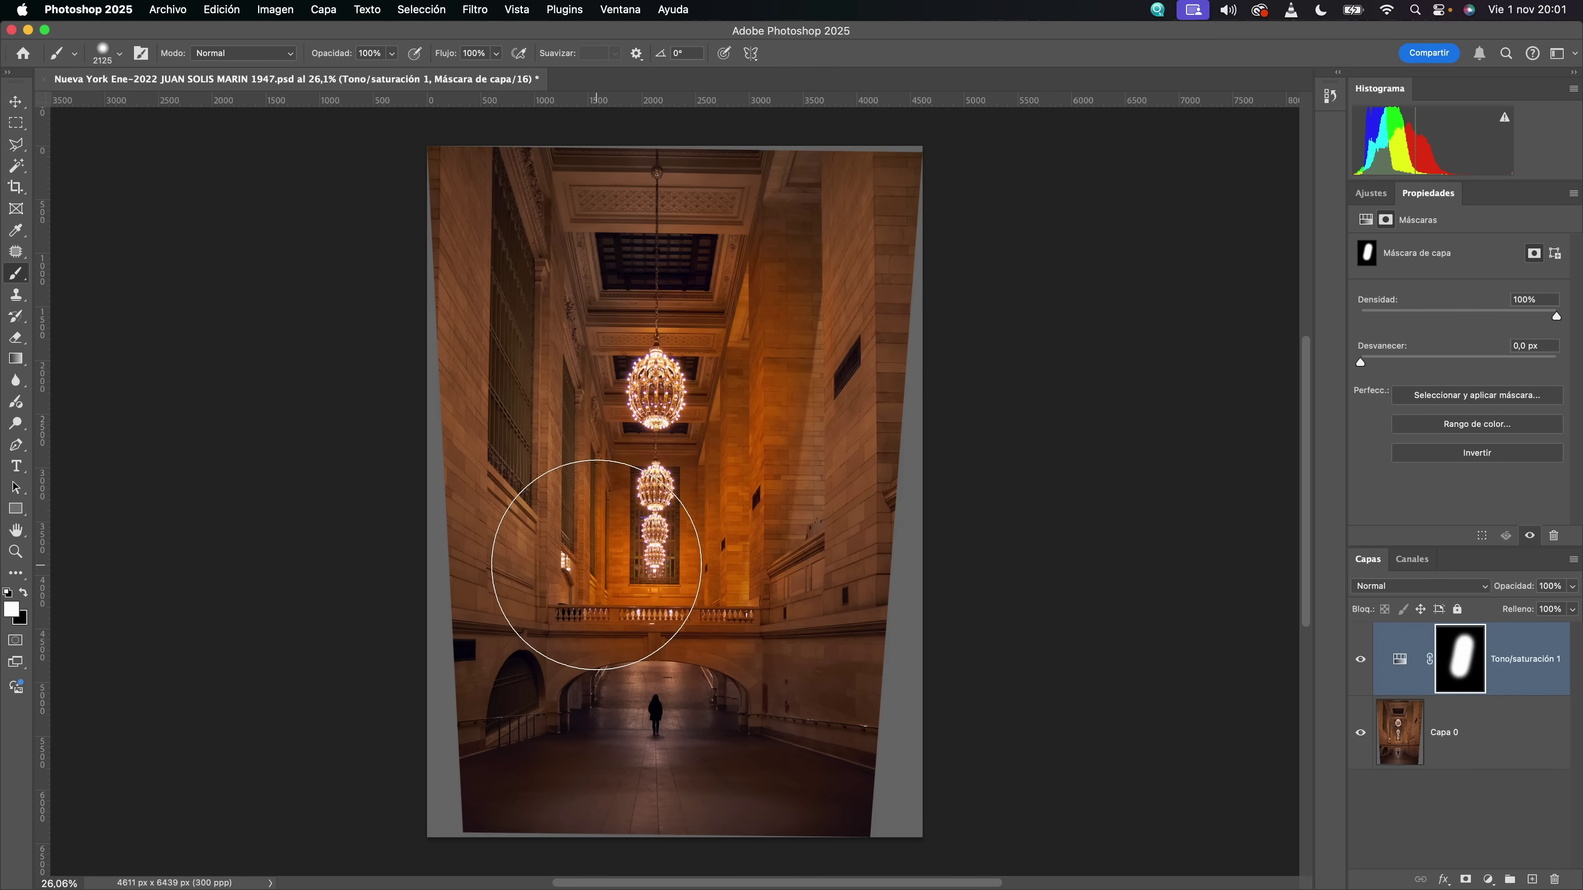
{"action": "key", "text": "x"}
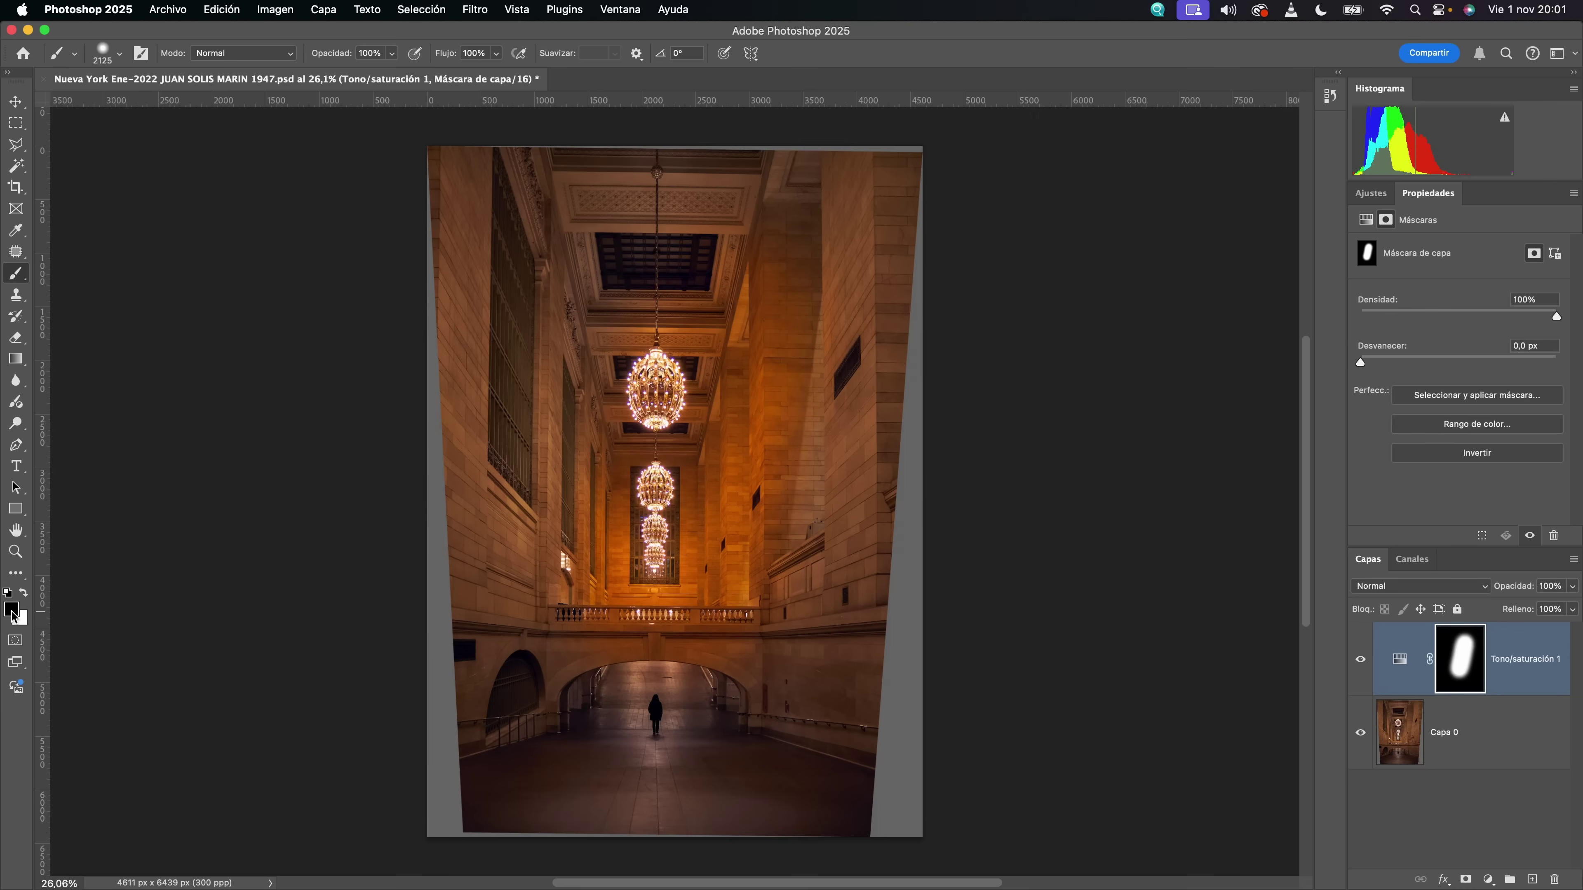
- Paint black on the Tono/saturación 1 mask over the lower chandeliers, and paint white over the same area toward the wall beside them
{"action": "left_click", "coordinate": [646, 515]}
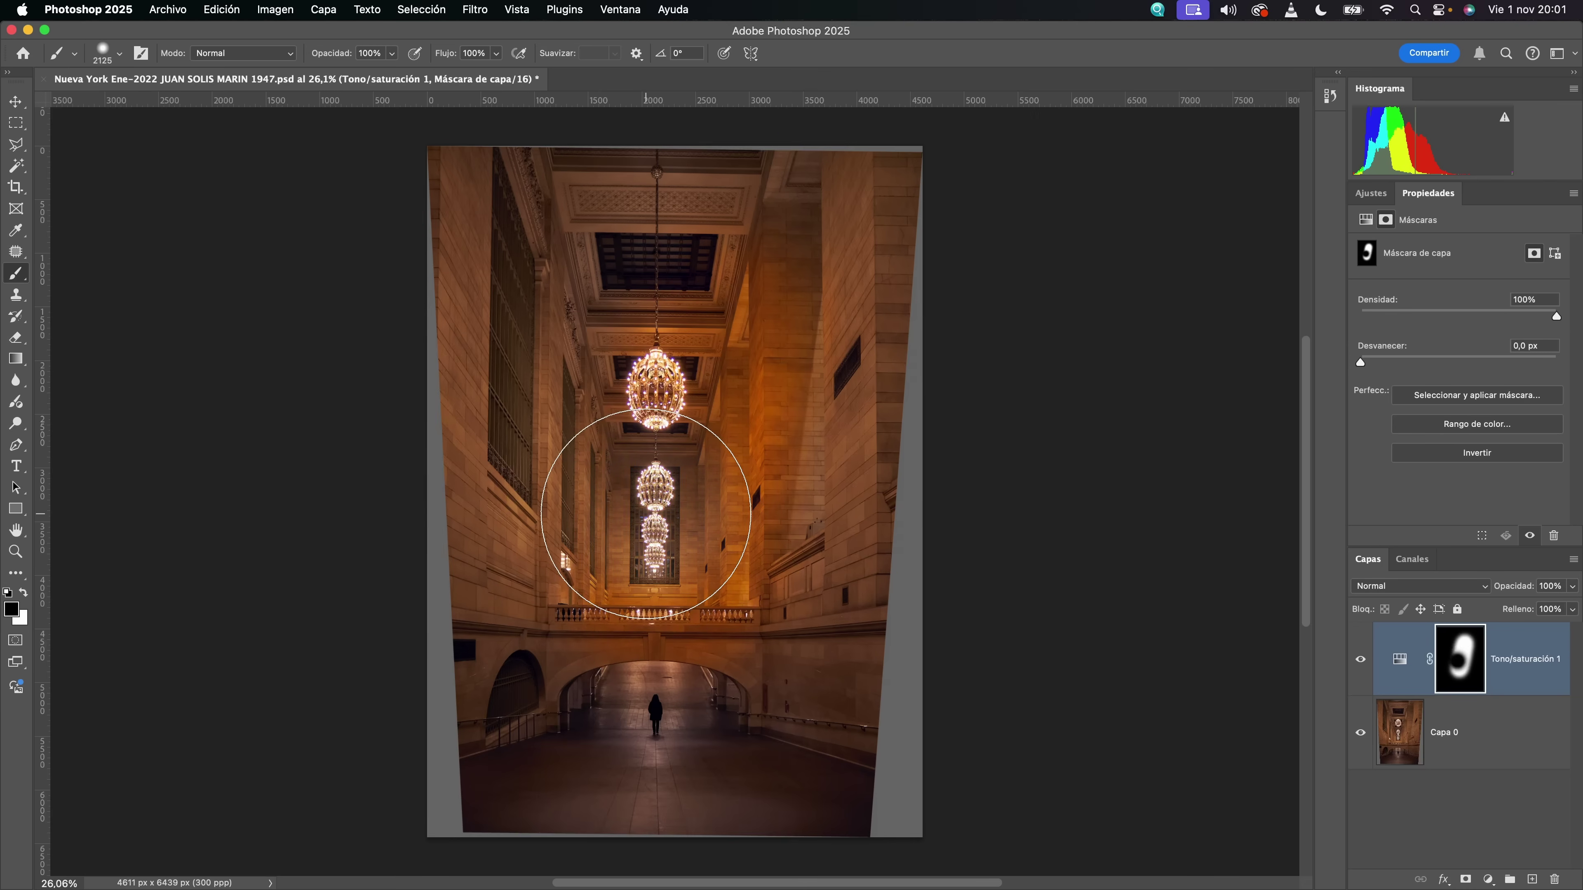
{"action": "key", "text": "x"}
{"action": "mouse_move", "coordinate": [645, 514]}
{"action": "left_mouse_down"}
{"action": "mouse_move", "coordinate": [573, 484]}
{"action": "mouse_move", "coordinate": [596, 478]}
{"action": "mouse_move", "coordinate": [569, 460]}
{"action": "mouse_move", "coordinate": [586, 477]}
{"action": "left_mouse_up"}
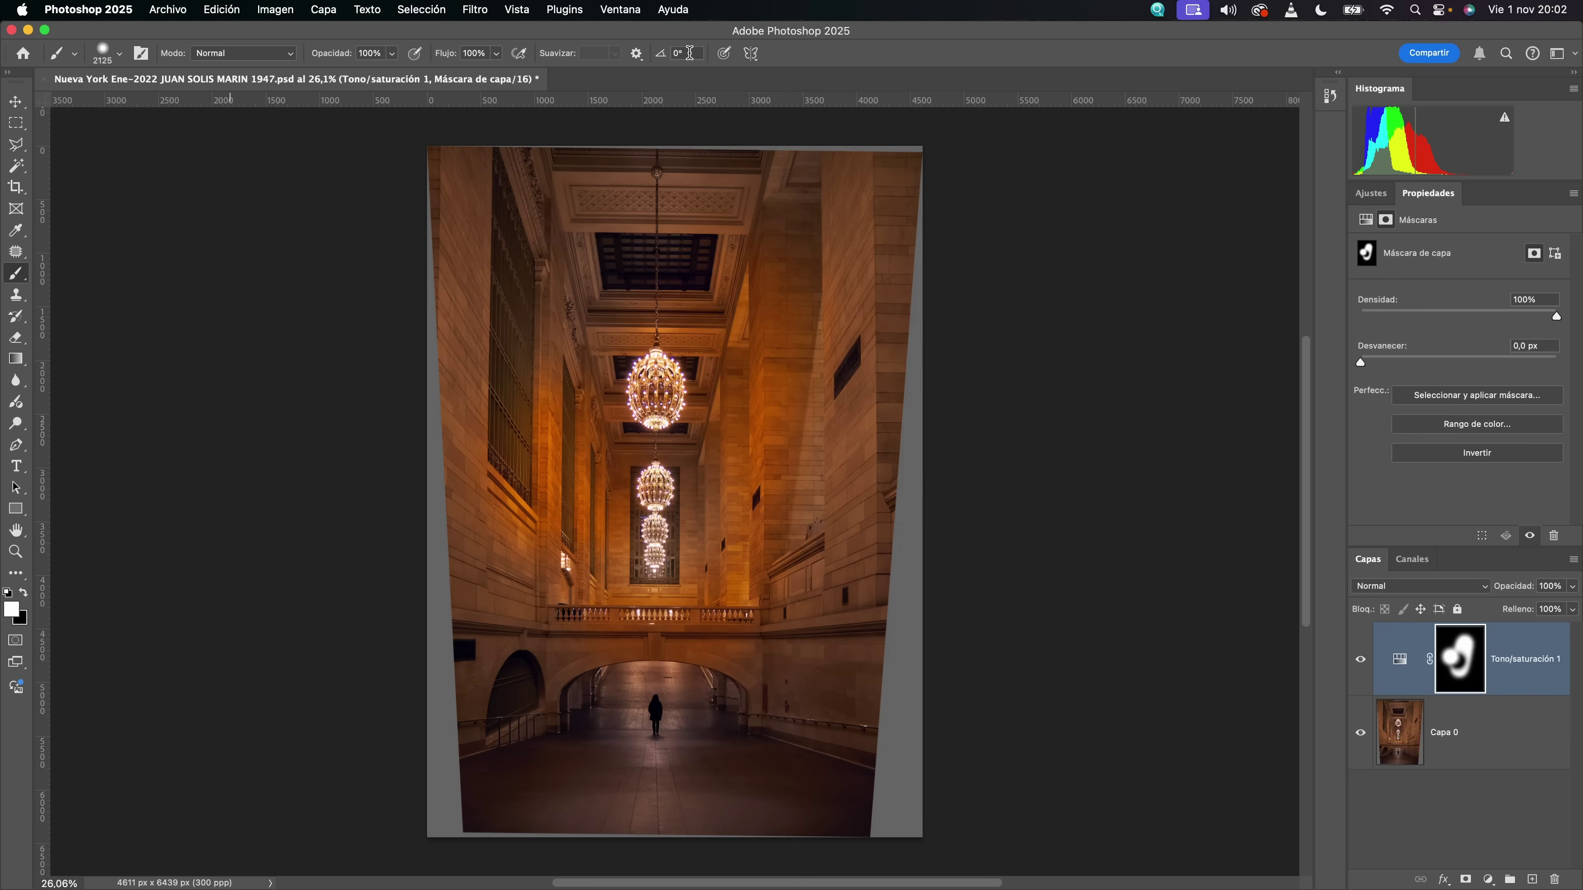
- Shrink the brush repeatedly and set its opacity to 50%
{"action": "key", "text": "bracketleft"}
{"action": "key", "text": "bracketleft"}
{"action": "key", "text": "bracketleft"}
{"action": "key", "text": "bracketleft"}
{"action": "key", "text": "bracketleft"}
{"action": "key", "text": "bracketleft"}
{"action": "key", "text": "bracketleft"}
{"action": "key", "text": "bracketleft"}
{"action": "key", "text": "5"}
- Vary the brush size and hardness interactively on the canvas, finishing at a diameter of about 3957 px and 100% hardness
{"action": "left_click", "coordinate": [686, 402], "text": "ctrl+alt"}
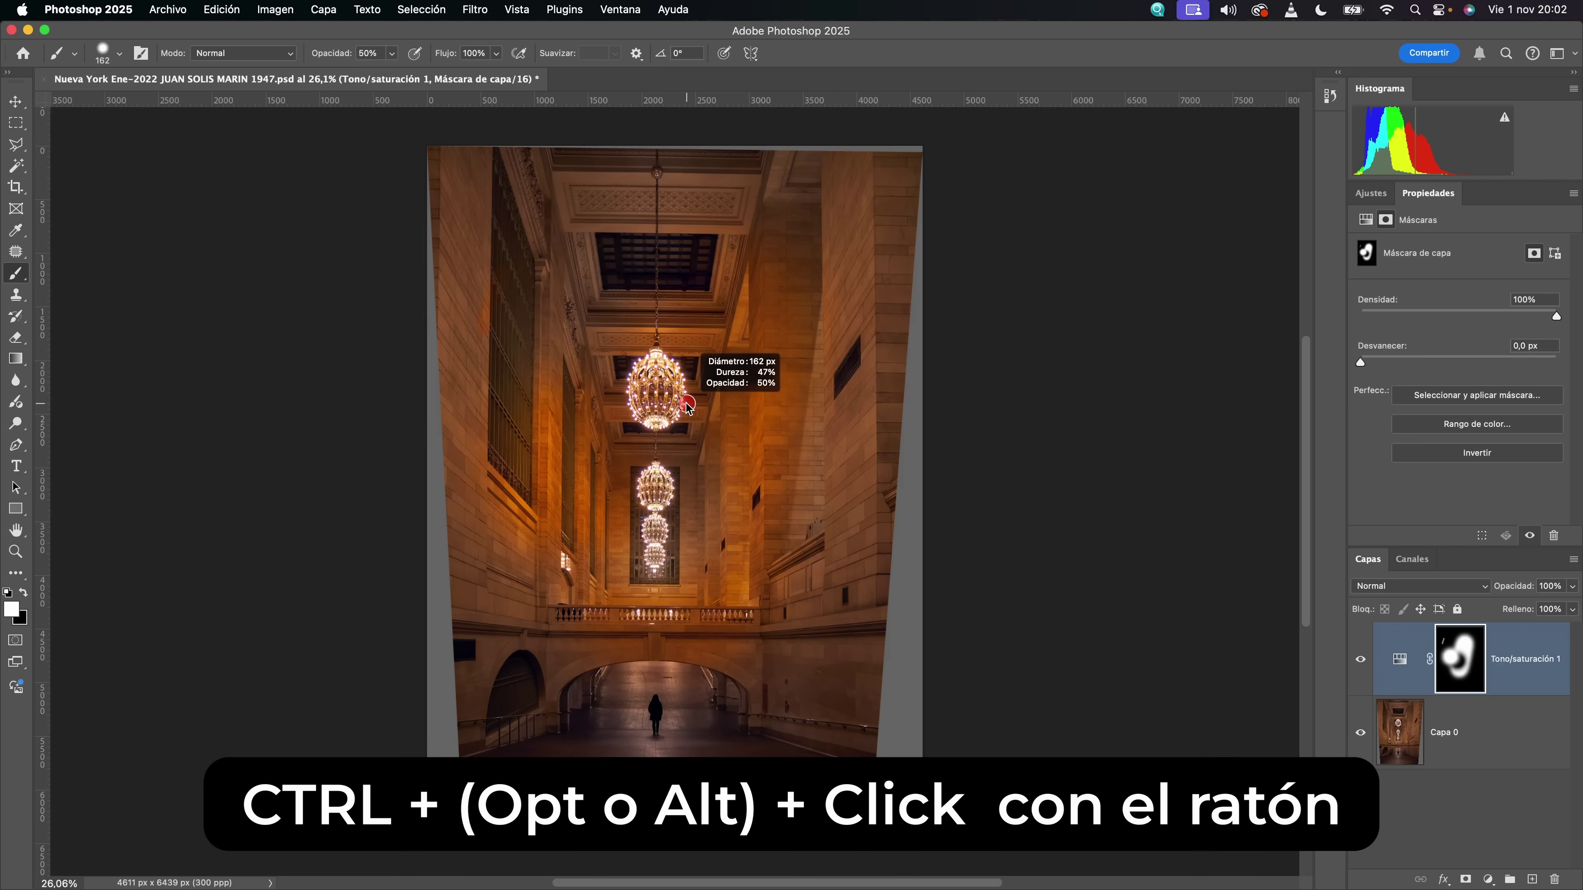
{"action": "left_click", "coordinate": [686, 404], "text": "ctrl+alt"}
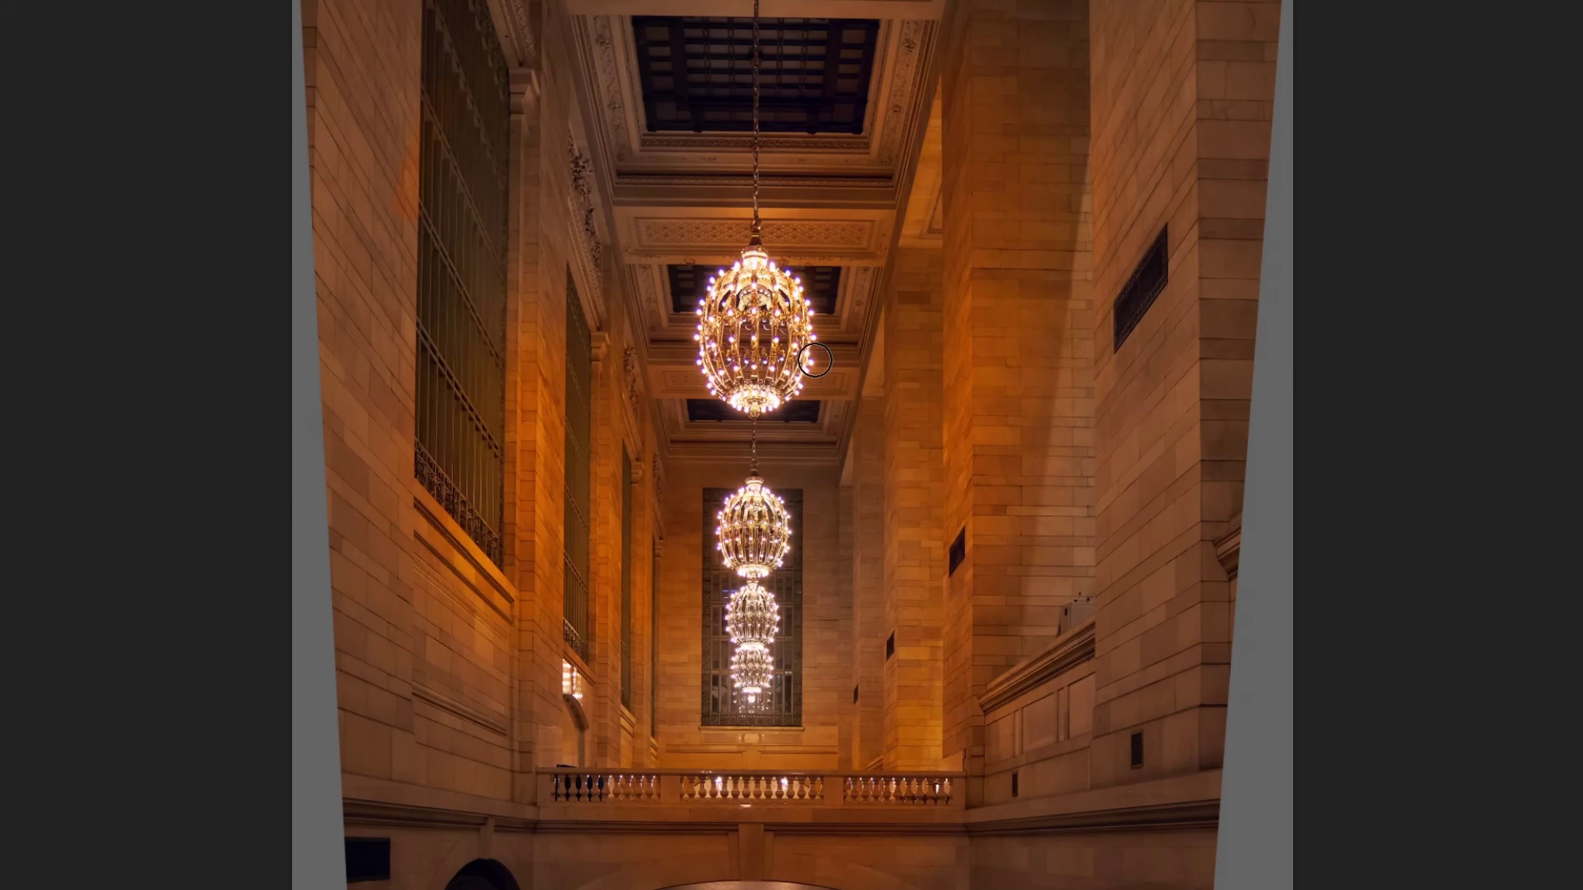
{"action": "mouse_move", "coordinate": [815, 360]}
{"action": "left_mouse_down"}
{"action": "mouse_move", "coordinate": [1501, 456]}
{"action": "mouse_move", "coordinate": [810, 486]}
{"action": "mouse_move", "coordinate": [956, 506]}
{"action": "mouse_move", "coordinate": [1582, 497]}
{"action": "left_mouse_up"}
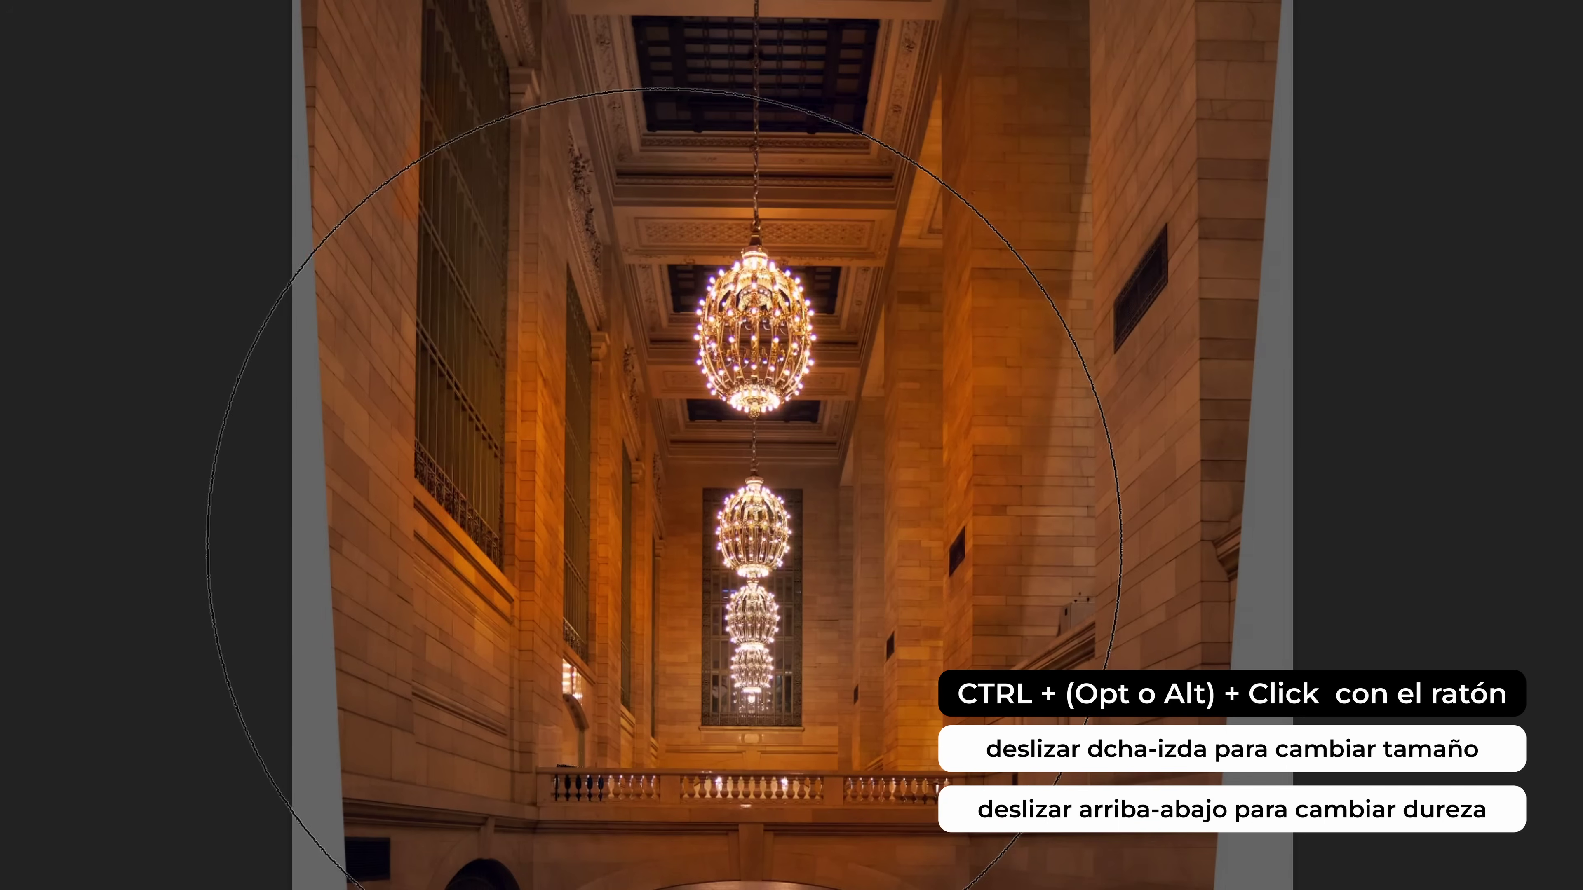
{"action": "mouse_move", "coordinate": [745, 595]}
{"action": "left_mouse_down"}
{"action": "mouse_move", "coordinate": [932, 589]}
{"action": "mouse_move", "coordinate": [634, 614]}
{"action": "mouse_move", "coordinate": [764, 614]}
{"action": "mouse_move", "coordinate": [776, 326]}
{"action": "mouse_move", "coordinate": [759, 889]}
{"action": "left_mouse_up"}
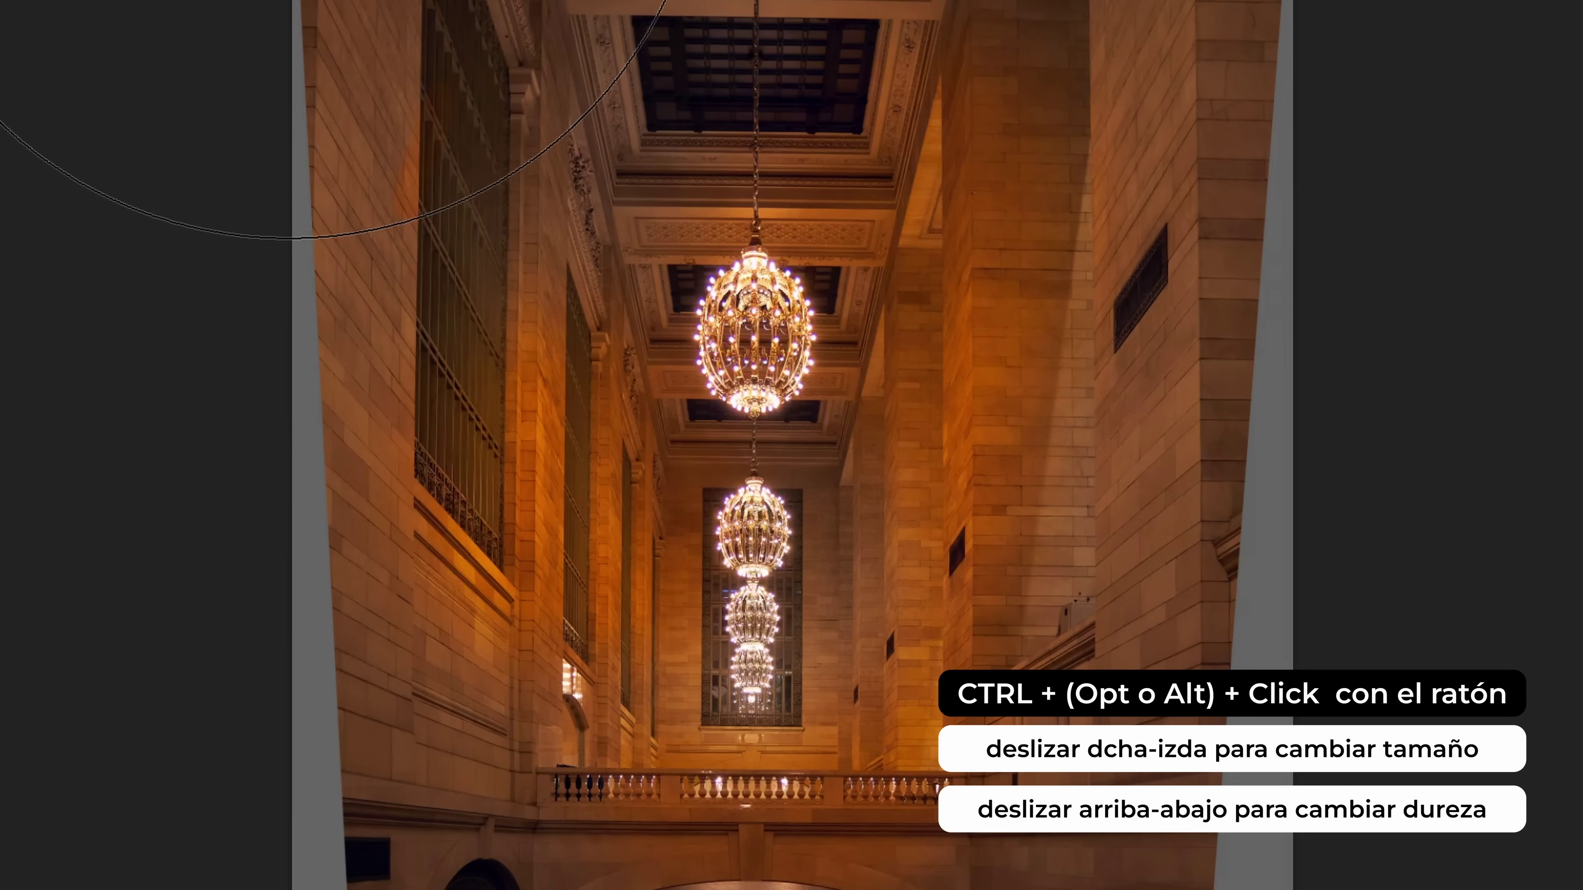
{"action": "left_click_drag", "start_coordinate": [791, 609], "coordinate": [792, 611]}
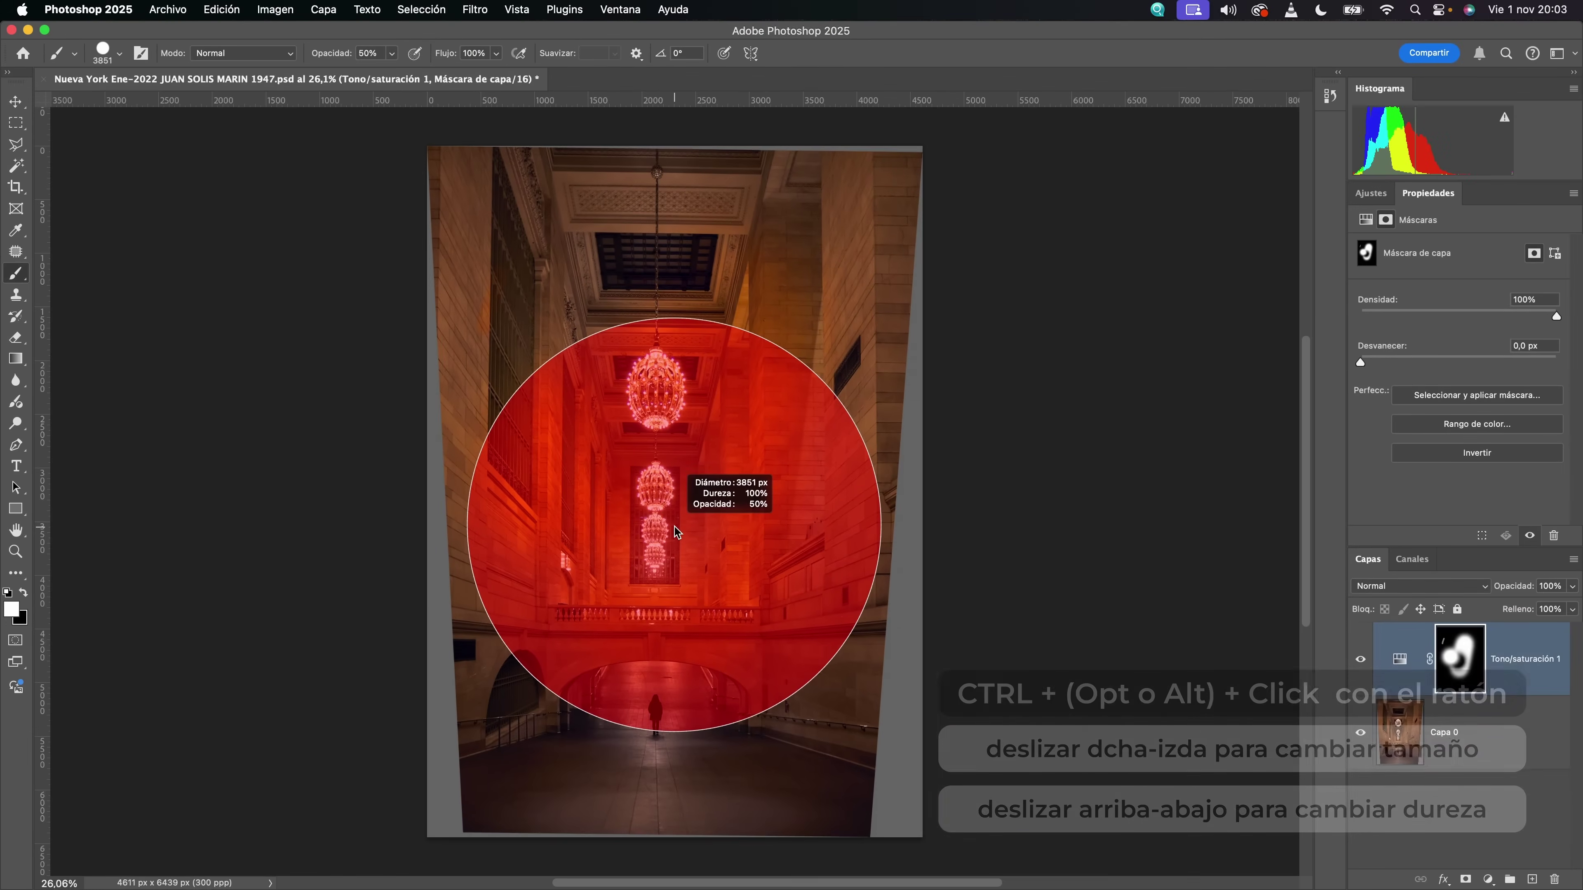
{"action": "left_click_drag", "start_coordinate": [674, 526], "coordinate": [685, 527]}
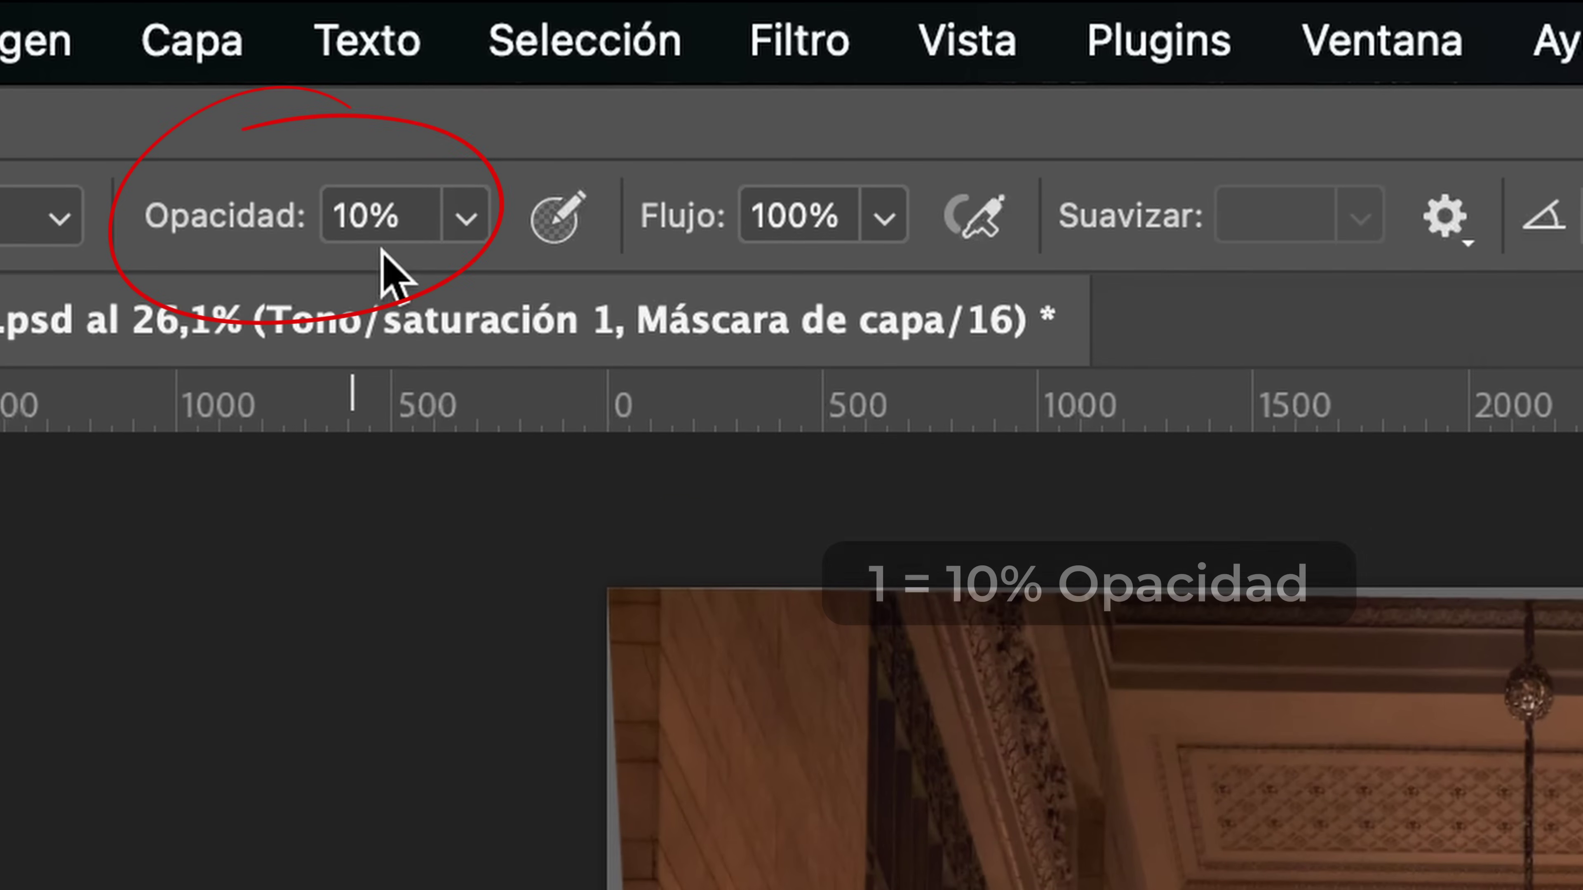
- Try brush opacities of 20% and 30%, and set the opacity to 100%
{"action": "key", "text": "2"}
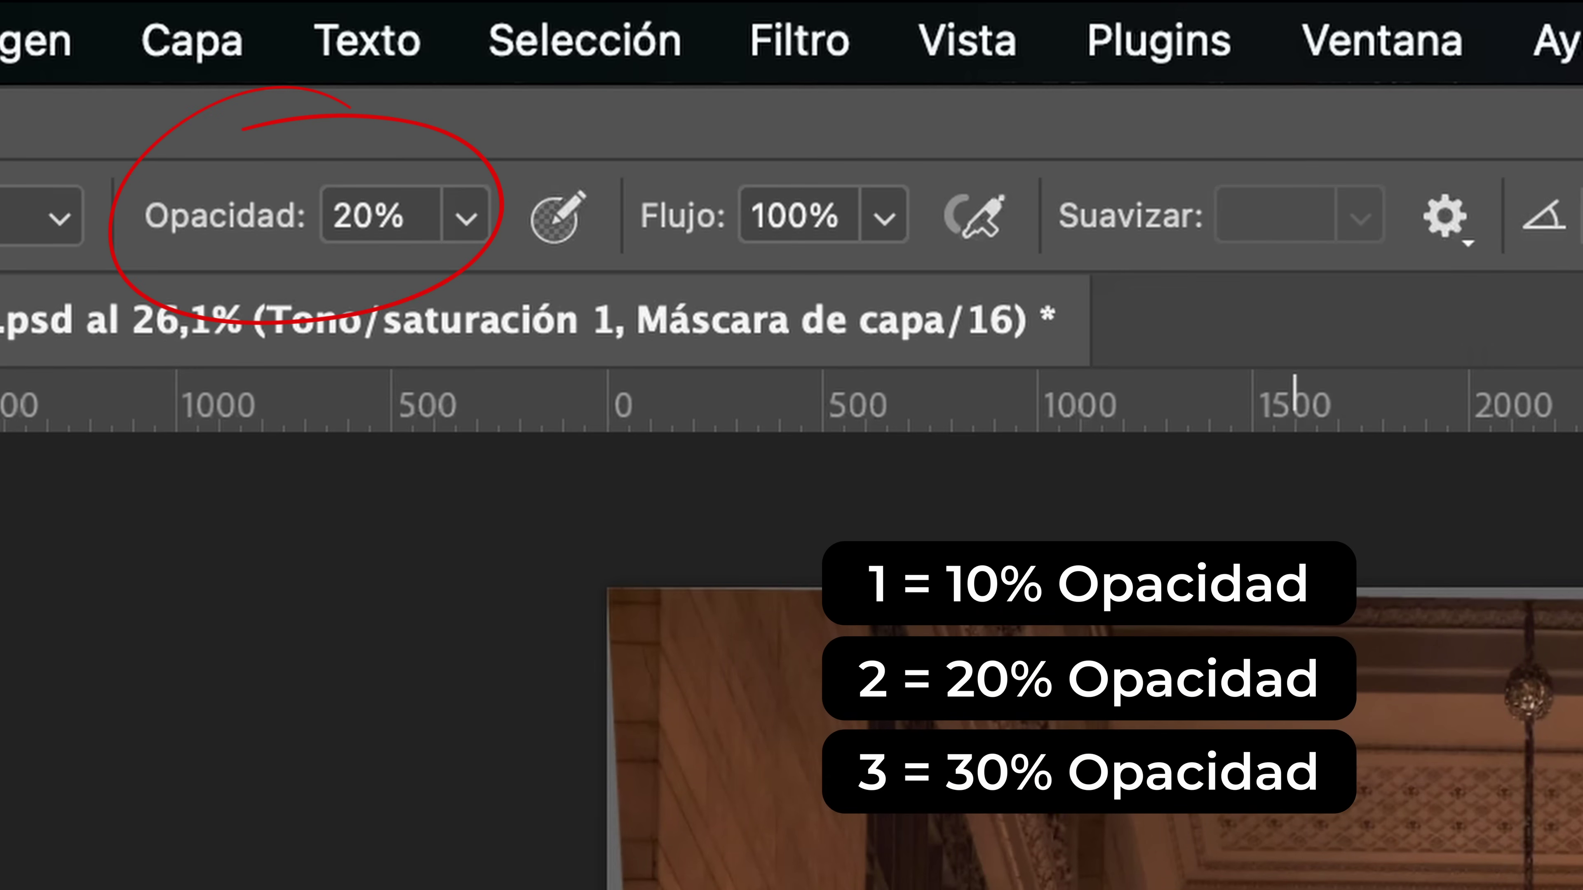
{"action": "key", "text": "3"}
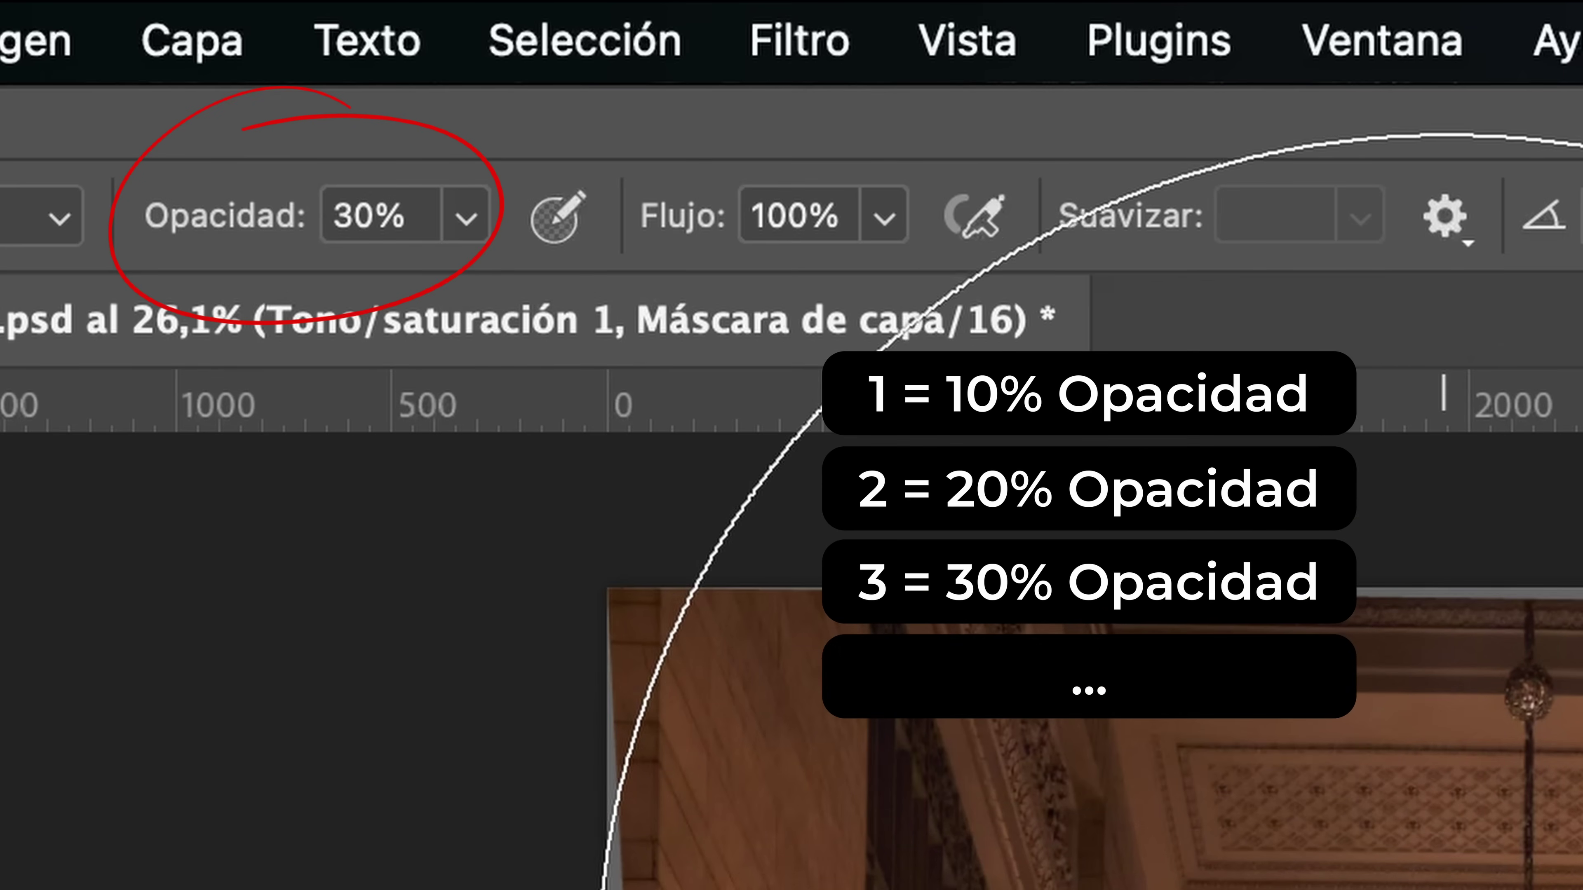
{"action": "key", "text": "0"}
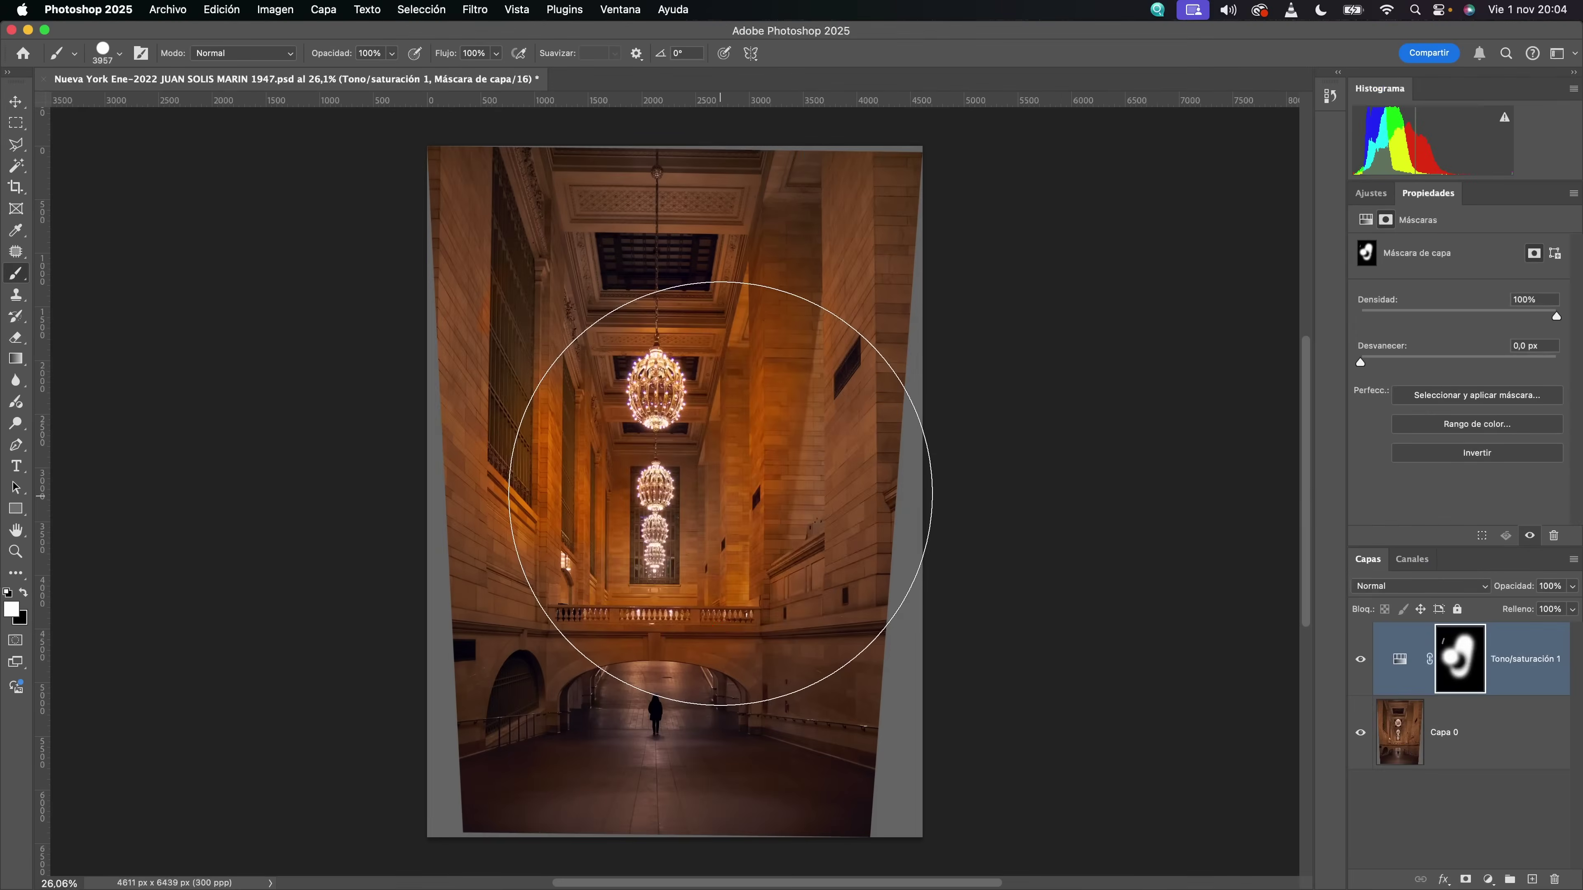
- Reduce the brush to about 3045 px and paint the entire Tono/saturación 1 mask black
{"action": "left_click_drag", "start_coordinate": [720, 493], "coordinate": [679, 494]}
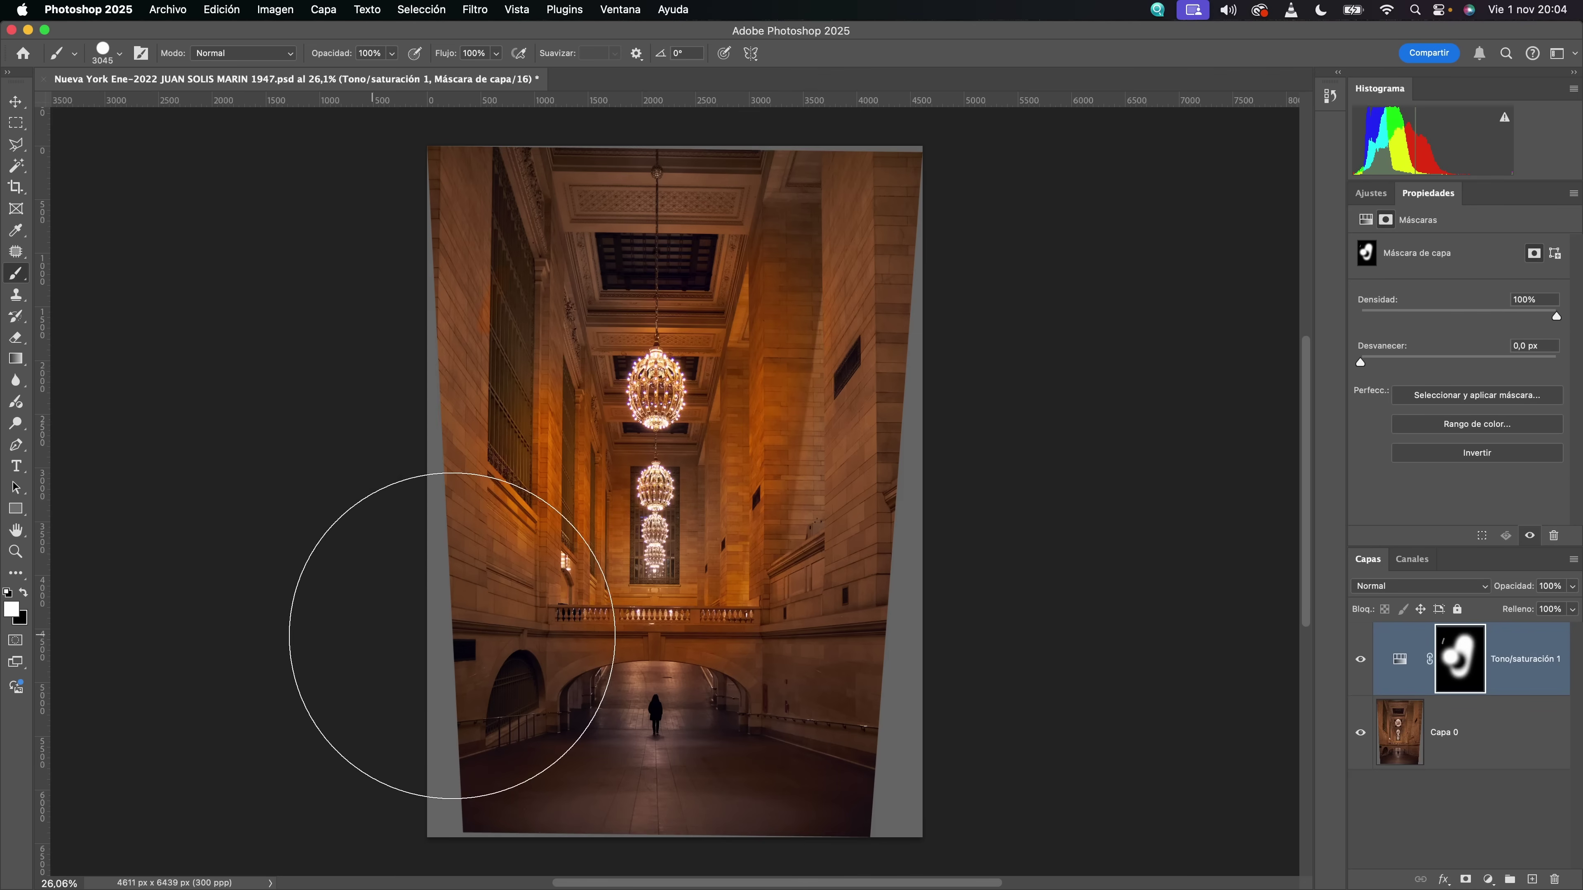
{"action": "key", "text": "x"}
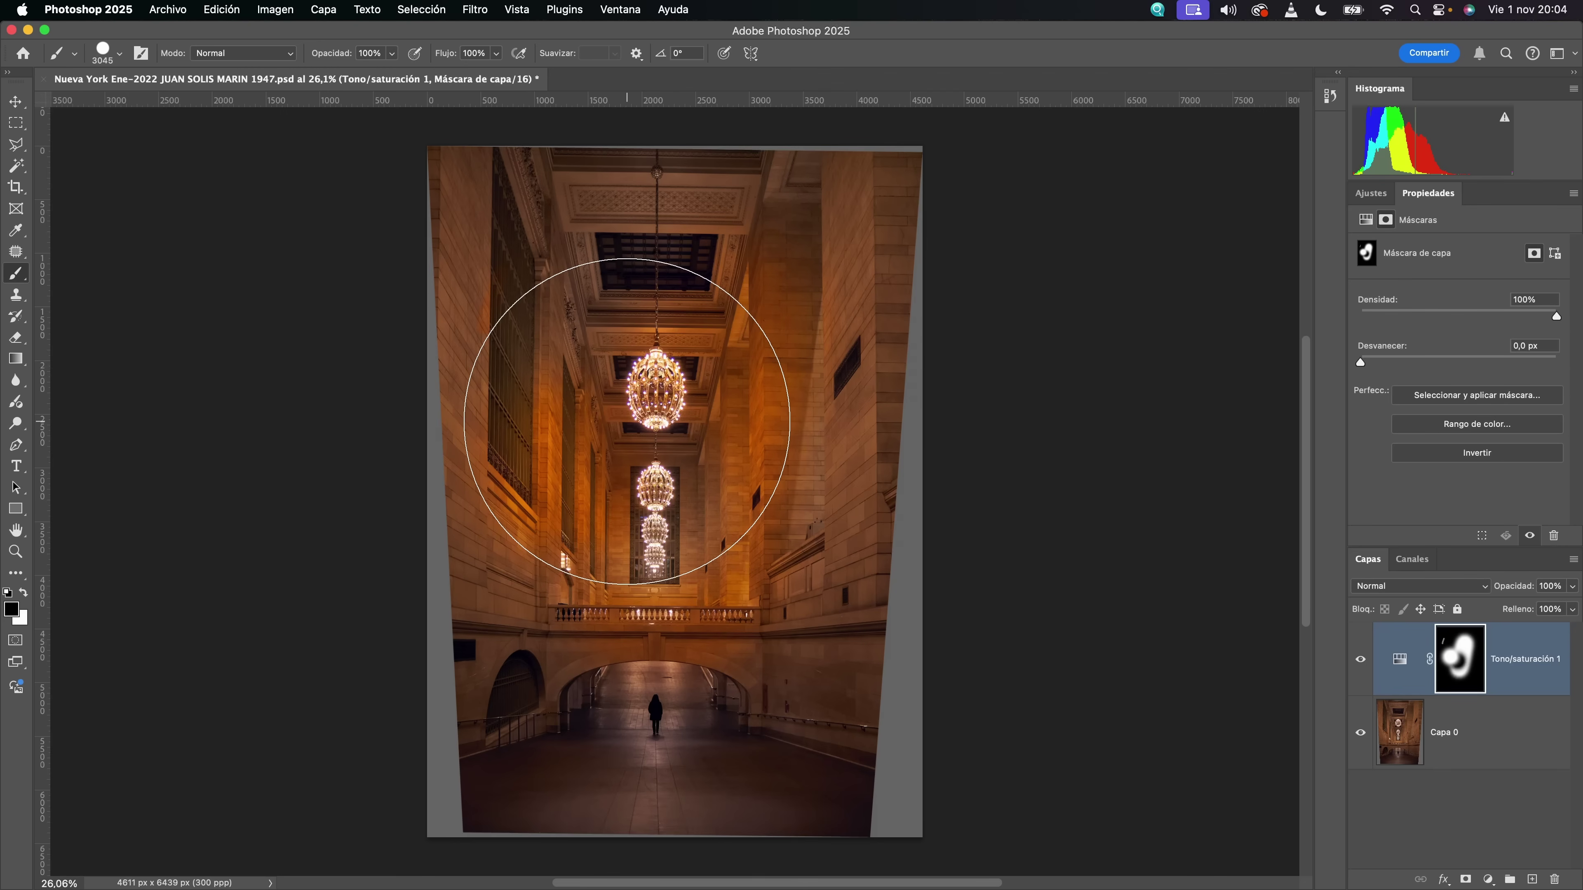
{"action": "mouse_move", "coordinate": [627, 422]}
{"action": "left_mouse_down"}
{"action": "mouse_move", "coordinate": [942, 387]}
{"action": "mouse_move", "coordinate": [933, 523]}
{"action": "mouse_move", "coordinate": [799, 837]}
{"action": "mouse_move", "coordinate": [797, 818]}
{"action": "left_mouse_up"}
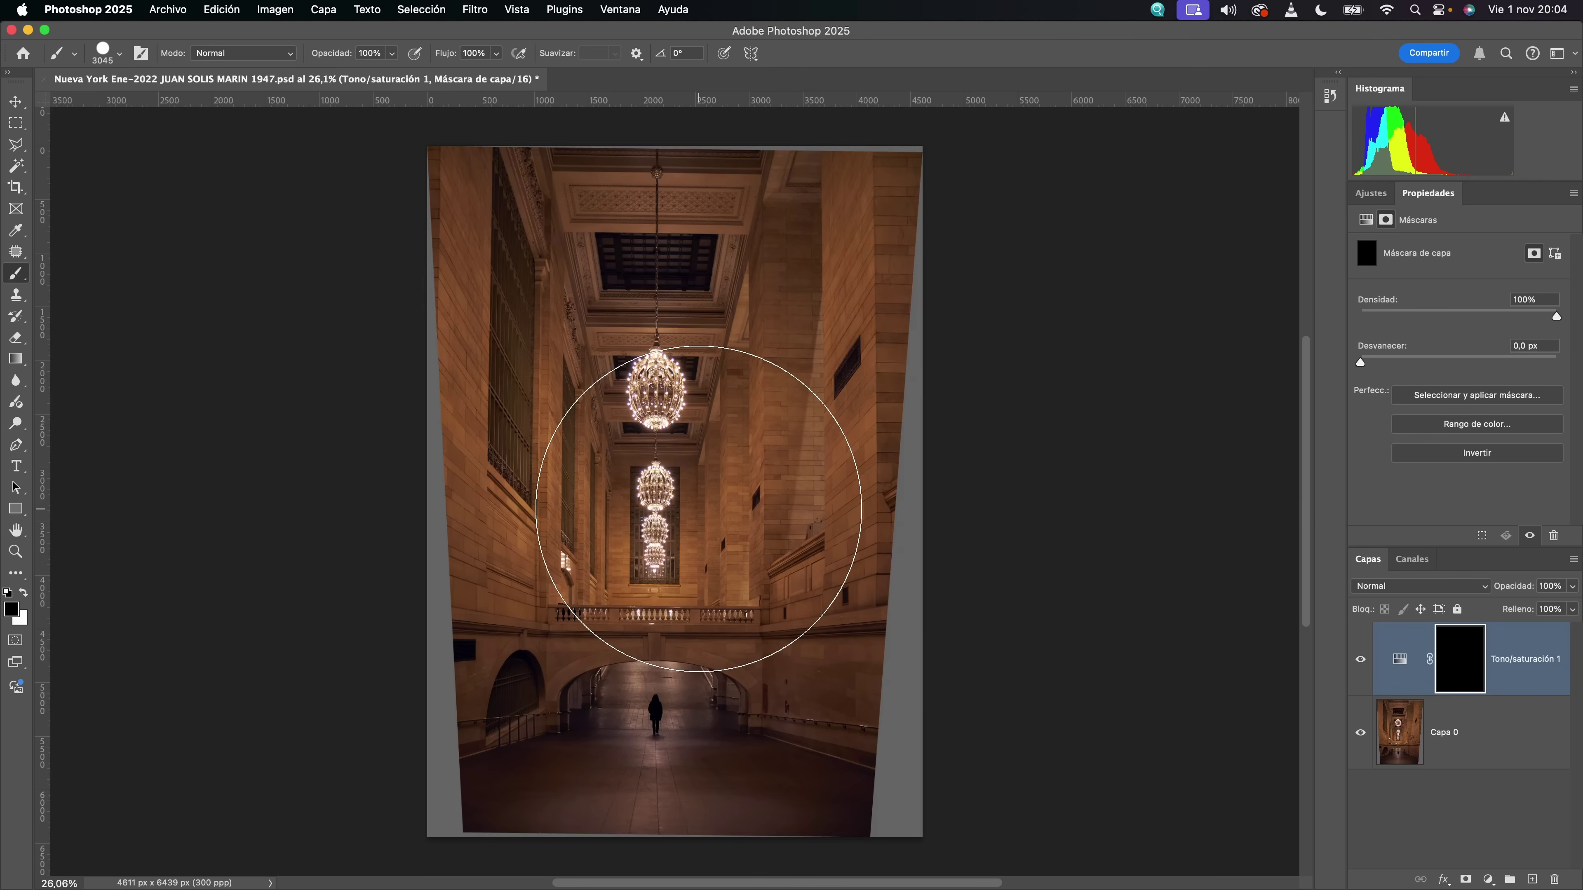
- Switch to white at 20% opacity and stamp one hard-edged circle on the mask over the chandeliers
{"action": "key", "text": "x"}
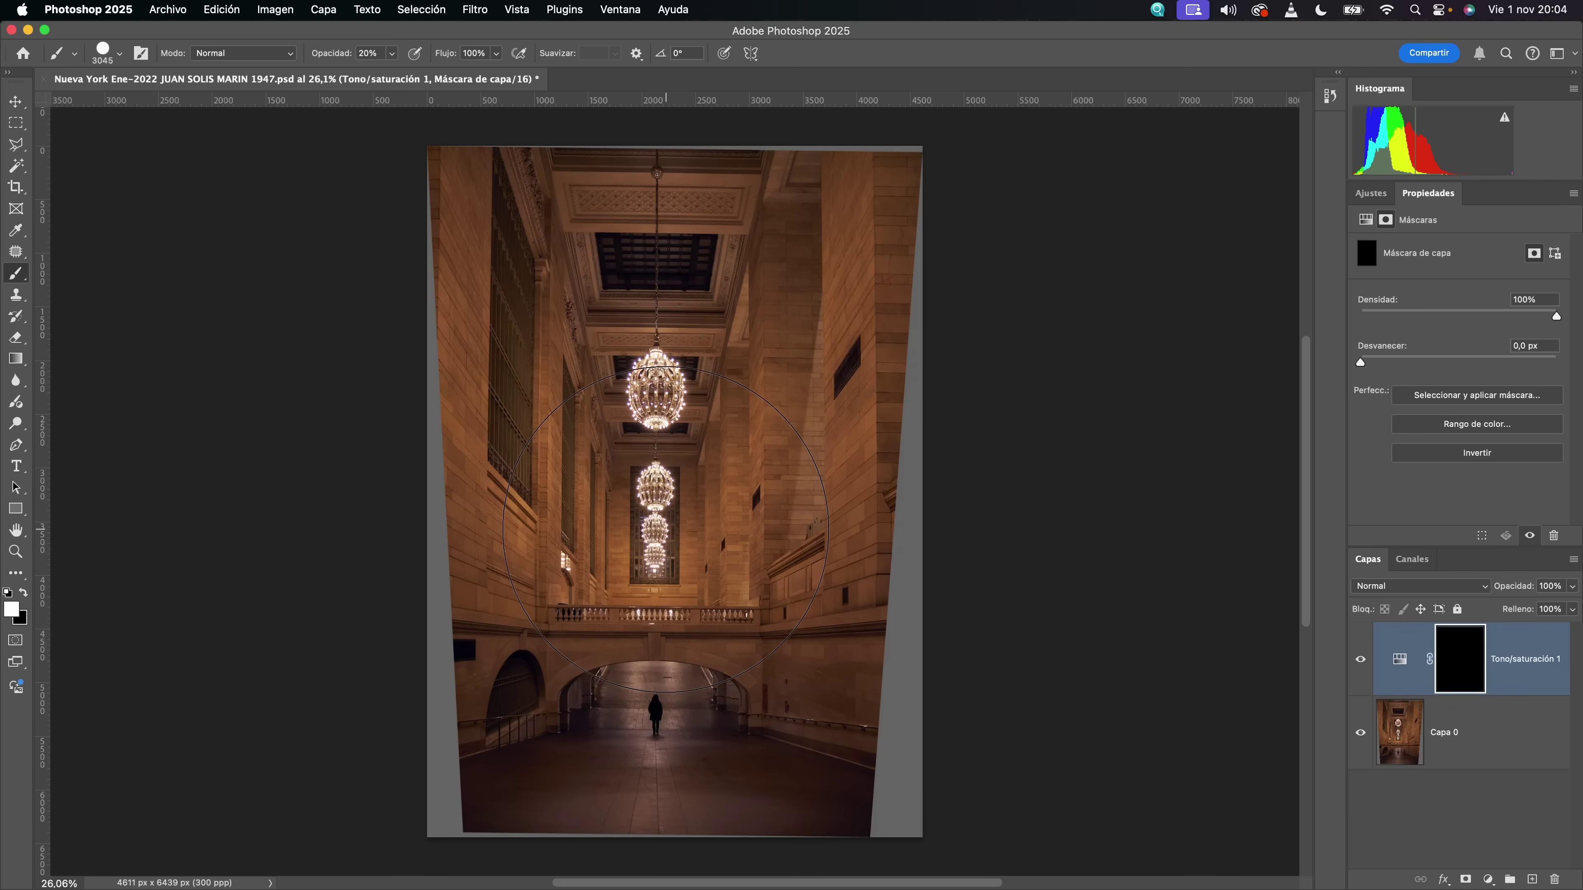
{"action": "left_click_drag", "start_coordinate": [666, 530], "coordinate": [668, 530]}
{"action": "left_click", "coordinate": [668, 491]}
- Soften the brush to 0% hardness at about 3072 px and build up soft white strokes on the mask around the chandeliers
{"action": "left_click_drag", "start_coordinate": [661, 498], "coordinate": [666, 466]}
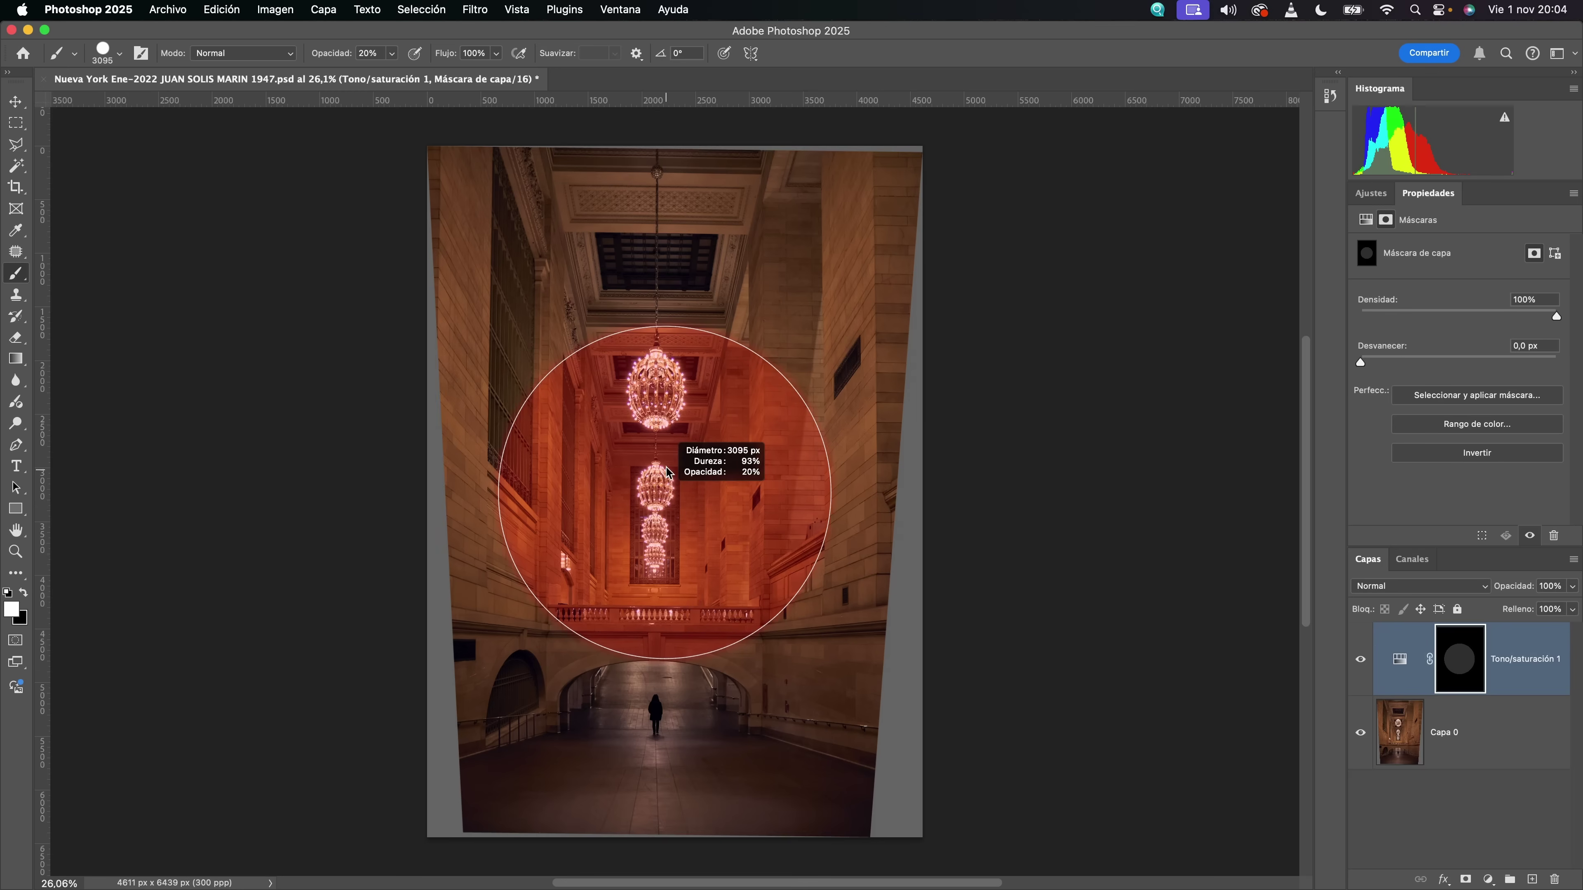
{"action": "left_click_drag", "start_coordinate": [675, 182], "coordinate": [672, 131]}
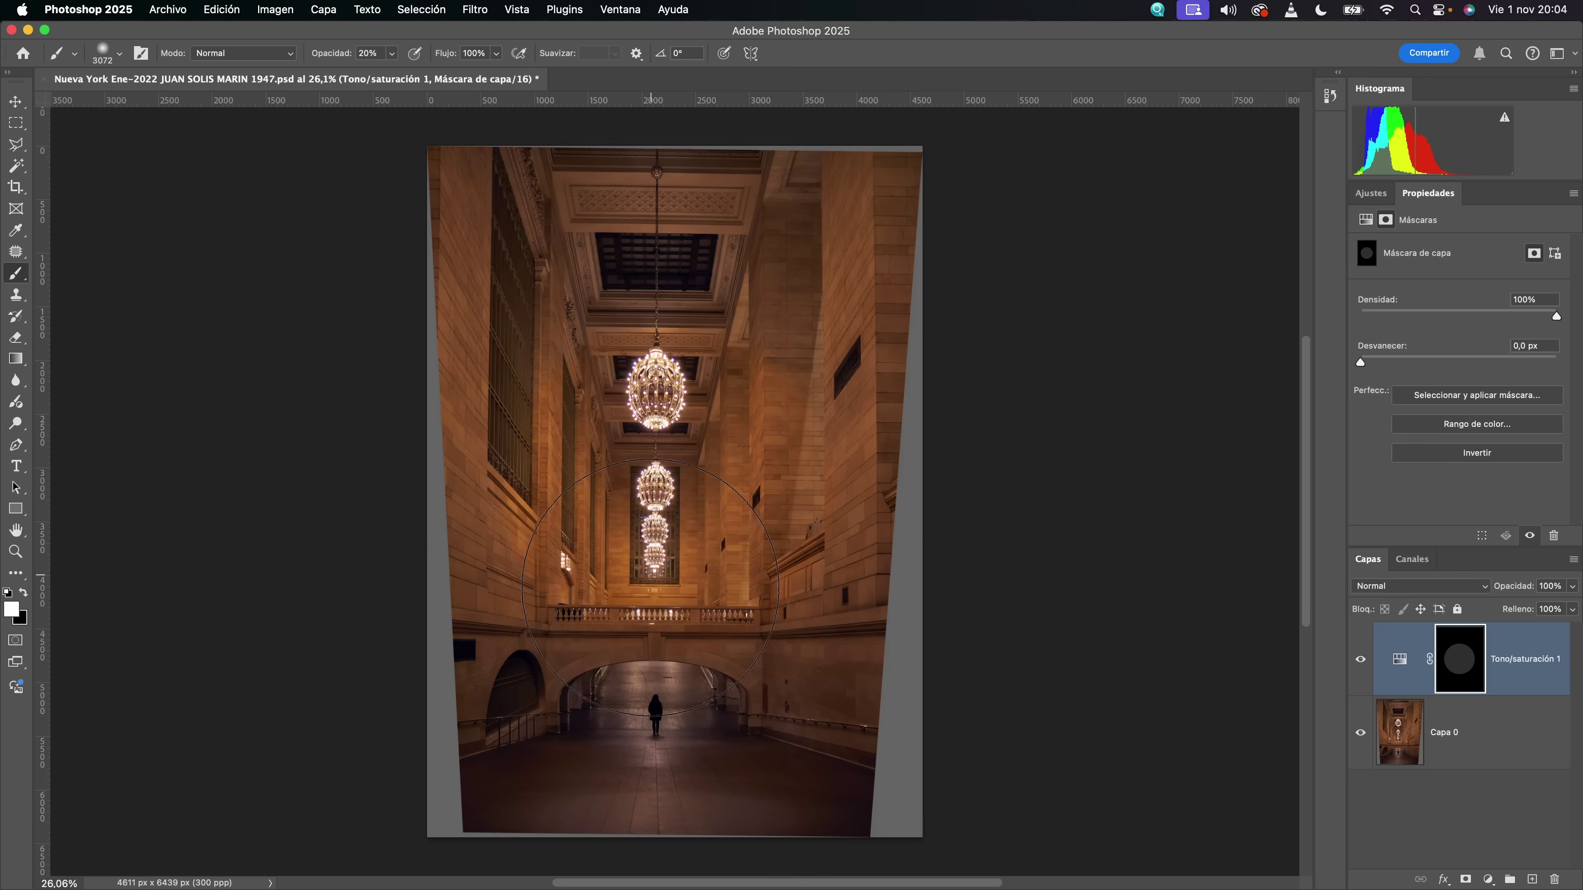
{"action": "left_click_drag", "start_coordinate": [669, 542], "coordinate": [670, 542]}
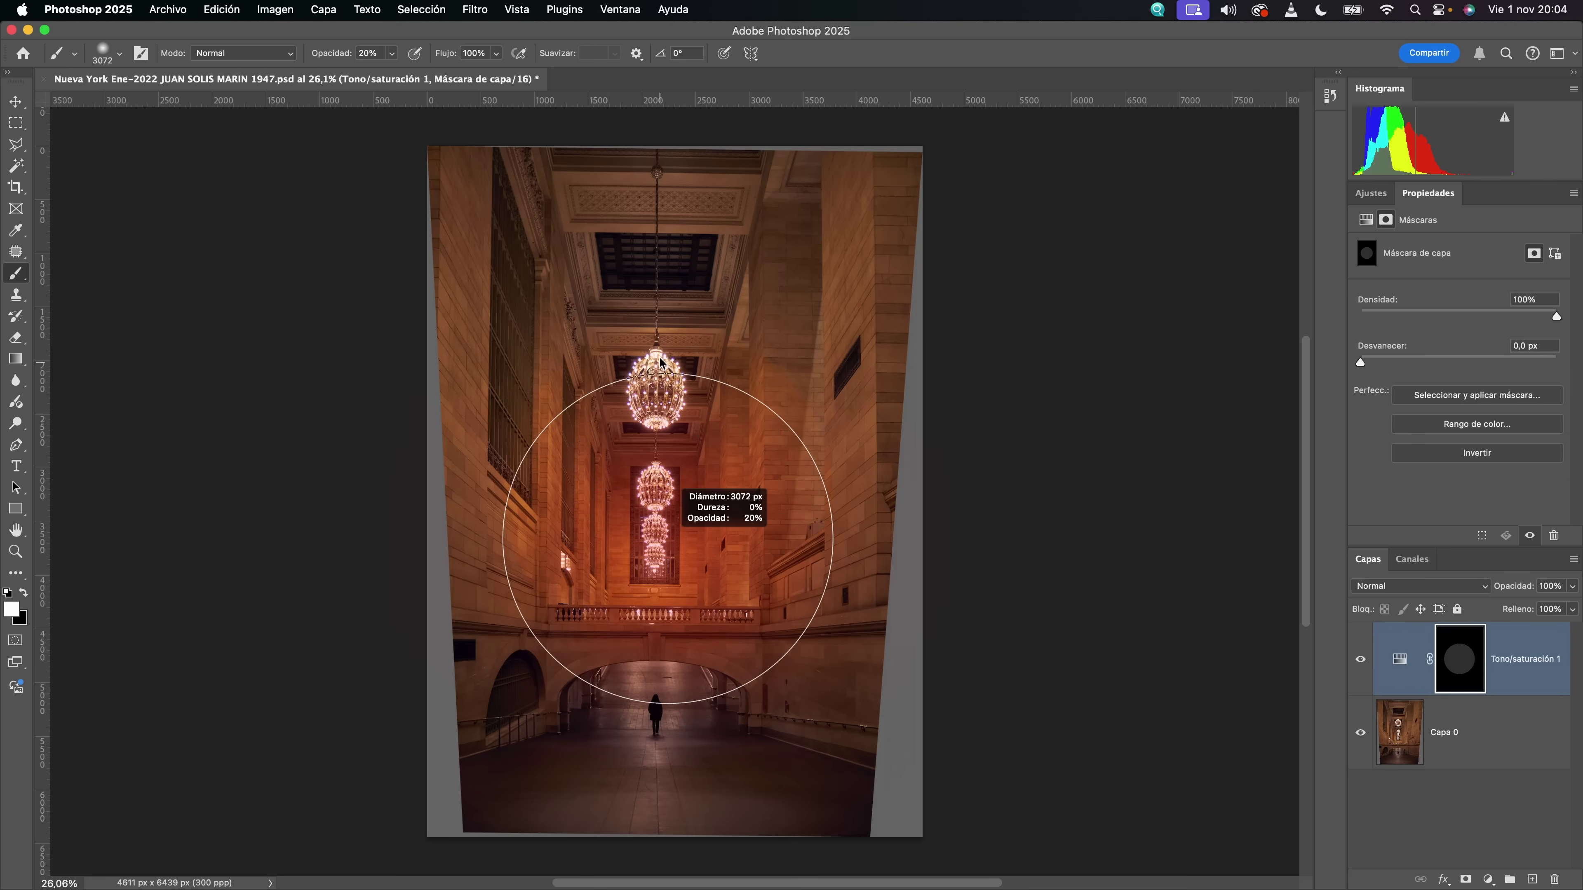
{"action": "mouse_move", "coordinate": [662, 274]}
{"action": "left_mouse_down"}
{"action": "mouse_move", "coordinate": [760, 265]}
{"action": "mouse_move", "coordinate": [724, 336]}
{"action": "mouse_move", "coordinate": [593, 311]}
{"action": "mouse_move", "coordinate": [740, 489]}
{"action": "mouse_move", "coordinate": [640, 576]}
{"action": "mouse_move", "coordinate": [756, 374]}
{"action": "mouse_move", "coordinate": [646, 460]}
{"action": "left_mouse_up"}
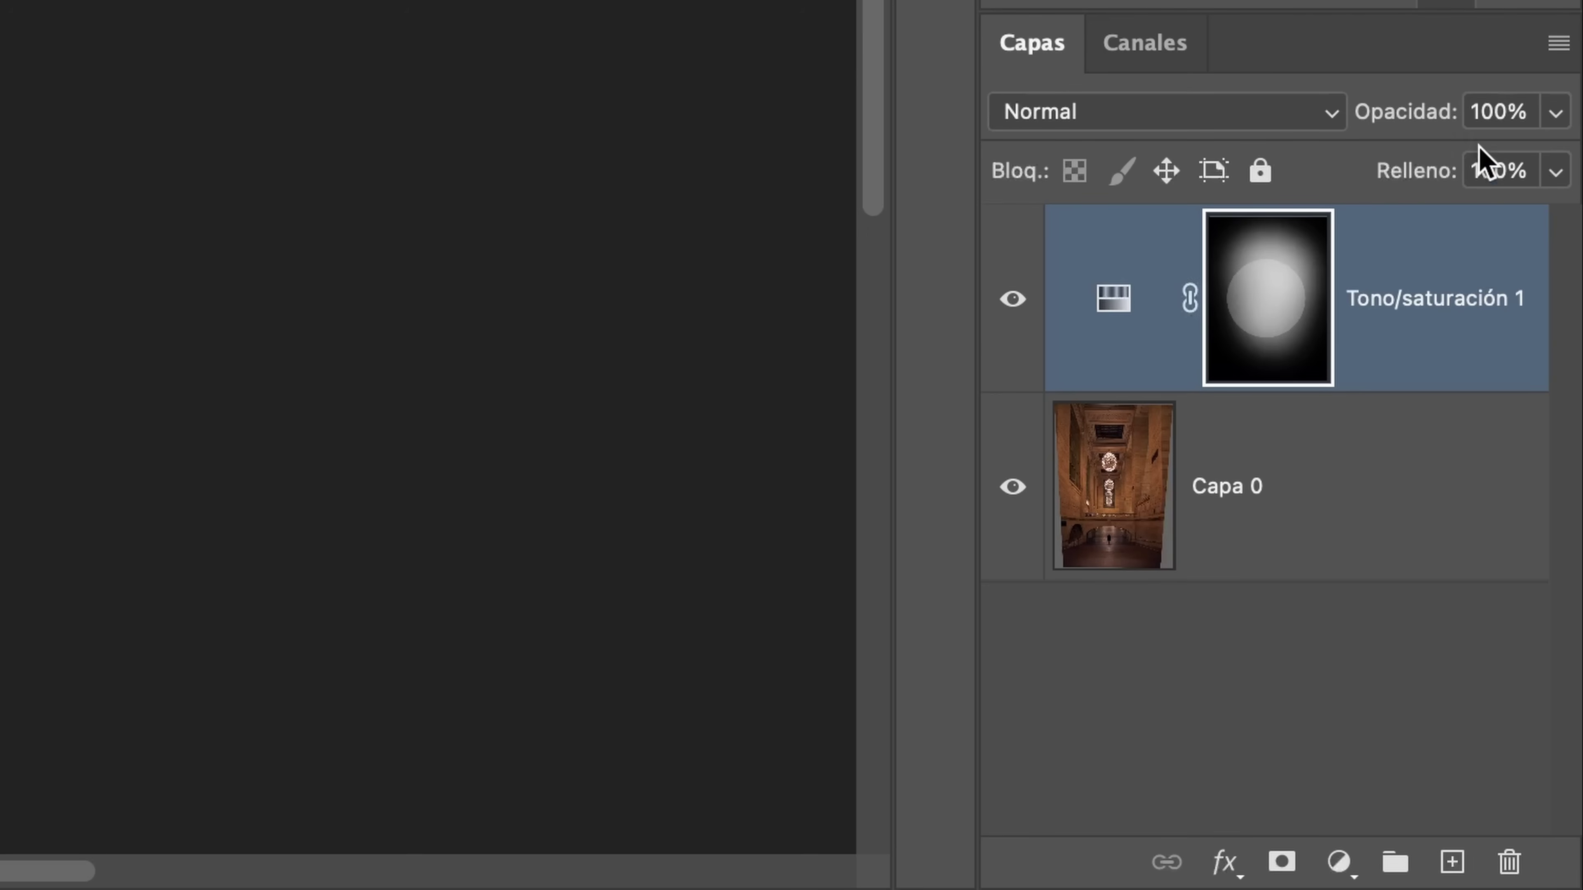
- In the layers panel options, try the medium thumbnail size, restore the largest one and accept
{"action": "left_click", "coordinate": [1560, 55]}
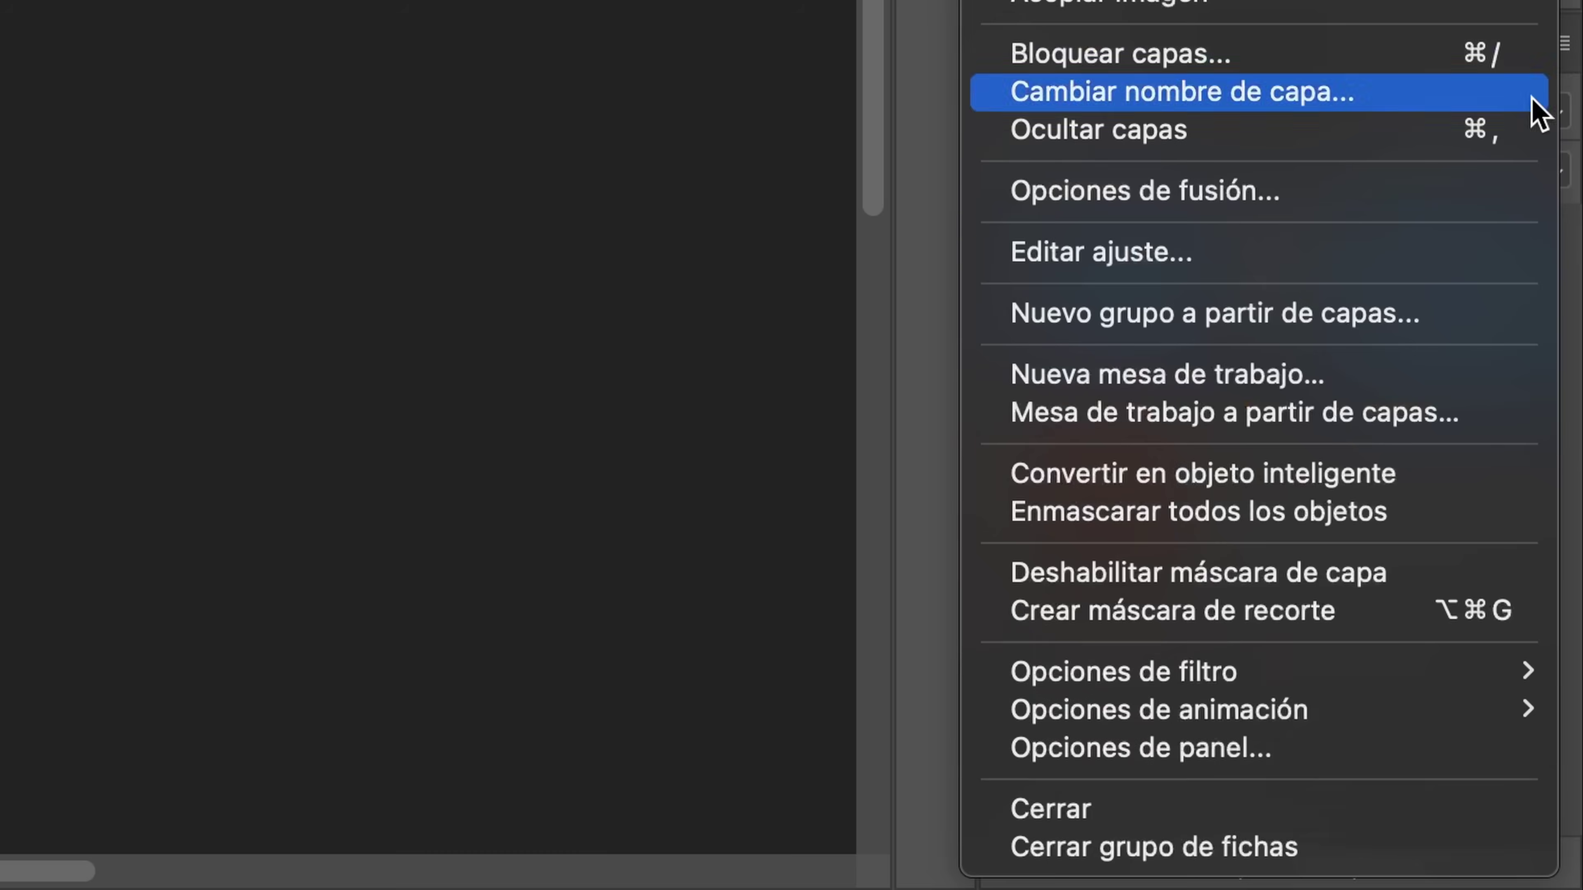
{"action": "left_click", "coordinate": [1173, 749]}
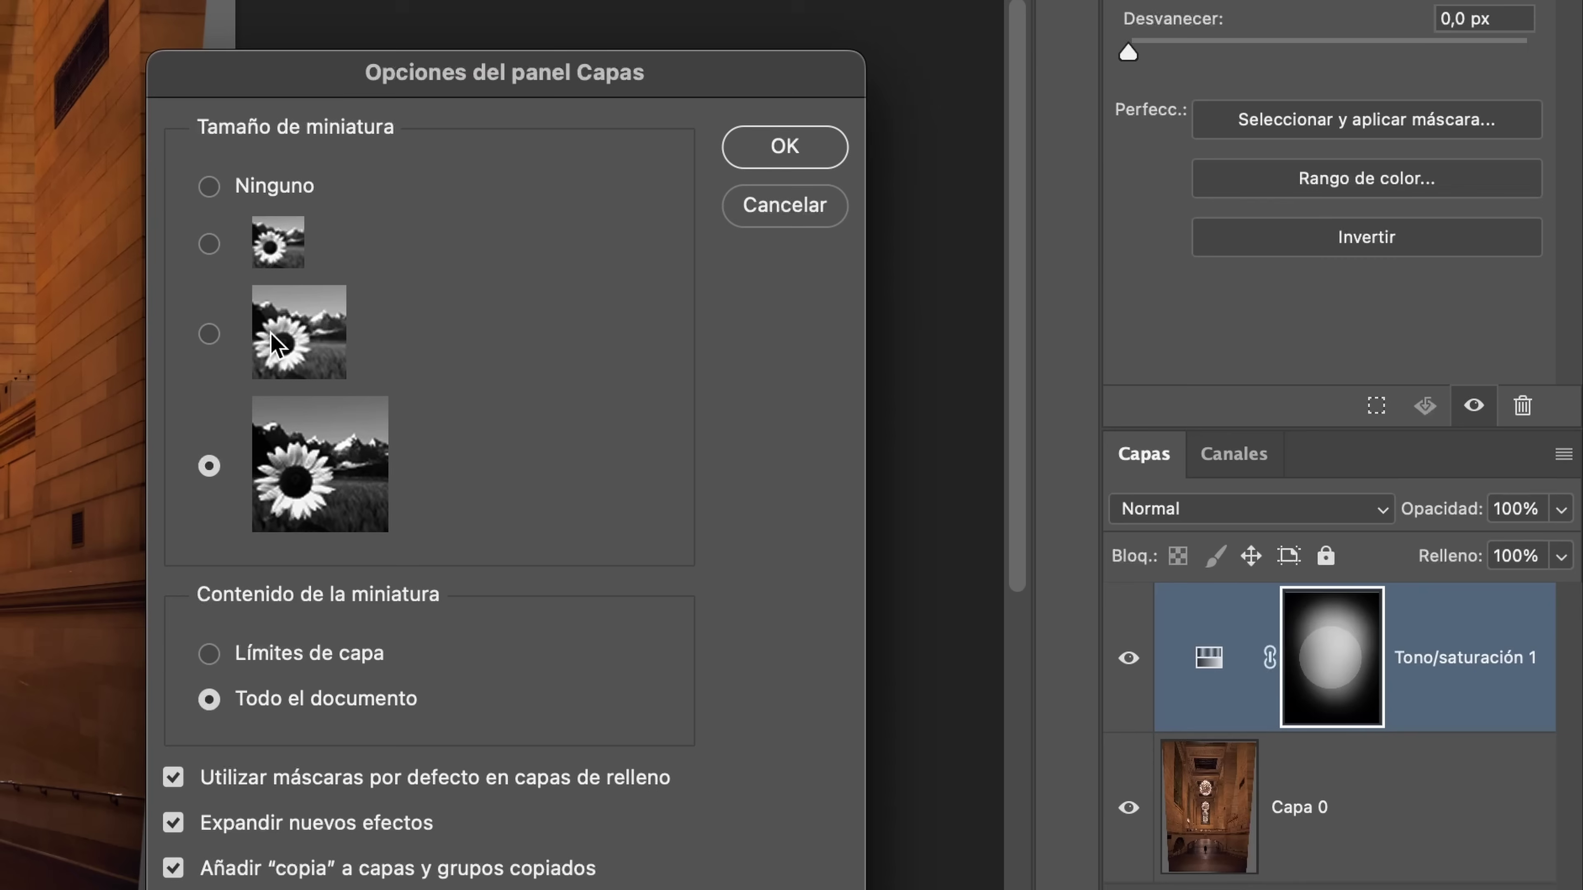
{"action": "left_click", "coordinate": [274, 343]}
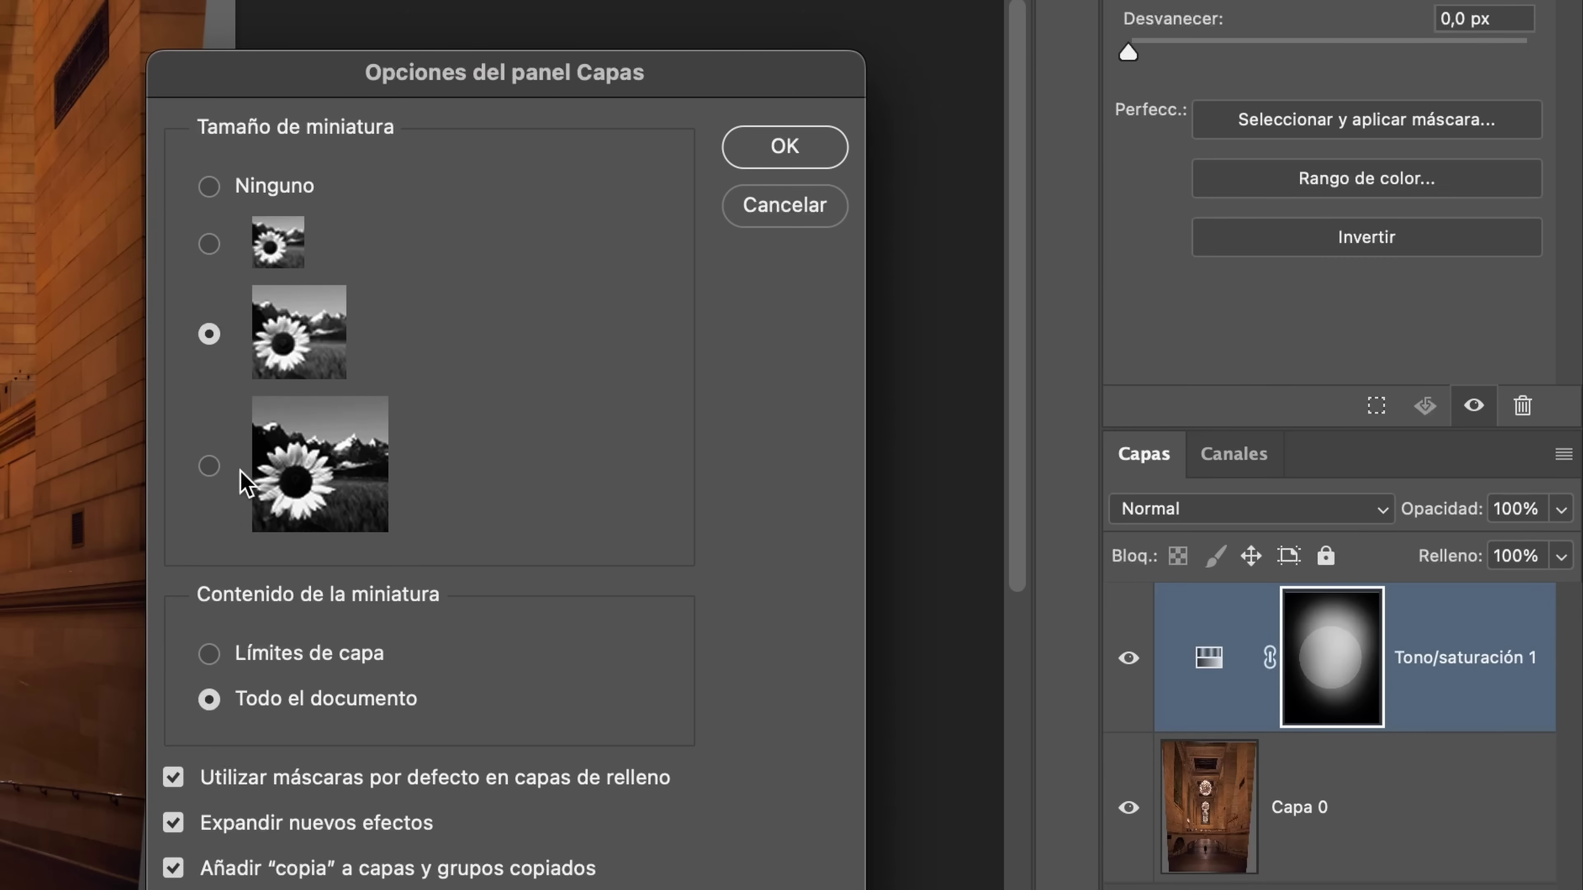
{"action": "left_click", "coordinate": [348, 498]}
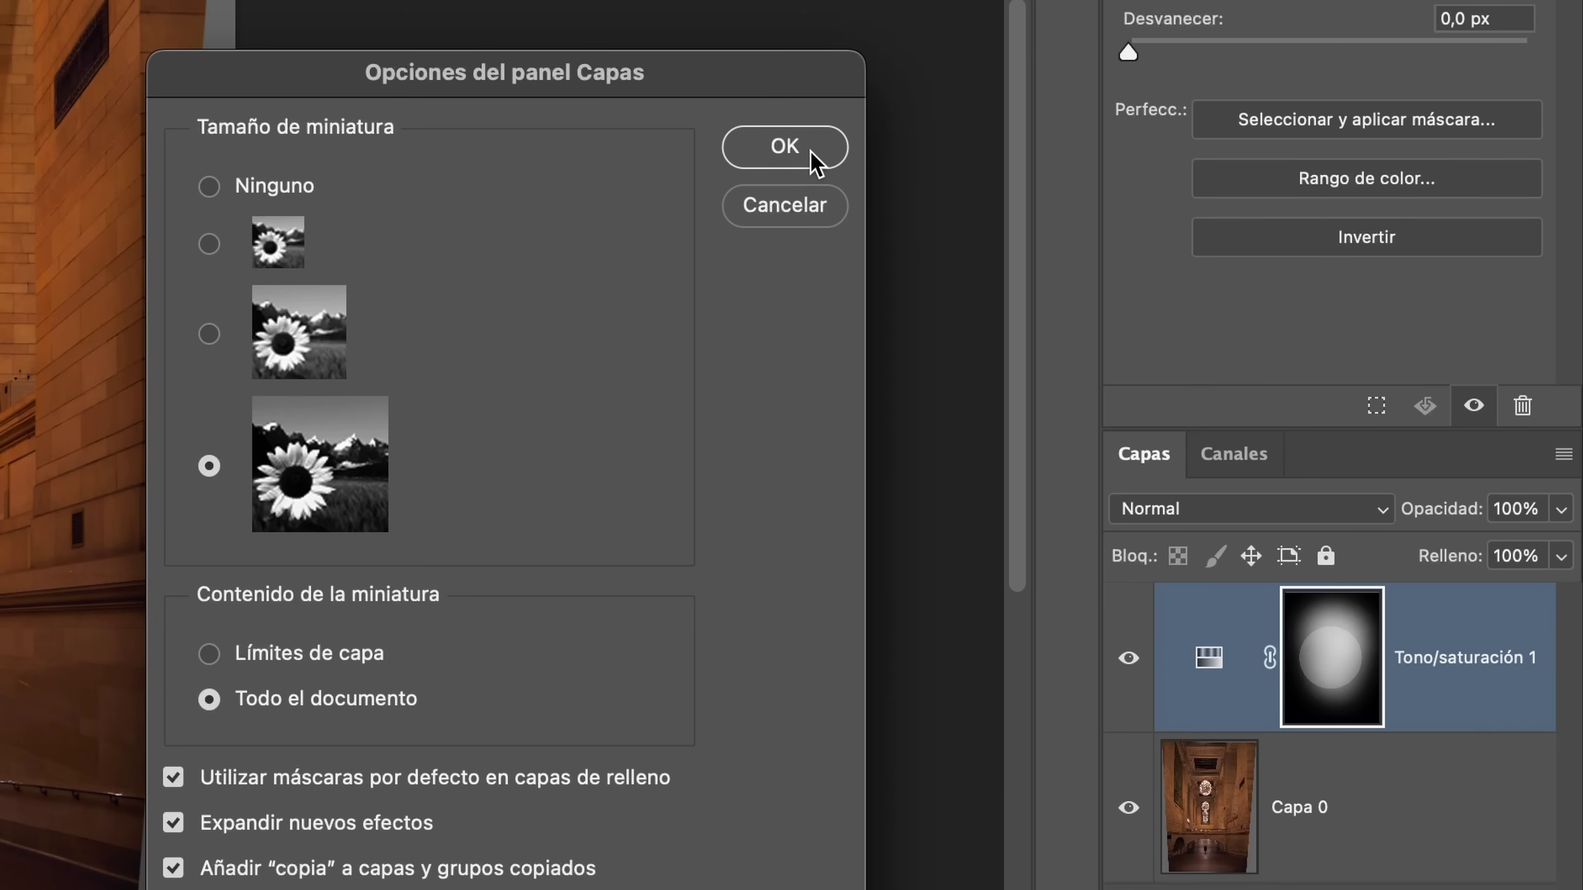
{"action": "left_click", "coordinate": [784, 147]}
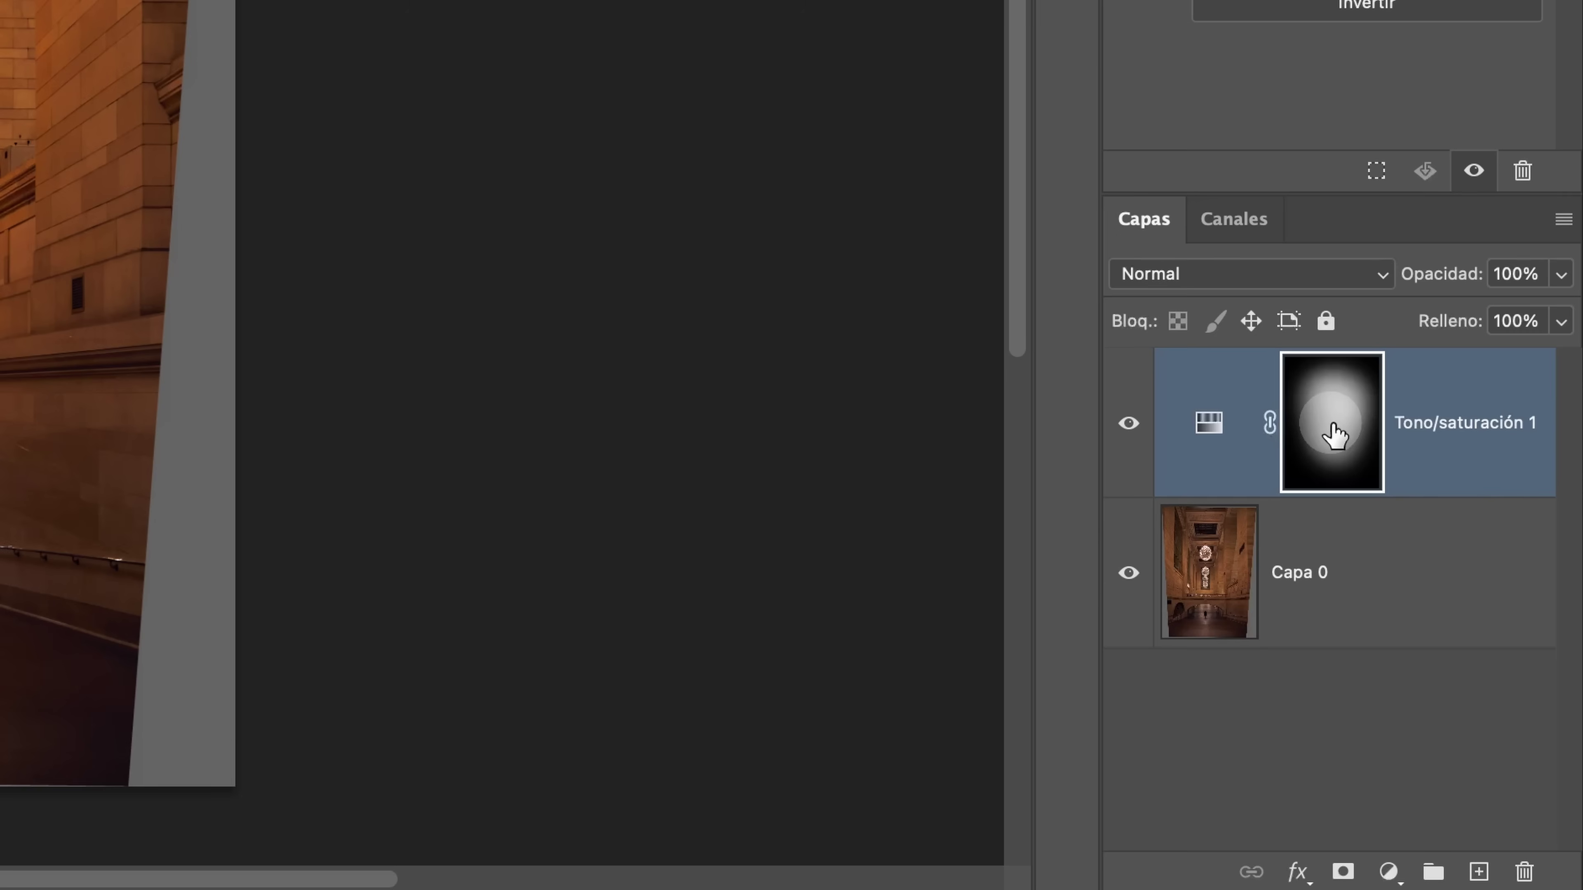
- View the Tono/saturación 1 mask by itself, return to the photo through Capa 0 and reselect the mask
{"action": "left_click", "coordinate": [1332, 428], "text": "alt"}
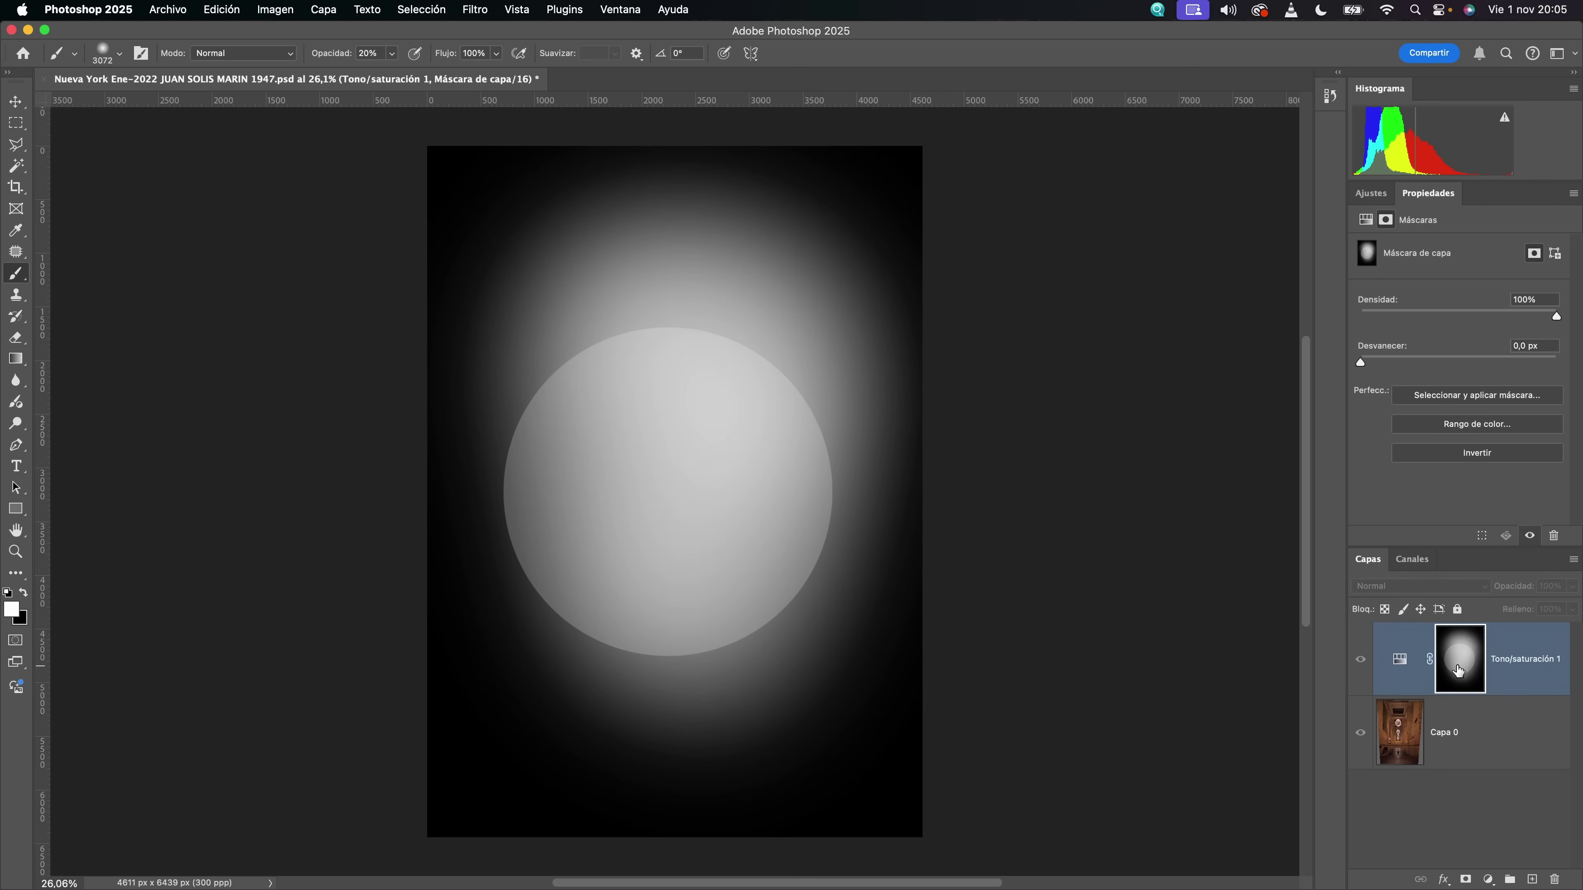
{"action": "left_click", "coordinate": [1463, 719]}
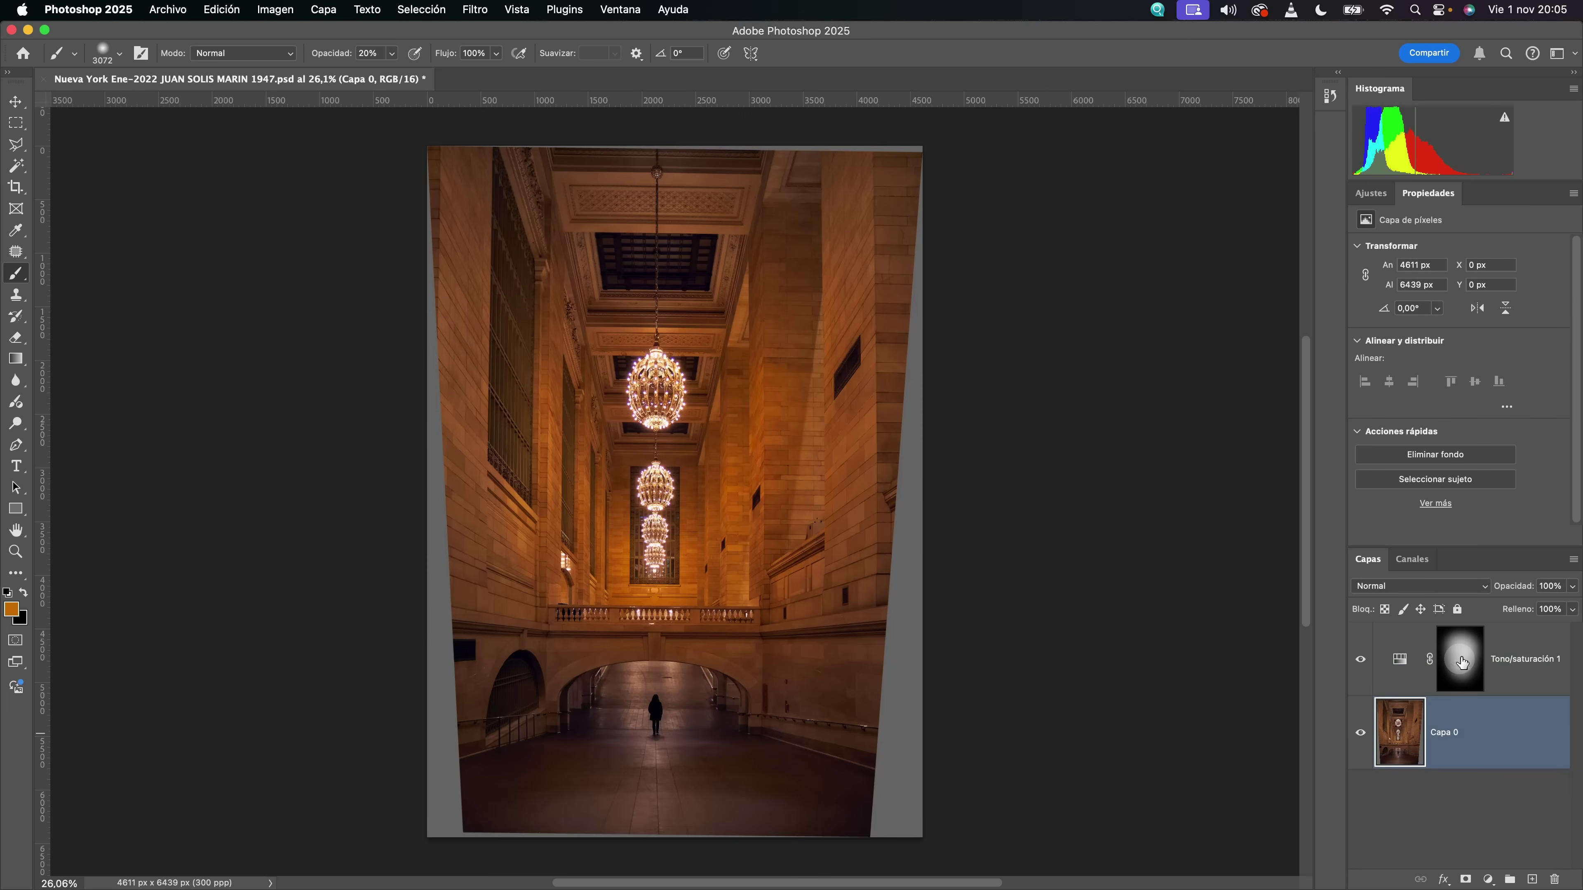
{"action": "left_click", "coordinate": [1462, 662]}
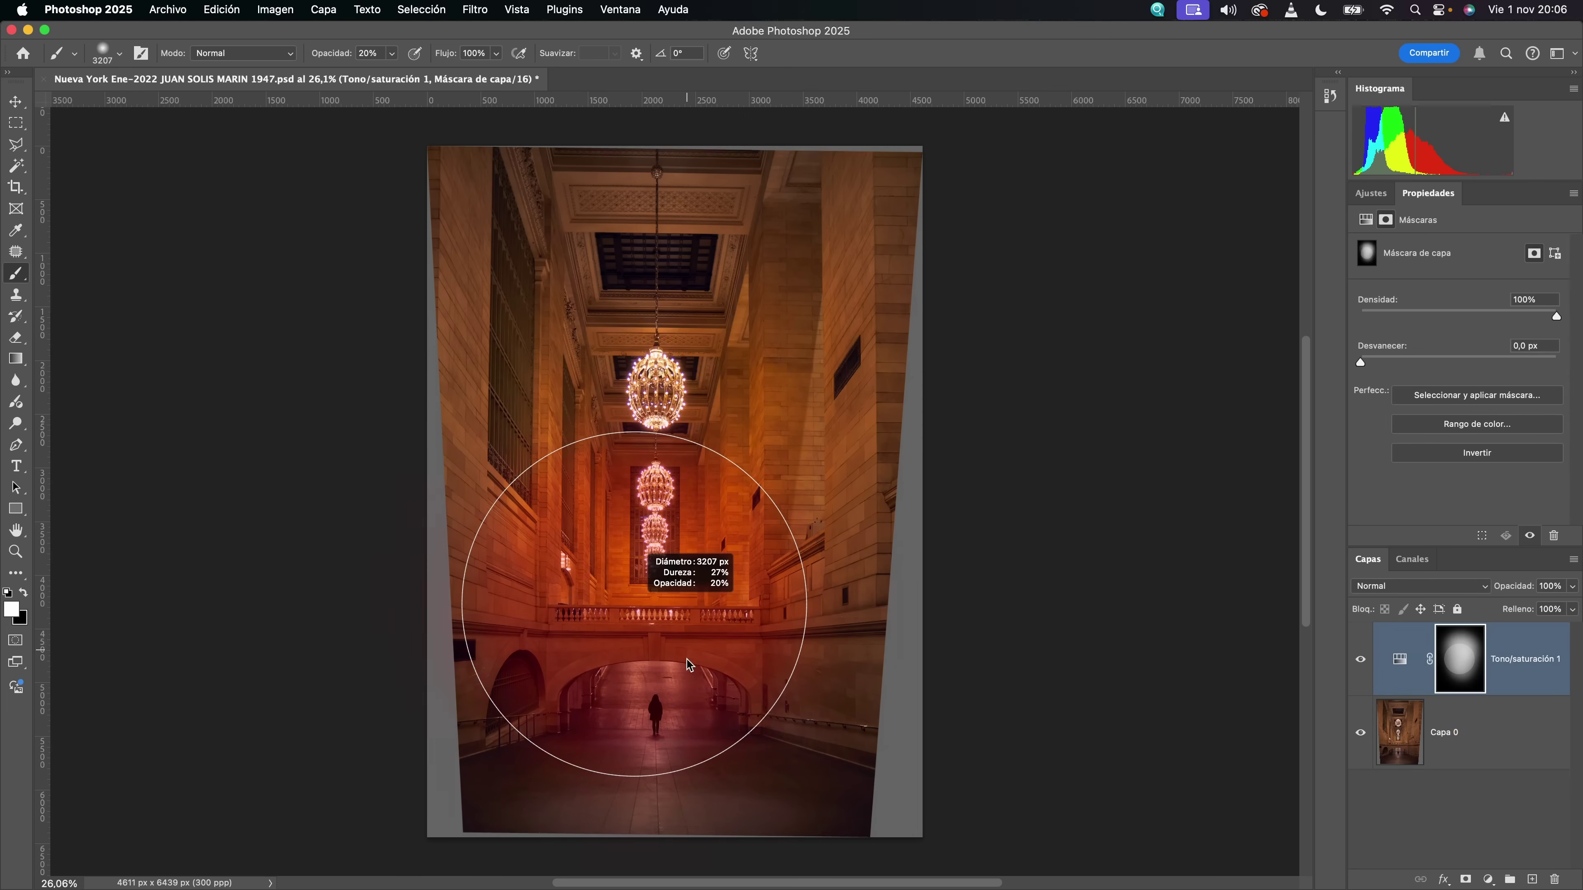
- Readjust the brush size and hardness on the canvas to about 3107 px in diameter, and set its opacity to 80%
{"action": "mouse_move", "coordinate": [634, 604]}
{"action": "left_mouse_down"}
{"action": "mouse_move", "coordinate": [833, 611]}
{"action": "mouse_move", "coordinate": [776, 638]}
{"action": "left_mouse_up"}
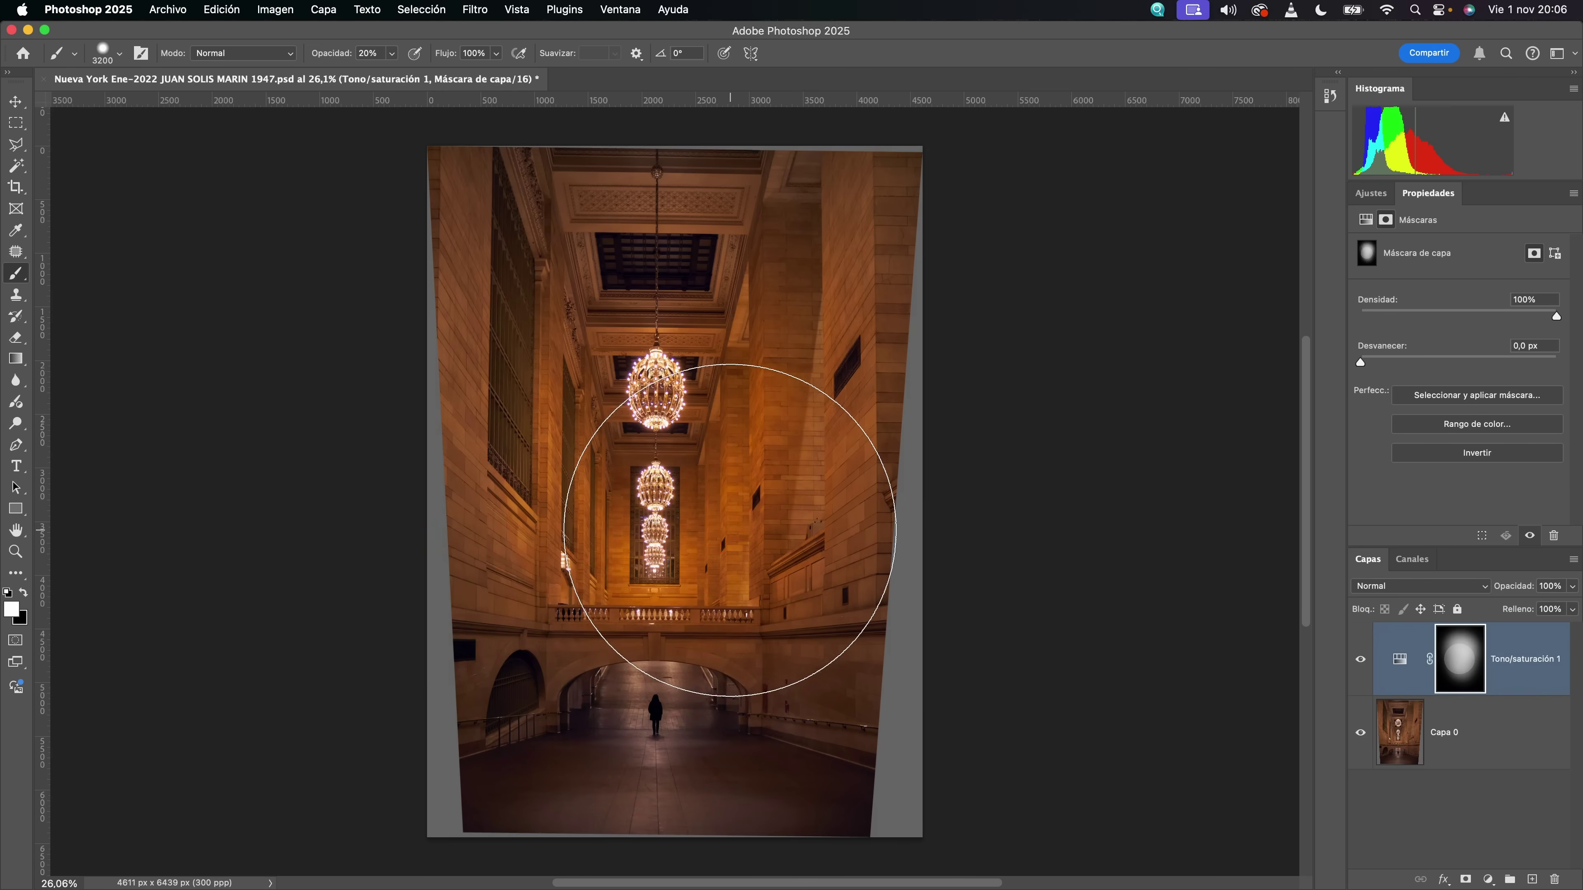
{"action": "key", "text": "6"}
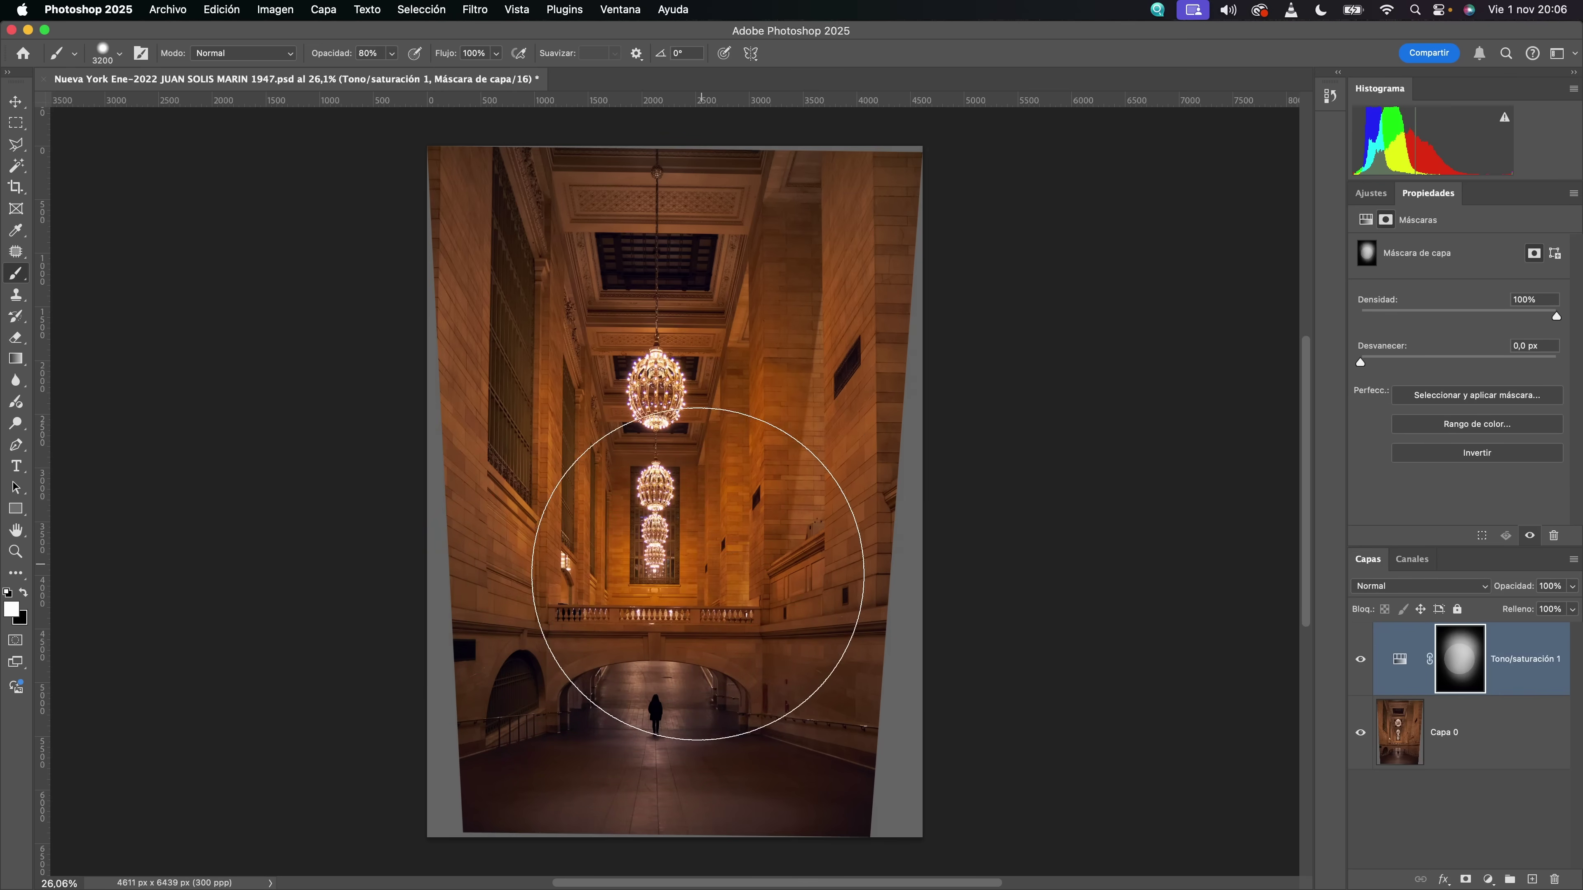
{"action": "mouse_move", "coordinate": [704, 580]}
{"action": "left_mouse_down"}
{"action": "mouse_move", "coordinate": [670, 567]}
{"action": "mouse_move", "coordinate": [682, 594]}
{"action": "mouse_move", "coordinate": [677, 459]}
{"action": "mouse_move", "coordinate": [679, 474]}
{"action": "left_mouse_up"}
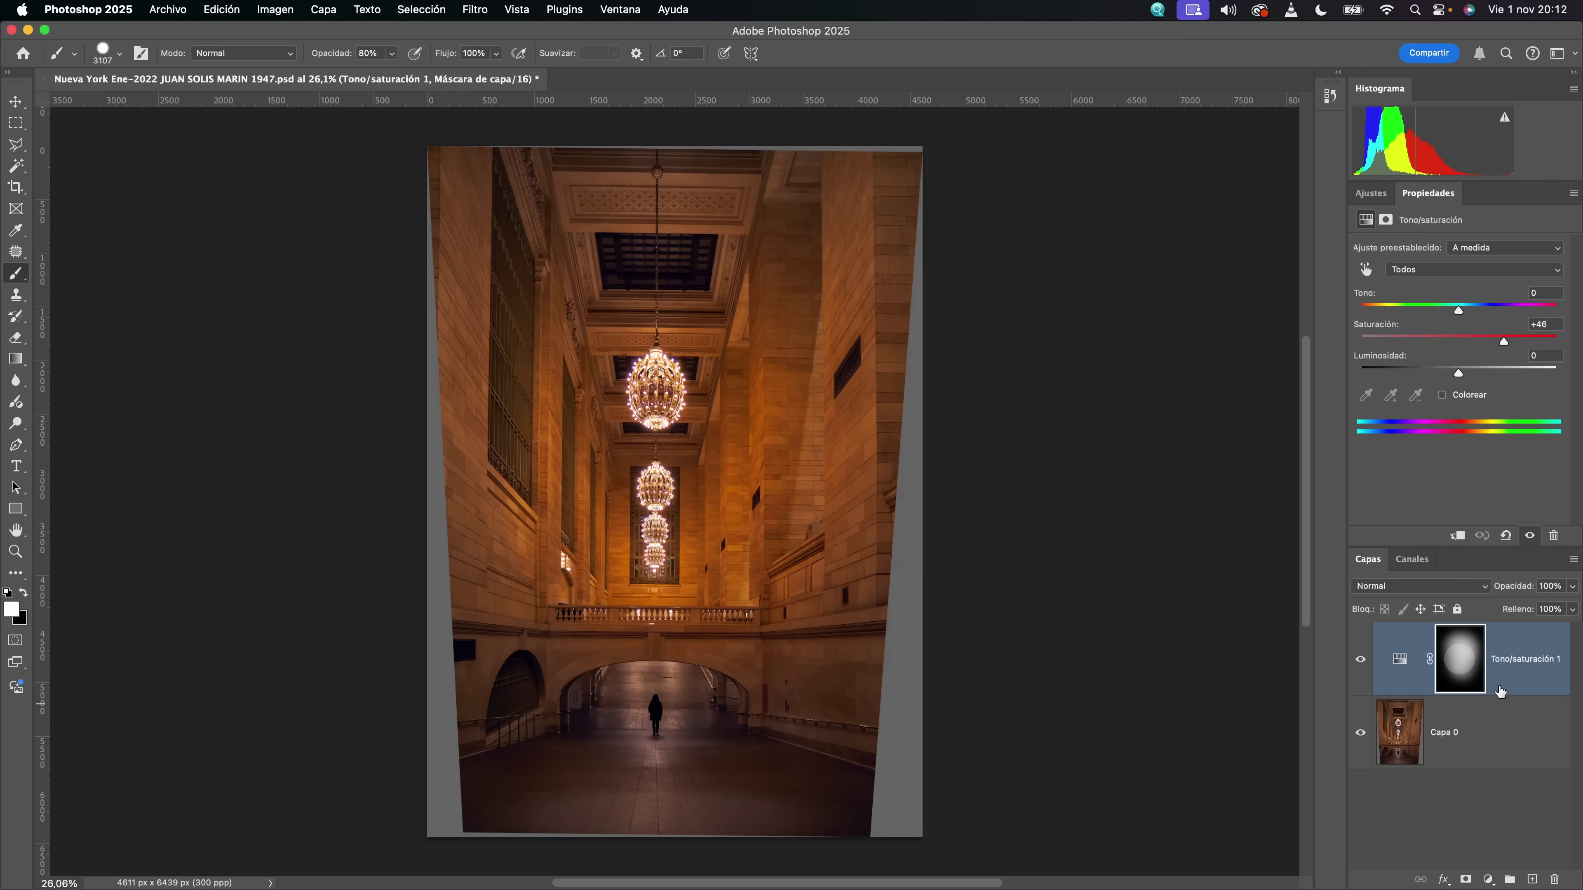
- Cancel deleting only the layer mask, and delete the whole Tono/saturación 1 adjustment layer instead
{"action": "left_click", "coordinate": [1552, 880]}
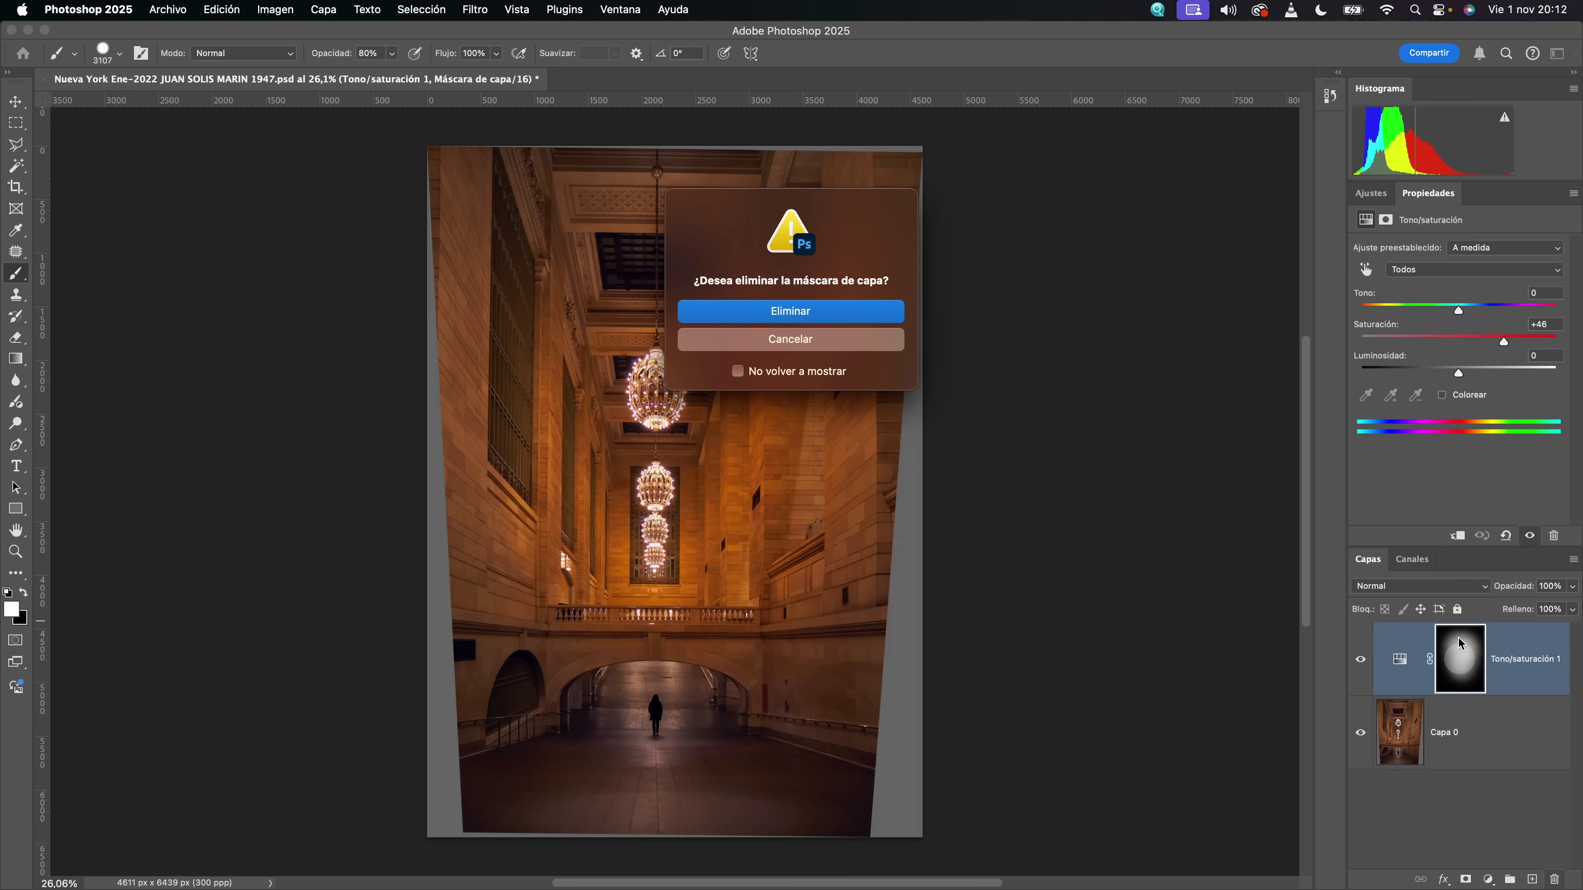
{"action": "left_click", "coordinate": [834, 345]}
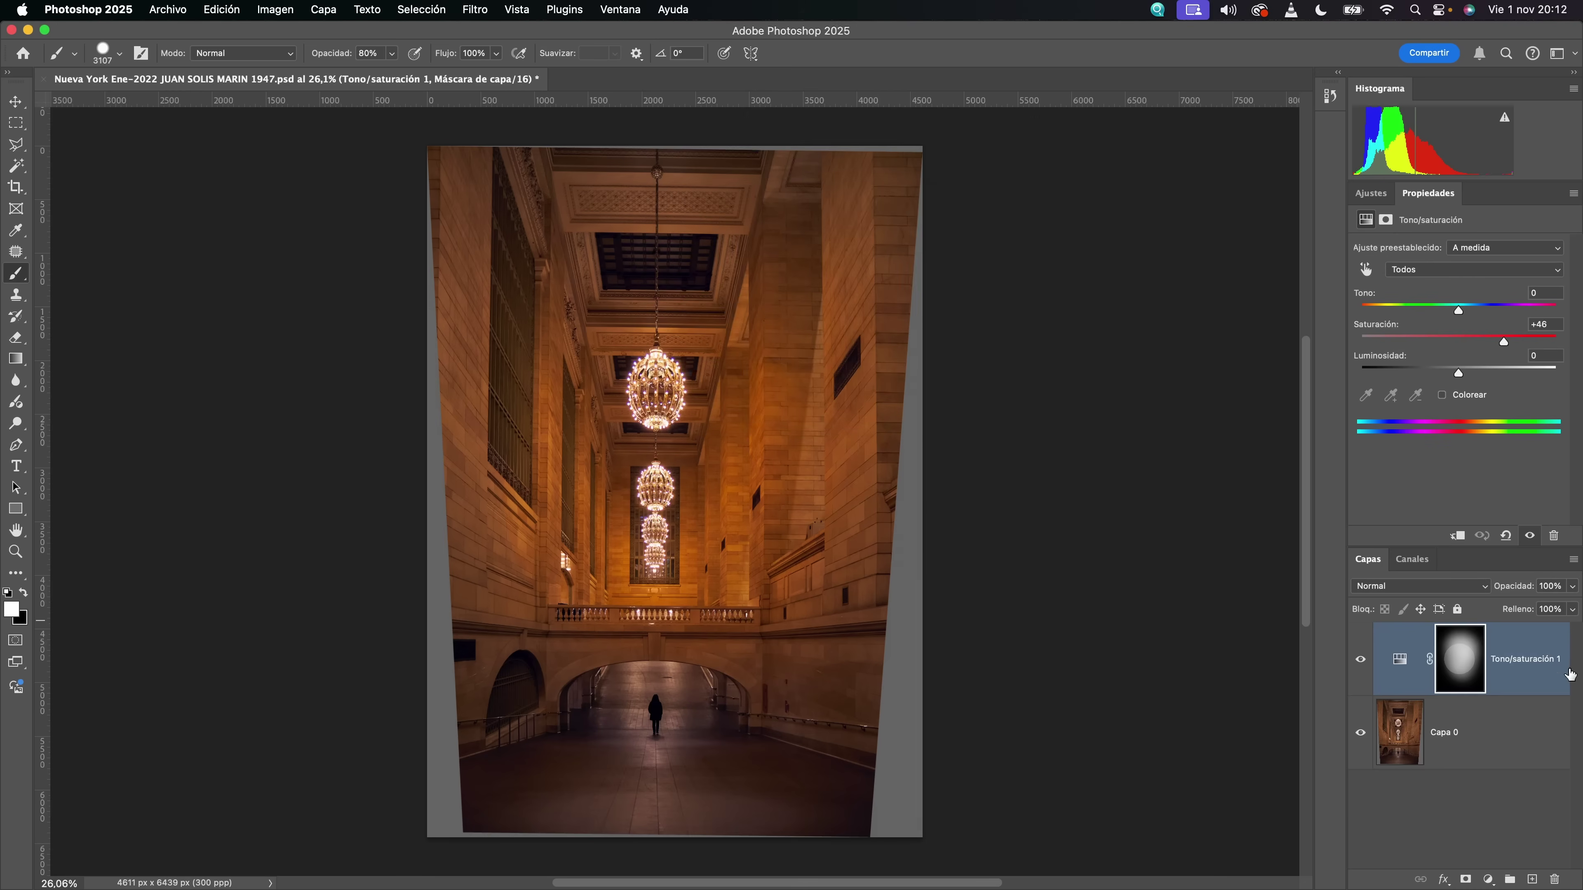
{"action": "left_click", "coordinate": [1402, 667]}
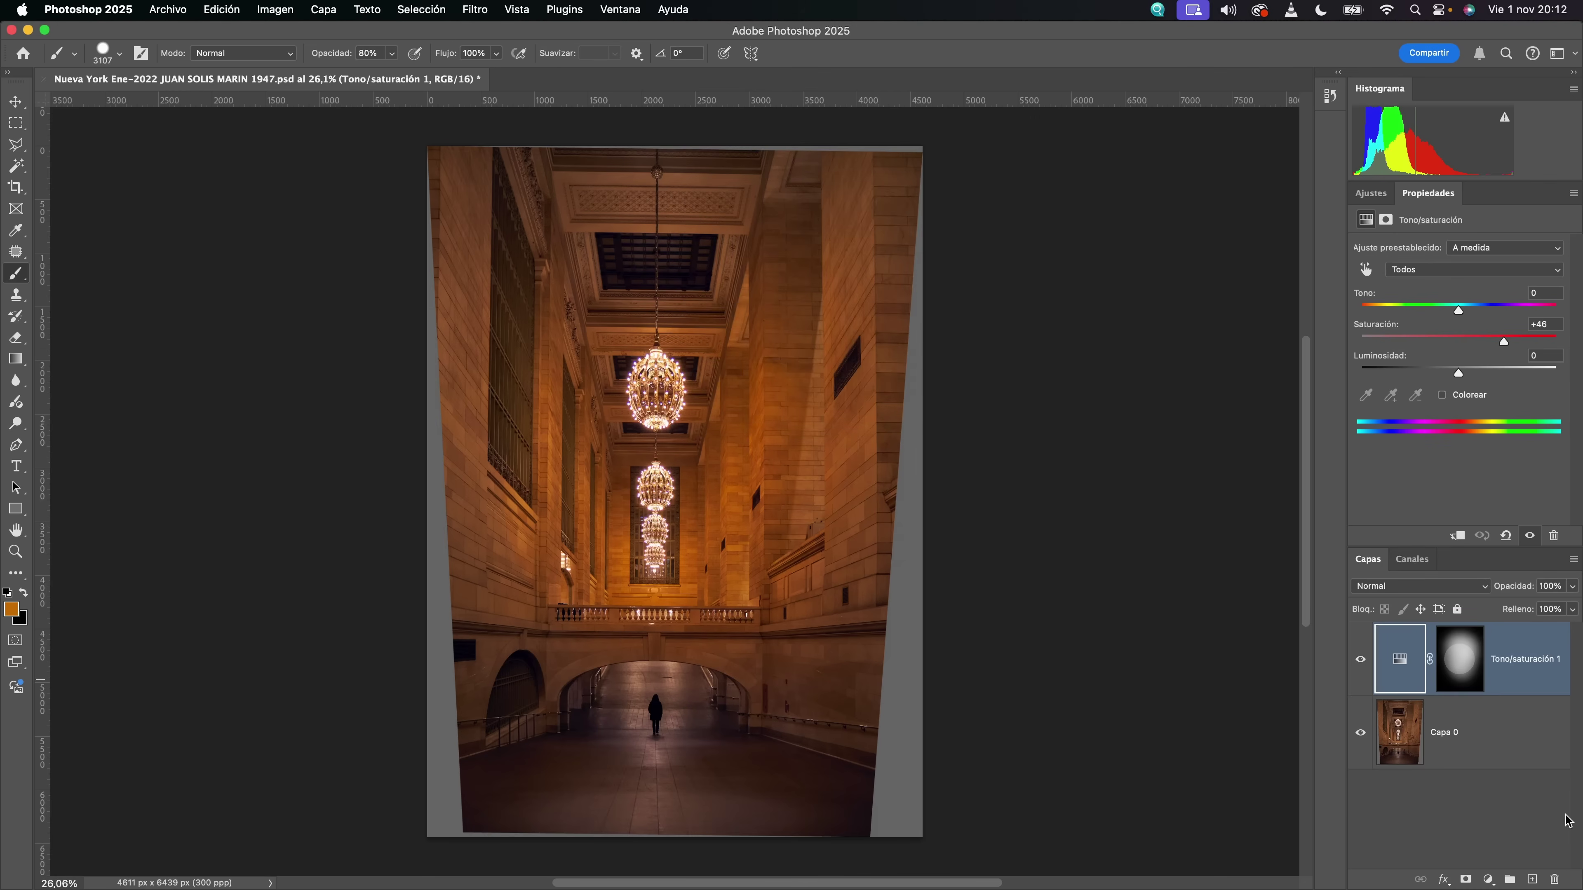
{"action": "left_click", "coordinate": [1555, 879]}
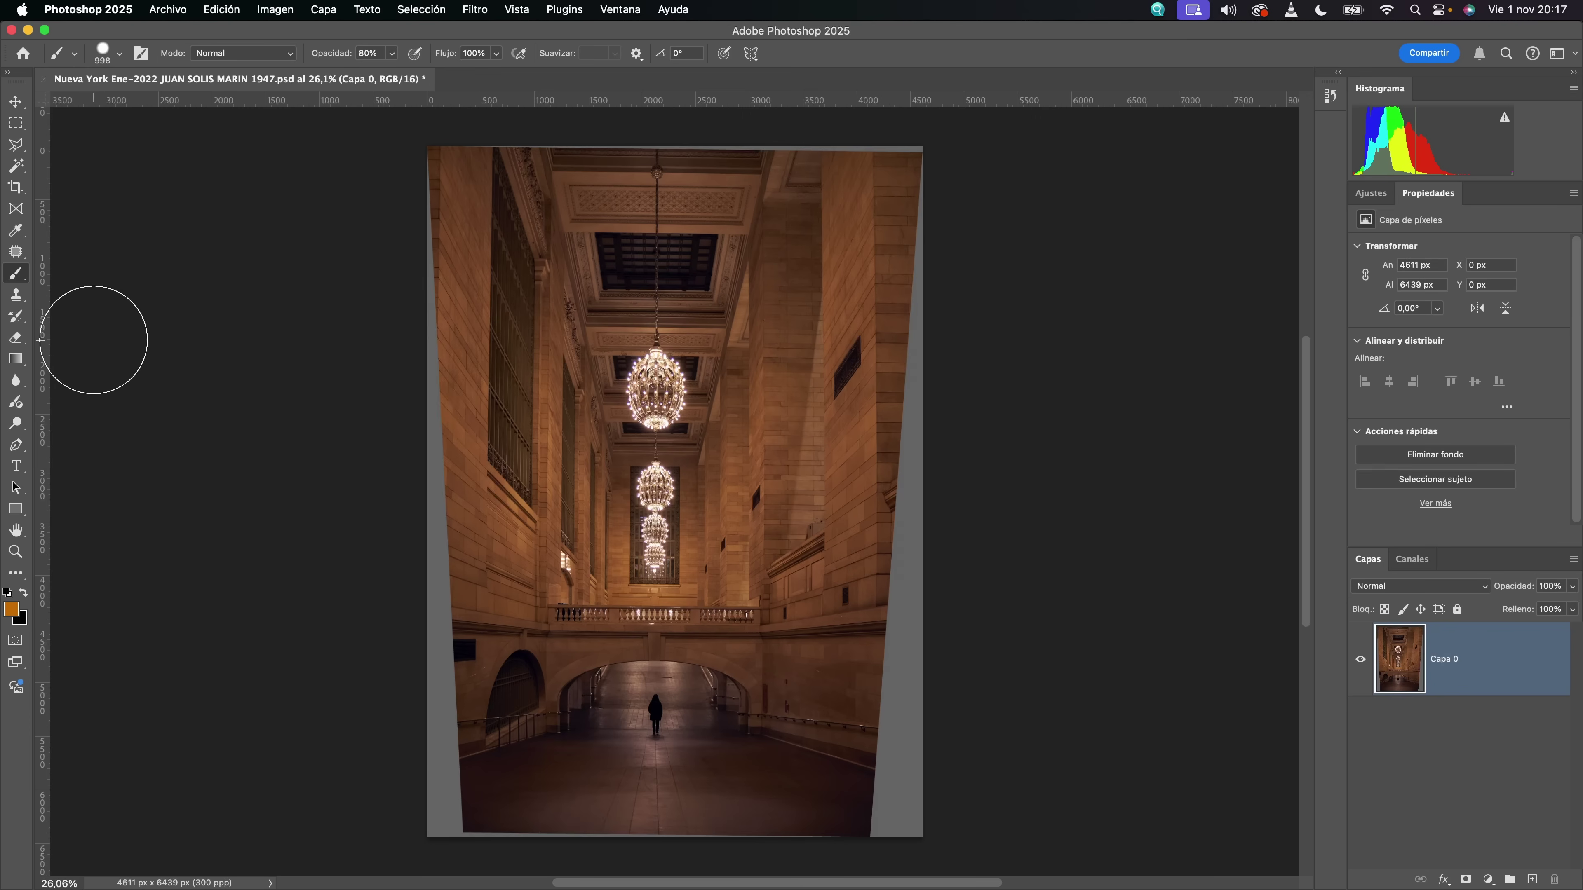
- Crop the photo at the 2:3 (4:6) ratio to about 4292 × 6439 px, shifting it sideways until the chandeliers are centred
{"action": "left_click", "coordinate": [16, 187]}
{"action": "left_click", "coordinate": [166, 56]}
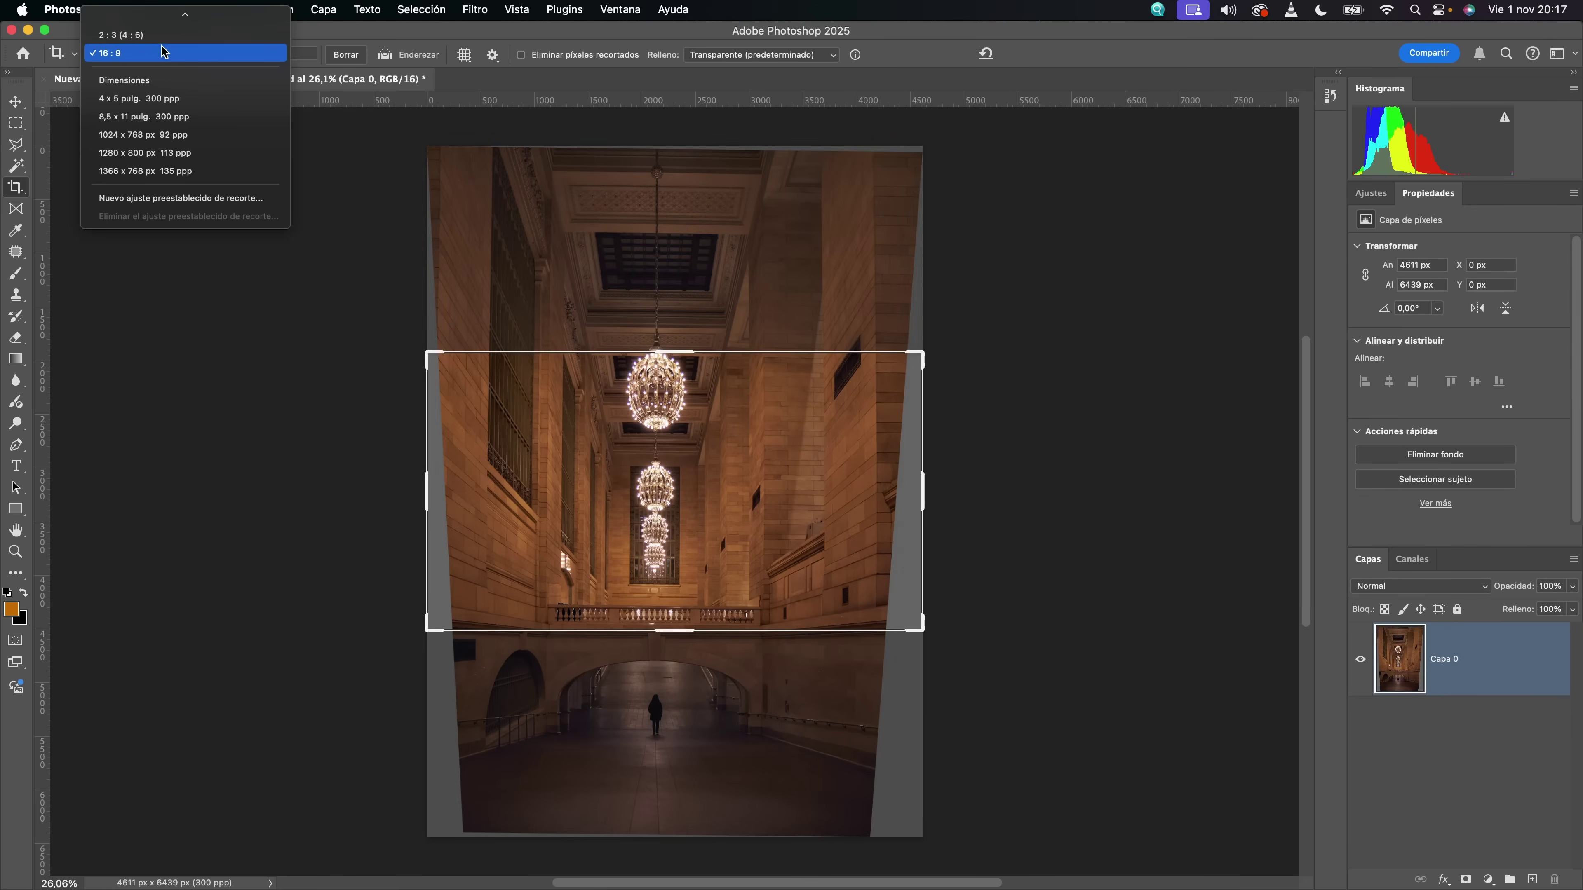
{"action": "scroll", "coordinate": [168, 32], "scroll_direction": "up", "scroll_amount": 3}
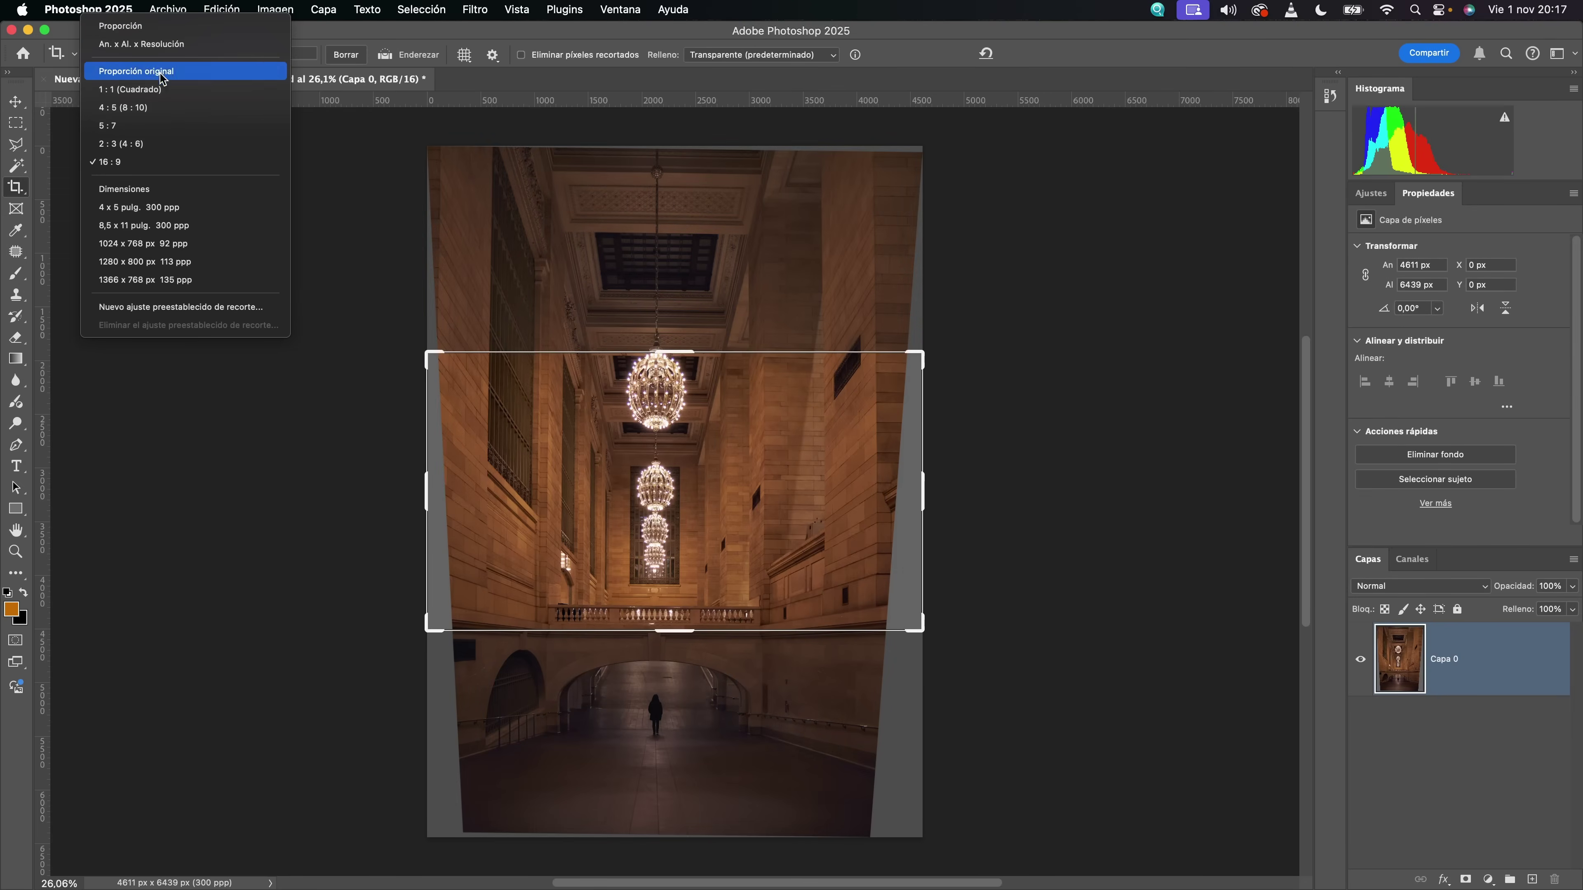
{"action": "left_click", "coordinate": [153, 144]}
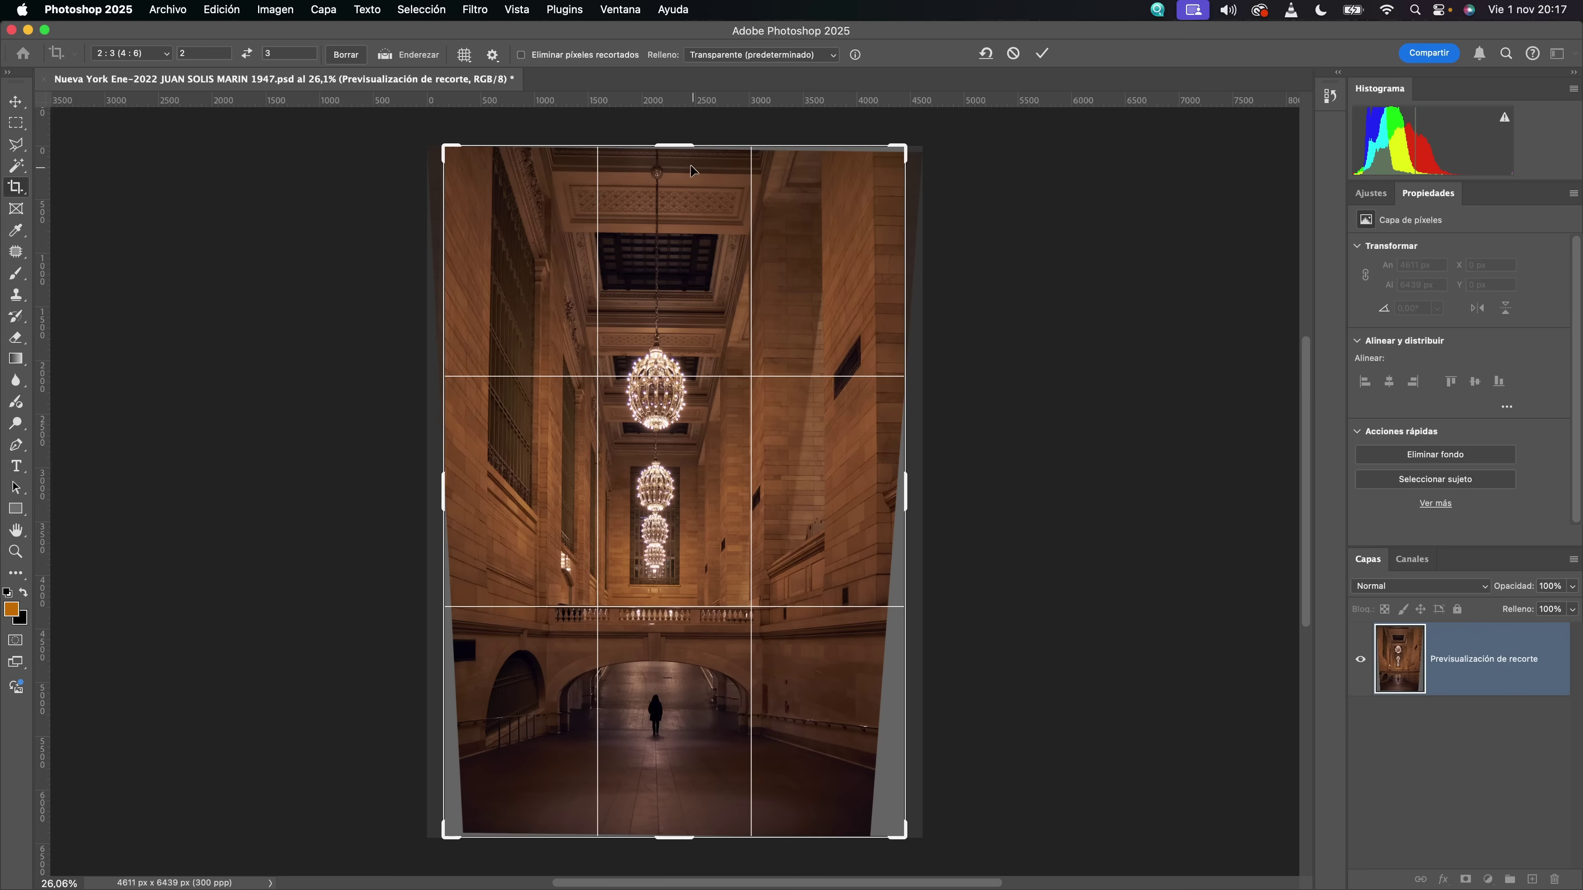
{"action": "left_click_drag", "start_coordinate": [652, 478], "coordinate": [676, 500]}
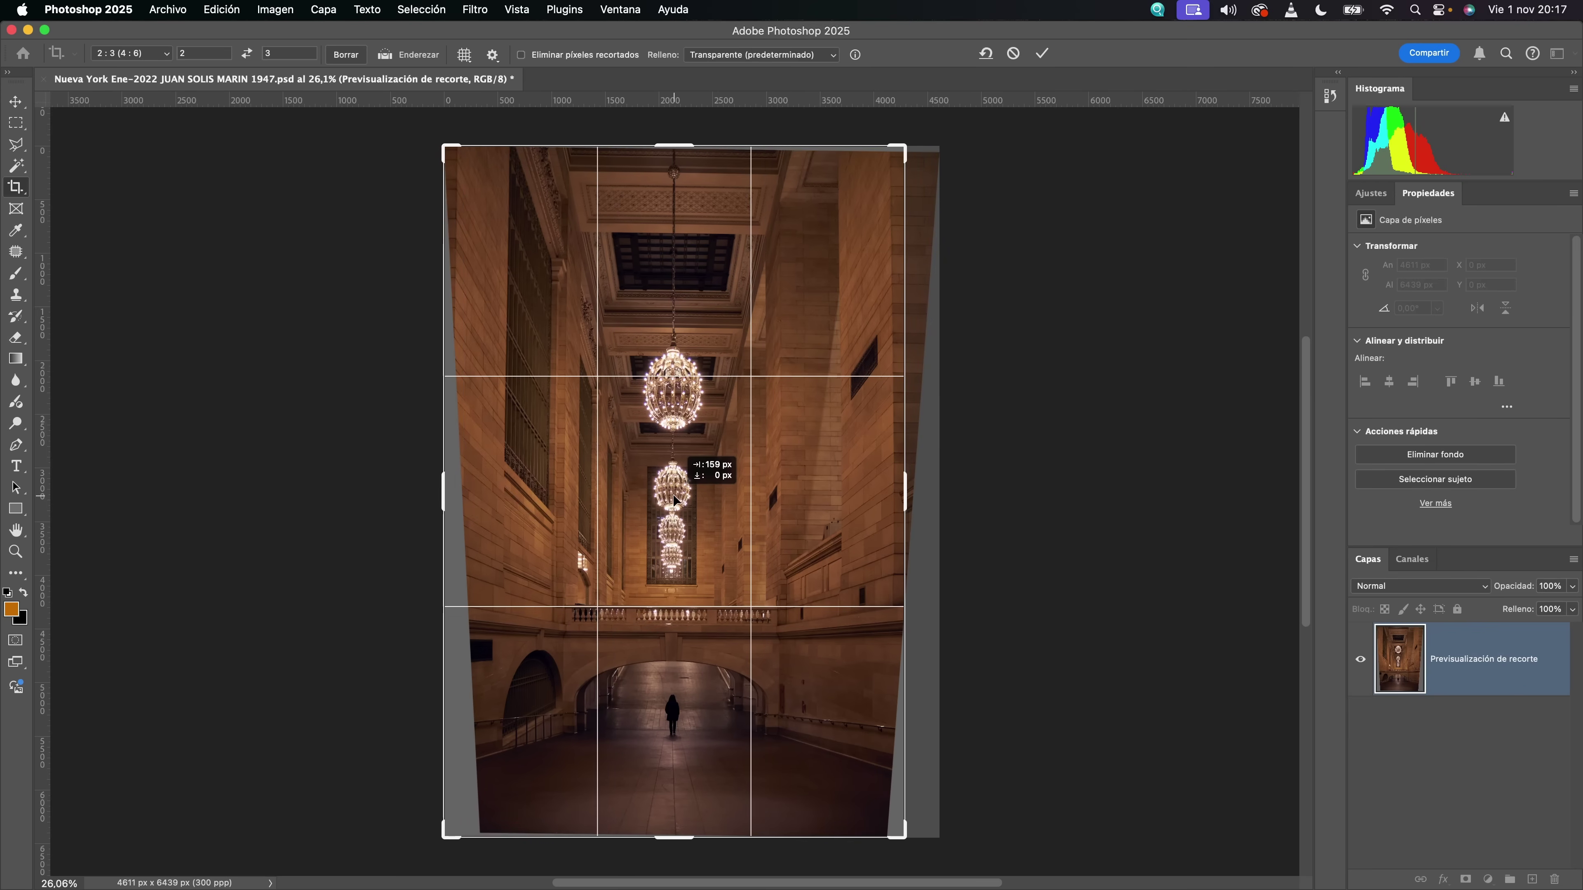
{"action": "left_click_drag", "start_coordinate": [727, 589], "coordinate": [727, 589]}
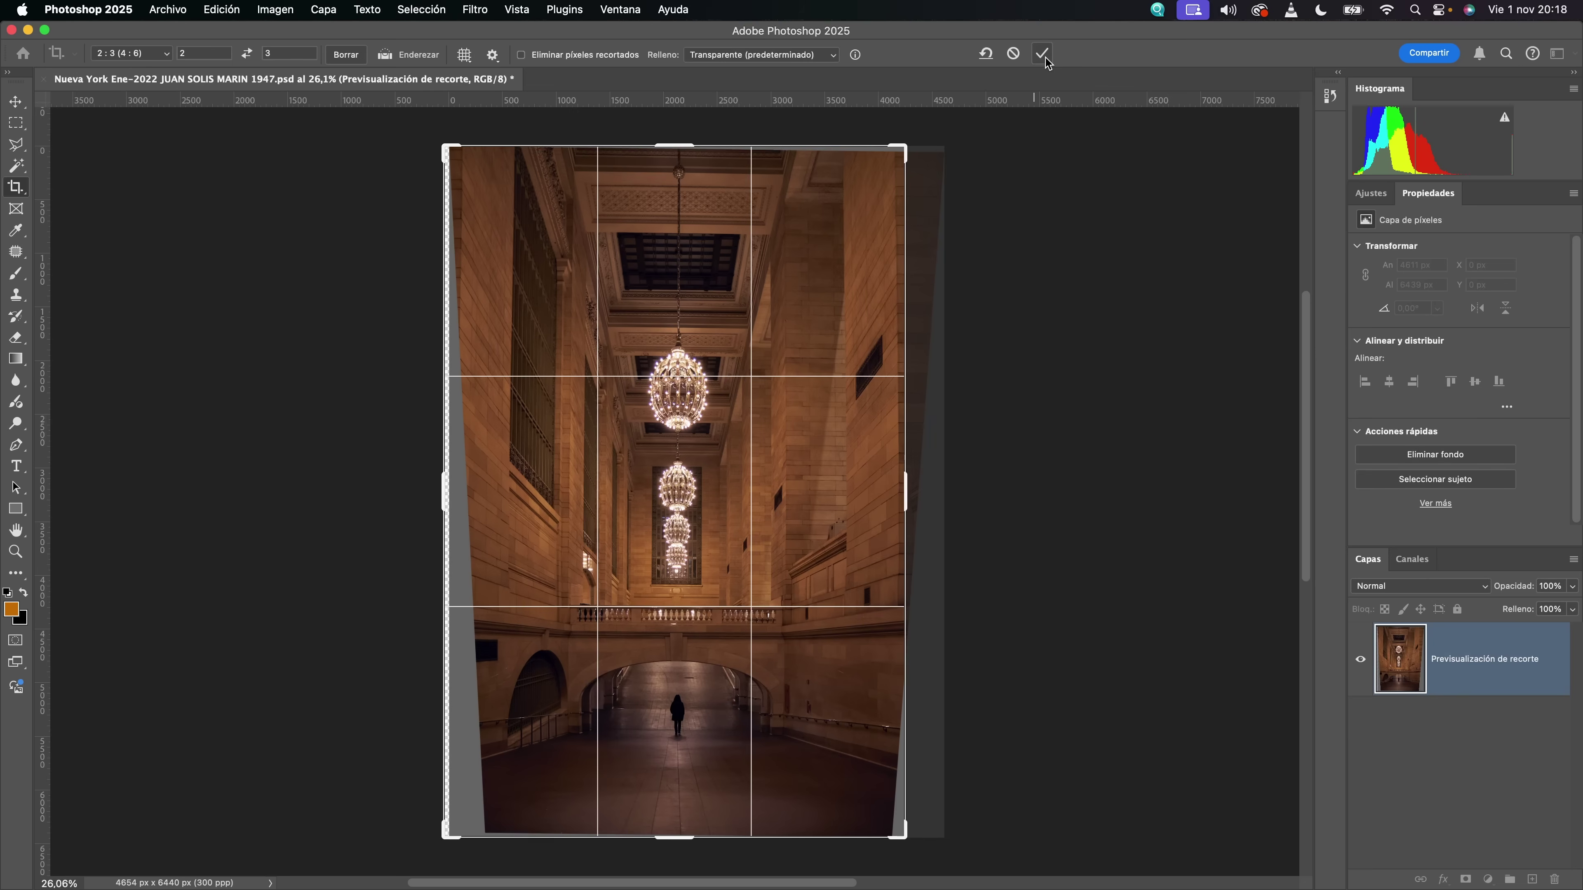
{"action": "left_click", "coordinate": [1042, 53]}
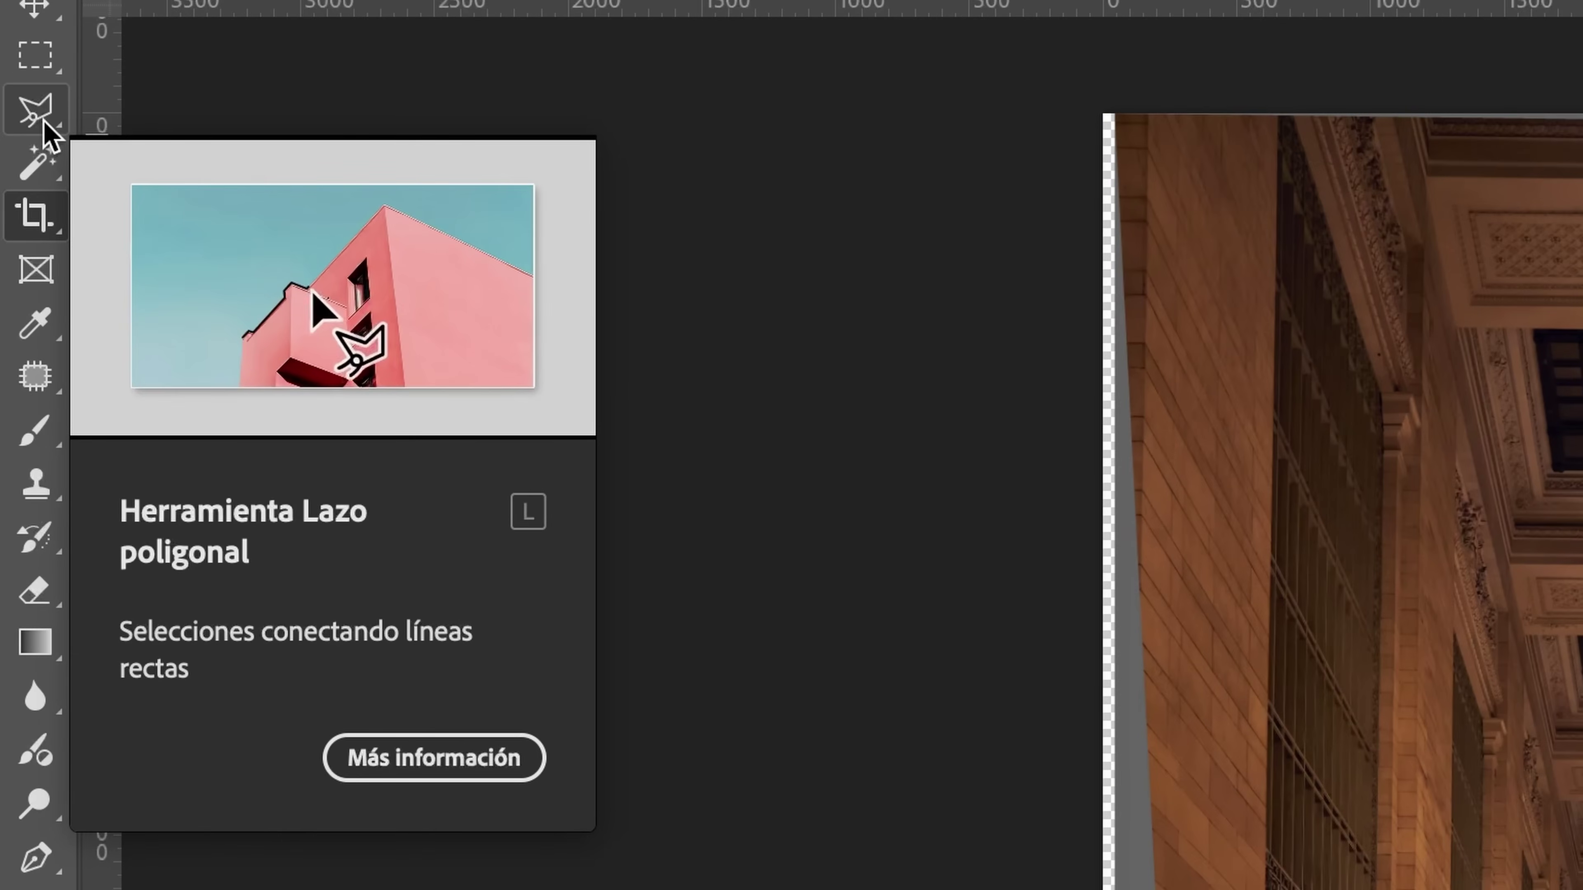
- Draw a trial triangular selection with the Polygonal Lasso between the side wall and the chandeliers, and deselect it
{"action": "left_click", "coordinate": [45, 128]}
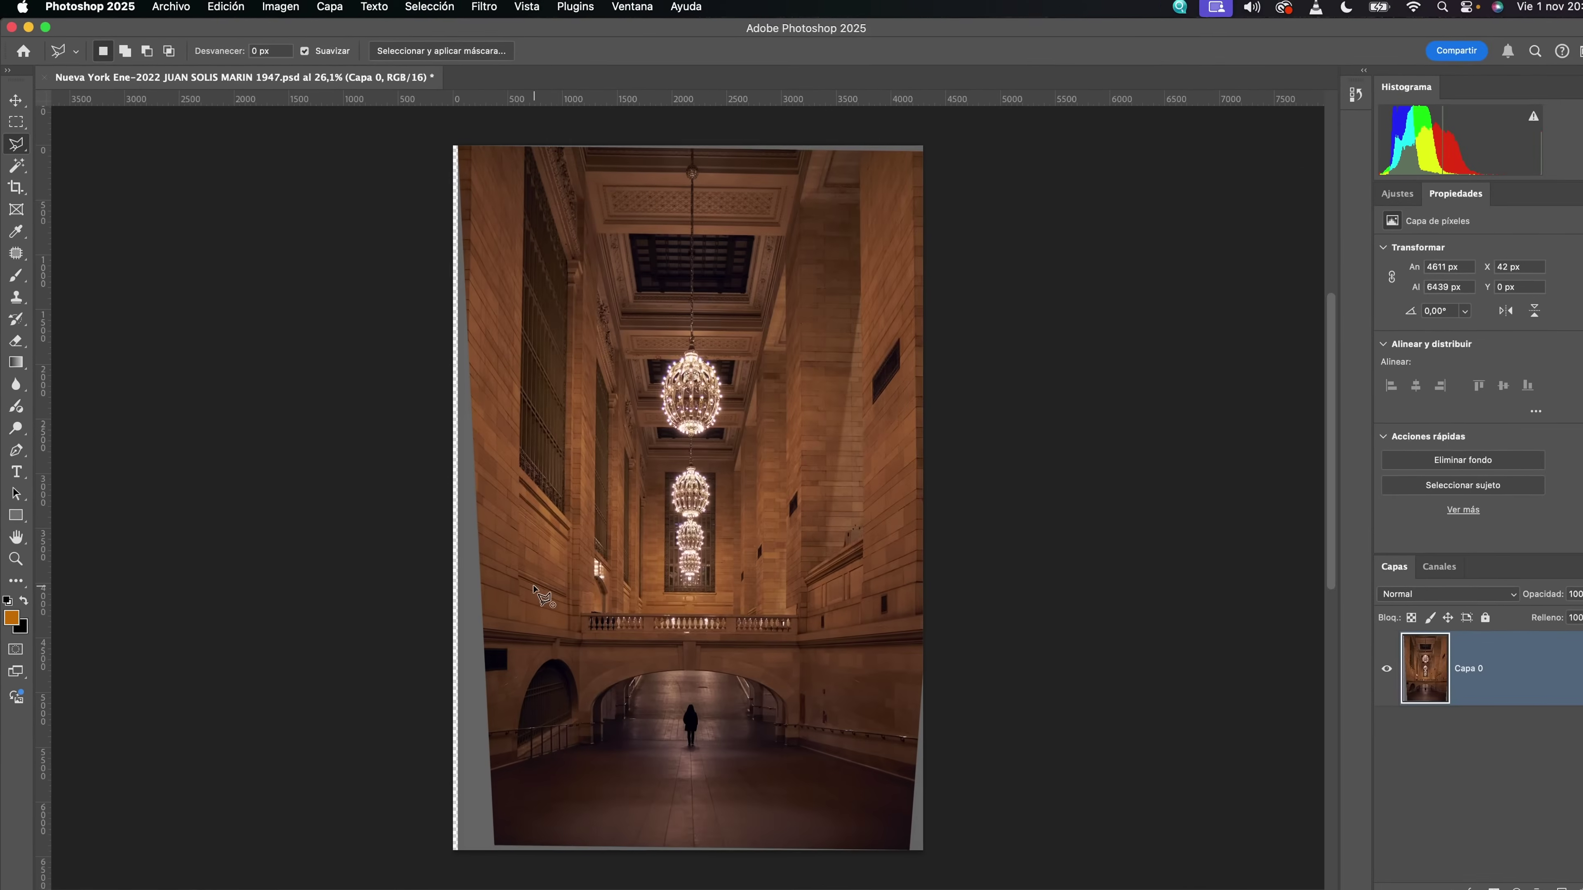
{"action": "left_click", "coordinate": [524, 578]}
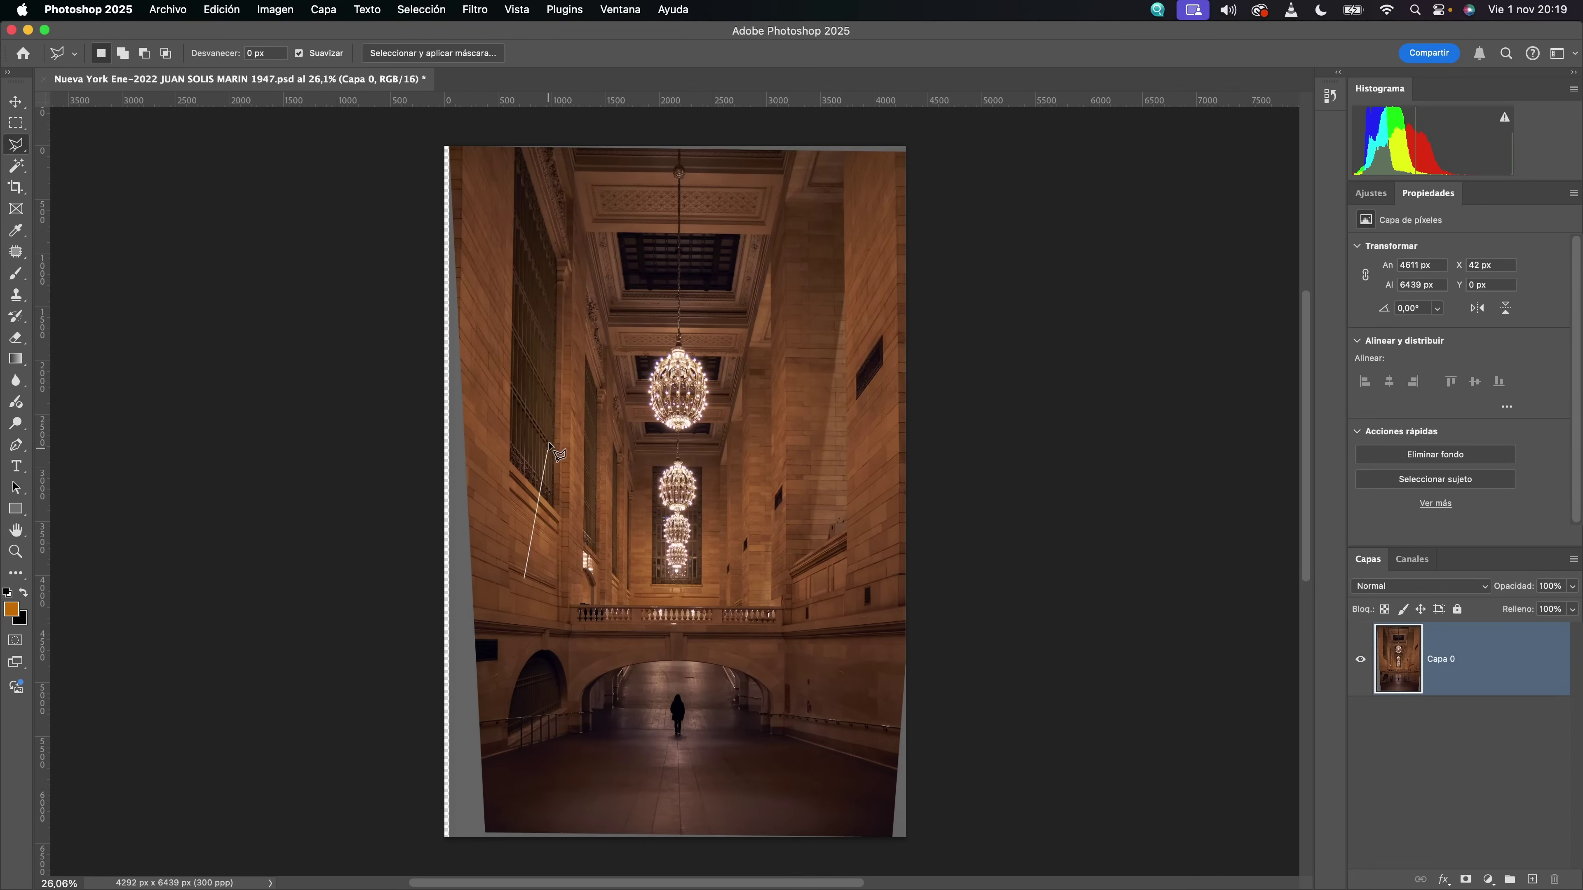
{"action": "left_click", "coordinate": [620, 342]}
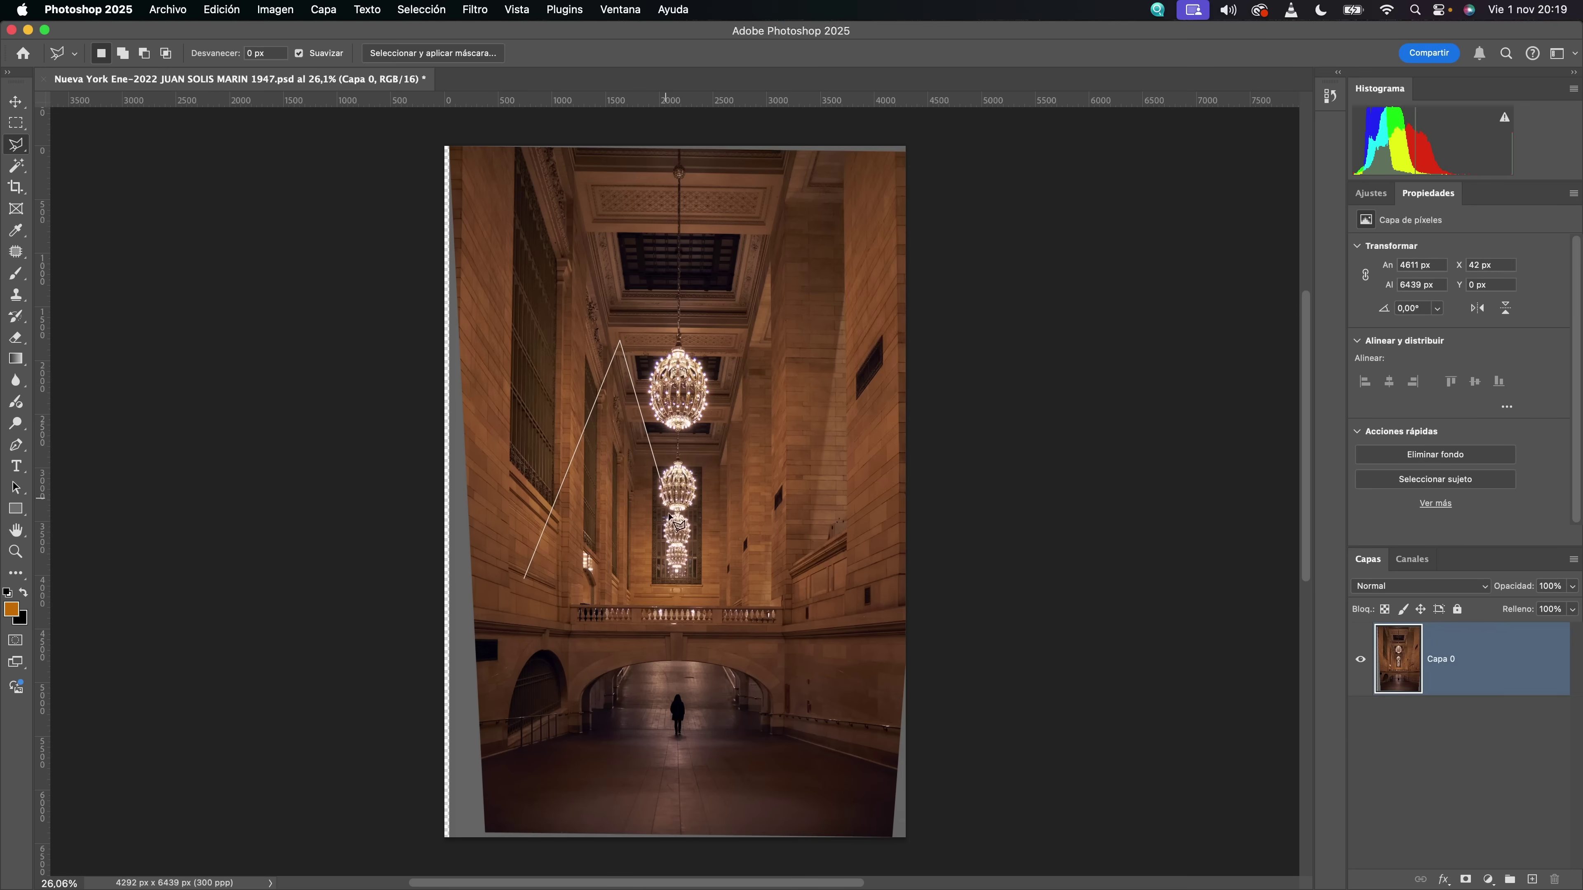
{"action": "left_click", "coordinate": [688, 582]}
{"action": "left_click", "coordinate": [524, 581]}
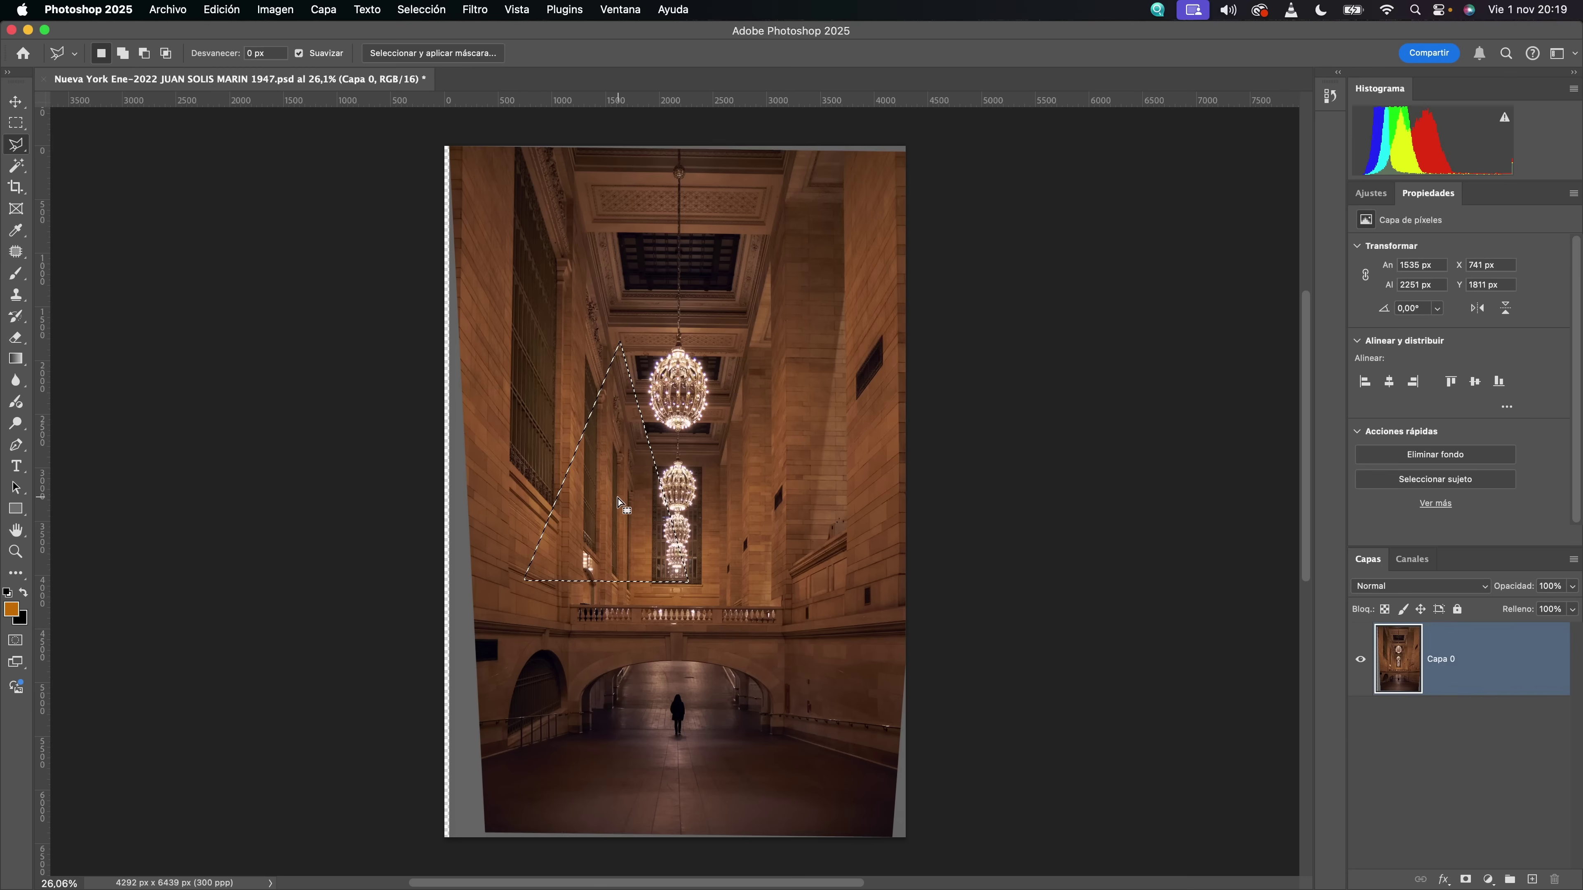
{"action": "key", "text": "super+d"}
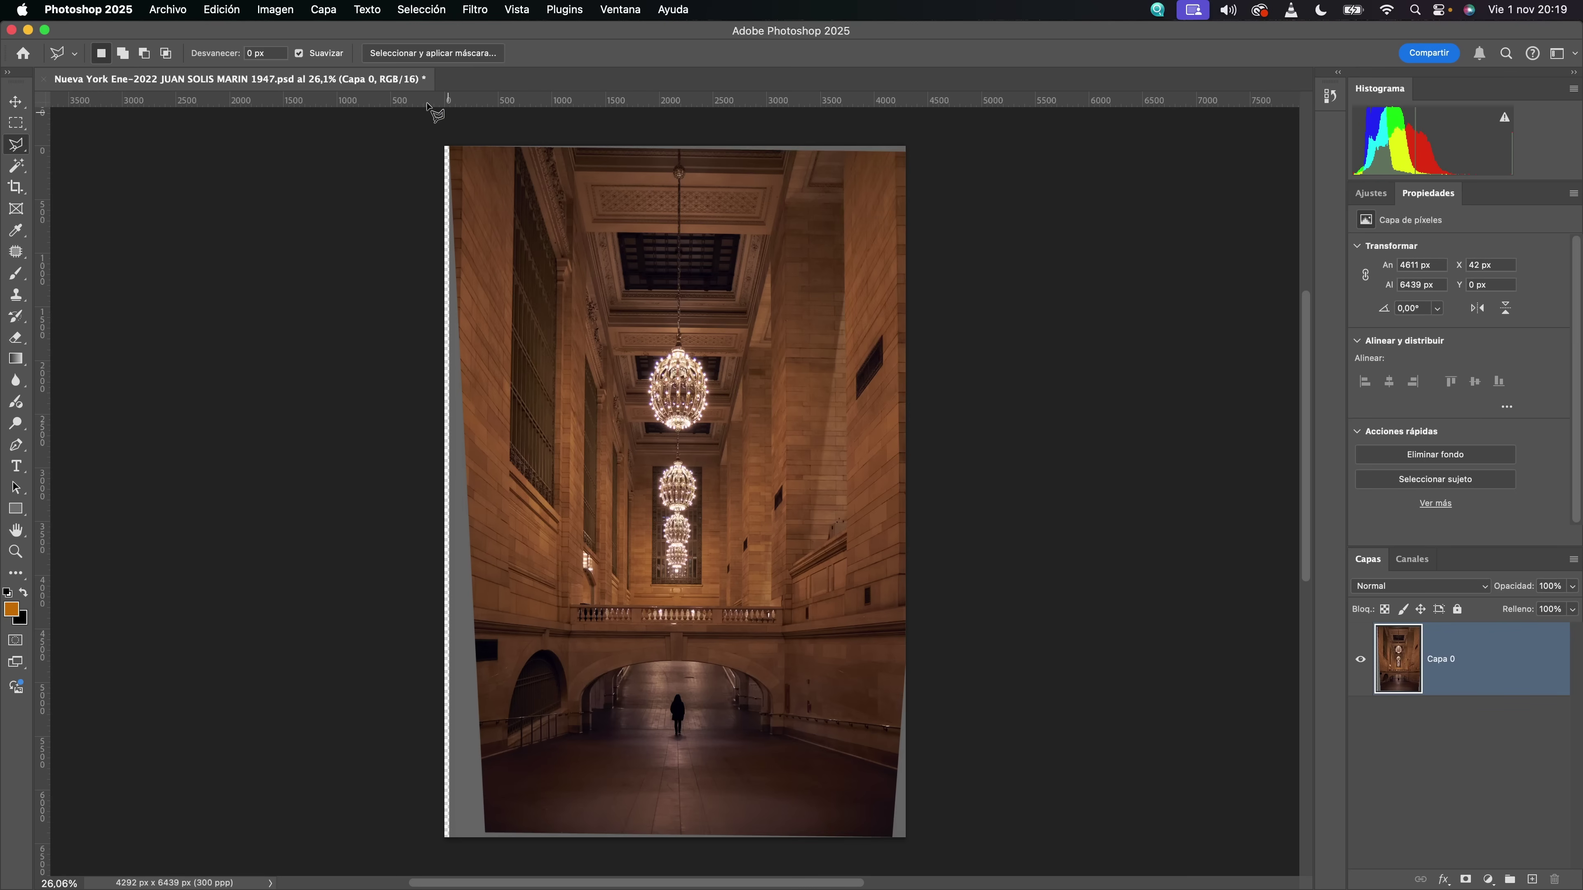
- Select the empty gray gaps along the photo's left, bottom and lower right edges with the Polygonal Lasso, closing the outline outside the canvas
{"action": "left_click", "coordinate": [453, 148]}
{"action": "left_click", "coordinate": [486, 831]}
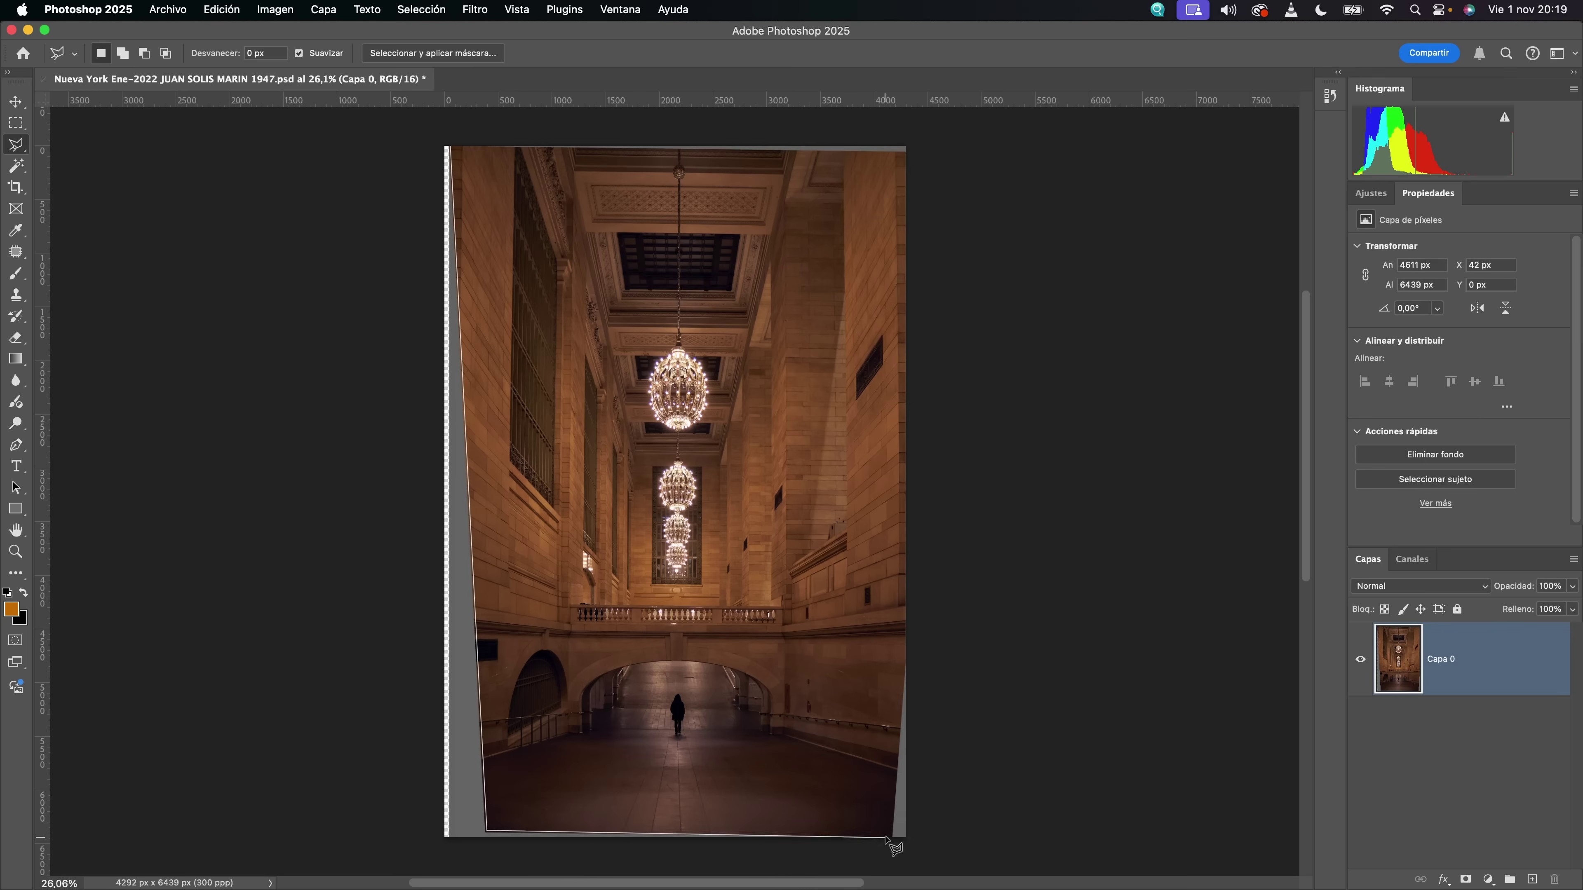
{"action": "left_click", "coordinate": [892, 836]}
{"action": "left_click", "coordinate": [905, 611]}
{"action": "left_click", "coordinate": [922, 852]}
{"action": "left_click", "coordinate": [425, 852]}
{"action": "left_click", "coordinate": [429, 135]}
{"action": "left_click", "coordinate": [452, 147]}
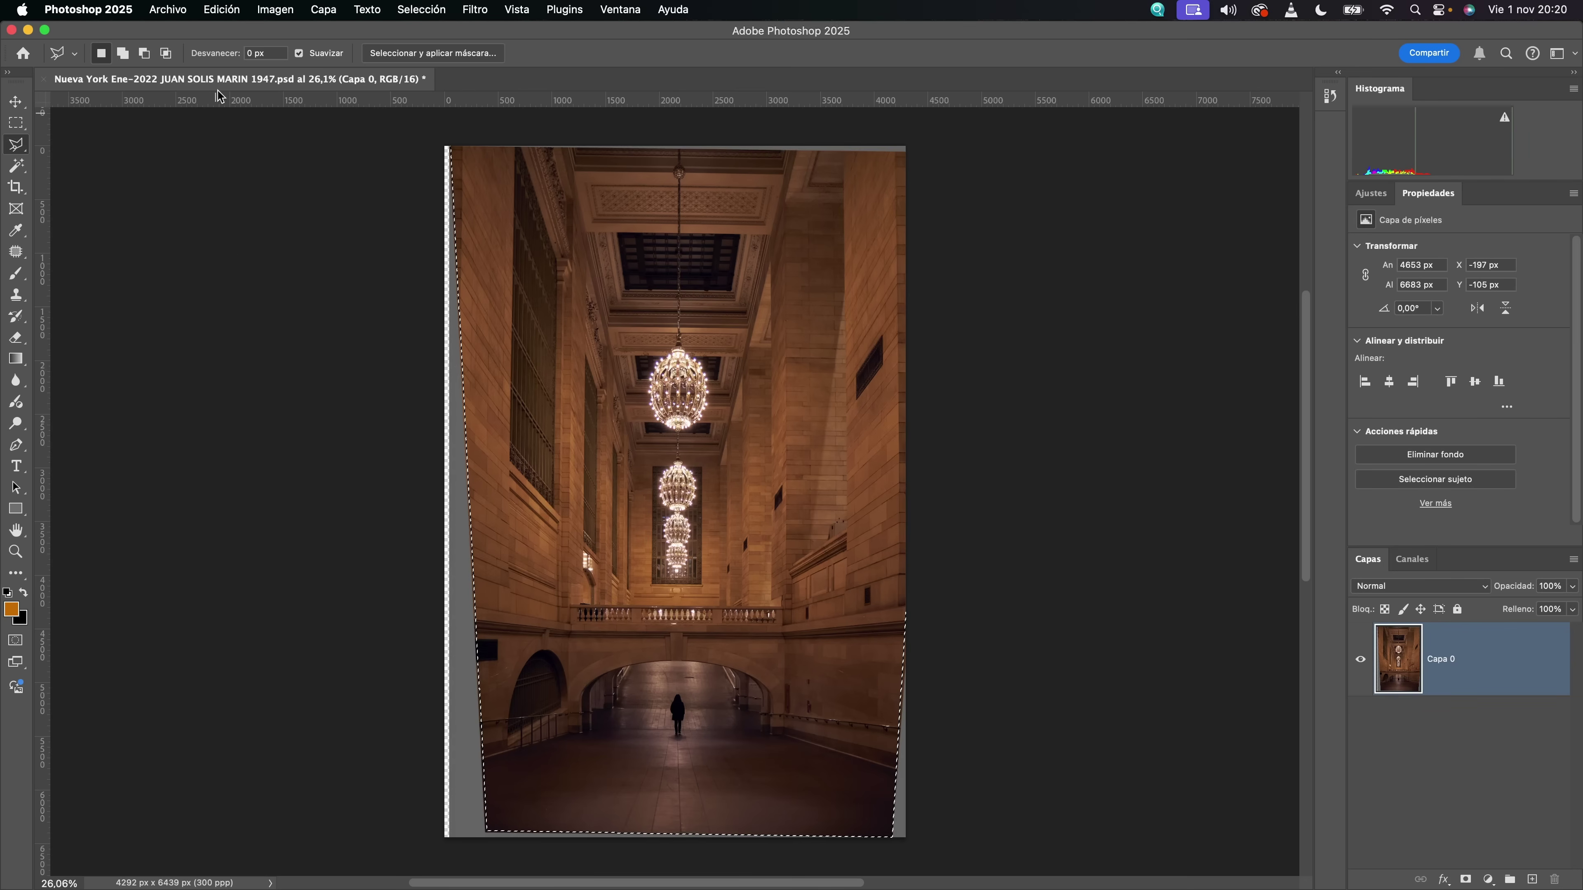
- Fill the selected gaps with Relleno generativo, leaving the prompt empty
{"action": "left_click", "coordinate": [222, 9]}
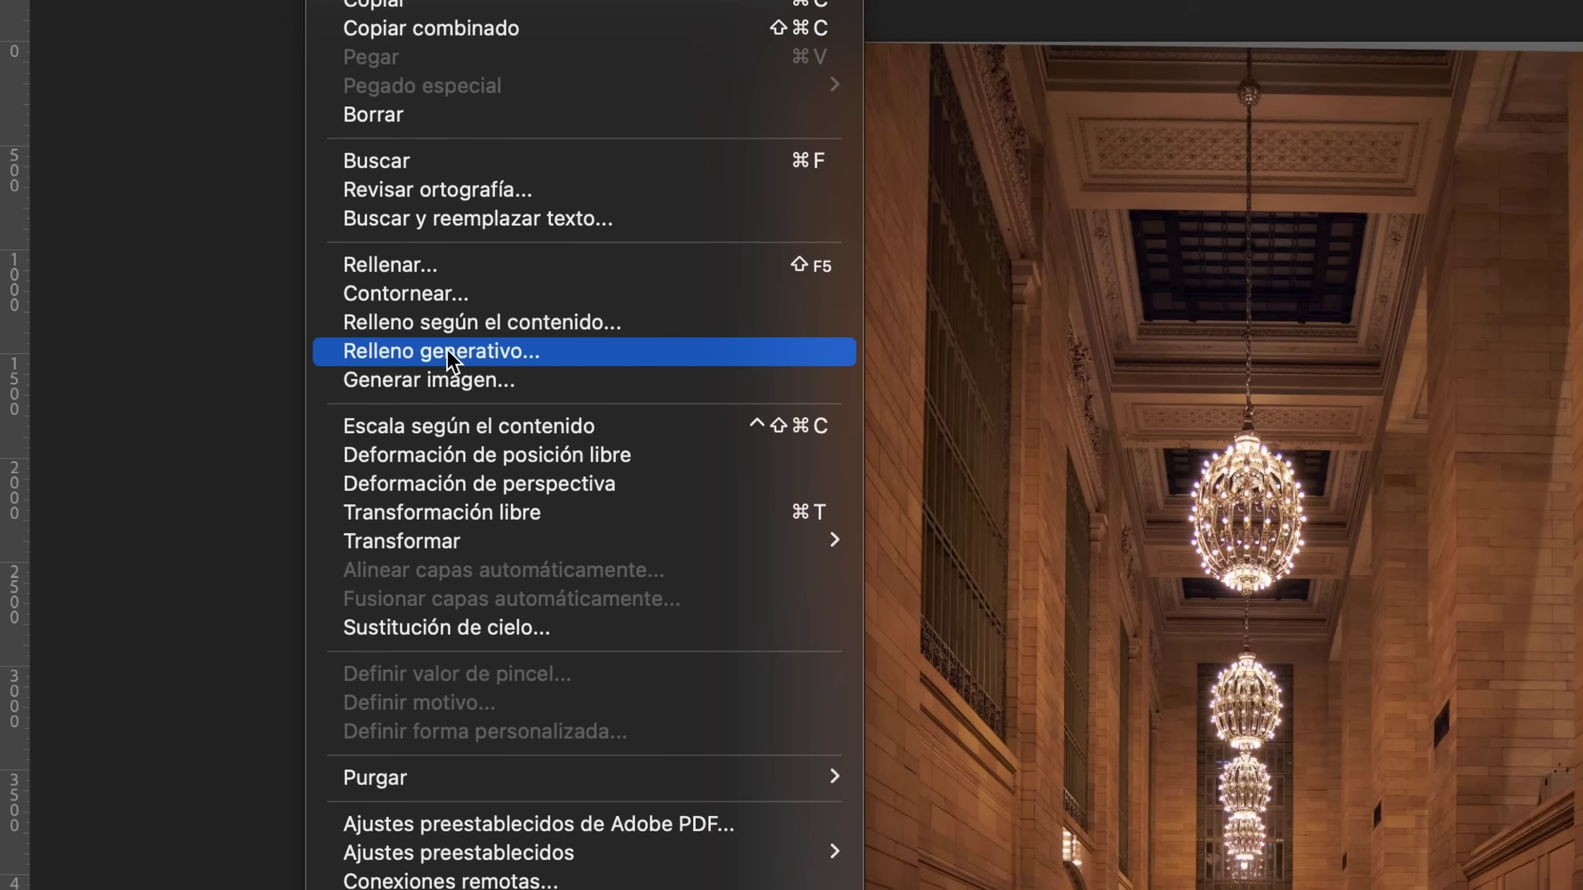
{"action": "left_click", "coordinate": [447, 351]}
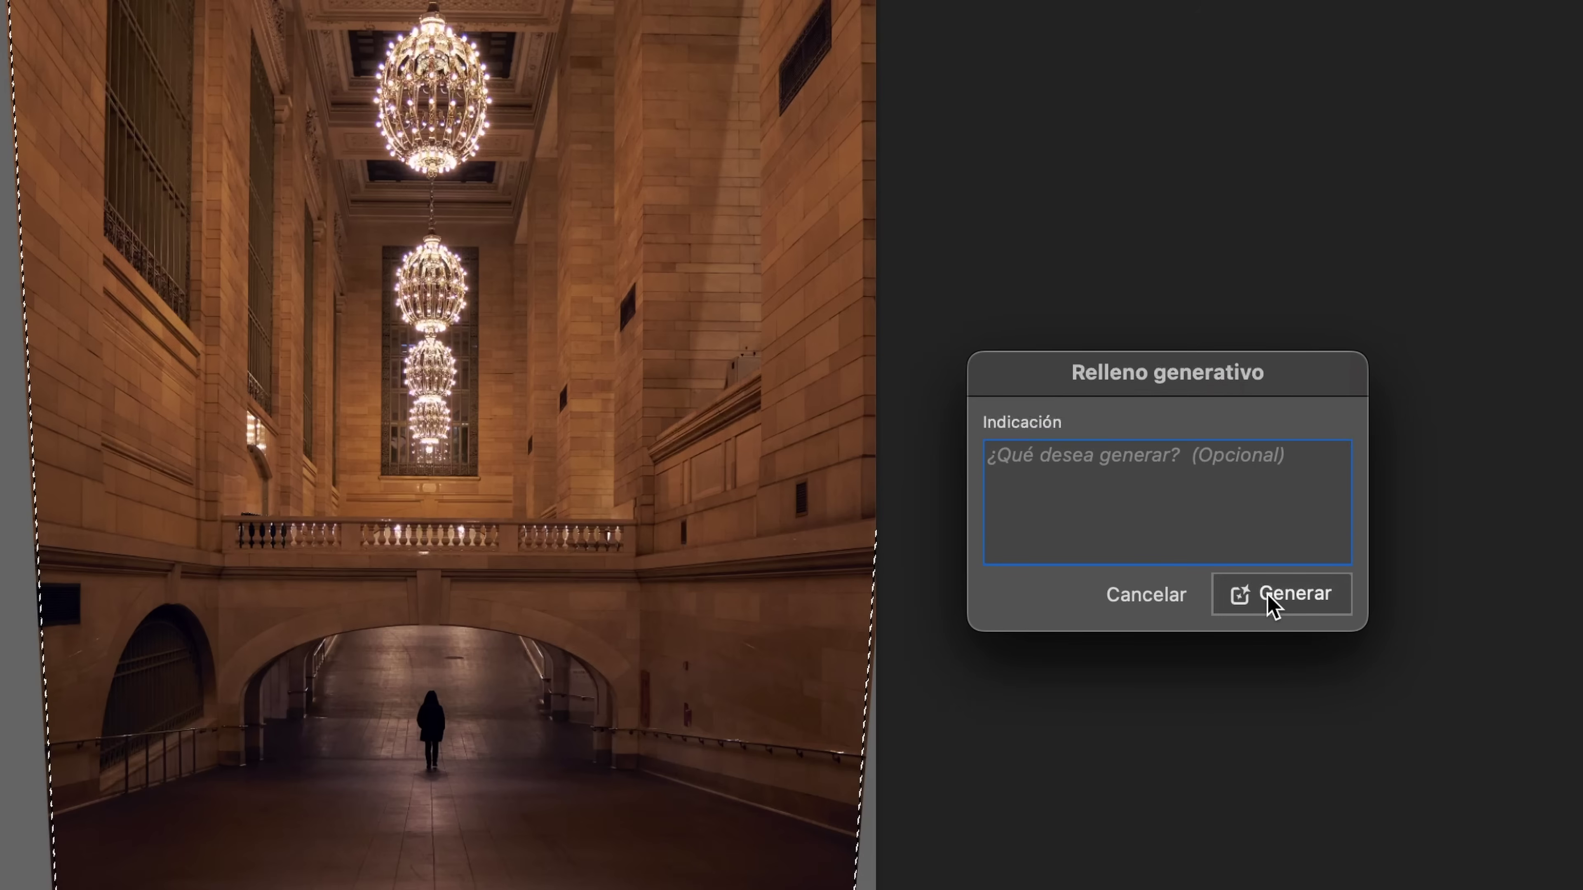
{"action": "left_click", "coordinate": [1241, 595]}
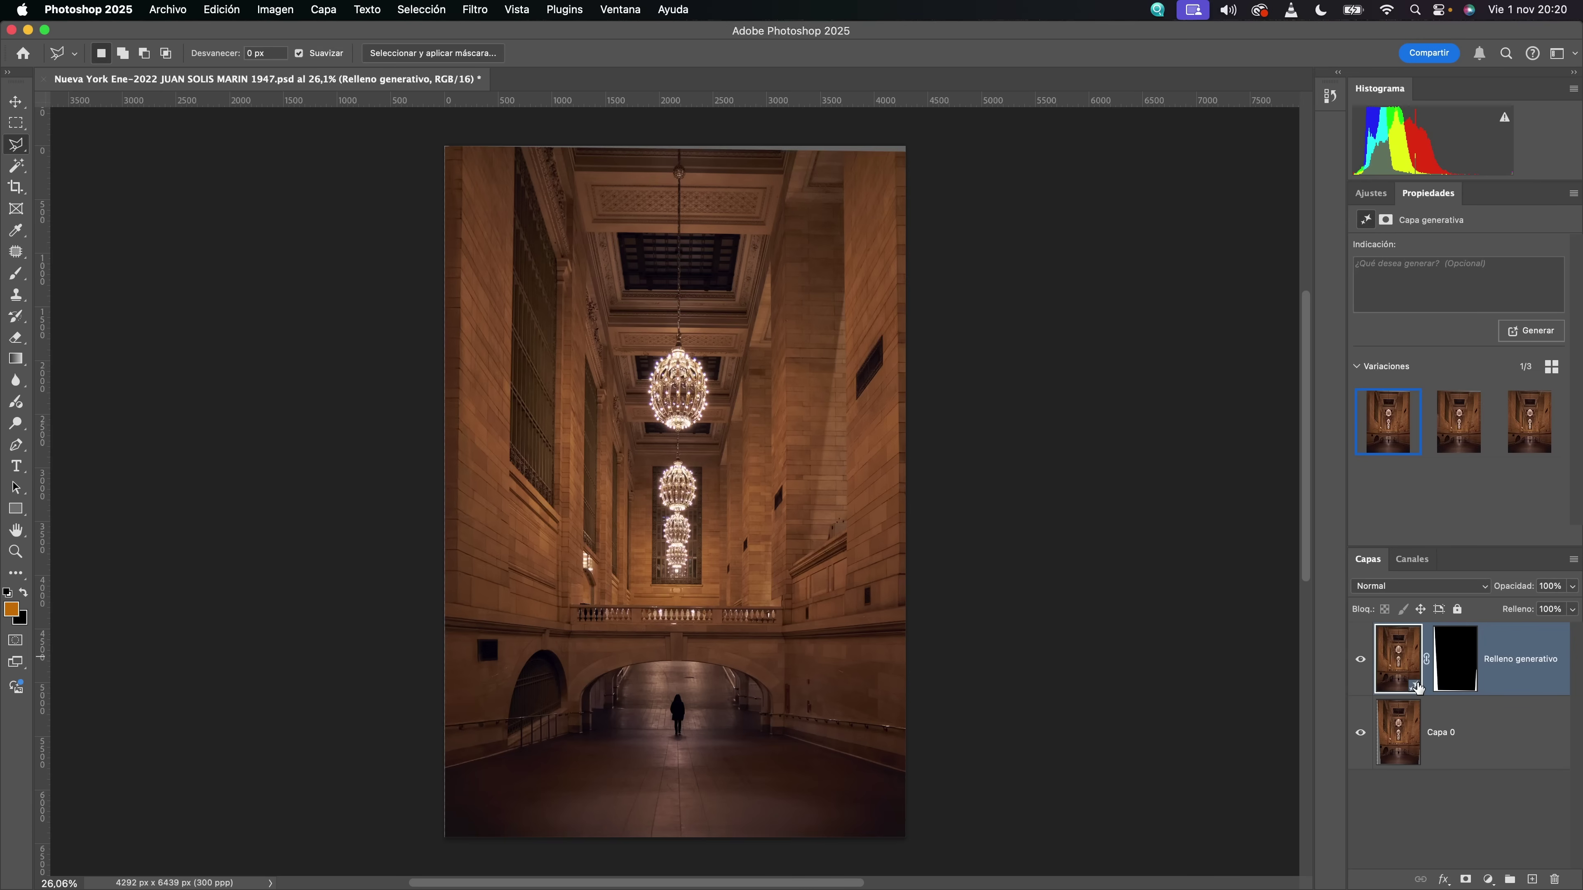
- Compare the second and third generated variations on the photo and return to the first
{"action": "mouse_move", "coordinate": [1434, 440]}
{"action": "left_click", "coordinate": [1454, 423]}
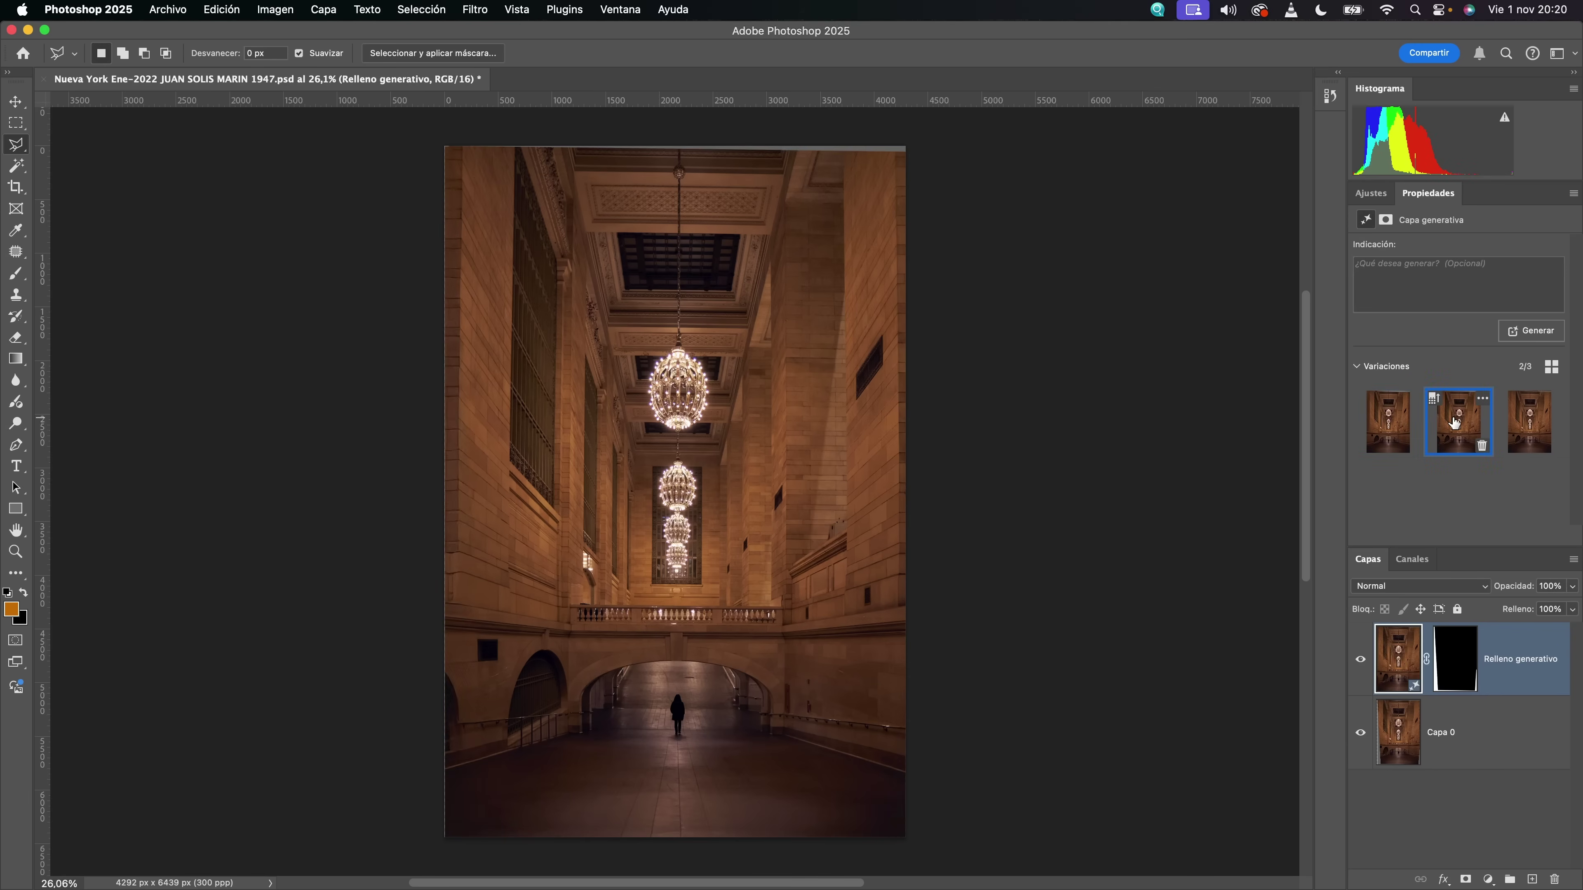
{"action": "mouse_move", "coordinate": [1514, 431]}
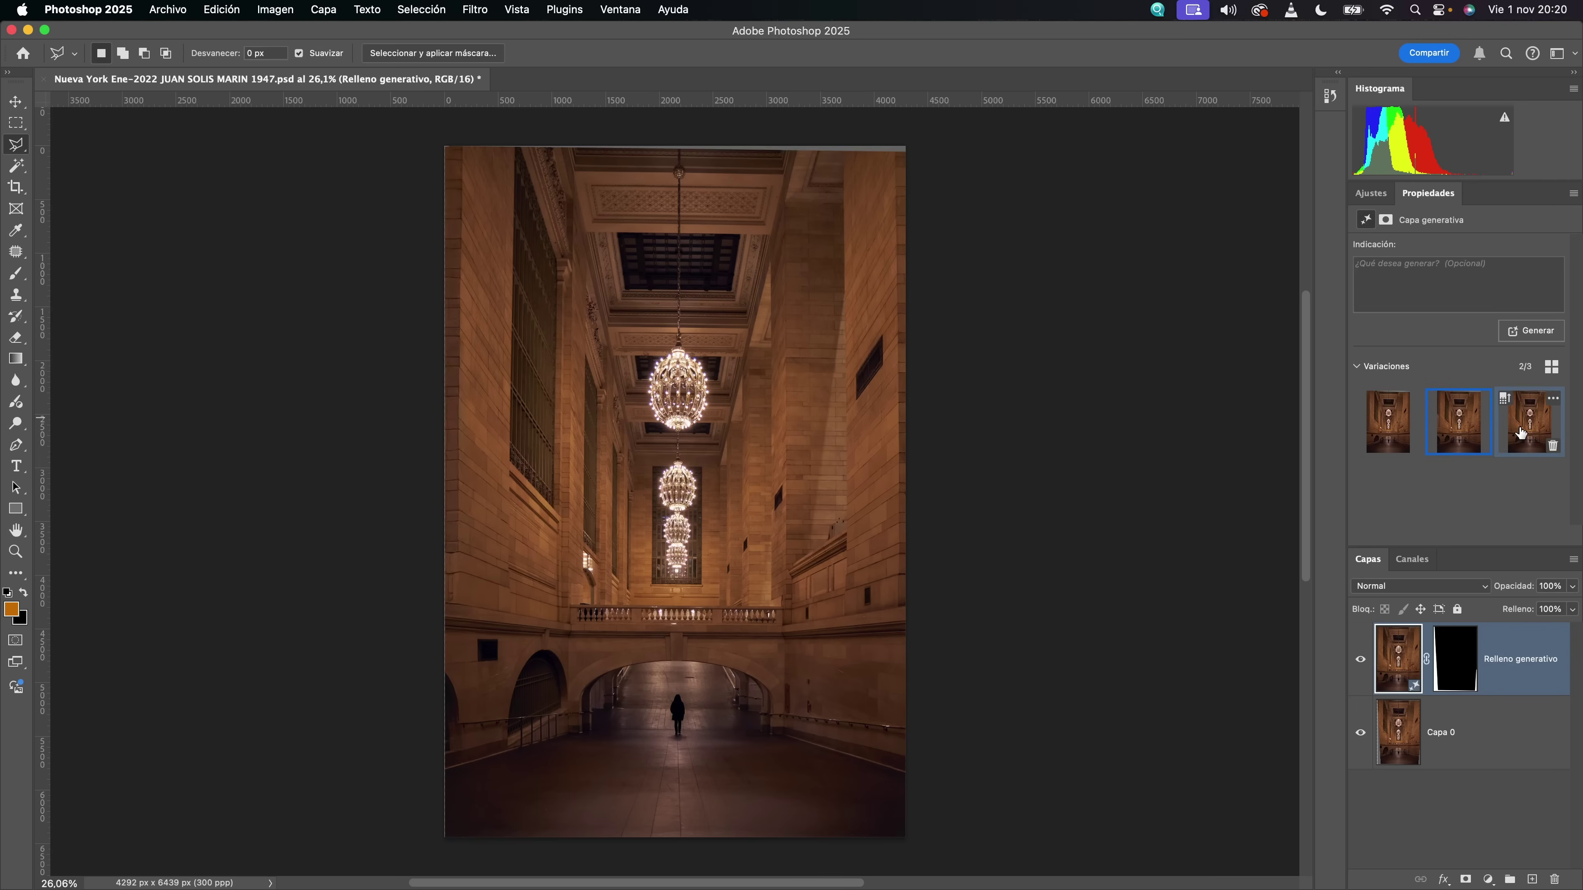
{"action": "left_click", "coordinate": [1522, 432]}
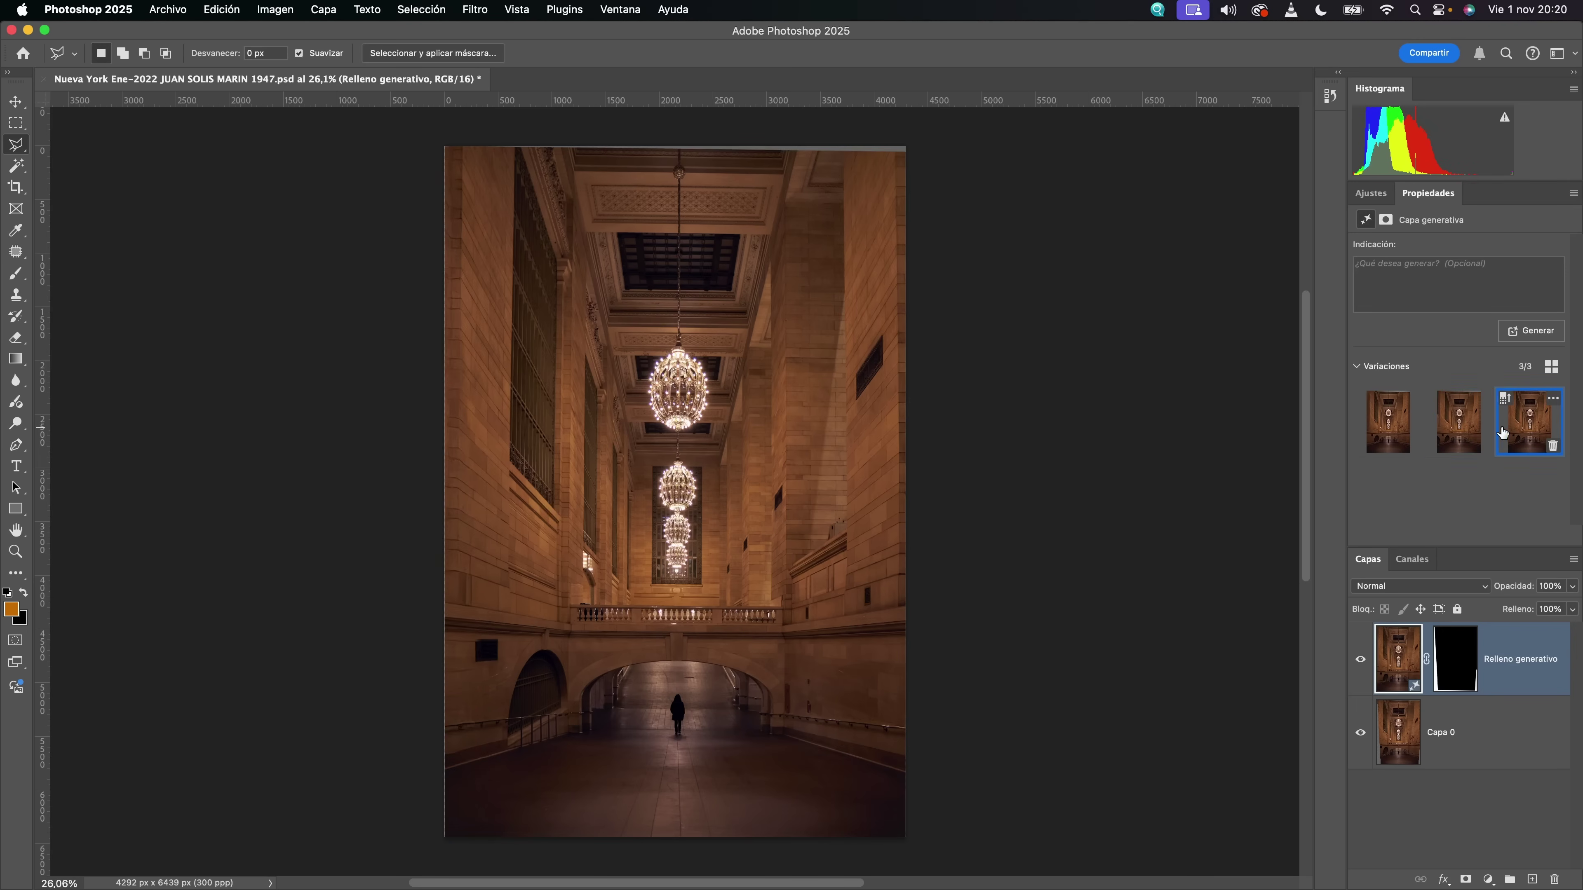
{"action": "left_click", "coordinate": [1391, 429]}
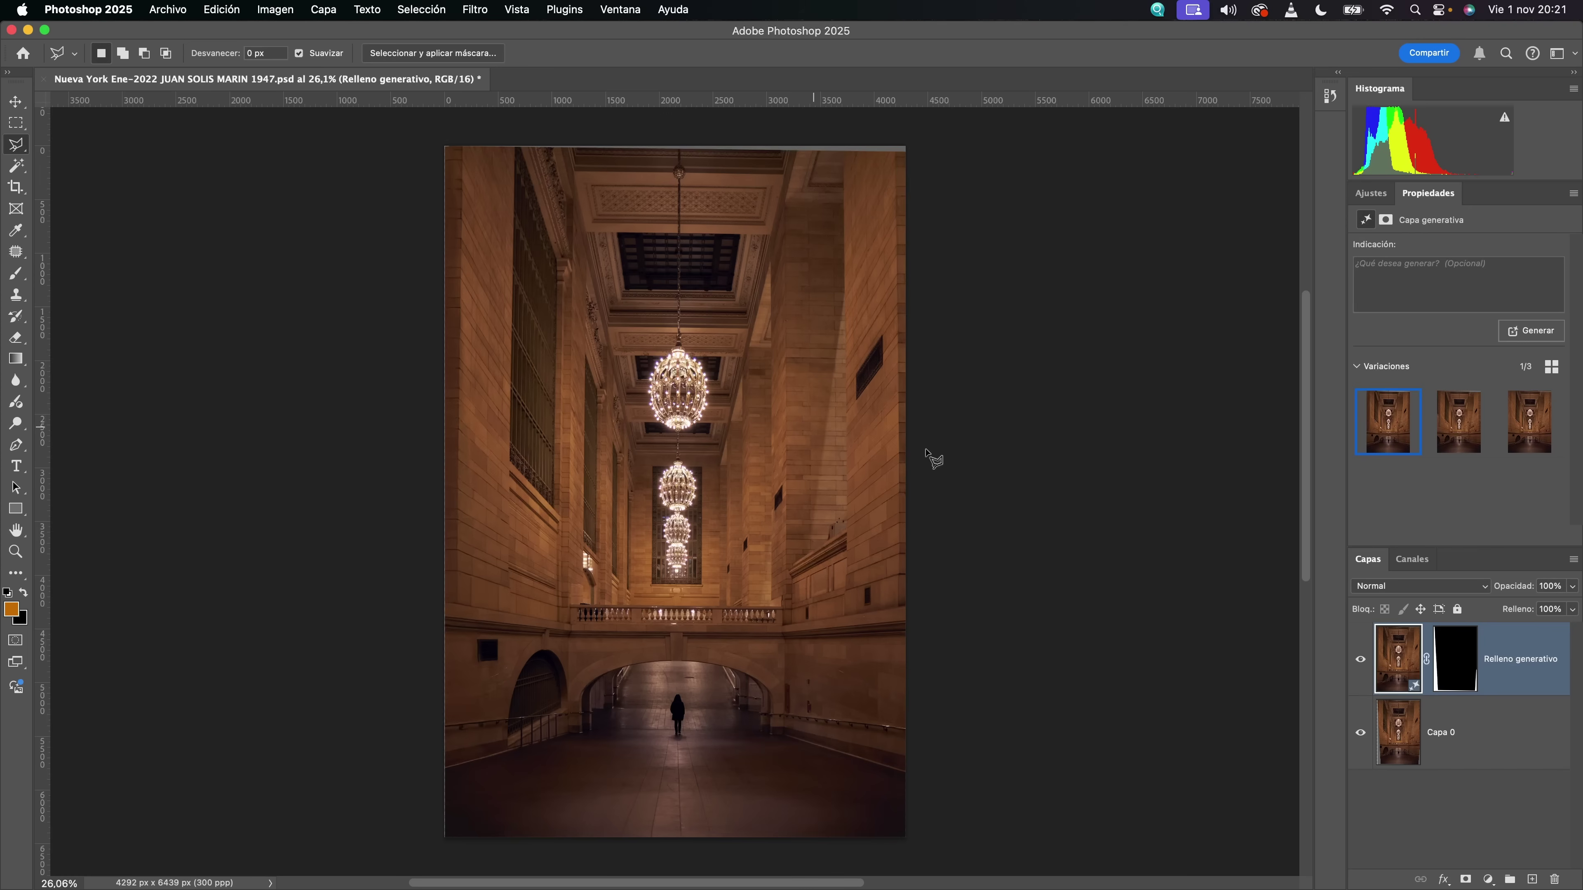
{"action": "mouse_move", "coordinate": [1503, 435]}
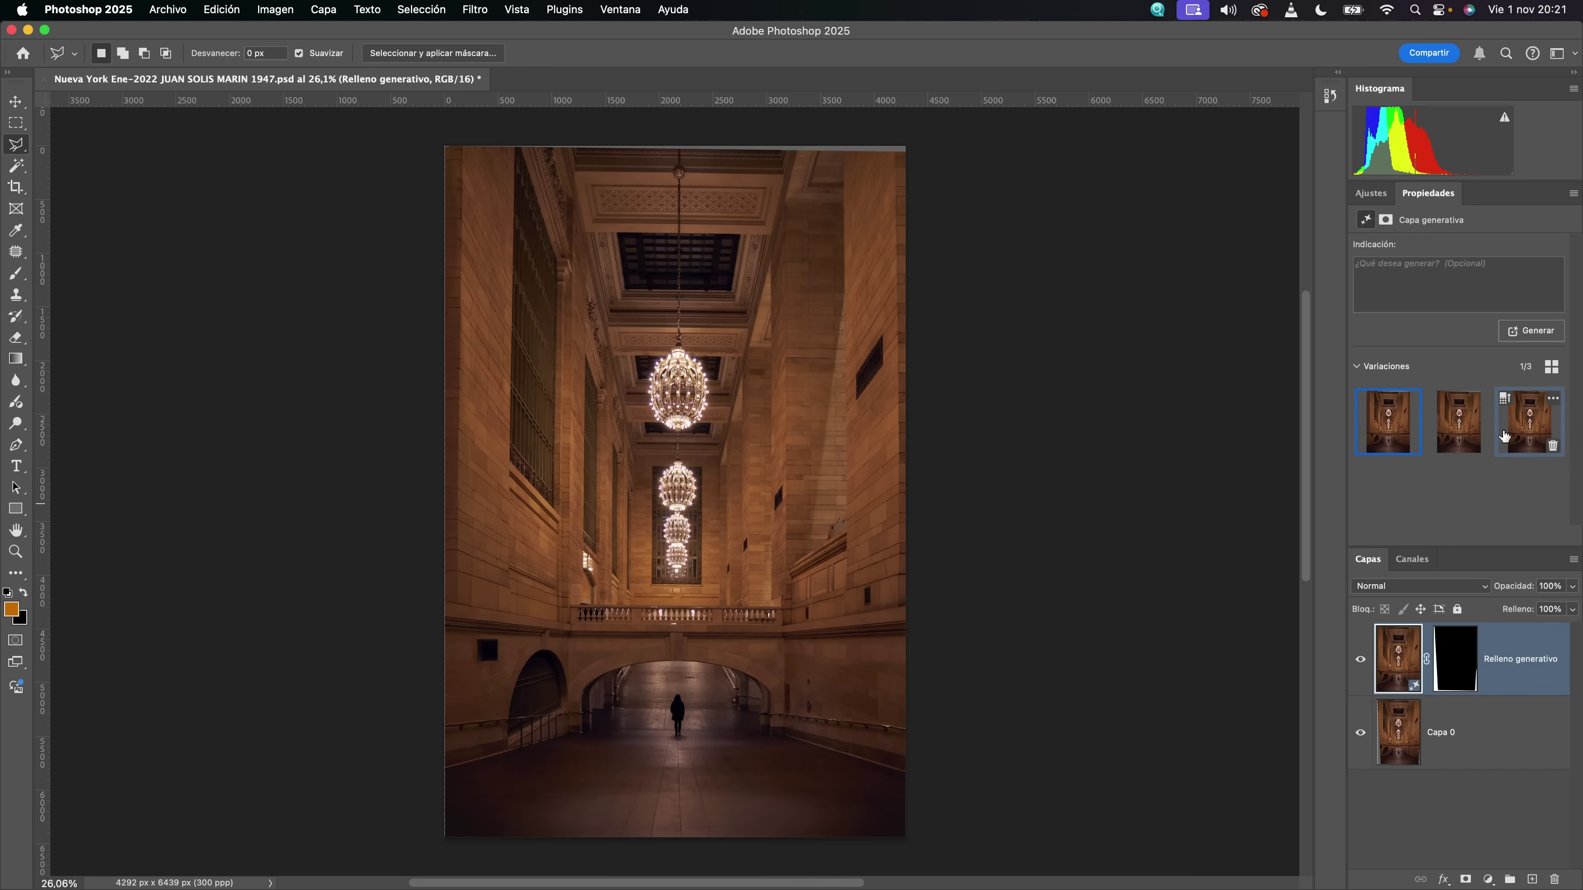
- Generate another set of variations without a prompt and inspect the new fill along the photo's edges up close
{"action": "left_click", "coordinate": [1539, 337]}
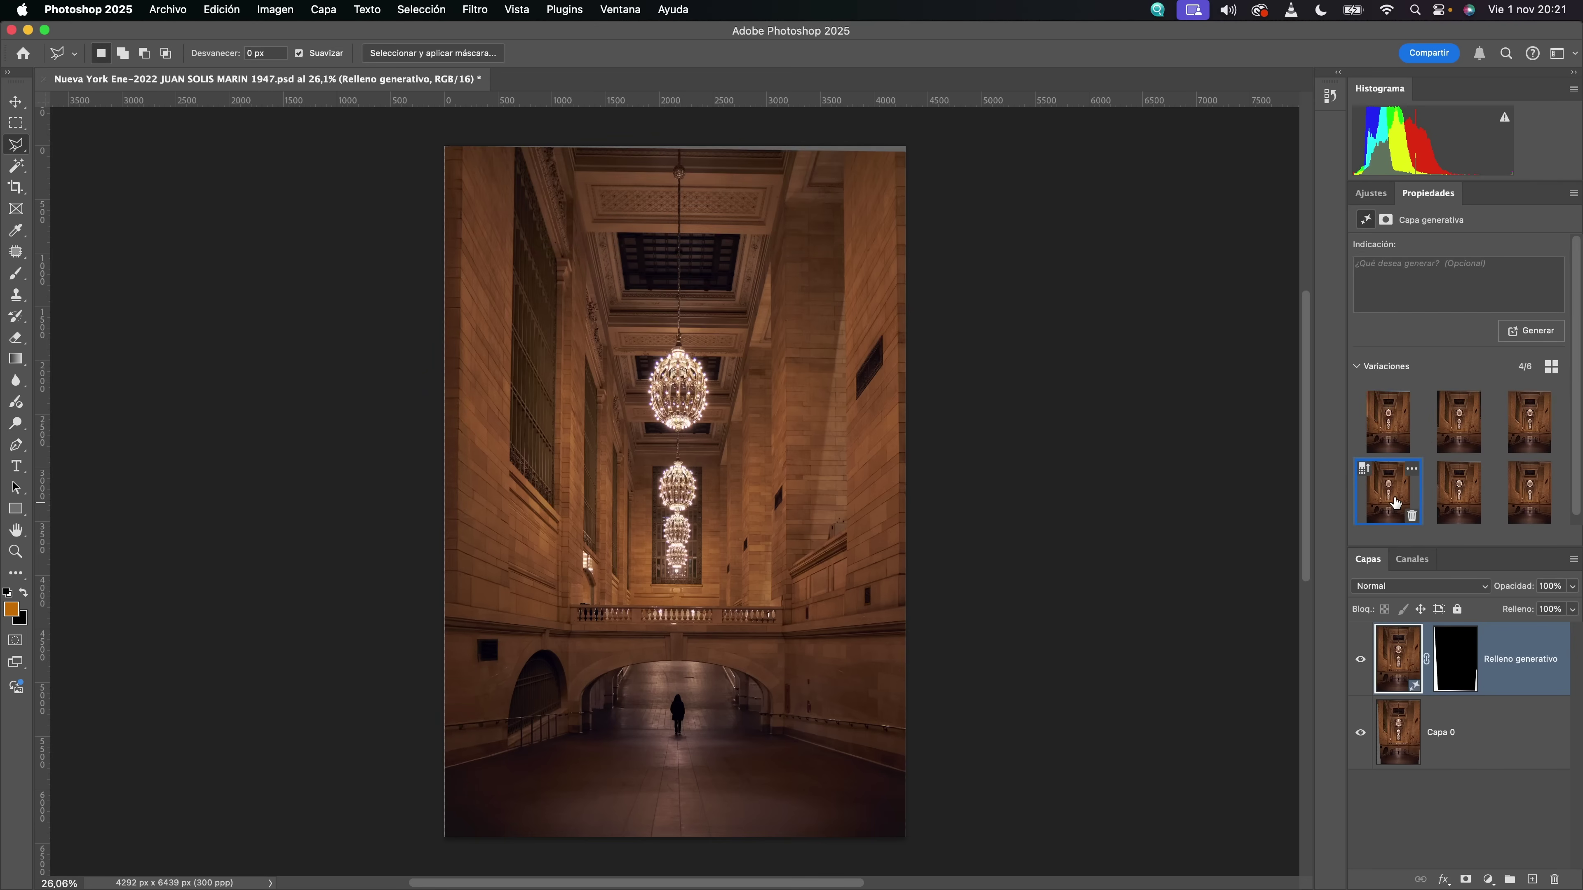
{"action": "key", "text": "super+0"}
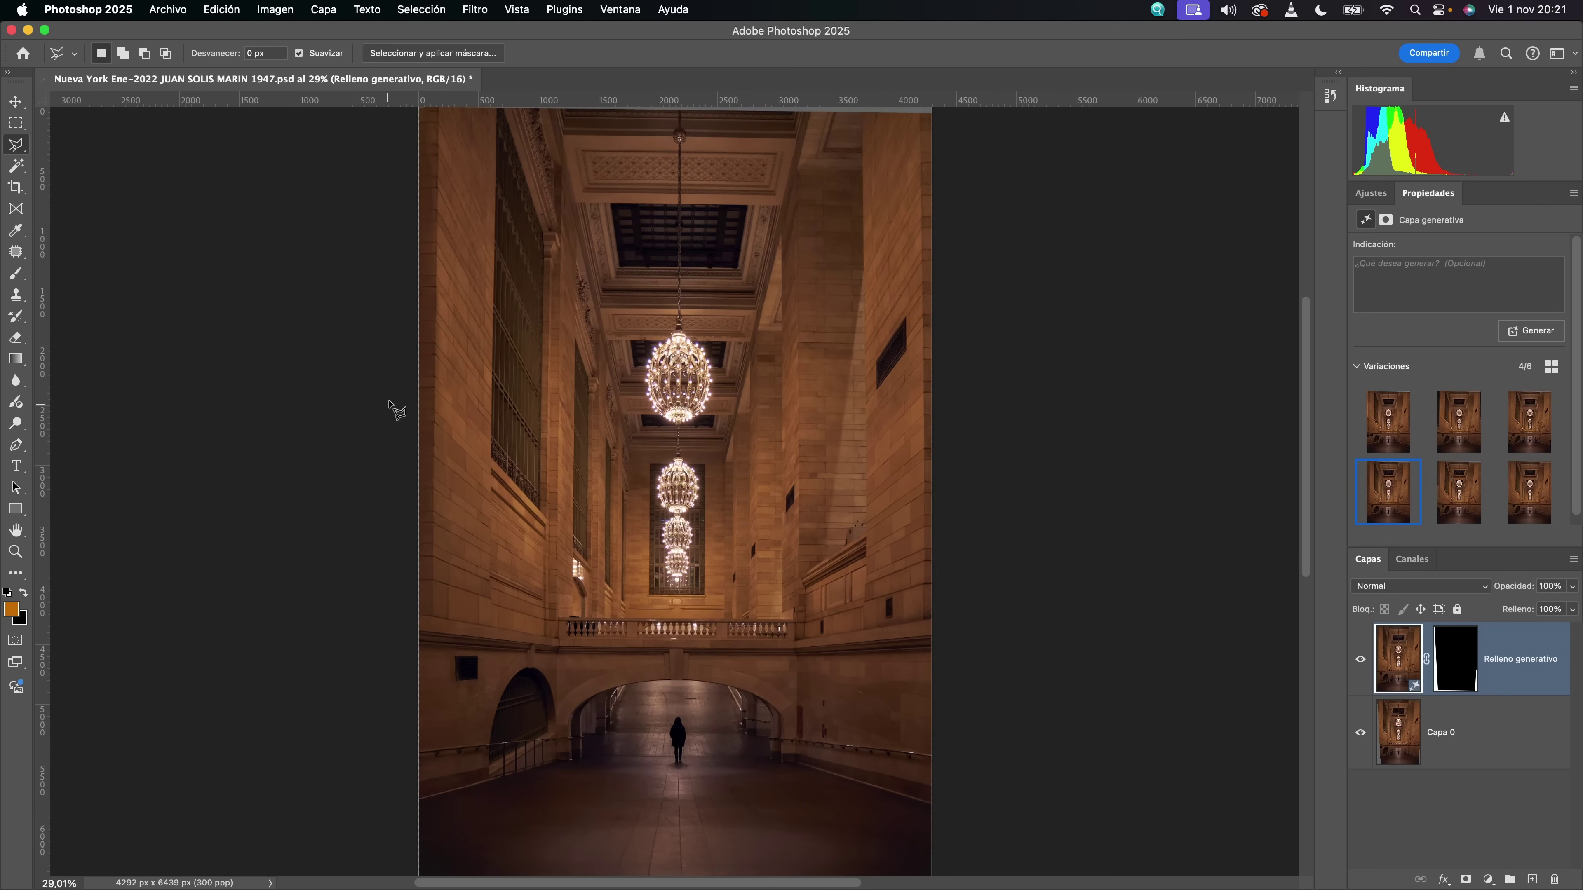
{"action": "key", "text": "super+plus"}
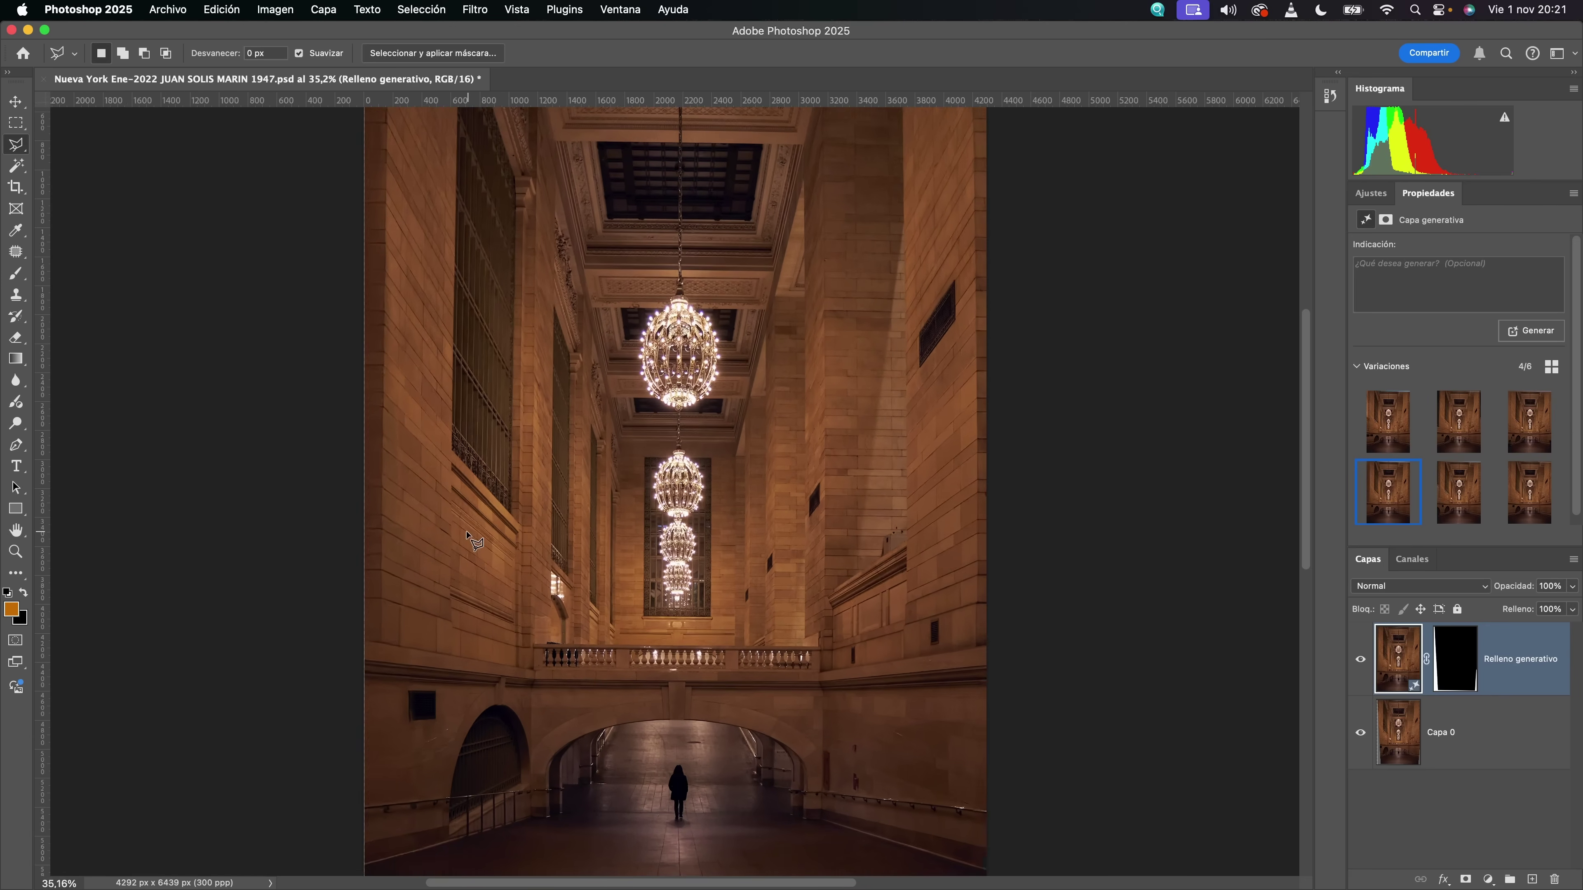
{"action": "key", "text": "super+plus"}
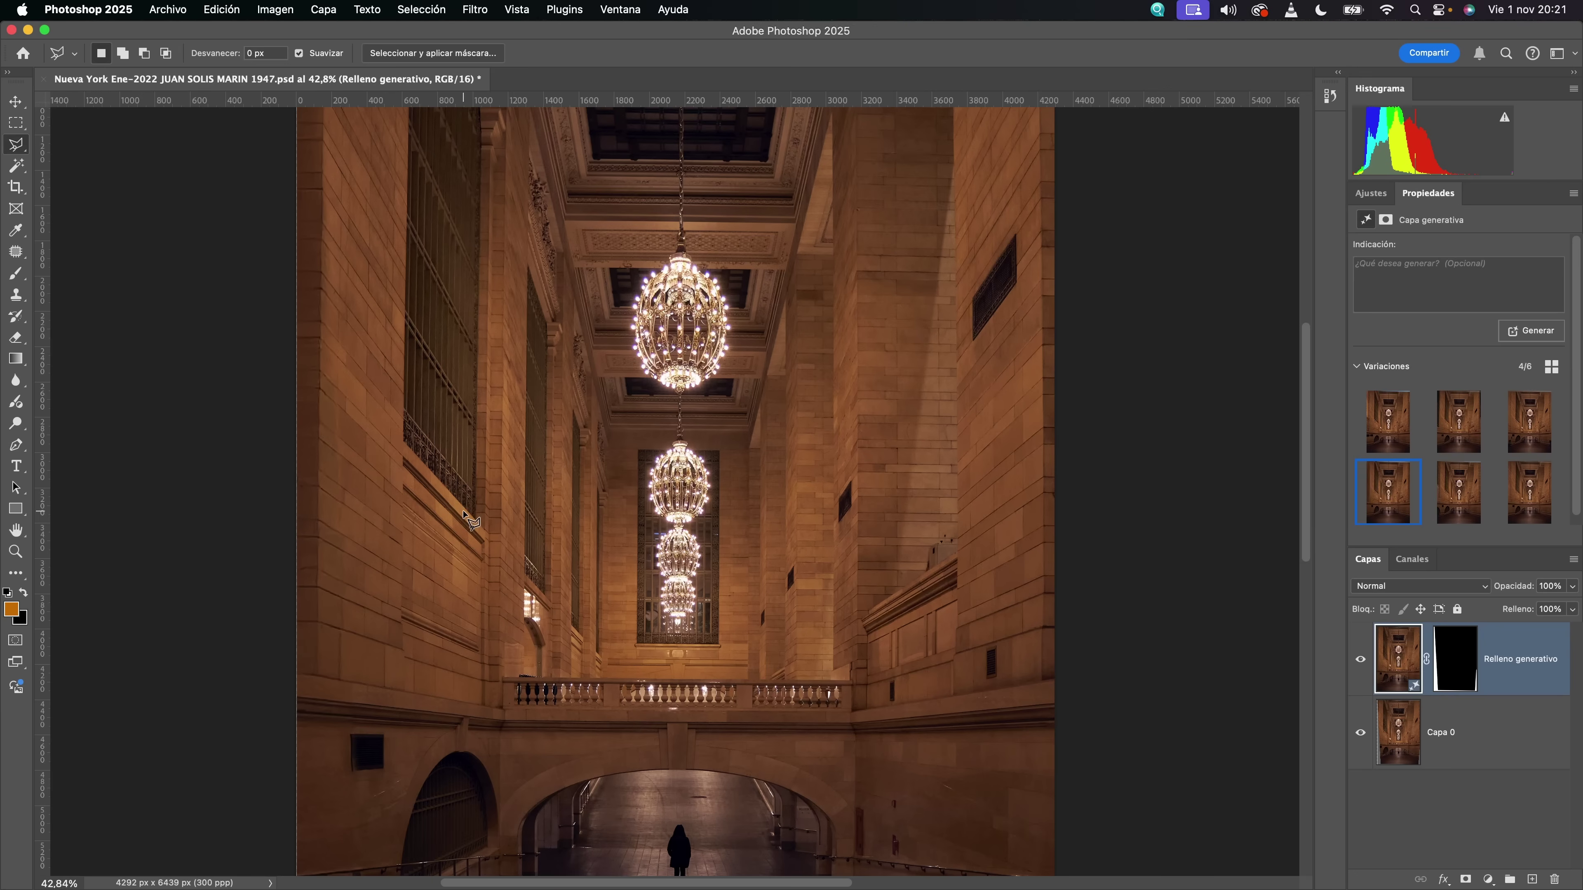
{"action": "key", "text": "super+minus"}
{"action": "key", "text": "super+minus"}
{"action": "key", "text": "super+minus"}
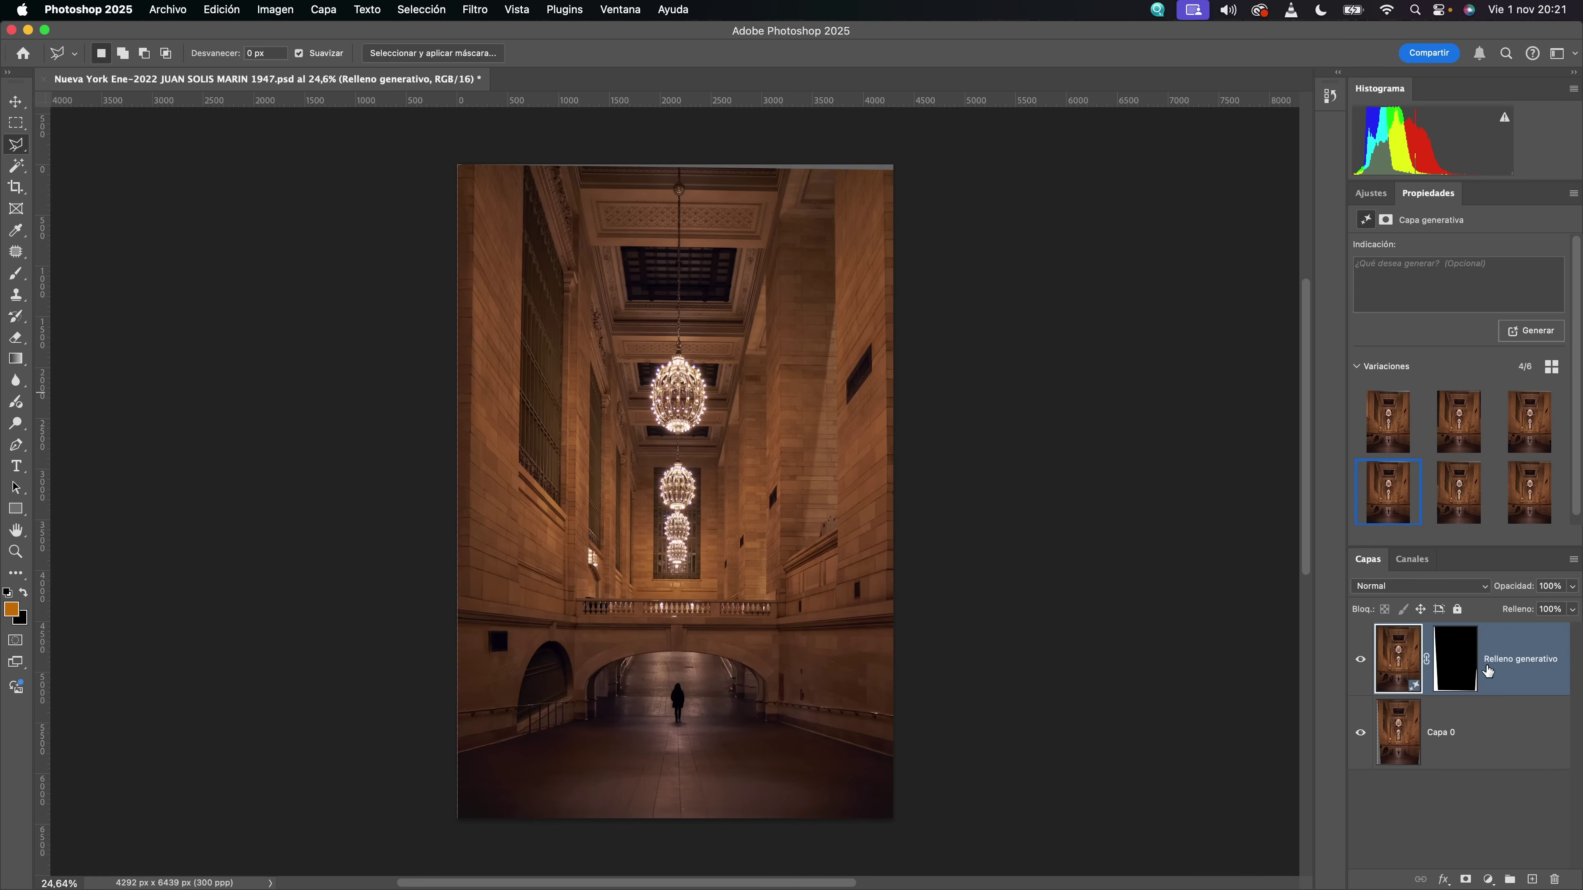
- Fill the remaining gray strip along the photo's upper edge with Relleno generativo and choose the third variation
{"action": "left_click", "coordinate": [461, 167]}
{"action": "left_click", "coordinate": [1131, 653]}
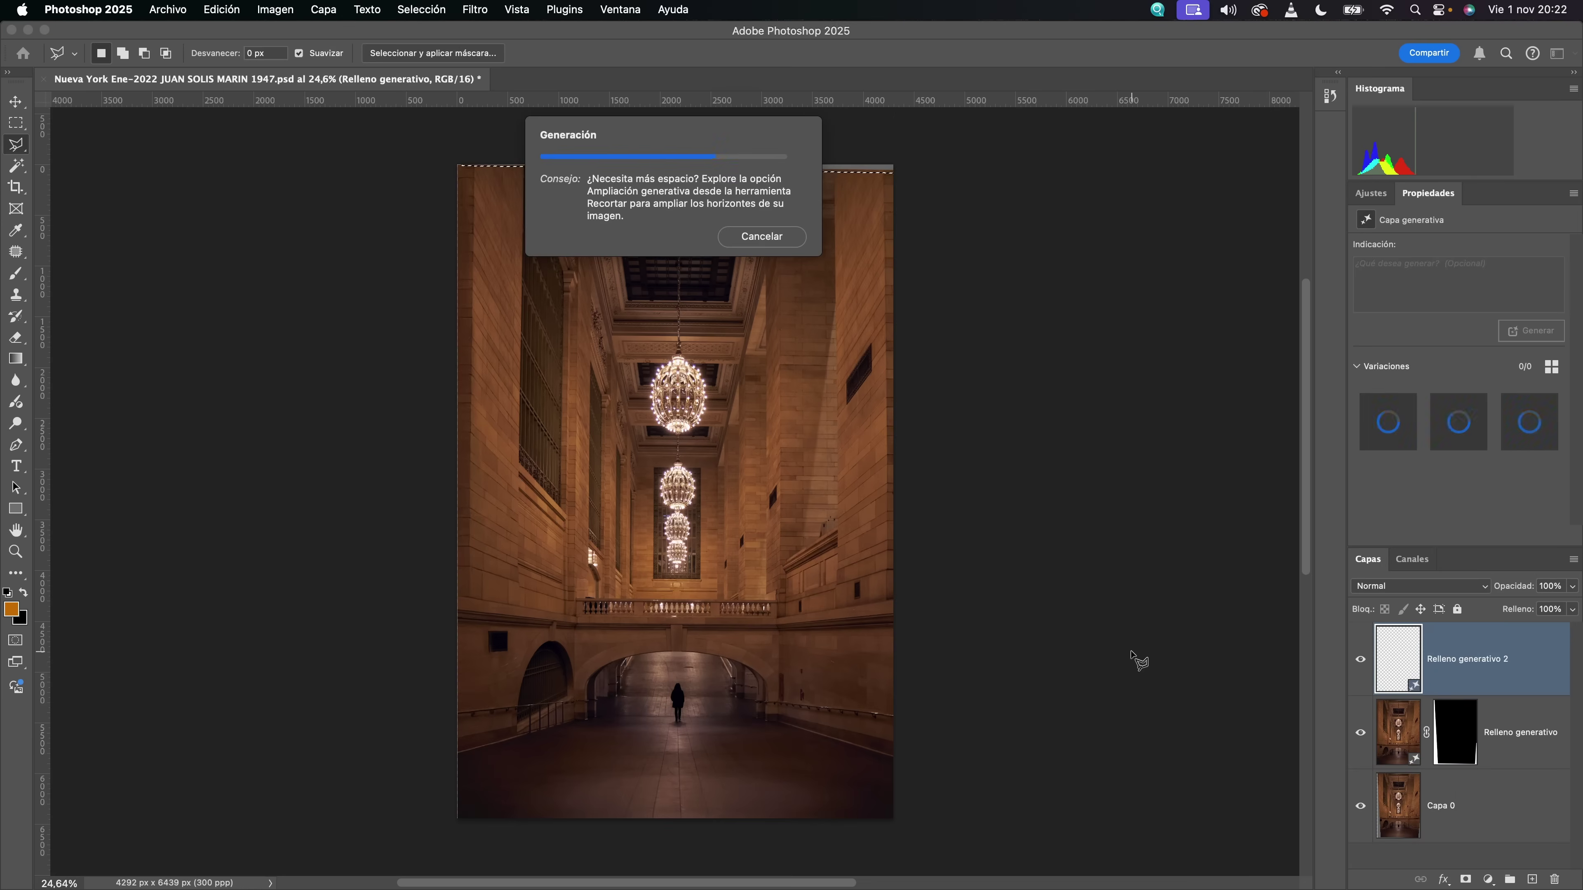
{"action": "left_click", "coordinate": [1529, 422]}
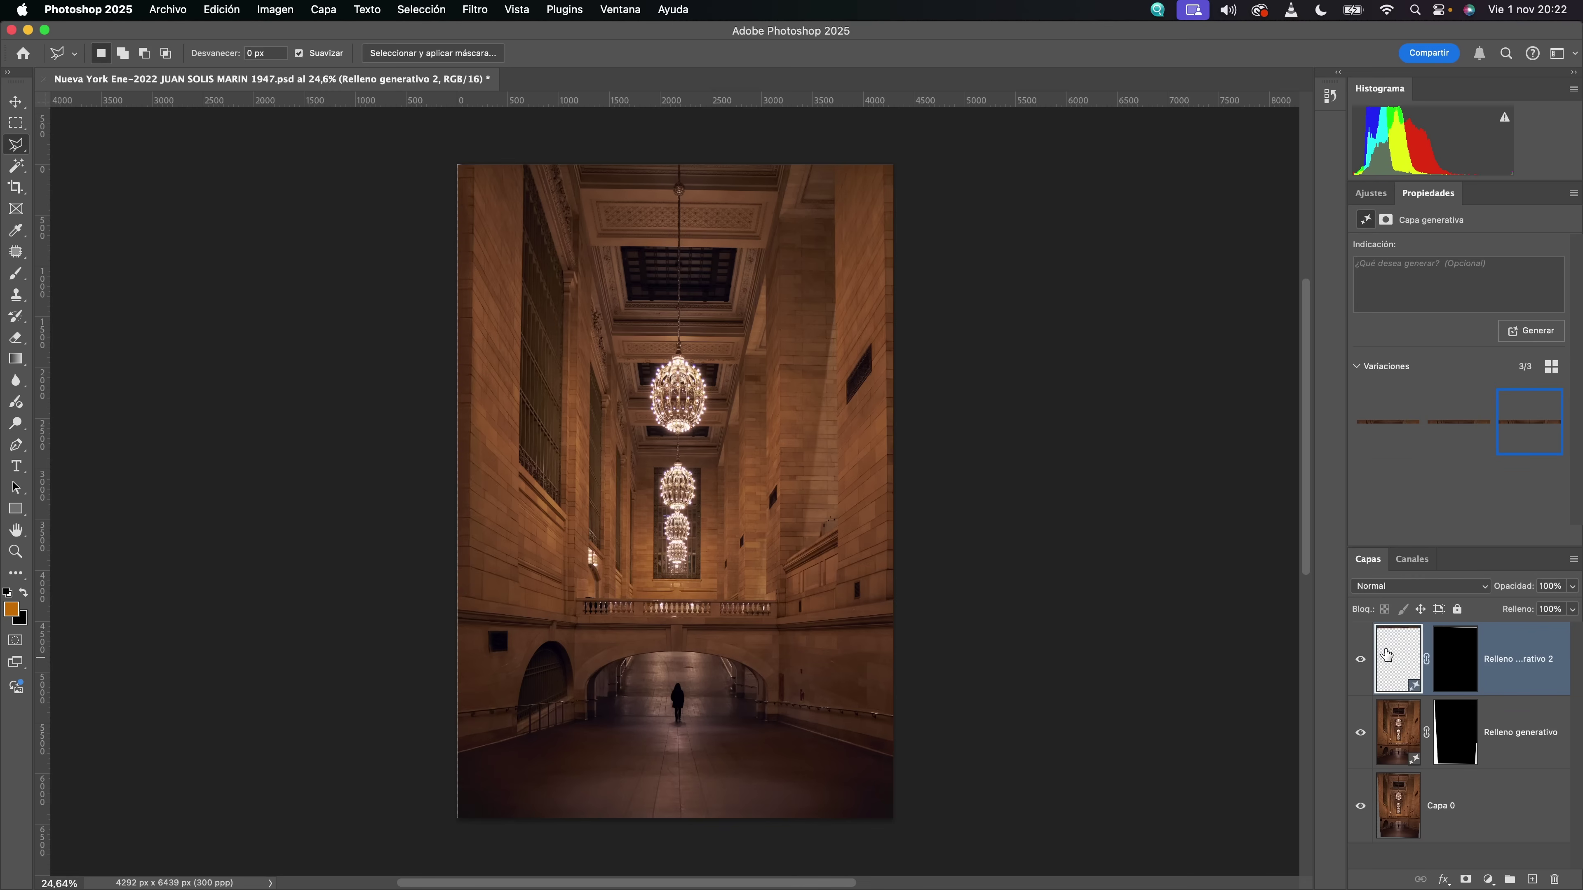
- Crop the photo slightly tighter at 2:3 to about 4176 × 6263 px, trimming its edges and checking them up close before accepting
{"action": "left_click", "coordinate": [16, 189]}
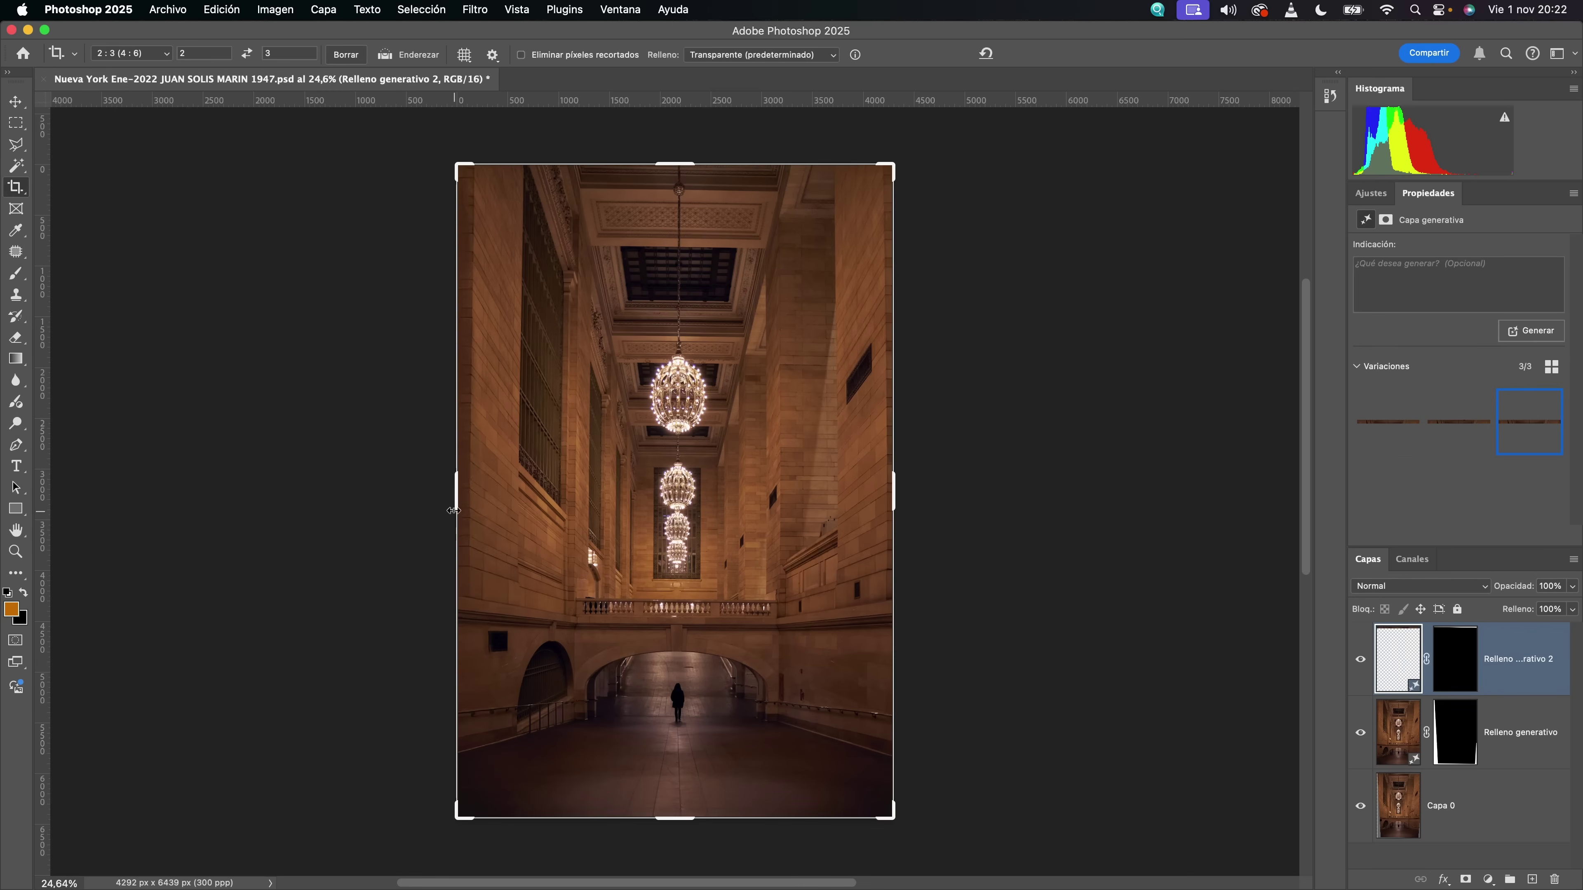
{"action": "left_click_drag", "start_coordinate": [455, 507], "coordinate": [462, 514]}
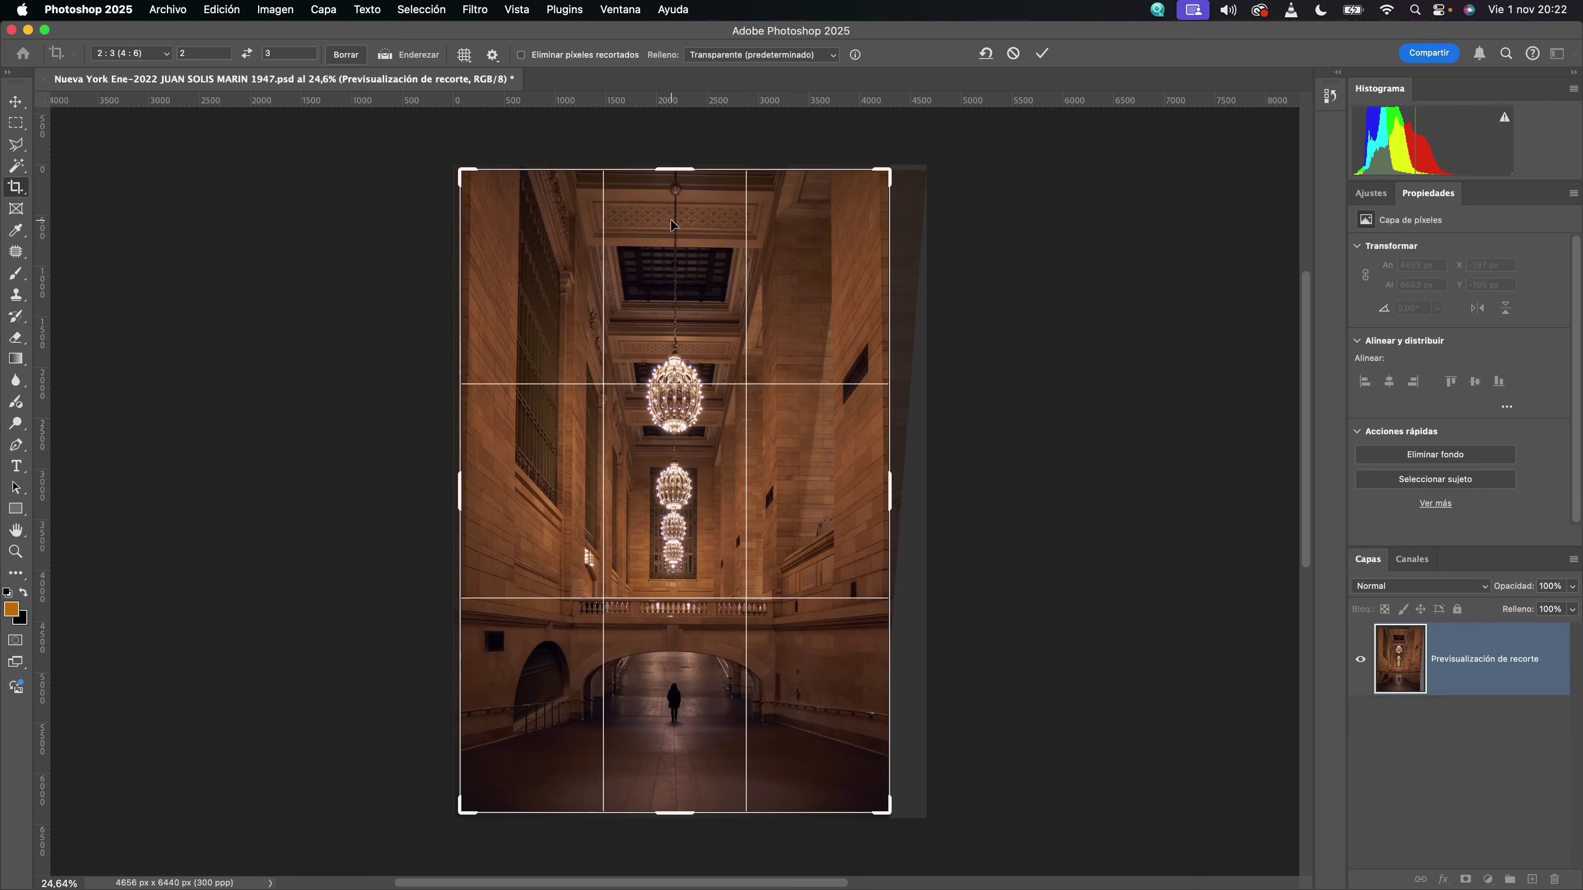
{"action": "key", "text": "super"}
{"action": "key", "text": "super+plus"}
{"action": "key", "text": "super+plus"}
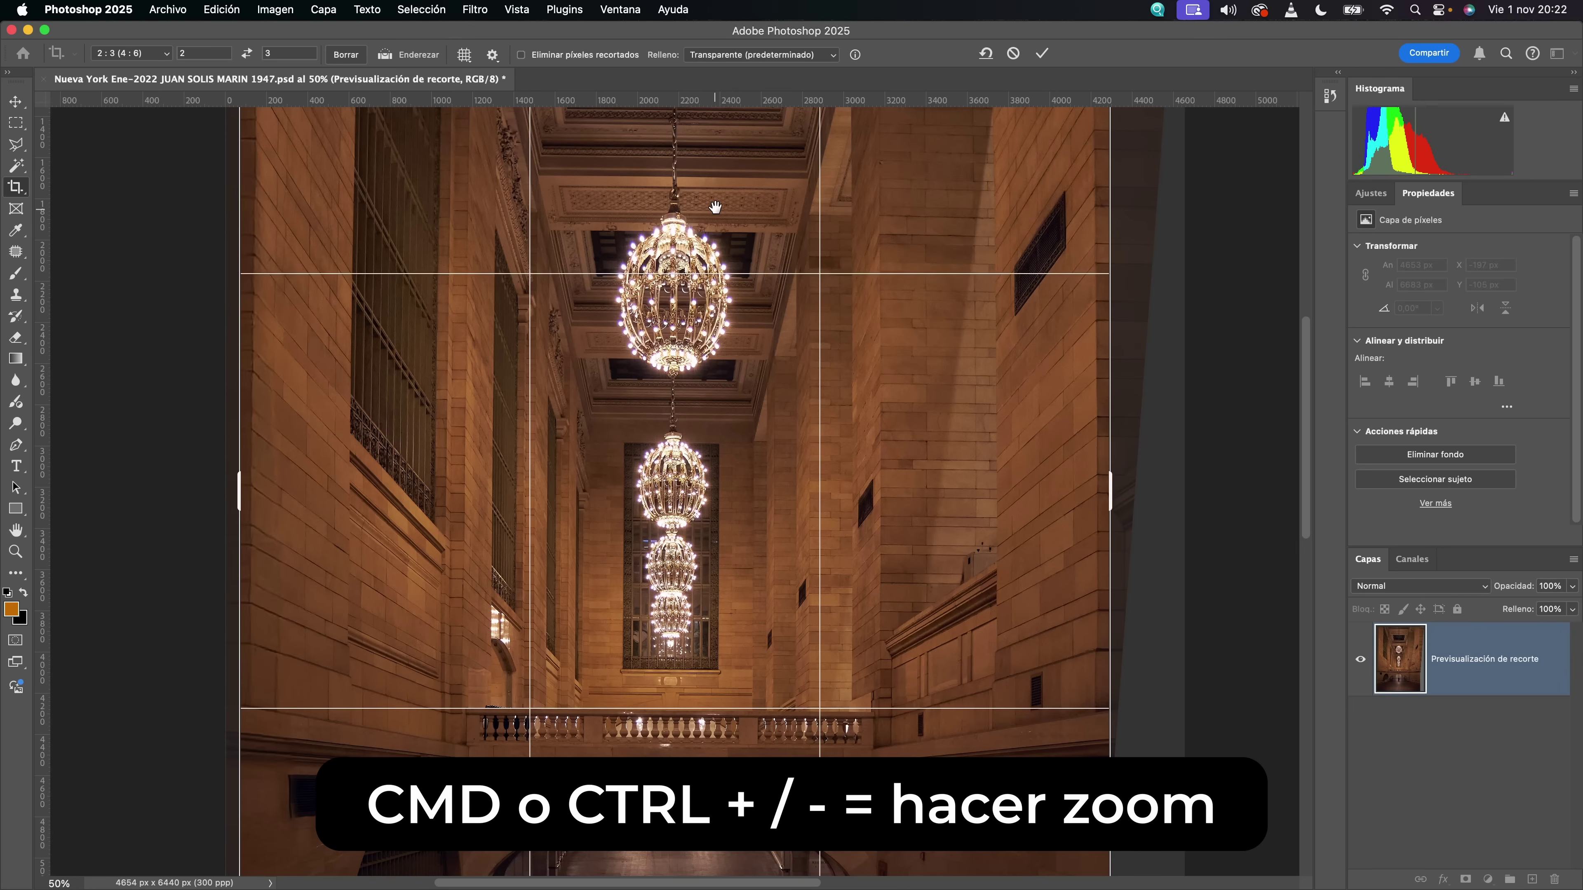
{"action": "scroll", "coordinate": [714, 207], "scroll_direction": "up", "scroll_amount": 10}
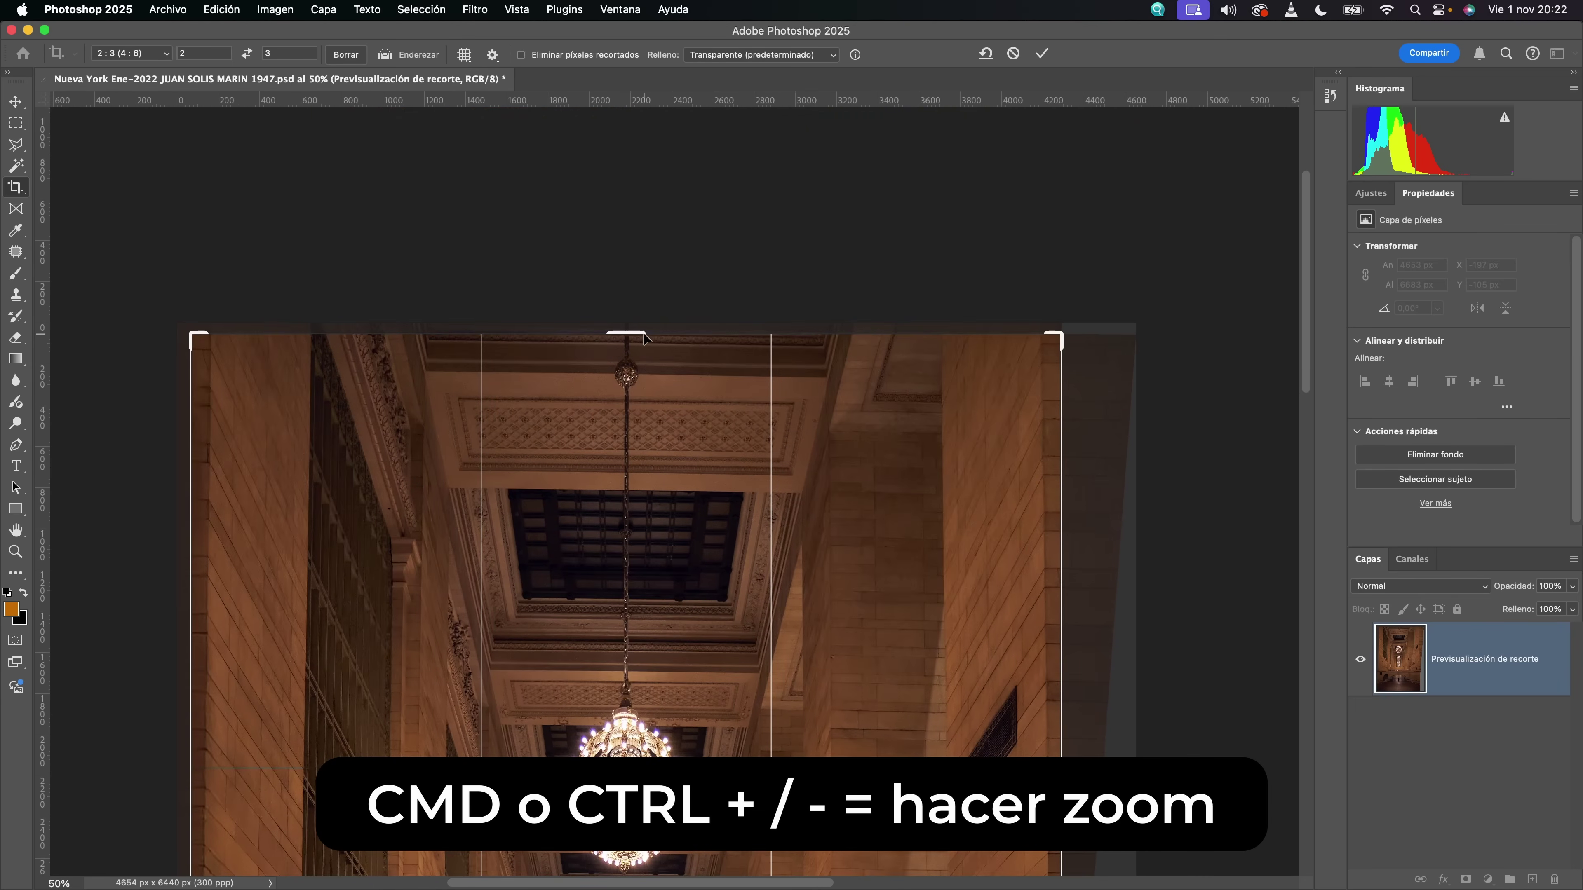
{"action": "scroll", "coordinate": [659, 474], "scroll_direction": "up", "scroll_amount": 3}
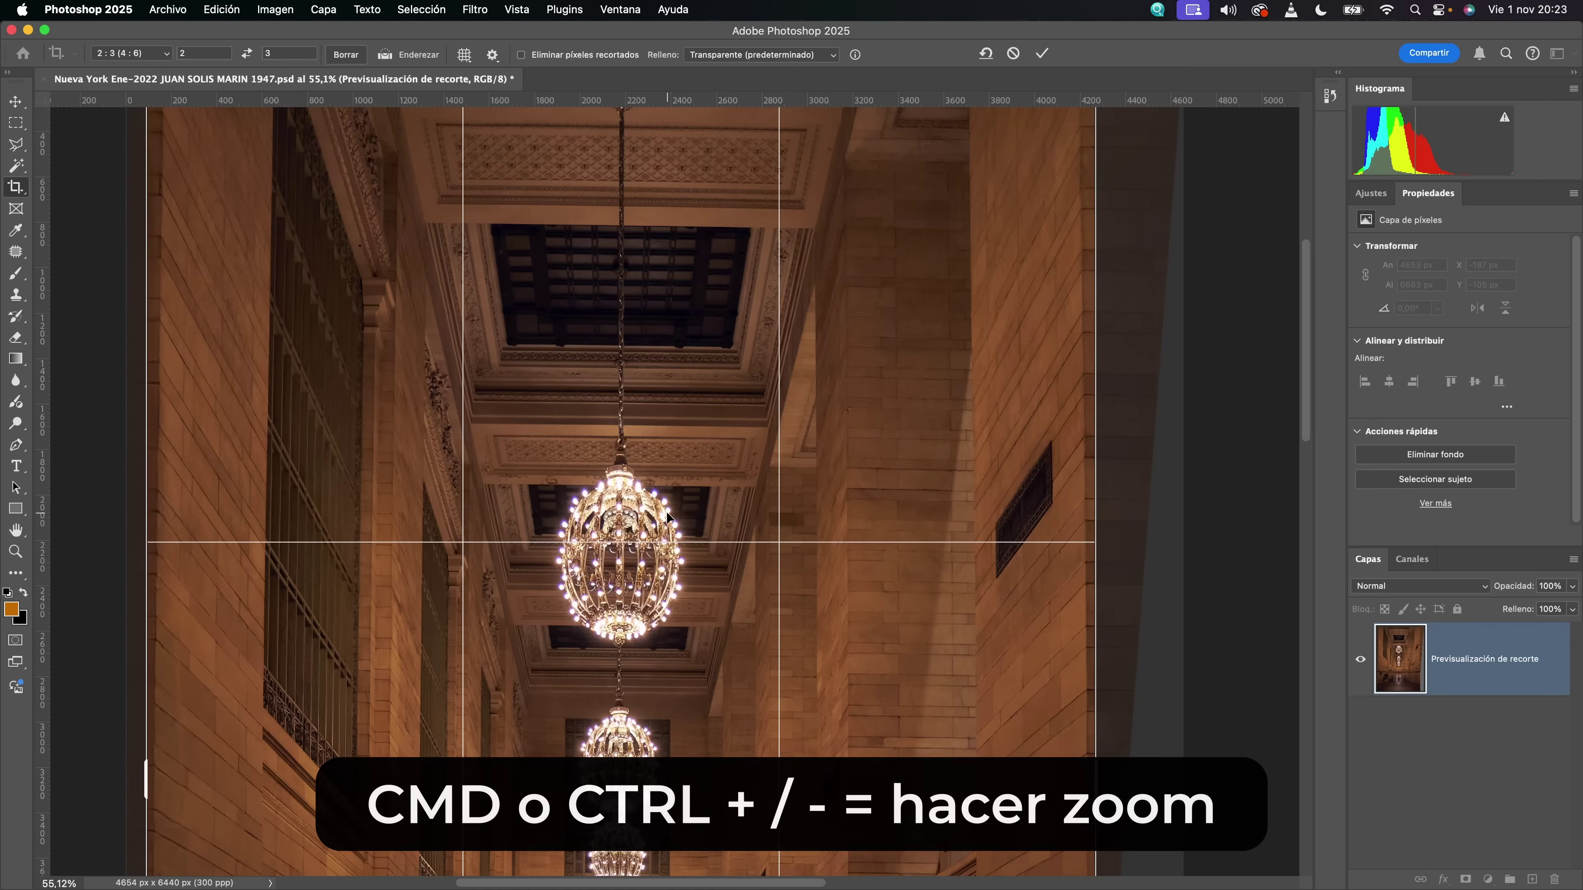
{"action": "scroll", "coordinate": [667, 517], "scroll_direction": "down", "scroll_amount": 2}
{"action": "scroll", "coordinate": [164, 358], "scroll_direction": "down", "scroll_amount": 3}
{"action": "scroll", "coordinate": [165, 357], "scroll_direction": "left", "scroll_amount": 2}
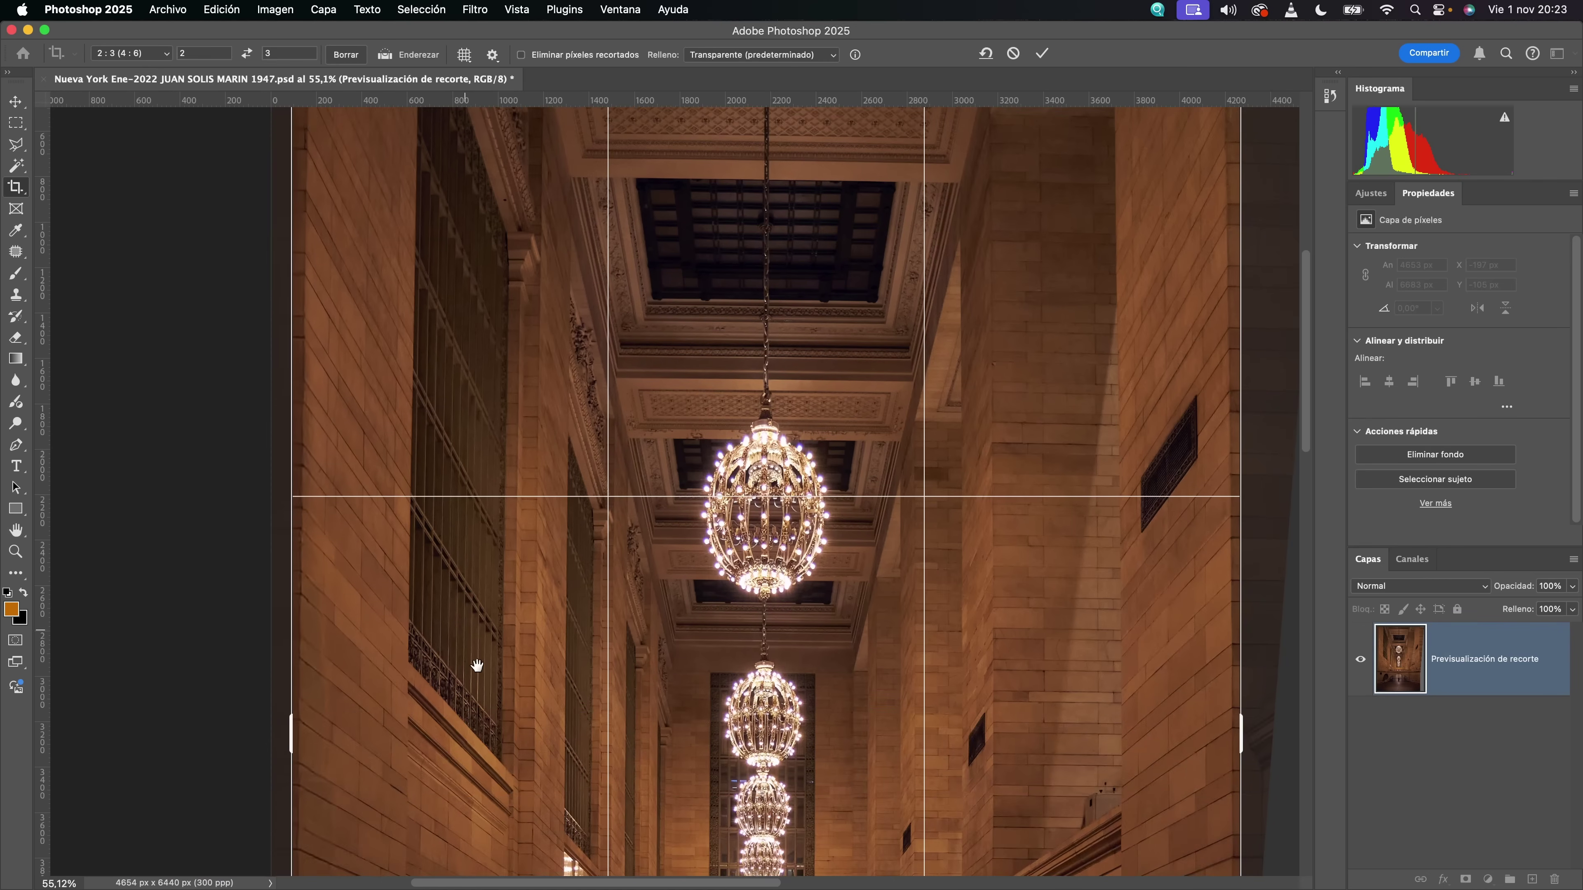
{"action": "key", "text": "Return"}
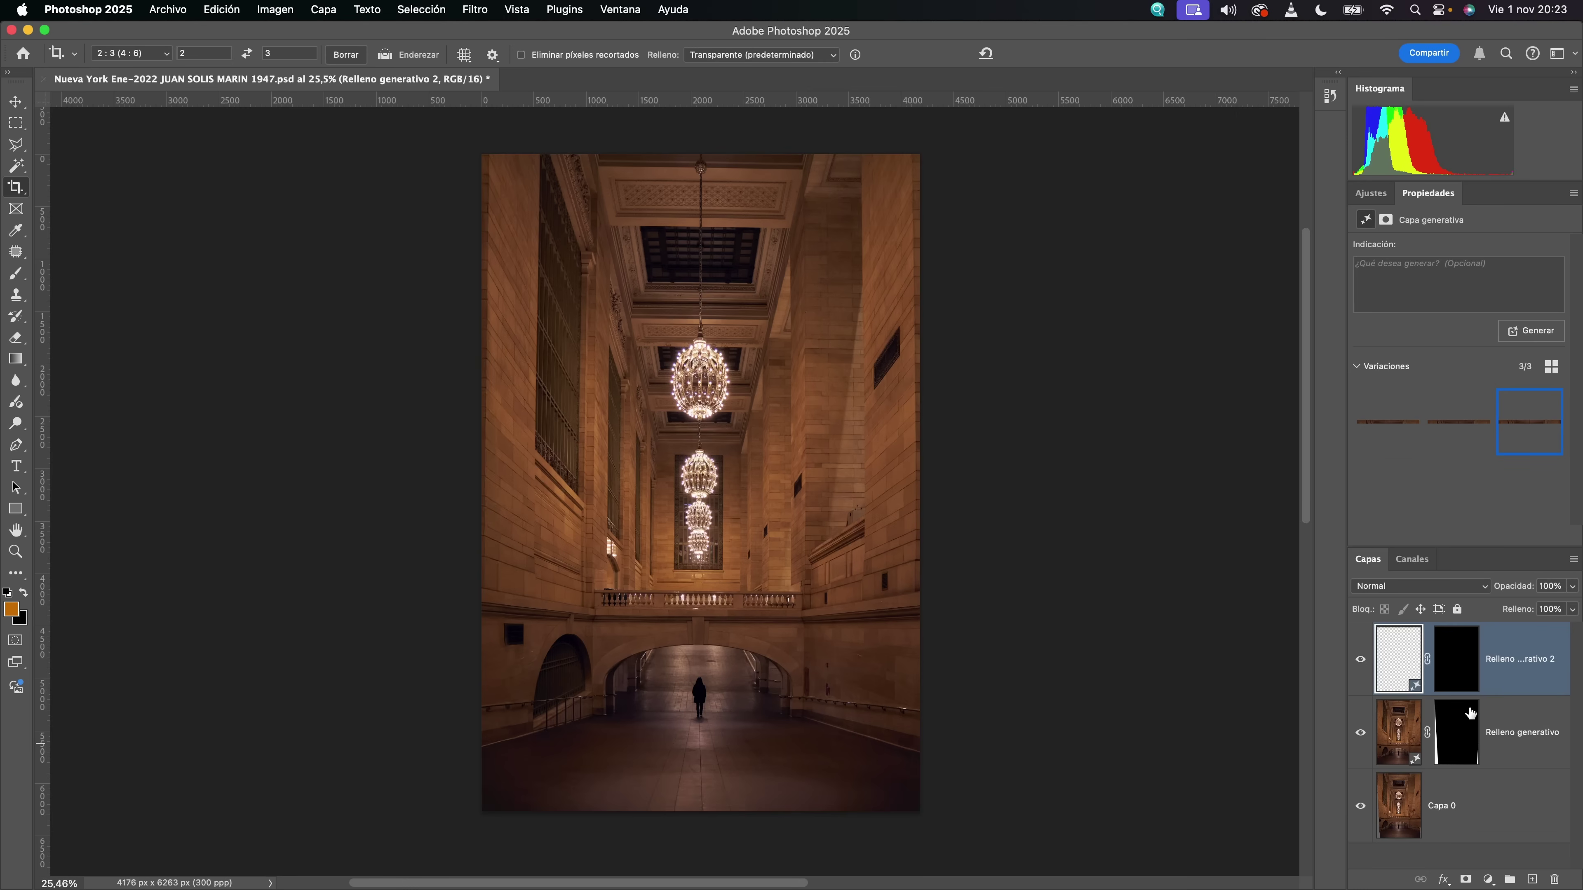
- Merge all visible layers into a new layer above the generative fills and name it Relleno generativo
{"action": "left_click", "coordinate": [1456, 677]}
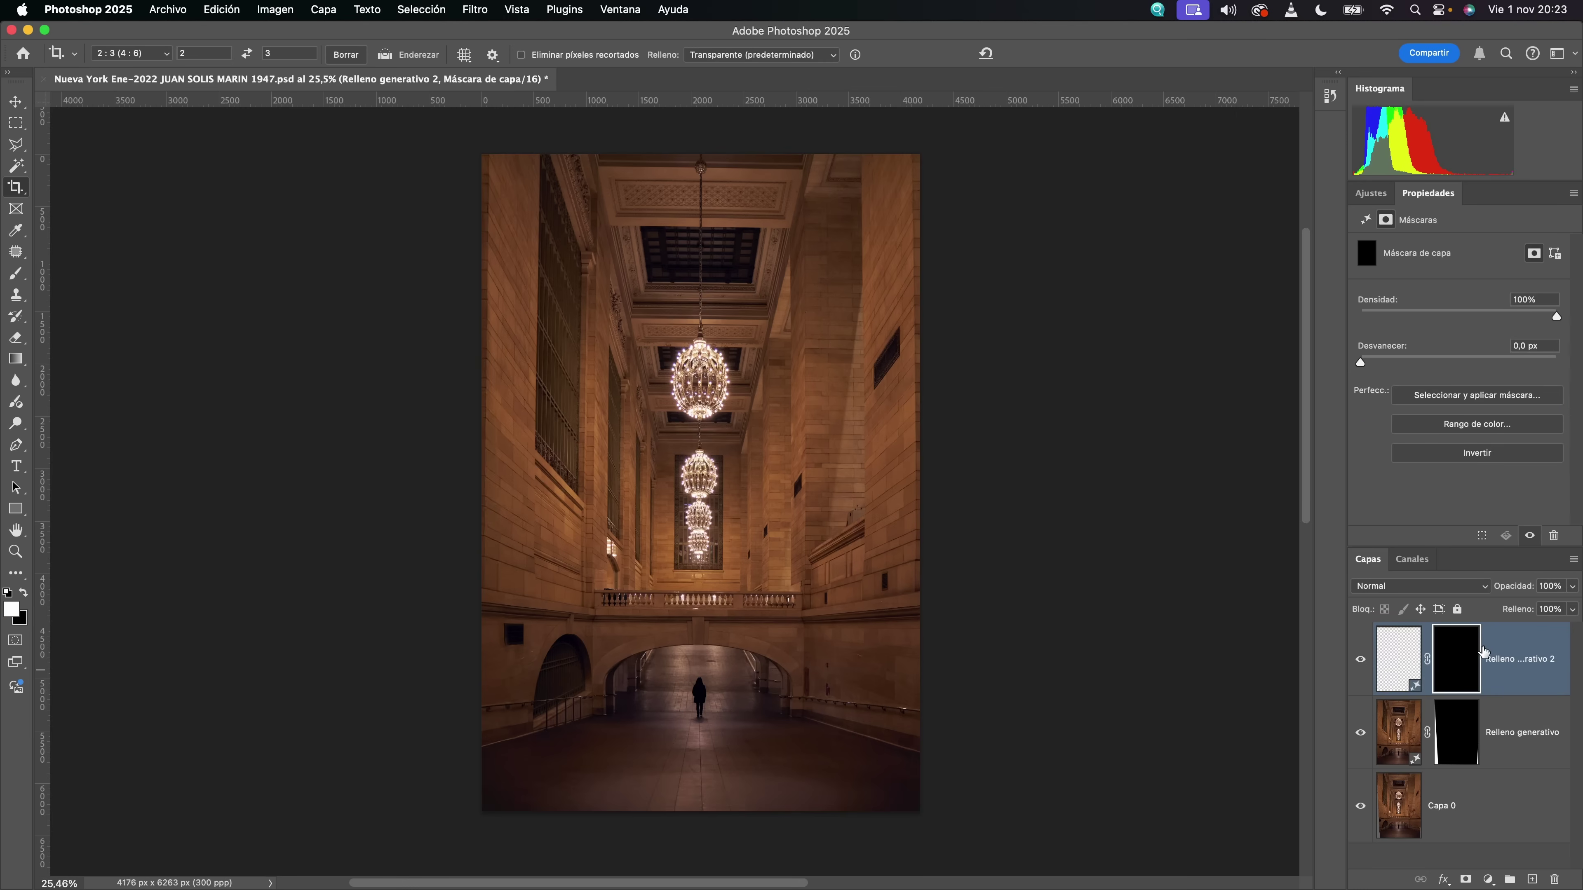
{"action": "left_click", "coordinate": [1401, 669]}
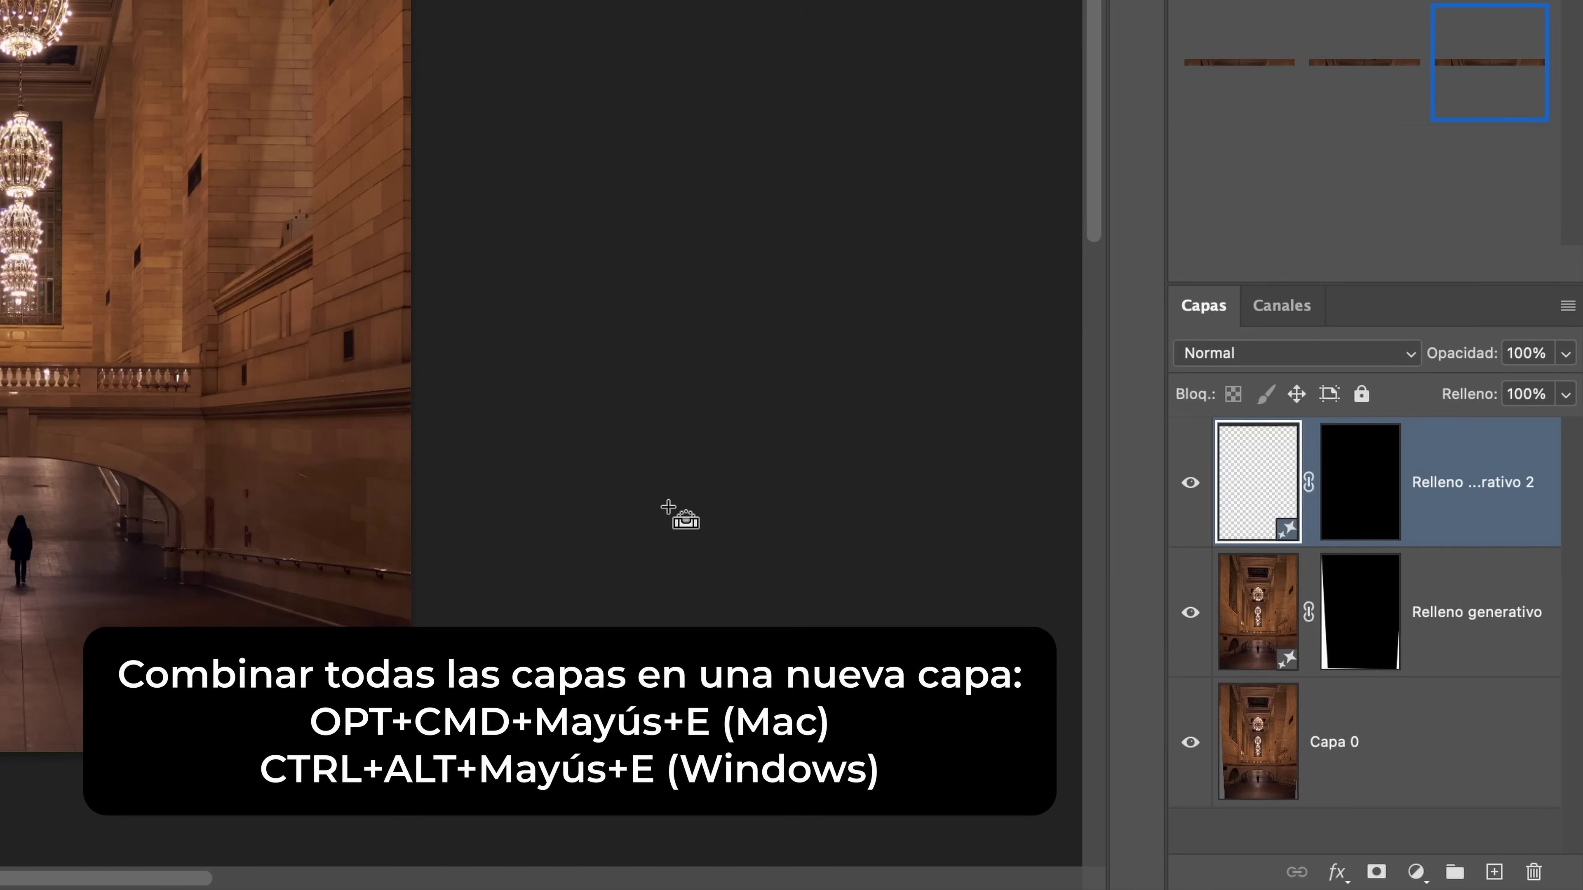
{"action": "key", "text": "alt+shift+super+e"}
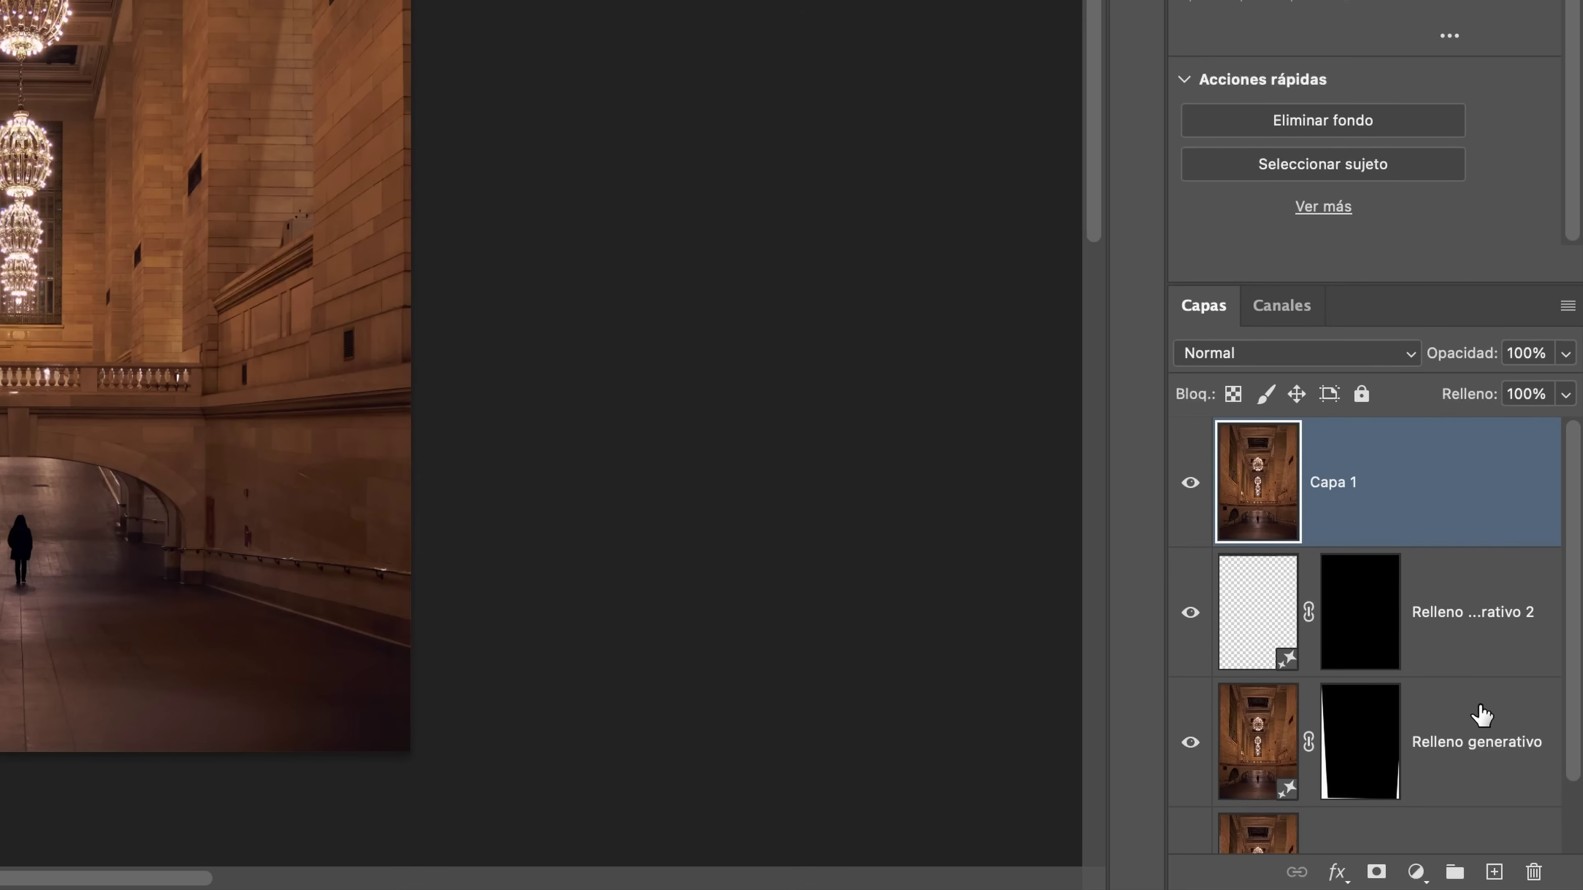
{"action": "left_click", "coordinate": [1494, 665]}
{"action": "scroll", "coordinate": [1494, 666], "scroll_direction": "down", "scroll_amount": 1}
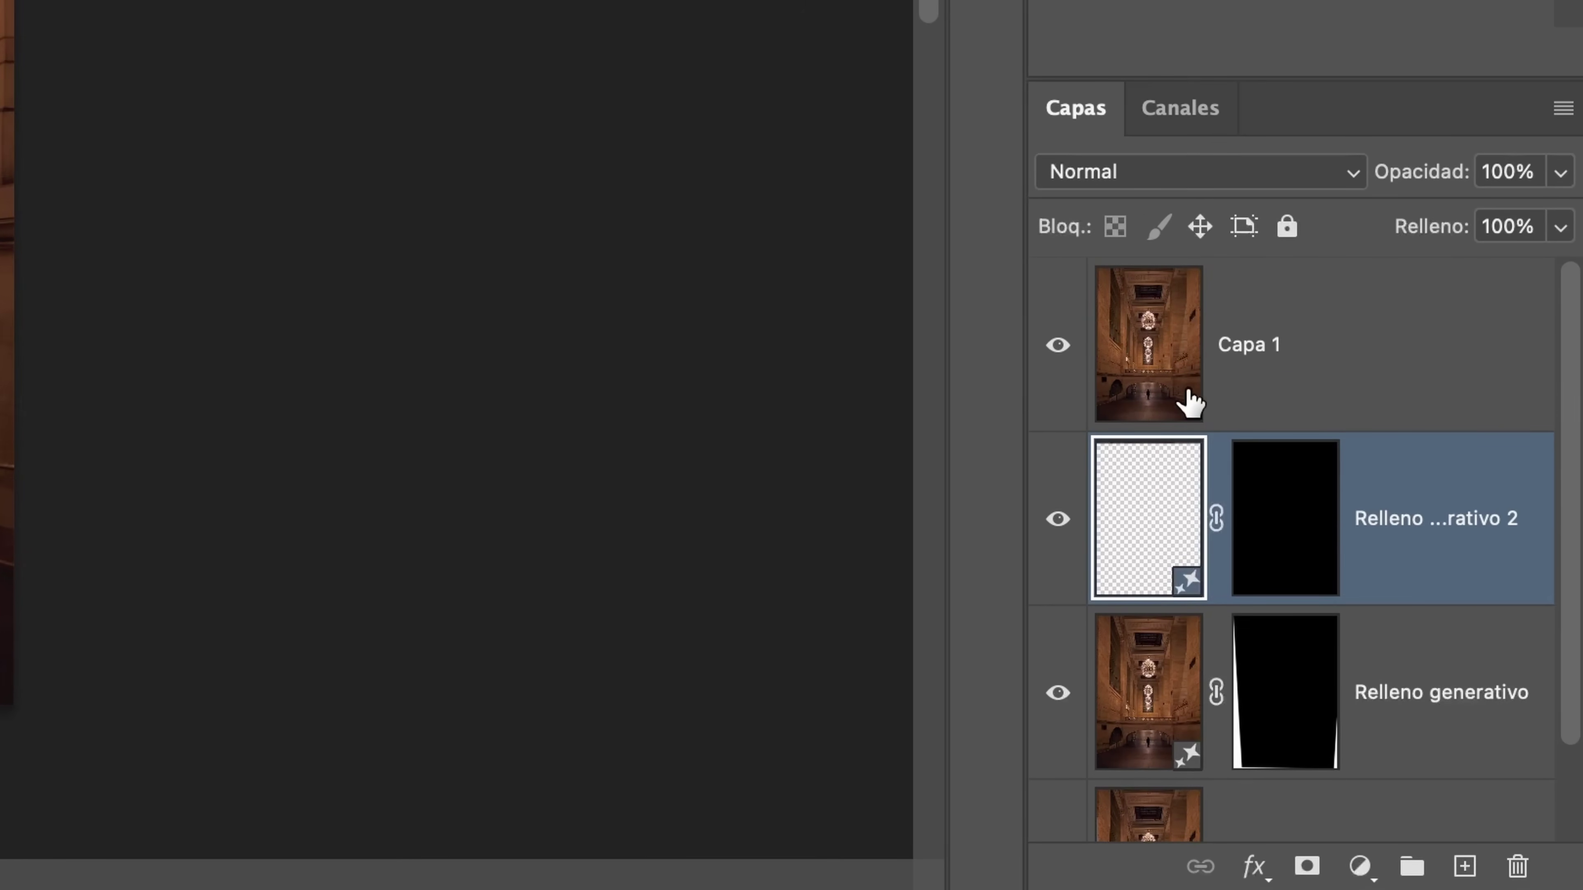
{"action": "double_click", "coordinate": [1254, 346]}
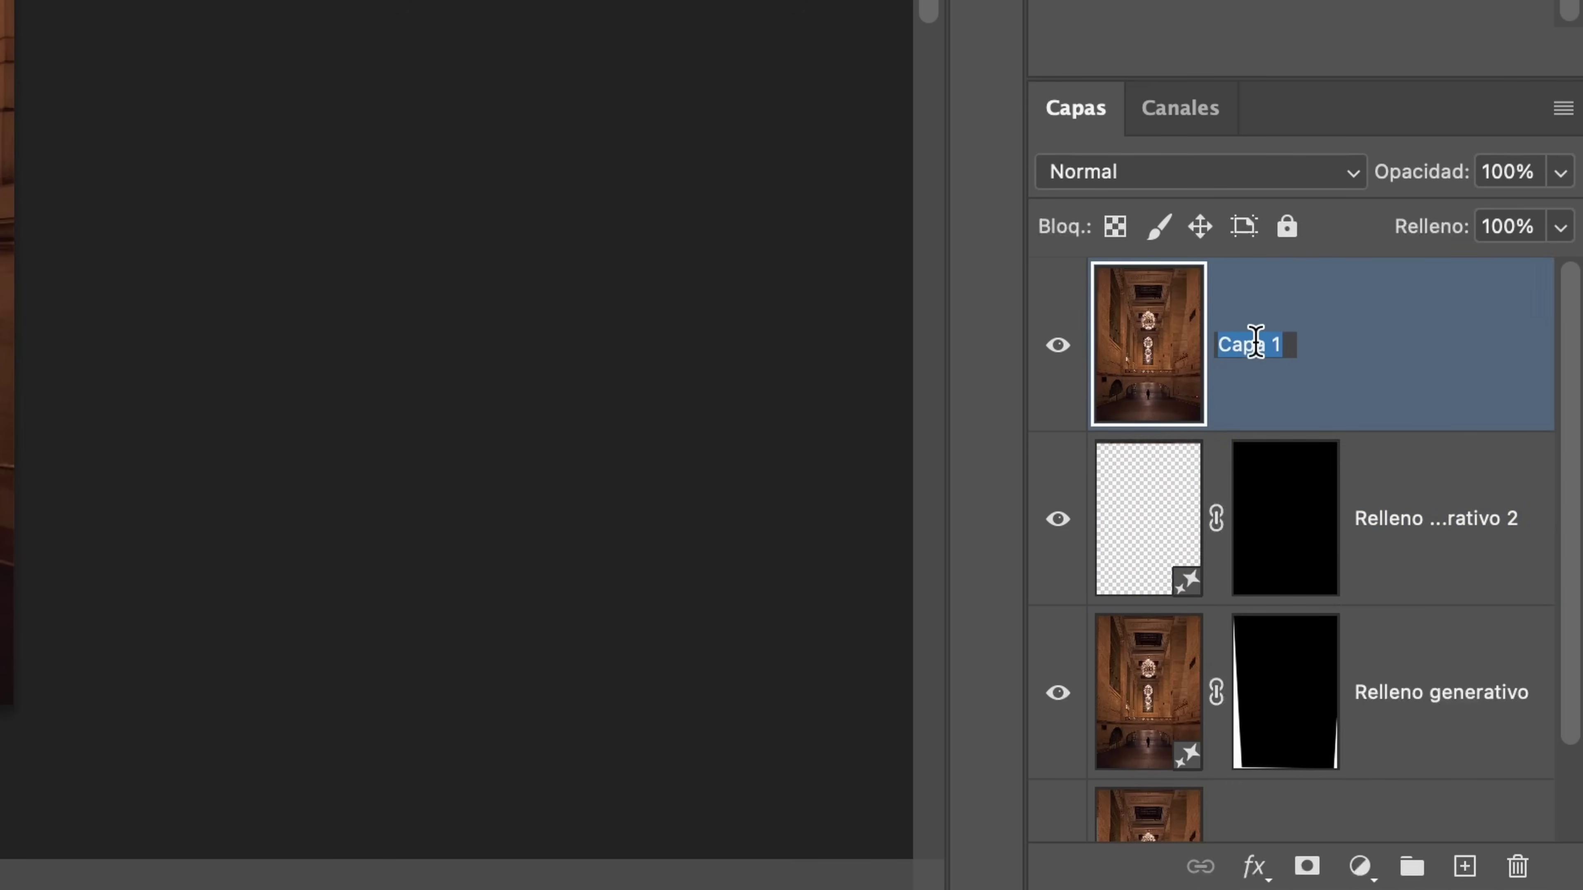
{"action": "type", "text": "Relleno generativo"}
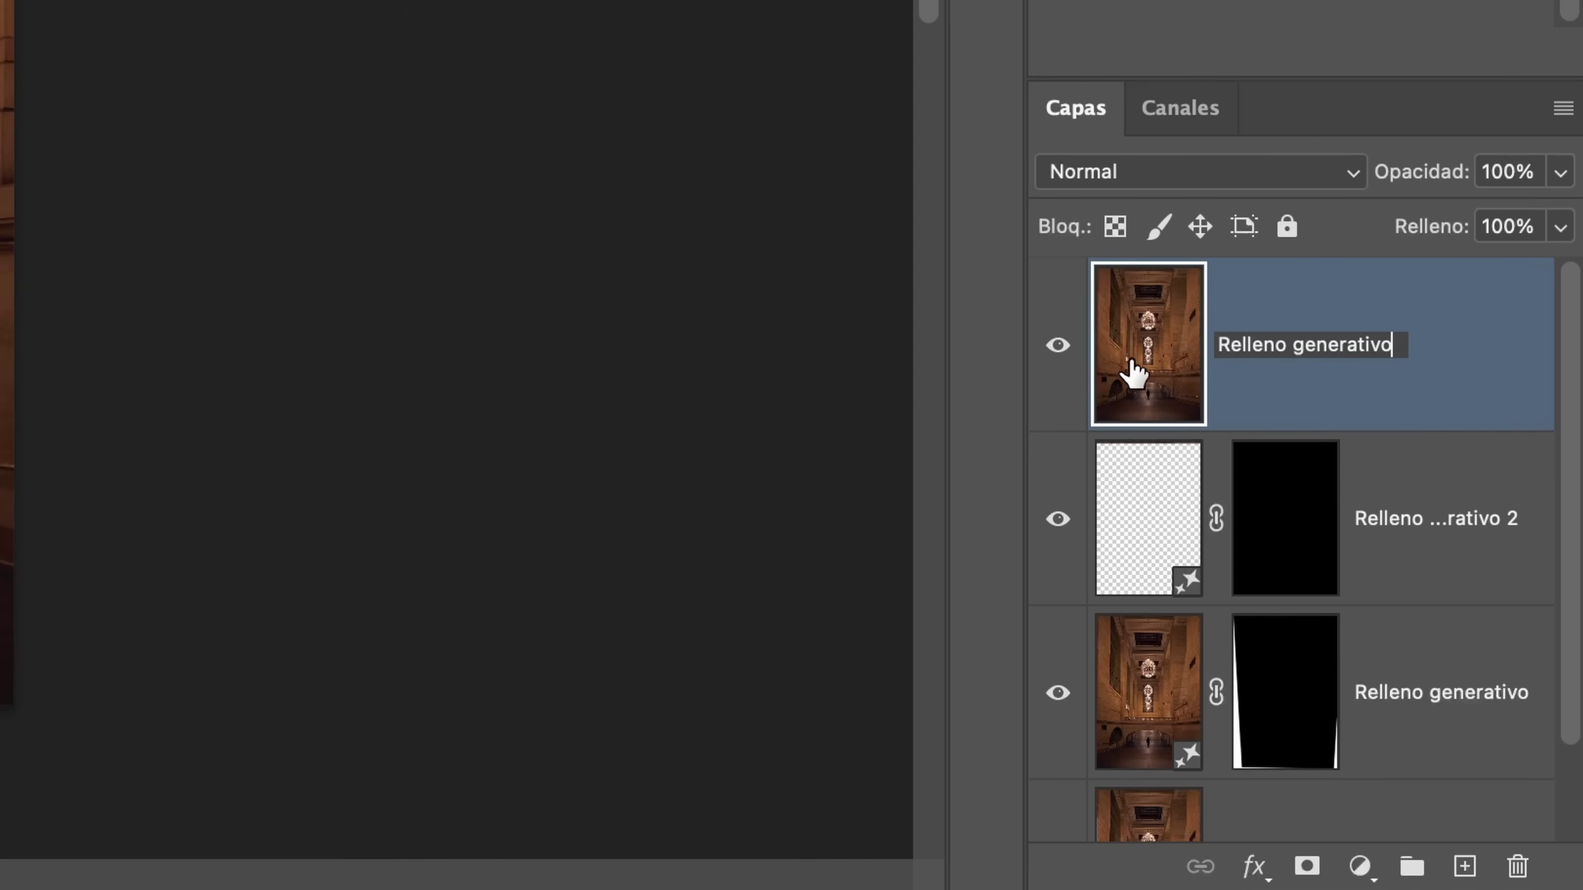
{"action": "key", "text": "Return"}
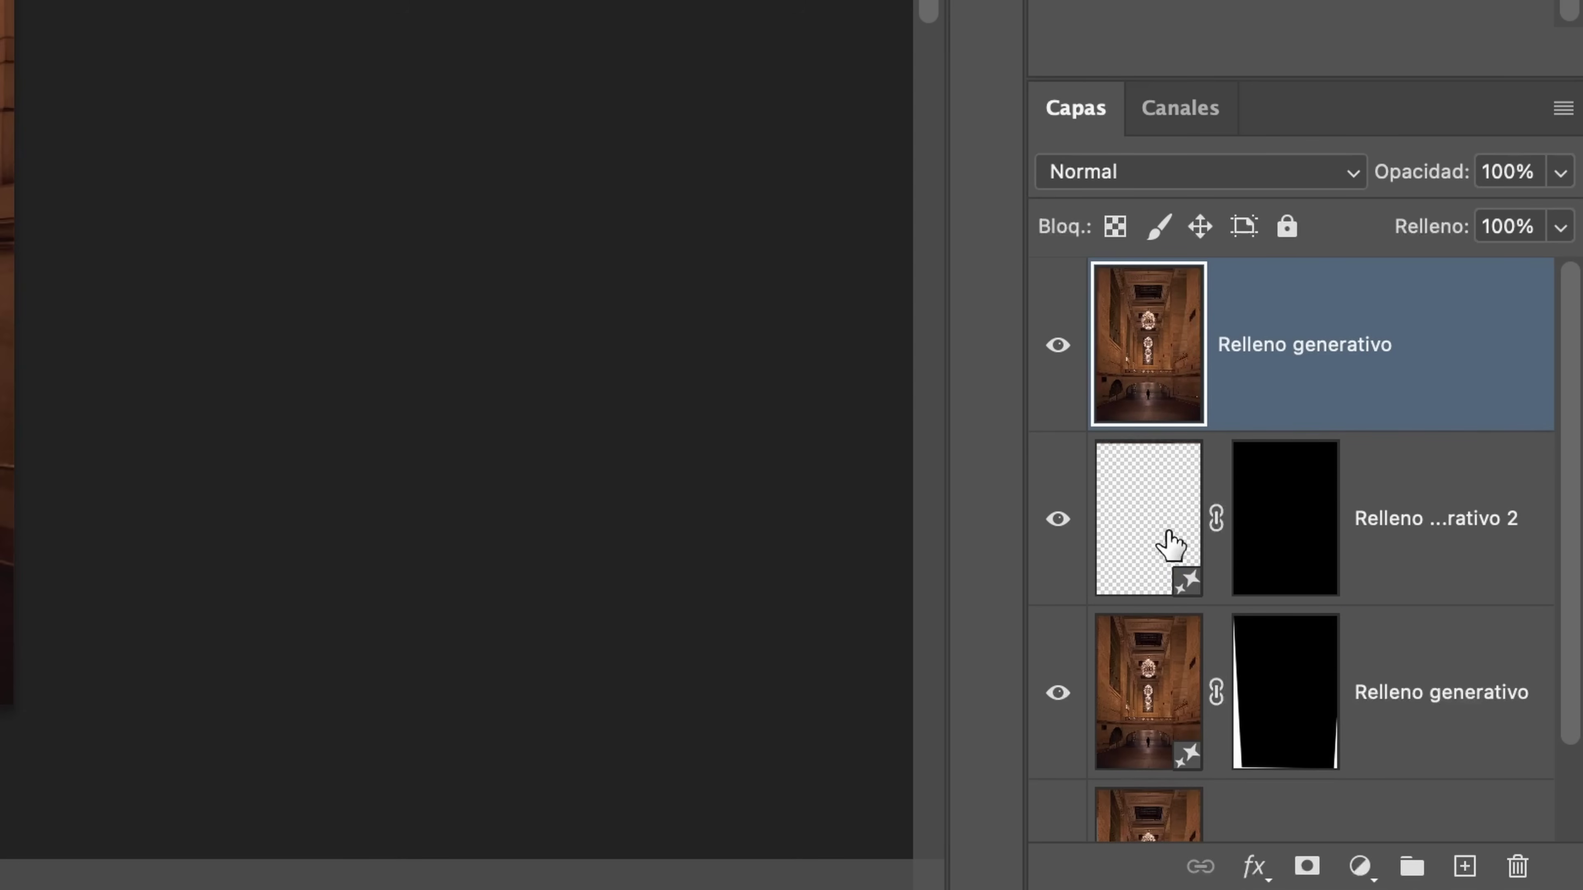
- Delete the two masked generative fill layers and compare the merged layer with Capa 0 by toggling its visibility
{"action": "left_click", "coordinate": [1141, 556]}
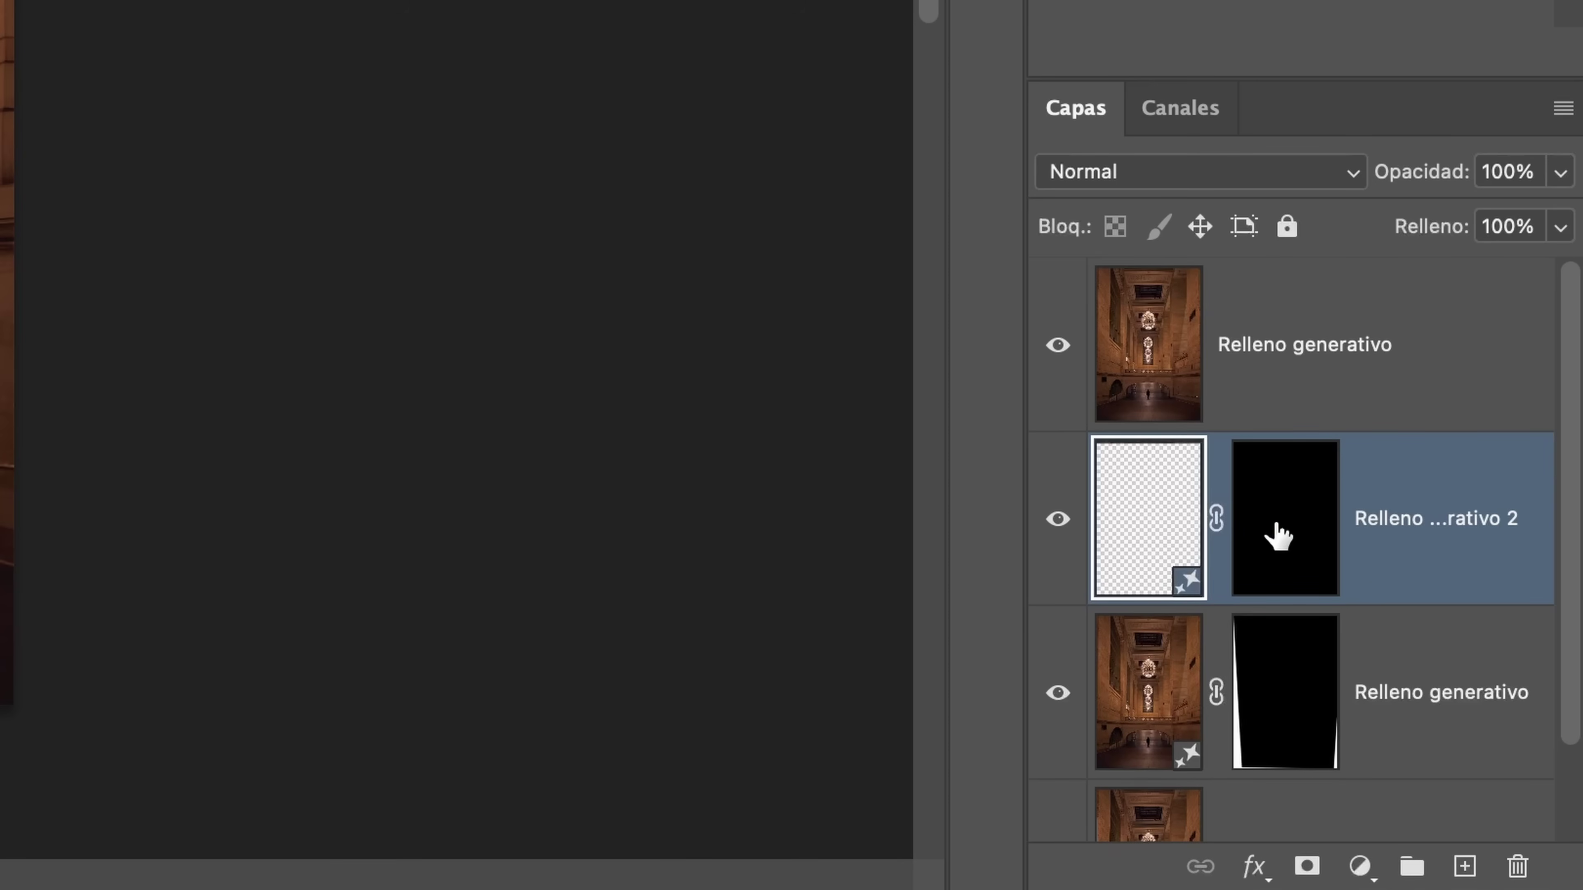
{"action": "left_click", "coordinate": [1163, 687], "text": "shift"}
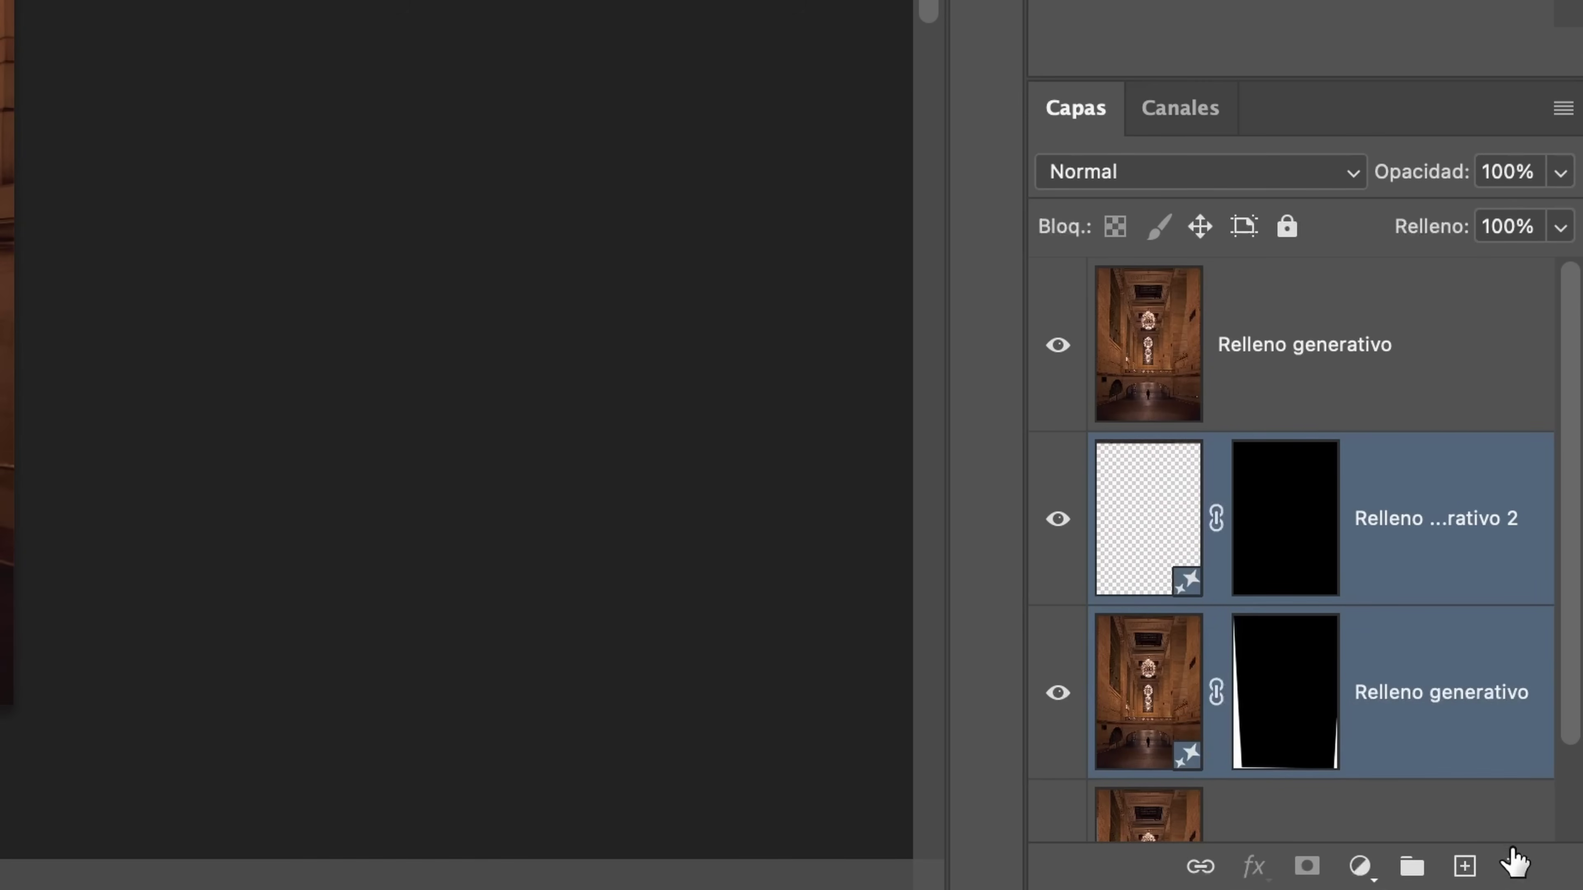
{"action": "left_click", "coordinate": [1517, 866]}
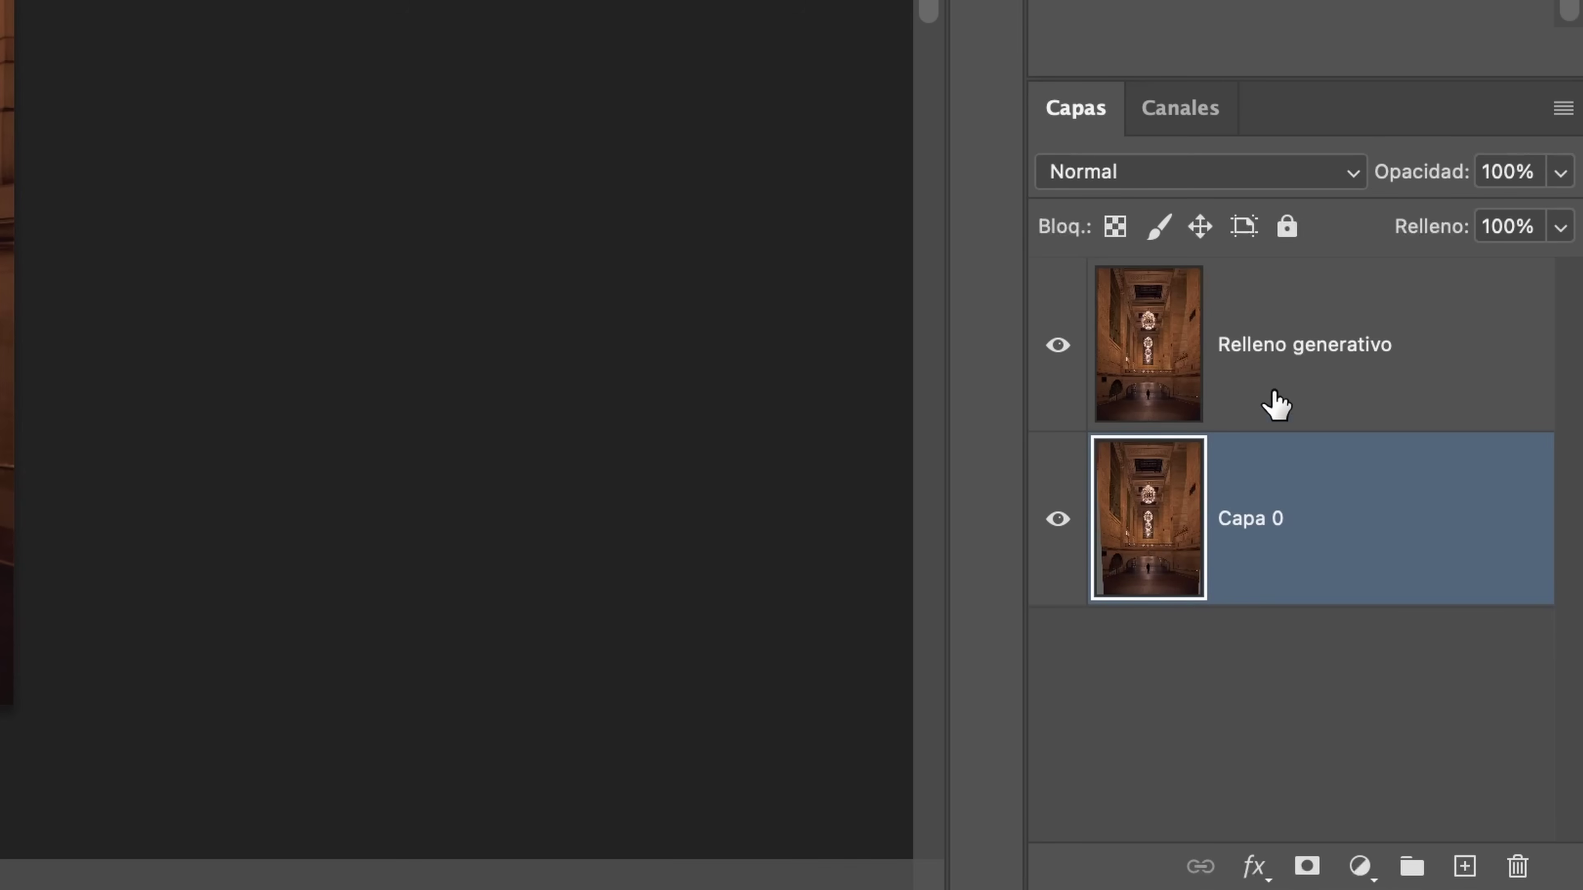
{"action": "left_click", "coordinate": [1168, 373]}
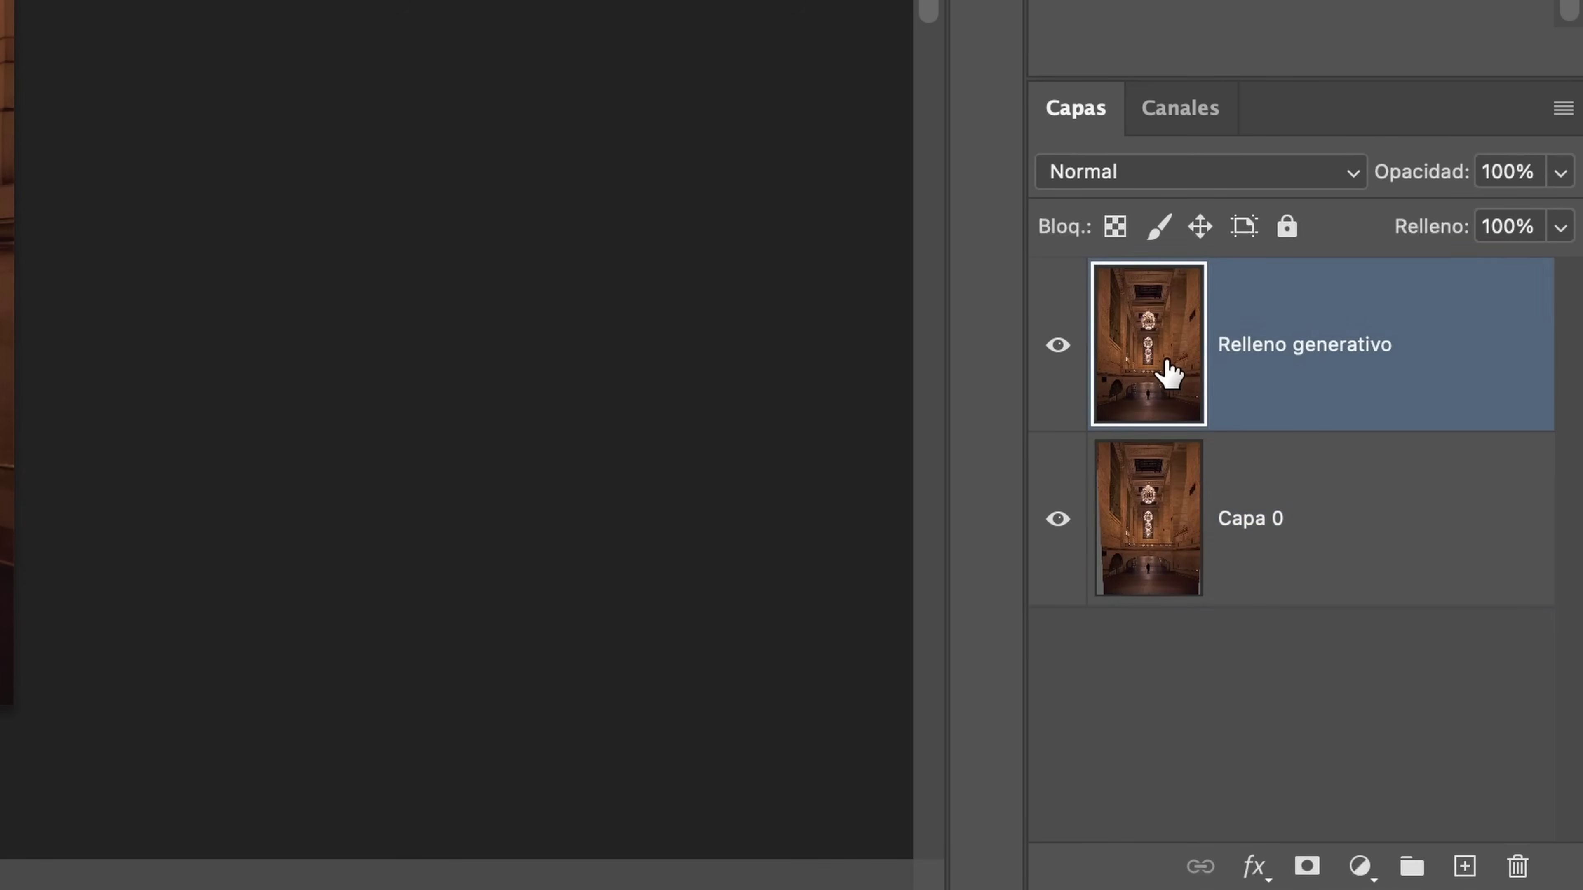
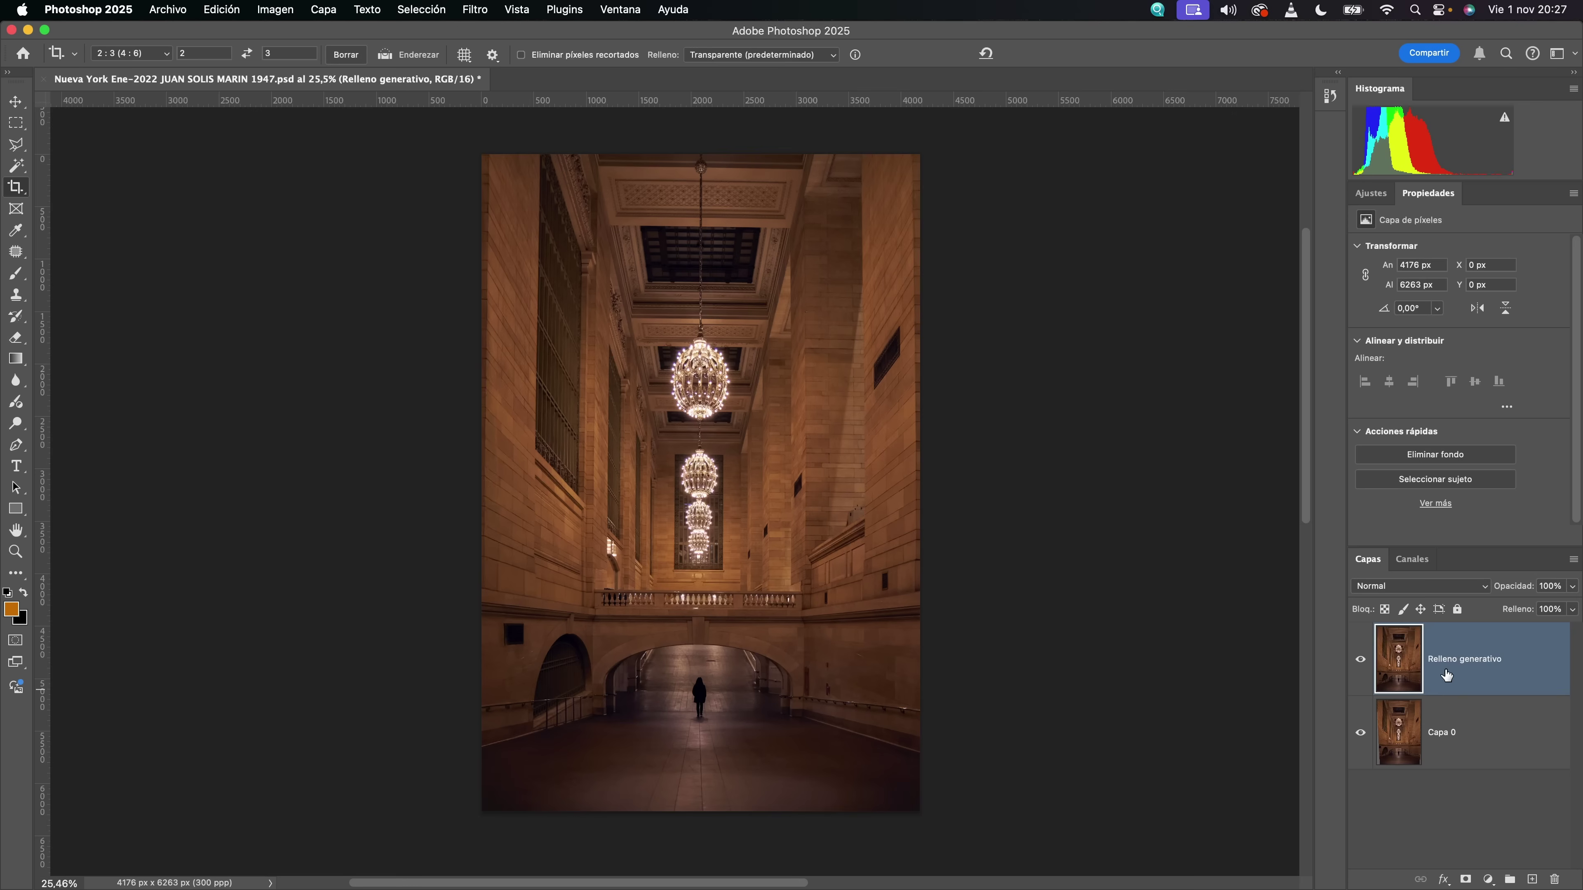
{"action": "left_click", "coordinate": [1361, 662]}
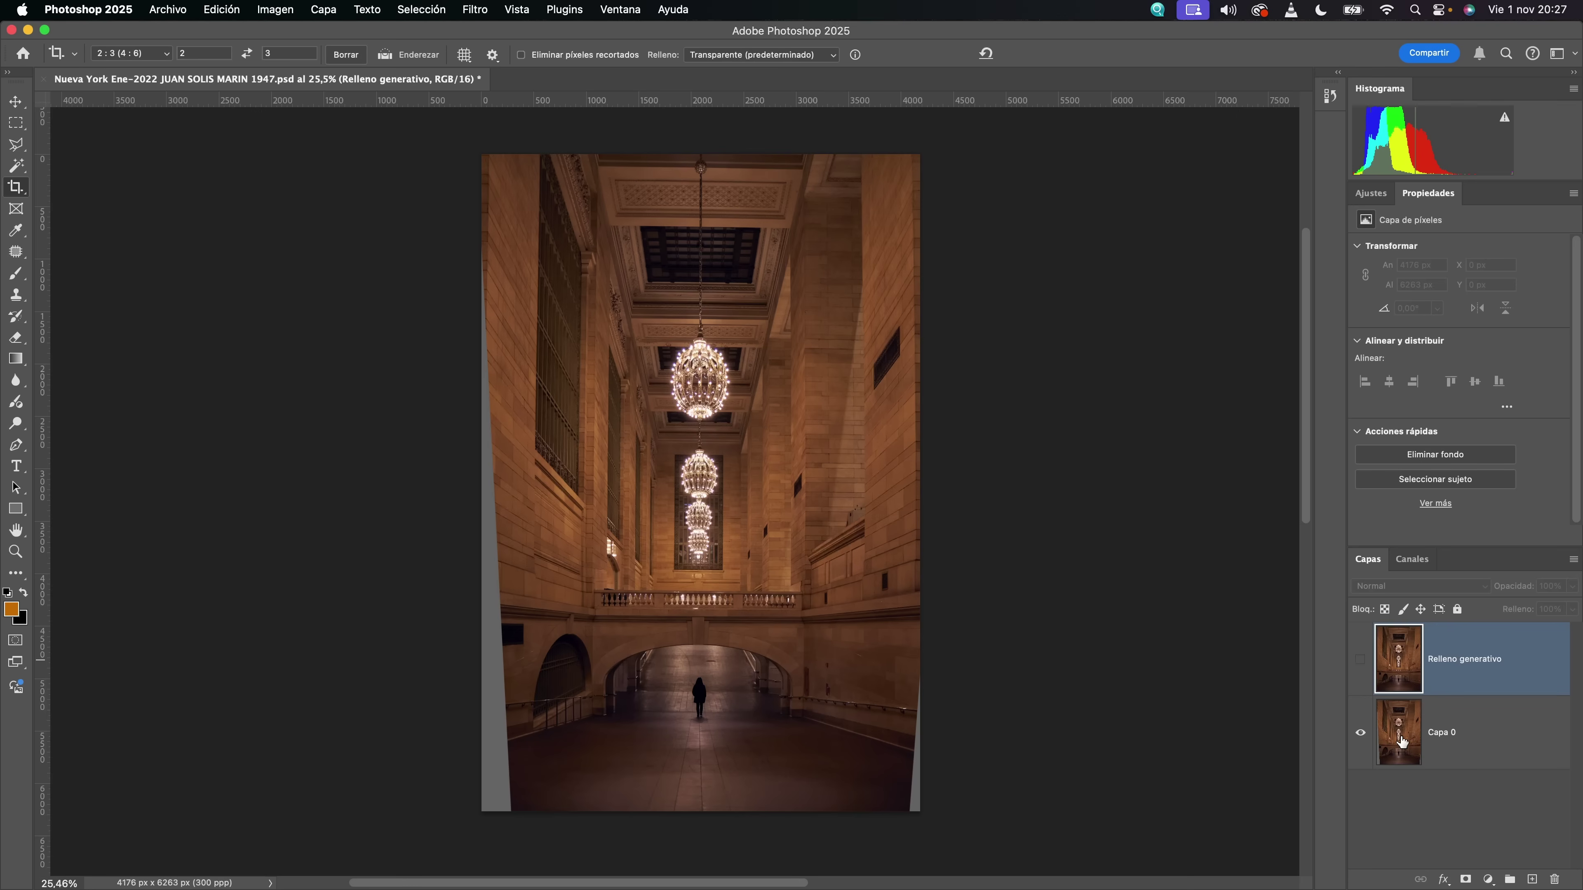
{"action": "left_click", "coordinate": [1362, 667]}
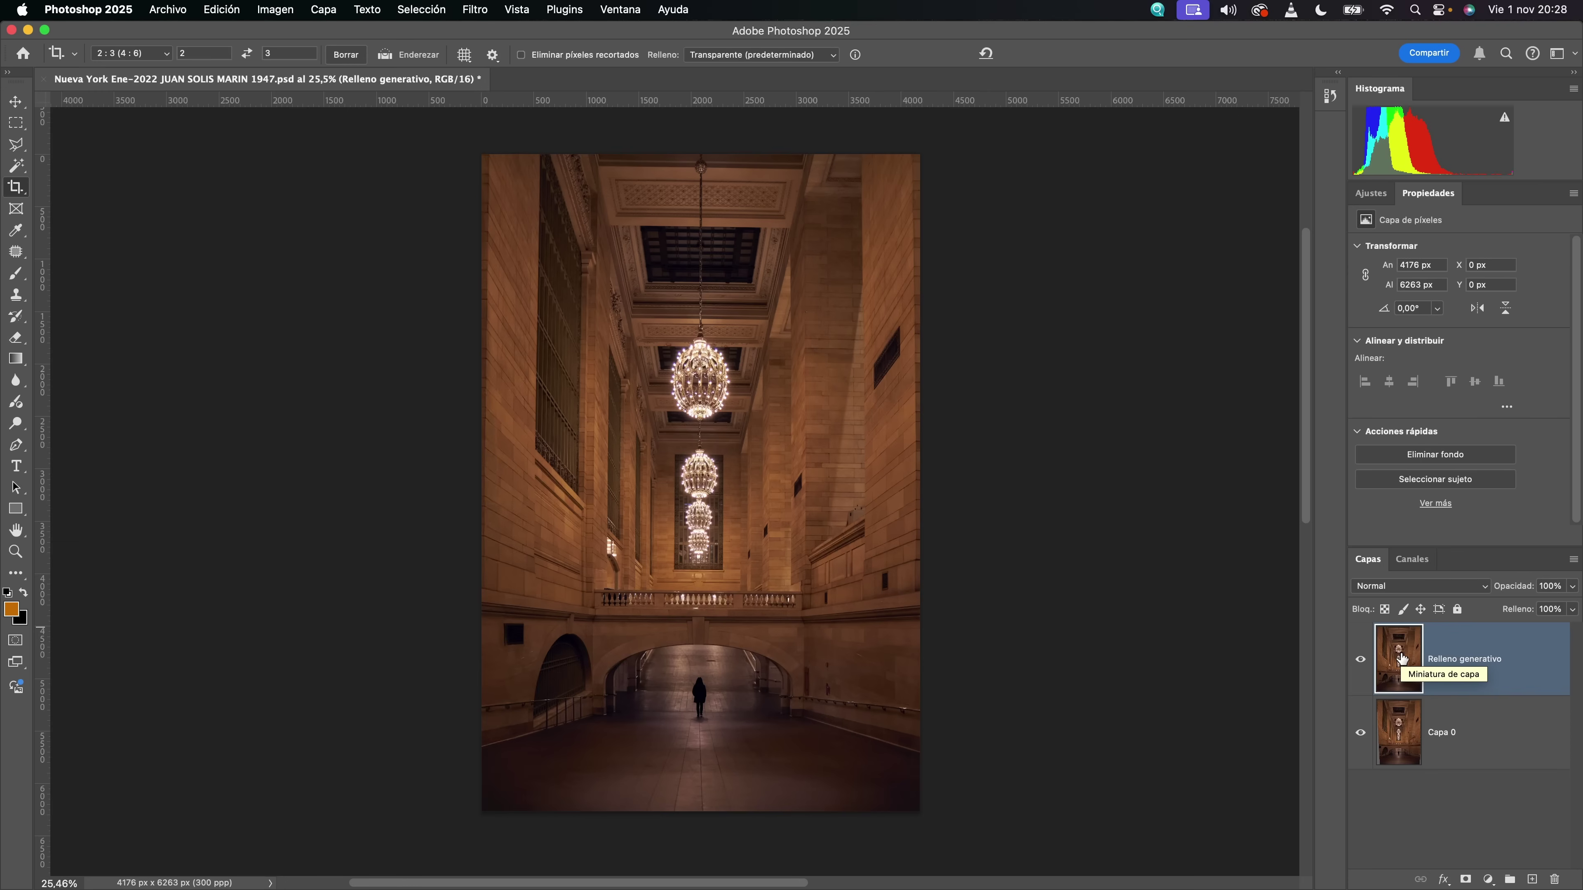
- Duplicate the merged Relleno generativo layer and name the copy Eliminar
{"action": "key", "text": "super+j"}
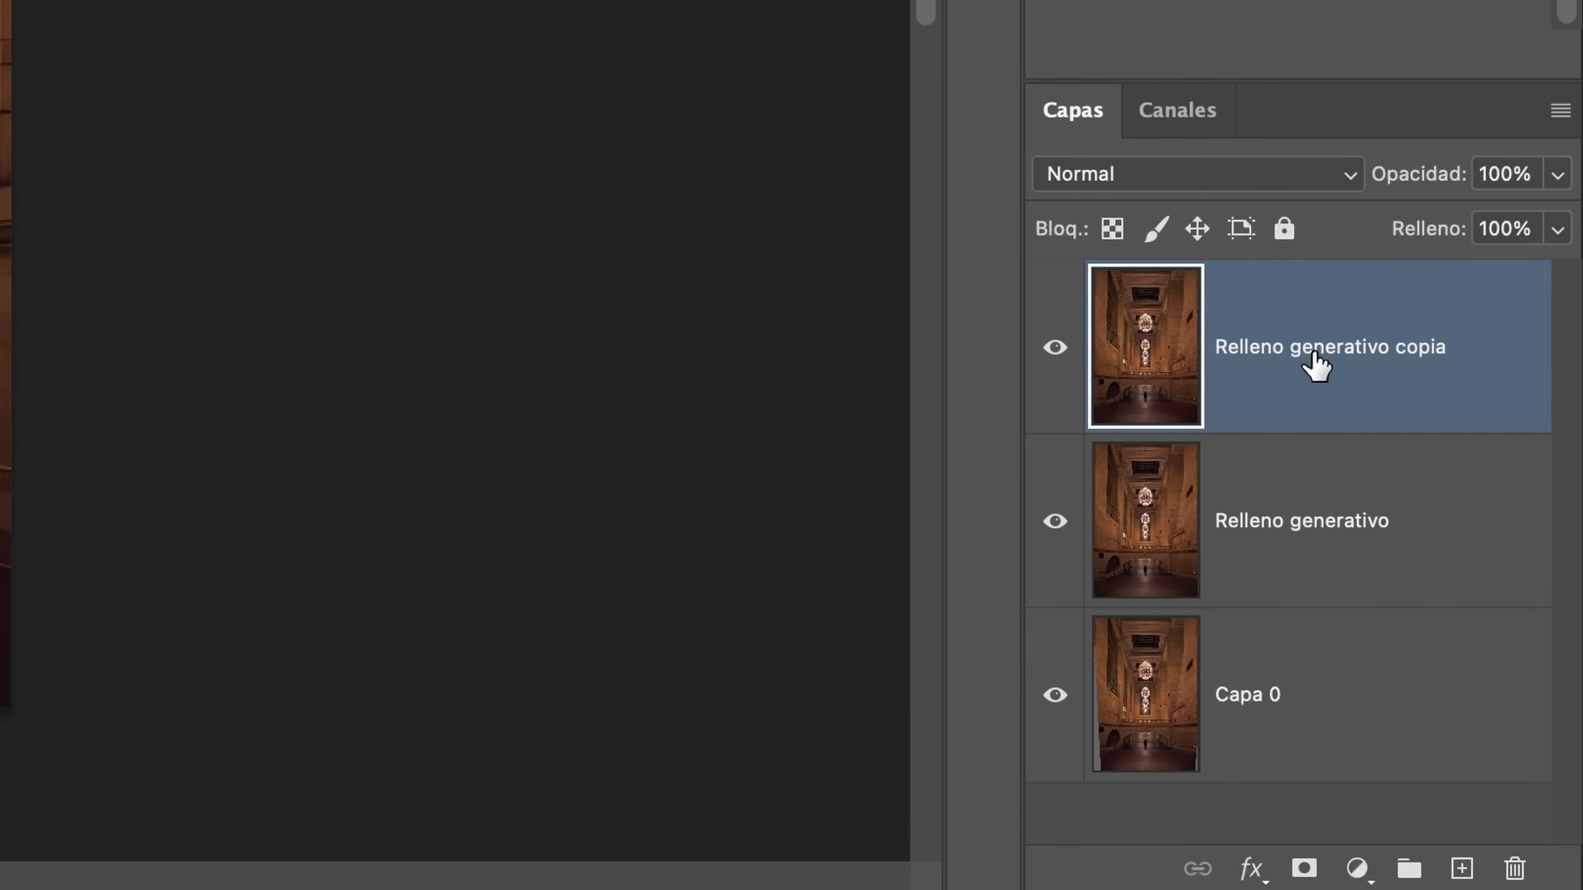
{"action": "double_click", "coordinate": [1313, 349]}
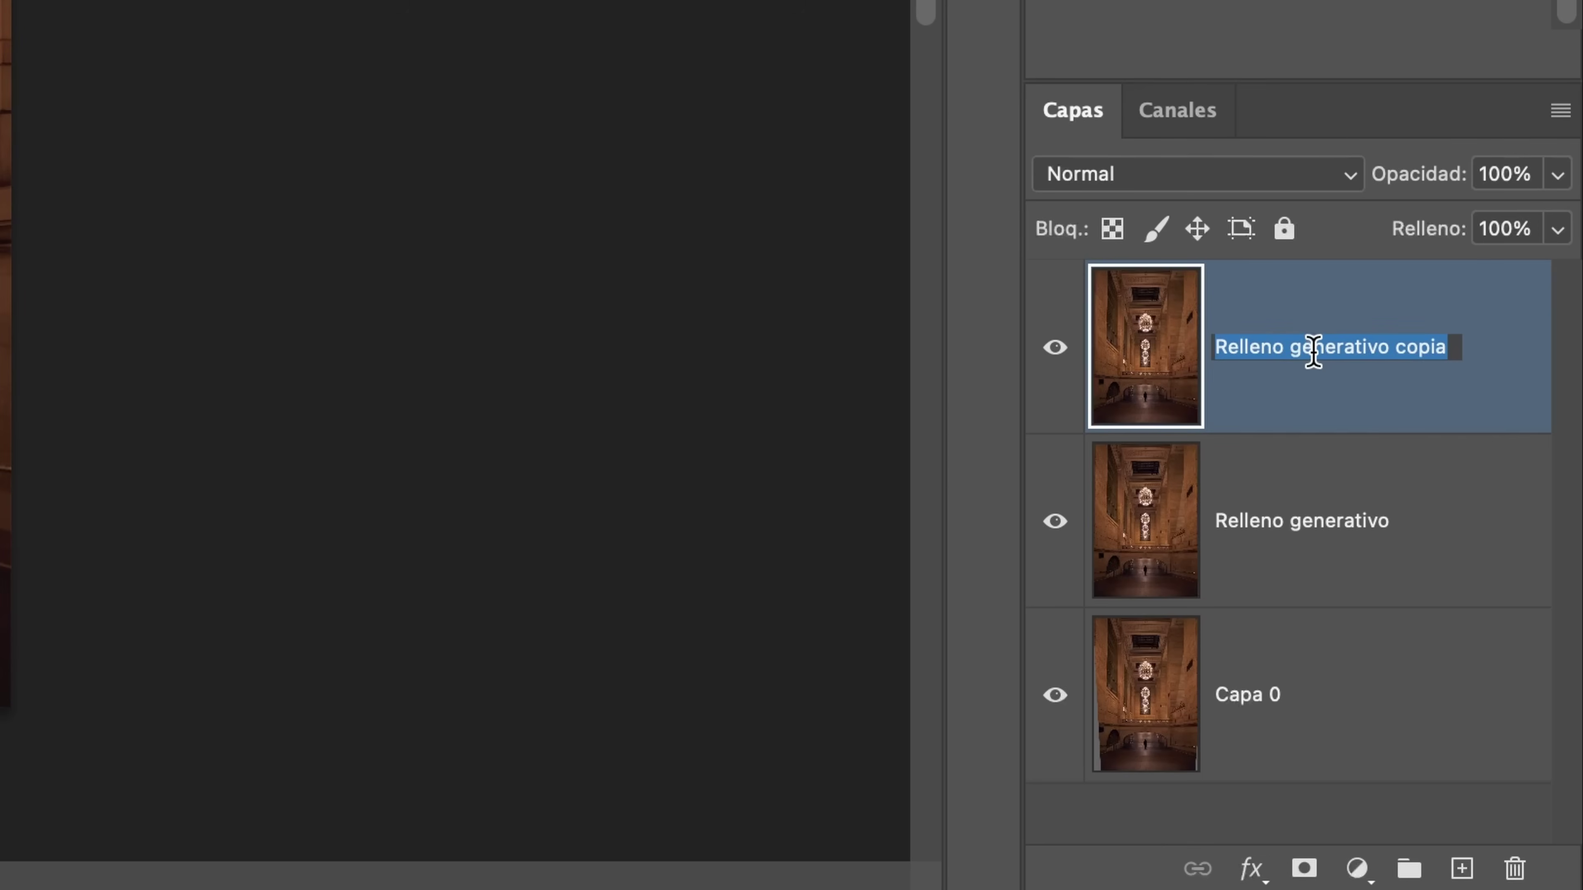
{"action": "type", "text": "Eliminar"}
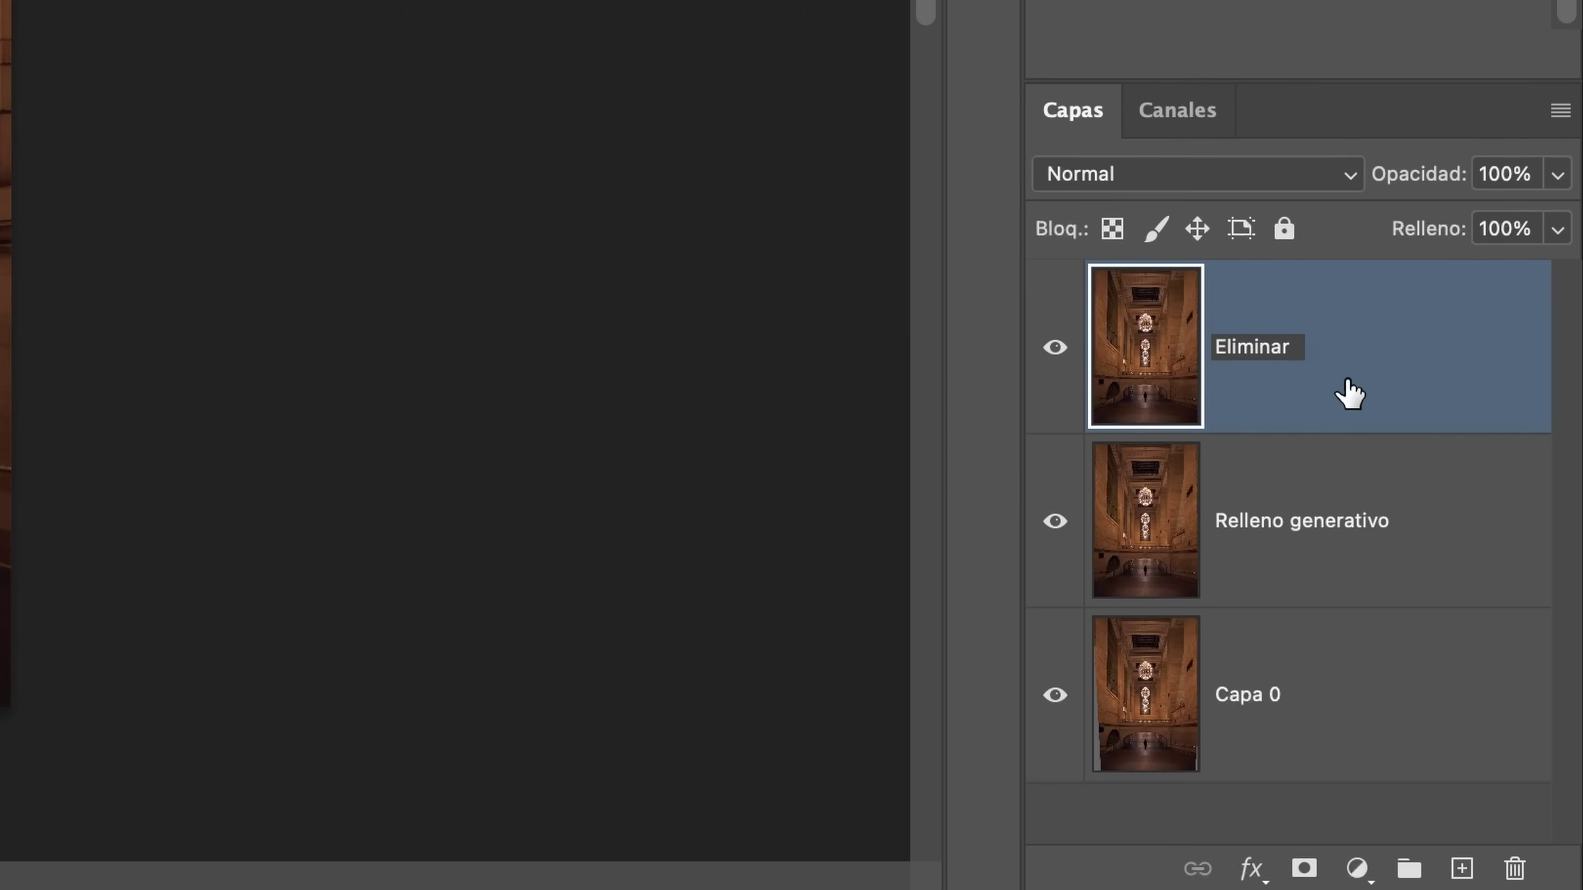
{"action": "key", "text": "Return"}
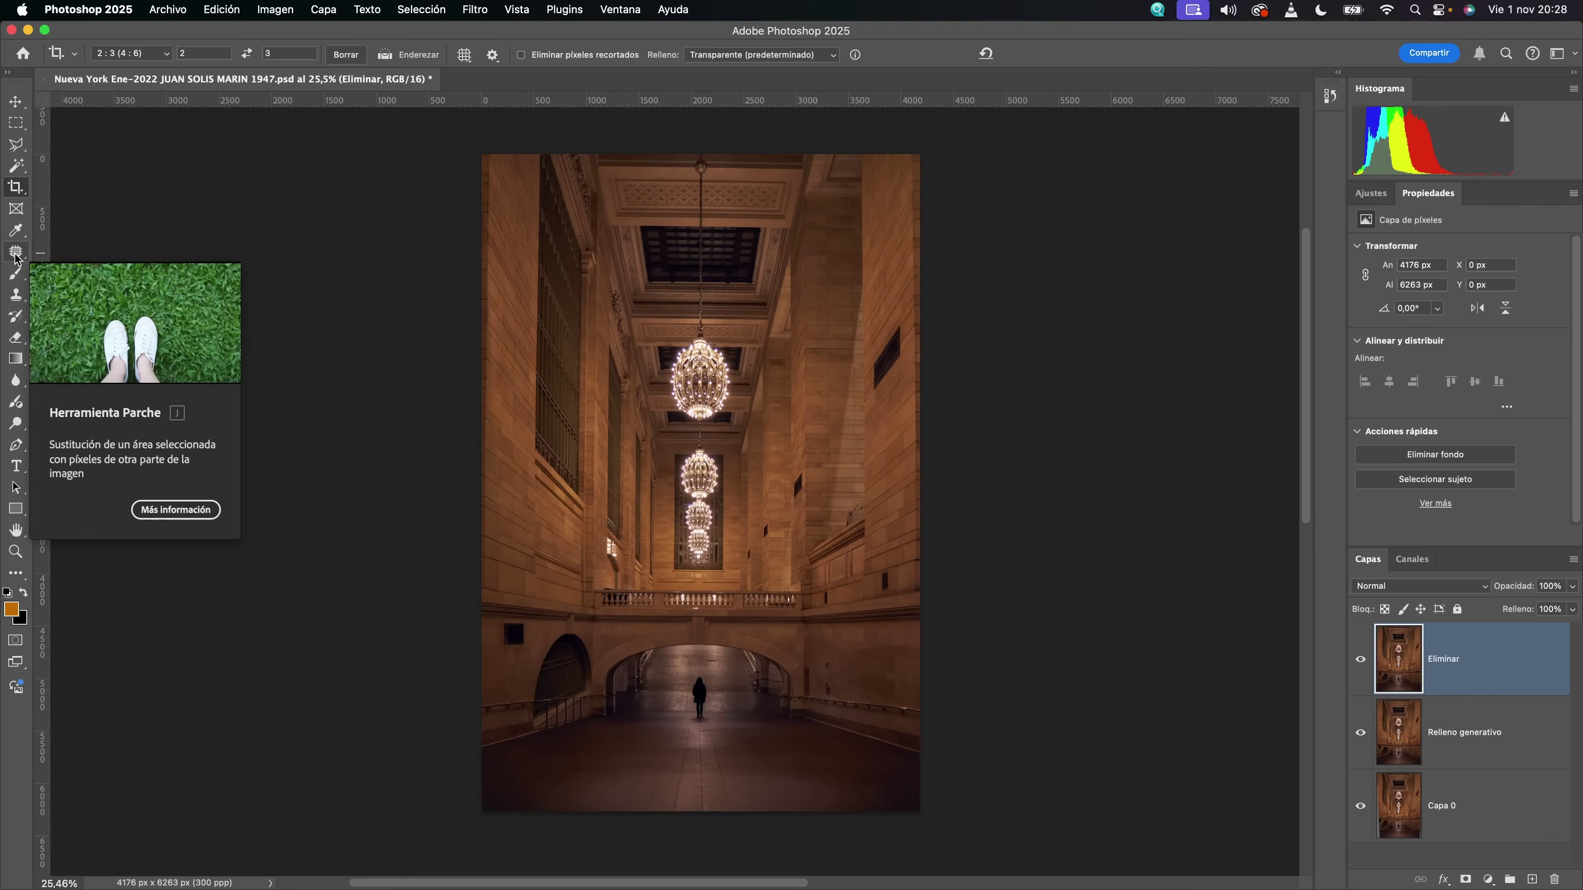
- Activate the Patch tool and examine the balustrade, chandeliers, walls and lower arches up close for distracting elements
{"action": "left_click", "coordinate": [16, 252]}
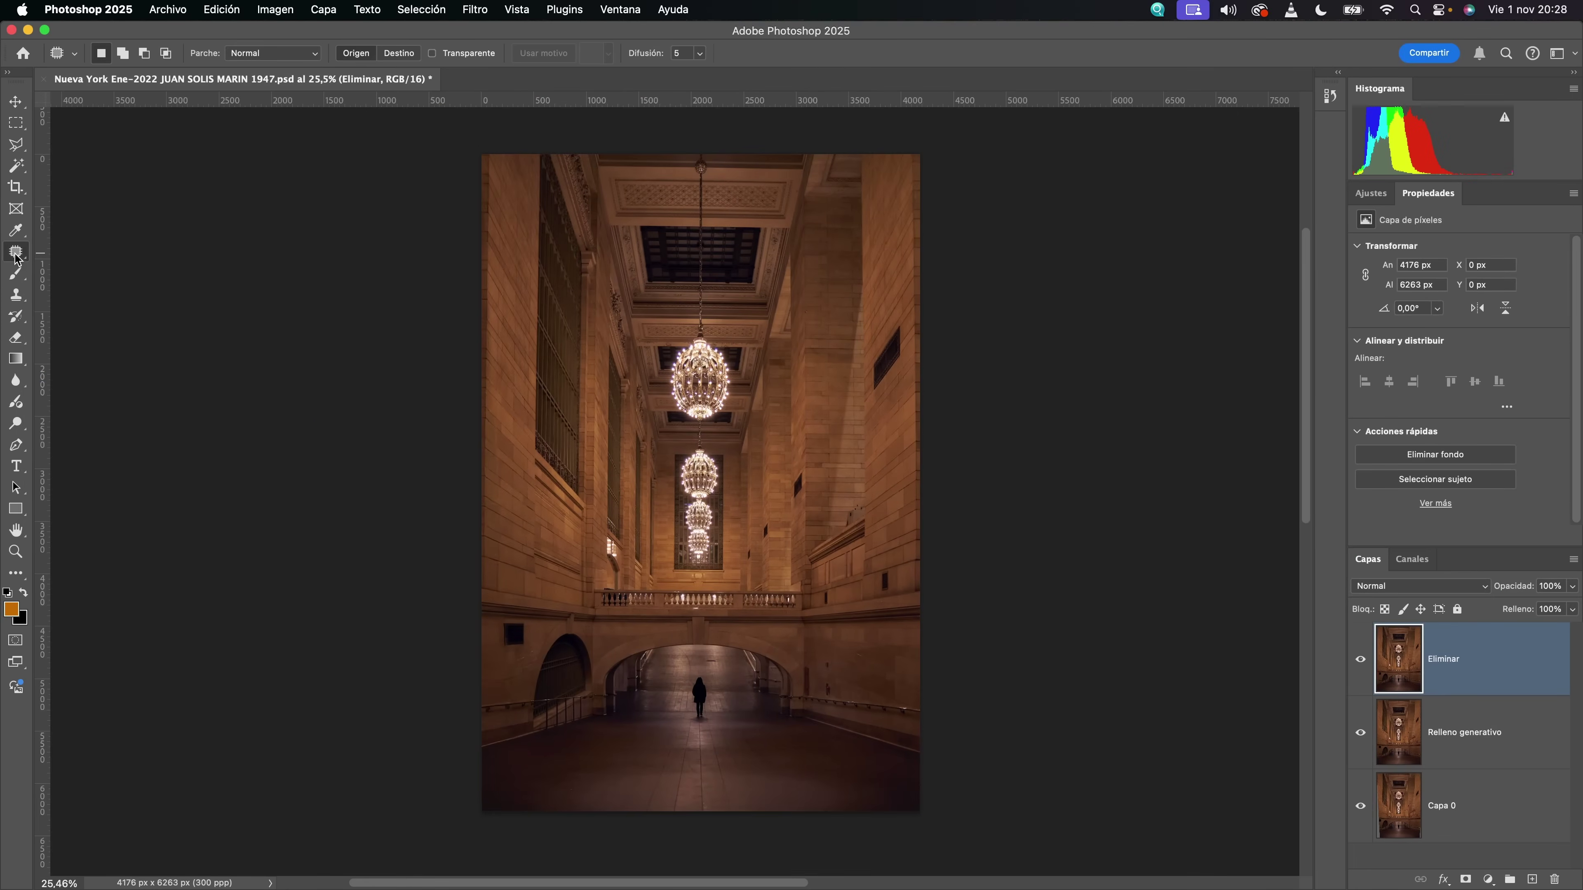
{"action": "scroll", "coordinate": [512, 648], "scroll_direction": "up", "scroll_amount": 3}
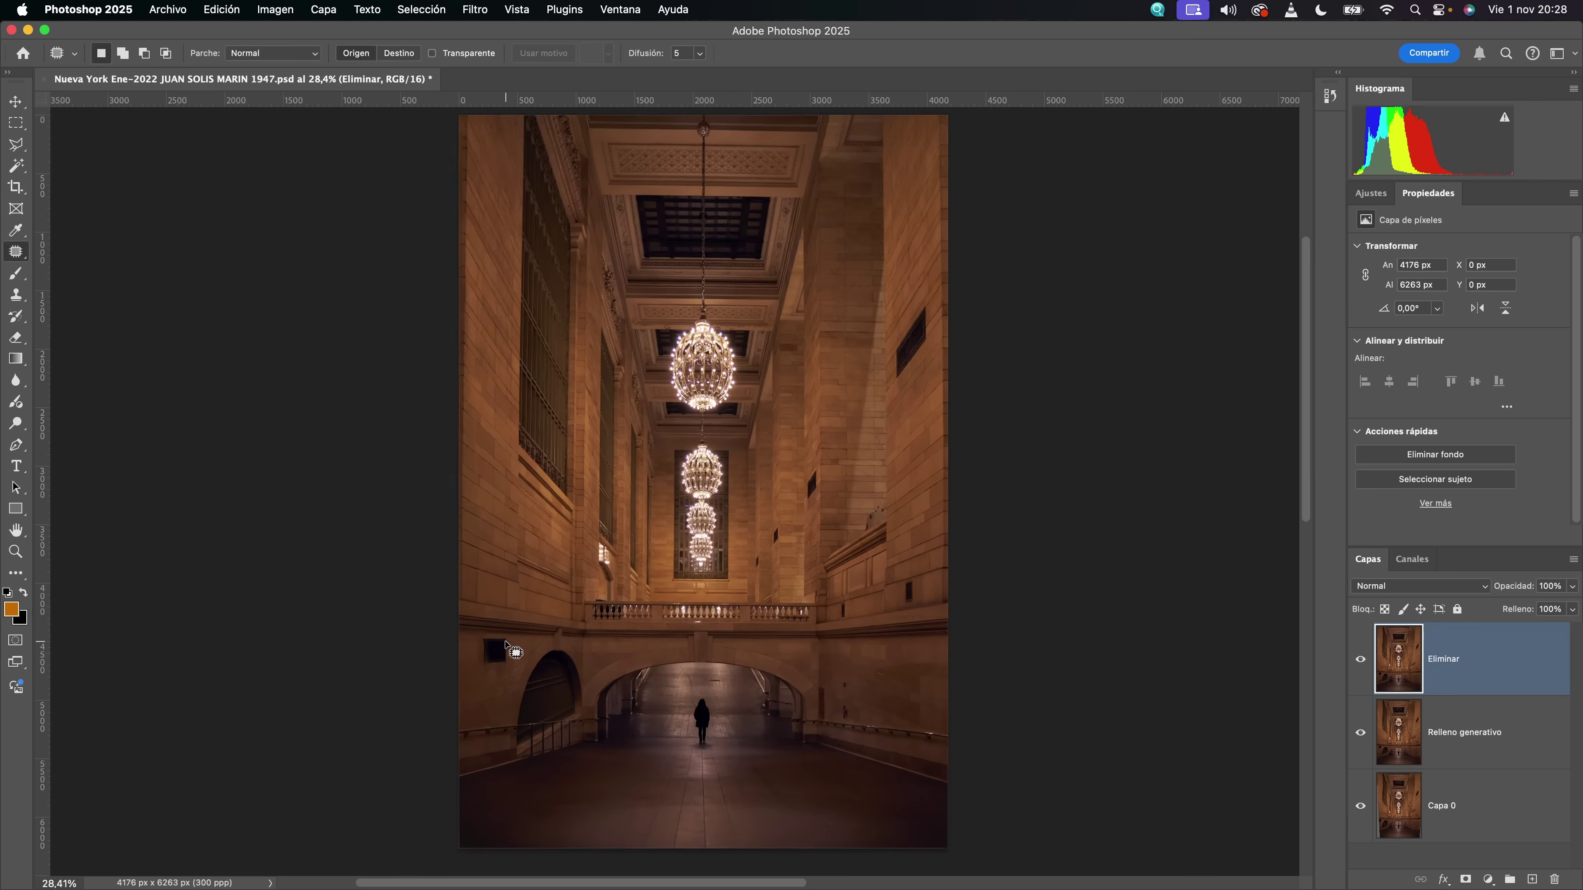
{"action": "scroll", "coordinate": [513, 649], "scroll_direction": "up", "scroll_amount": 3}
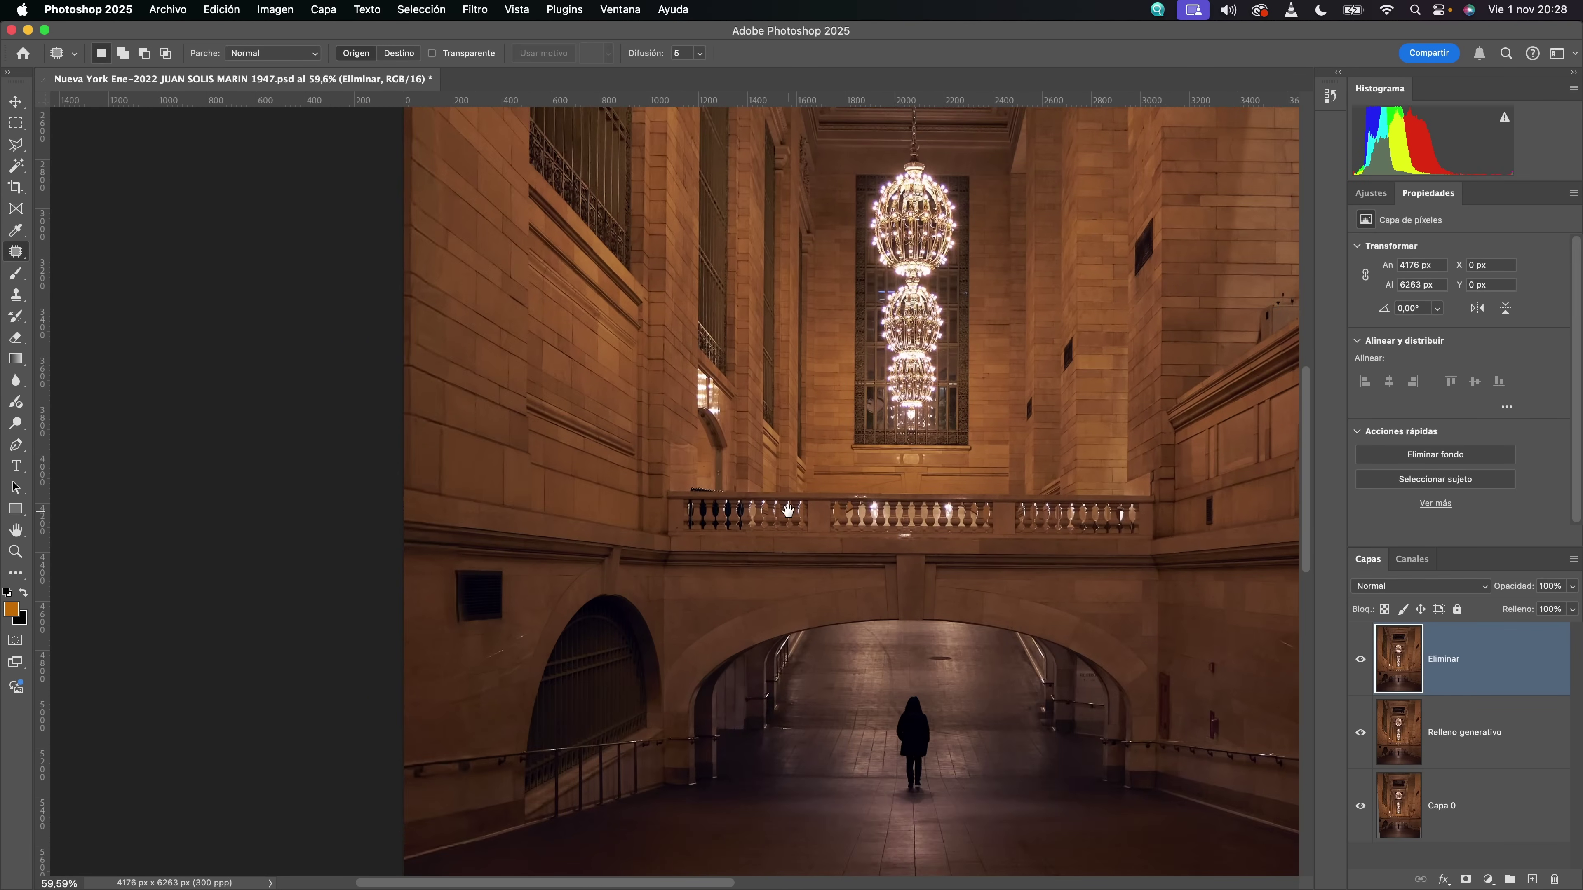
{"action": "scroll", "coordinate": [788, 510], "scroll_direction": "up", "scroll_amount": 4}
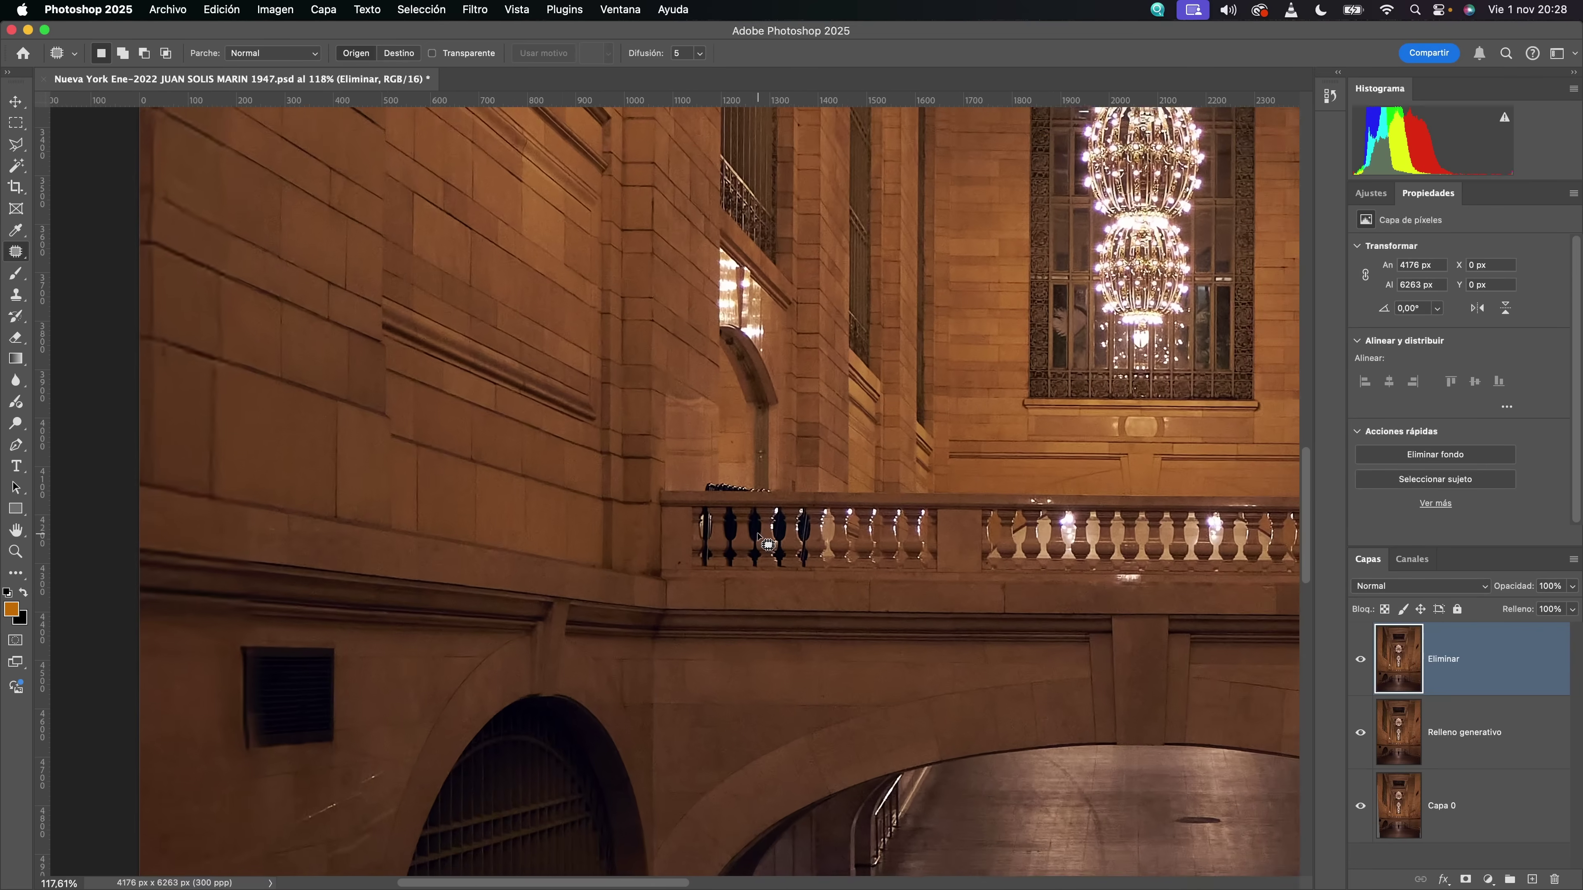
{"action": "scroll", "coordinate": [768, 545], "scroll_direction": "up", "scroll_amount": 1}
{"action": "scroll", "coordinate": [1010, 516], "scroll_direction": "up", "scroll_amount": 10}
{"action": "scroll", "coordinate": [1010, 516], "scroll_direction": "right", "scroll_amount": 5}
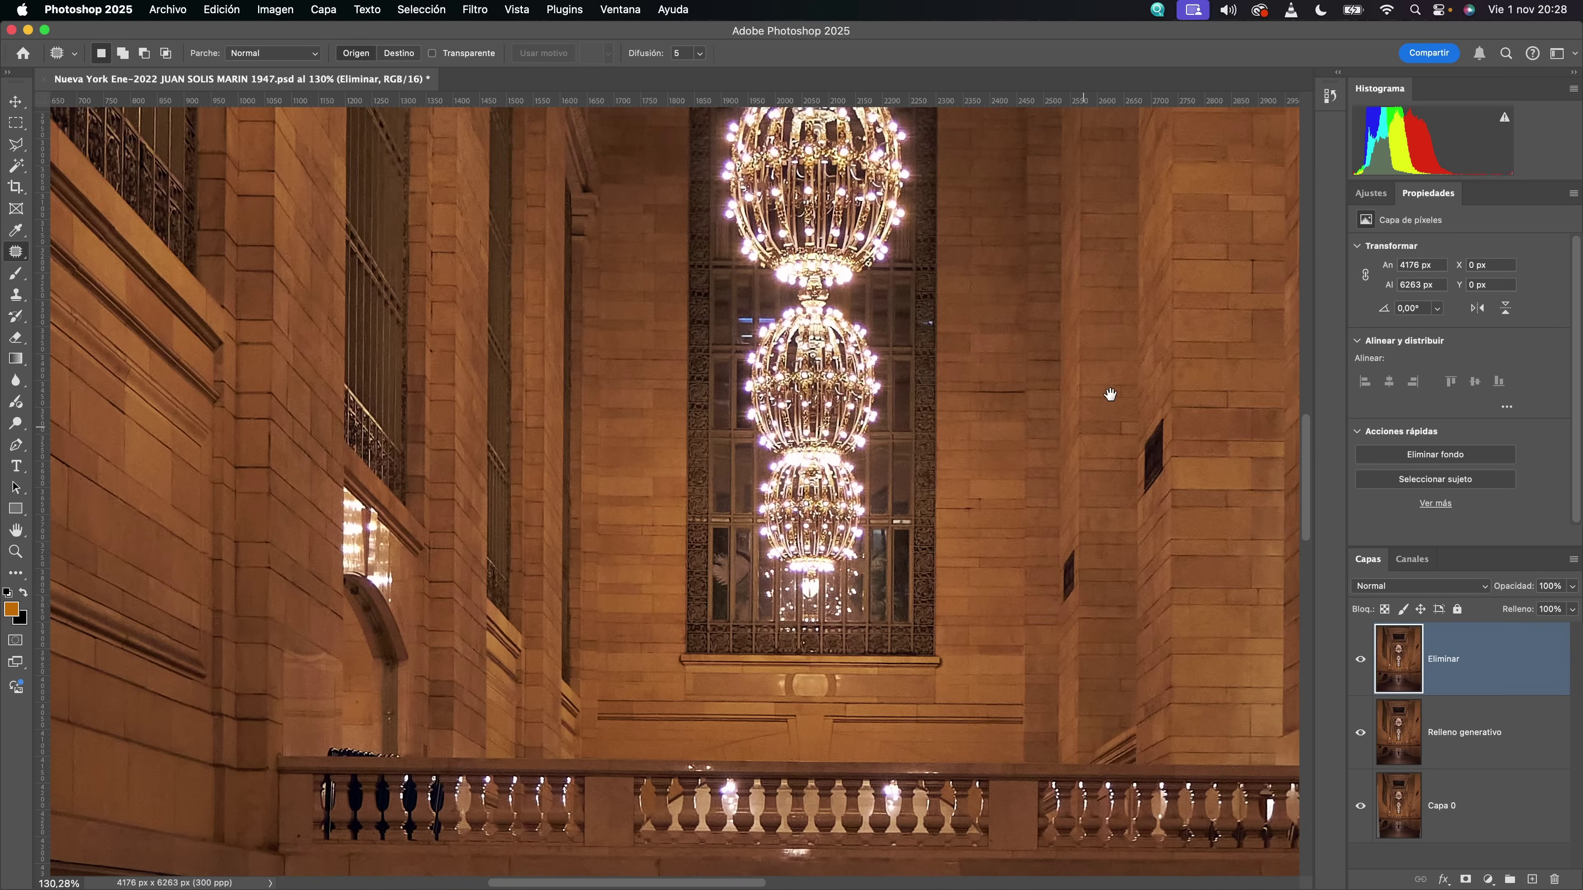
{"action": "scroll", "coordinate": [910, 625], "scroll_direction": "left", "scroll_amount": 6}
{"action": "scroll", "coordinate": [910, 624], "scroll_direction": "down", "scroll_amount": 15}
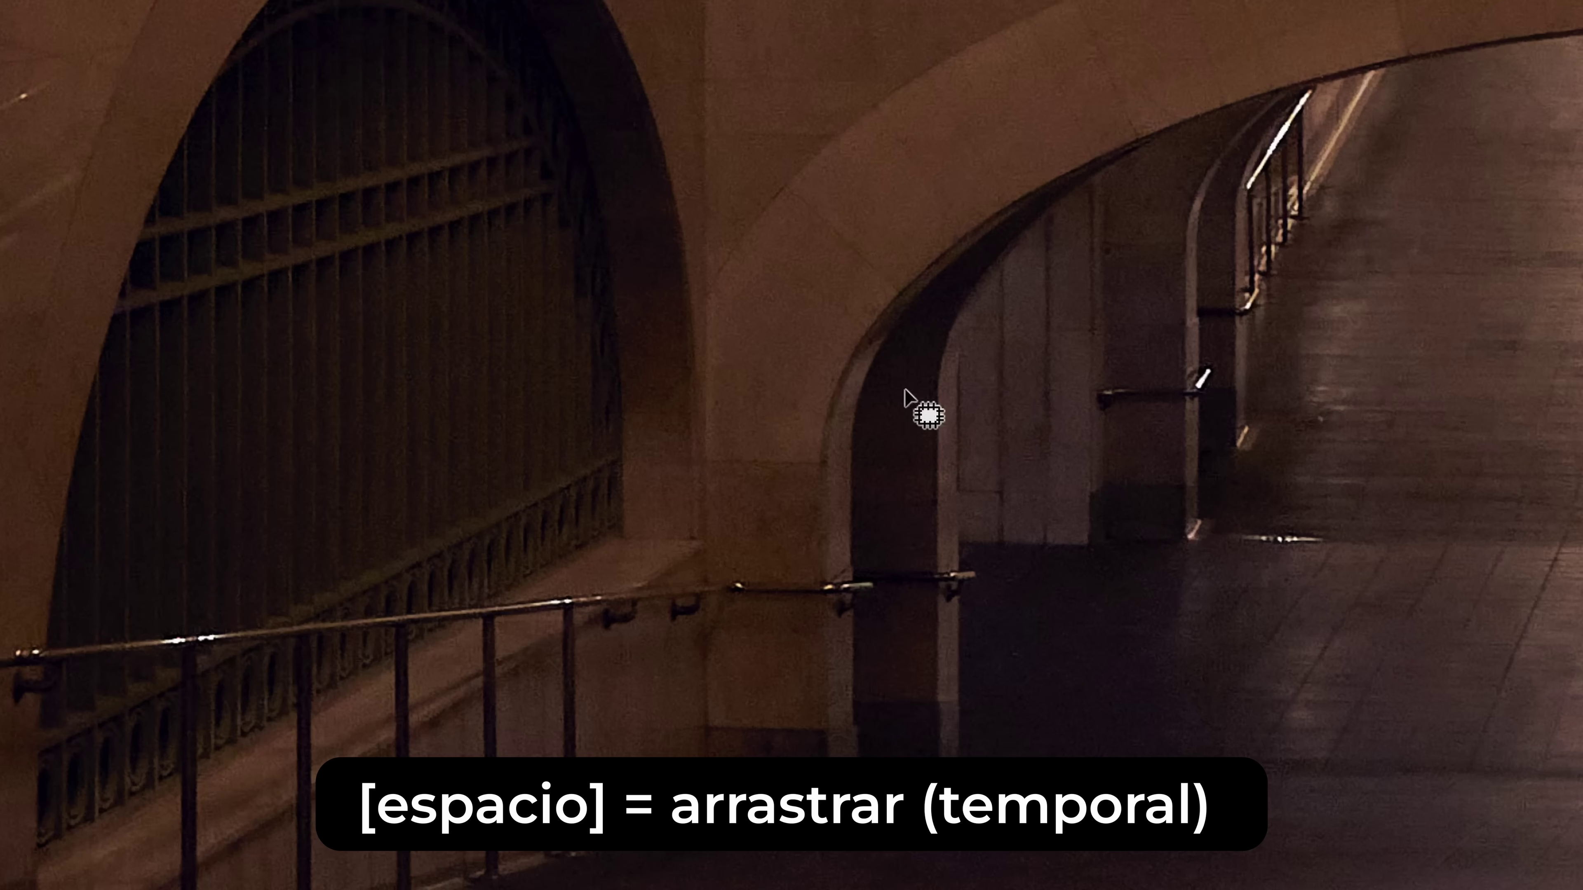
{"action": "key", "text": "space"}
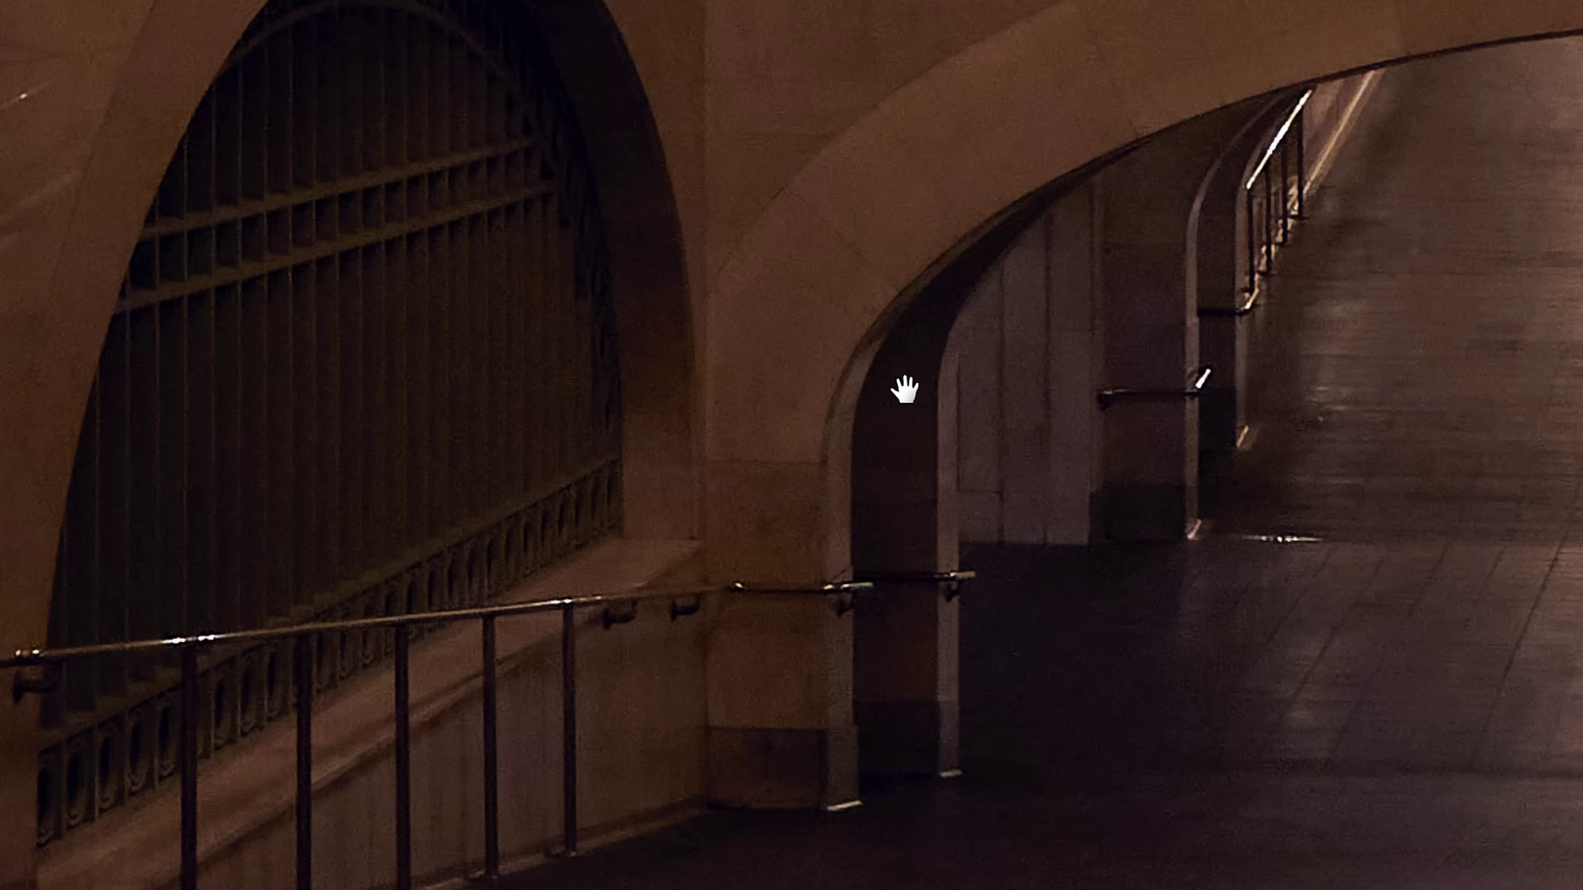
{"action": "left_click_drag", "start_coordinate": [664, 332], "coordinate": [1300, 636]}
{"action": "left_click_drag", "start_coordinate": [1035, 35], "coordinate": [820, 491]}
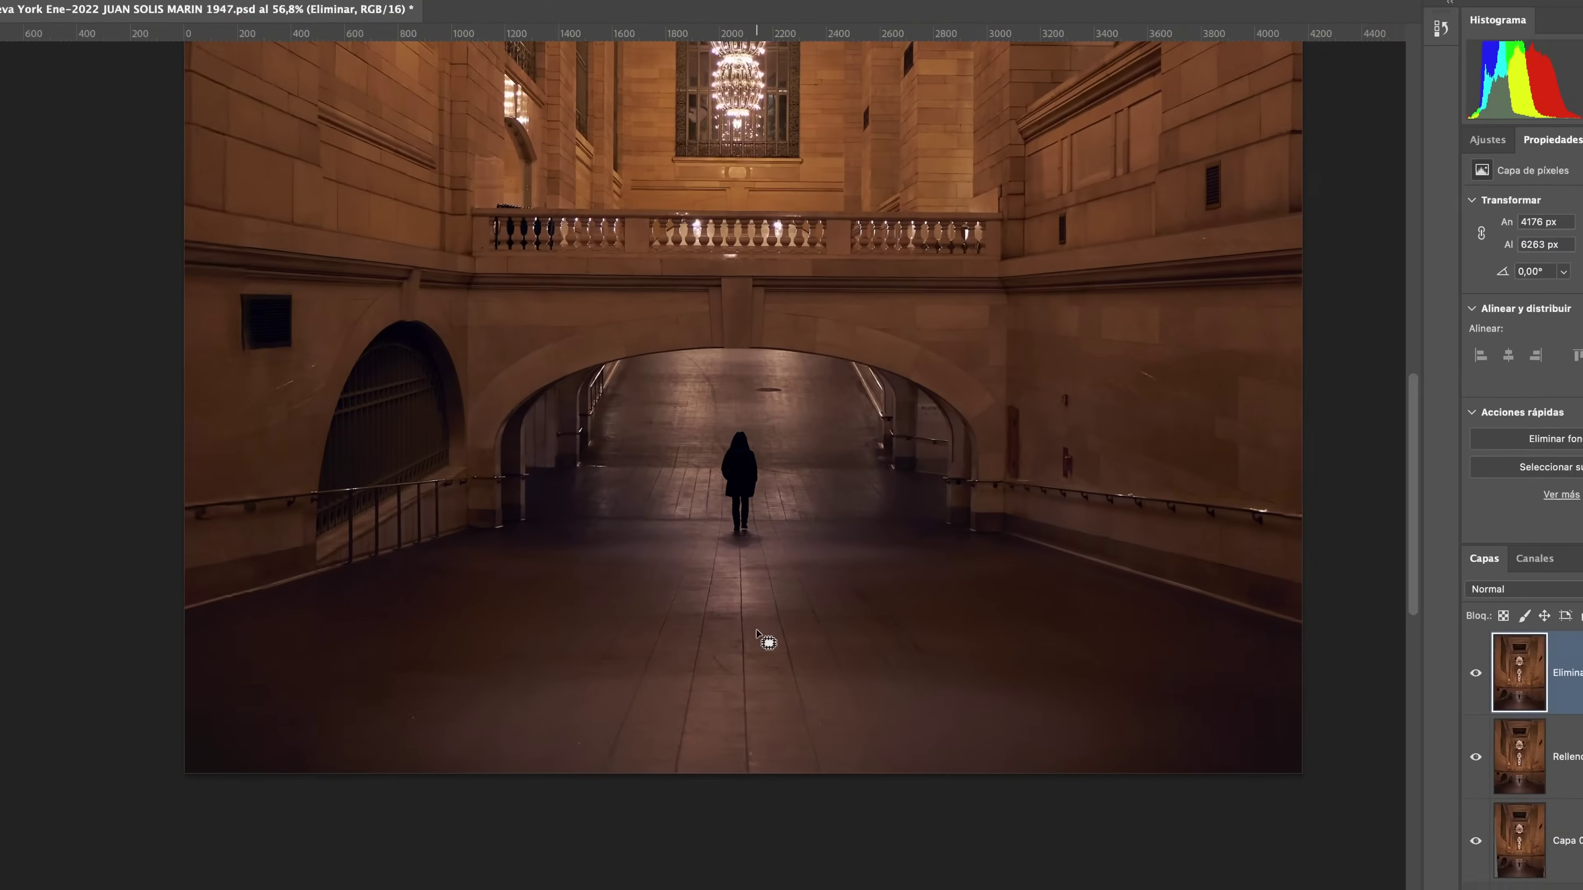
- Patch the dark wall vent beside the arched grille with clean wall from below it, using a freehand selection about 340 × 290 px
{"action": "scroll", "coordinate": [327, 602], "scroll_direction": "up", "scroll_amount": 5}
{"action": "left_click_drag", "start_coordinate": [176, 611], "coordinate": [706, 537]}
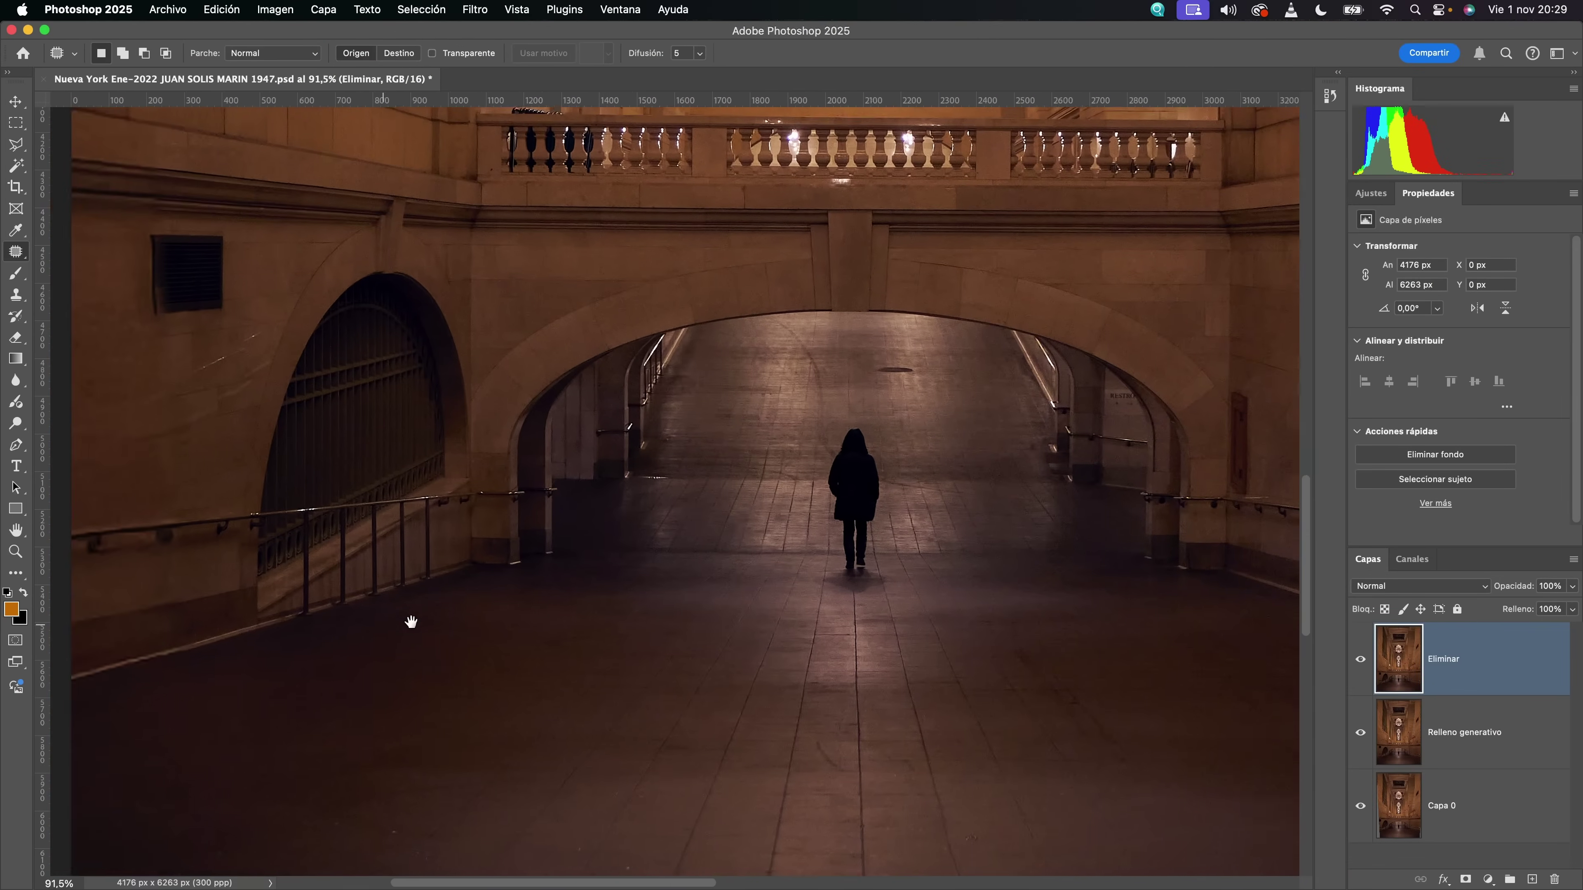
{"action": "scroll", "coordinate": [639, 428], "scroll_direction": "up", "scroll_amount": 3}
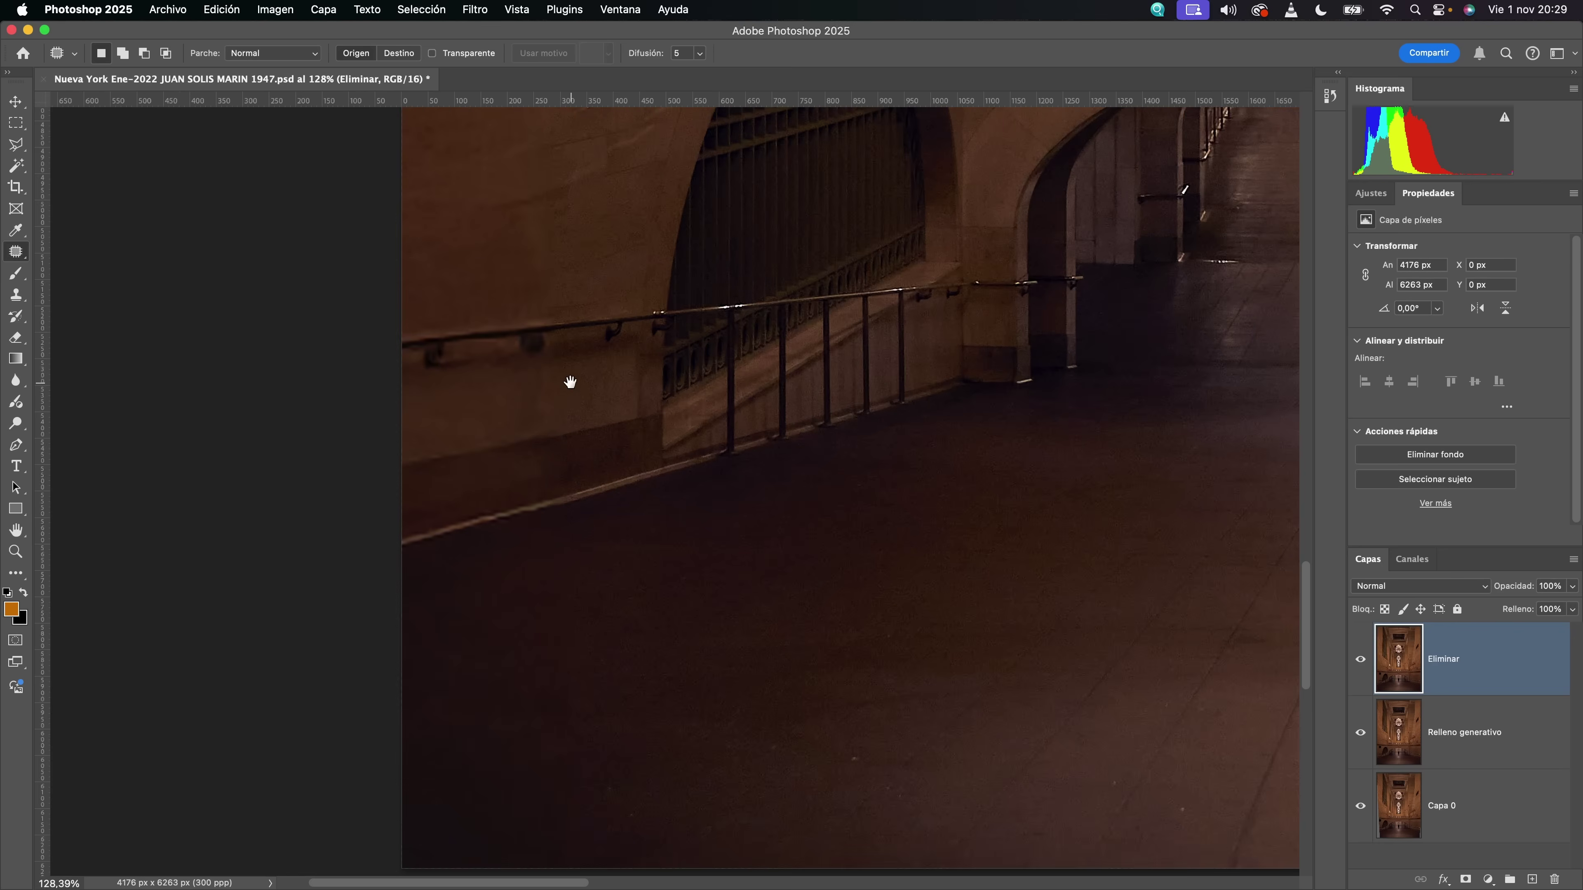
{"action": "left_click_drag", "start_coordinate": [570, 381], "coordinate": [556, 778]}
{"action": "scroll", "coordinate": [568, 521], "scroll_direction": "up", "scroll_amount": 2}
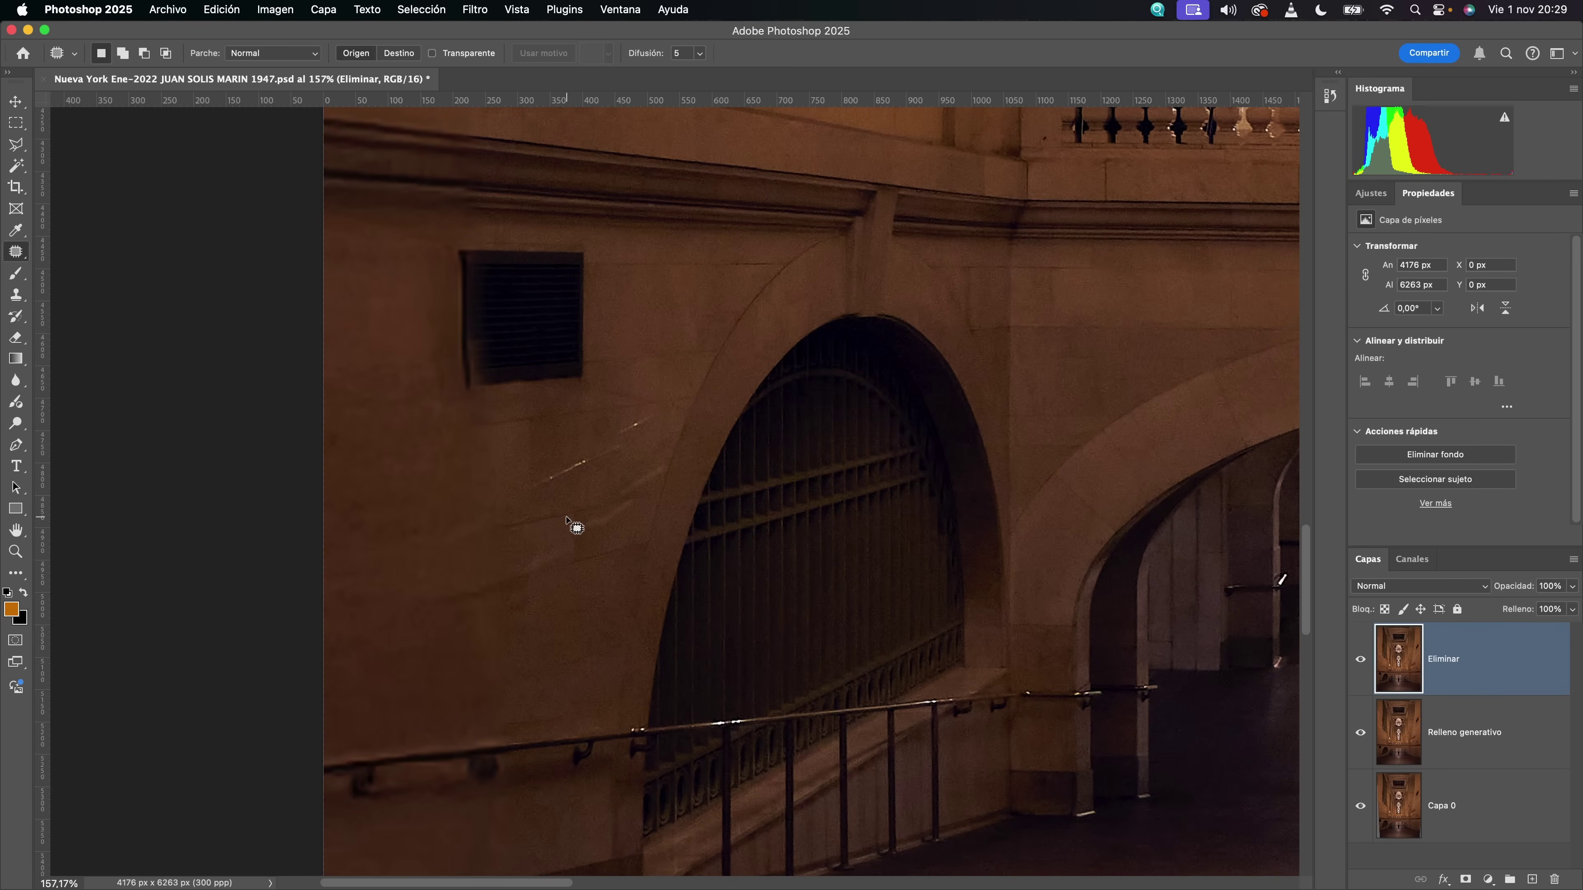
{"action": "left_click_drag", "start_coordinate": [572, 523], "coordinate": [559, 636]}
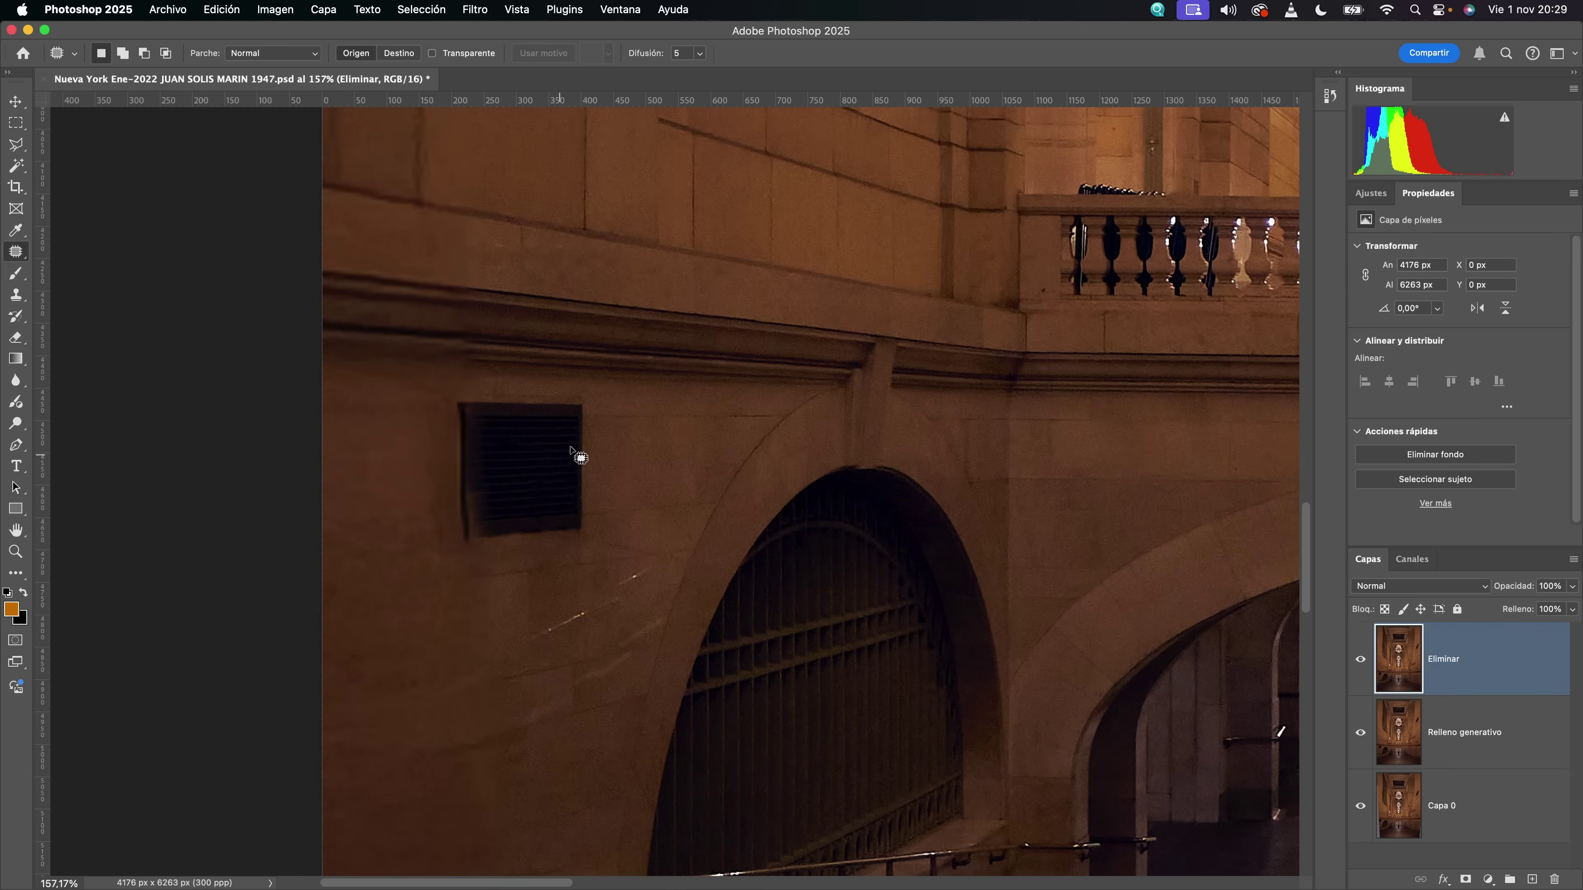
{"action": "left_click_drag", "start_coordinate": [597, 392], "coordinate": [430, 394]}
{"action": "mouse_move", "coordinate": [404, 564]}
{"action": "left_mouse_down"}
{"action": "mouse_move", "coordinate": [466, 575]}
{"action": "mouse_move", "coordinate": [577, 560]}
{"action": "mouse_move", "coordinate": [614, 502]}
{"action": "mouse_move", "coordinate": [621, 427]}
{"action": "mouse_move", "coordinate": [597, 392]}
{"action": "left_mouse_up"}
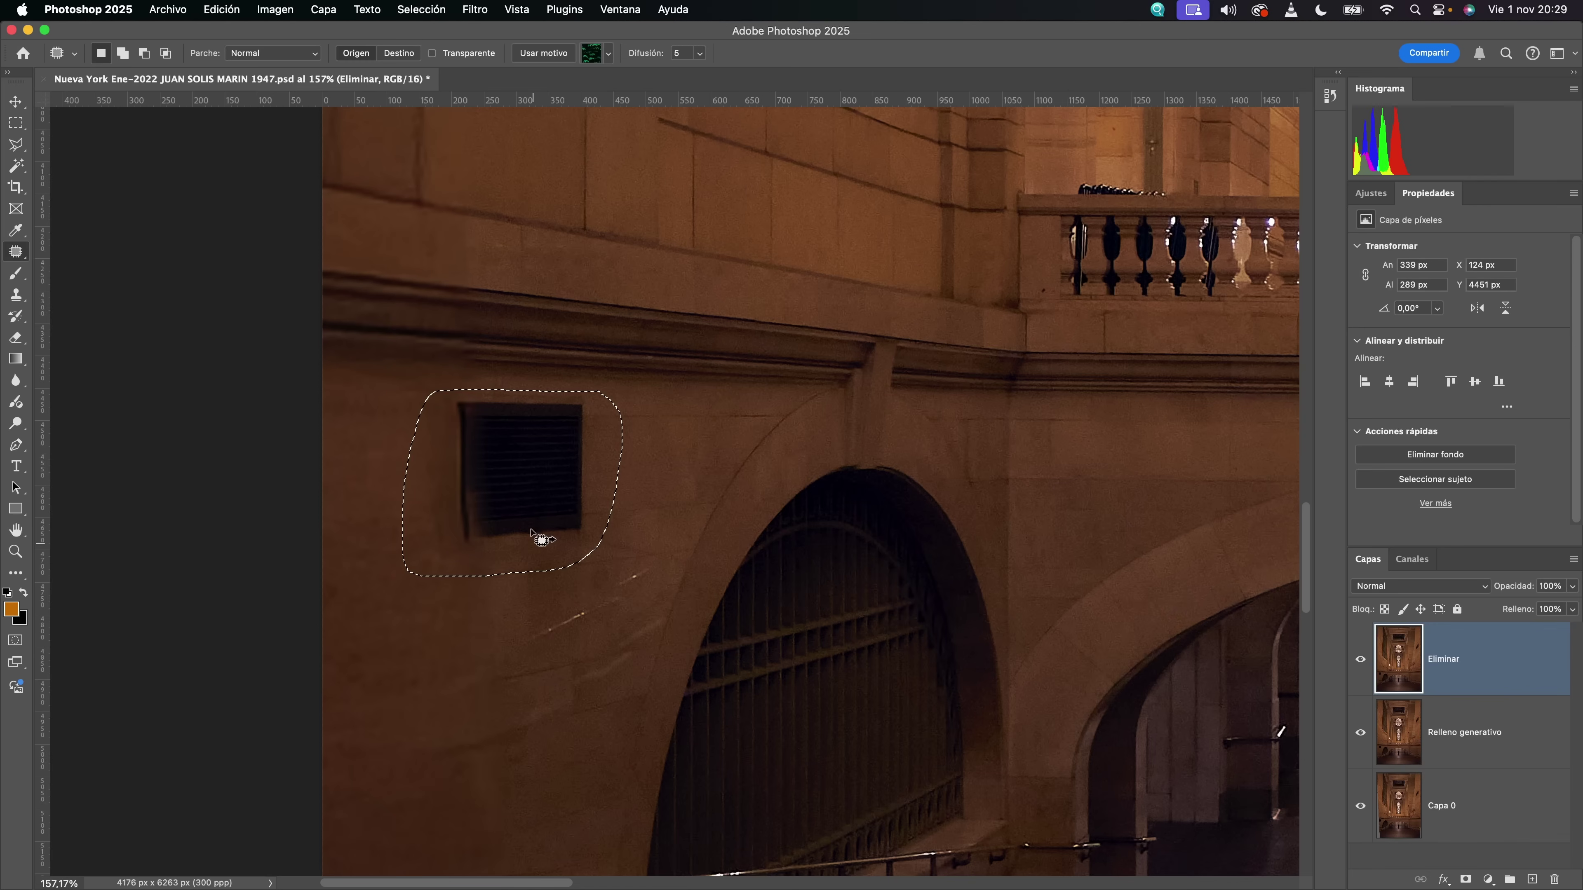
{"action": "left_click_drag", "start_coordinate": [537, 538], "coordinate": [523, 804]}
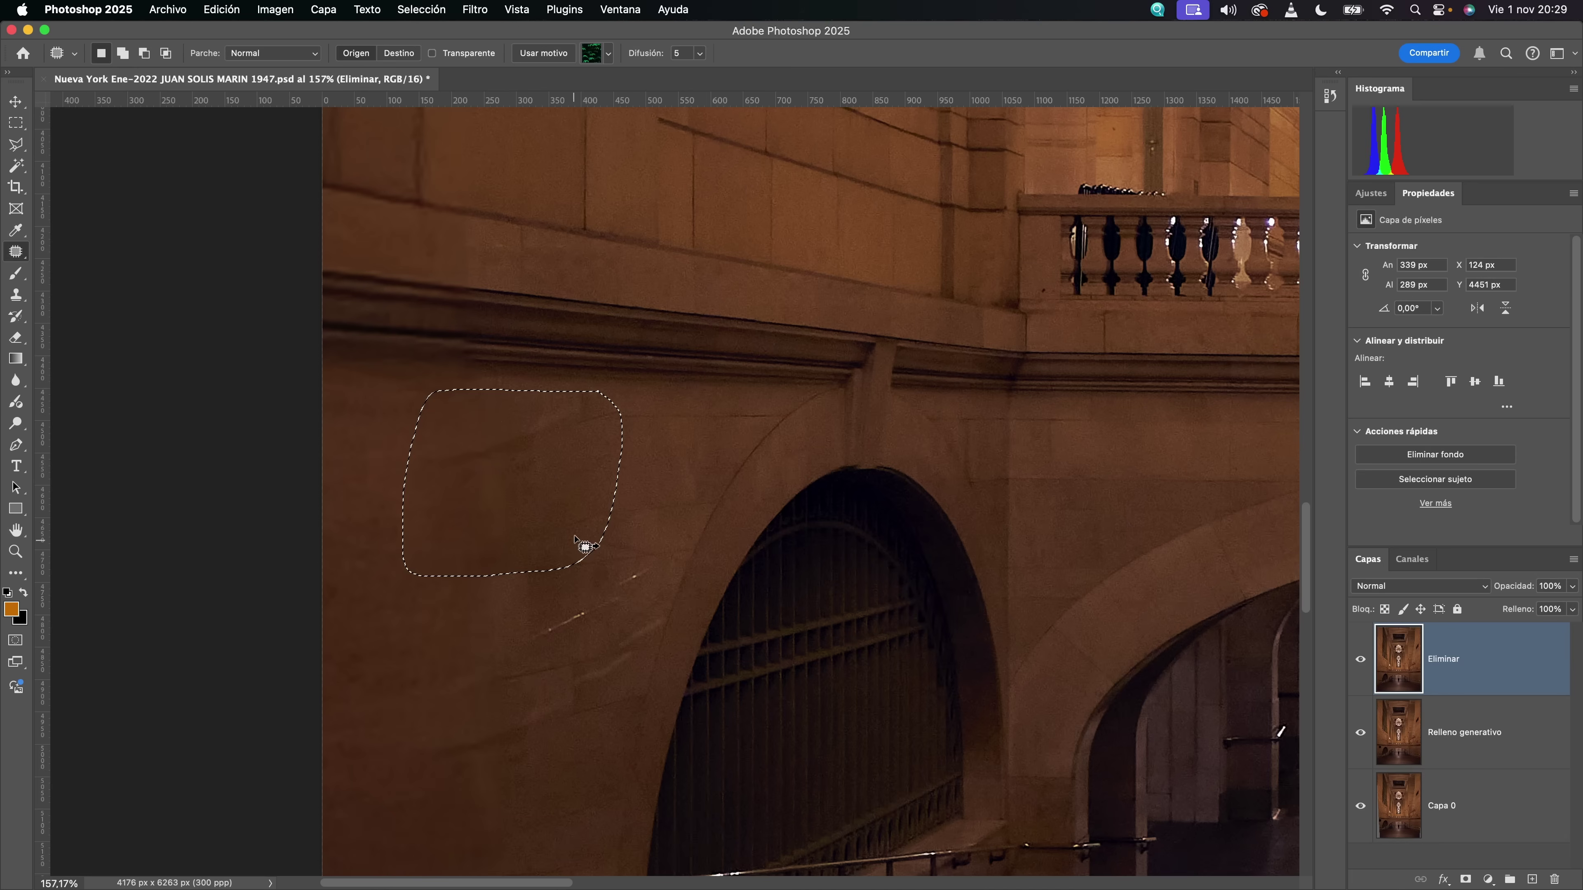
- Inspect the patched wall area beside the arched grille and clear the selection around it
{"action": "scroll", "coordinate": [556, 711], "scroll_direction": "down", "scroll_amount": 3}
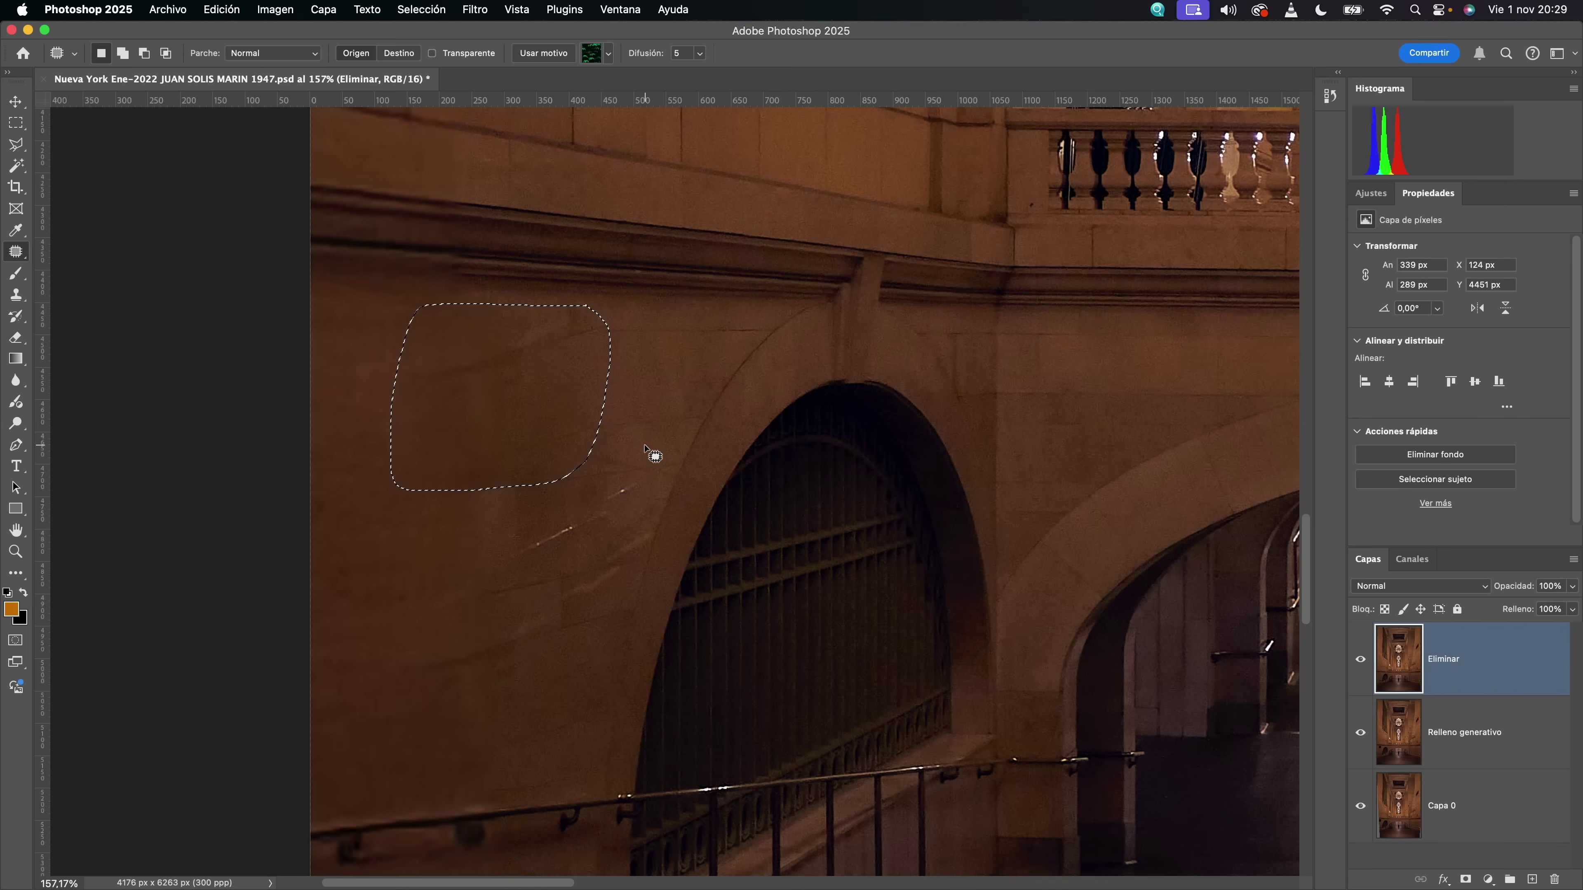
{"action": "left_click_drag", "start_coordinate": [476, 770], "coordinate": [519, 583]}
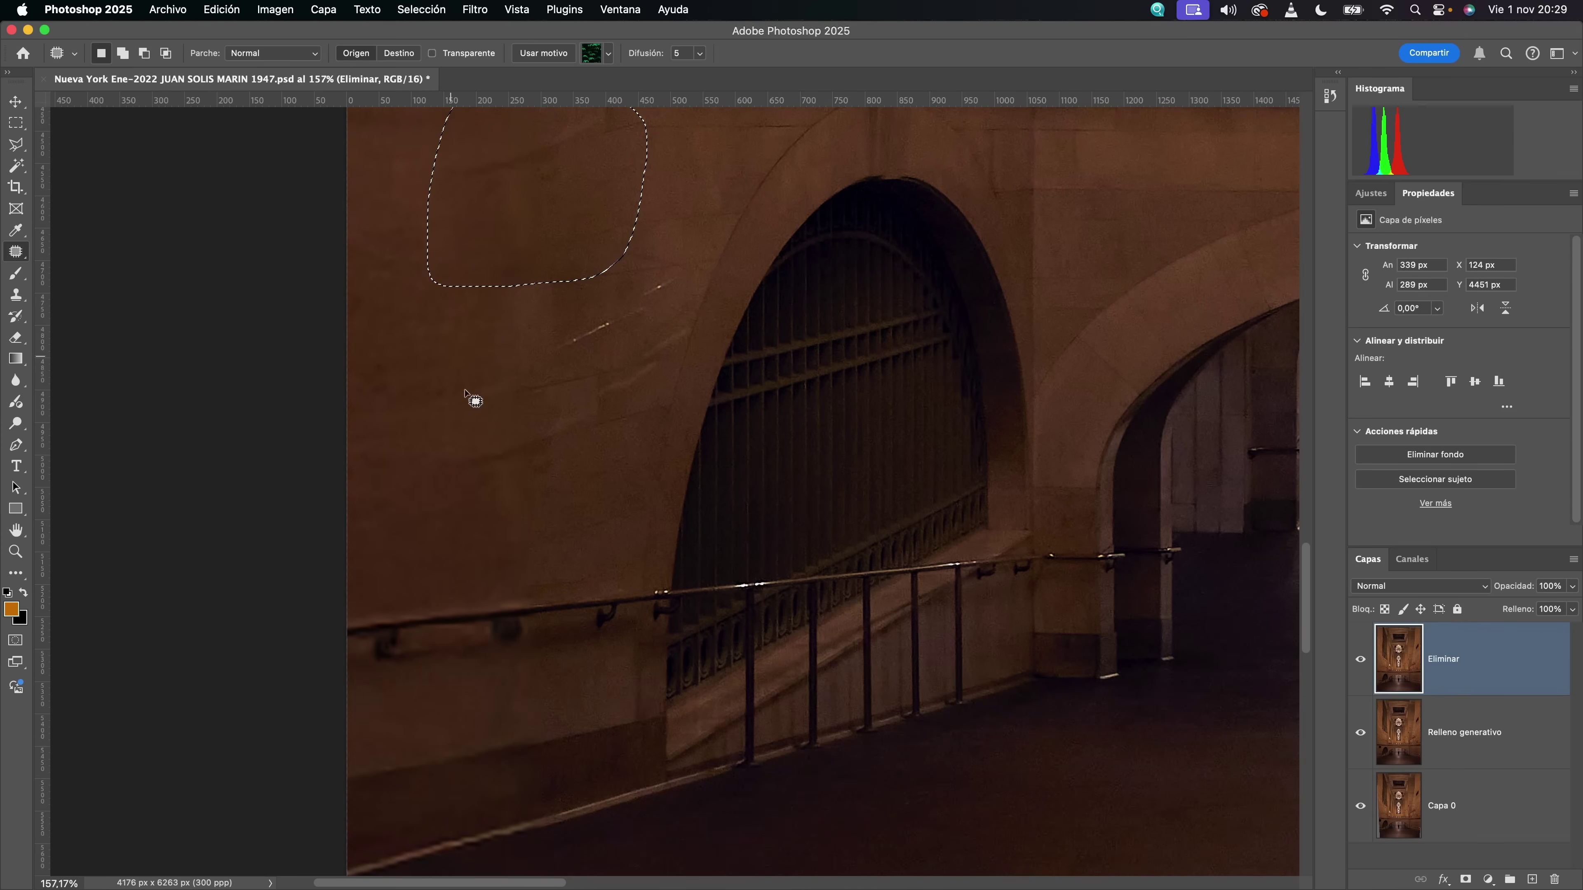
{"action": "scroll", "coordinate": [454, 752], "scroll_direction": "down", "scroll_amount": 5}
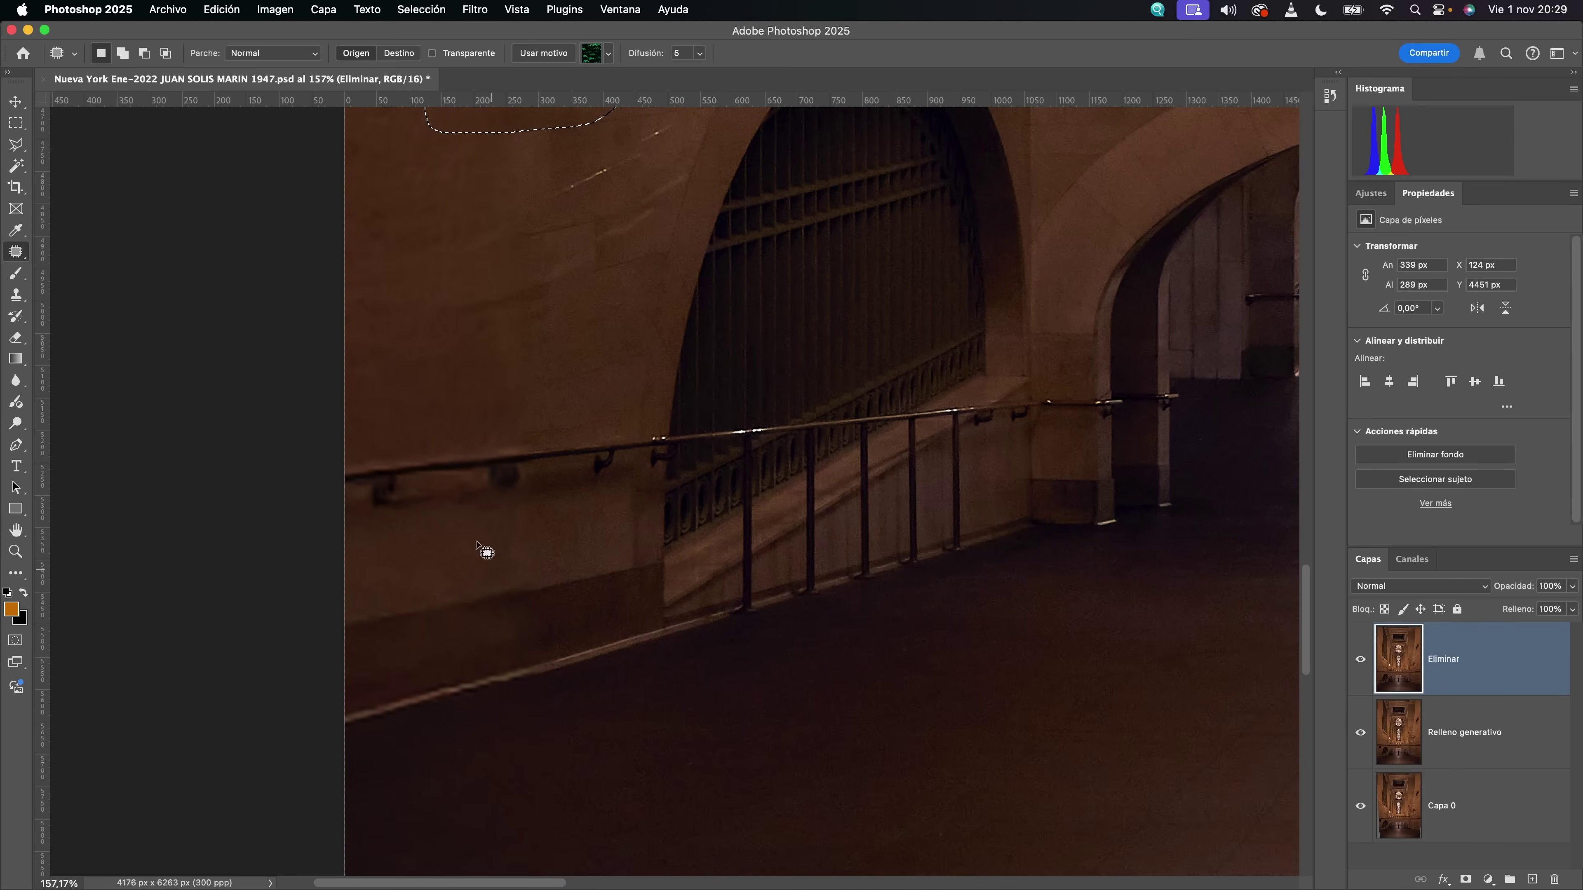
{"action": "scroll", "coordinate": [481, 367], "scroll_direction": "up", "scroll_amount": 6}
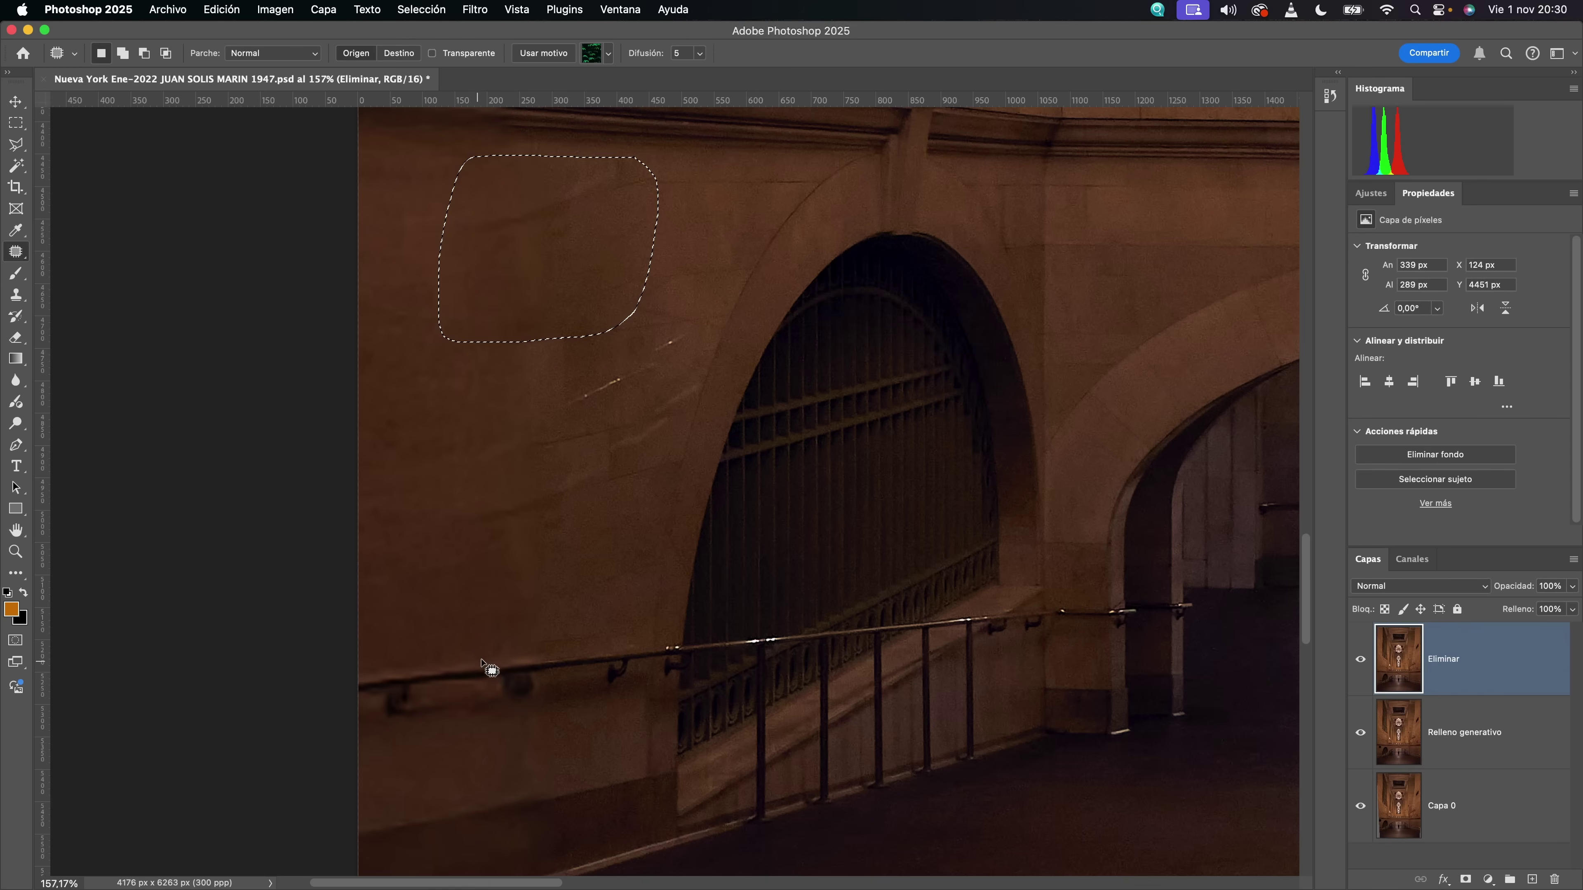
{"action": "key", "text": "super+d"}
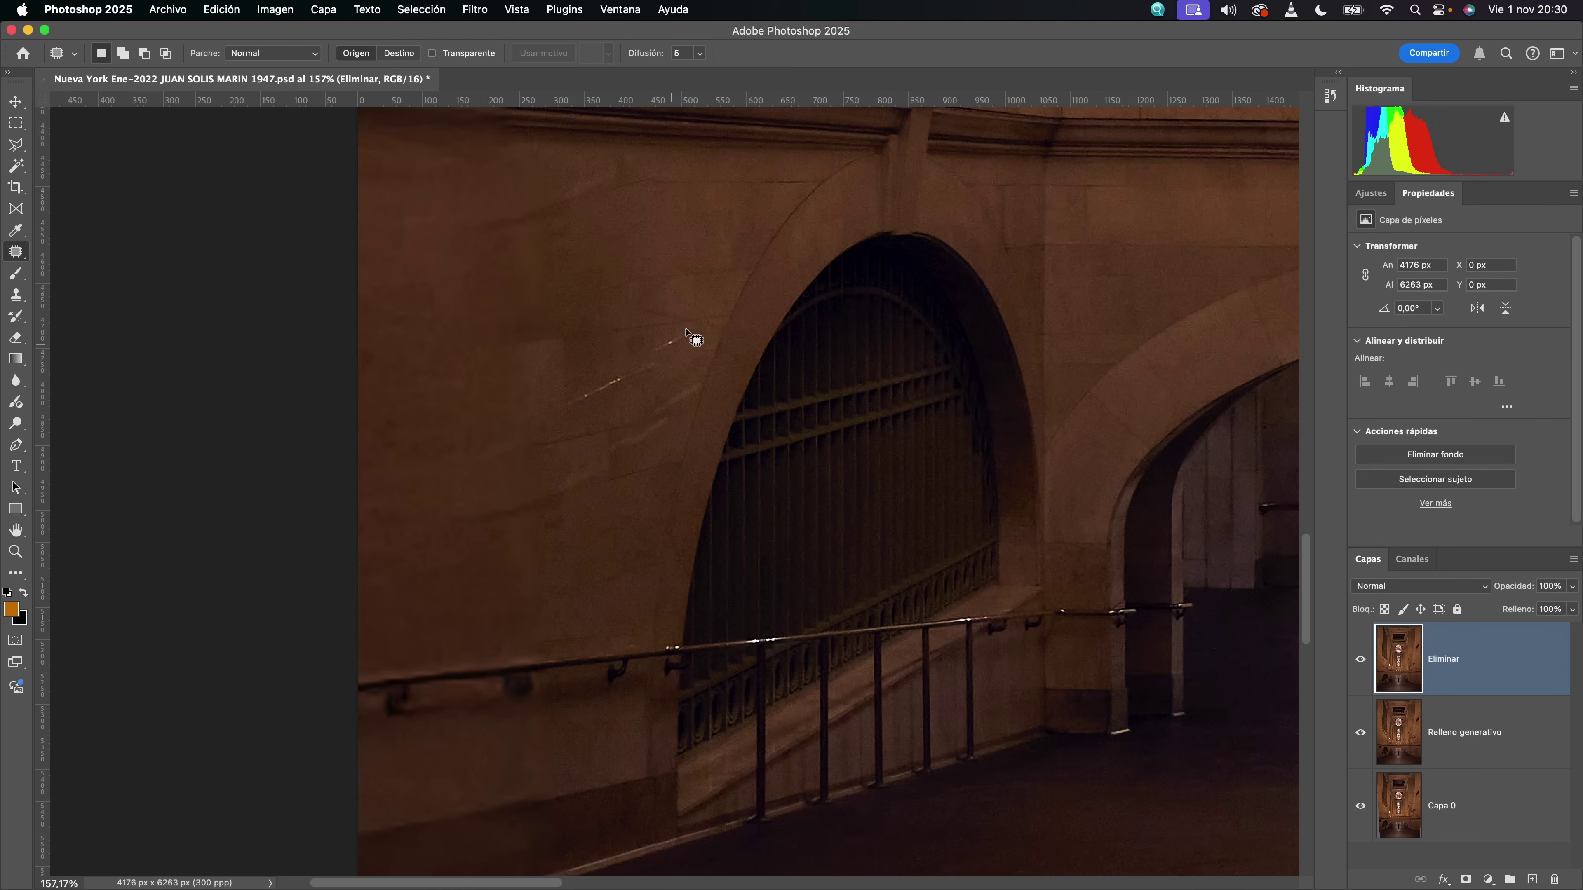
- Examine the wall, arches and walkway on both sides of the hall and check the whole retouched photo
{"action": "mouse_move", "coordinate": [687, 323]}
{"action": "left_mouse_down"}
{"action": "mouse_move", "coordinate": [560, 386]}
{"action": "mouse_move", "coordinate": [539, 415]}
{"action": "mouse_move", "coordinate": [607, 407]}
{"action": "mouse_move", "coordinate": [689, 331]}
{"action": "left_mouse_up"}
{"action": "scroll", "coordinate": [689, 337], "scroll_direction": "down", "scroll_amount": 5}
{"action": "left_click_drag", "start_coordinate": [562, 636], "coordinate": [624, 681]}
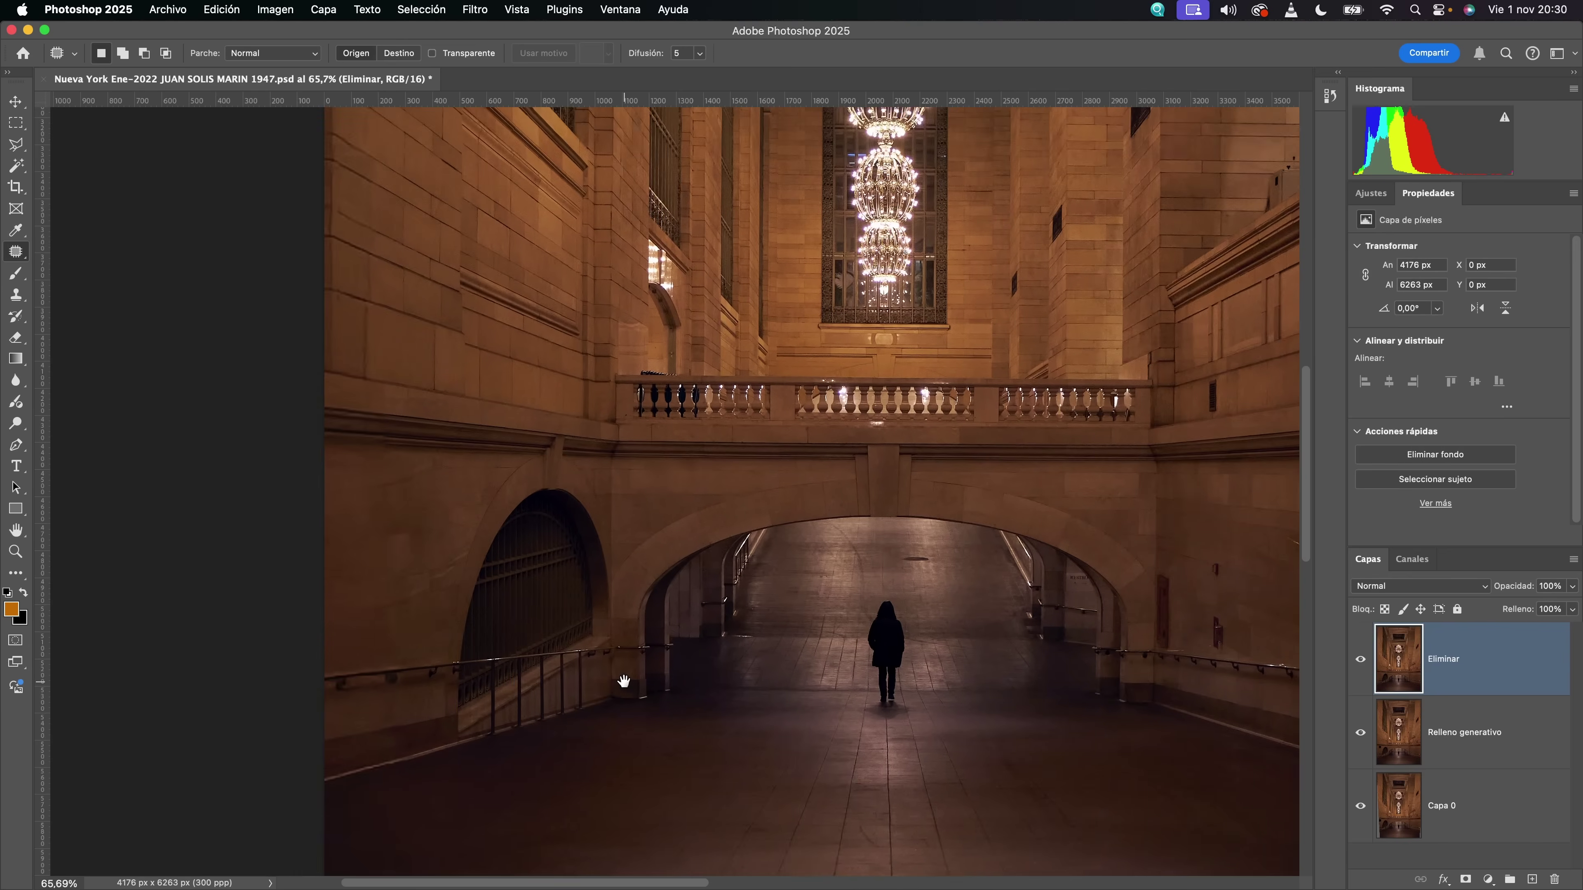
{"action": "scroll", "coordinate": [893, 499], "scroll_direction": "up", "scroll_amount": 4}
{"action": "mouse_move", "coordinate": [891, 498]}
{"action": "left_mouse_down"}
{"action": "mouse_move", "coordinate": [879, 527]}
{"action": "mouse_move", "coordinate": [904, 514]}
{"action": "mouse_move", "coordinate": [893, 491]}
{"action": "left_mouse_up"}
{"action": "key", "text": "super+d"}
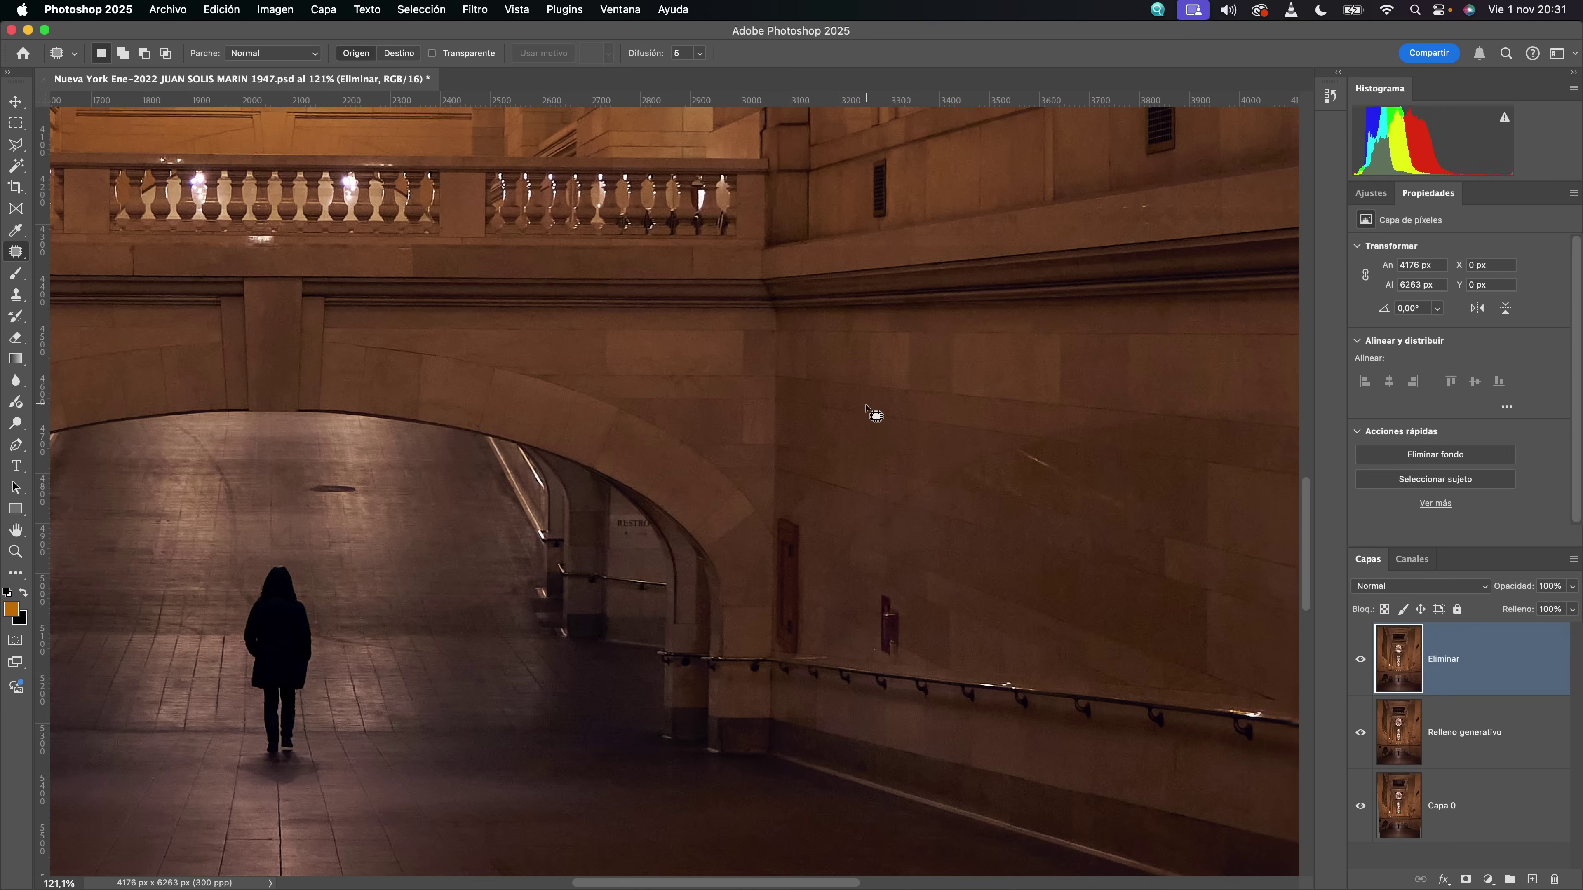
{"action": "scroll", "coordinate": [876, 417], "scroll_direction": "down", "scroll_amount": 5}
{"action": "left_click_drag", "start_coordinate": [519, 587], "coordinate": [715, 724]}
{"action": "scroll", "coordinate": [679, 524], "scroll_direction": "down", "scroll_amount": 3}
{"action": "scroll", "coordinate": [704, 623], "scroll_direction": "down", "scroll_amount": 3}
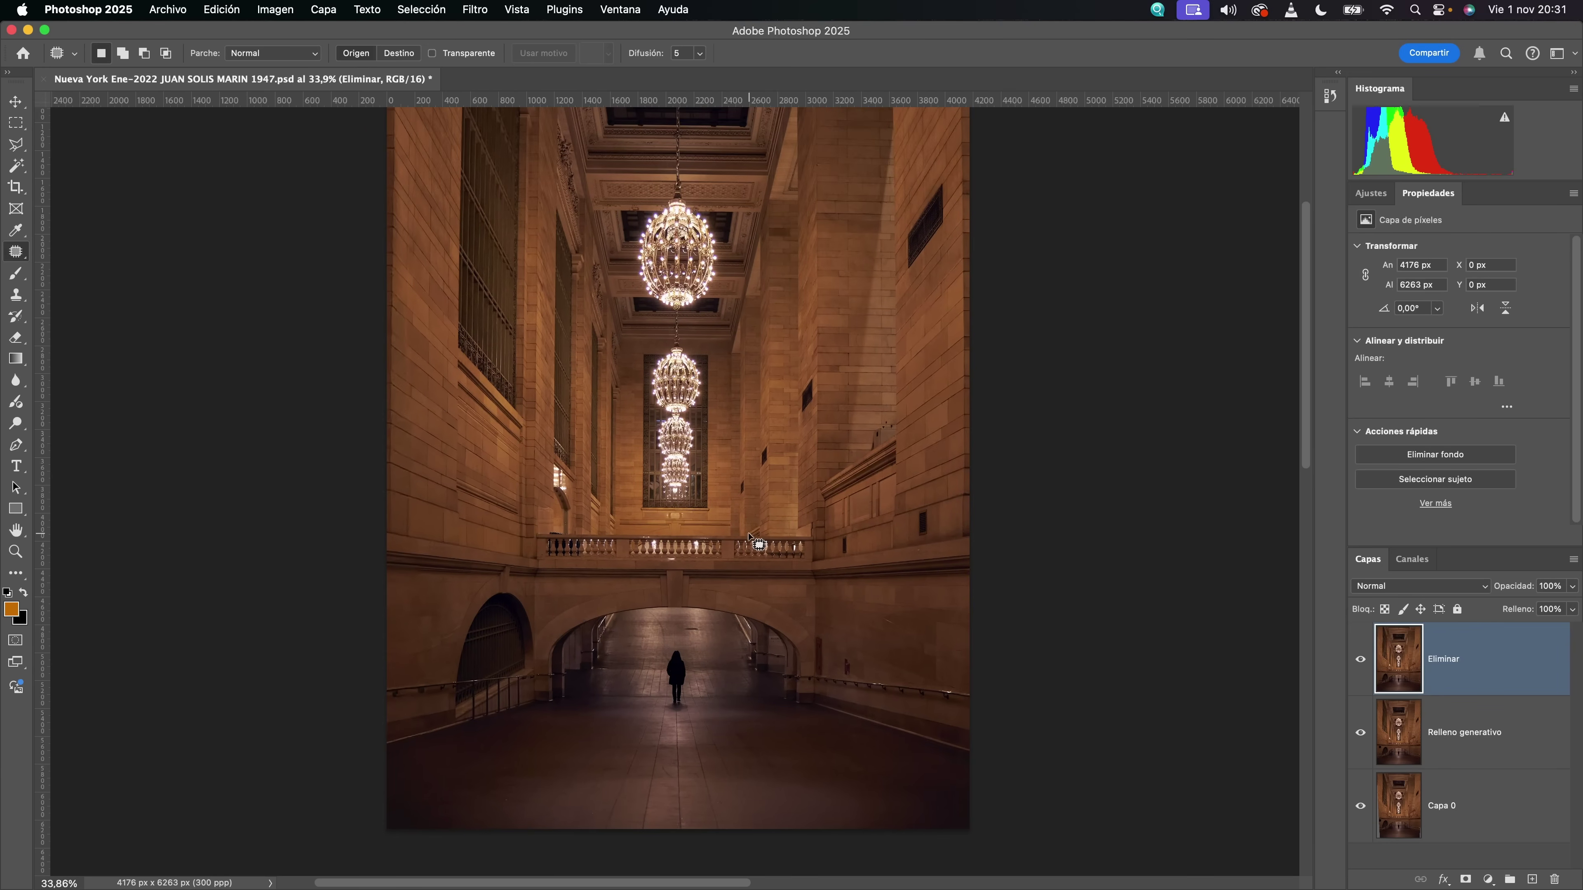
{"action": "scroll", "coordinate": [751, 537], "scroll_direction": "down", "scroll_amount": 2}
{"action": "left_click_drag", "start_coordinate": [746, 512], "coordinate": [748, 530]}
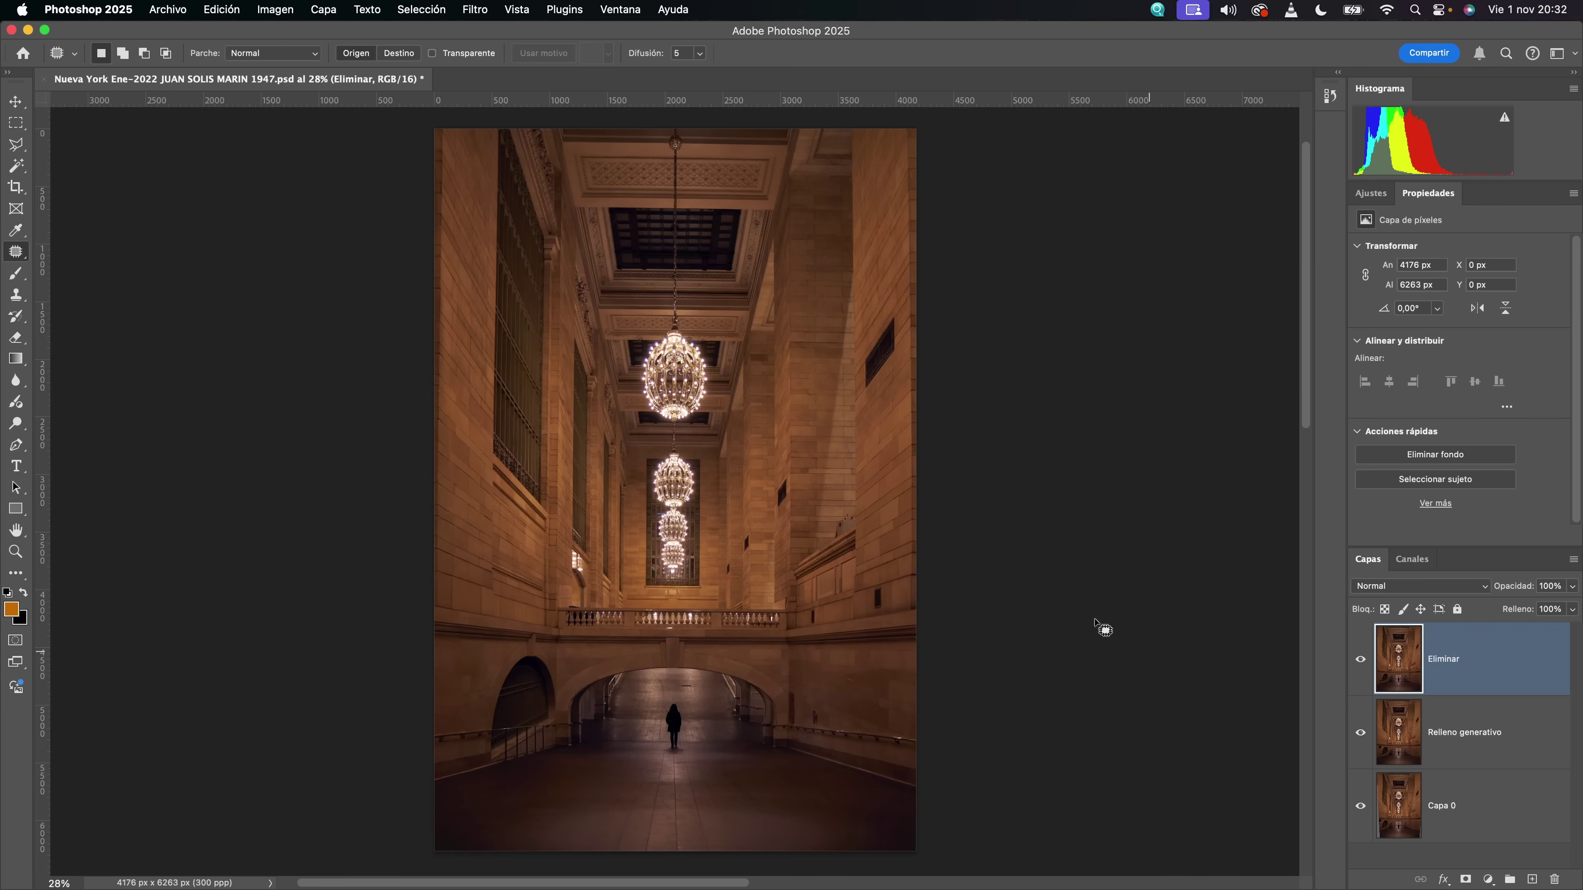
{"action": "scroll", "coordinate": [680, 666], "scroll_direction": "down", "scroll_amount": 2}
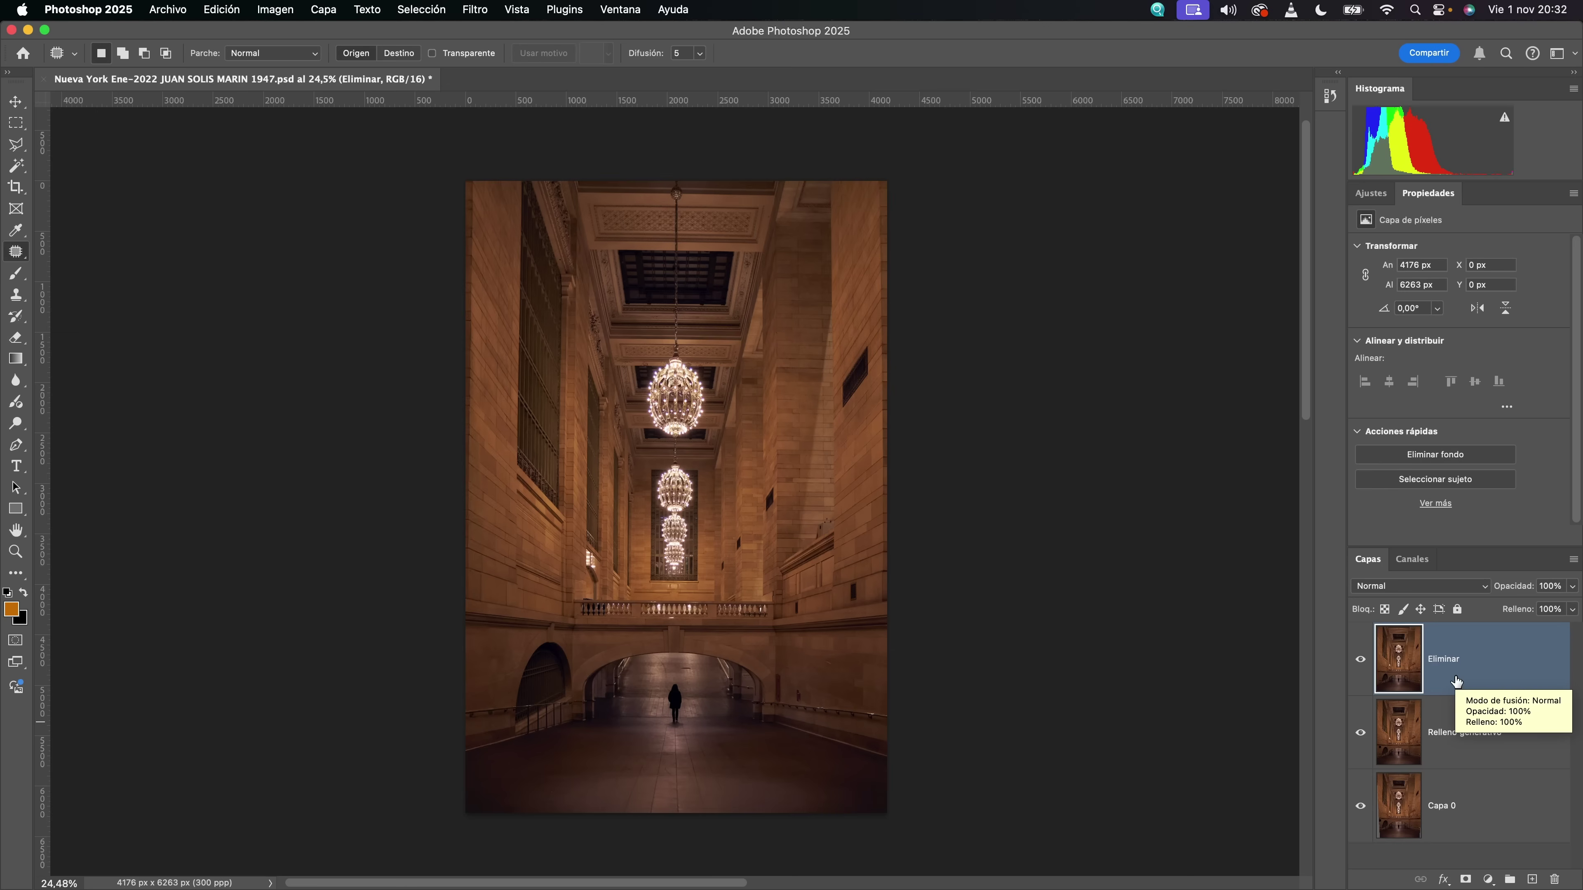
- Create a new empty layer above Eliminar and name it Oscurecer
{"action": "left_click", "coordinate": [1532, 881]}
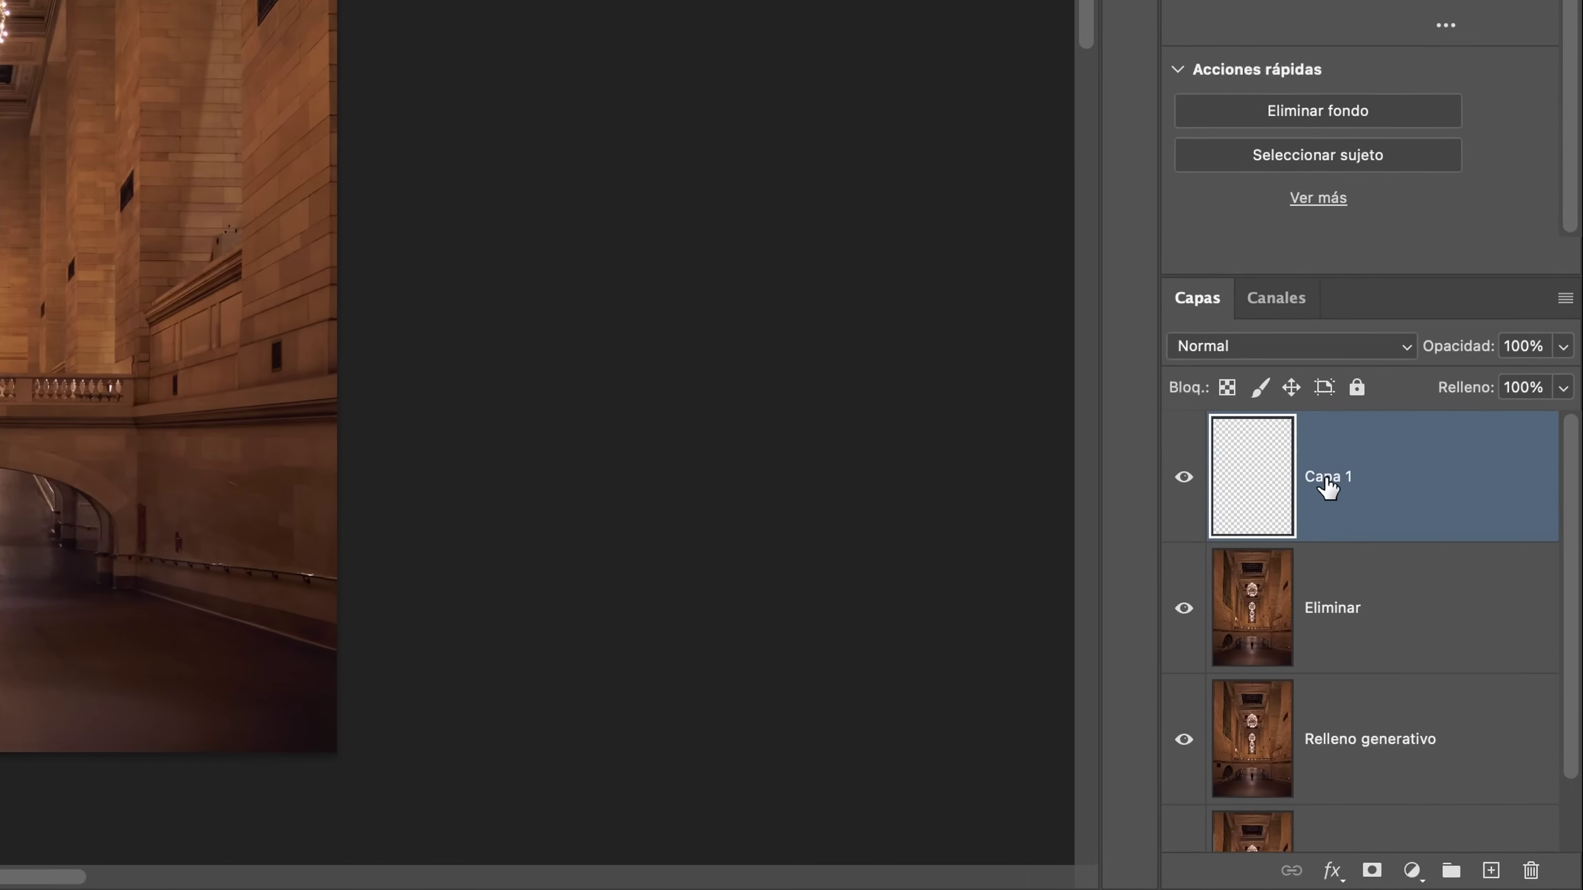
{"action": "double_click", "coordinate": [1288, 416]}
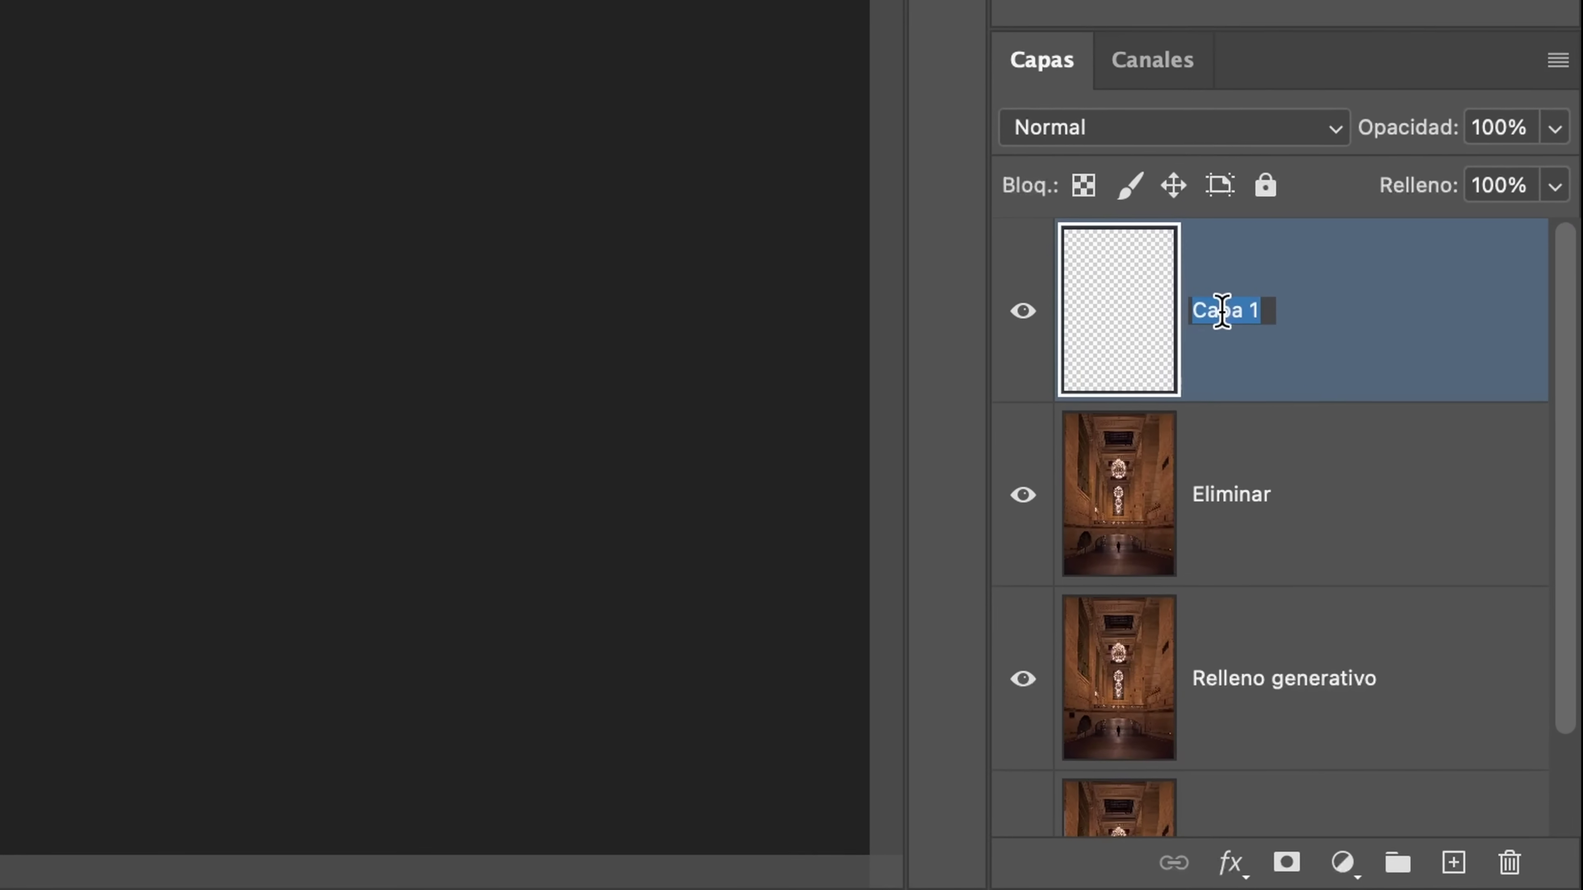
{"action": "type", "text": "Oscurecer"}
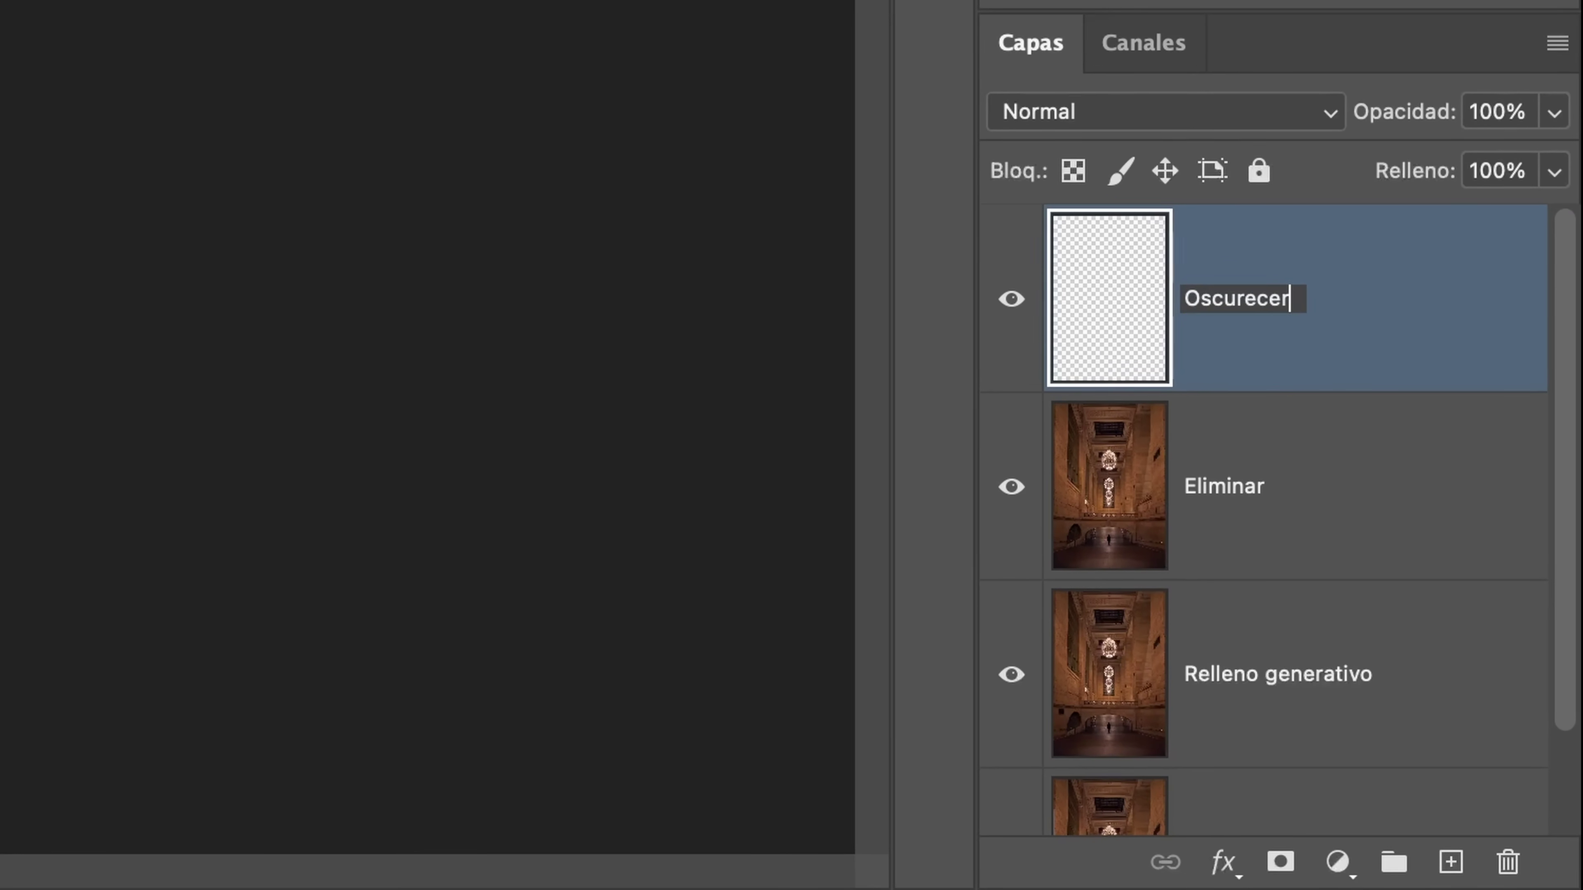
{"action": "key", "text": "Return"}
- Add another empty layer above Oscurecer, name it Iluminar and make it the active layer
{"action": "left_click", "coordinate": [1450, 862]}
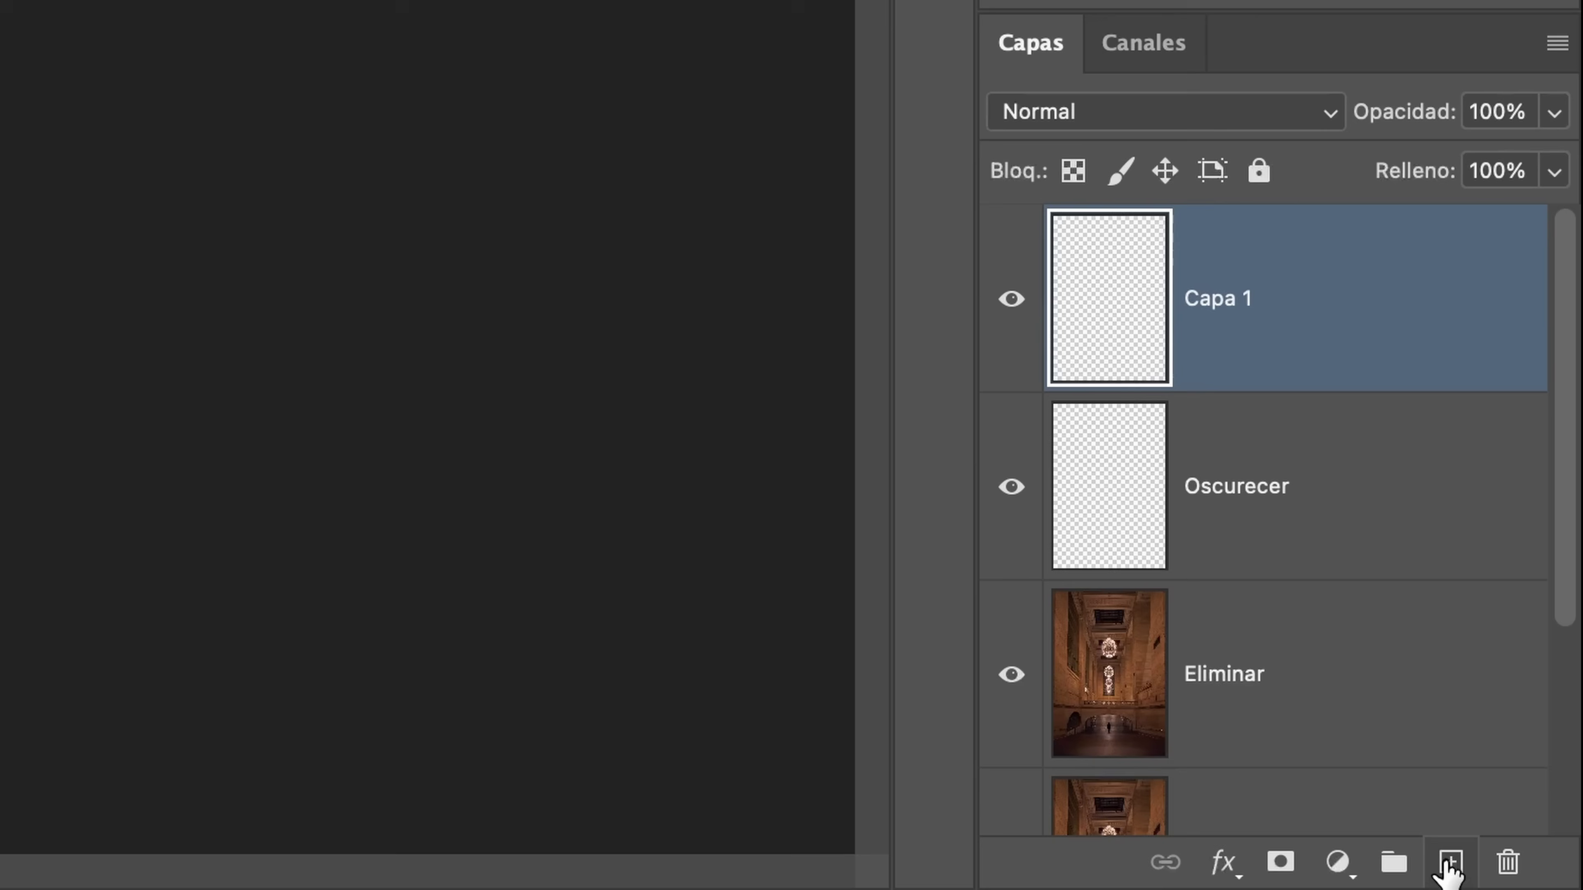
{"action": "double_click", "coordinate": [1228, 298]}
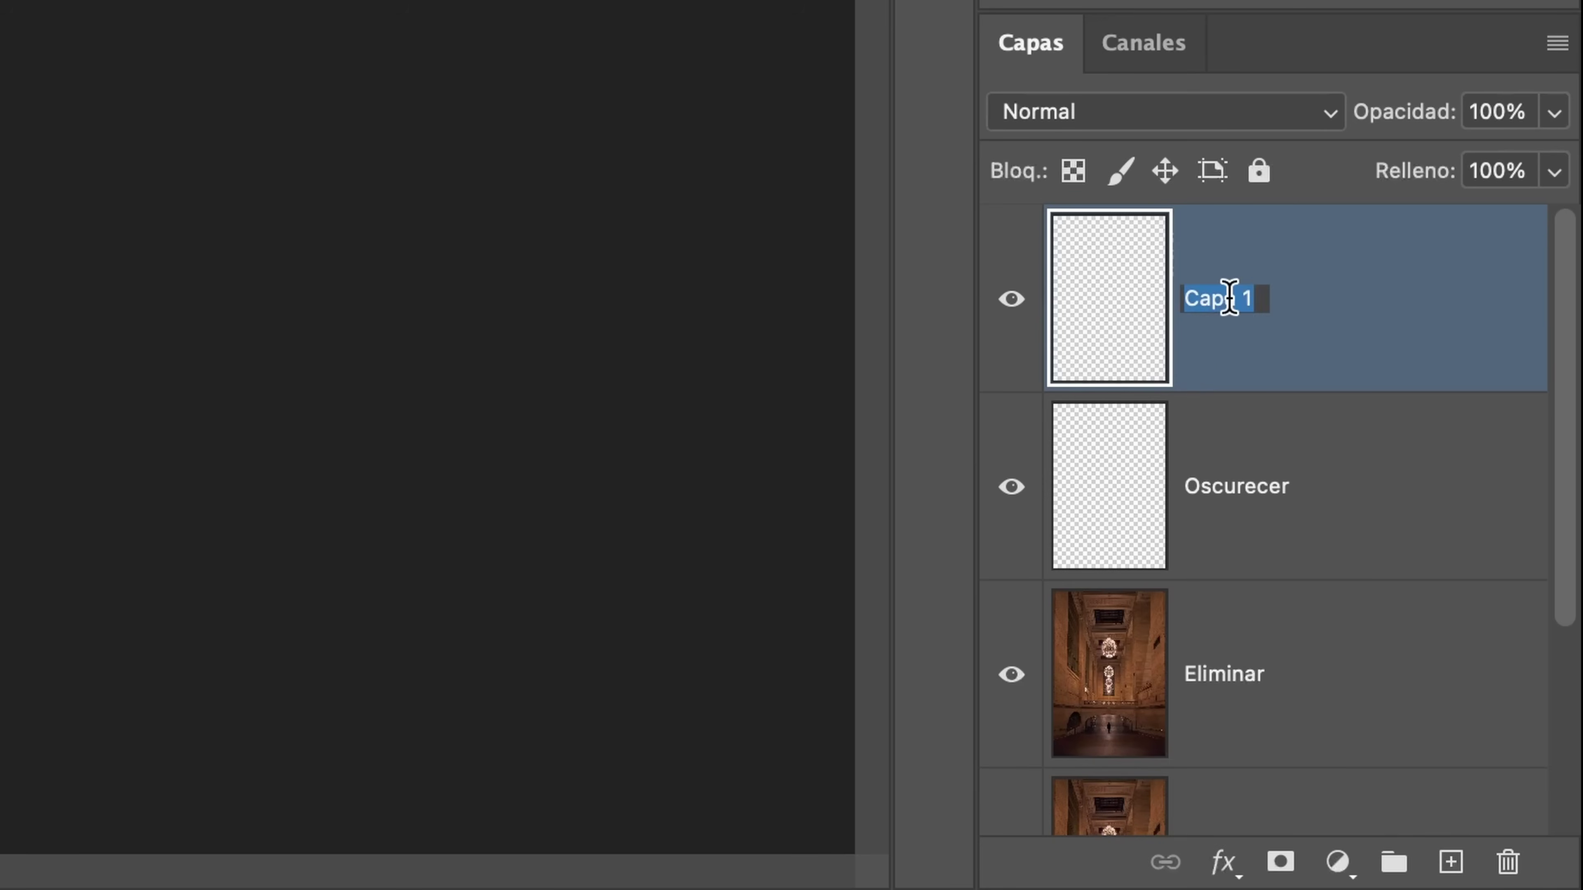
{"action": "type", "text": "Iluminar"}
{"action": "key", "text": "Return"}
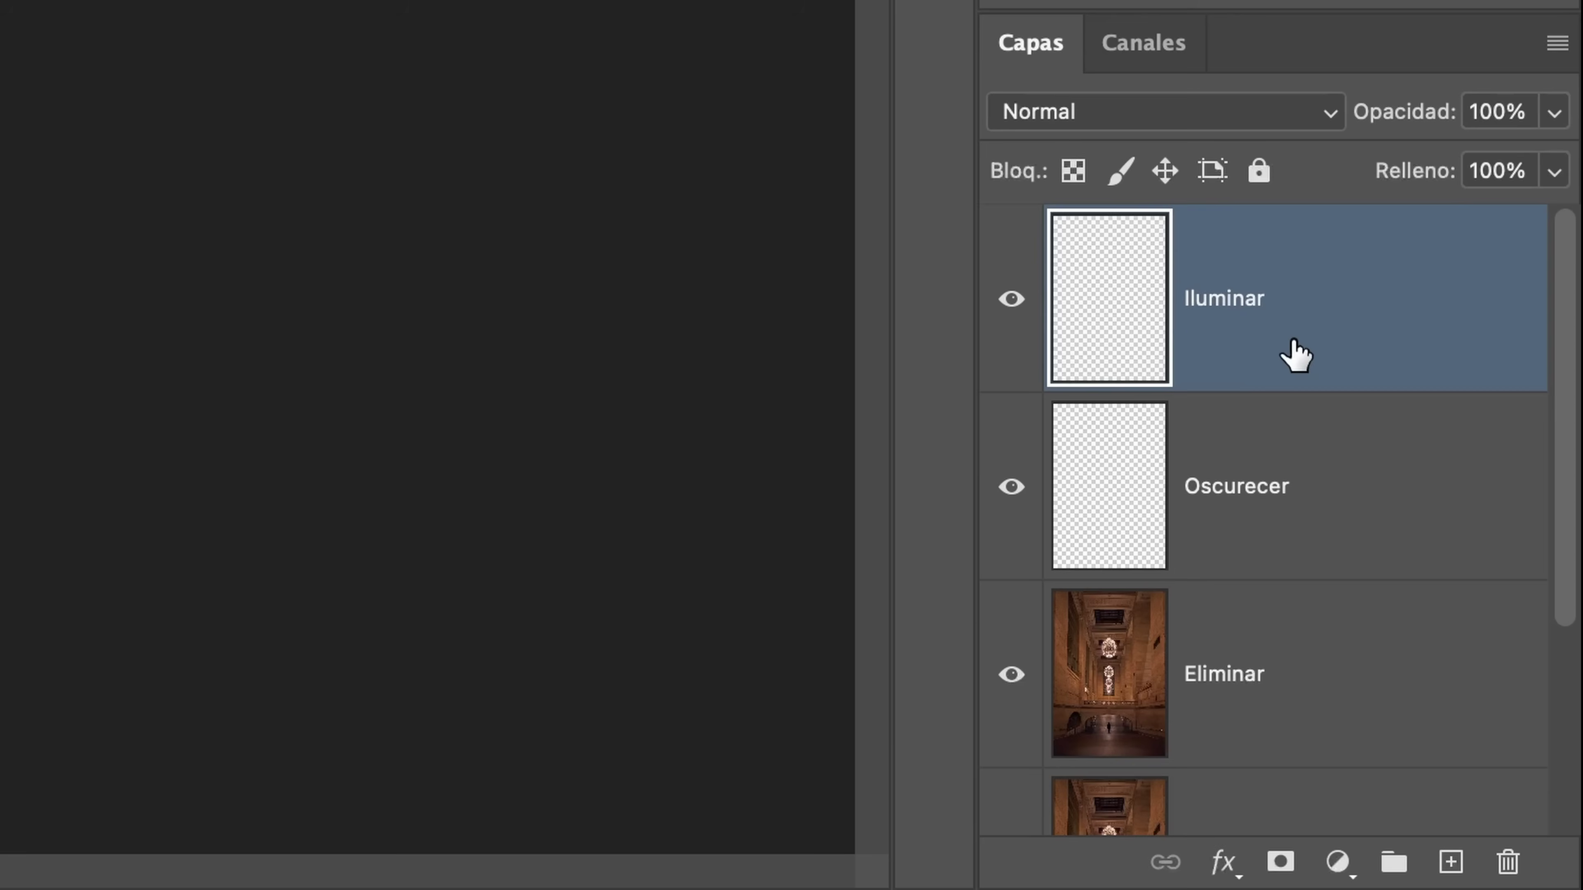
{"action": "left_click", "coordinate": [1230, 455]}
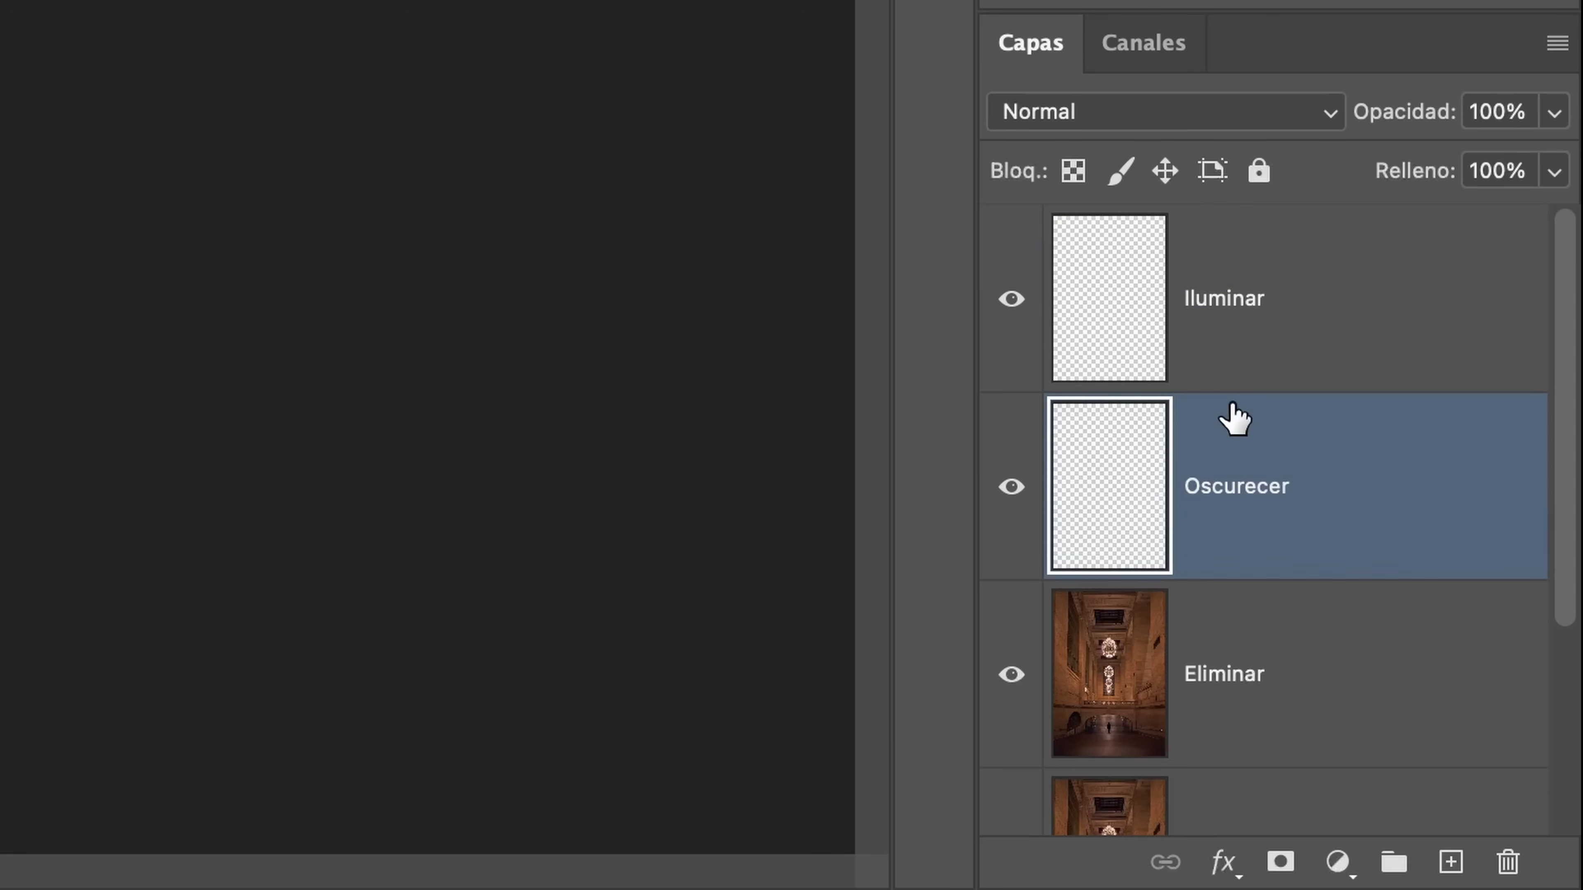
{"action": "left_click", "coordinate": [1236, 357]}
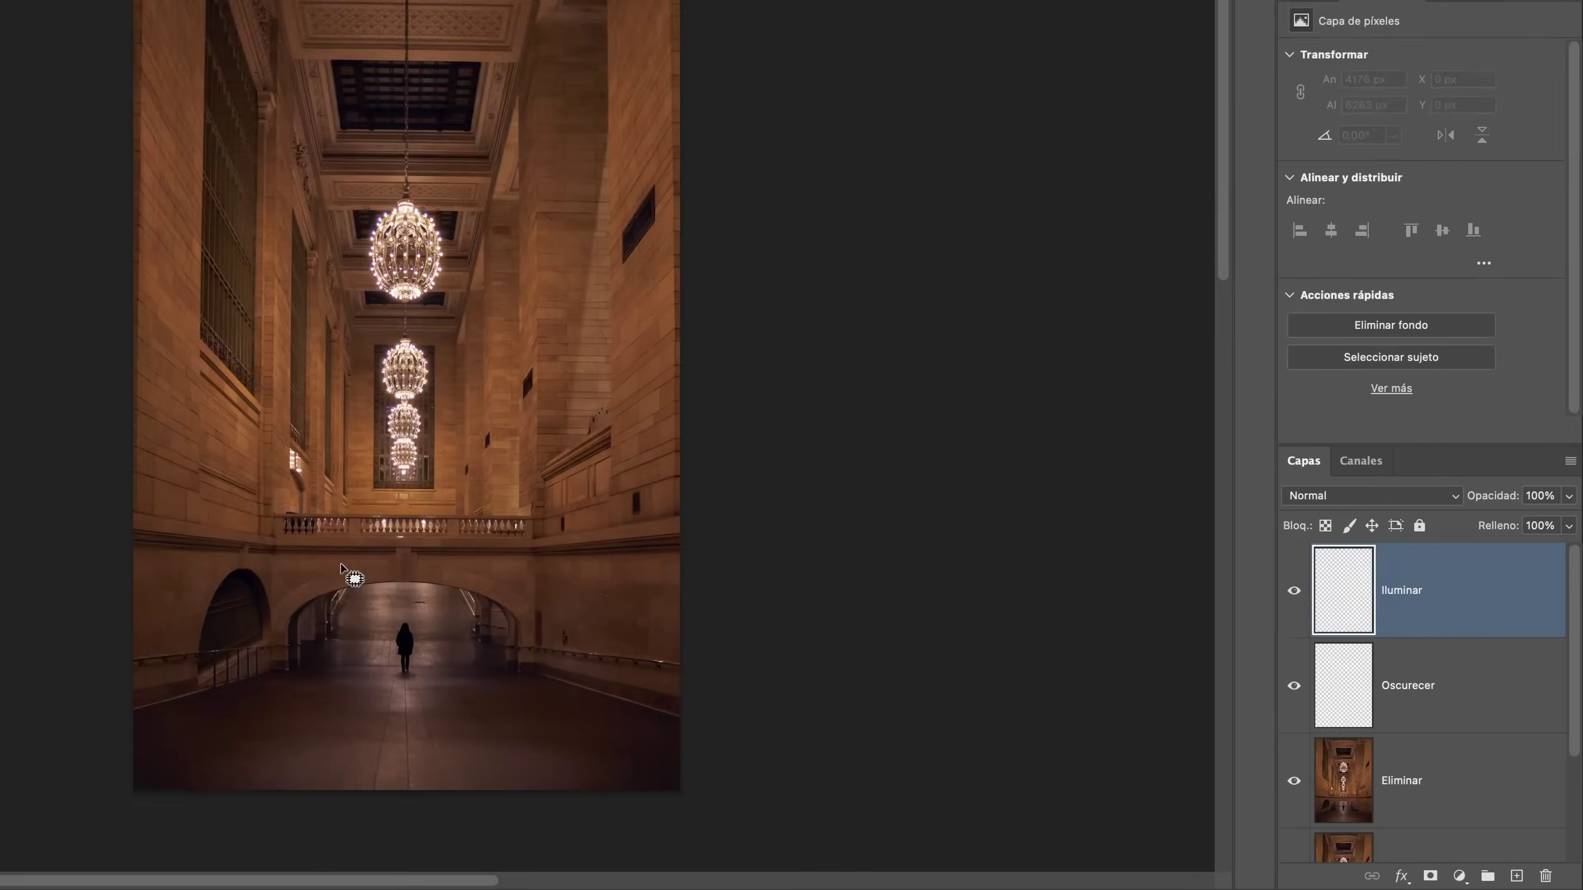
- Activate the Brush tool and set the foreground colour to ffd8b7, a bright tint derived from a colour sampled on the wall
{"action": "key", "text": "b"}
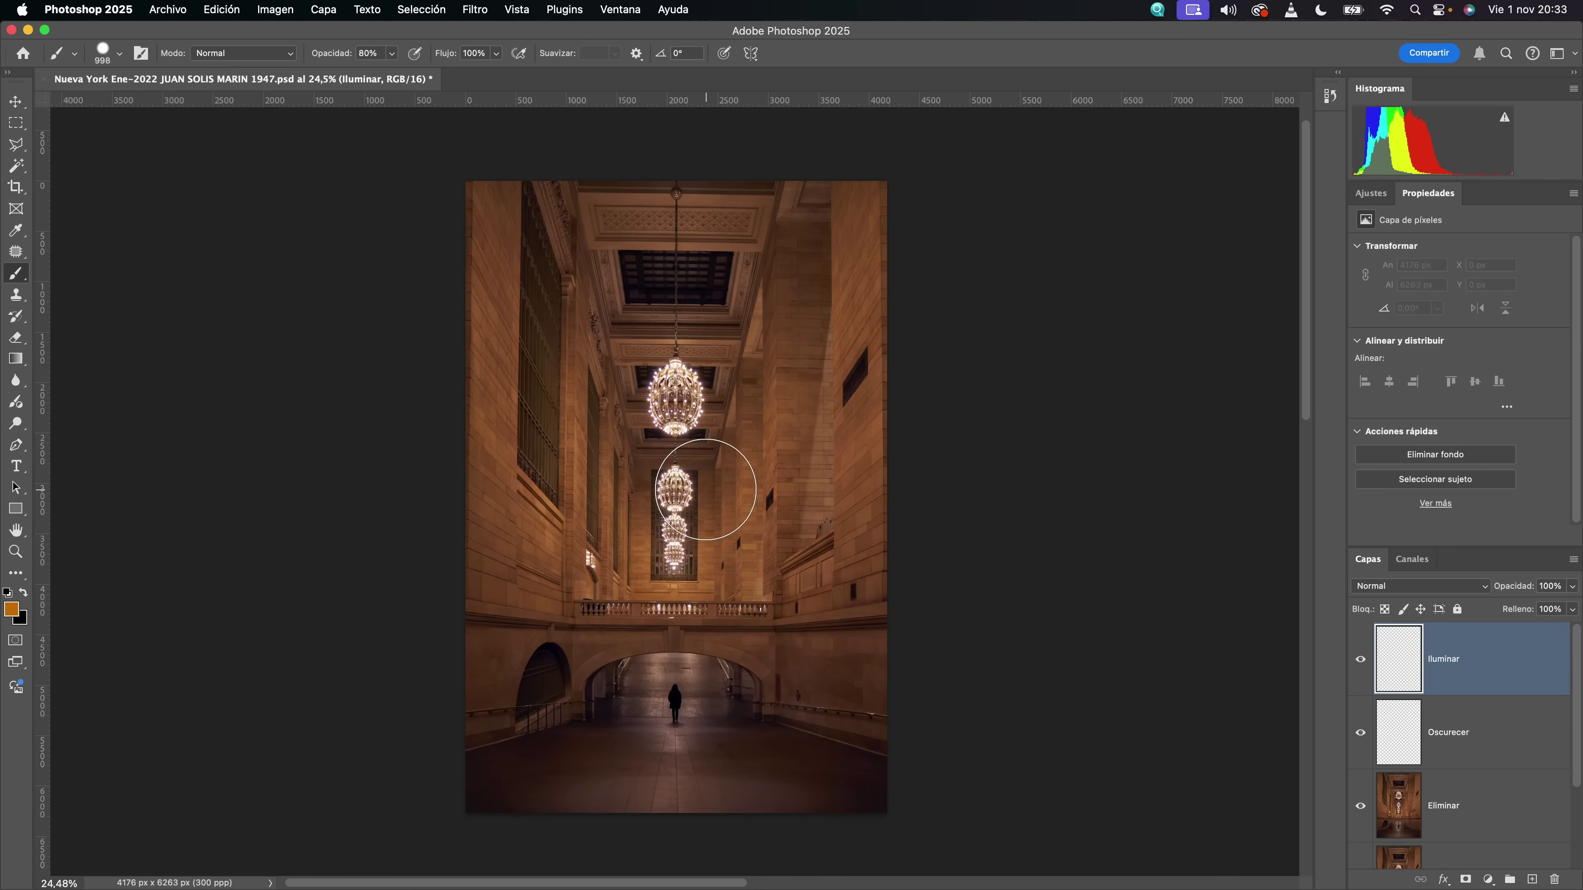
{"action": "left_click", "coordinate": [12, 609]}
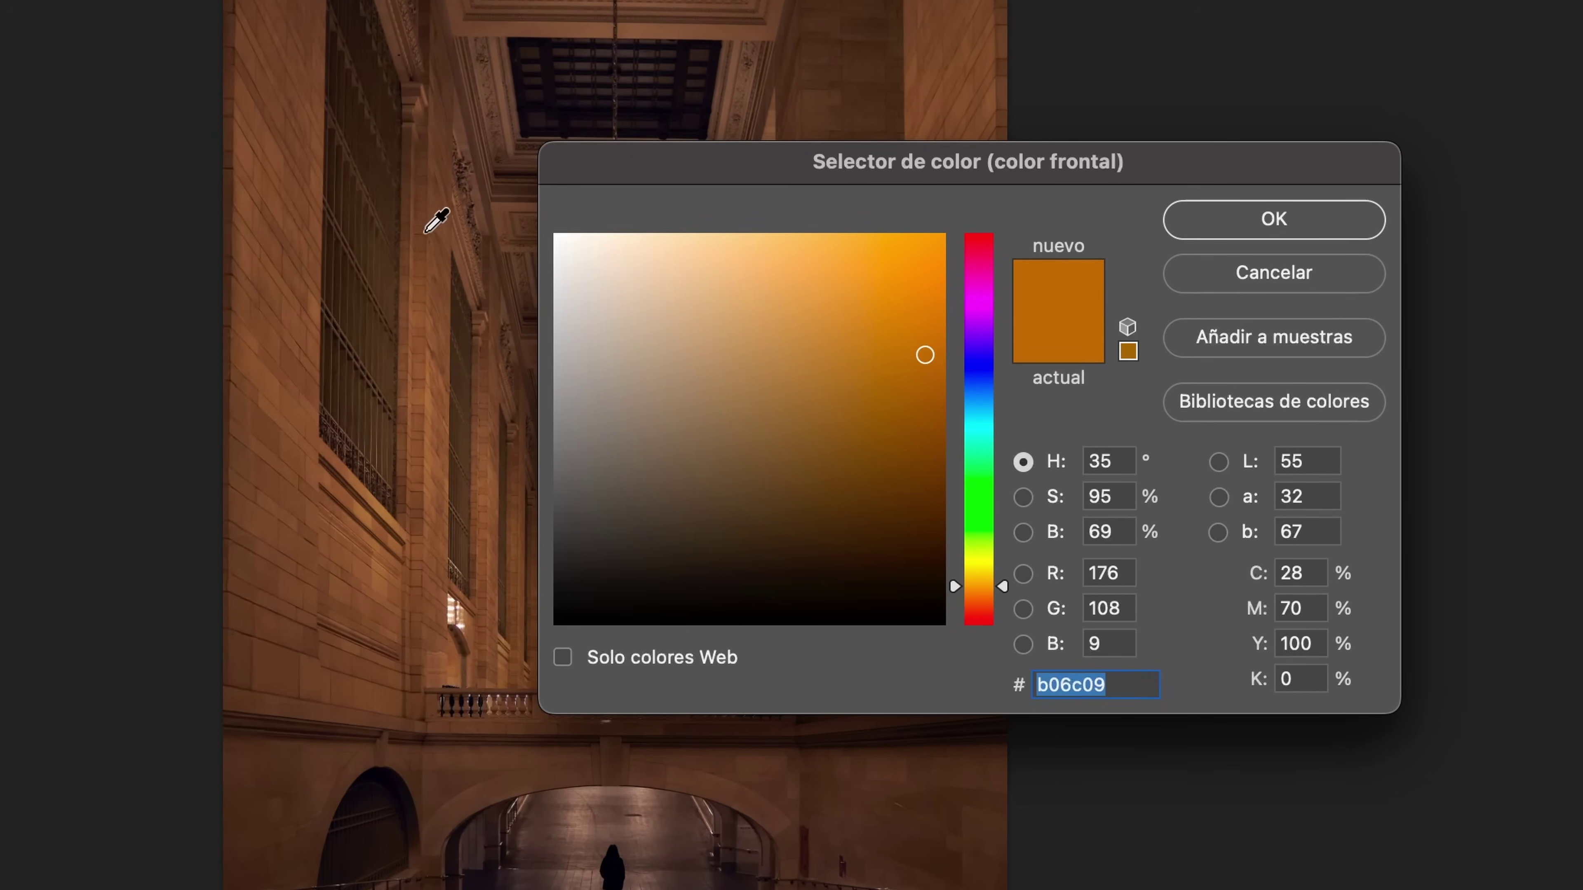
{"action": "left_click", "coordinate": [423, 269]}
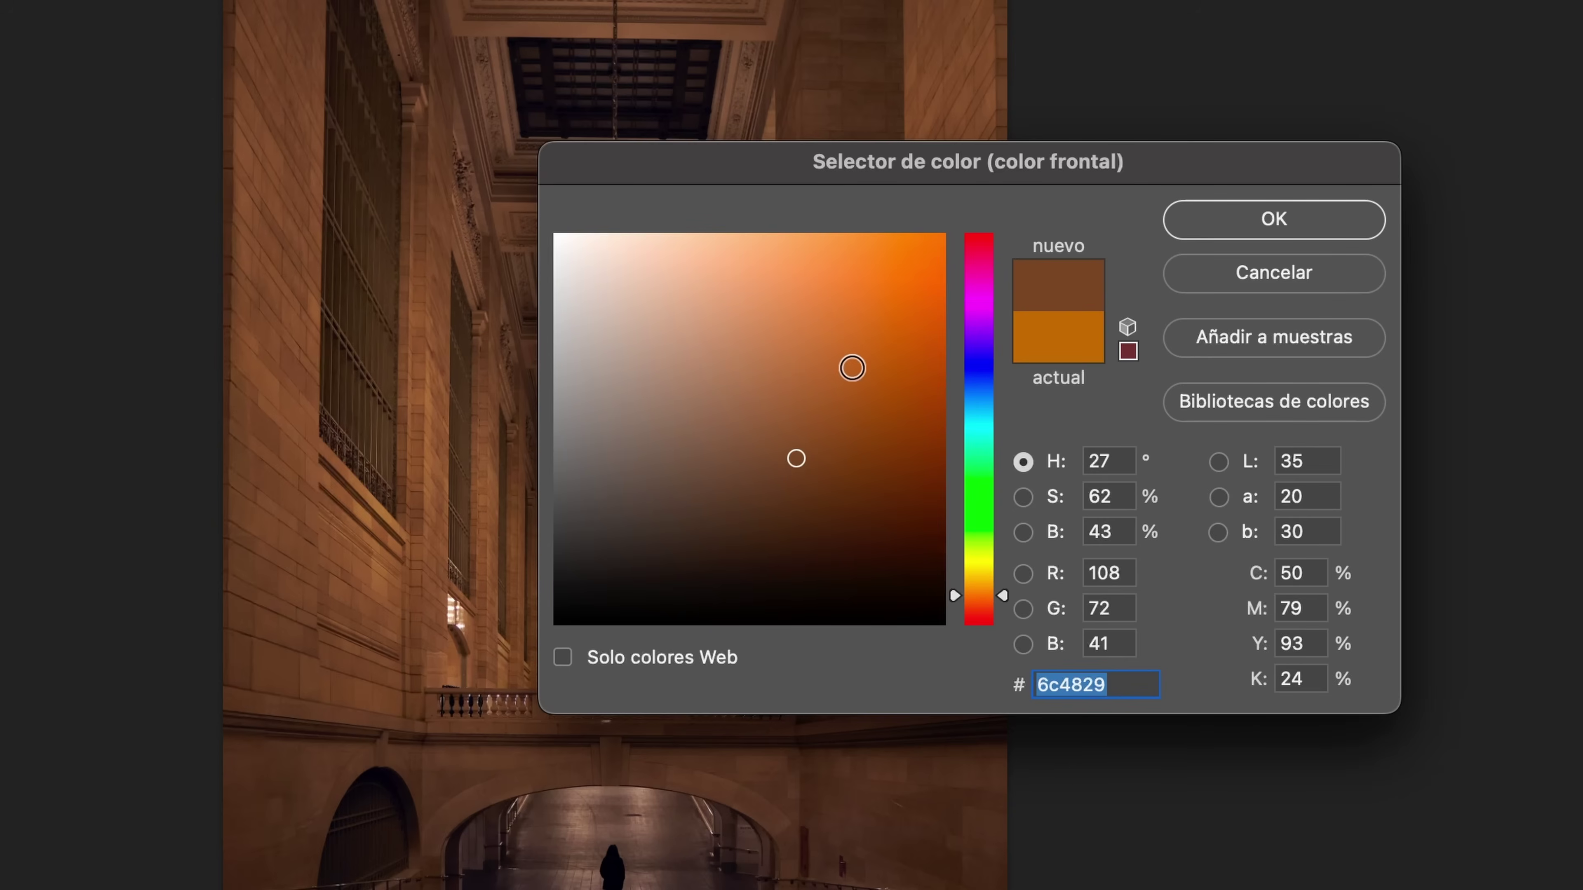
{"action": "mouse_move", "coordinate": [645, 267]}
{"action": "left_mouse_down"}
{"action": "mouse_move", "coordinate": [597, 223]}
{"action": "mouse_move", "coordinate": [938, 229]}
{"action": "mouse_move", "coordinate": [653, 219]}
{"action": "mouse_move", "coordinate": [660, 195]}
{"action": "left_mouse_up"}
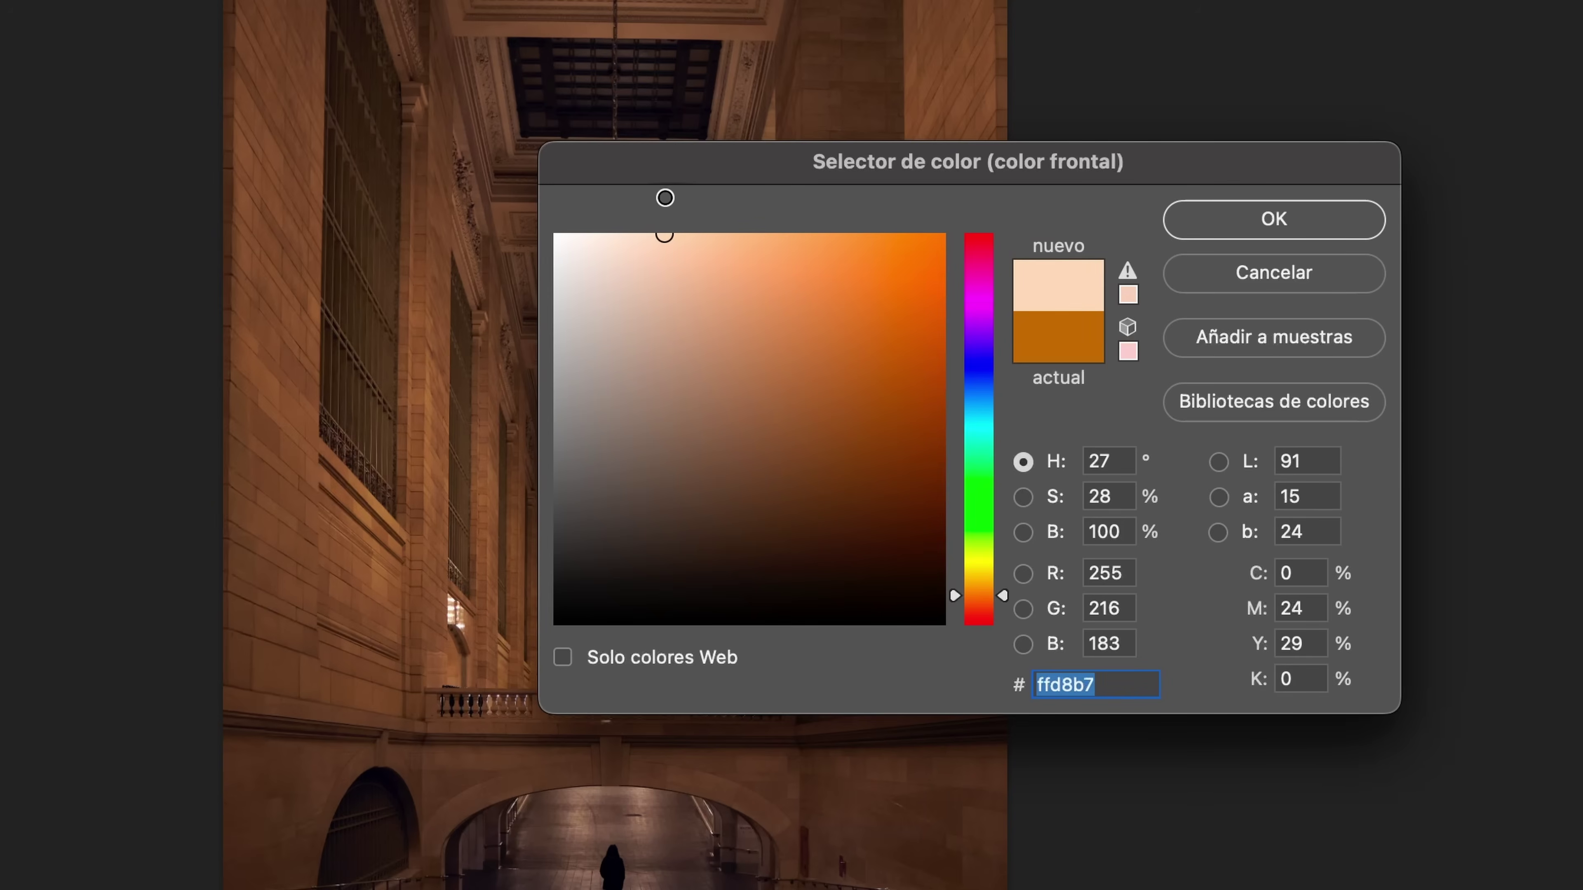
{"action": "left_click", "coordinate": [1329, 223]}
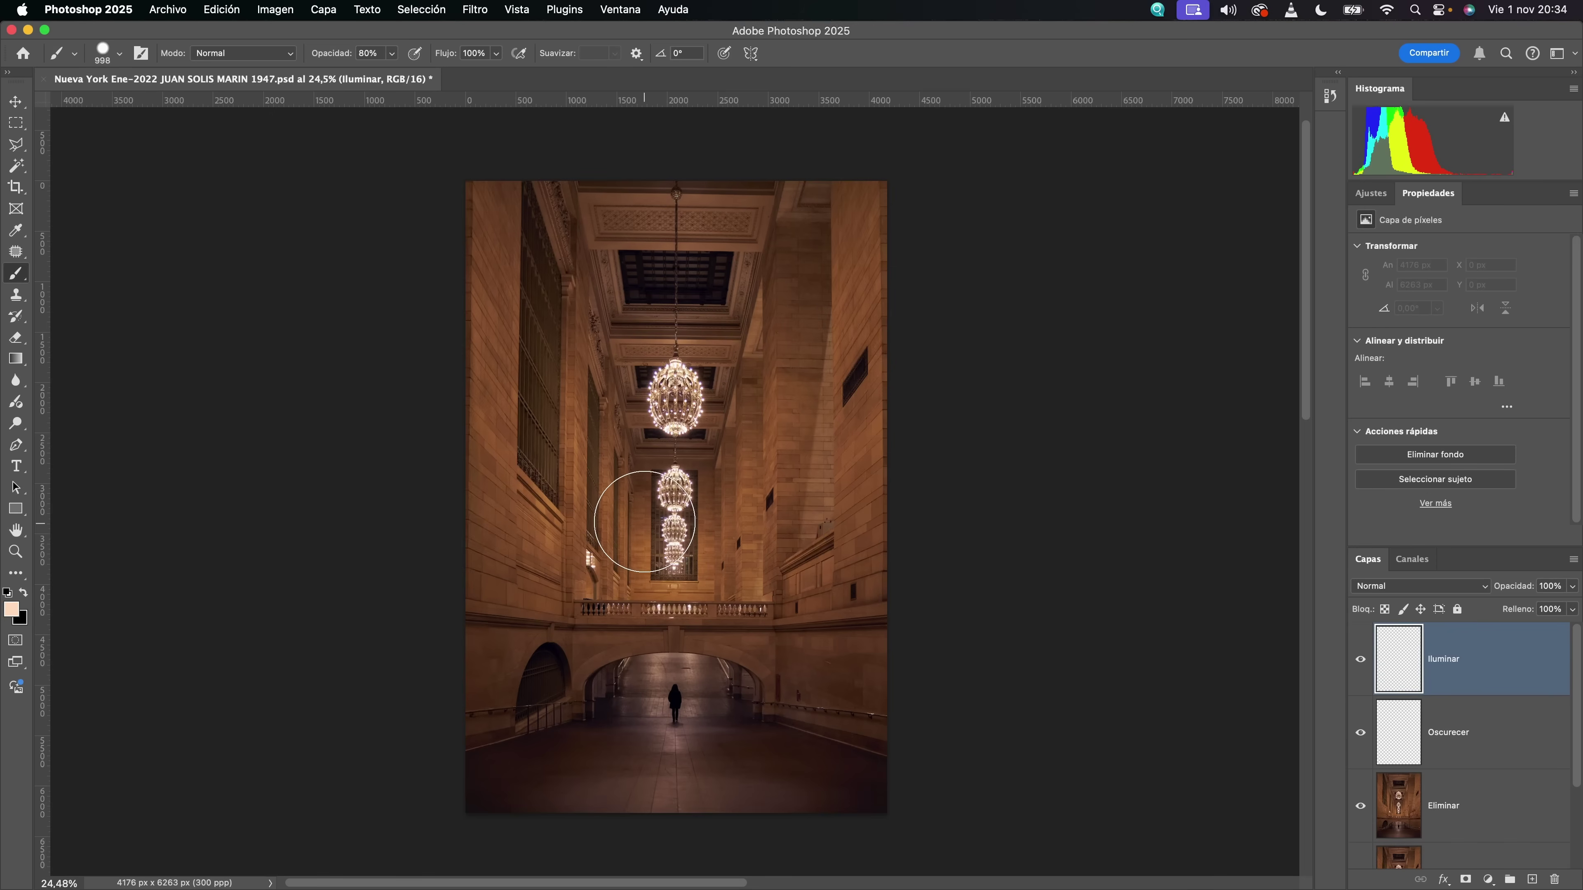
- Try hard-edged peach brush strokes at 80% opacity across the chandeliers on Iluminar and undo them
{"action": "left_click_drag", "start_coordinate": [632, 555], "coordinate": [785, 268]}
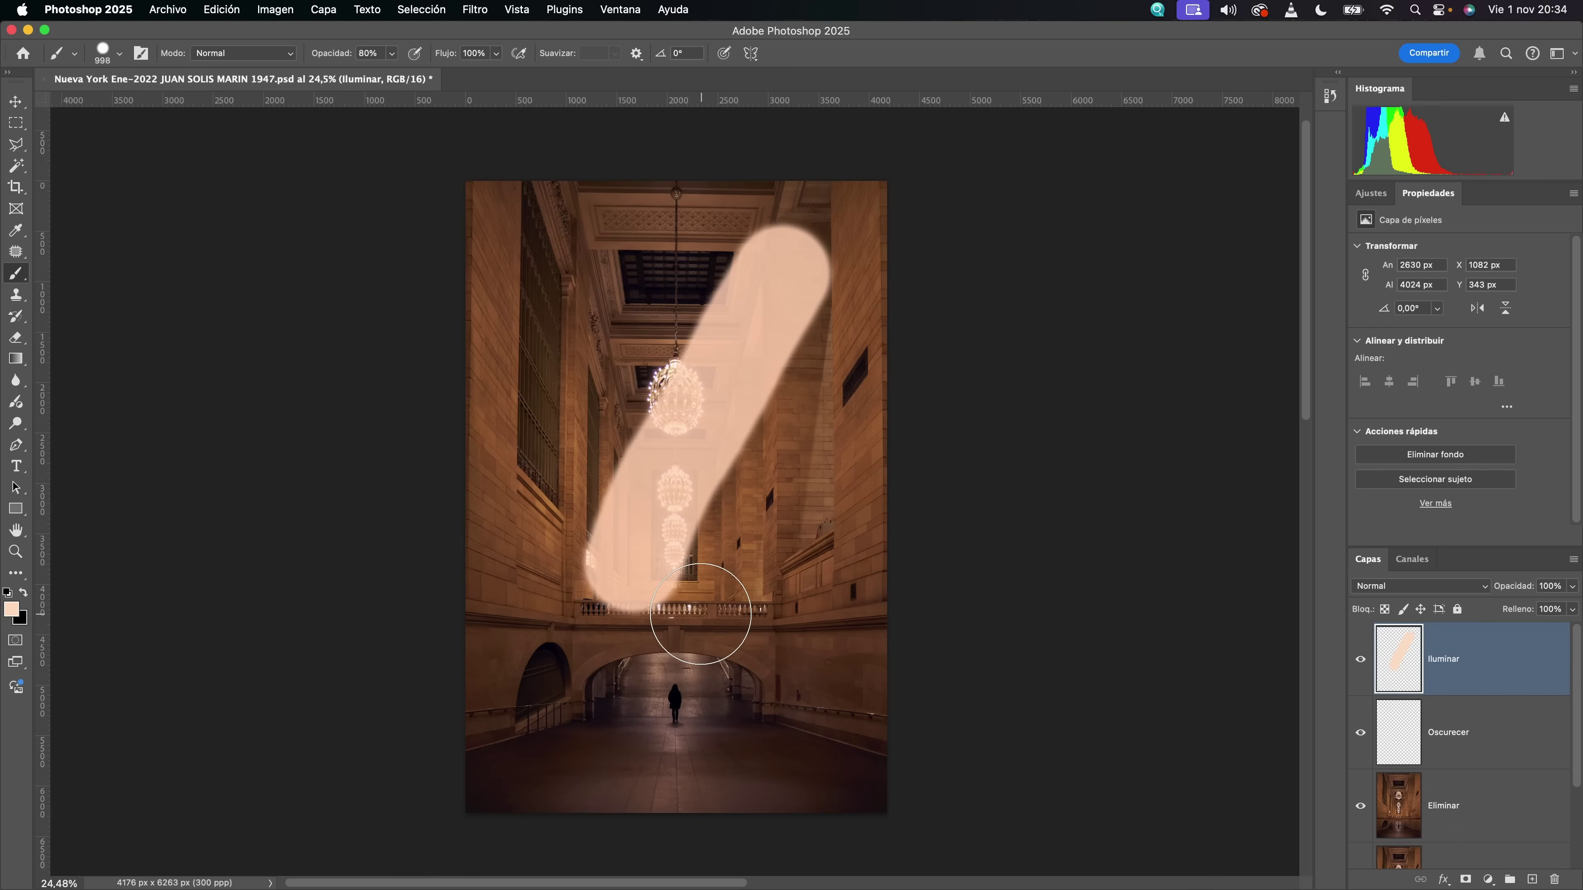
{"action": "left_click_drag", "start_coordinate": [681, 609], "coordinate": [723, 609]}
{"action": "key", "text": "super+z"}
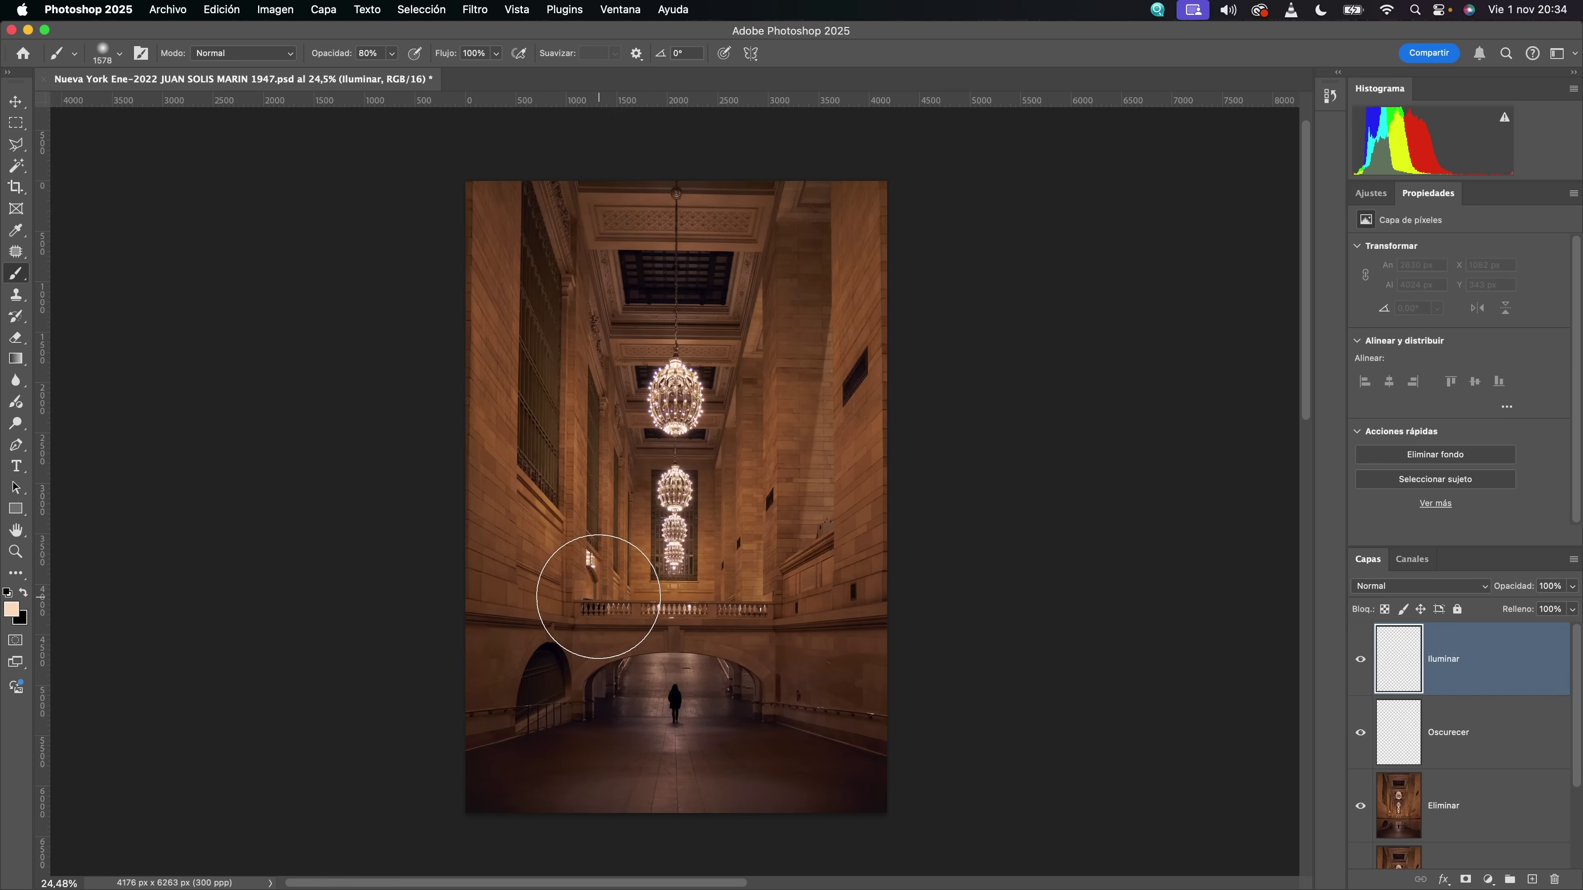
- Try a soft 1578 px brush stroke at 80% opacity over the chandeliers and the wall beside them, and undo it
{"action": "left_click_drag", "start_coordinate": [601, 576], "coordinate": [677, 398]}
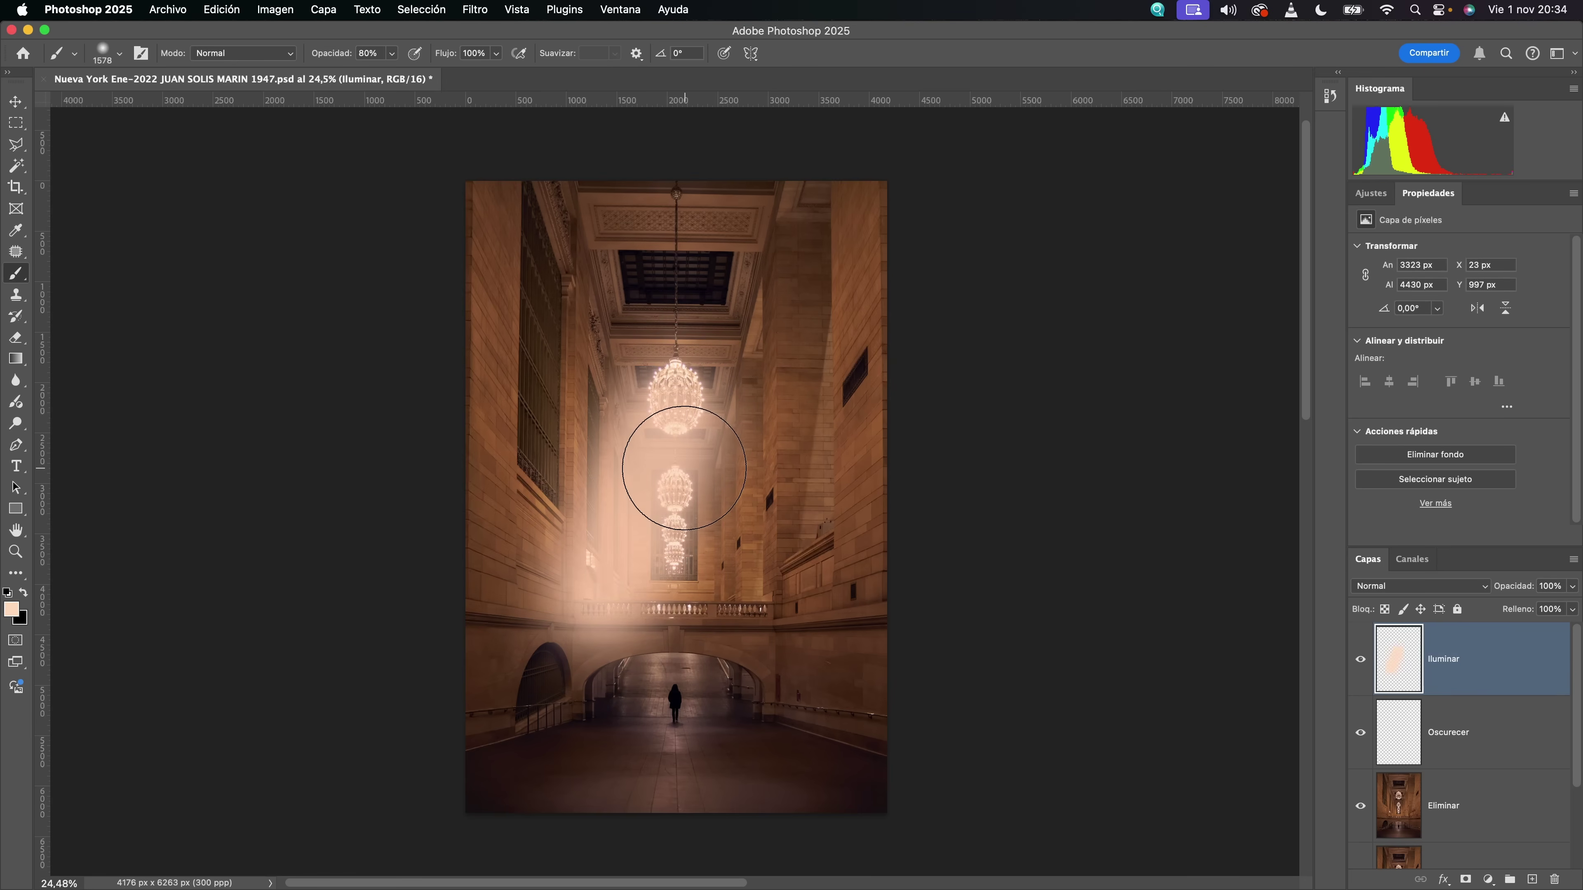
{"action": "key", "text": "super+z"}
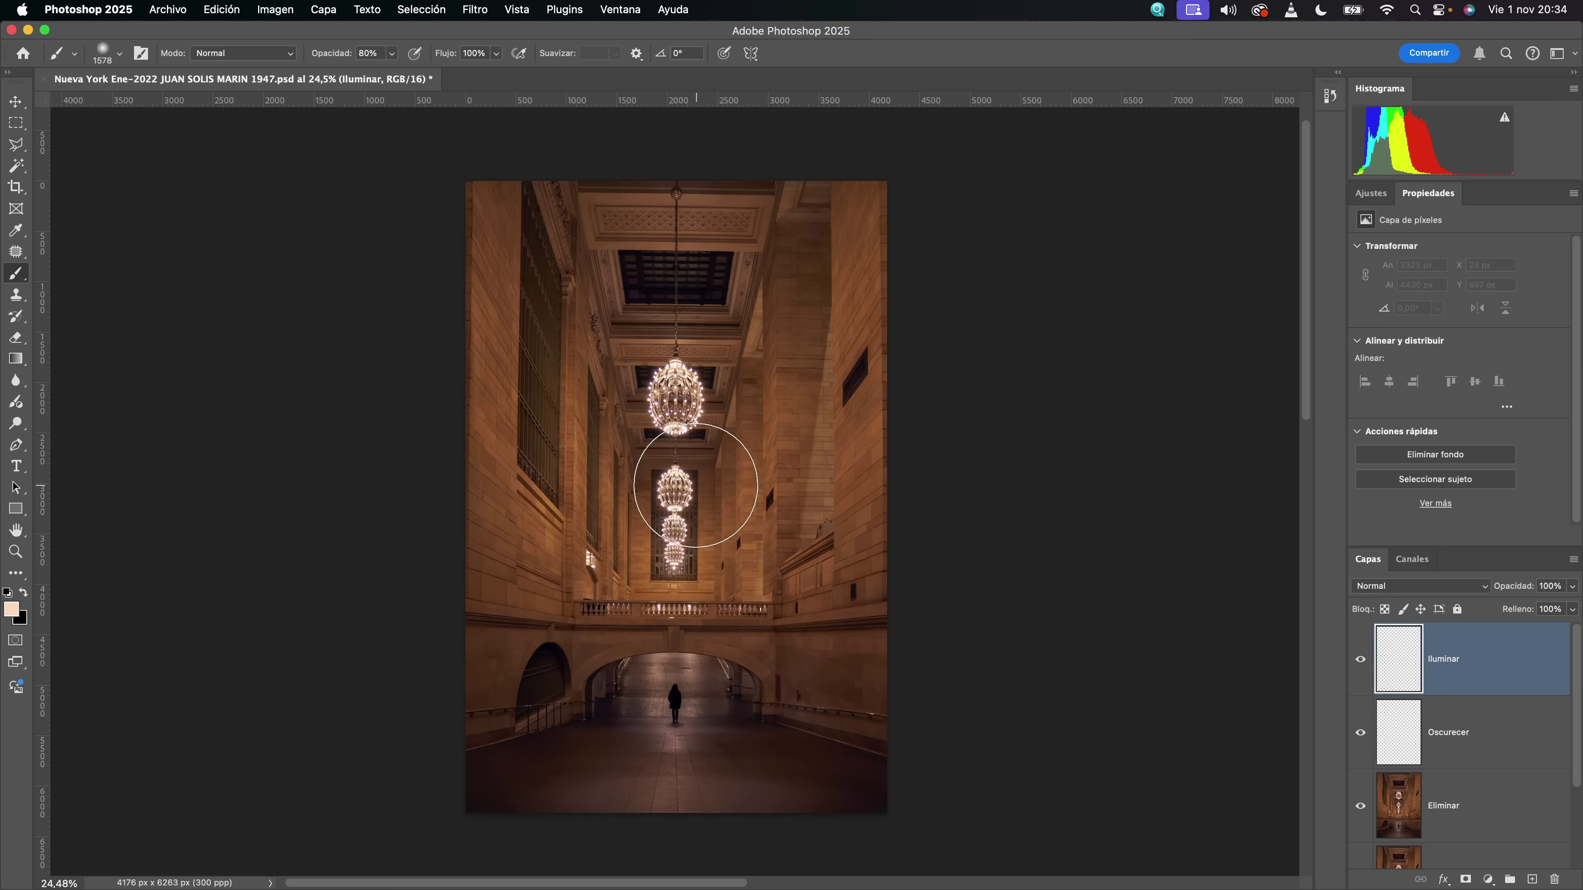
{"action": "key", "text": "super+z"}
{"action": "key", "text": "super+z"}
- Paint soft light over the middle of the hall on Iluminar at 20% brush opacity and set the layer's blend mode to Superponer
{"action": "key", "text": "2"}
{"action": "left_click_drag", "start_coordinate": [756, 567], "coordinate": [565, 555]}
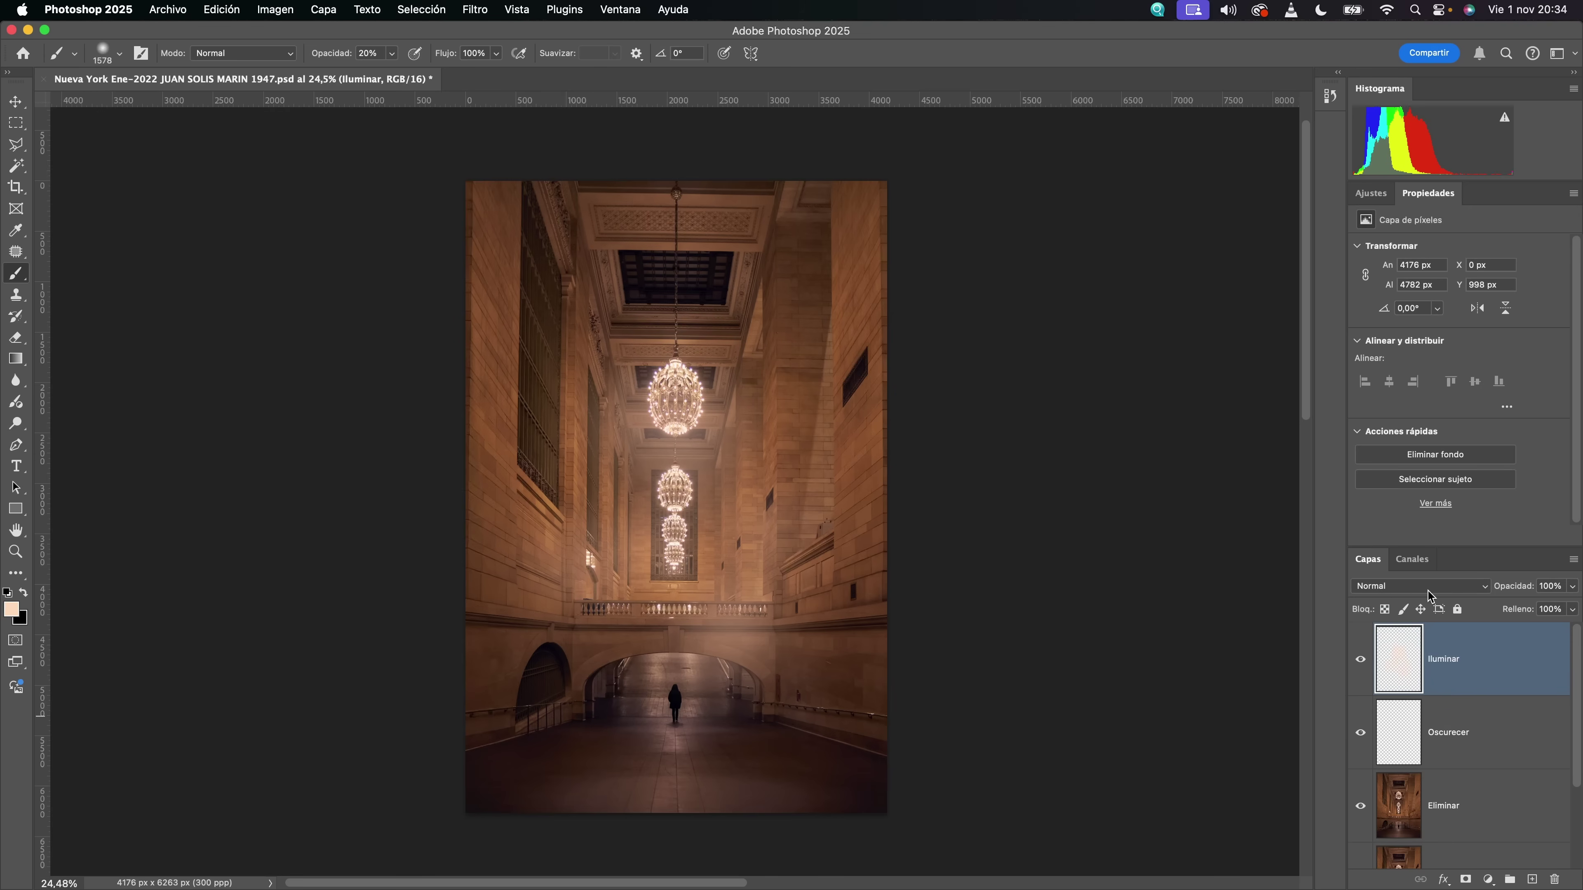
{"action": "left_click", "coordinate": [1446, 586]}
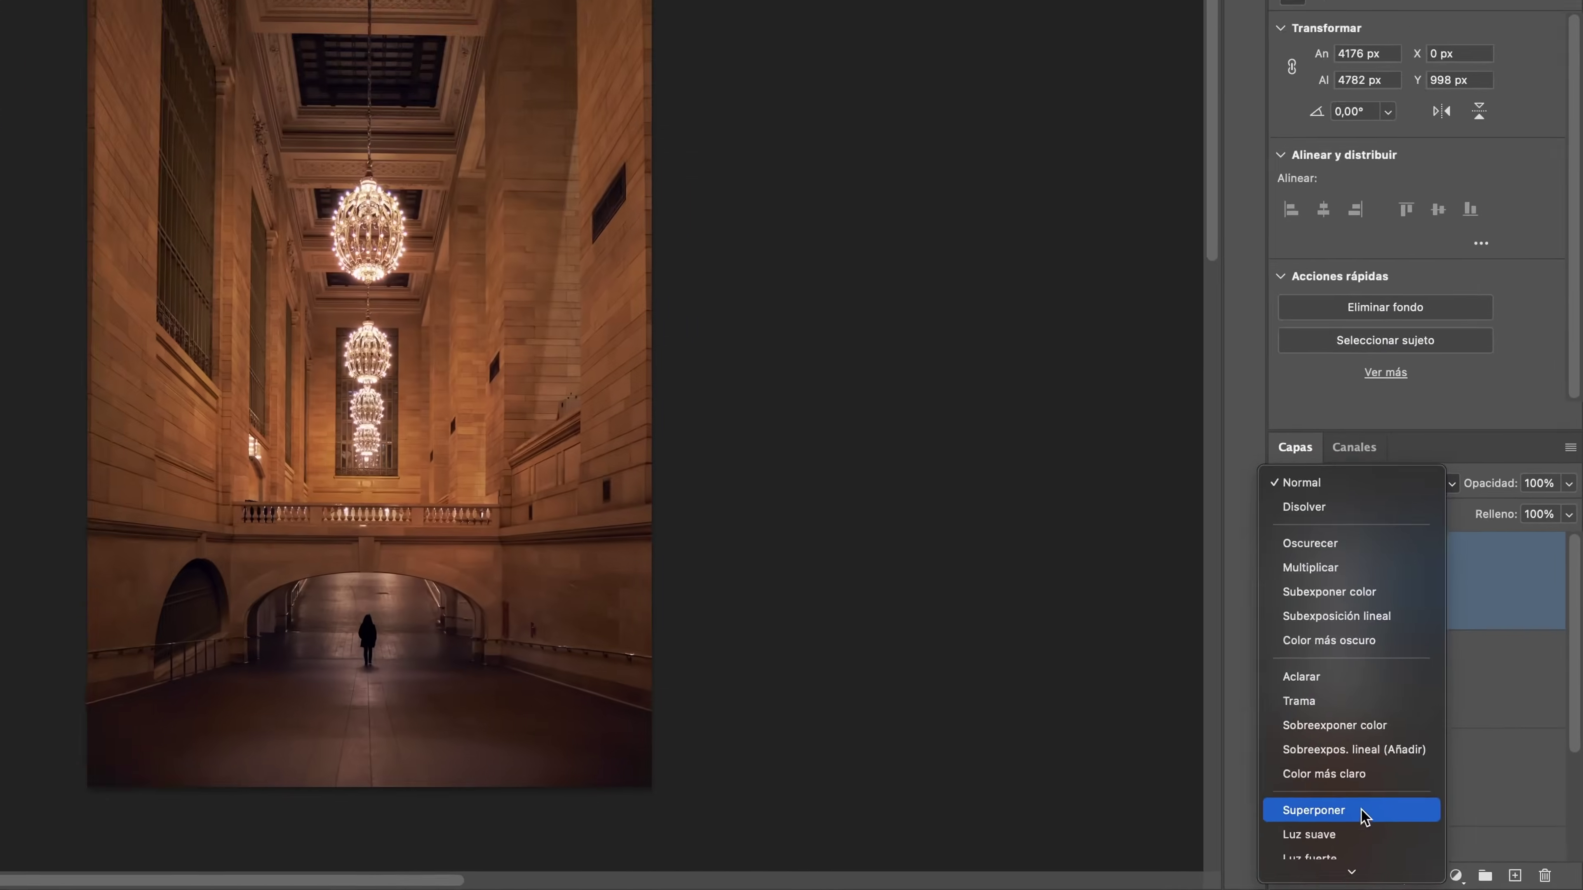
{"action": "left_click", "coordinate": [1134, 730]}
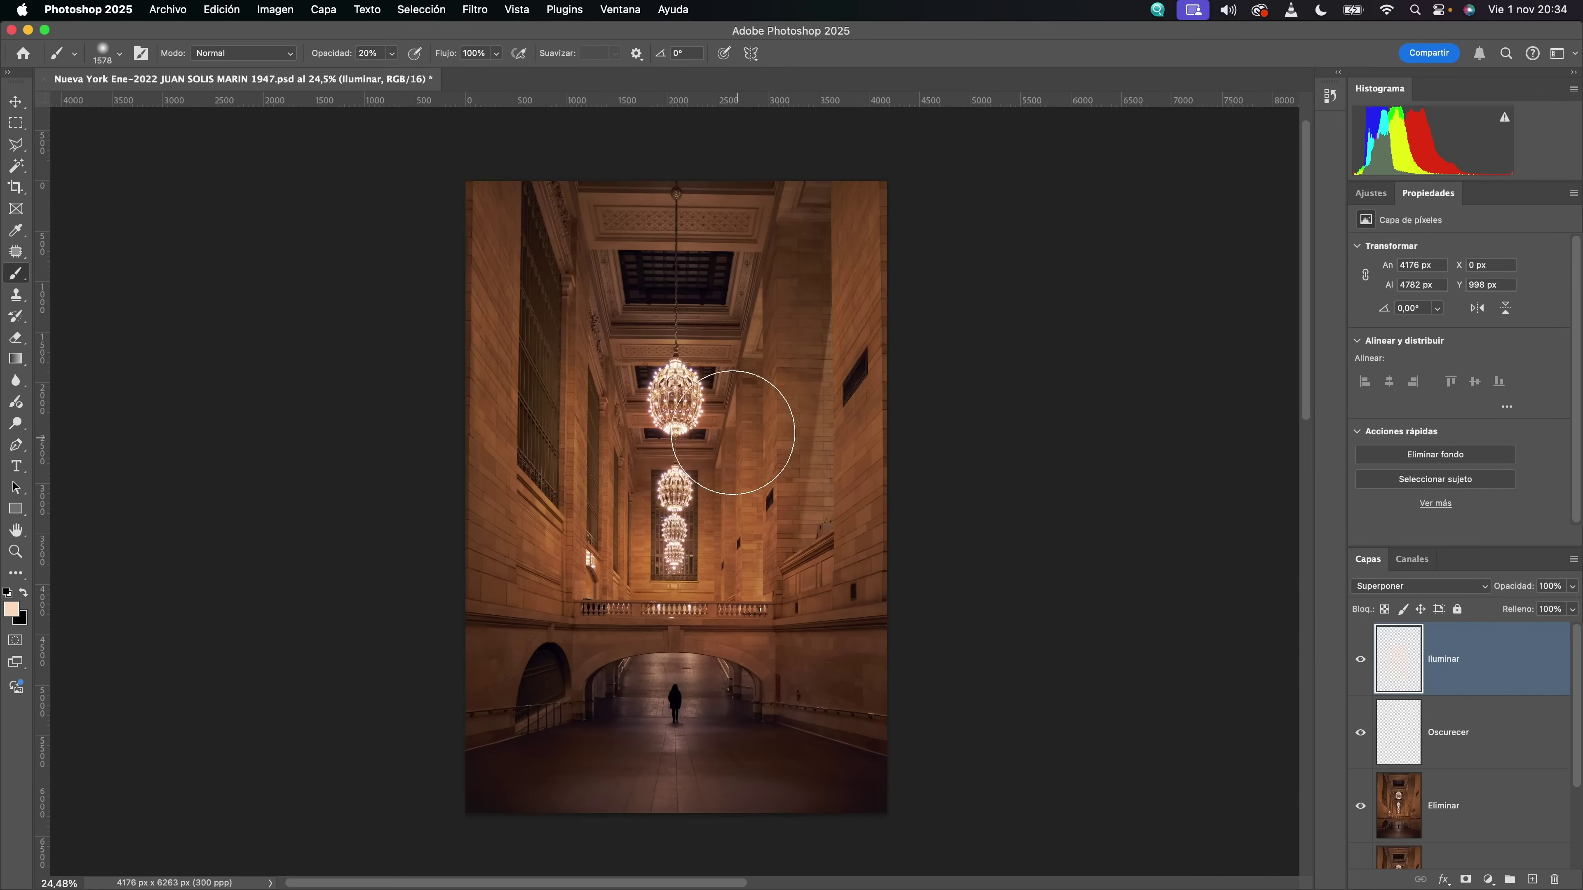
- Toggle the visibility of the Iluminar layer repeatedly to compare the photo with and without the painted light
{"action": "left_click", "coordinate": [1359, 658]}
{"action": "left_click", "coordinate": [1360, 660]}
{"action": "left_click", "coordinate": [1361, 660]}
{"action": "left_click", "coordinate": [1361, 661]}
{"action": "left_click", "coordinate": [1361, 661]}
{"action": "left_click", "coordinate": [1361, 660]}
{"action": "left_click", "coordinate": [1361, 661]}
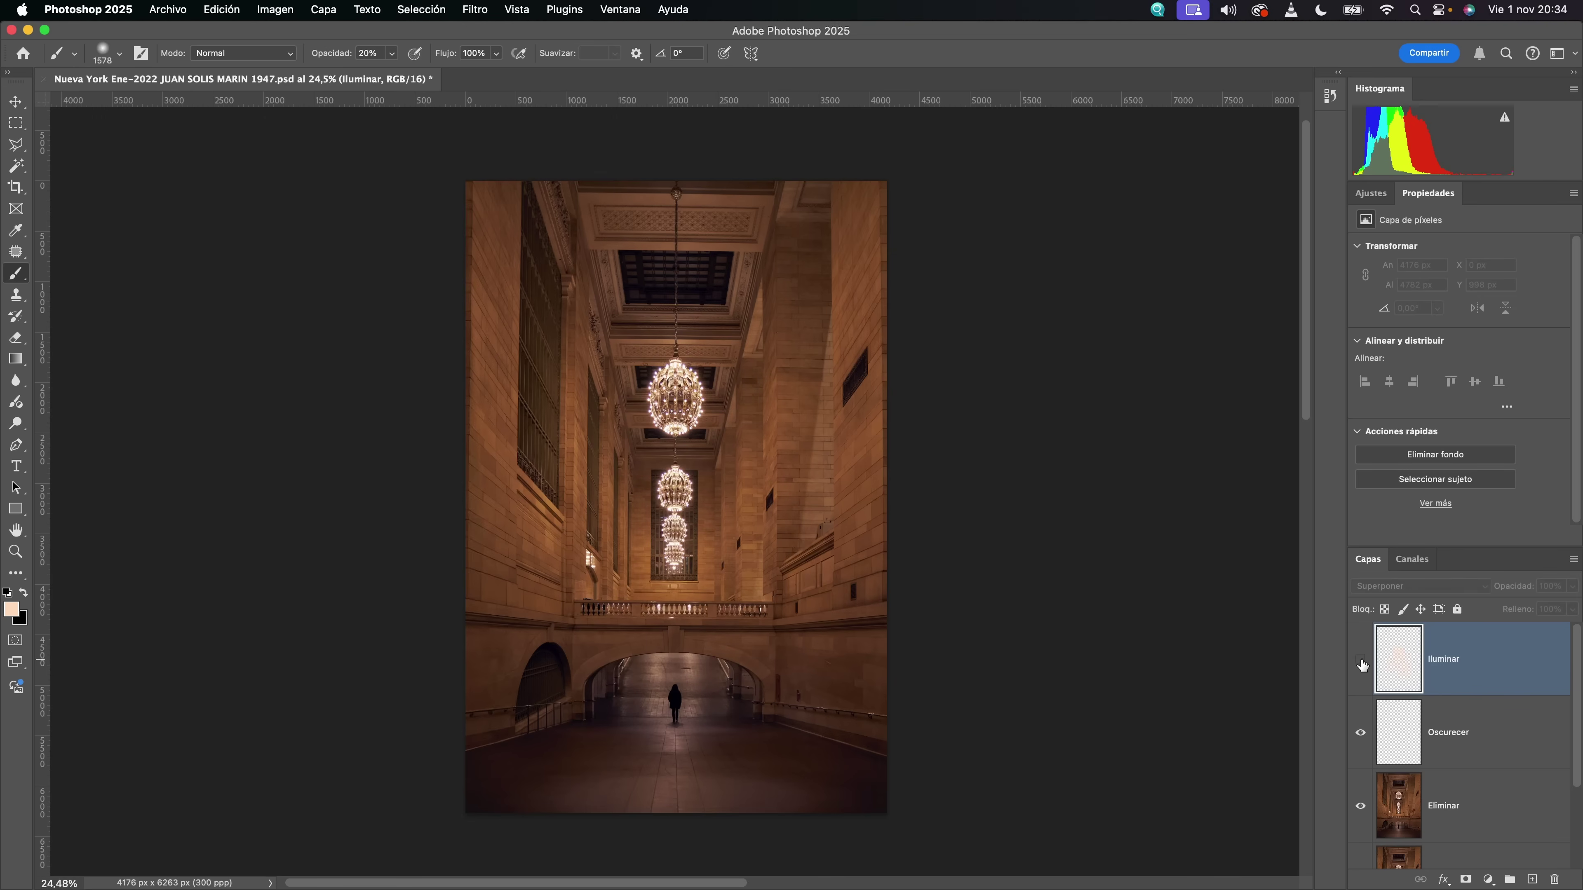
{"action": "left_click", "coordinate": [1361, 660]}
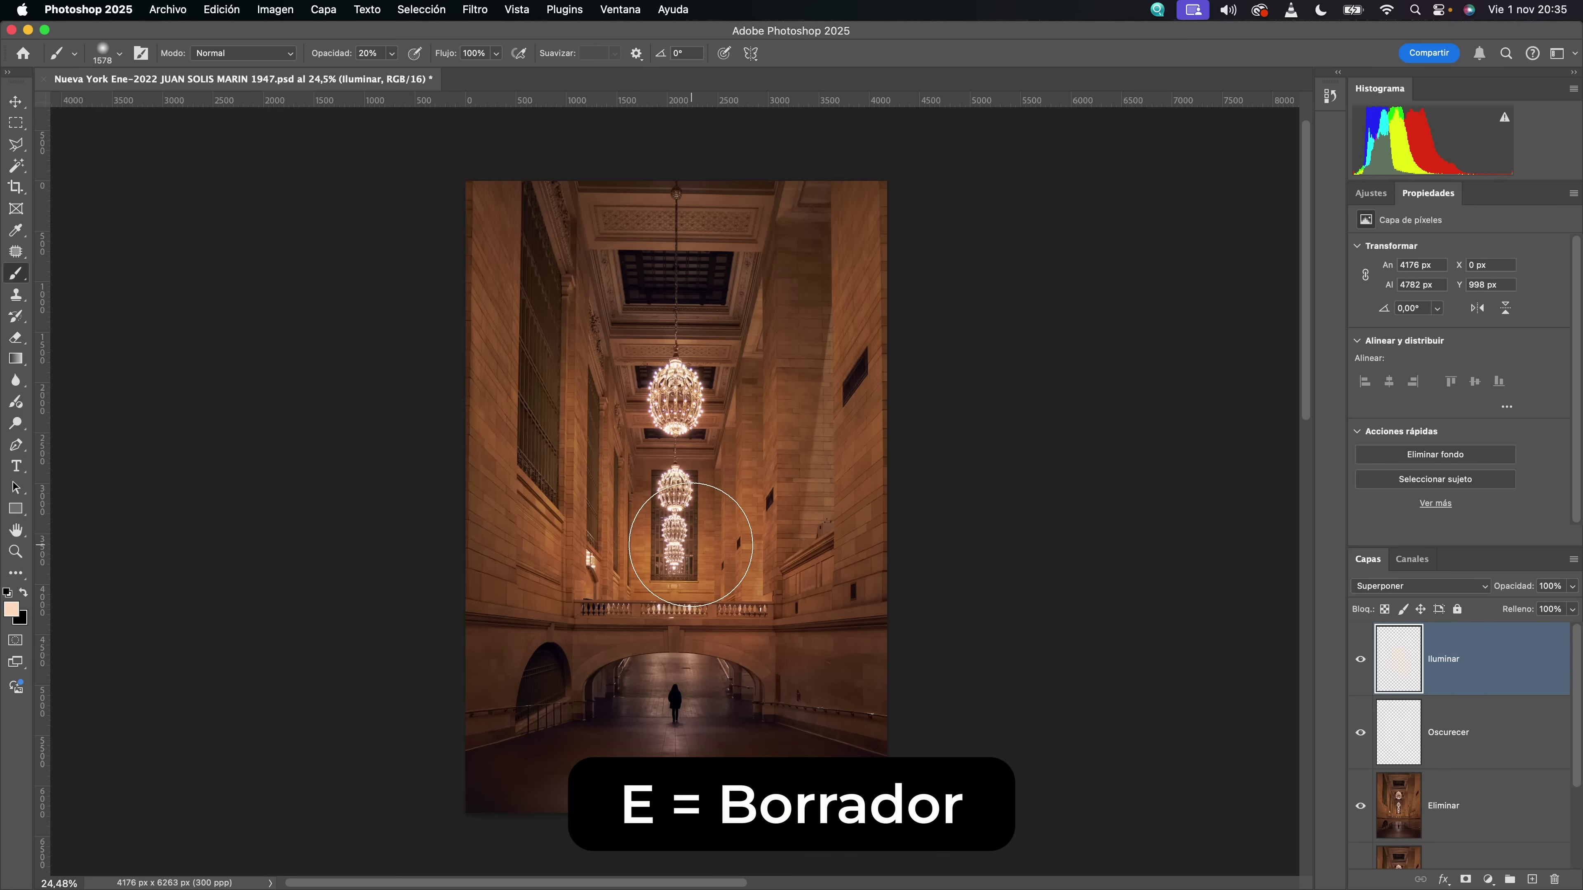
- Erase the painted light from the Iluminar layer using the Eraser tool at 100% opacity and a 2540 px size
{"action": "key", "text": "e"}
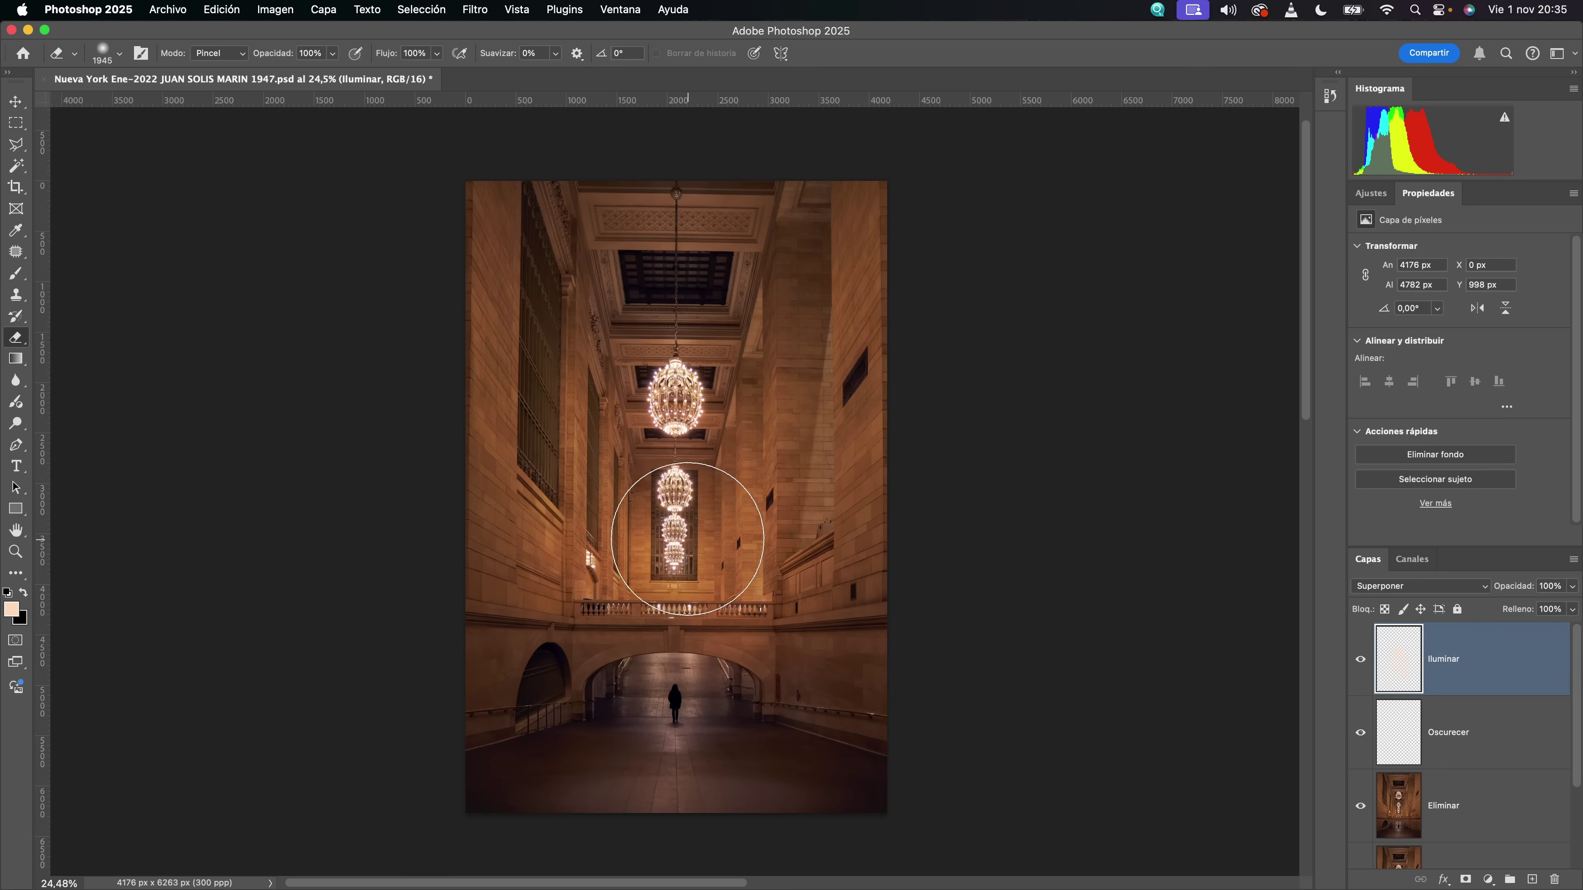
{"action": "mouse_move", "coordinate": [676, 541]}
{"action": "left_mouse_down"}
{"action": "mouse_move", "coordinate": [760, 541]}
{"action": "mouse_move", "coordinate": [678, 420]}
{"action": "mouse_move", "coordinate": [825, 531]}
{"action": "mouse_move", "coordinate": [789, 540]}
{"action": "left_mouse_up"}
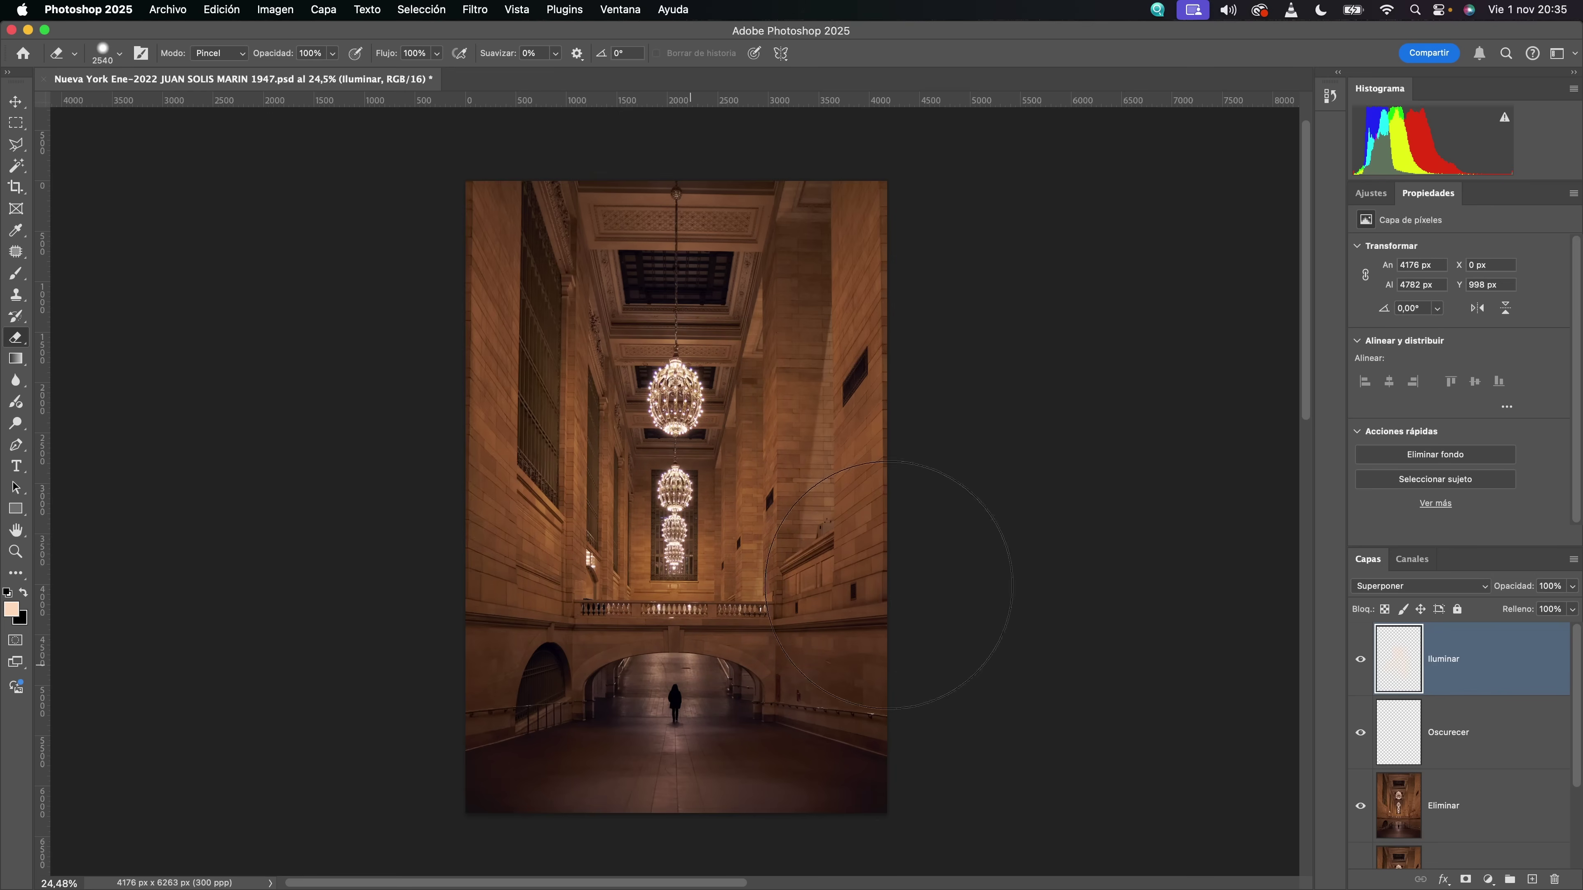
{"action": "mouse_move", "coordinate": [651, 561]}
{"action": "left_mouse_down"}
{"action": "mouse_move", "coordinate": [716, 587]}
{"action": "mouse_move", "coordinate": [626, 632]}
{"action": "left_mouse_up"}
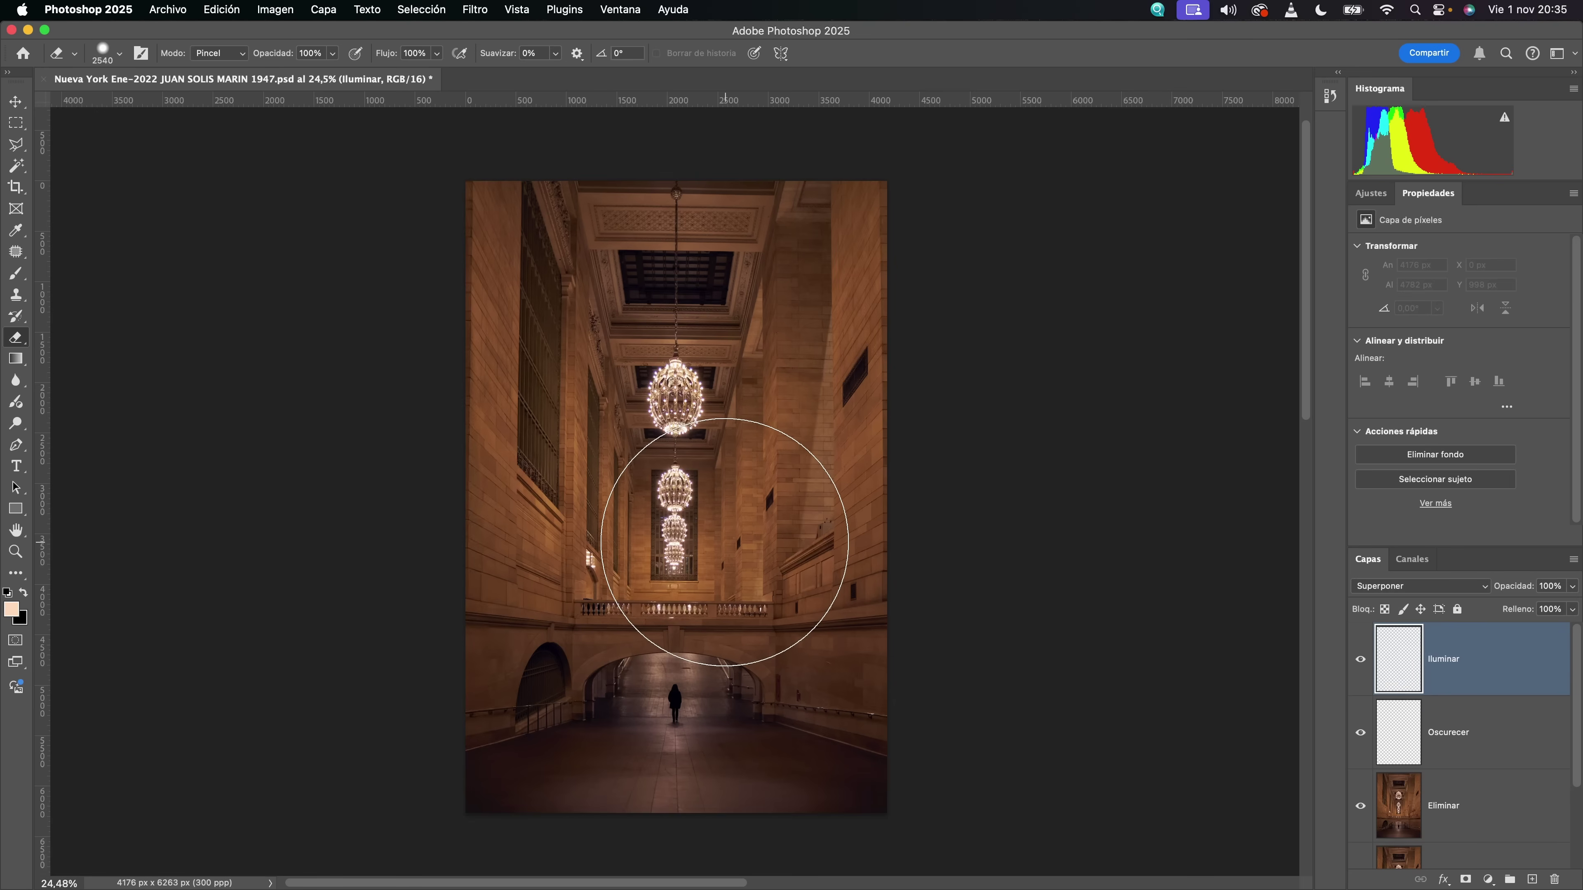
- Paint soft light from the arch up past the chandeliers on Iluminar with a 1578 px brush at 20% opacity, undoing the first stroke
{"action": "key", "text": "b"}
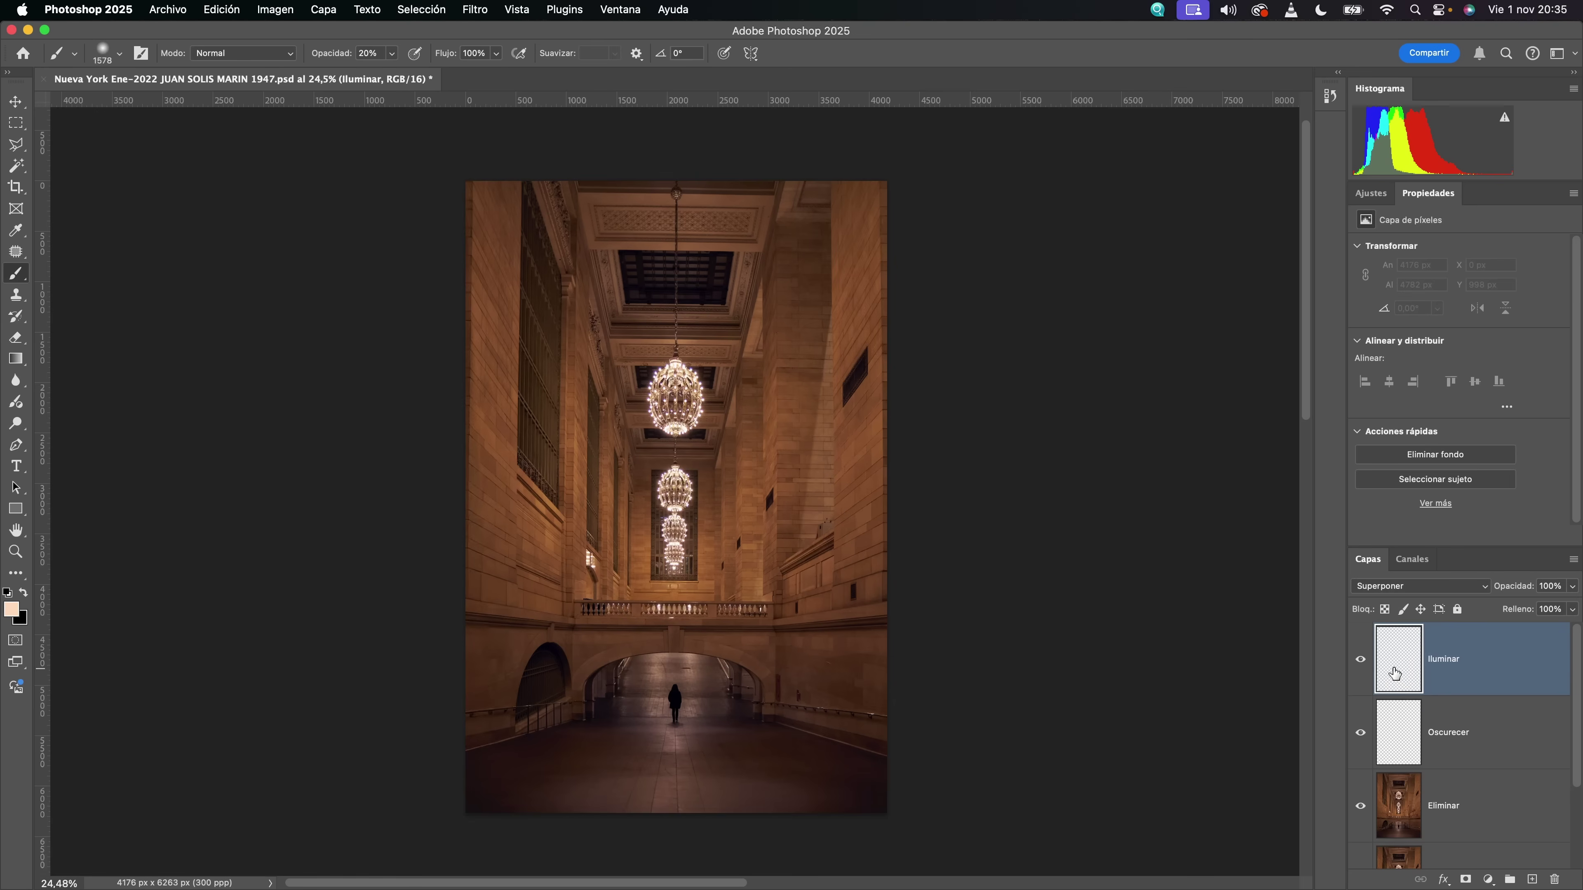
{"action": "left_click_drag", "start_coordinate": [628, 572], "coordinate": [745, 327]}
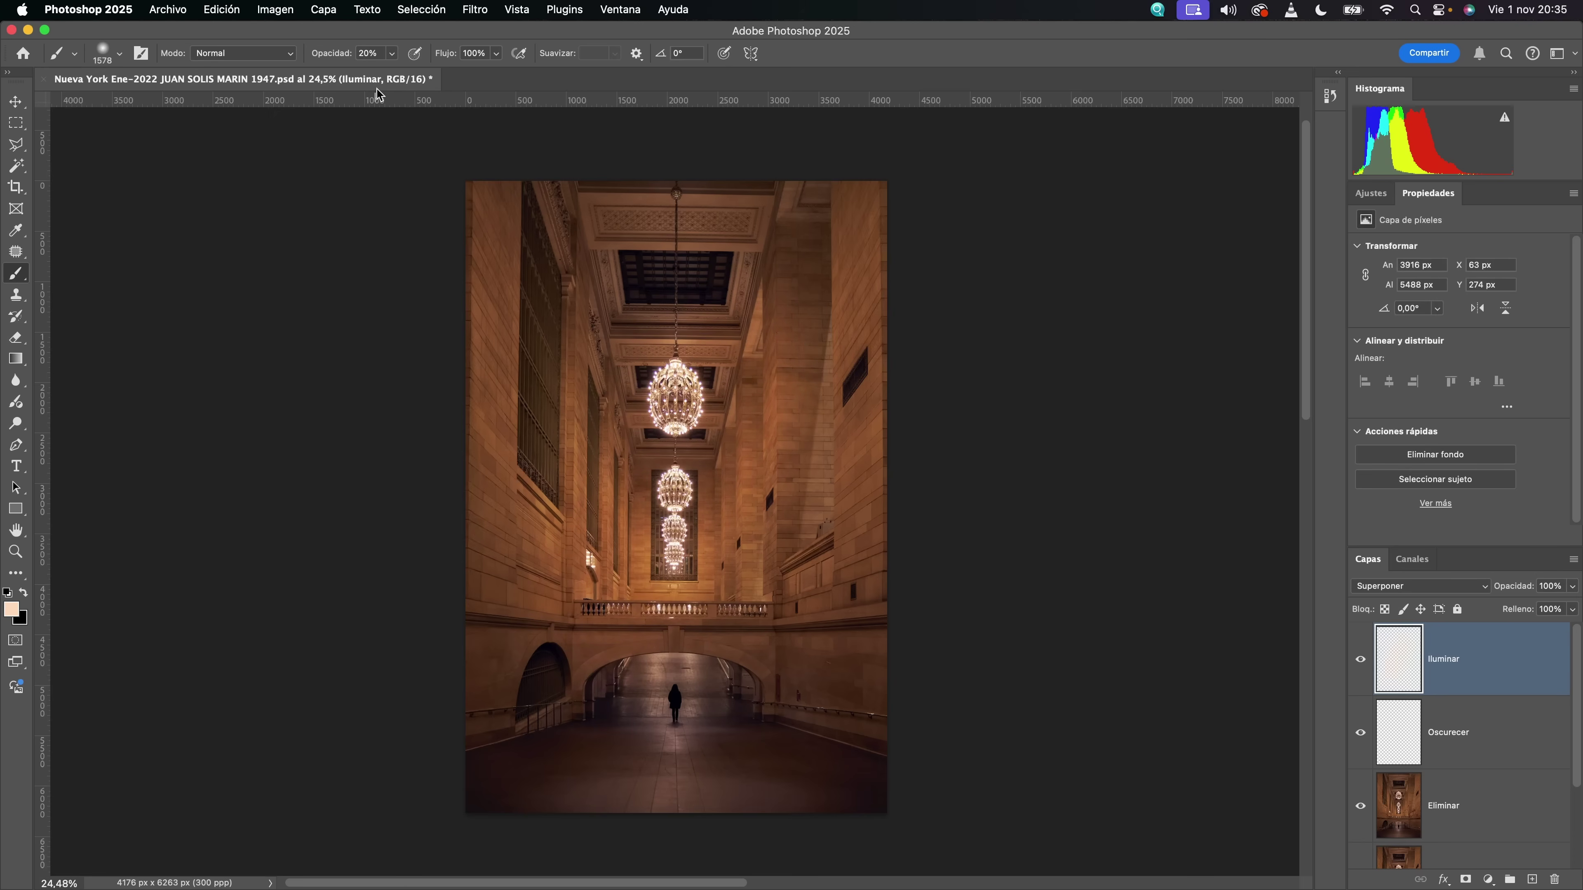
{"action": "key", "text": "super+z"}
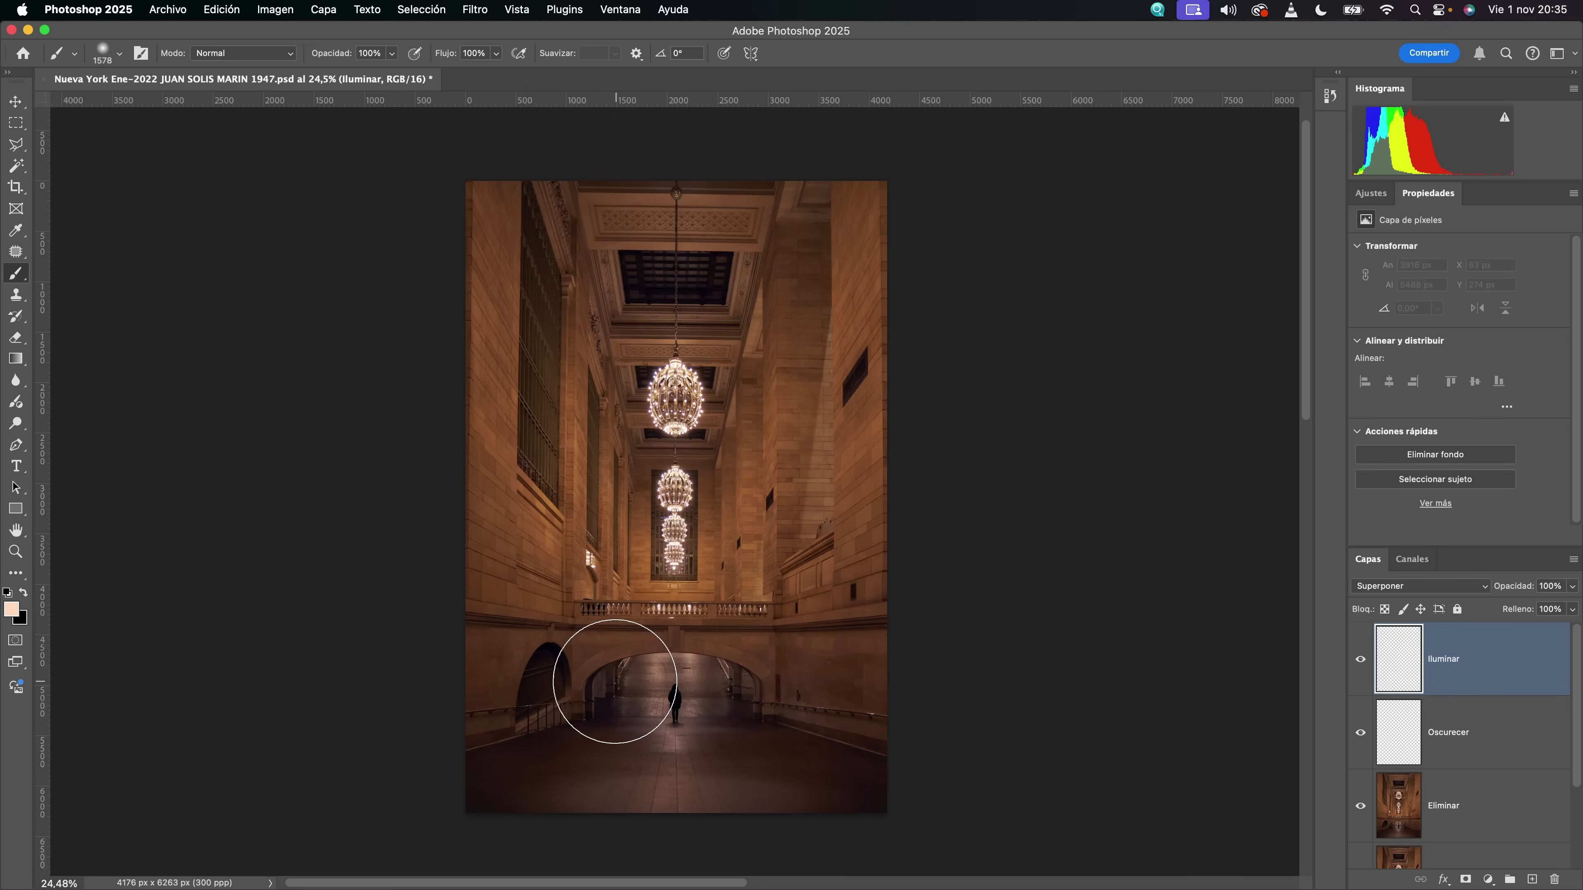
{"action": "mouse_move", "coordinate": [603, 666]}
{"action": "left_mouse_down"}
{"action": "mouse_move", "coordinate": [667, 477]}
{"action": "mouse_move", "coordinate": [750, 285]}
{"action": "left_mouse_up"}
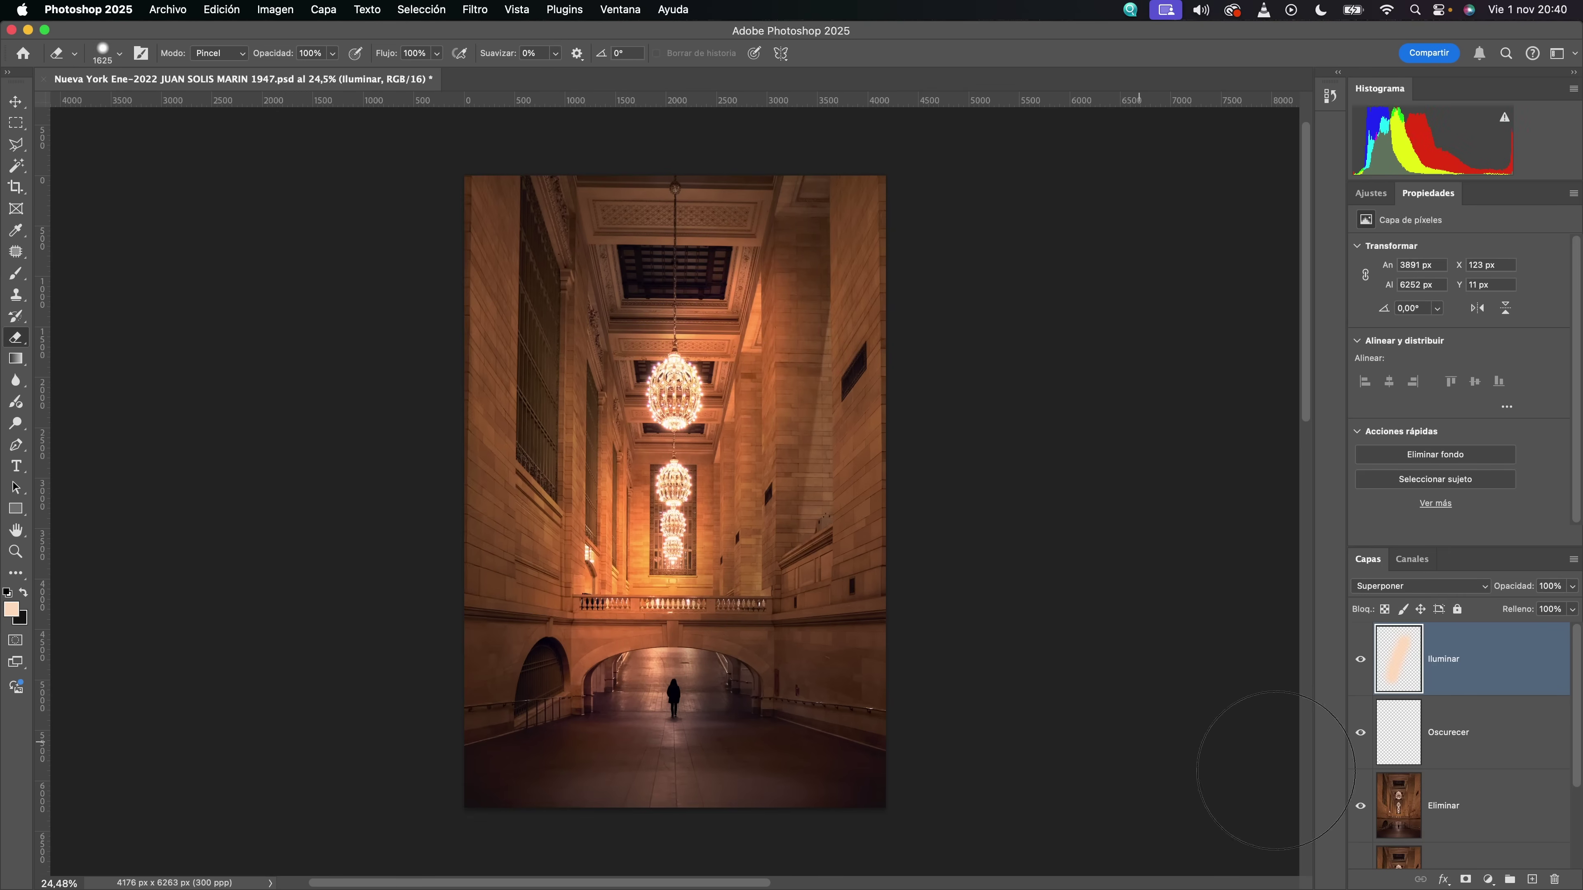
- Set the Oscurecer layer's blend mode to Superponer and make the dark colour the foreground colour
{"action": "left_click", "coordinate": [1398, 740]}
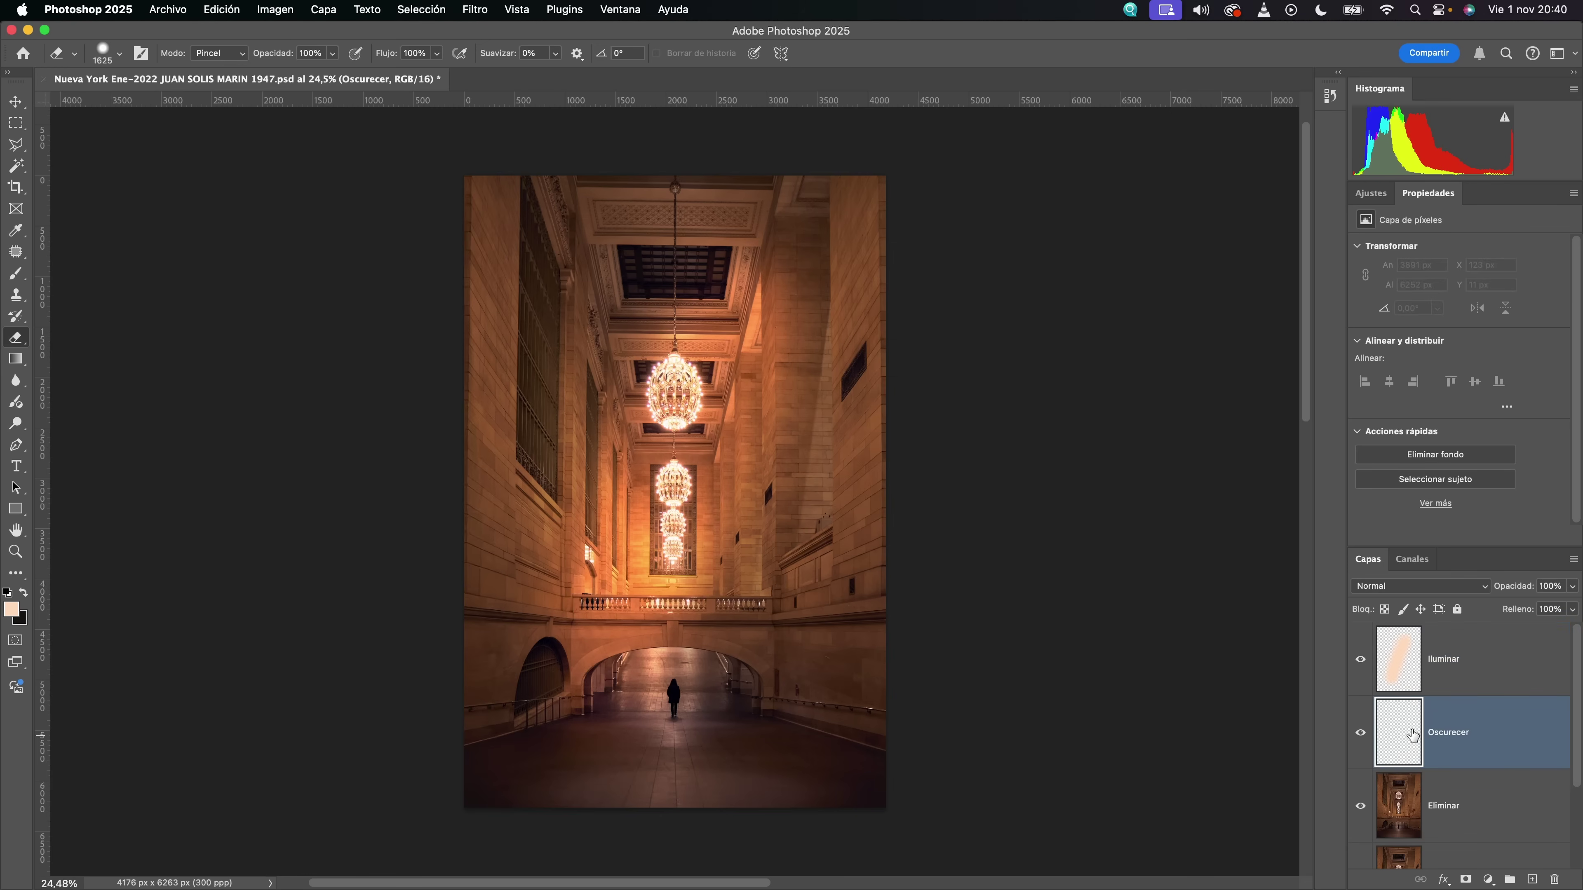
{"action": "left_click", "coordinate": [1383, 591]}
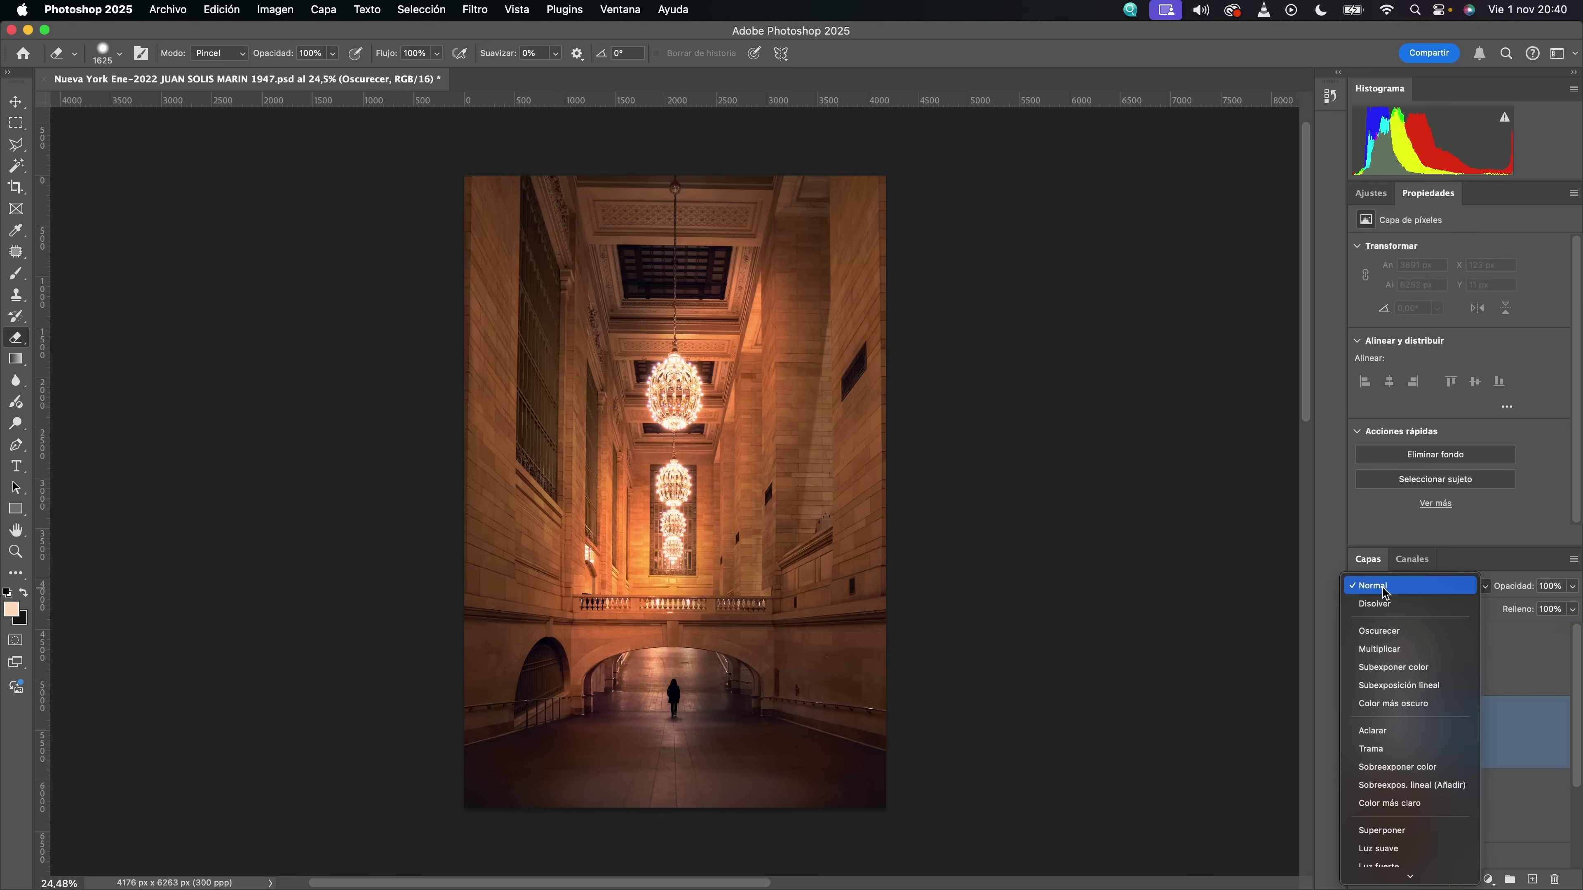
{"action": "left_click", "coordinate": [1391, 833]}
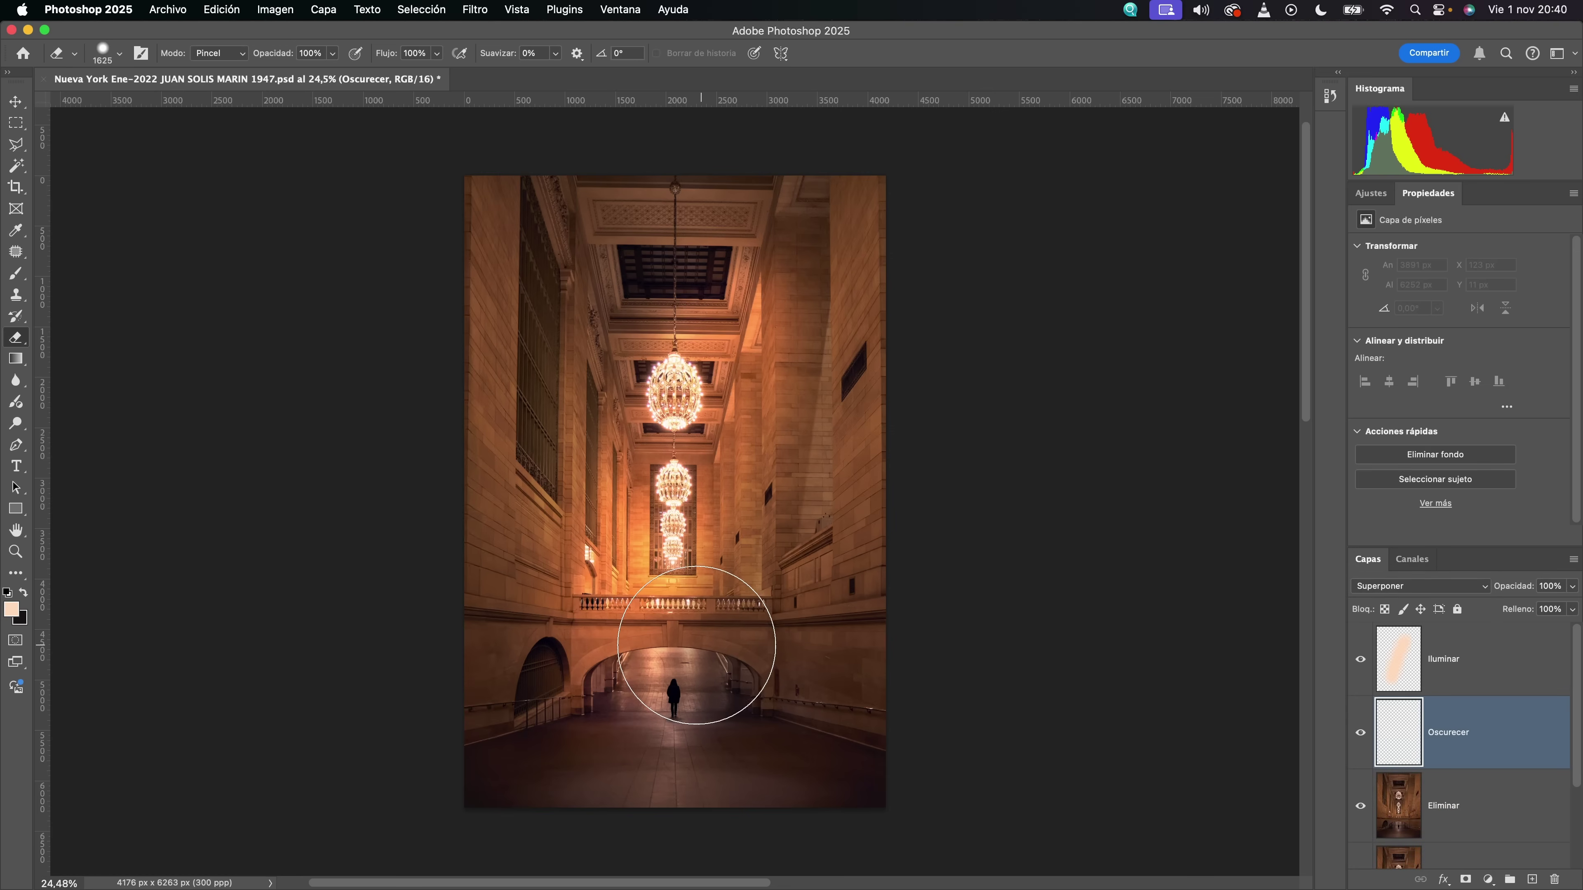
{"action": "key", "text": "x"}
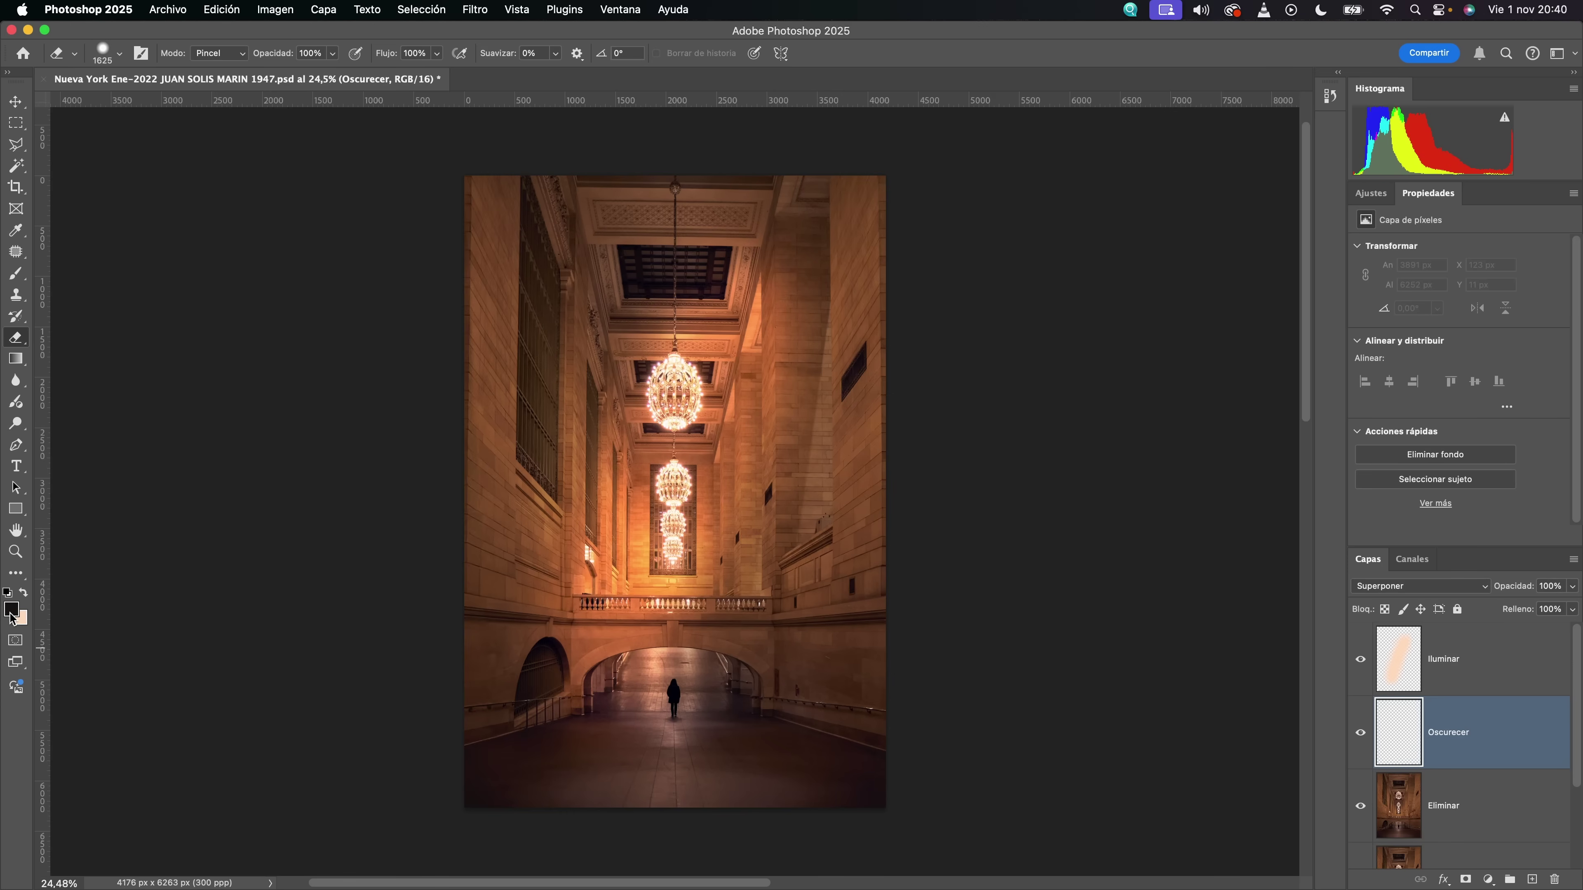
{"action": "left_click", "coordinate": [13, 610]}
{"action": "key", "text": "Return"}
- Try a shadow stroke on Oscurecer over the wall and floor beside the arch with a 1796 px brush at 30% opacity
{"action": "key", "text": "b"}
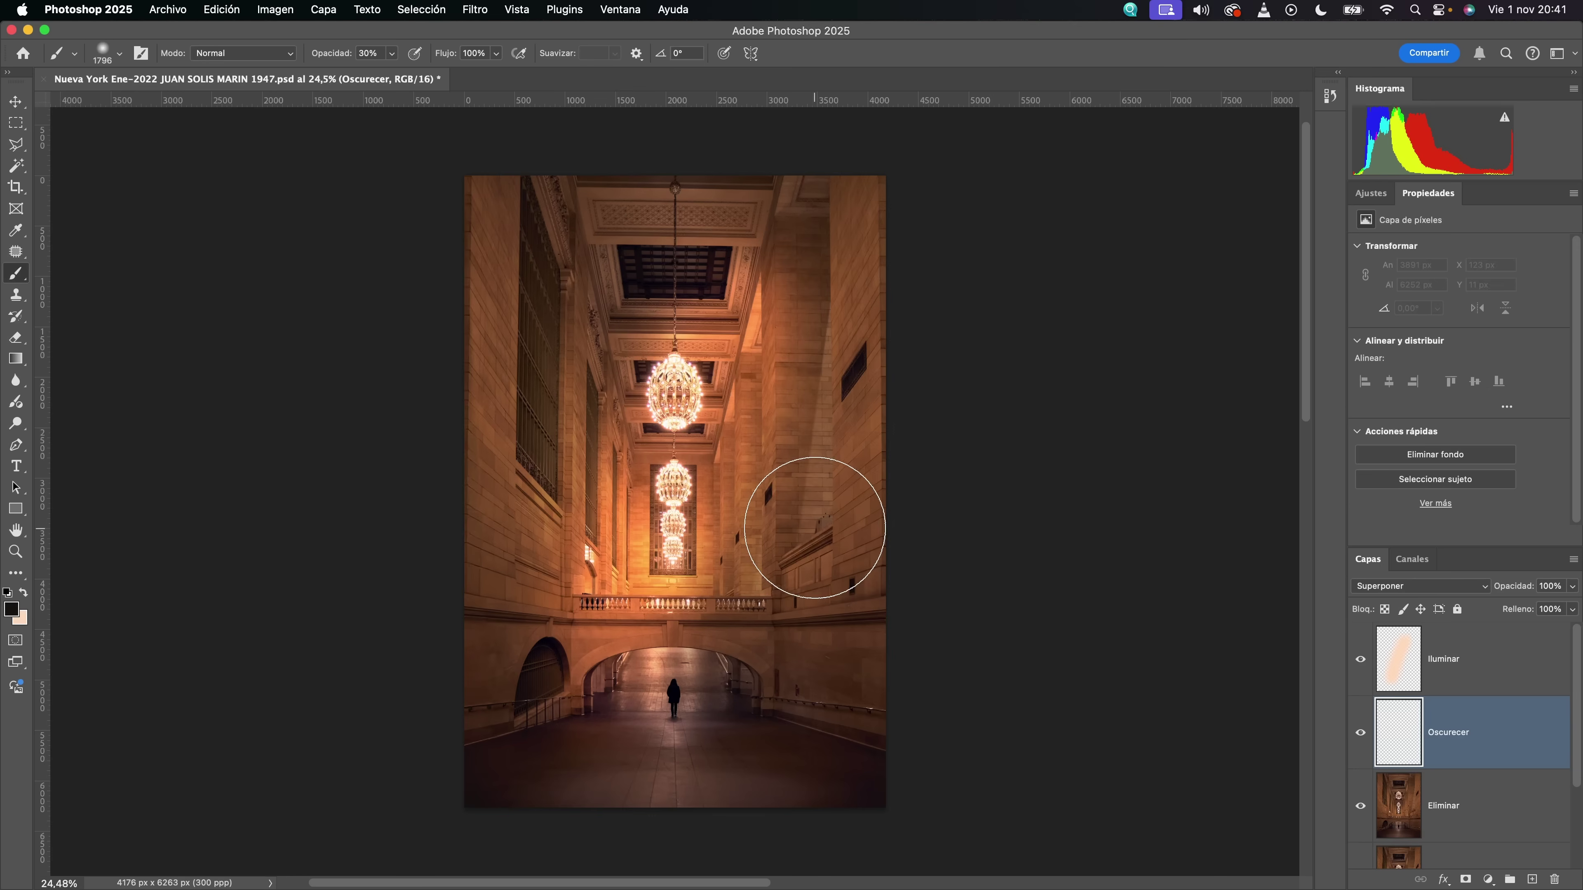
{"action": "mouse_move", "coordinate": [706, 724]}
{"action": "left_mouse_down"}
{"action": "mouse_move", "coordinate": [859, 601]}
{"action": "mouse_move", "coordinate": [874, 613]}
{"action": "left_mouse_up"}
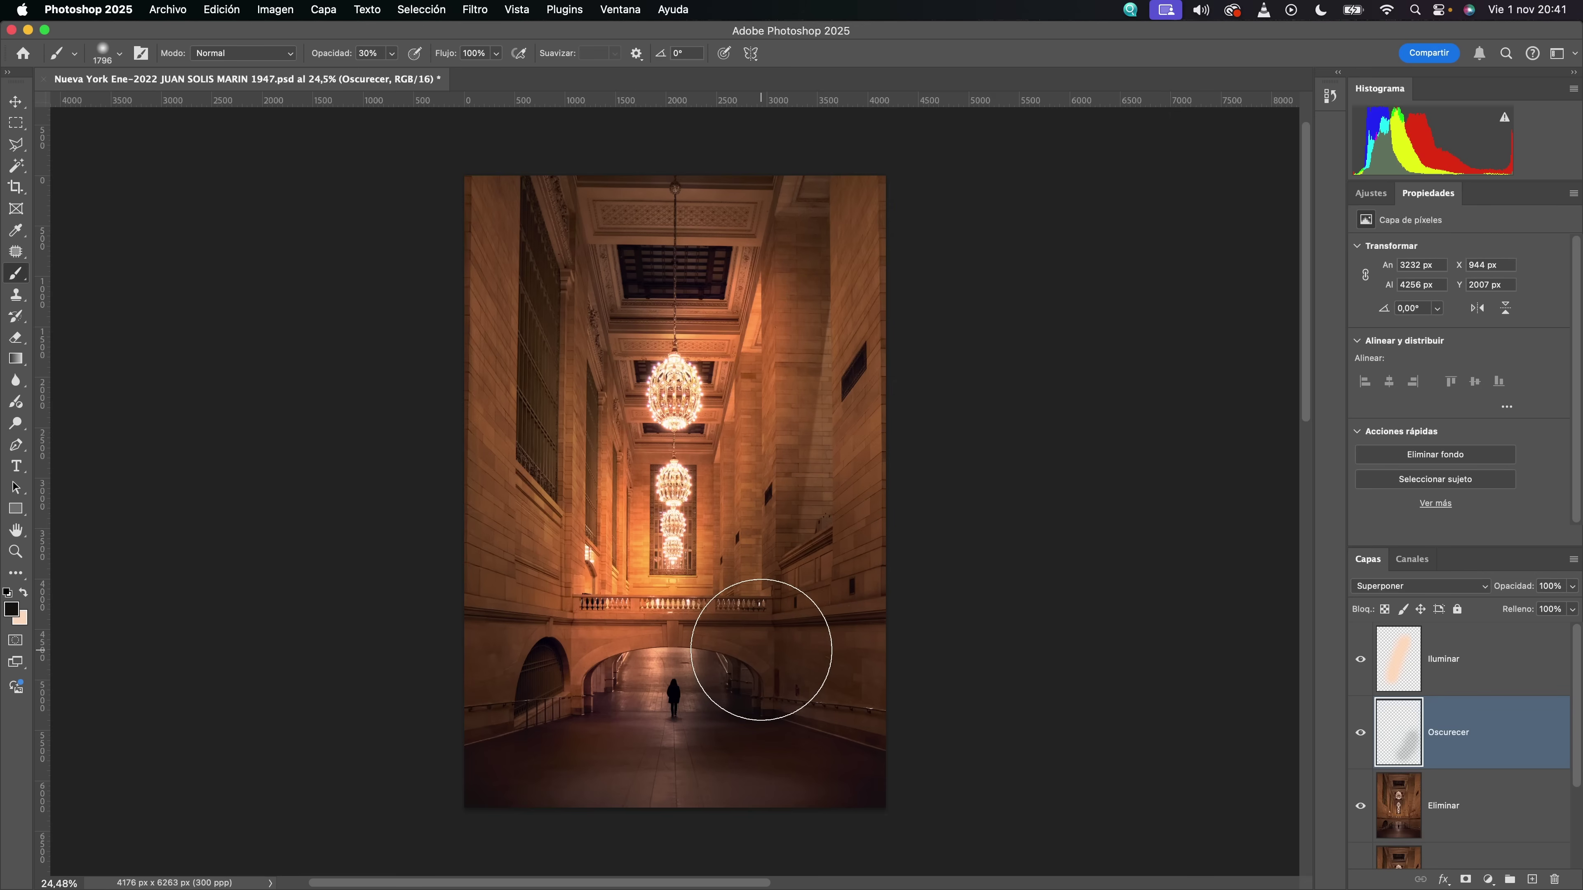
{"action": "key", "text": "e"}
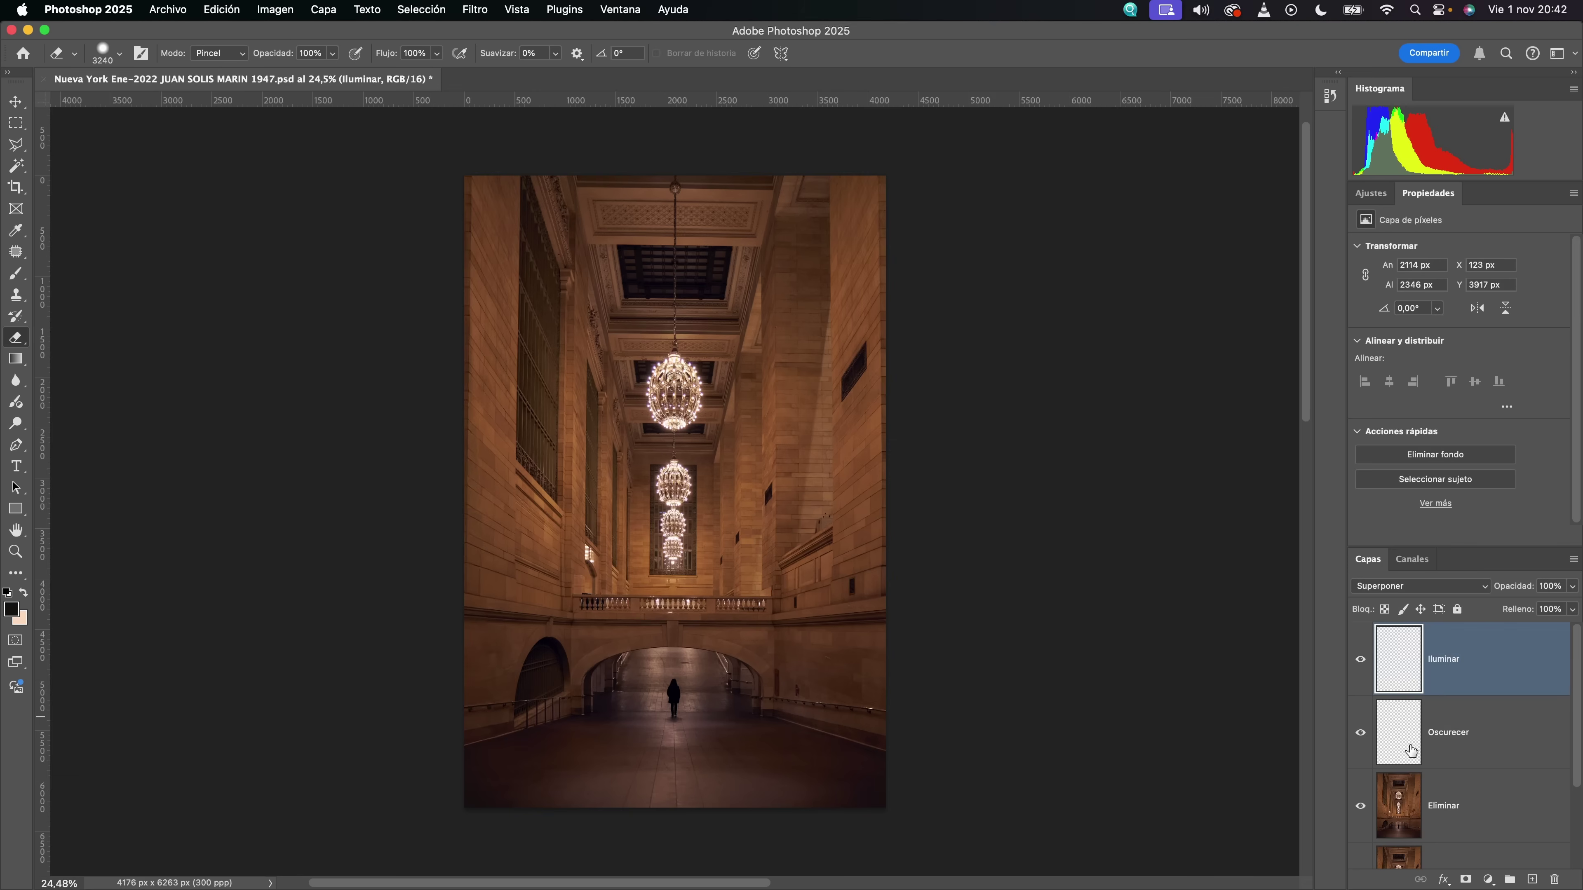
- Prepare the Brush for the Oscurecer layer with dark foreground colour #201e1c, 20% opacity and a size of about 4525 px
{"action": "left_click", "coordinate": [1411, 751]}
{"action": "key", "text": "b"}
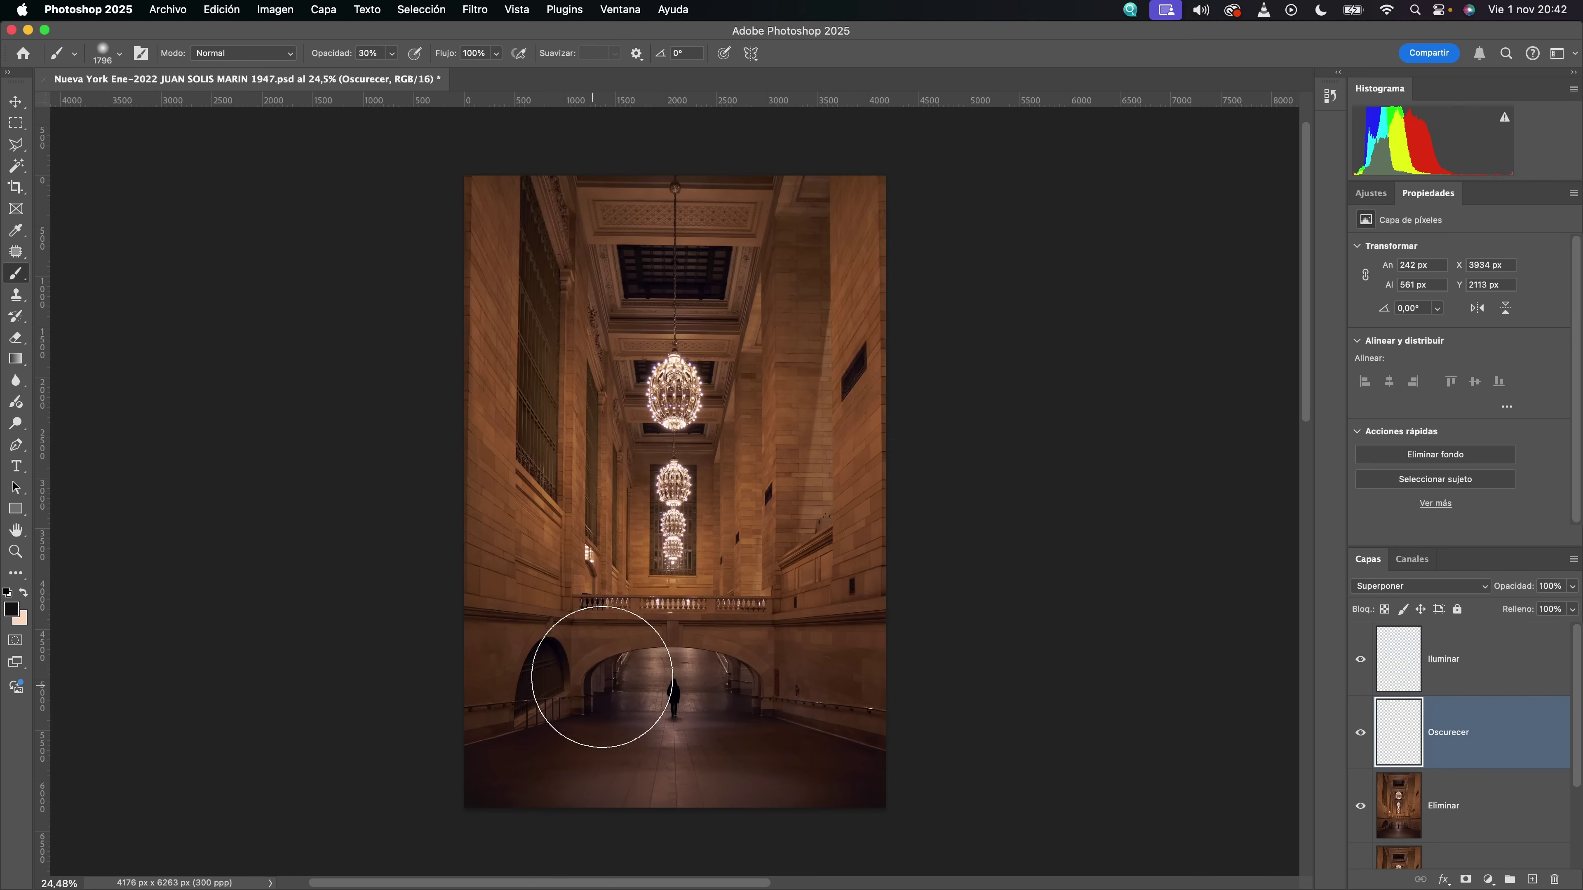
{"action": "left_click_drag", "start_coordinate": [570, 670], "coordinate": [641, 672]}
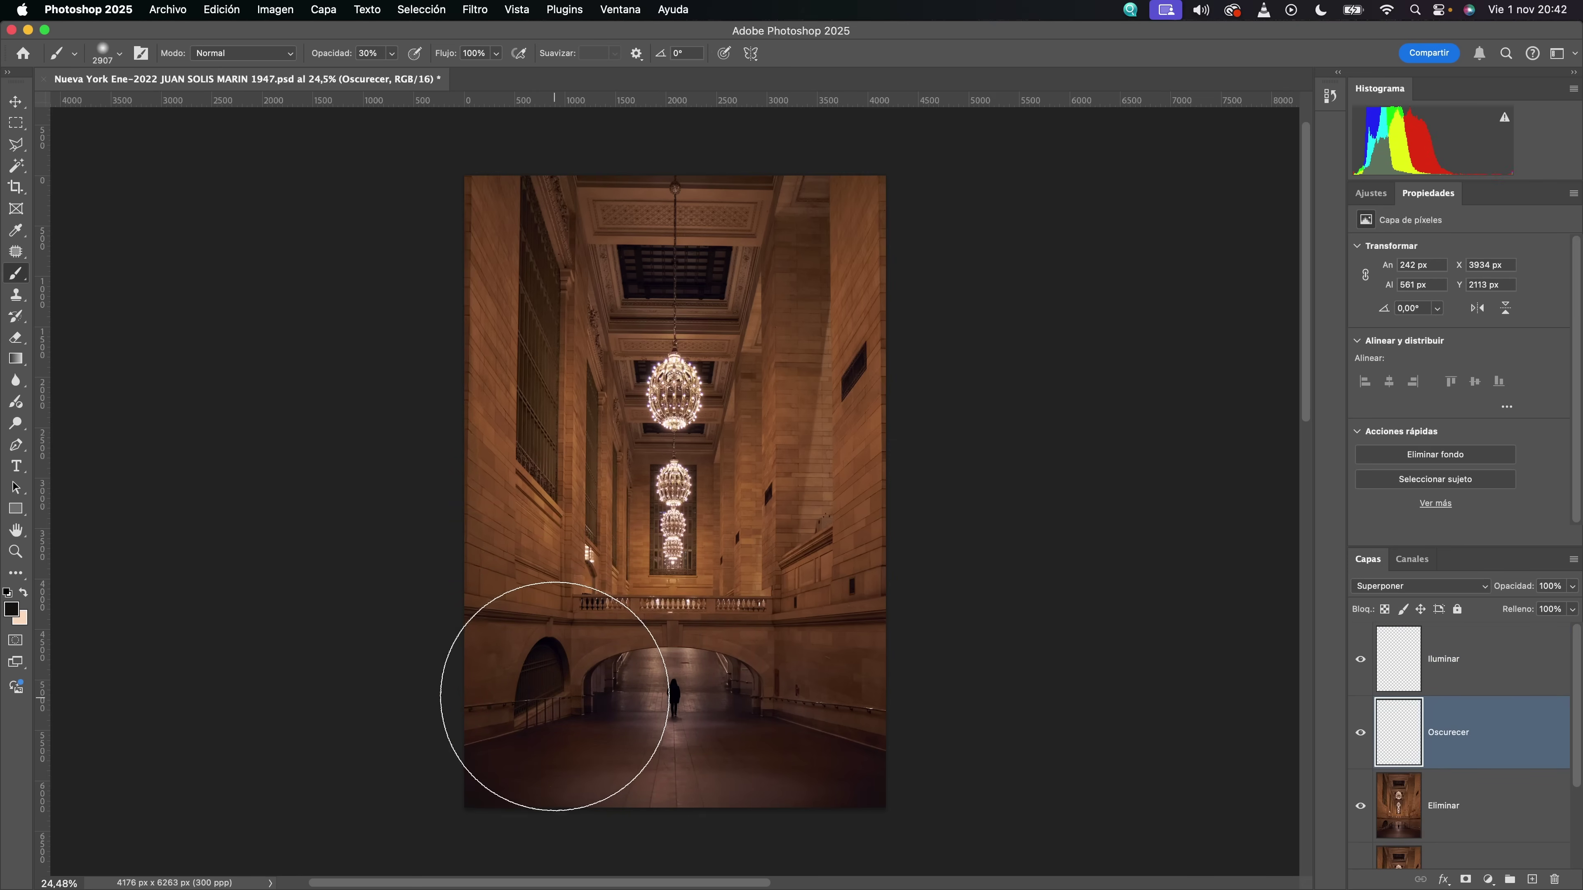
{"action": "left_click_drag", "start_coordinate": [555, 696], "coordinate": [622, 695]}
{"action": "left_click_drag", "start_coordinate": [528, 614], "coordinate": [547, 614]}
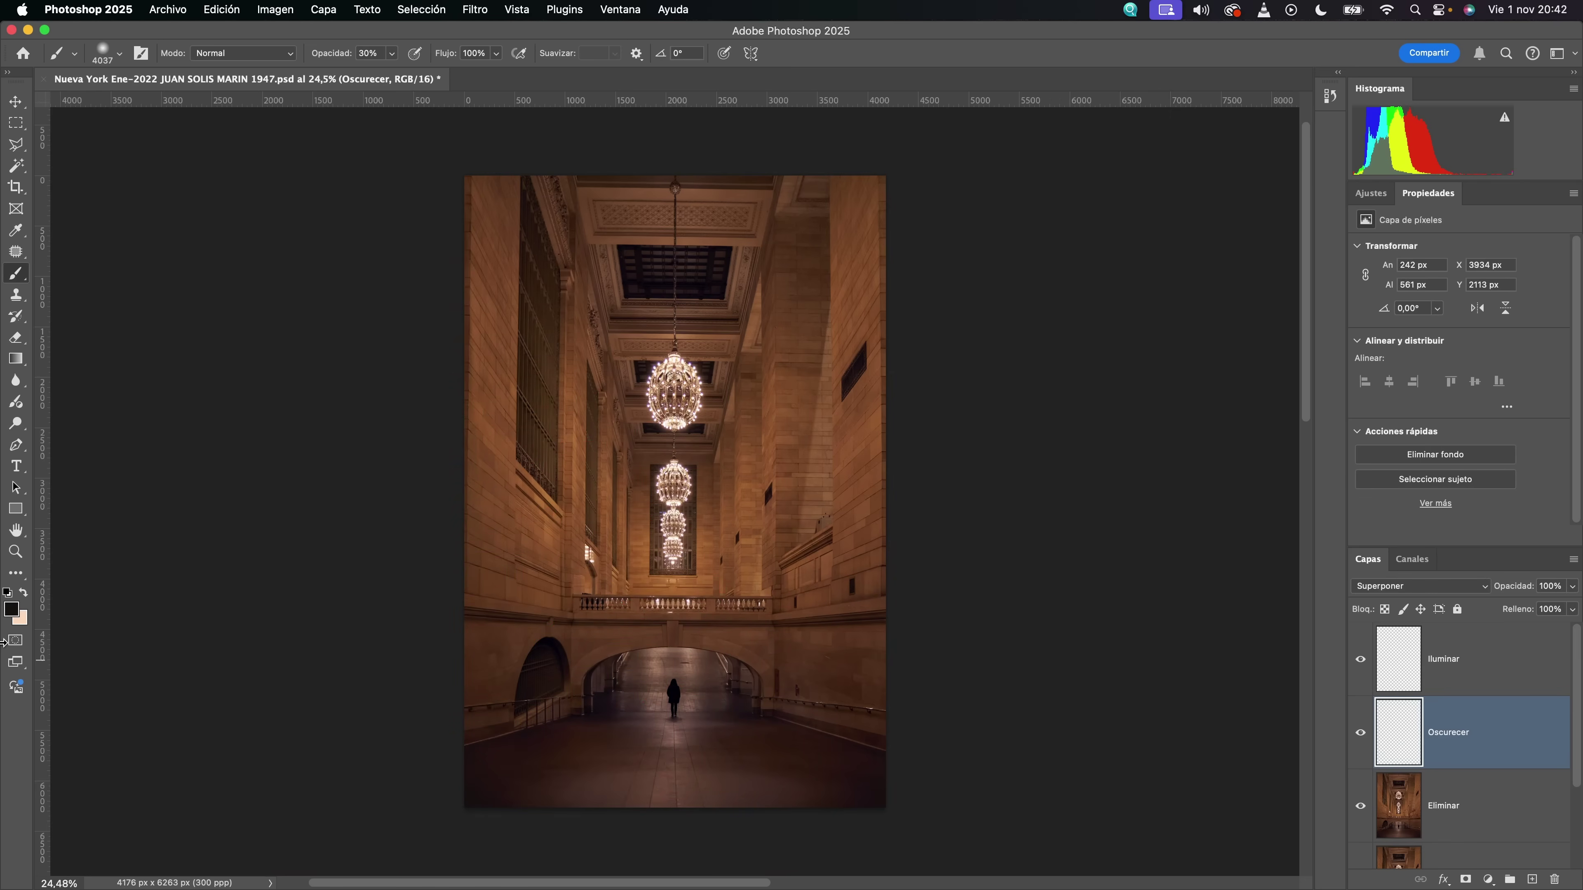
{"action": "left_click", "coordinate": [11, 609]}
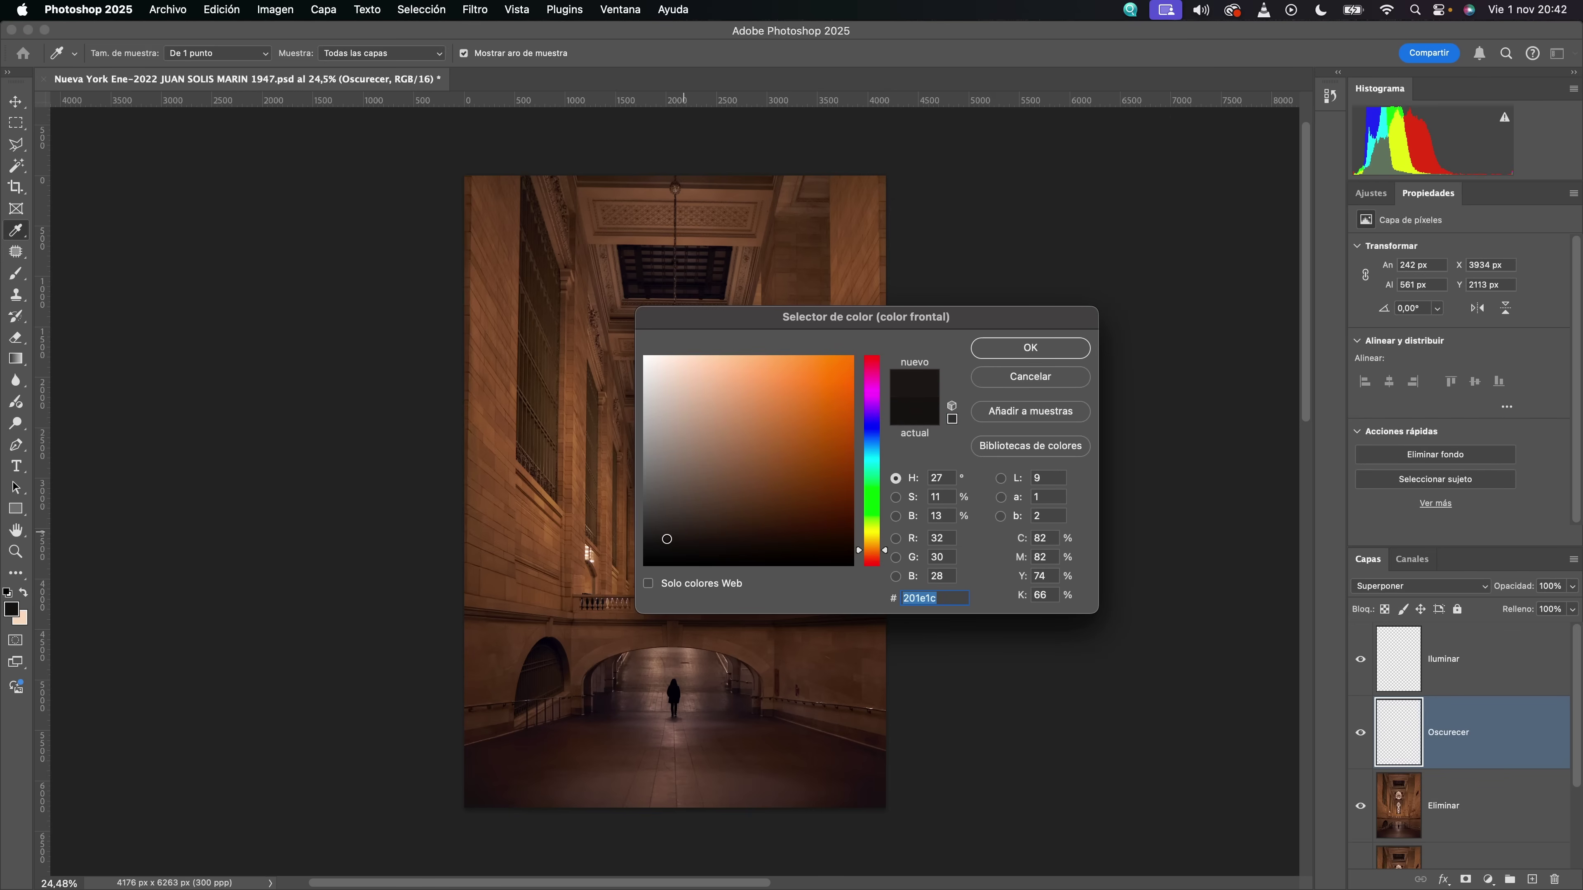
{"action": "left_click", "coordinate": [1047, 350]}
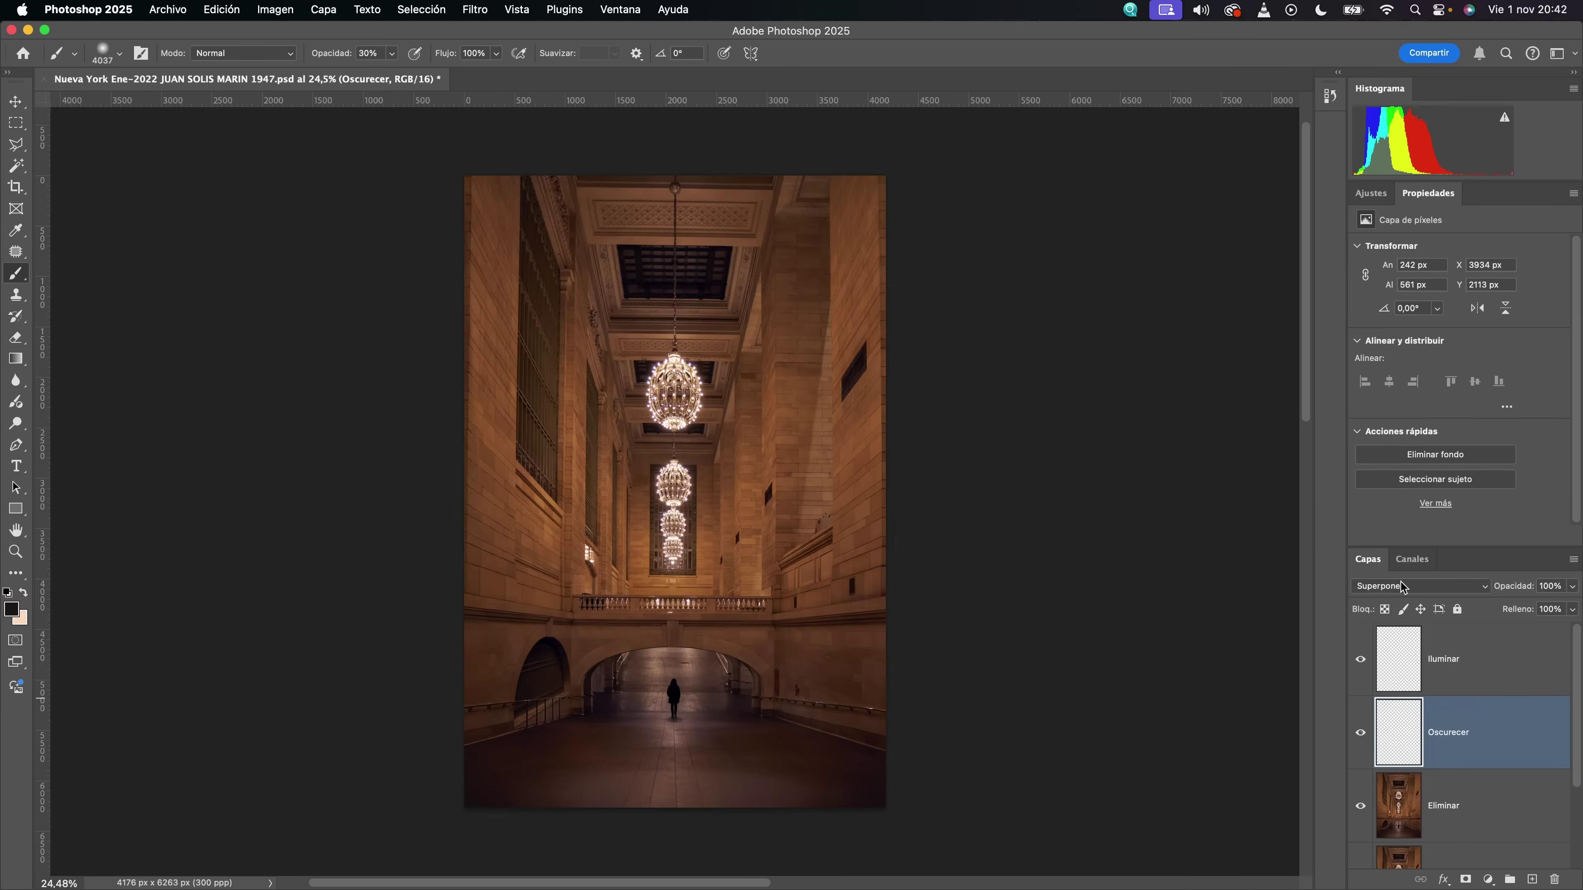
{"action": "mouse_move", "coordinate": [567, 615]}
{"action": "left_mouse_down"}
{"action": "mouse_move", "coordinate": [601, 617]}
{"action": "mouse_move", "coordinate": [555, 608]}
{"action": "mouse_move", "coordinate": [527, 382]}
{"action": "left_mouse_up"}
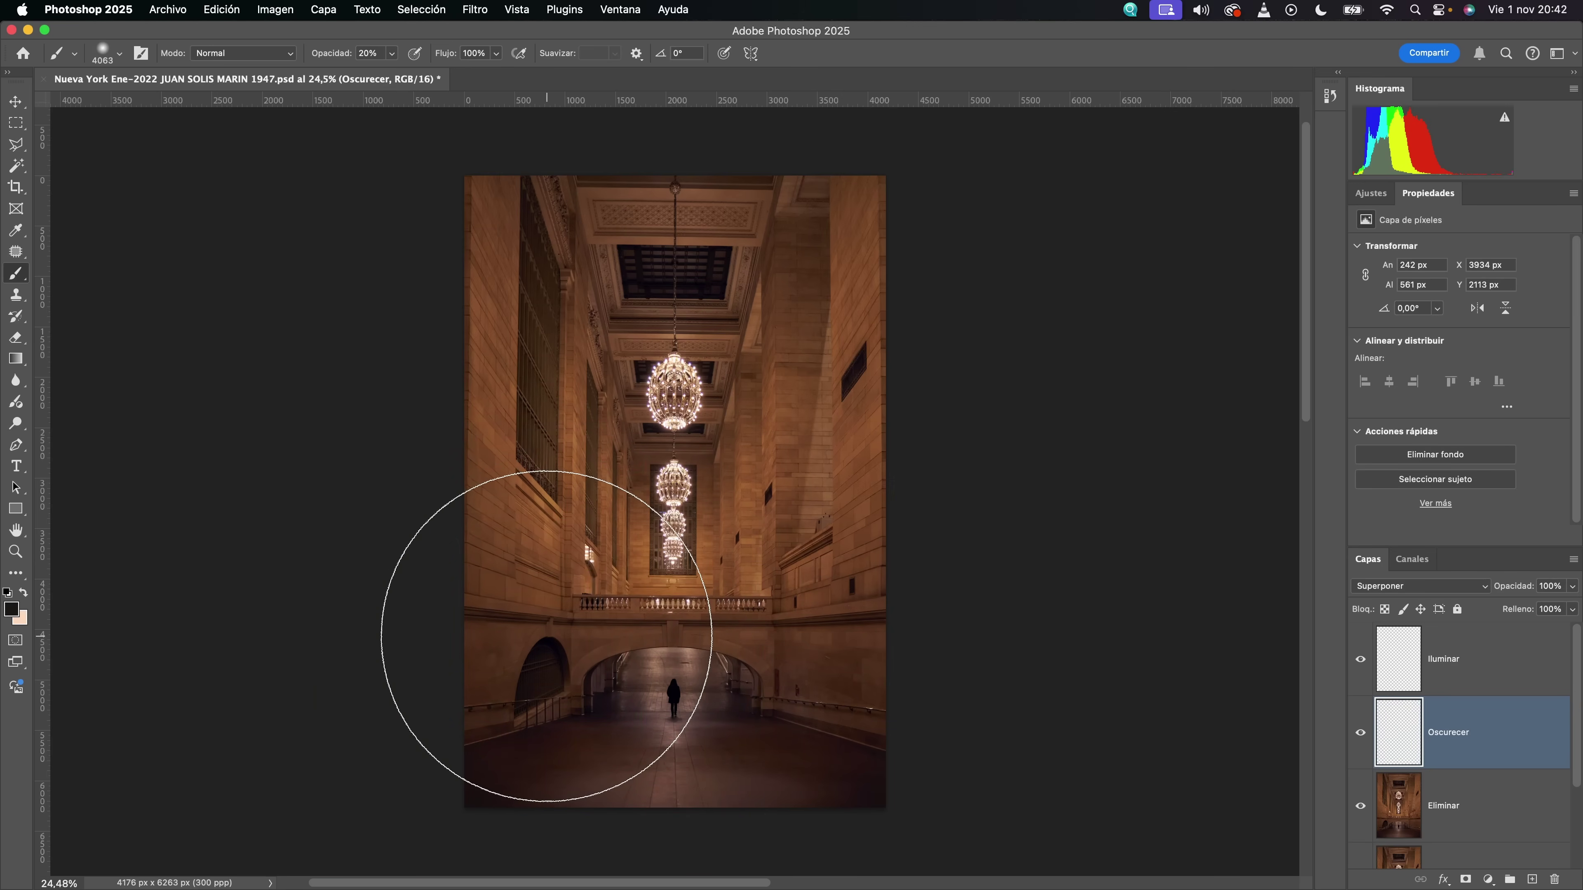
{"action": "key", "text": "super+minus"}
{"action": "left_click_drag", "start_coordinate": [544, 642], "coordinate": [574, 643]}
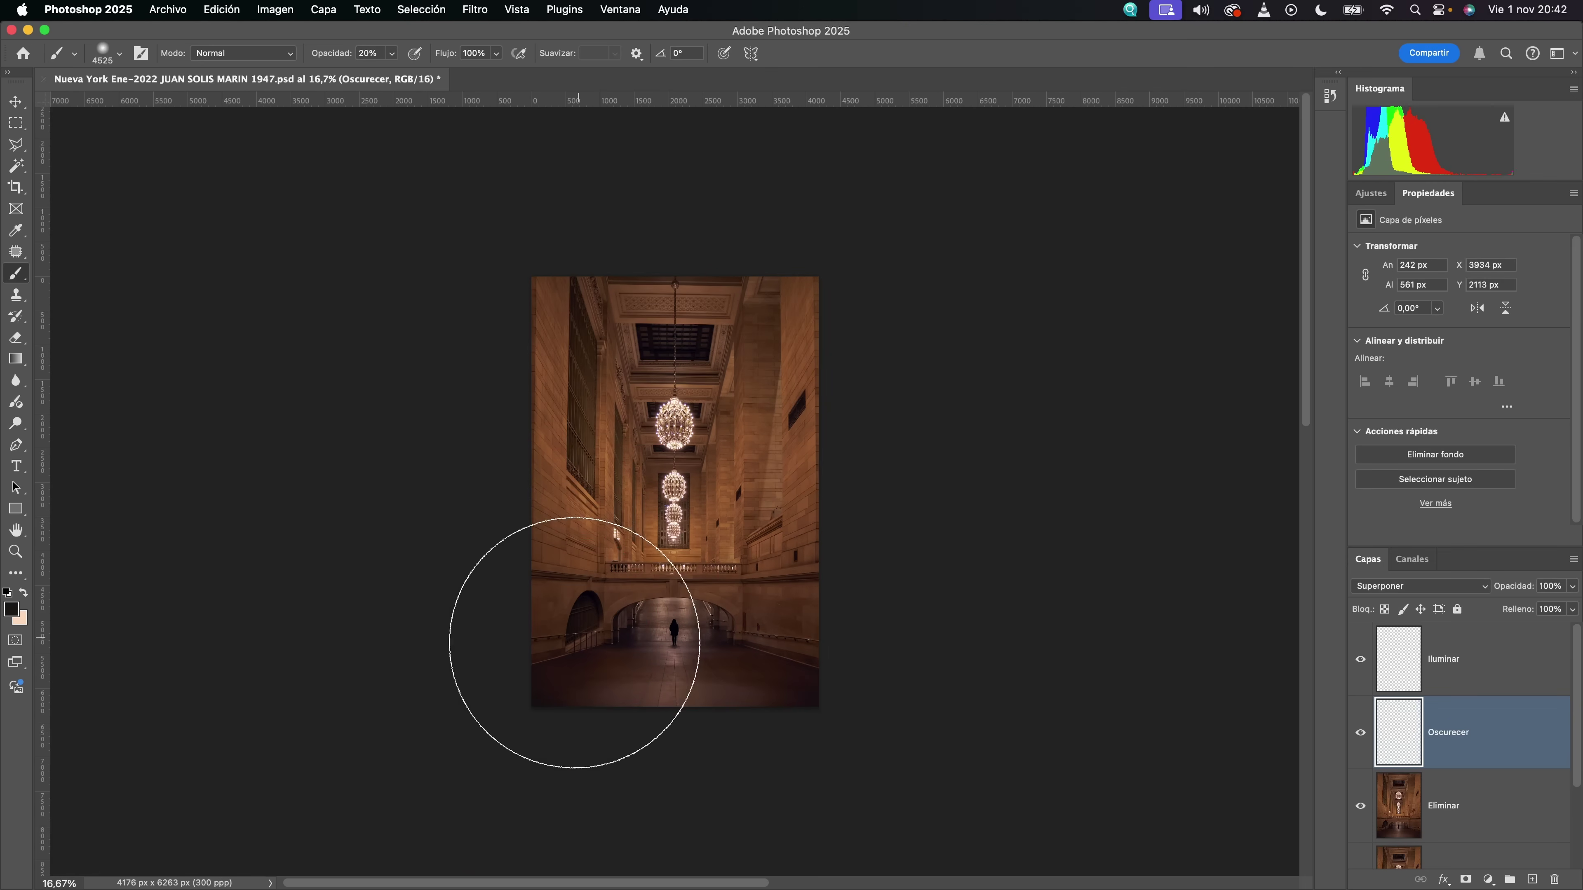
- Paint soft shadow on Oscurecer over the floor and around the outer edges of the photo at 20% brush opacity
{"action": "mouse_move", "coordinate": [535, 703]}
{"action": "left_mouse_down"}
{"action": "mouse_move", "coordinate": [537, 732]}
{"action": "mouse_move", "coordinate": [618, 770]}
{"action": "left_mouse_up"}
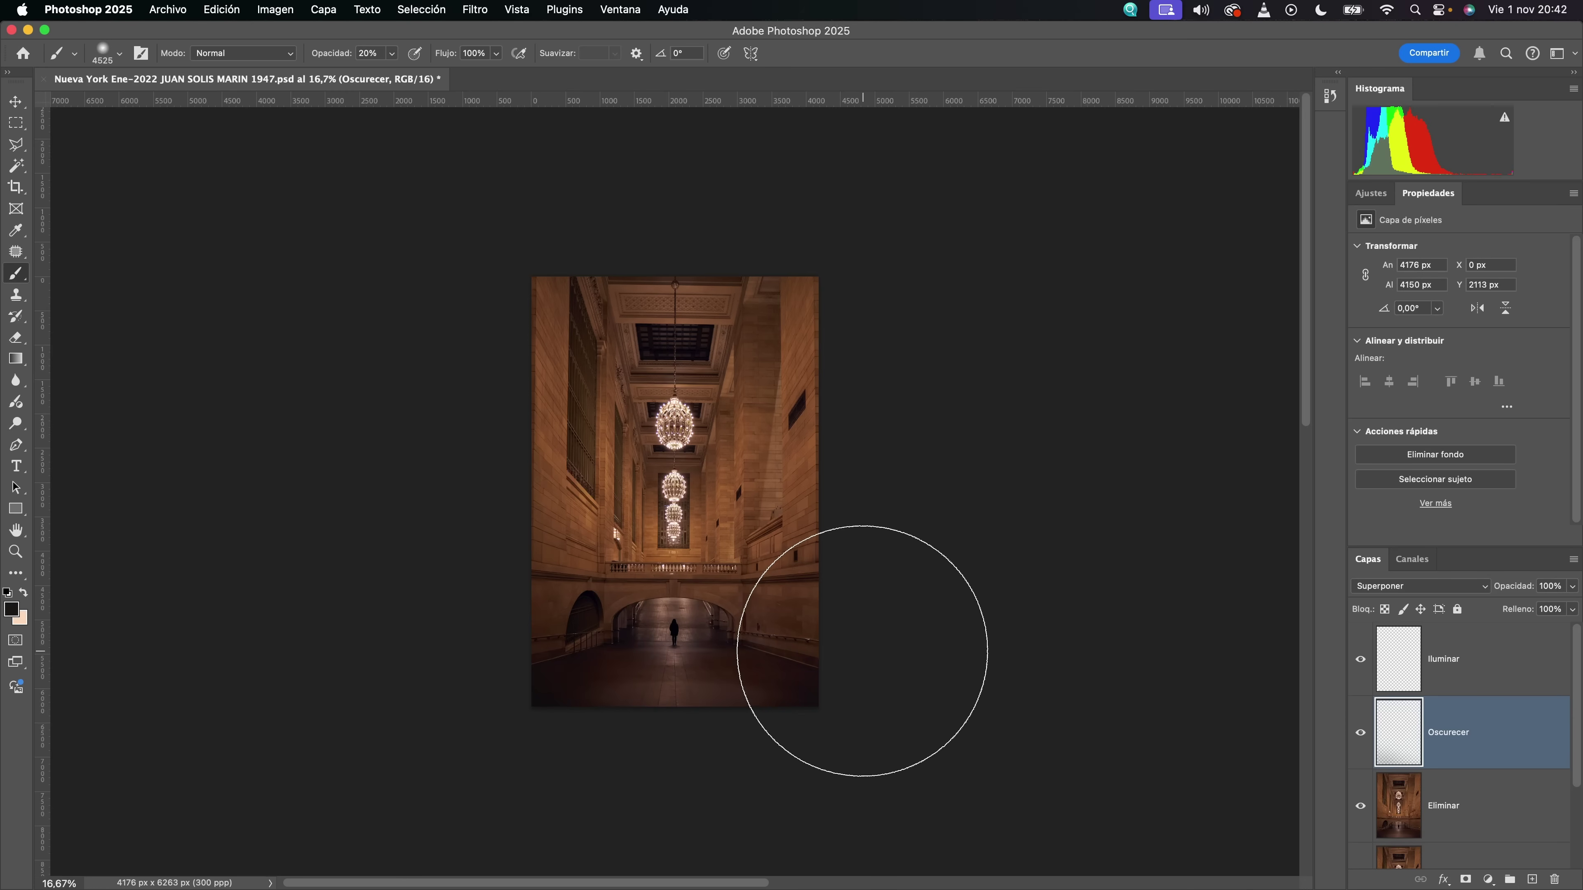
{"action": "mouse_move", "coordinate": [840, 646]}
{"action": "left_mouse_down"}
{"action": "mouse_move", "coordinate": [897, 491]}
{"action": "mouse_move", "coordinate": [880, 481]}
{"action": "mouse_move", "coordinate": [887, 392]}
{"action": "mouse_move", "coordinate": [854, 290]}
{"action": "mouse_move", "coordinate": [700, 226]}
{"action": "mouse_move", "coordinate": [604, 216]}
{"action": "mouse_move", "coordinate": [531, 310]}
{"action": "mouse_move", "coordinate": [484, 414]}
{"action": "mouse_move", "coordinate": [478, 505]}
{"action": "mouse_move", "coordinate": [442, 537]}
{"action": "mouse_move", "coordinate": [482, 529]}
{"action": "mouse_move", "coordinate": [477, 368]}
{"action": "mouse_move", "coordinate": [662, 546]}
{"action": "left_mouse_up"}
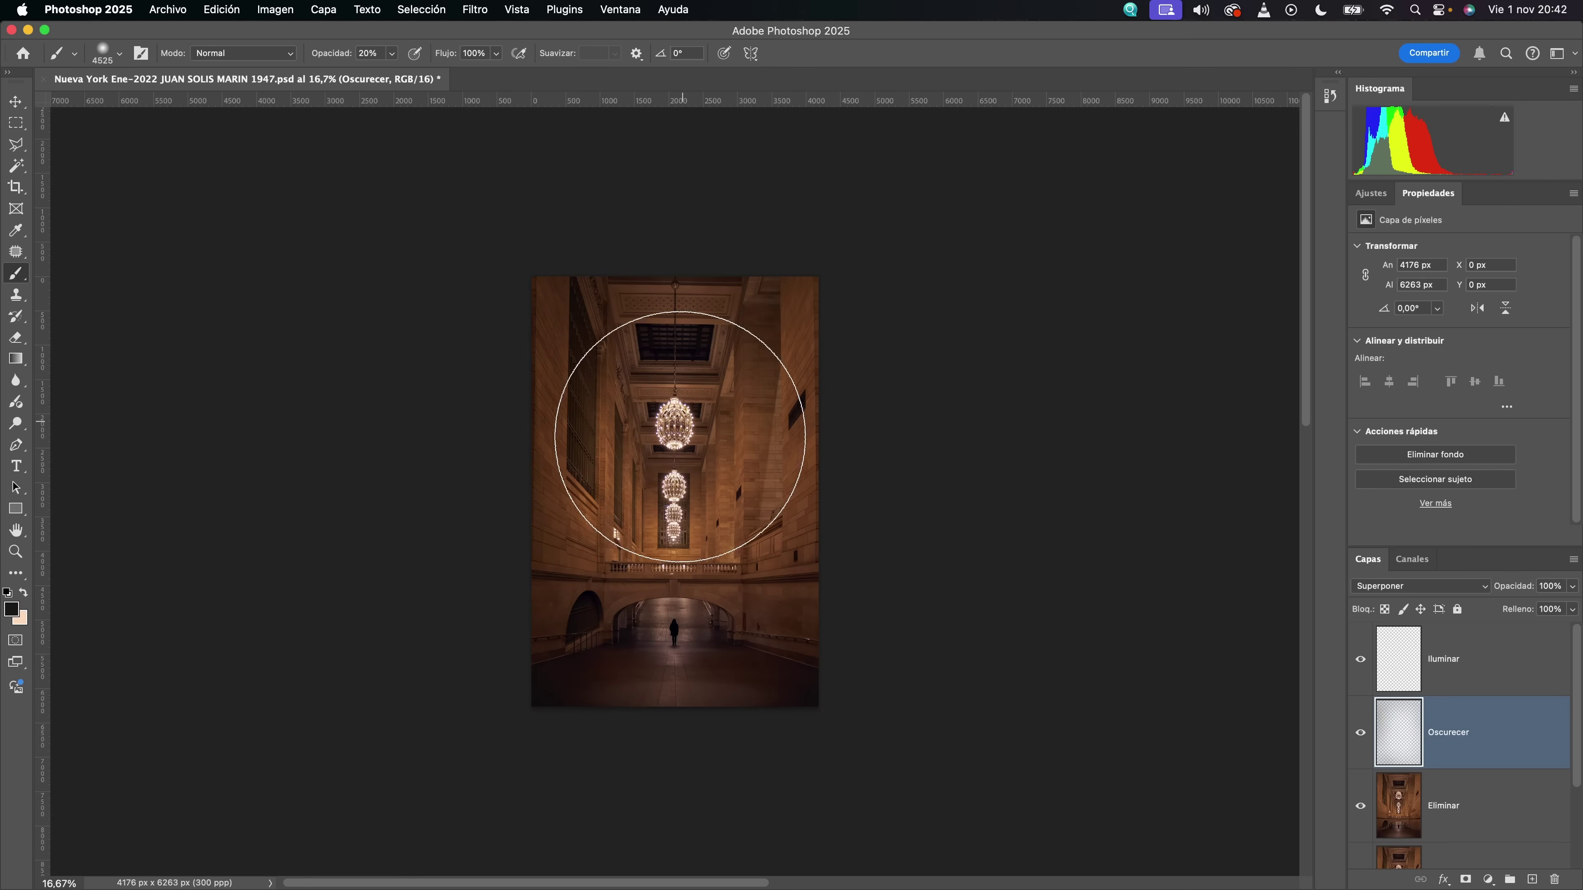
{"action": "left_click_drag", "start_coordinate": [691, 630], "coordinate": [517, 630]}
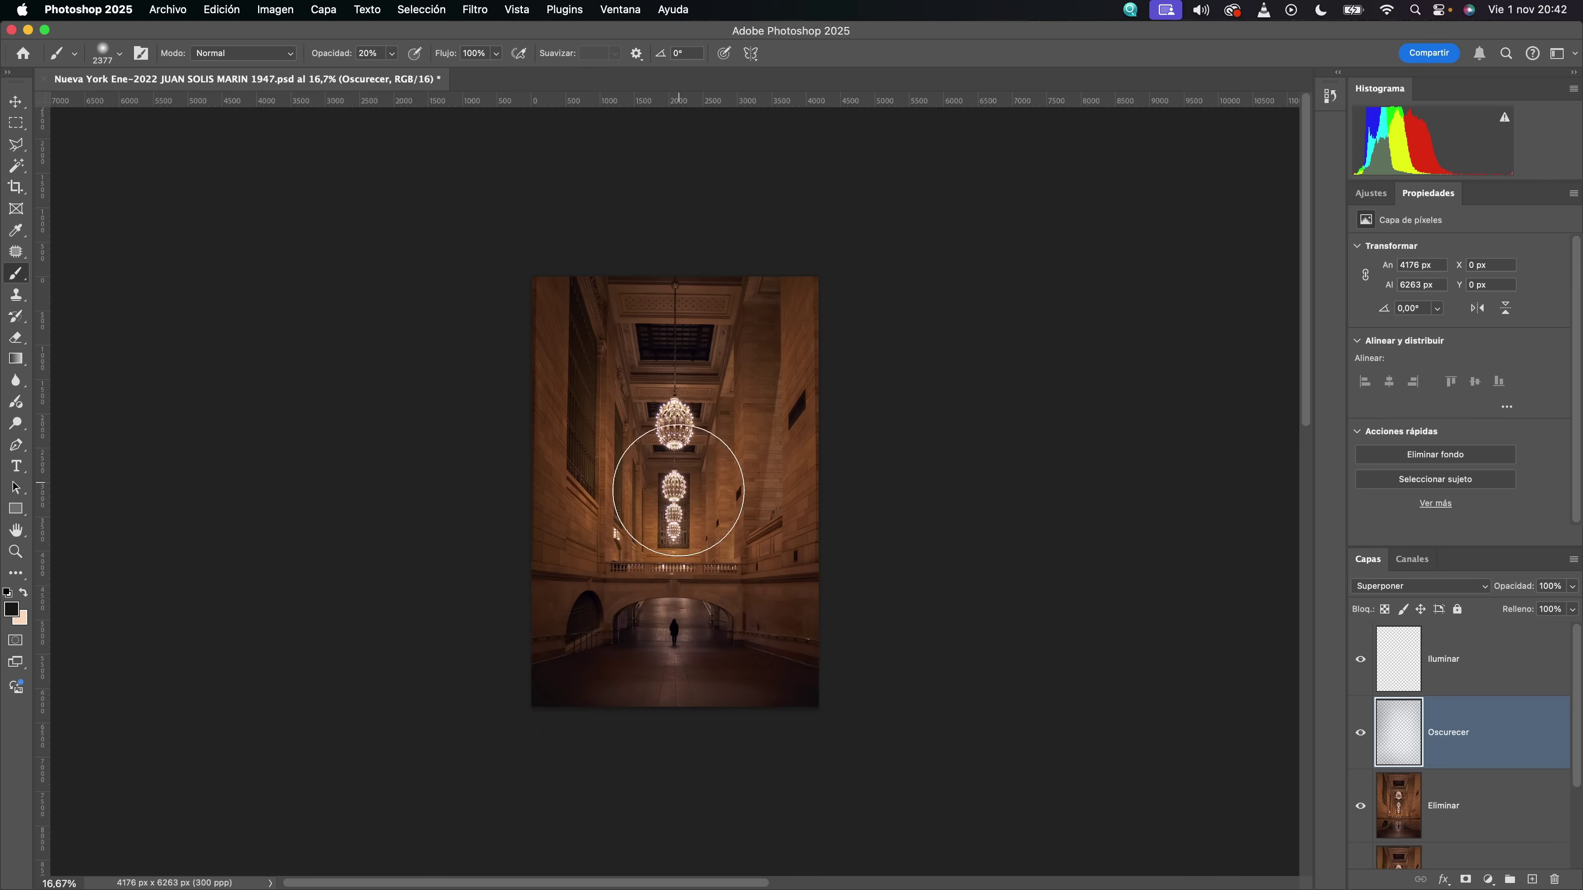
- Darken the side walls further on Oscurecer with a larger brush, from about 4653 px up to 5000 px
{"action": "left_click_drag", "start_coordinate": [760, 406], "coordinate": [902, 399]}
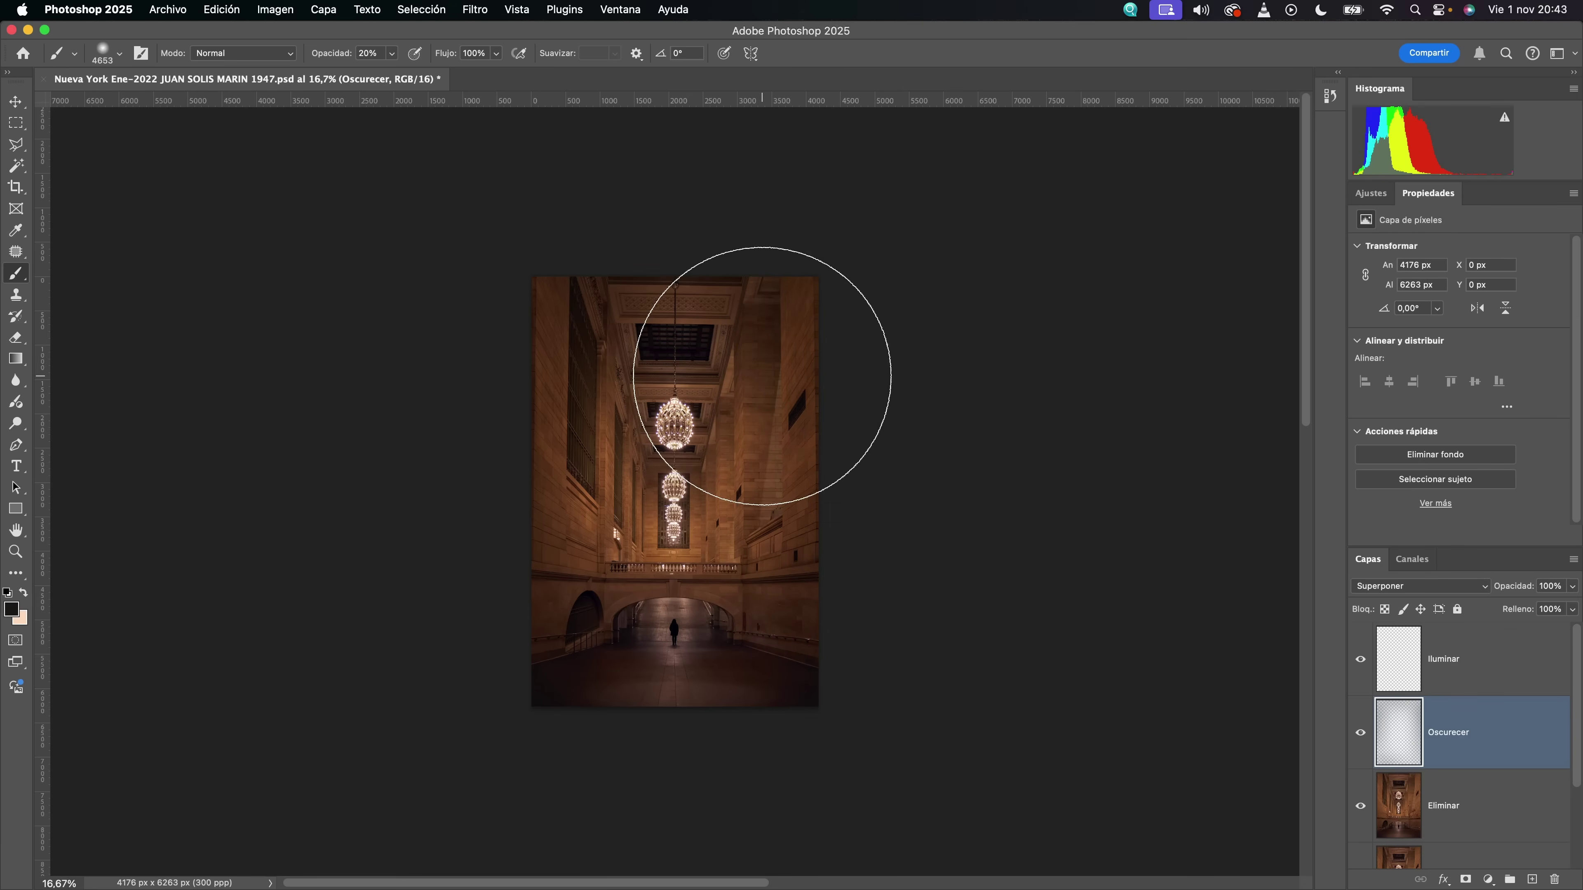
{"action": "key", "text": "super+plus"}
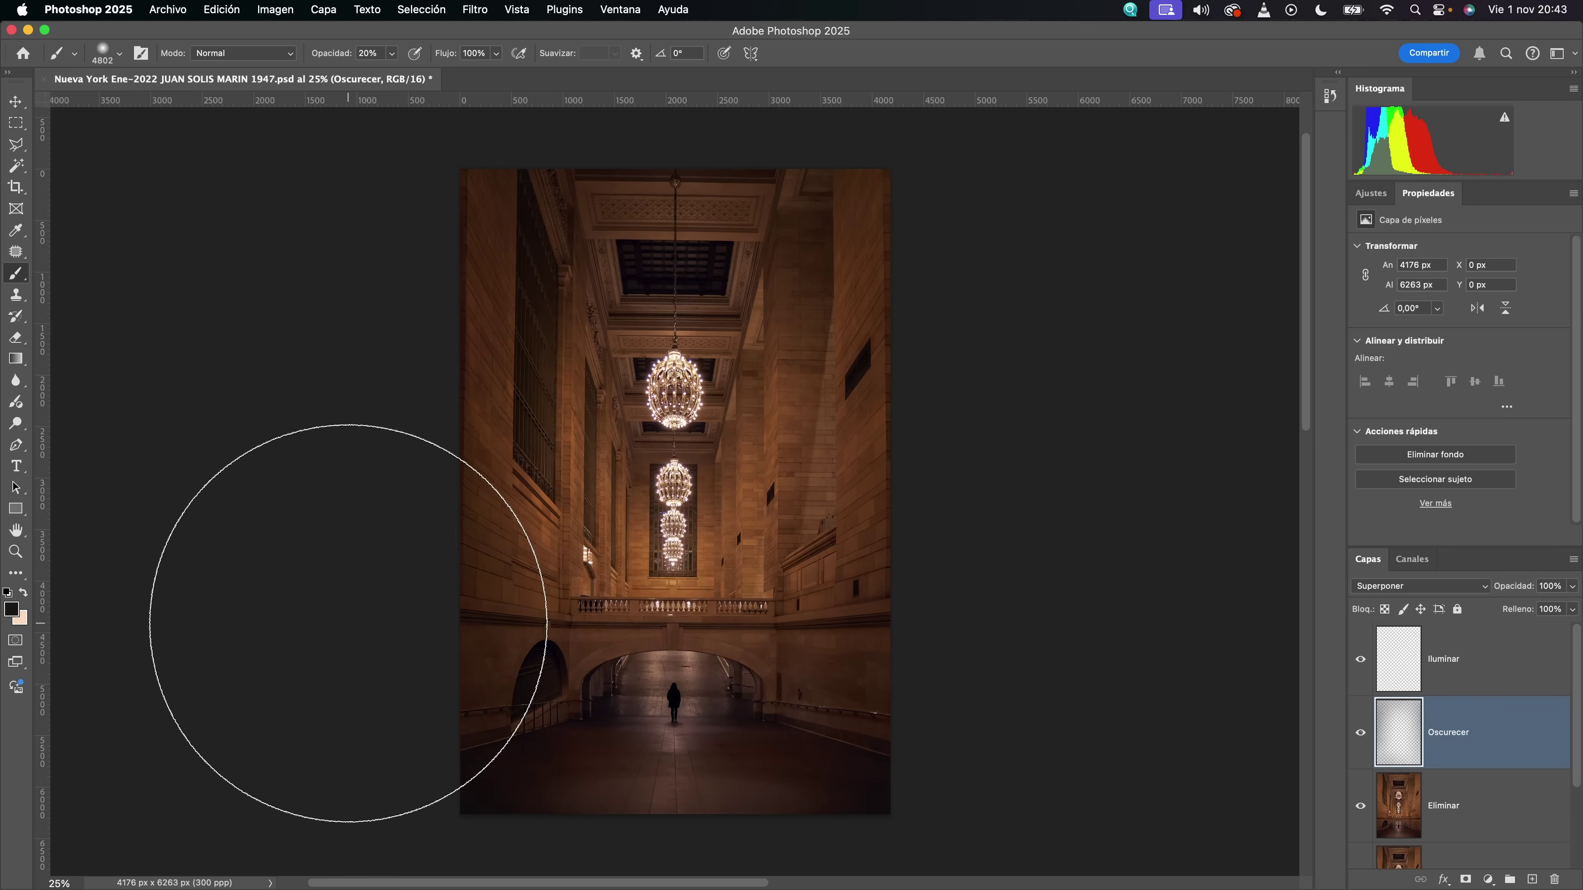
{"action": "left_click", "coordinate": [435, 482]}
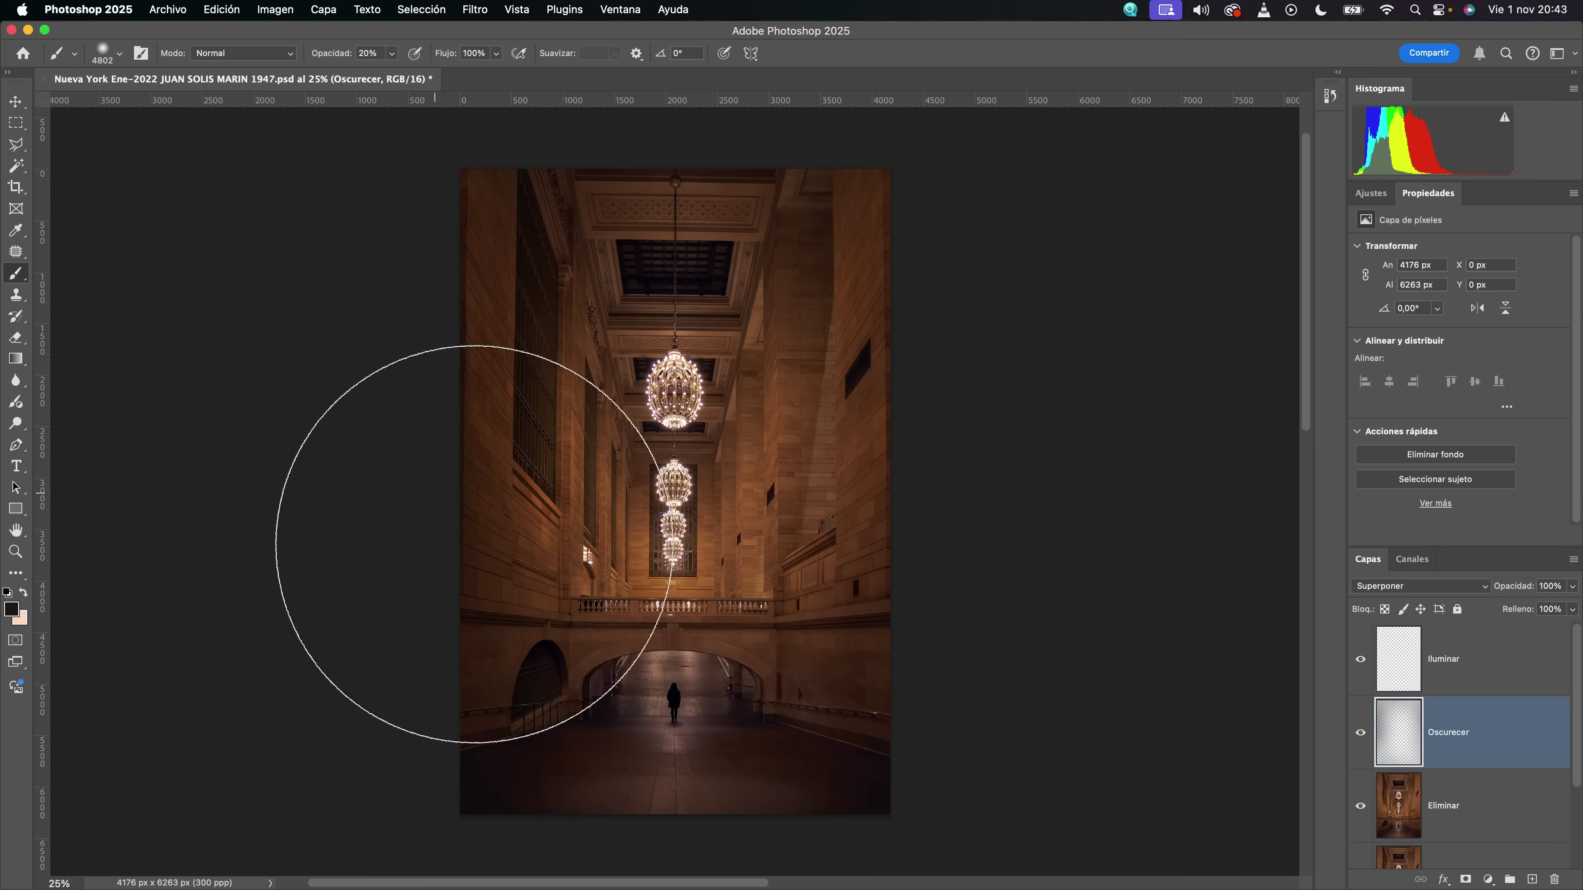
{"action": "left_click_drag", "start_coordinate": [822, 531], "coordinate": [825, 531]}
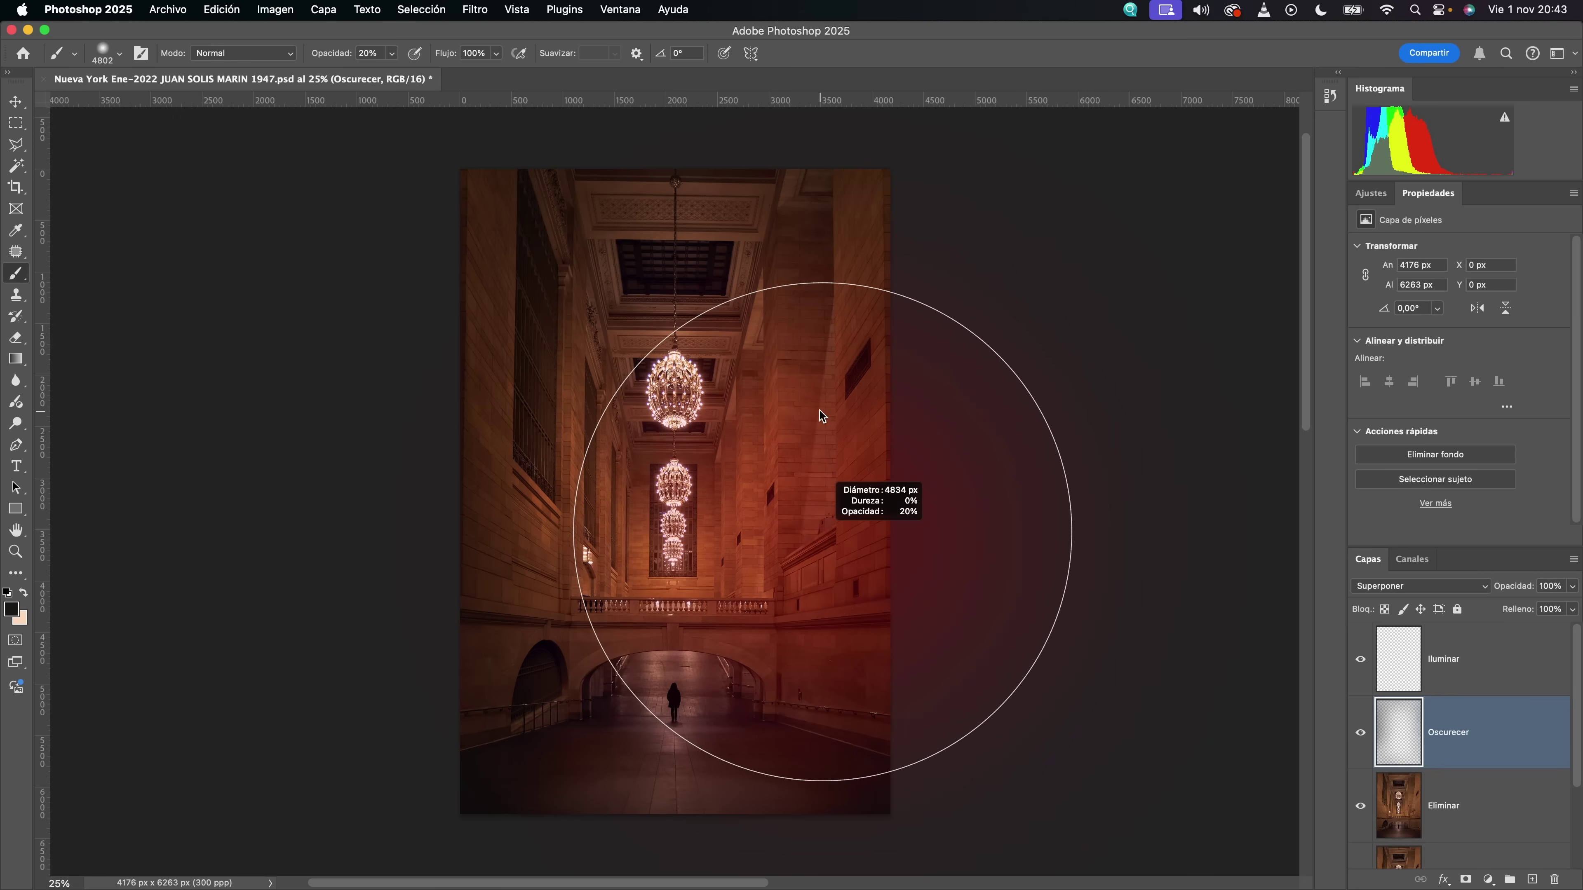
{"action": "left_click_drag", "start_coordinate": [820, 411], "coordinate": [866, 460]}
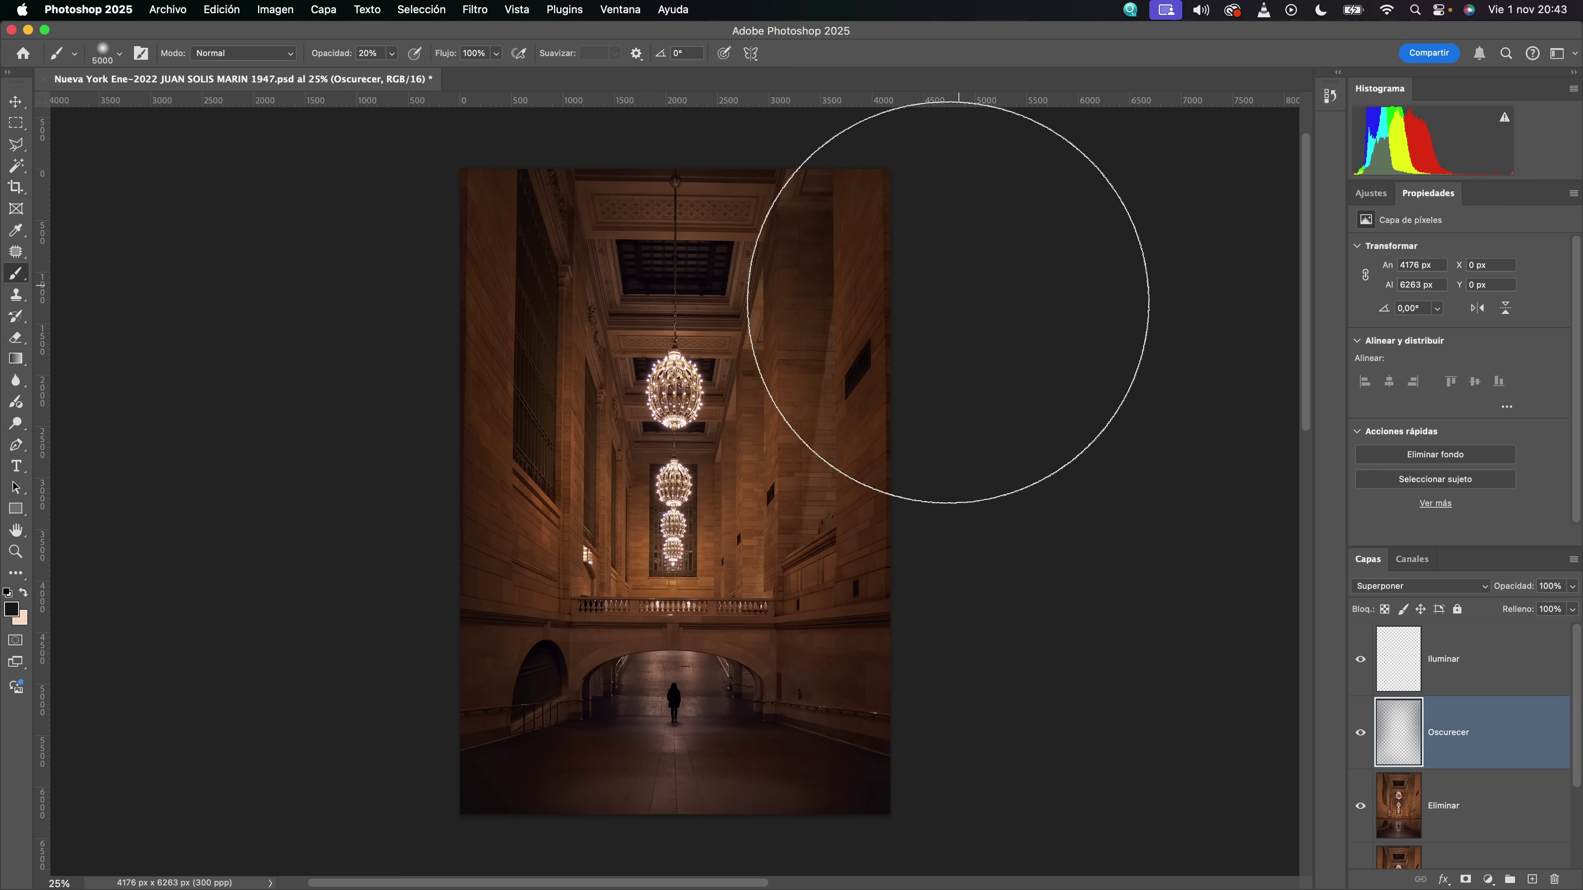
- Paint shadow across the wall around the arch with a 1017 px brush, and along the hall's outer edges with a 4759 px brush
{"action": "mouse_move", "coordinate": [717, 697]}
{"action": "left_mouse_down"}
{"action": "mouse_move", "coordinate": [453, 671]}
{"action": "mouse_move", "coordinate": [361, 694]}
{"action": "left_mouse_up"}
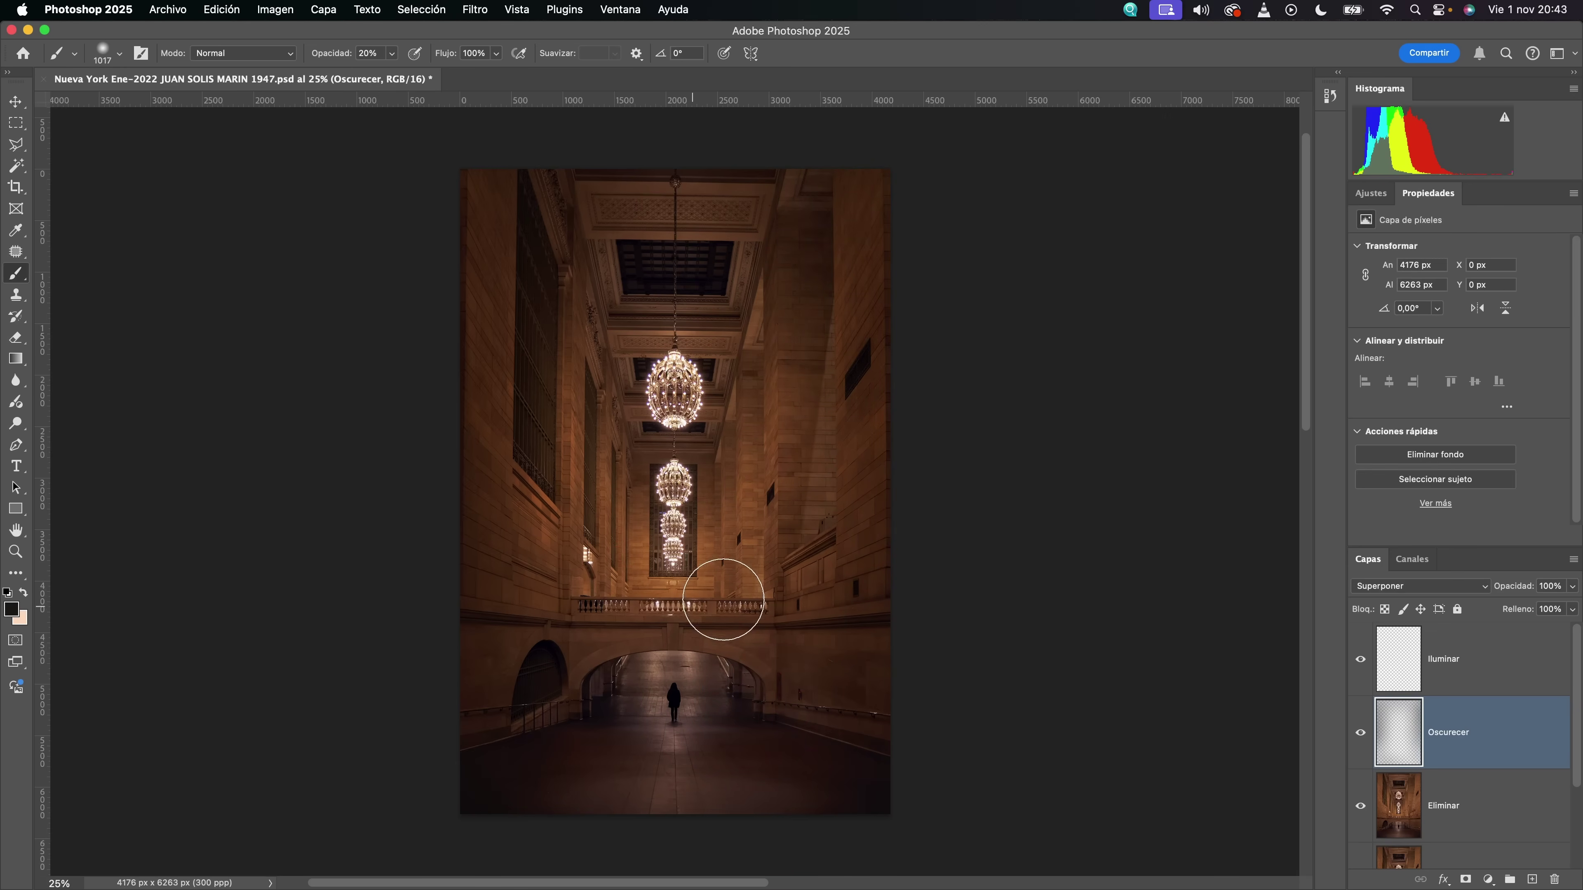
{"action": "scroll", "coordinate": [662, 677], "scroll_direction": "up", "scroll_amount": 5}
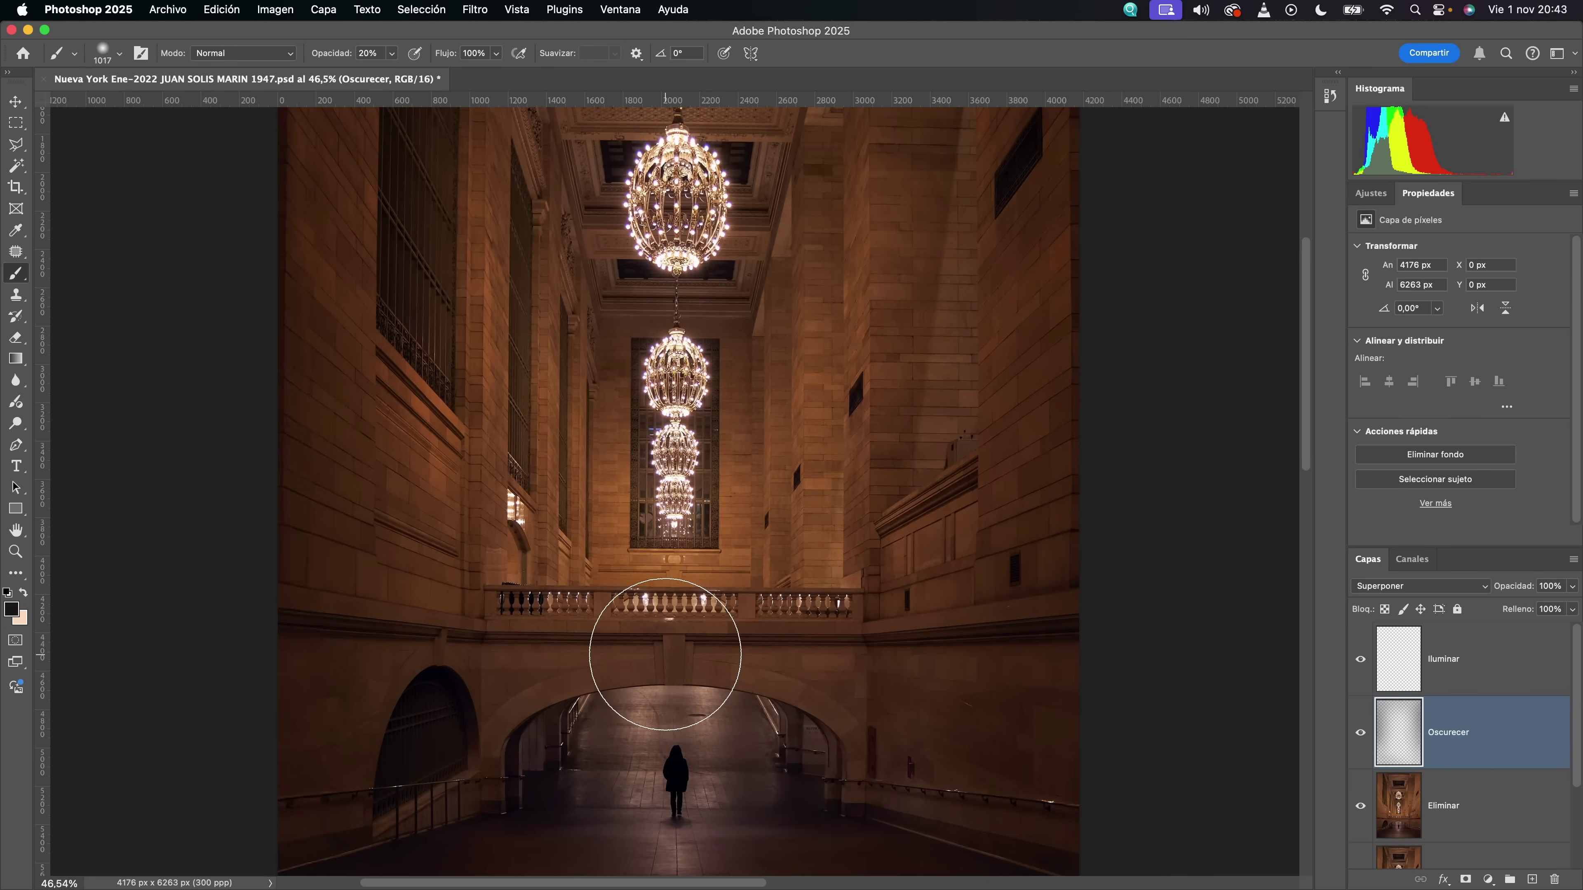
{"action": "scroll", "coordinate": [665, 655], "scroll_direction": "down", "scroll_amount": 5}
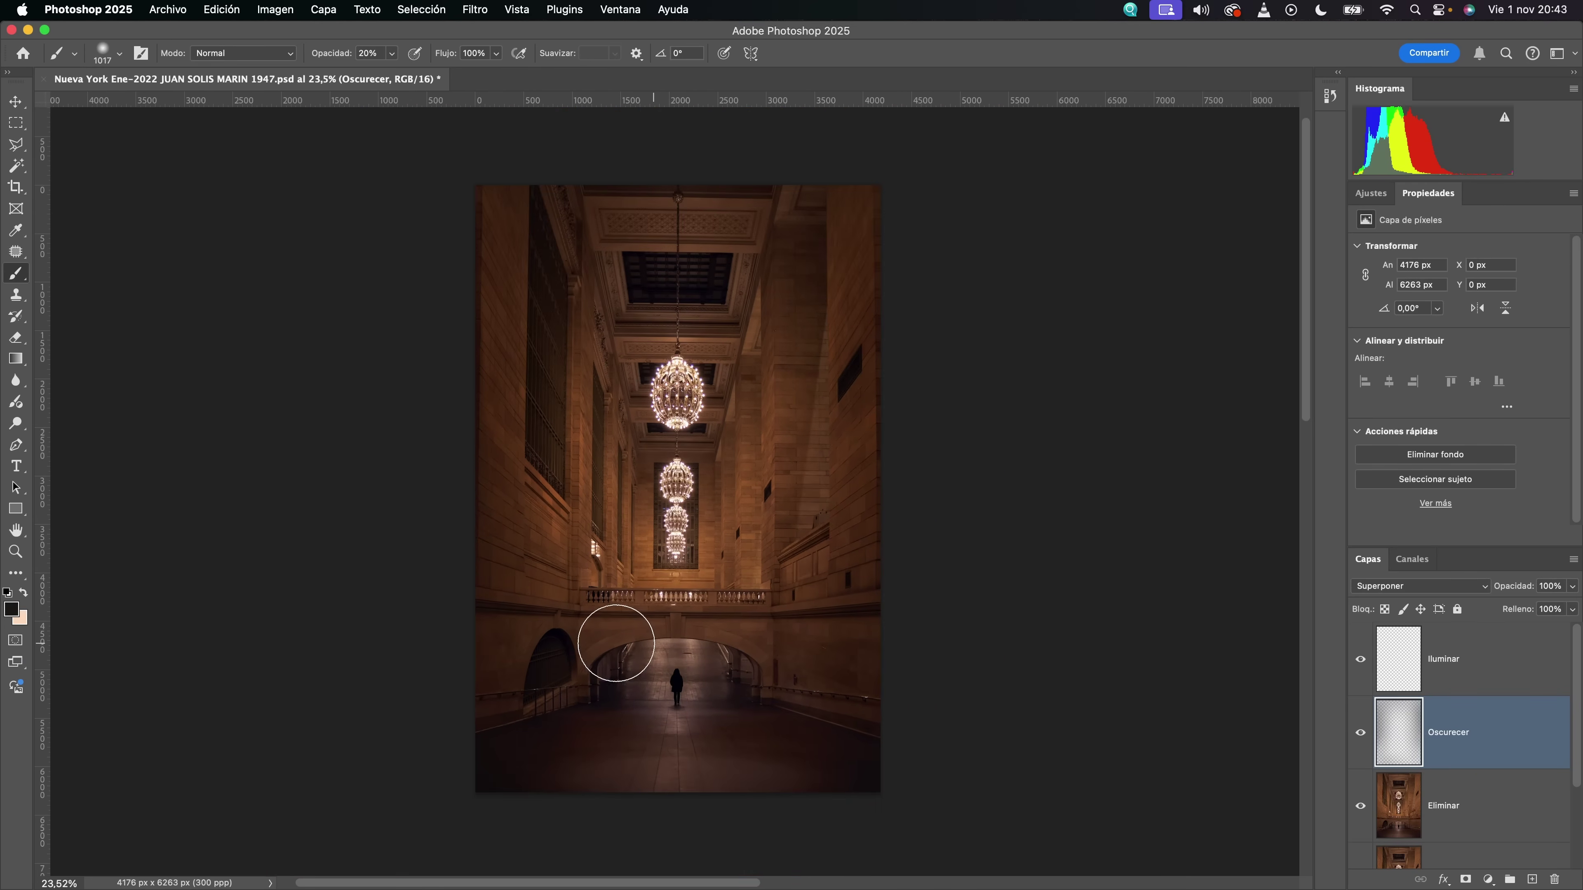
{"action": "left_click_drag", "start_coordinate": [562, 636], "coordinate": [863, 622]}
{"action": "left_click_drag", "start_coordinate": [481, 491], "coordinate": [511, 488]}
{"action": "left_click", "coordinate": [447, 499]}
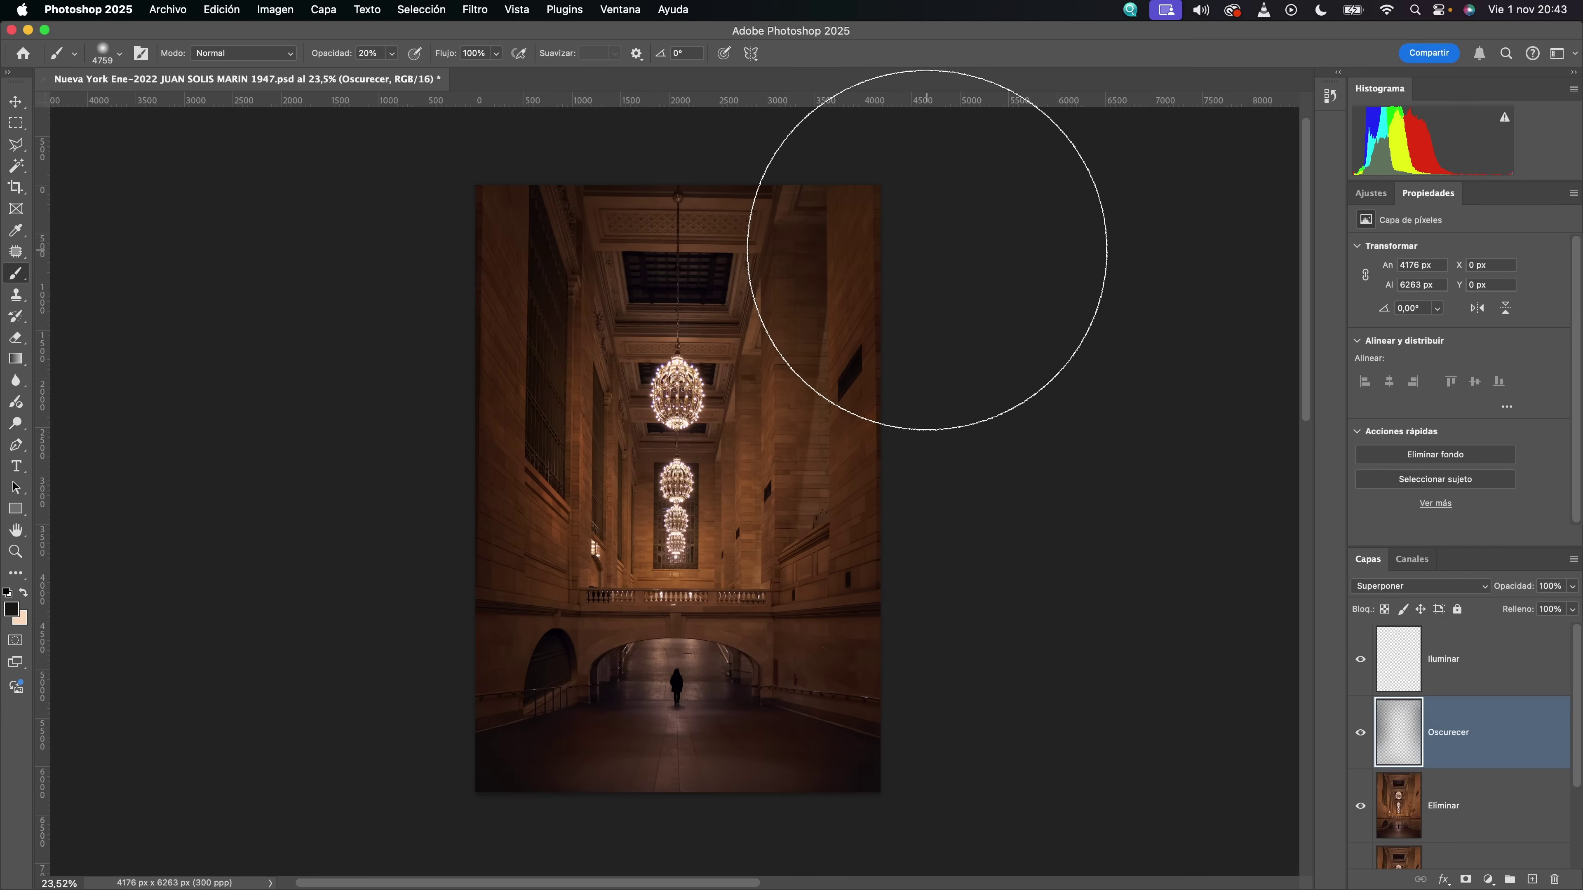
{"action": "scroll", "coordinate": [696, 742], "scroll_direction": "down", "scroll_amount": 3}
{"action": "scroll", "coordinate": [726, 639], "scroll_direction": "up", "scroll_amount": 4}
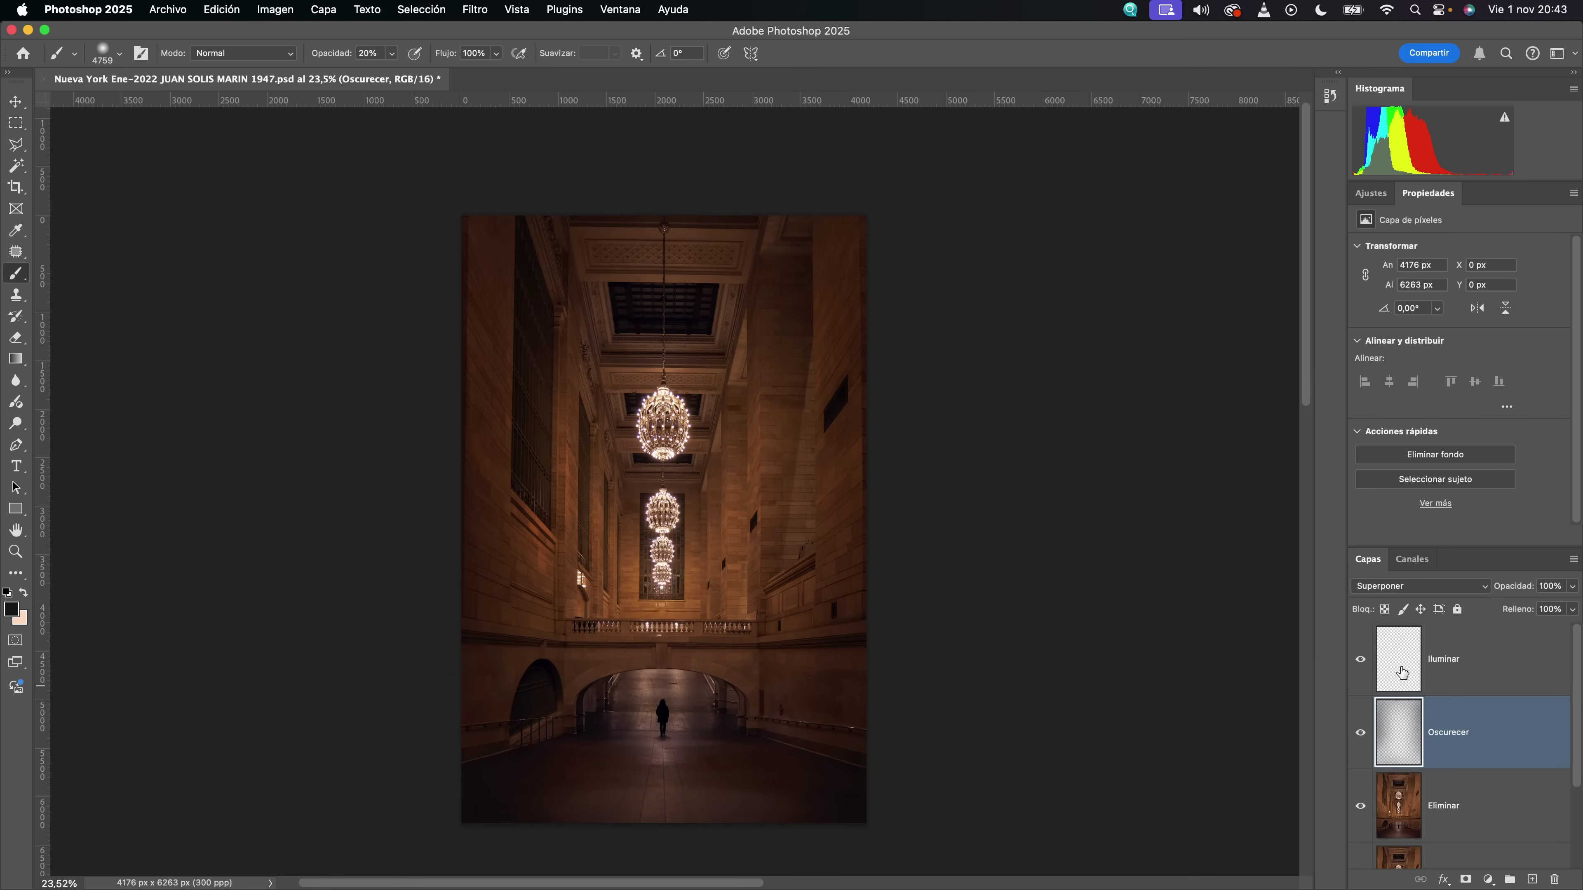
- Select the Iluminar layer and set the foreground colour to the warm light tone #ffd5b7 sampled from the photo
{"action": "left_click", "coordinate": [1402, 673]}
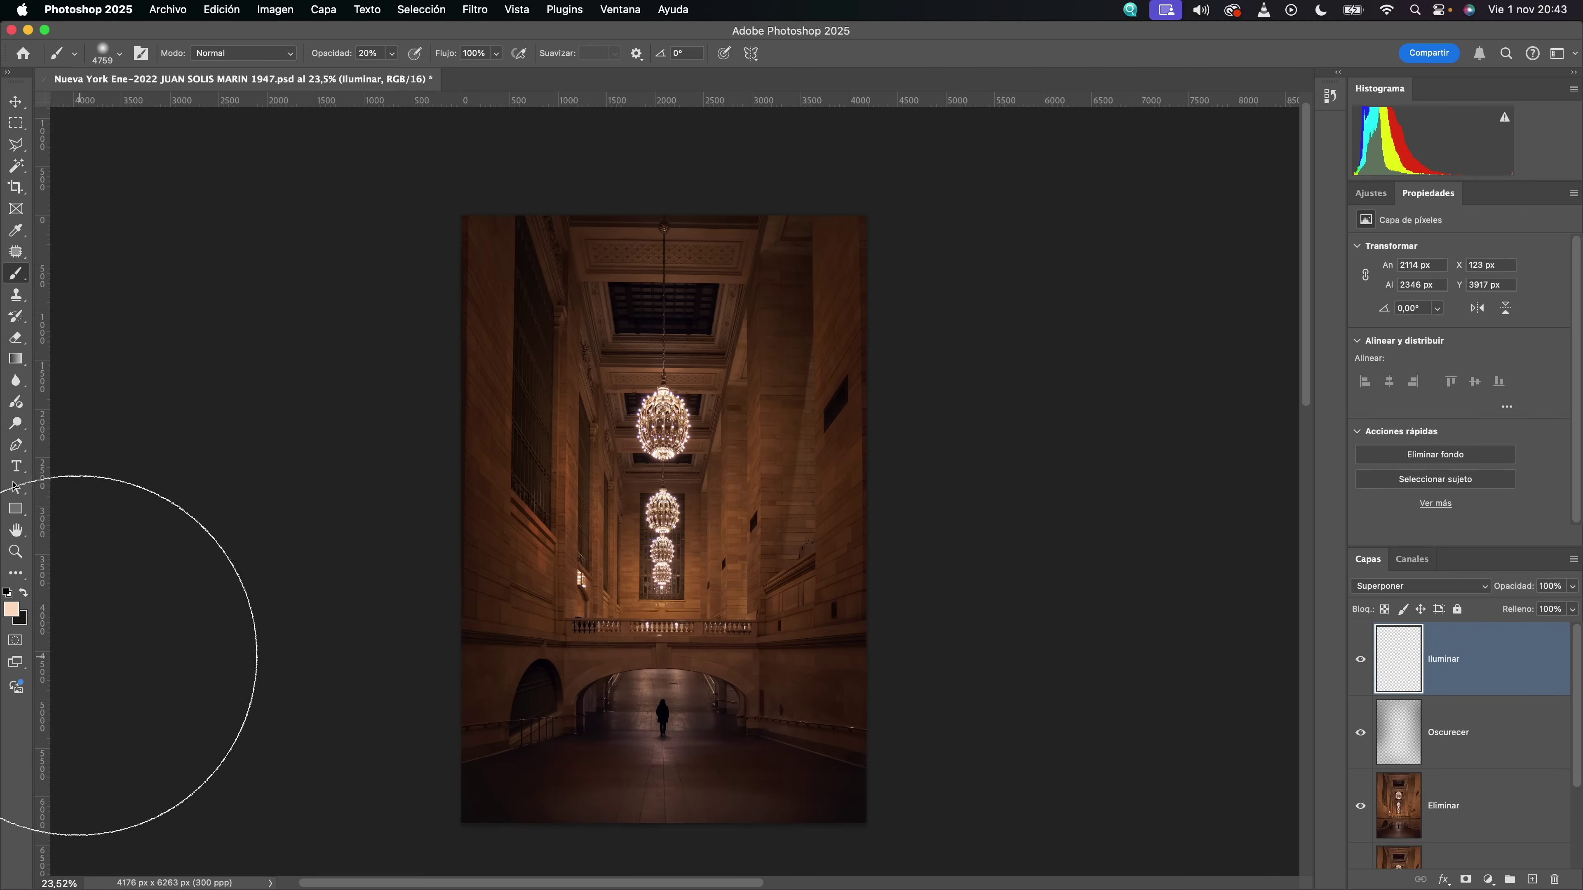
{"action": "key", "text": "x"}
{"action": "left_click", "coordinate": [12, 609]}
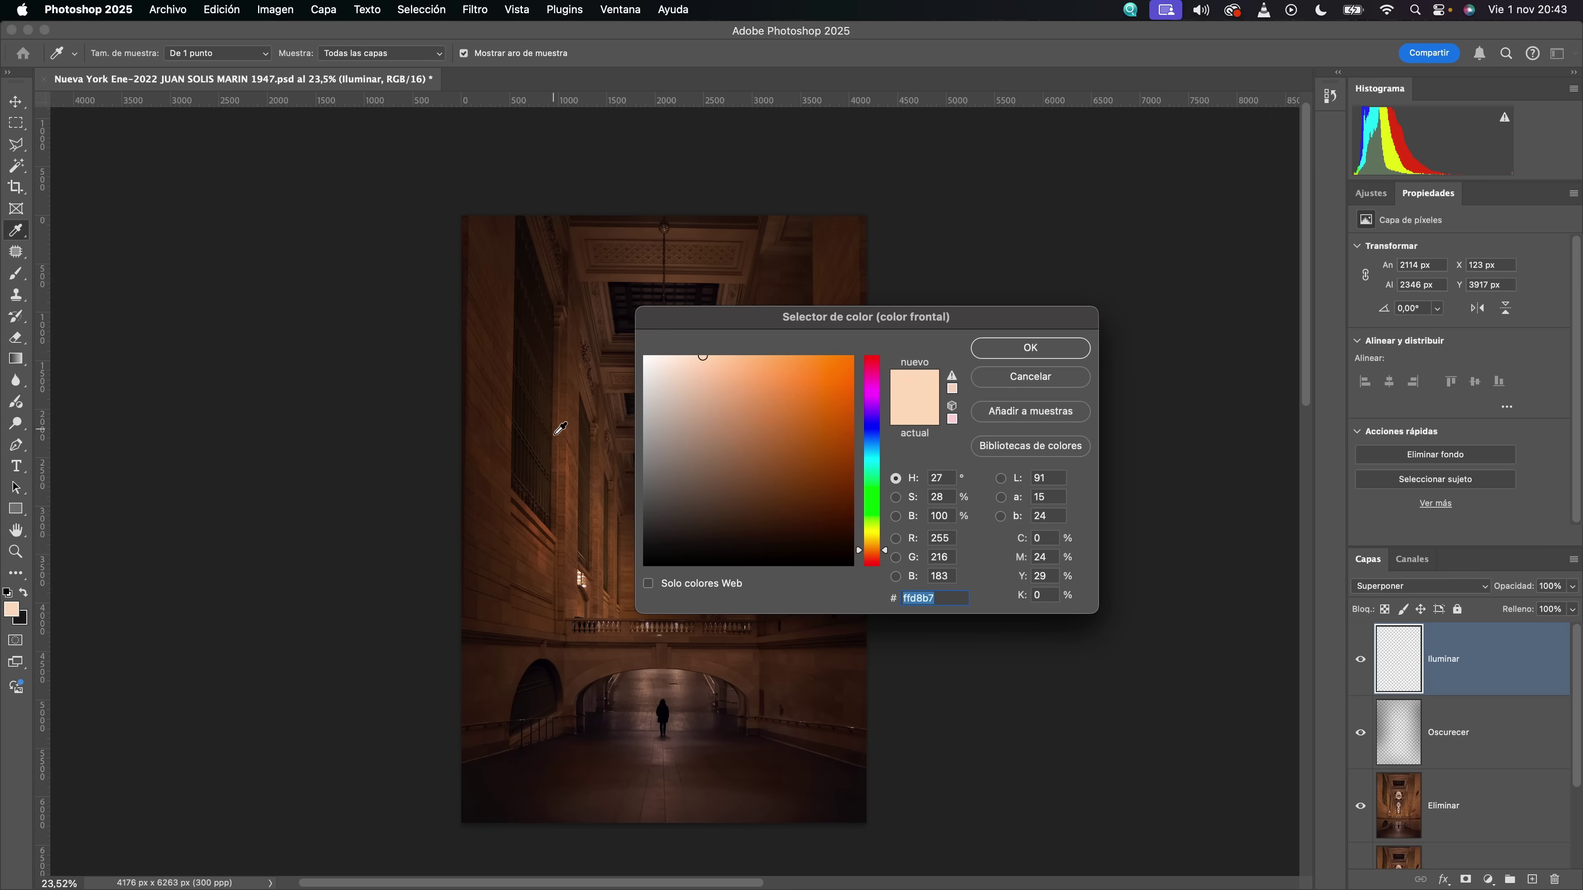
{"action": "left_click", "coordinate": [615, 288]}
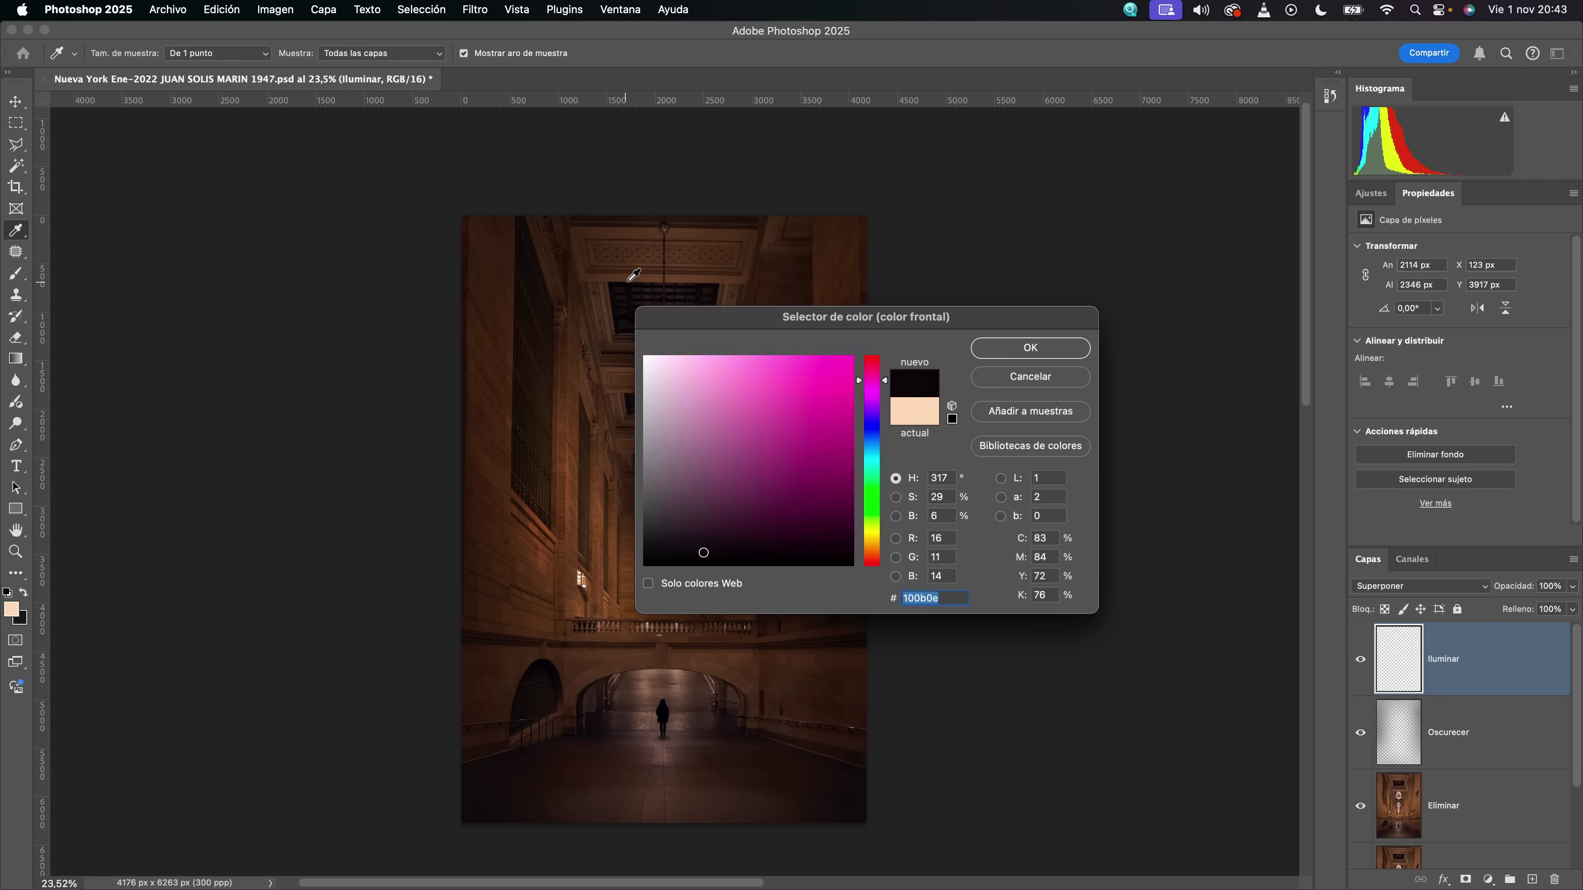
{"action": "left_click", "coordinate": [617, 312]}
{"action": "left_click_drag", "start_coordinate": [694, 373], "coordinate": [705, 338]}
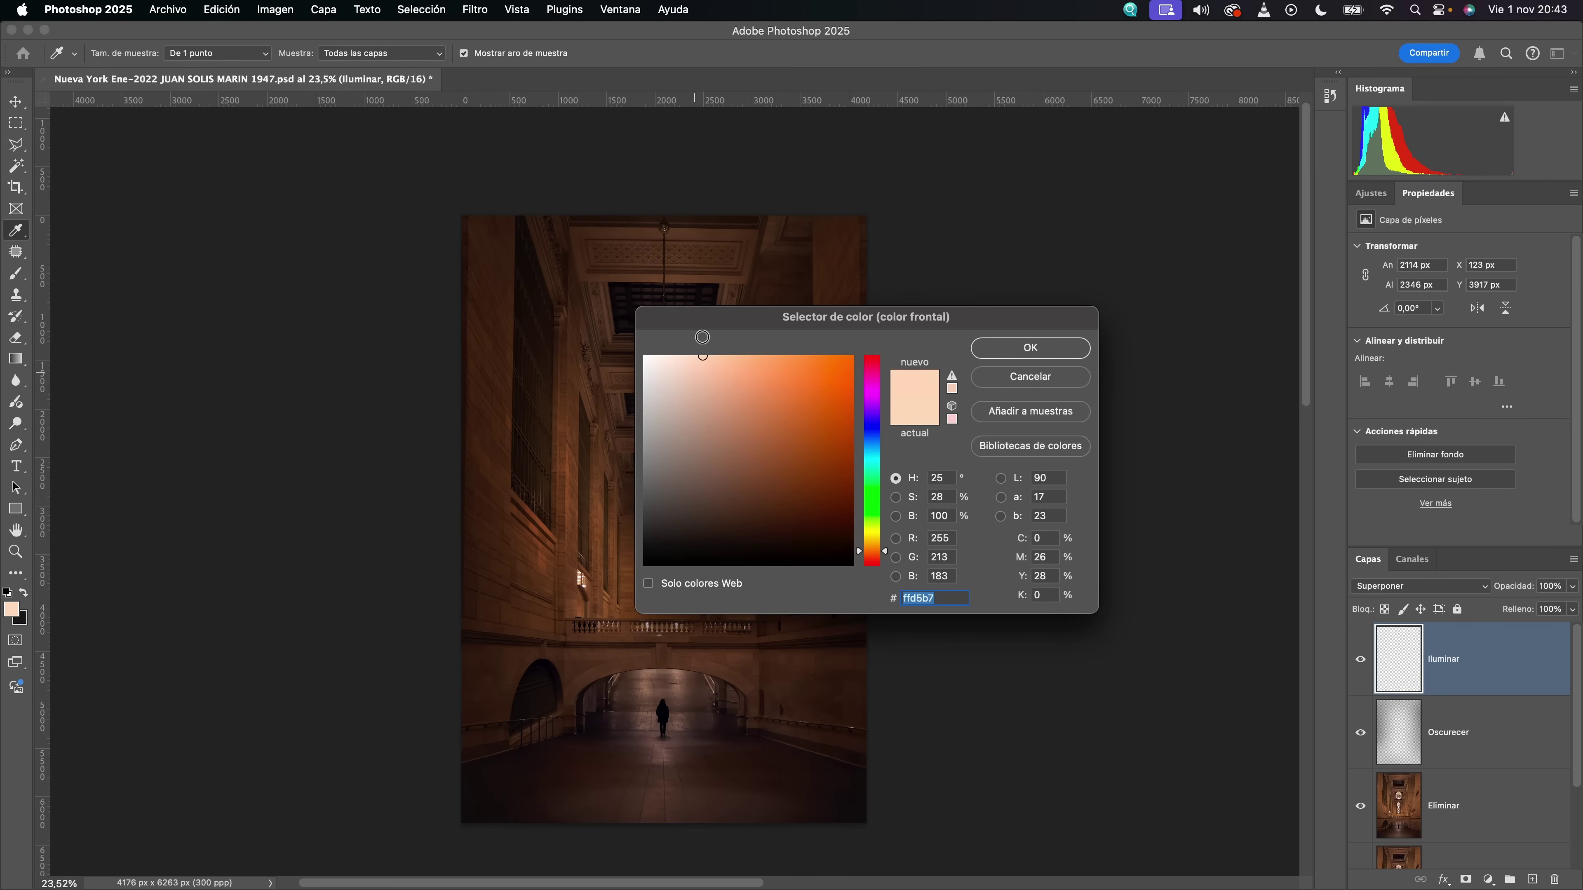
{"action": "left_click", "coordinate": [982, 357]}
- Paint warm light on Iluminar around the chandeliers and up the ceiling with a brush of about 2051 to 2215 px
{"action": "left_click_drag", "start_coordinate": [708, 617], "coordinate": [427, 618]}
{"action": "left_click_drag", "start_coordinate": [672, 579], "coordinate": [688, 578]}
{"action": "mouse_move", "coordinate": [668, 419]}
{"action": "left_mouse_down"}
{"action": "mouse_move", "coordinate": [655, 419]}
{"action": "mouse_move", "coordinate": [671, 265]}
{"action": "mouse_move", "coordinate": [720, 245]}
{"action": "left_mouse_up"}
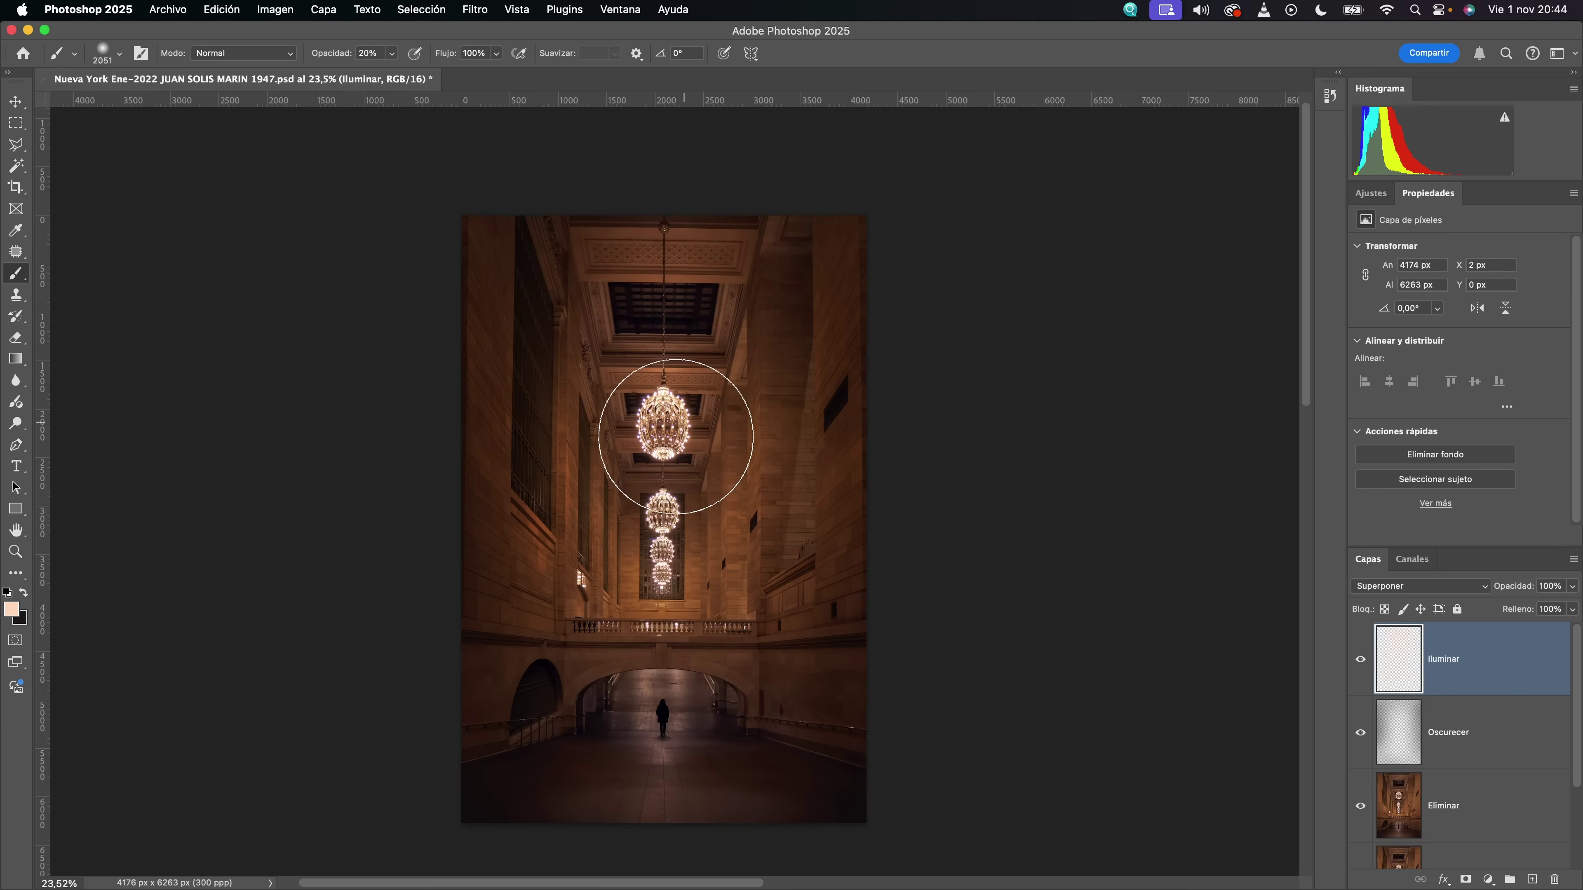
{"action": "mouse_move", "coordinate": [671, 477]}
{"action": "left_mouse_down"}
{"action": "mouse_move", "coordinate": [617, 571]}
{"action": "mouse_move", "coordinate": [584, 555]}
{"action": "left_mouse_up"}
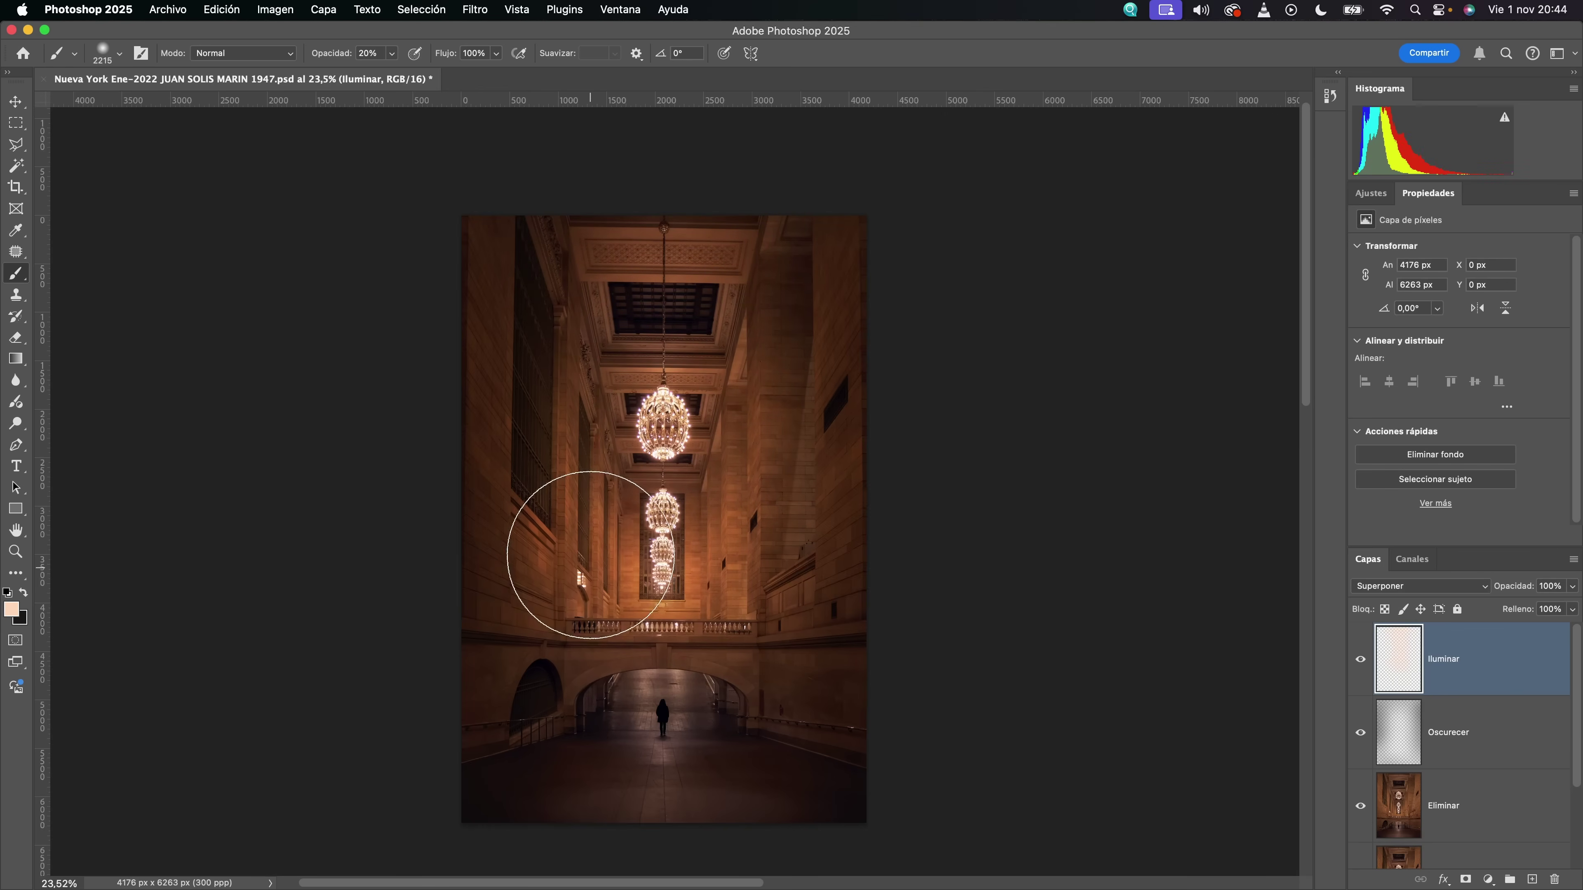
- Sample a near-white foreground colour and paint light on the floor under the arch around the figure with an 822 px brush
{"action": "key", "text": "super+plus"}
{"action": "left_click", "coordinate": [11, 609]}
{"action": "left_click", "coordinate": [654, 344]}
{"action": "left_click", "coordinate": [1059, 326]}
{"action": "left_click_drag", "start_coordinate": [735, 690], "coordinate": [673, 690]}
{"action": "left_click_drag", "start_coordinate": [673, 660], "coordinate": [673, 717]}
{"action": "key", "text": "super+plus"}
{"action": "mouse_move", "coordinate": [533, 644]}
{"action": "left_mouse_down"}
{"action": "mouse_move", "coordinate": [650, 728]}
{"action": "mouse_move", "coordinate": [784, 629]}
{"action": "left_mouse_up"}
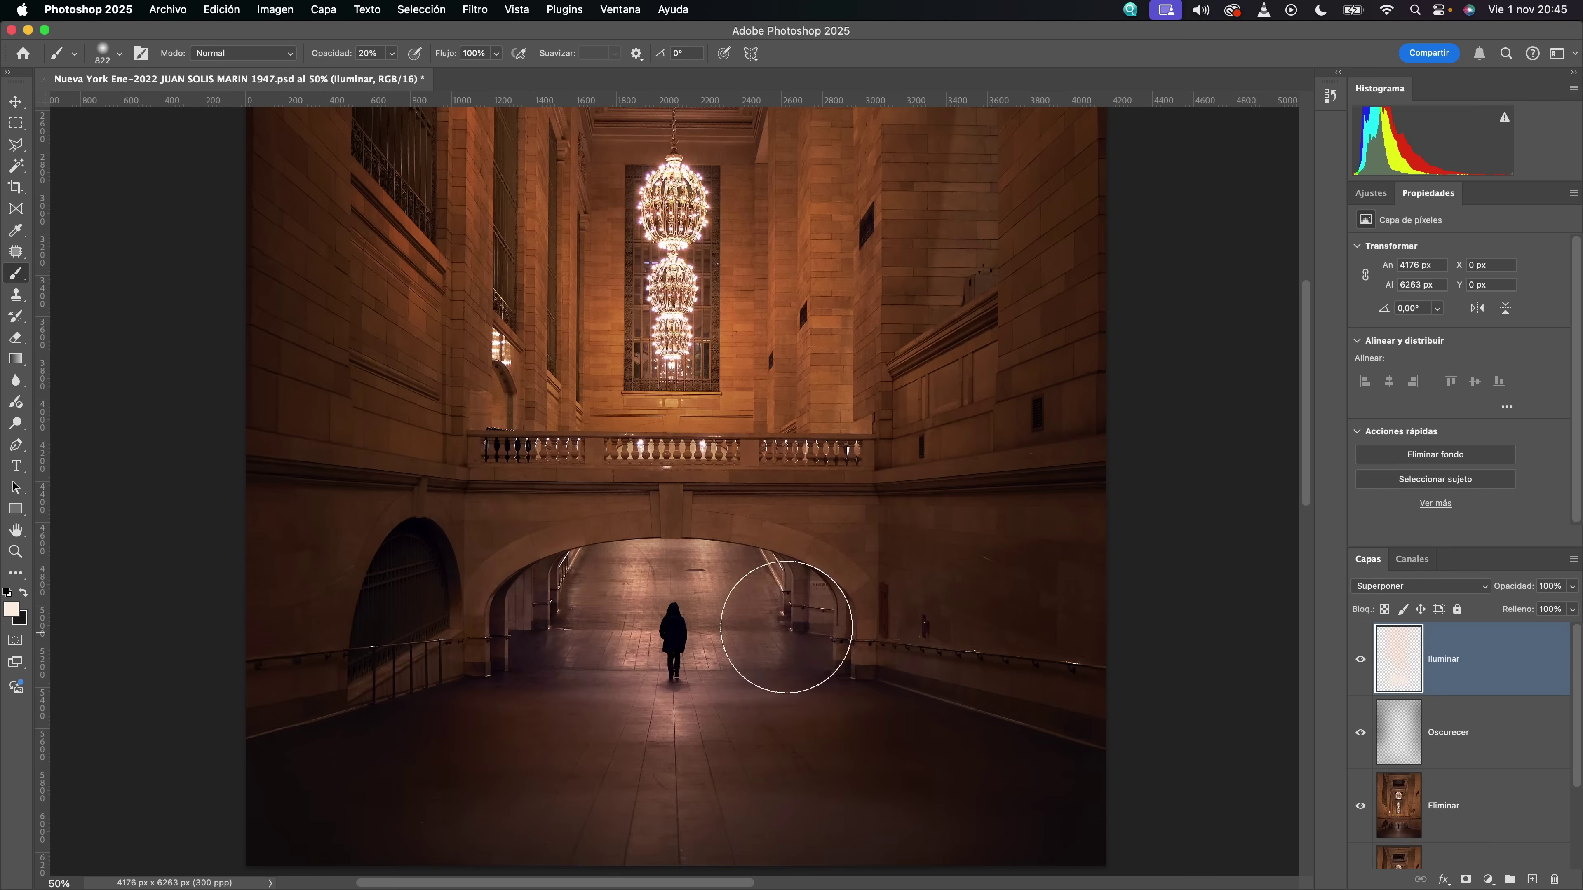
- Brush broader light over the floor and hall centre on Iluminar at up to 2776 px, and compare with the layer hidden
{"action": "scroll", "coordinate": [748, 593], "scroll_direction": "down", "scroll_amount": 5}
{"action": "left_click_drag", "start_coordinate": [696, 453], "coordinate": [694, 330]}
{"action": "left_click_drag", "start_coordinate": [771, 776], "coordinate": [835, 776]}
{"action": "scroll", "coordinate": [766, 624], "scroll_direction": "down", "scroll_amount": 2}
{"action": "left_click_drag", "start_coordinate": [591, 604], "coordinate": [670, 604]}
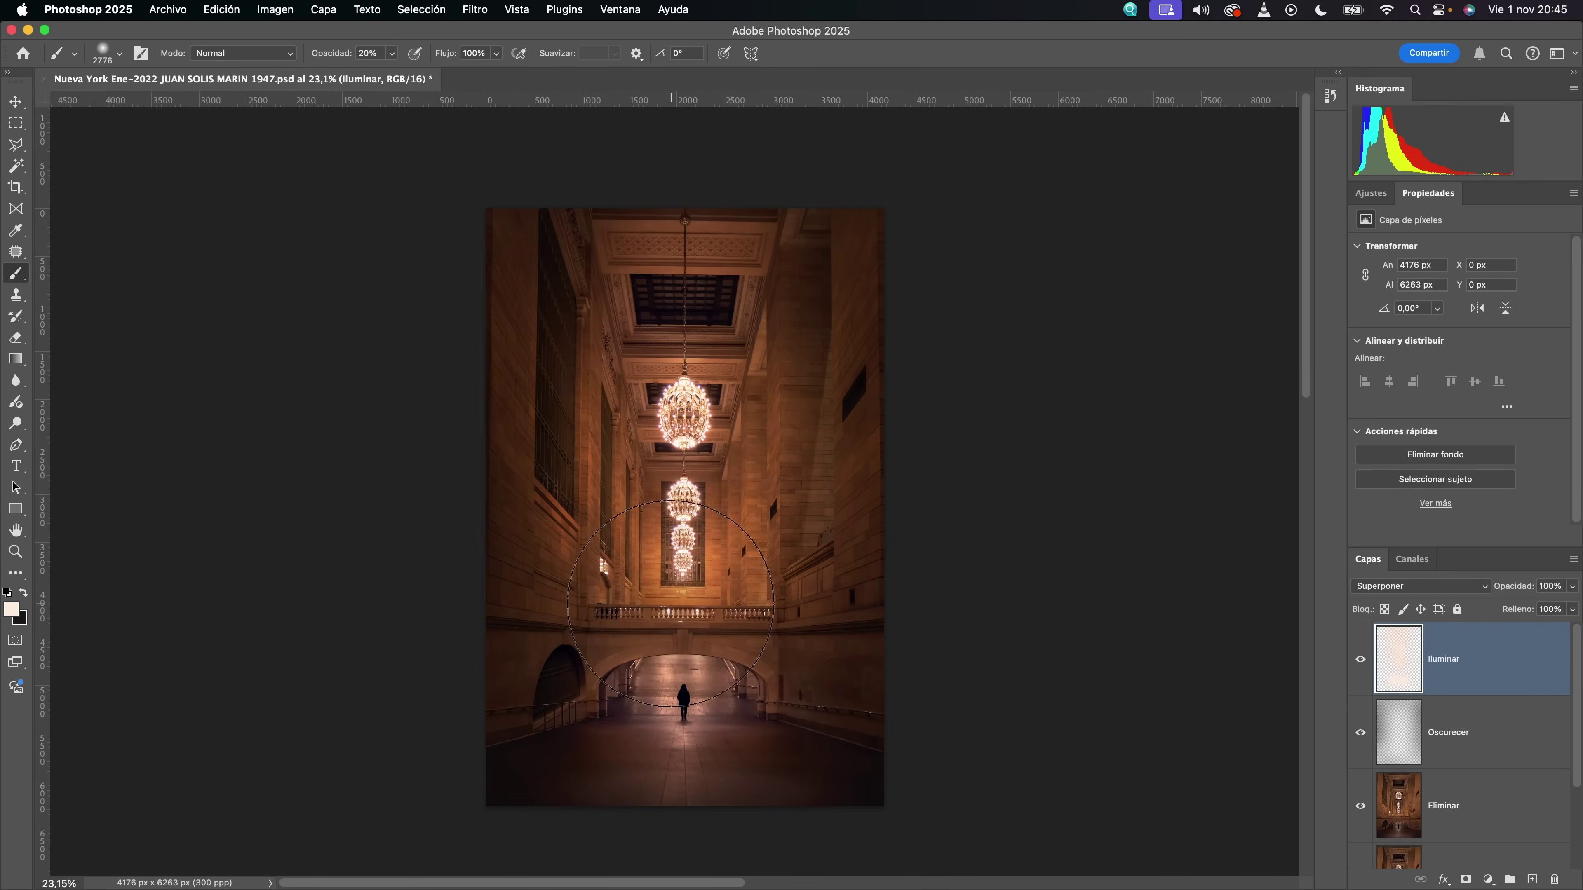
{"action": "left_click", "coordinate": [1370, 662]}
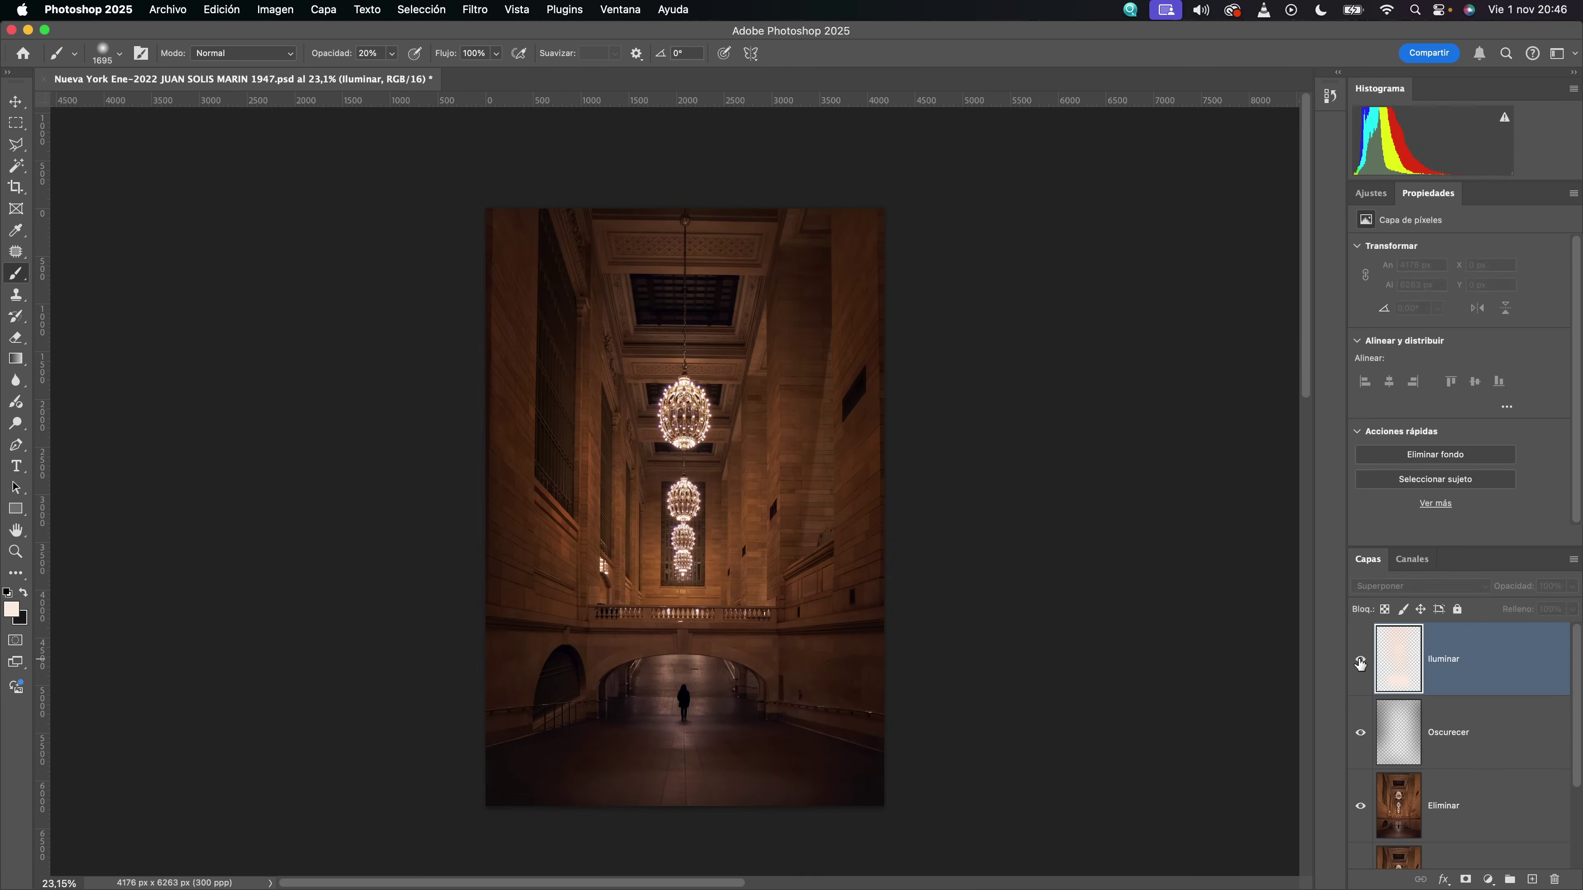
{"action": "left_click", "coordinate": [1368, 667]}
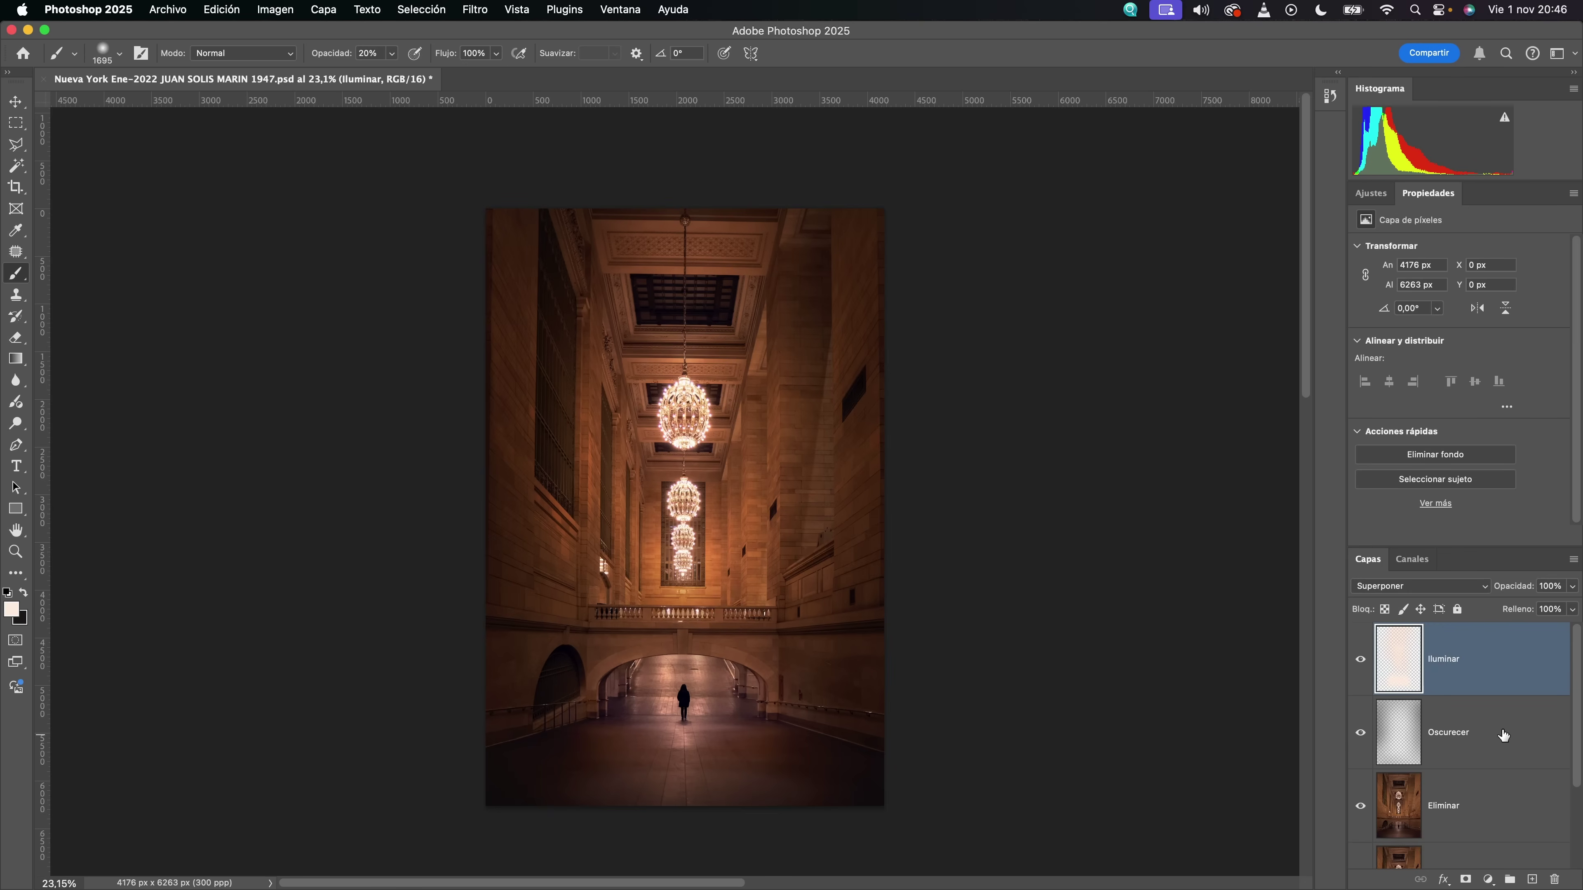
- Group the Iluminar and Oscurecer layers as "Luces y sombras" and compare the photo with the group hidden and shown
{"action": "left_click", "coordinate": [1512, 742], "text": "shift"}
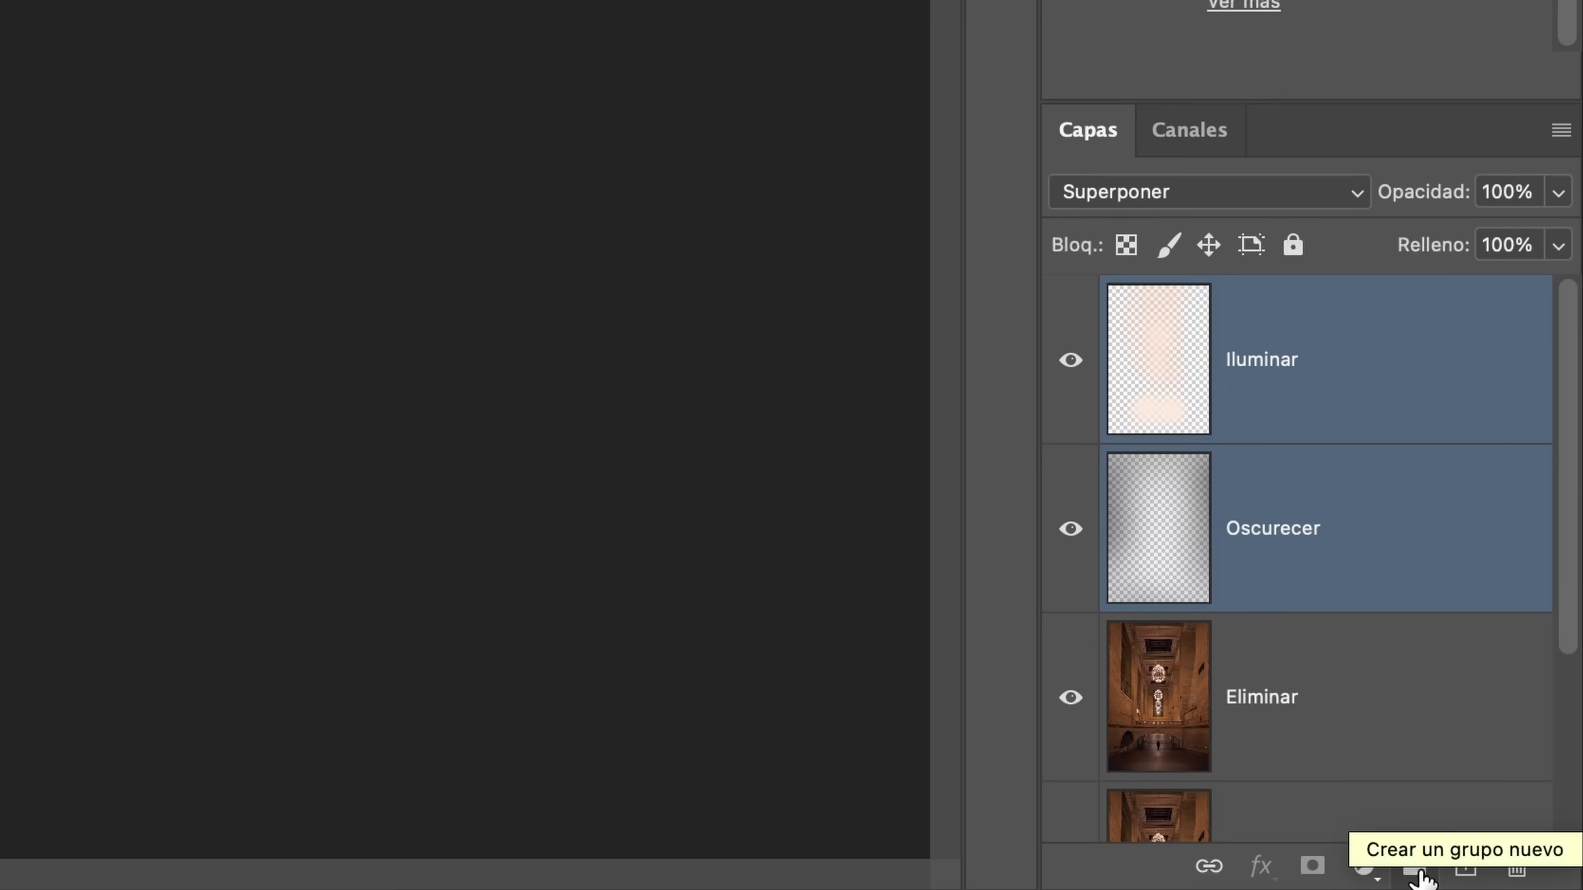
{"action": "left_click", "coordinate": [1415, 867]}
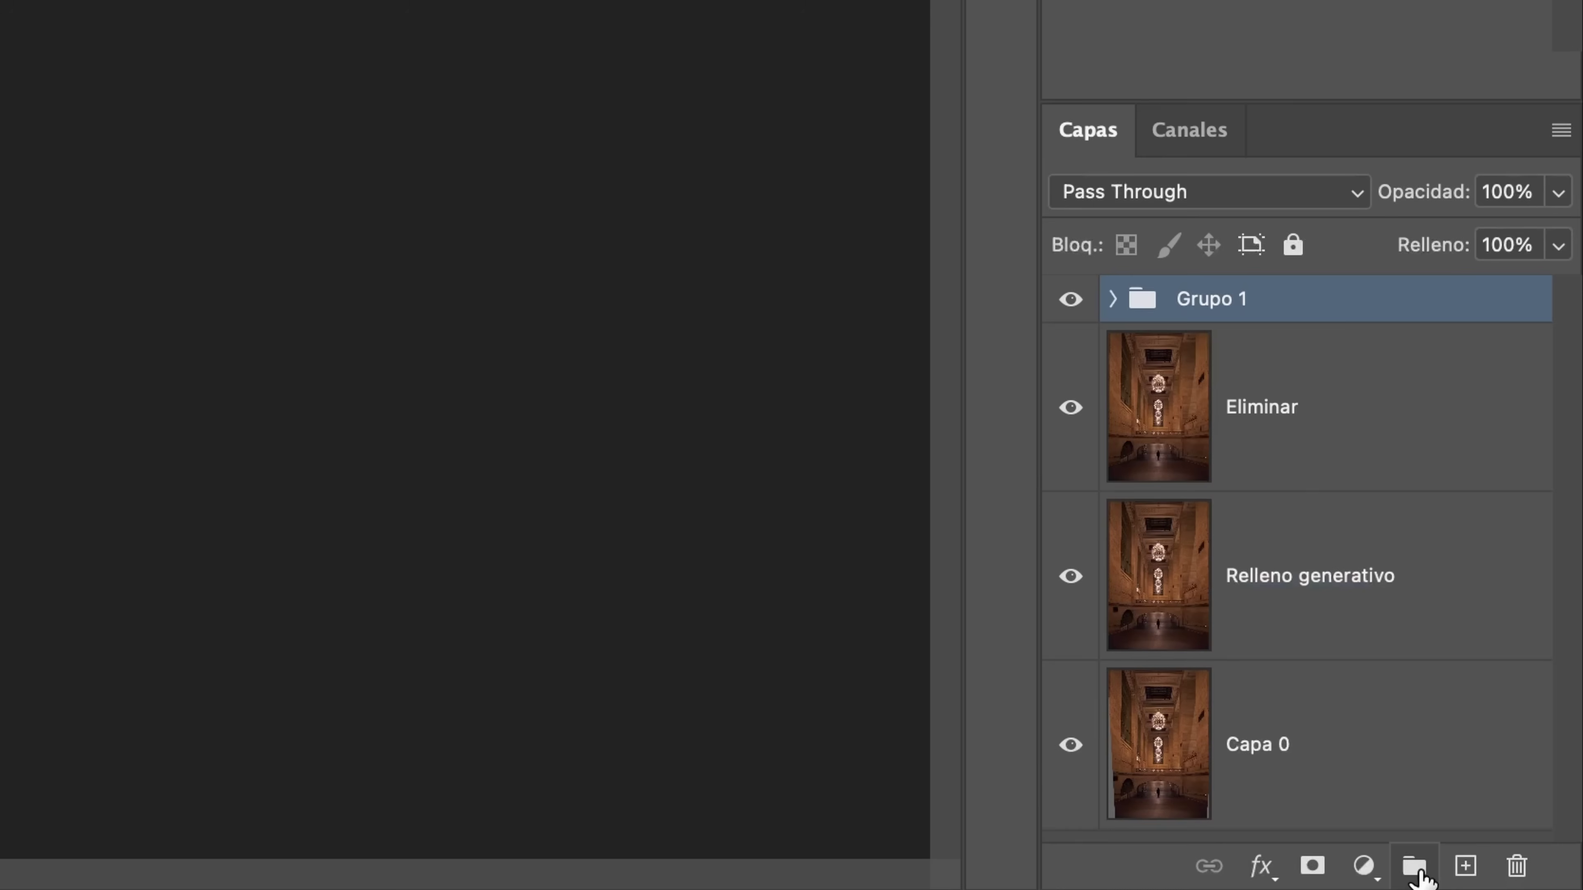
{"action": "double_click", "coordinate": [1197, 303]}
{"action": "type", "text": "Luces y sombras"}
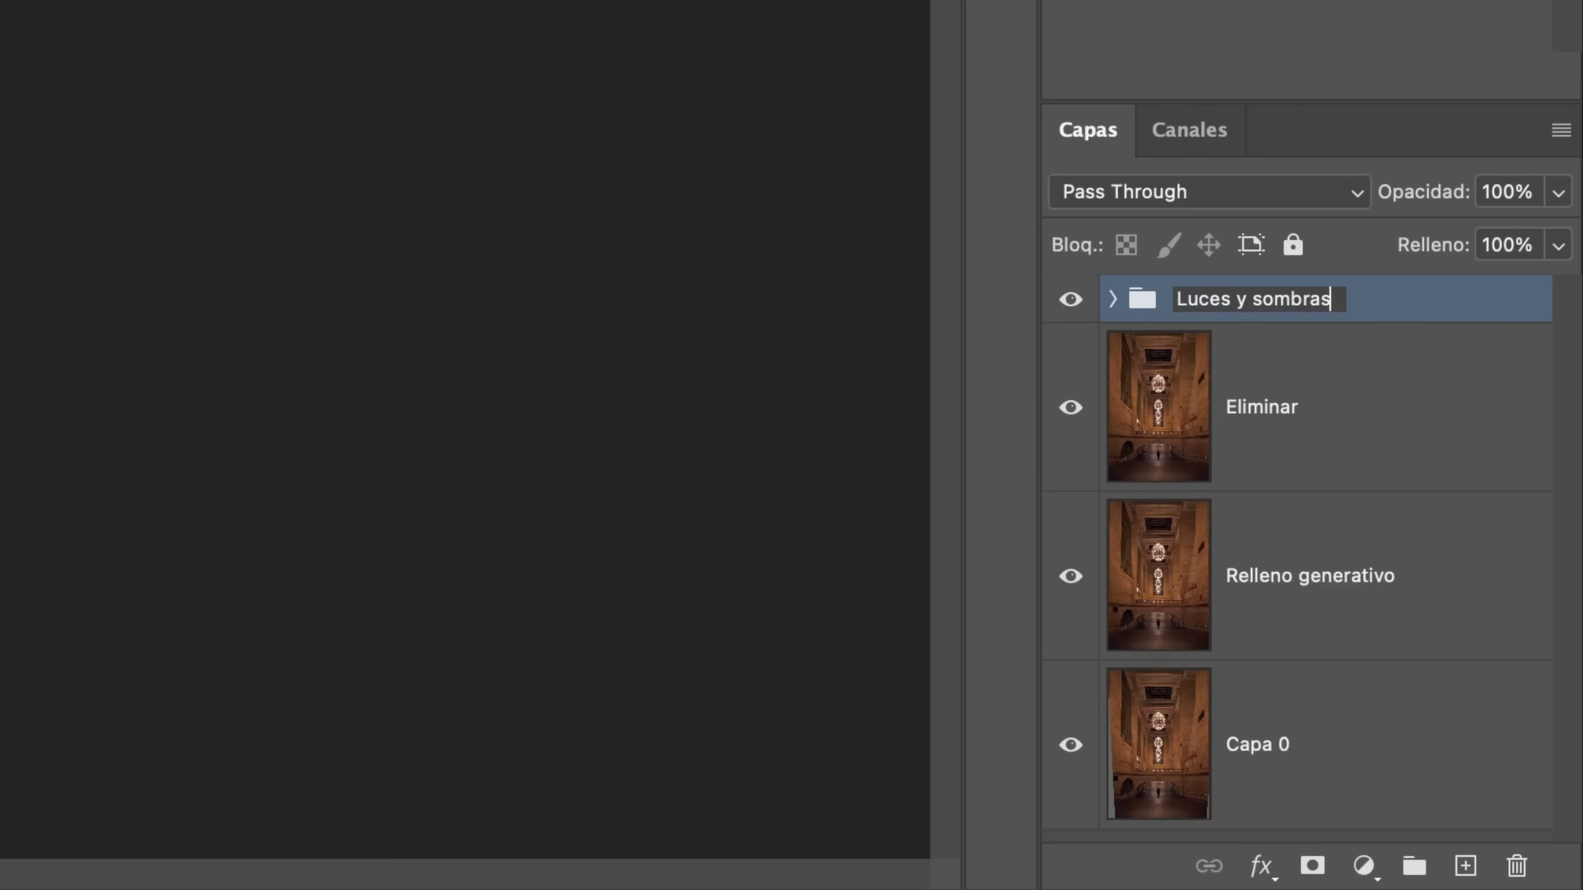
{"action": "key", "text": "Return"}
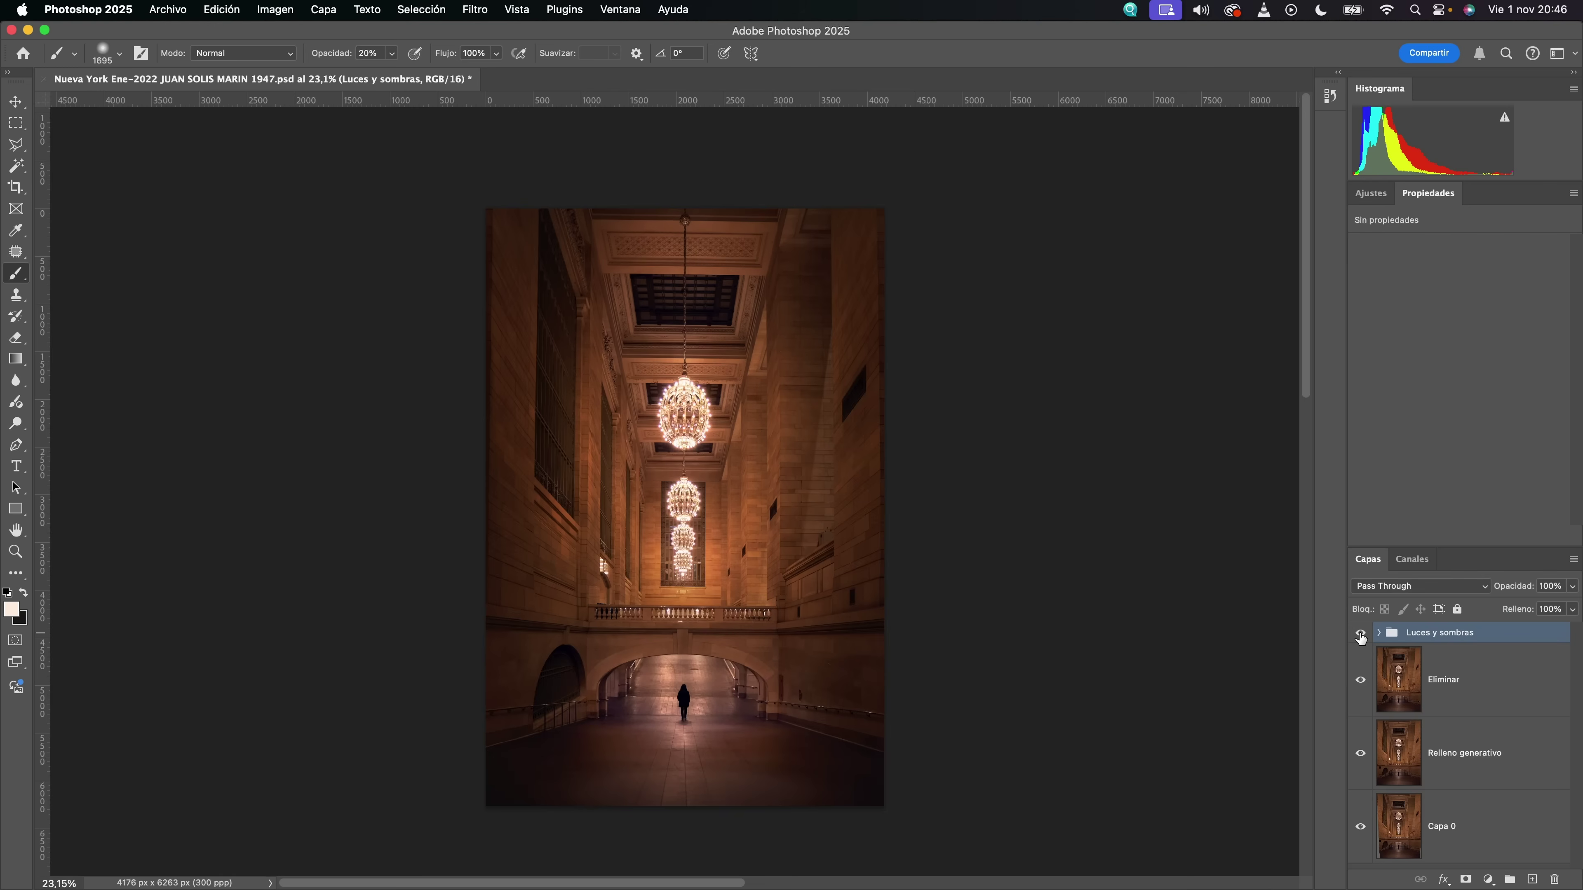
{"action": "left_click", "coordinate": [1361, 635]}
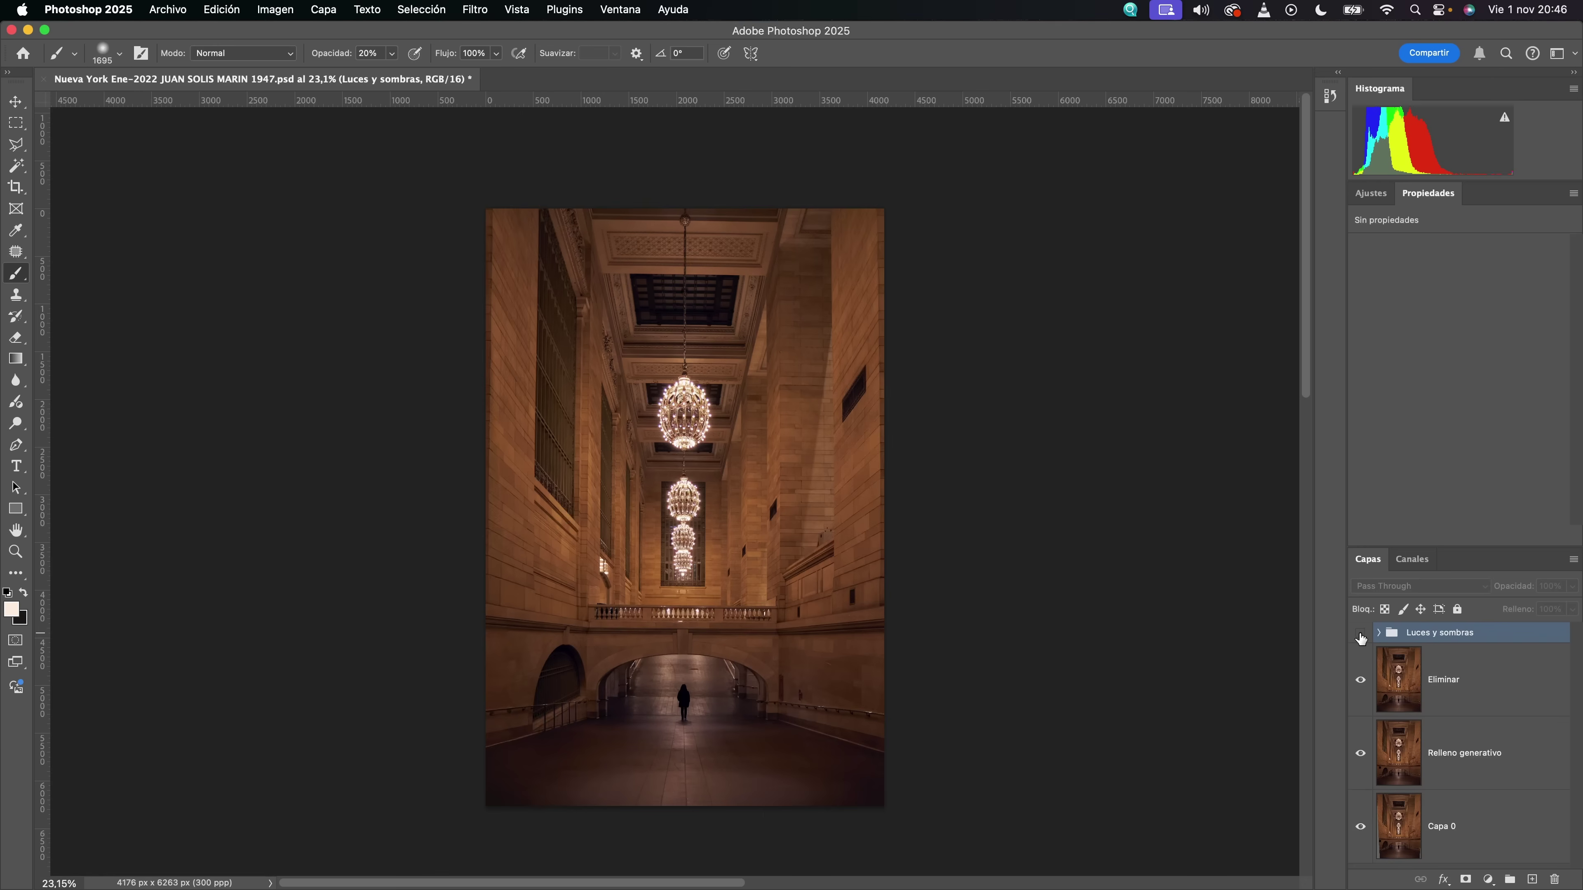
{"action": "left_click", "coordinate": [1361, 635]}
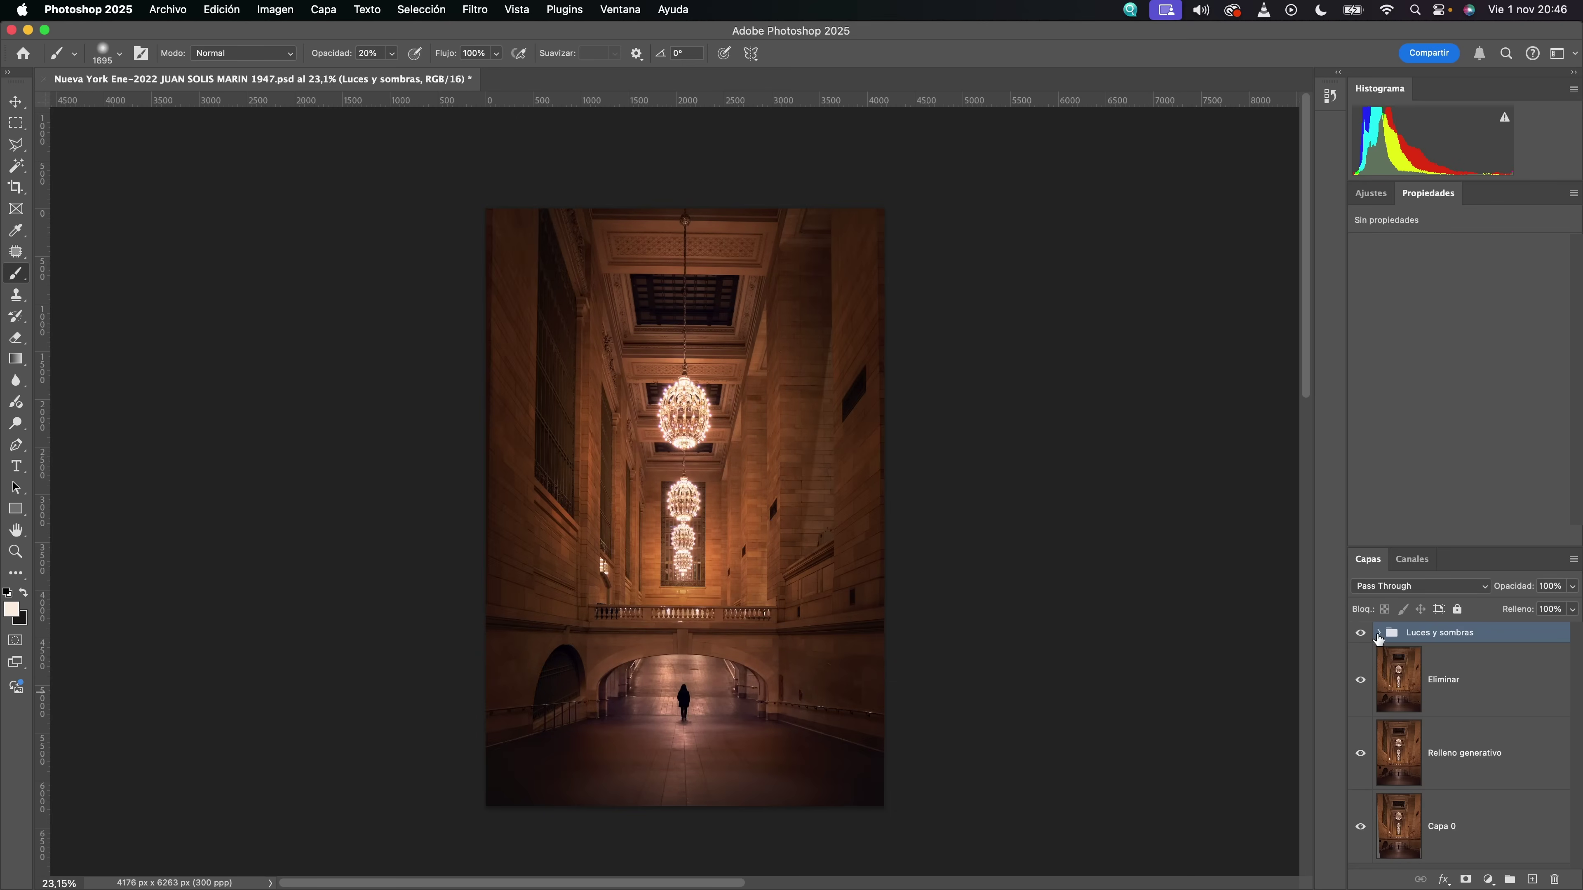
- Reopen the Luces y sombras group and add more light on Iluminar at the ceiling with a 1745 px brush
{"action": "left_click", "coordinate": [1378, 634]}
{"action": "left_click", "coordinate": [1427, 687]}
{"action": "mouse_move", "coordinate": [653, 696]}
{"action": "left_mouse_down"}
{"action": "mouse_move", "coordinate": [738, 706]}
{"action": "mouse_move", "coordinate": [654, 726]}
{"action": "left_mouse_up"}
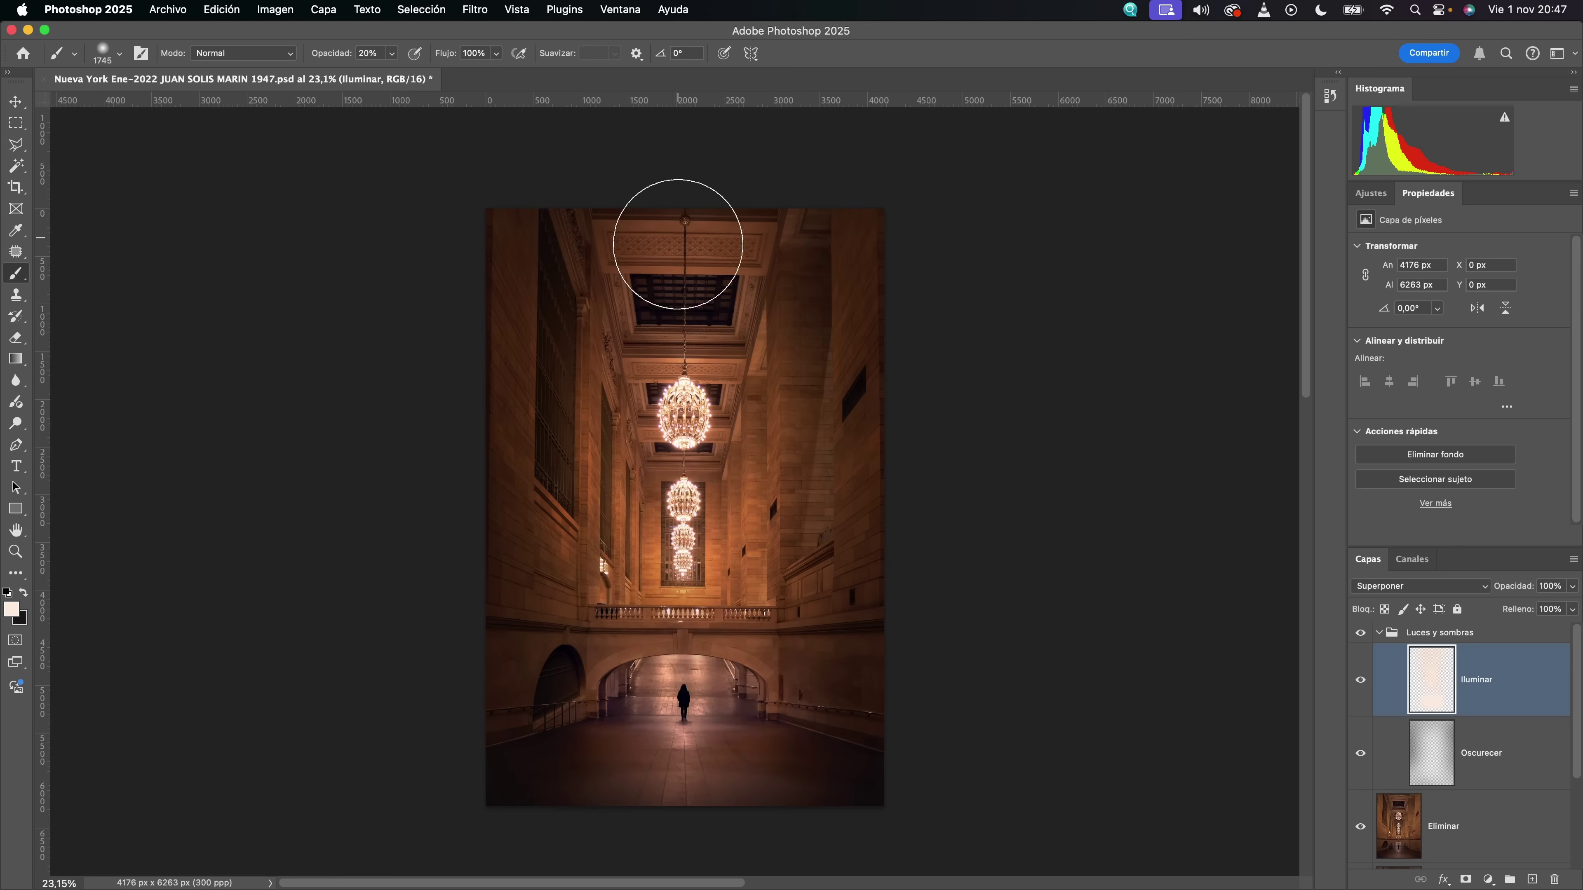
{"action": "left_click", "coordinate": [677, 245]}
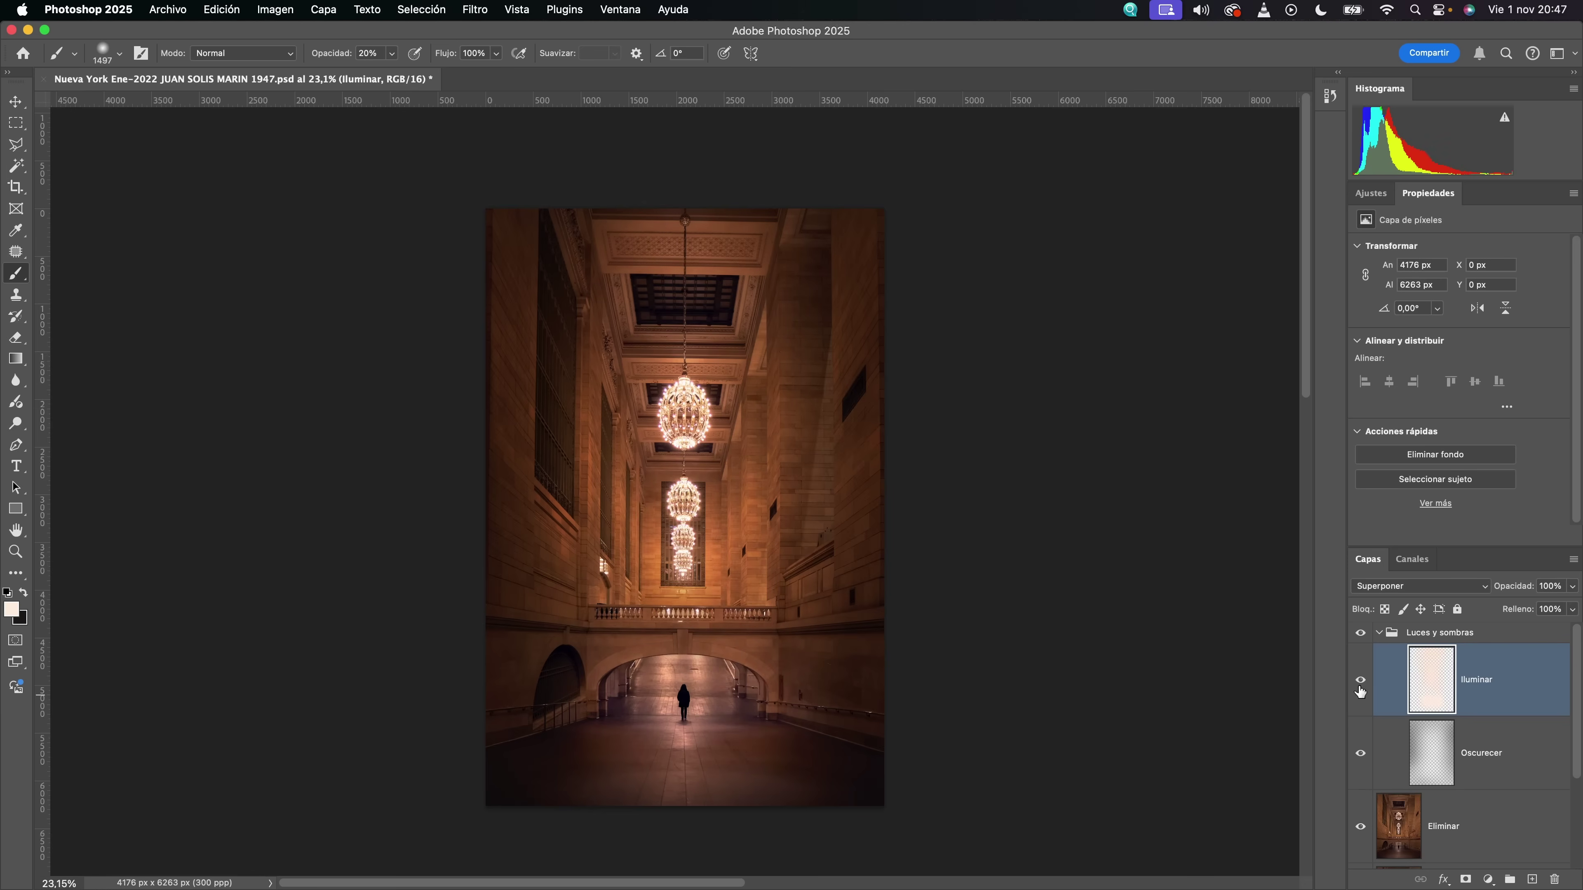
- Collapse the Luces y sombras group and toggle its visibility to compare the photo before and after the painted light
{"action": "left_click", "coordinate": [1380, 634]}
{"action": "left_click", "coordinate": [1360, 635]}
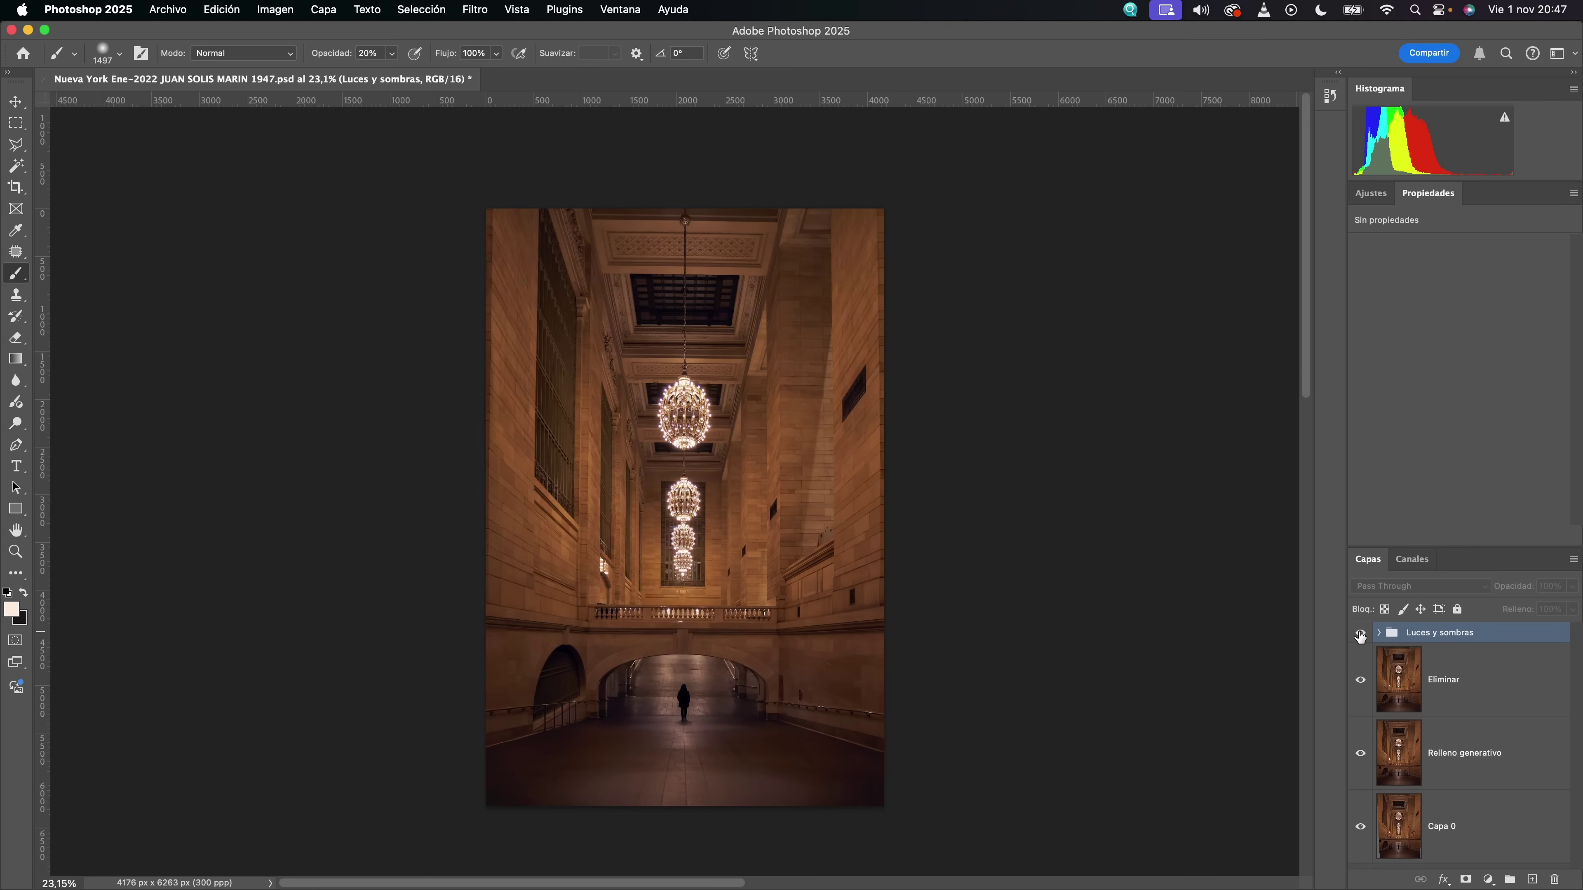
{"action": "left_click", "coordinate": [1360, 635]}
{"action": "left_click", "coordinate": [1360, 635]}
{"action": "left_click", "coordinate": [1360, 635]}
{"action": "scroll", "coordinate": [607, 621], "scroll_direction": "up", "scroll_amount": 2}
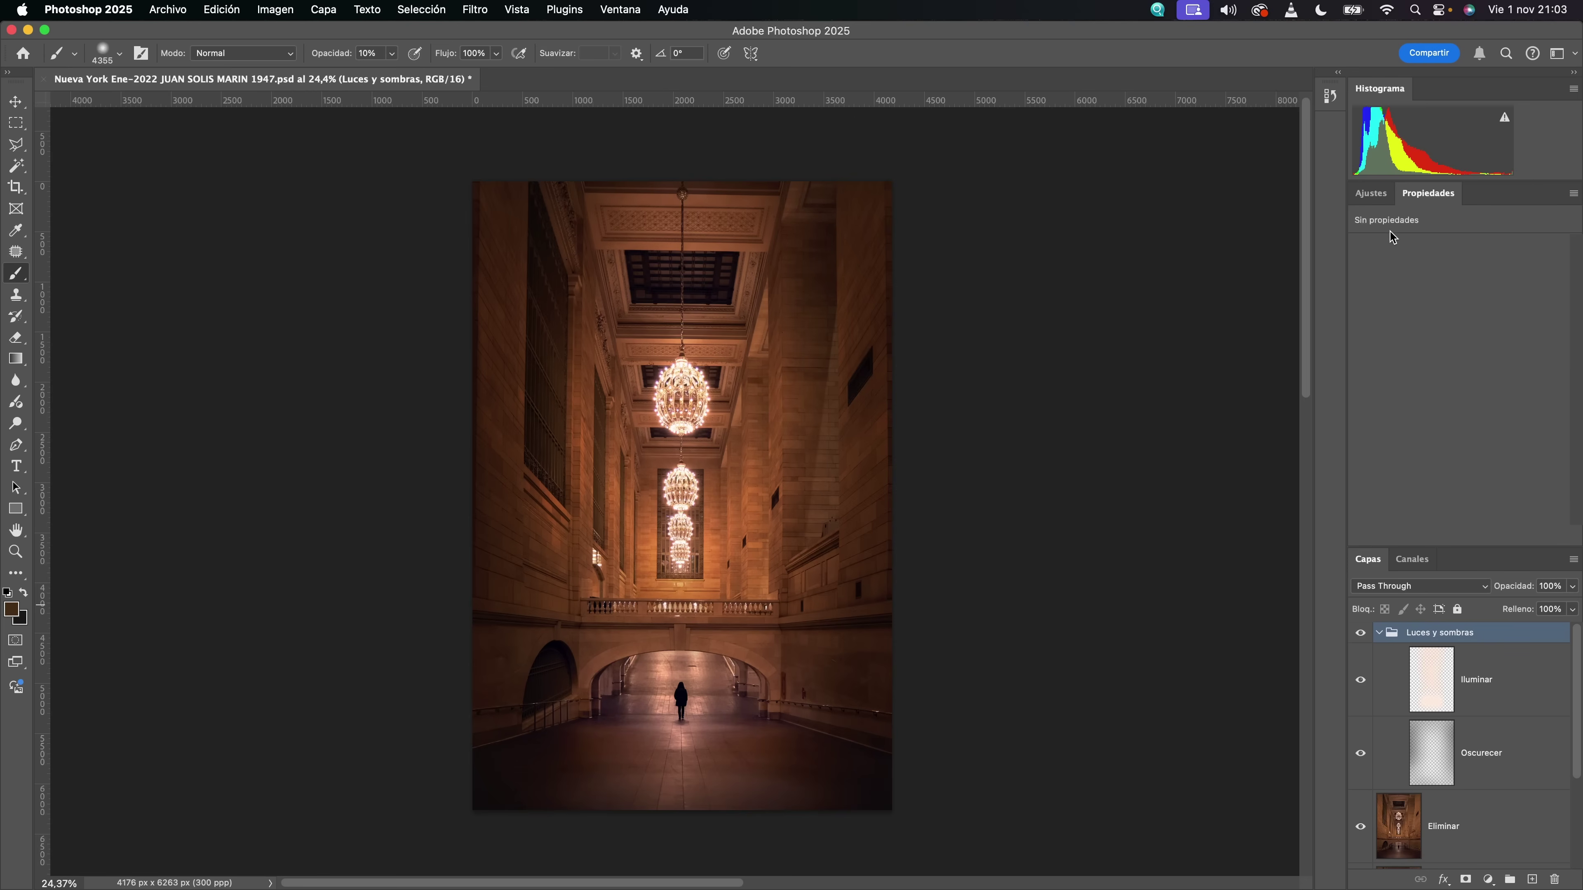
- Add an Intensidad adjustment layer and set its Intensidad value to +29
{"action": "left_click", "coordinate": [1378, 197]}
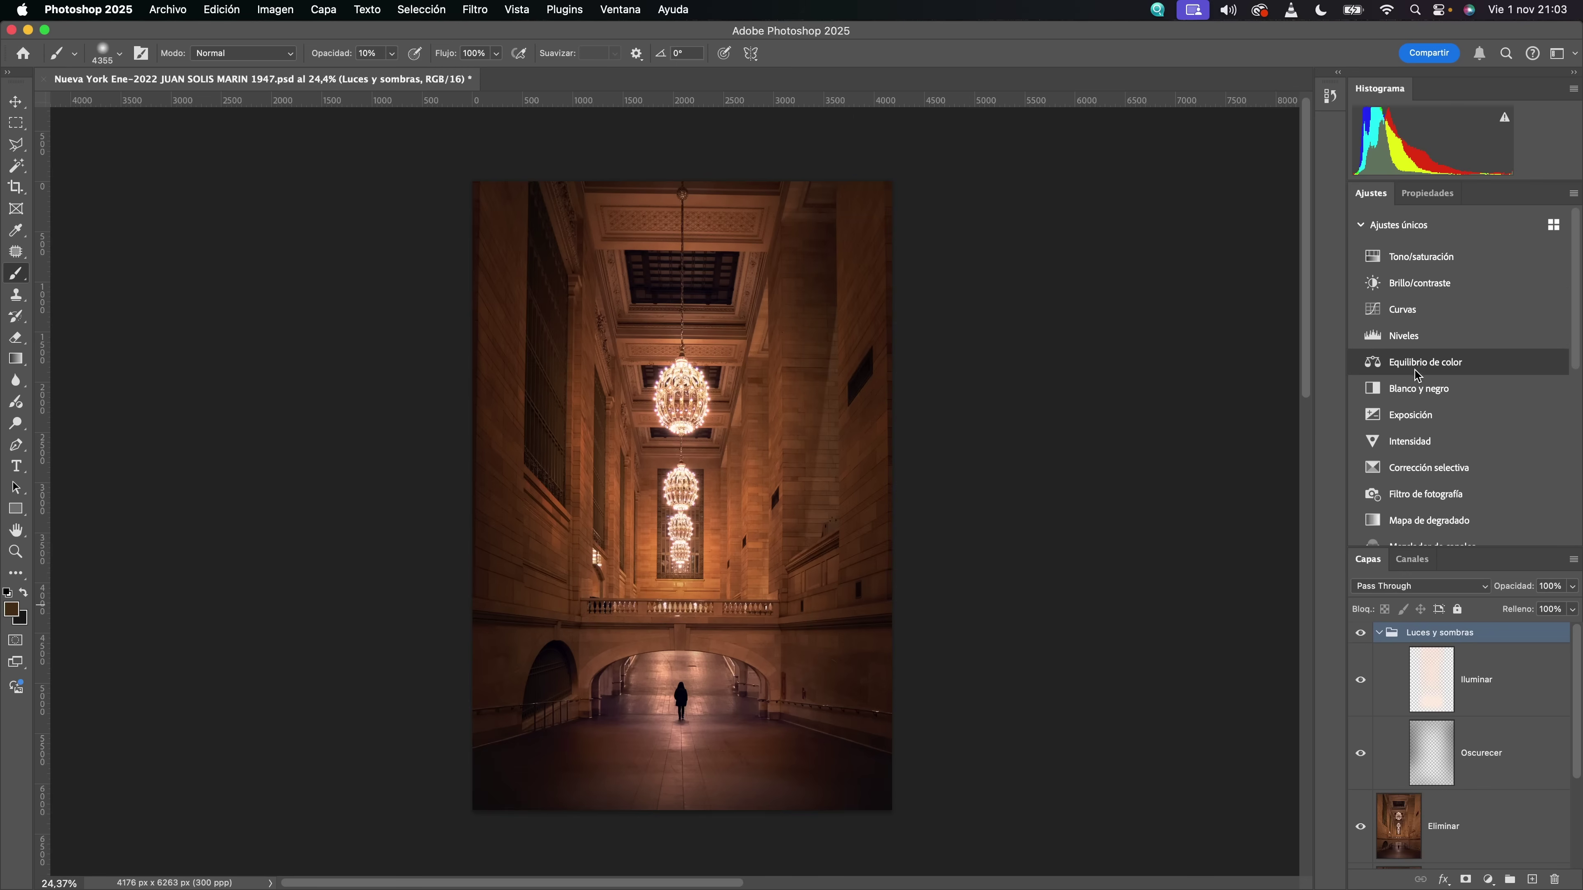
{"action": "left_click", "coordinate": [1410, 441]}
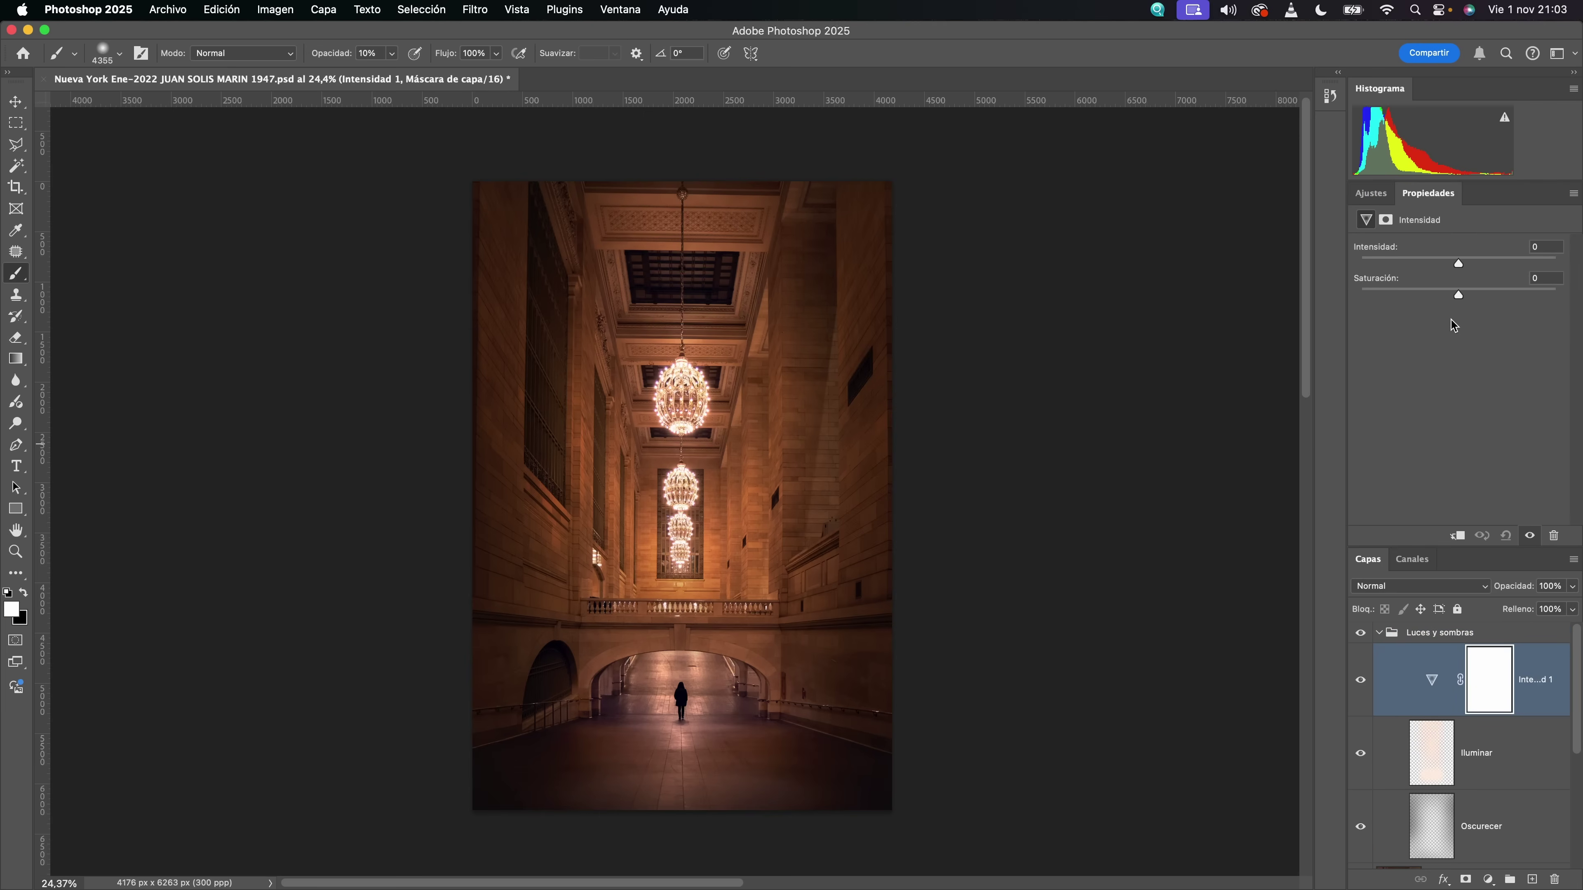
{"action": "left_click_drag", "start_coordinate": [1459, 263], "coordinate": [1489, 272]}
- Move the Intensidad 1 layer out of the Luces y sombras group to the top of the stack and collapse the group
{"action": "left_click", "coordinate": [1379, 634]}
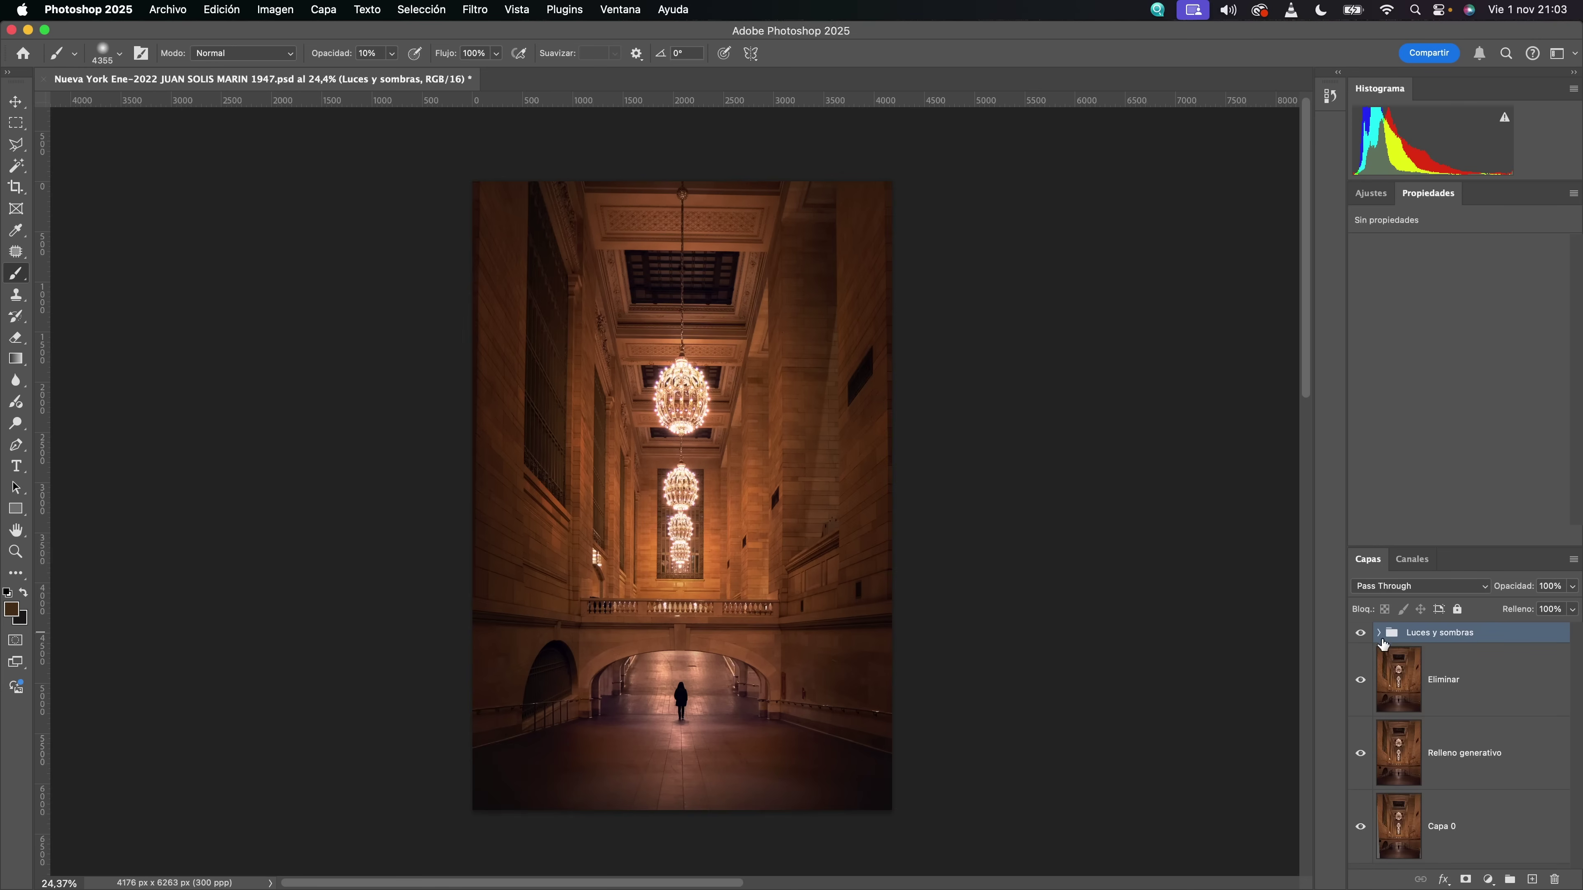
{"action": "left_click", "coordinate": [1379, 633]}
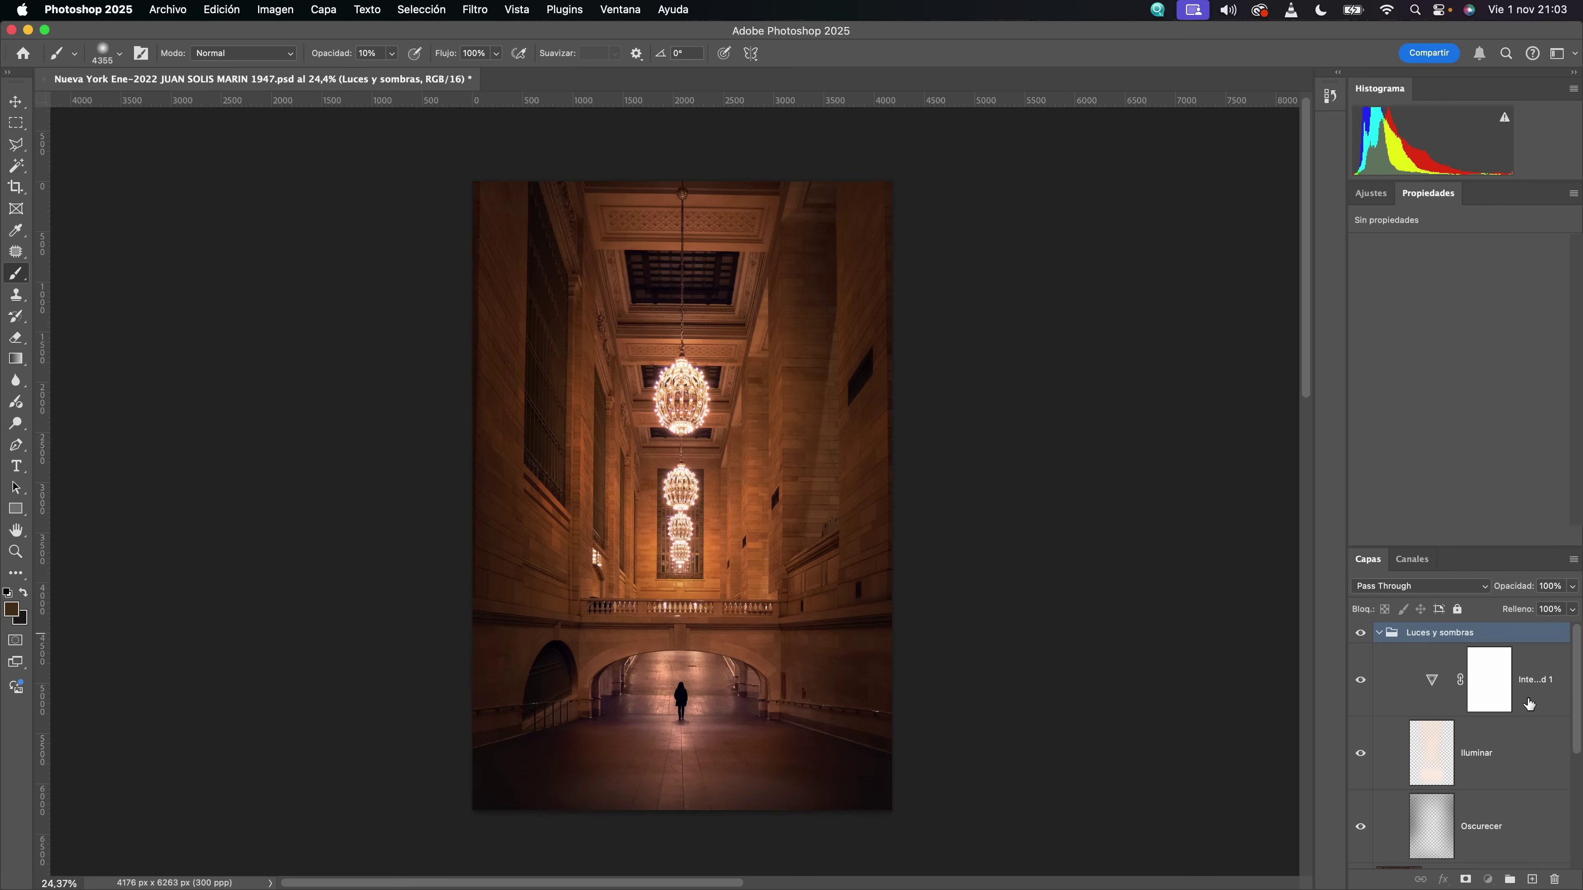
{"action": "left_click_drag", "start_coordinate": [1528, 703], "coordinate": [1515, 618]}
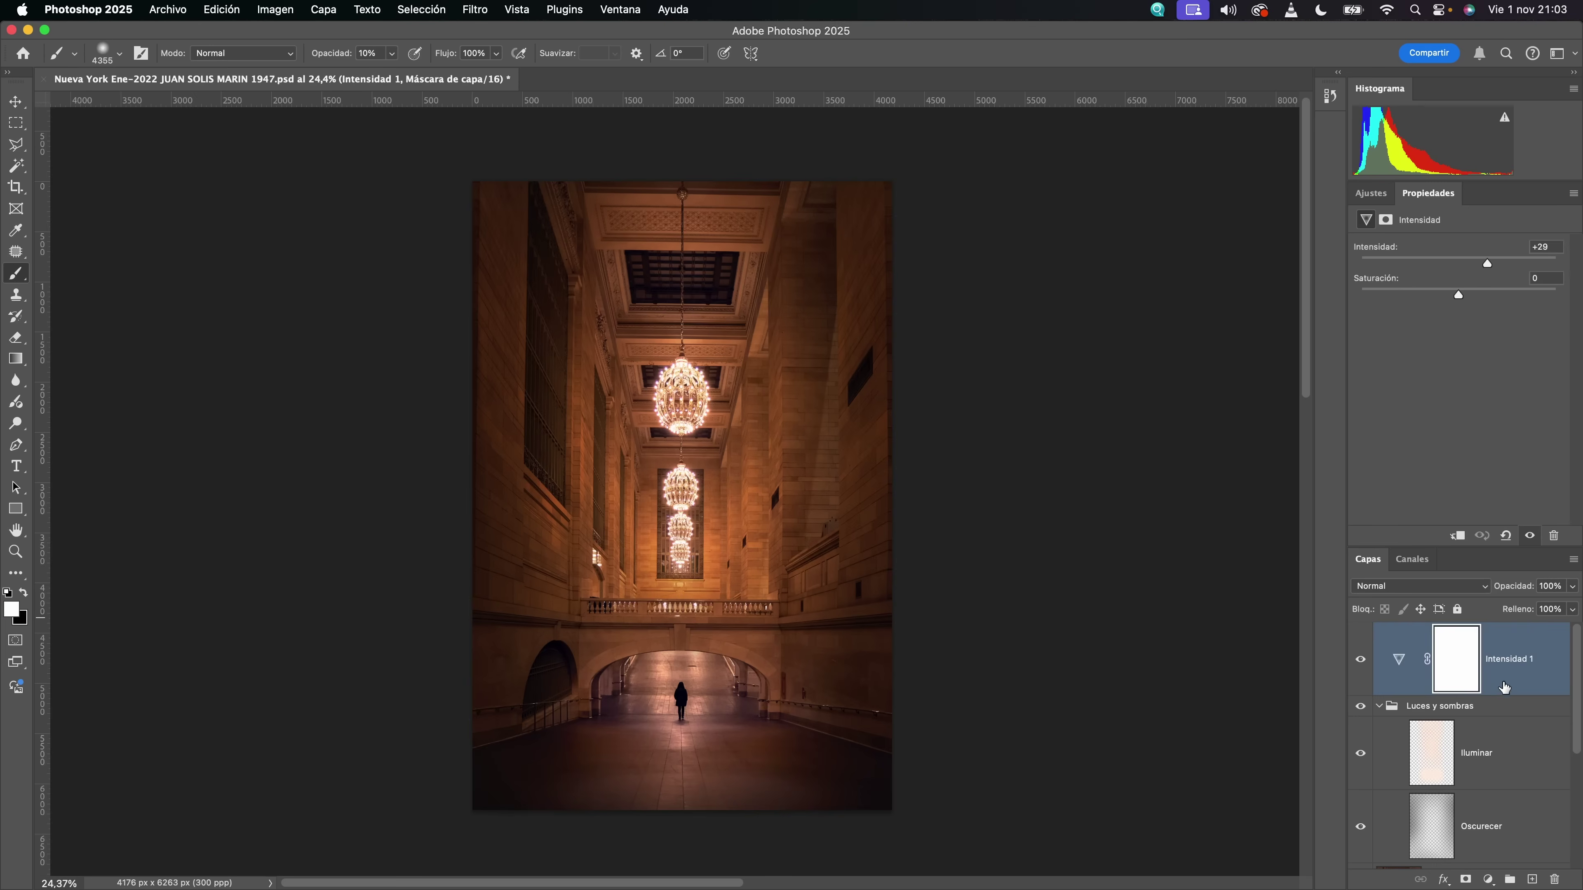
{"action": "left_click", "coordinate": [1379, 707]}
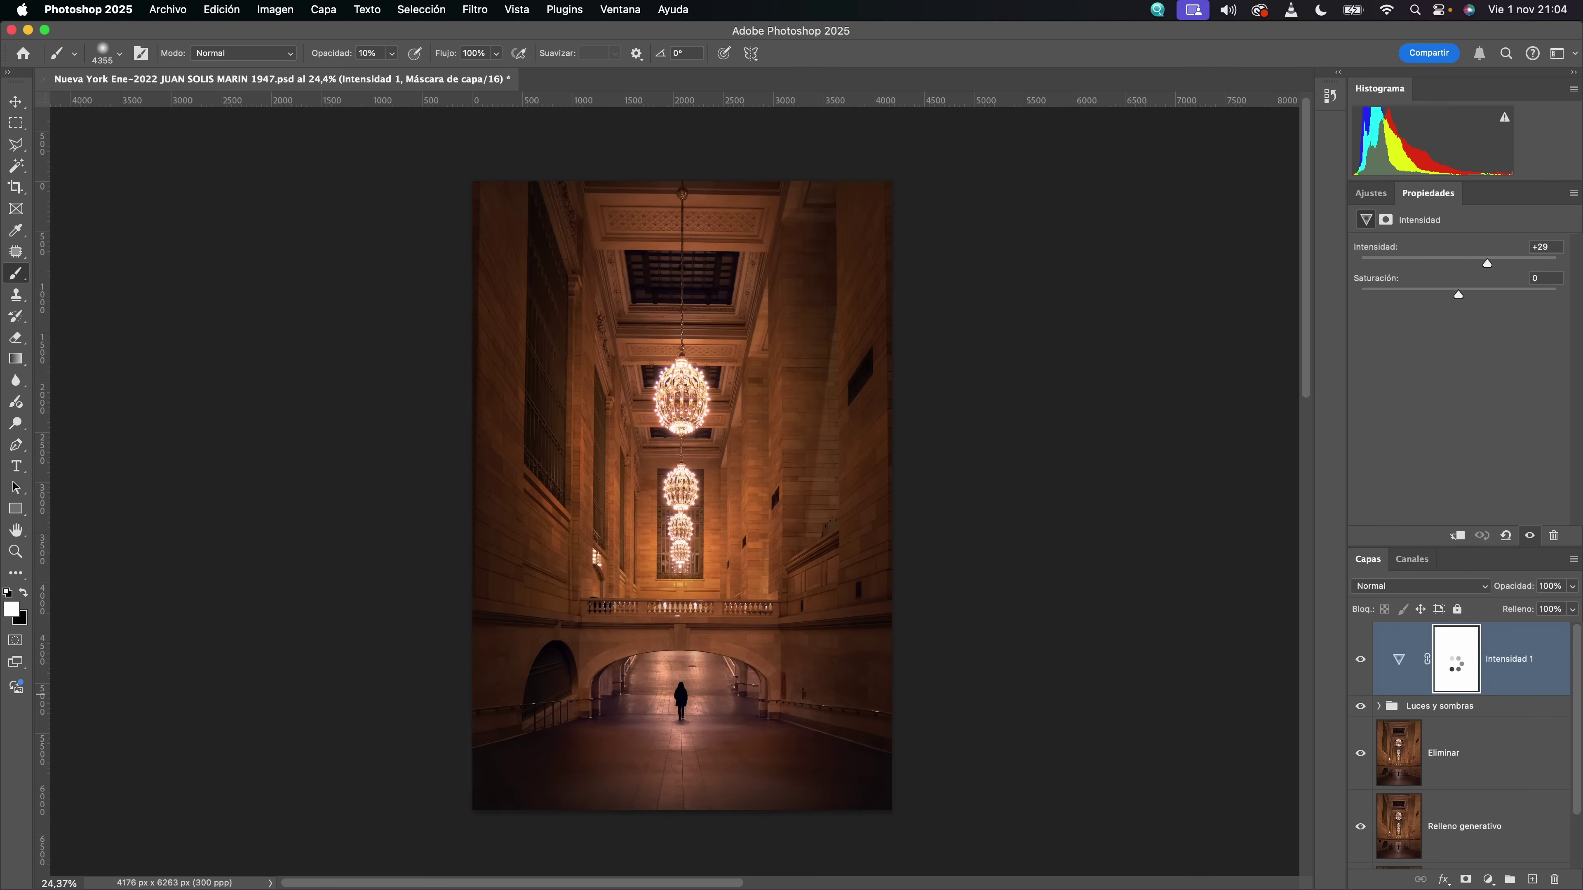
- Stamp all visible layers into a new layer named "Camera RAW" and open the Camera Raw filter on it
{"action": "key", "text": "super+alt+shift+e"}
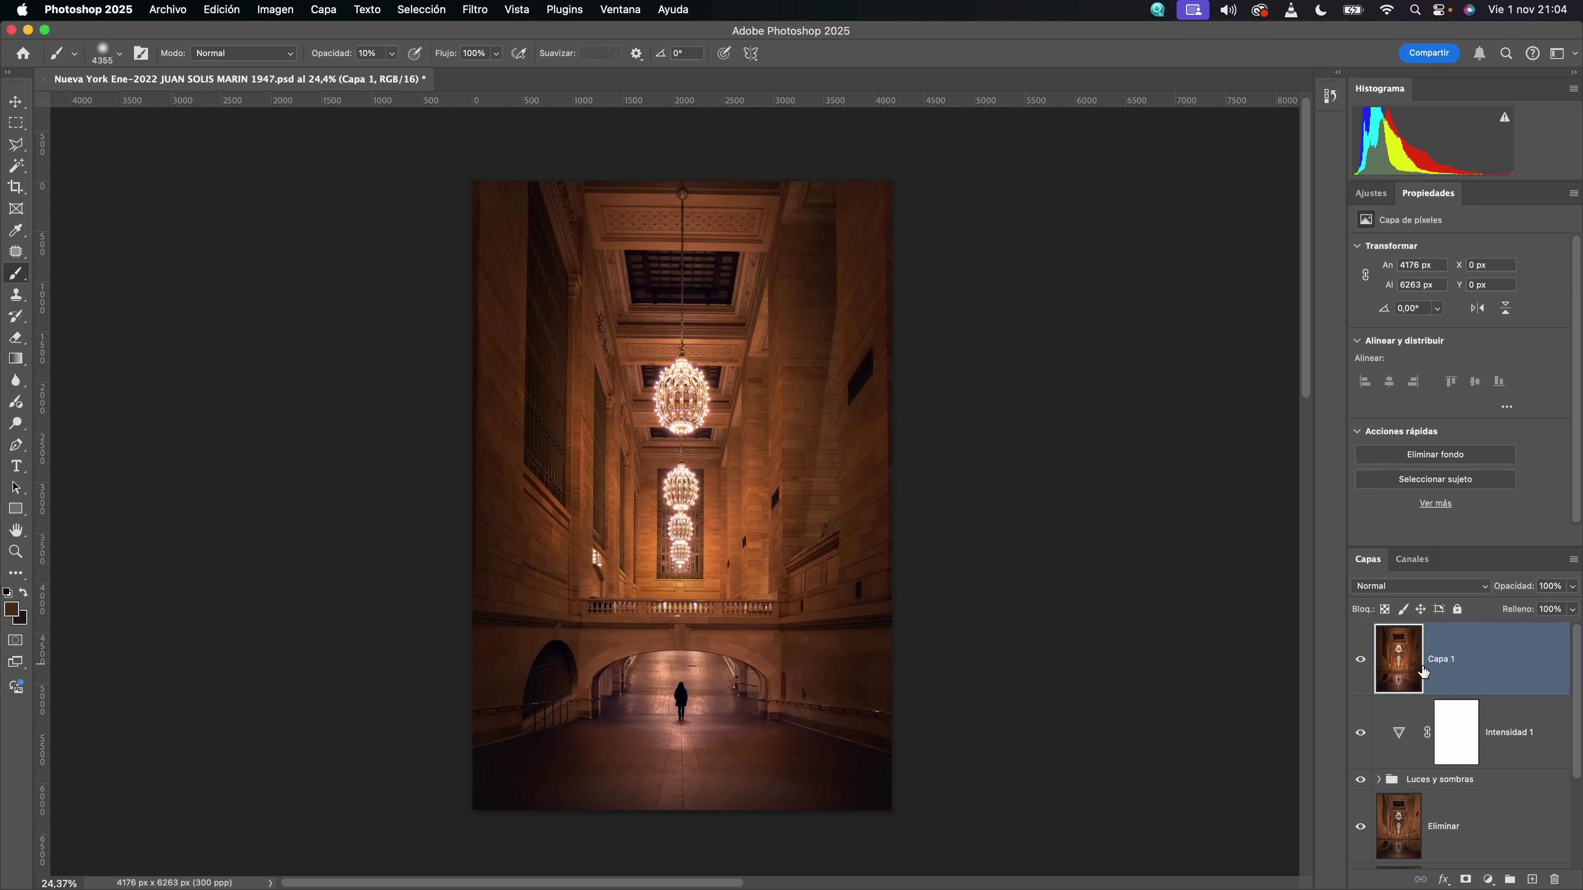
{"action": "double_click", "coordinate": [1436, 659]}
{"action": "type", "text": "Camera RAW"}
{"action": "key", "text": "Return"}
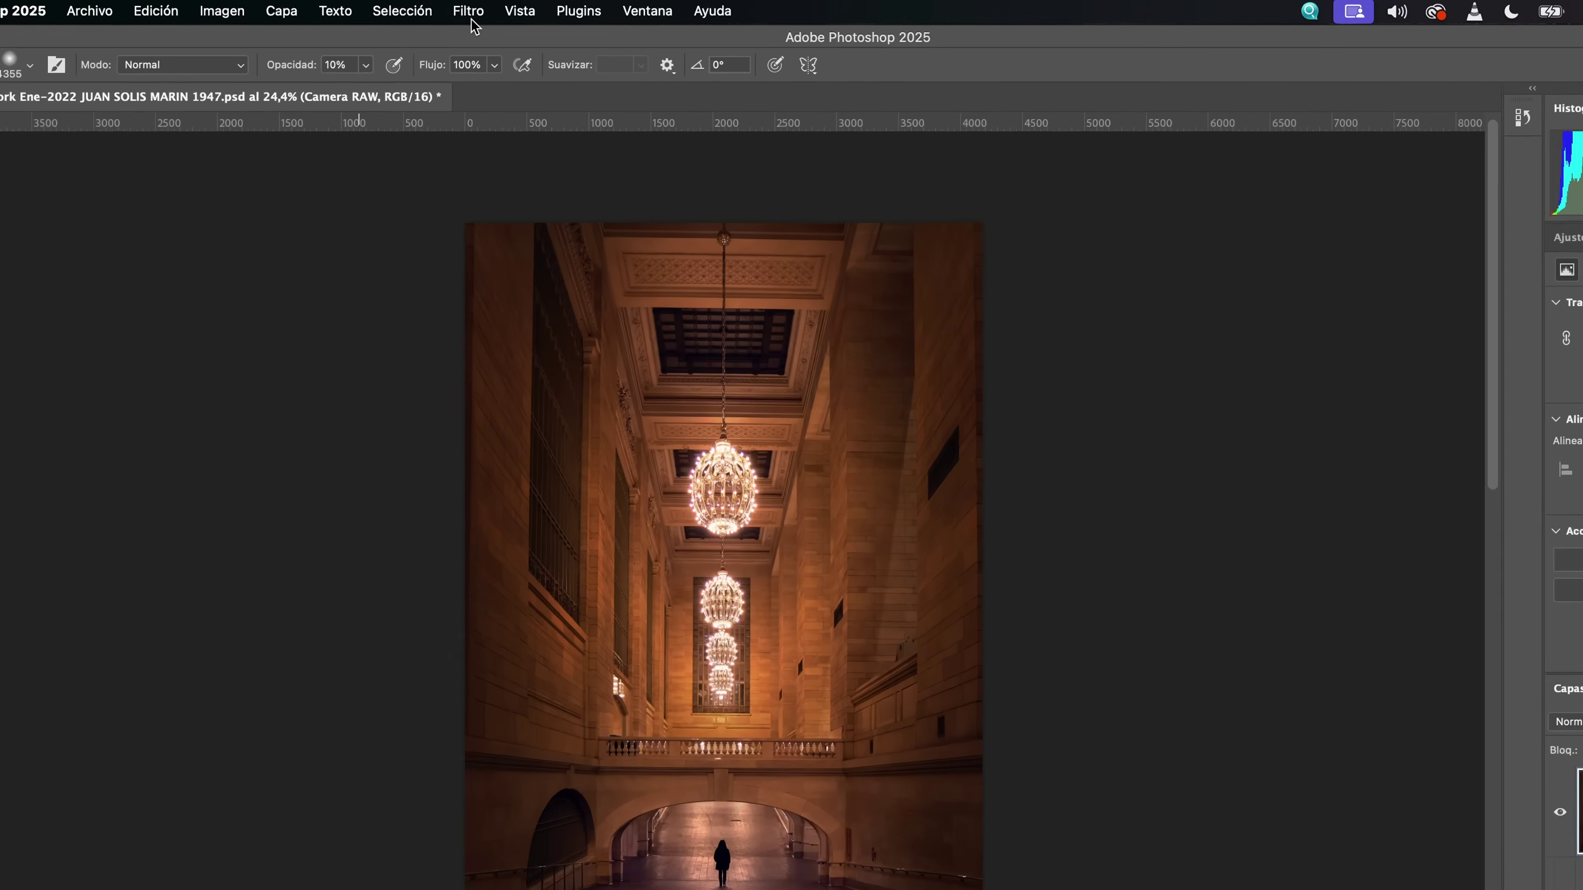
{"action": "left_click", "coordinate": [475, 10]}
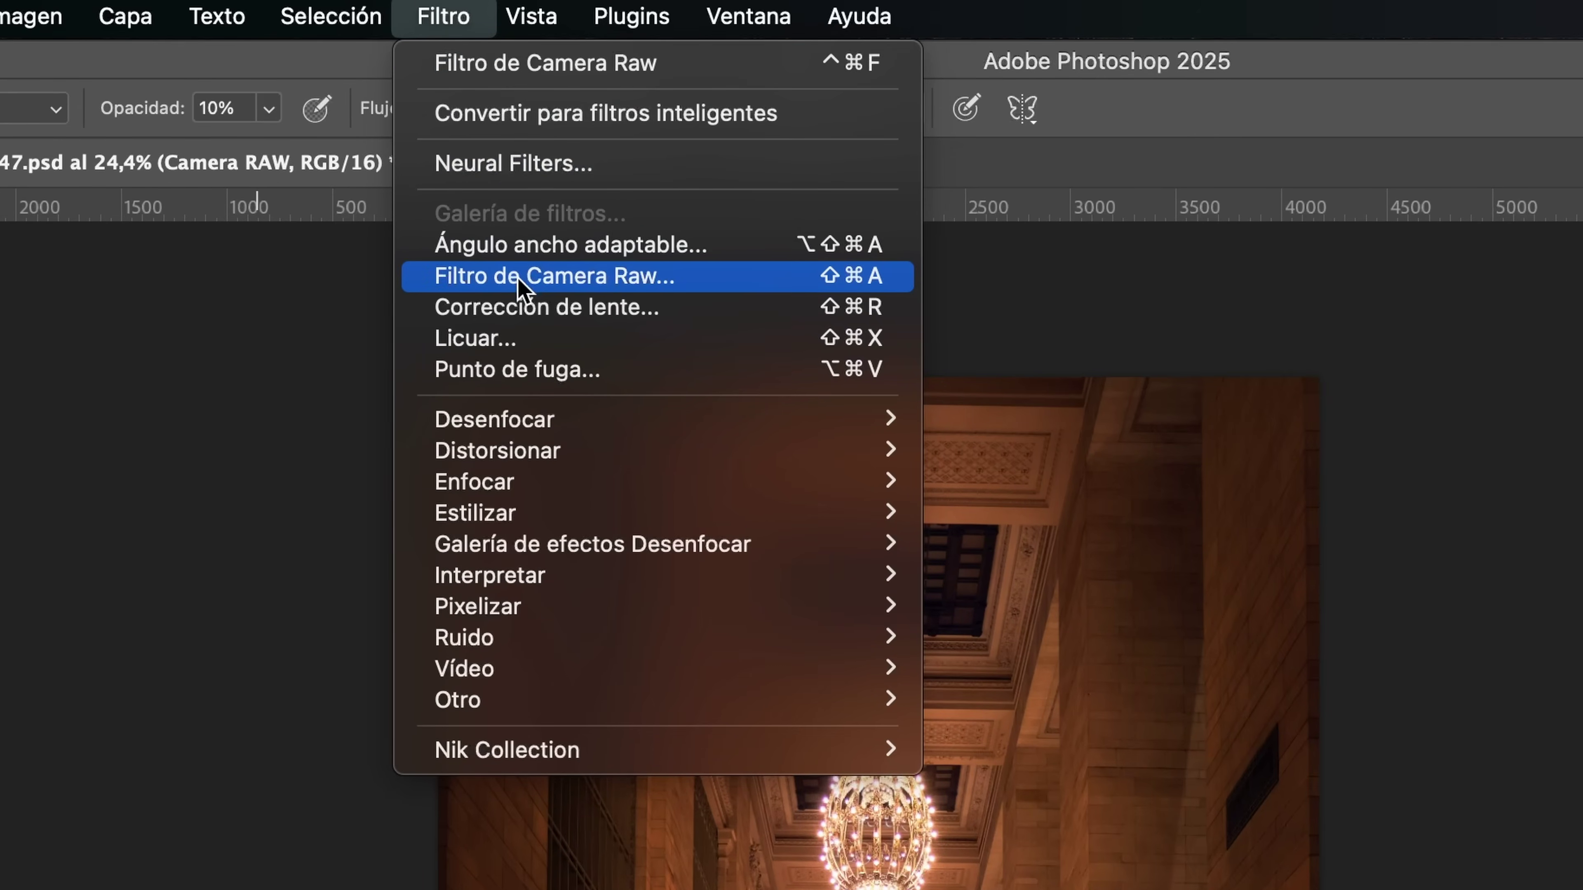
{"action": "left_click", "coordinate": [517, 273]}
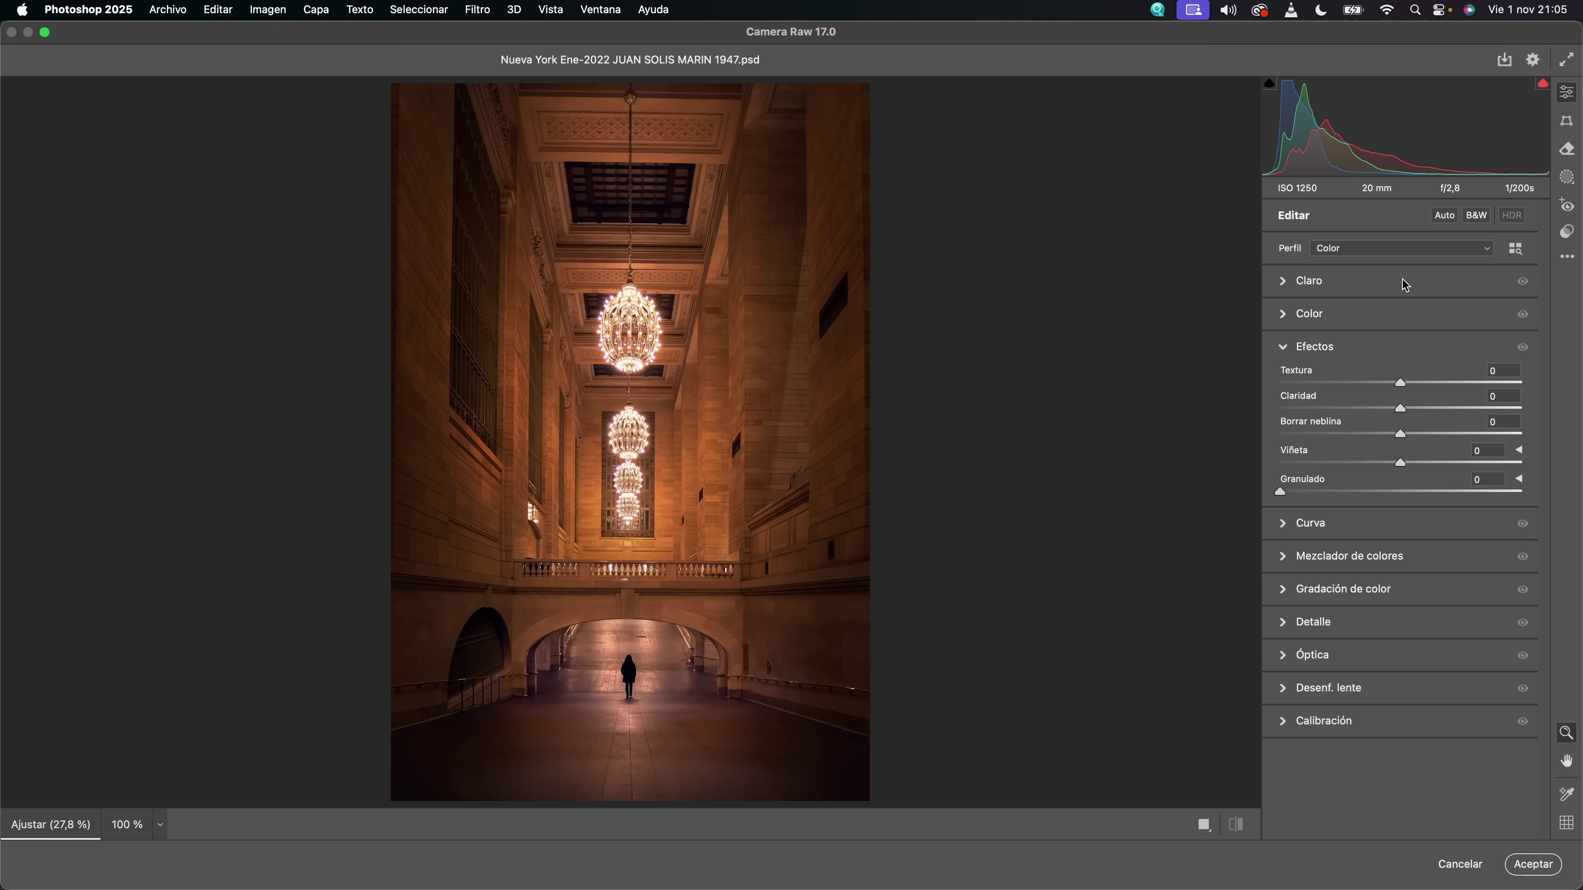
- Review the Camera Raw masking tools and the Claro, Color and Efectos adjustment sections
{"action": "left_click", "coordinate": [1568, 181]}
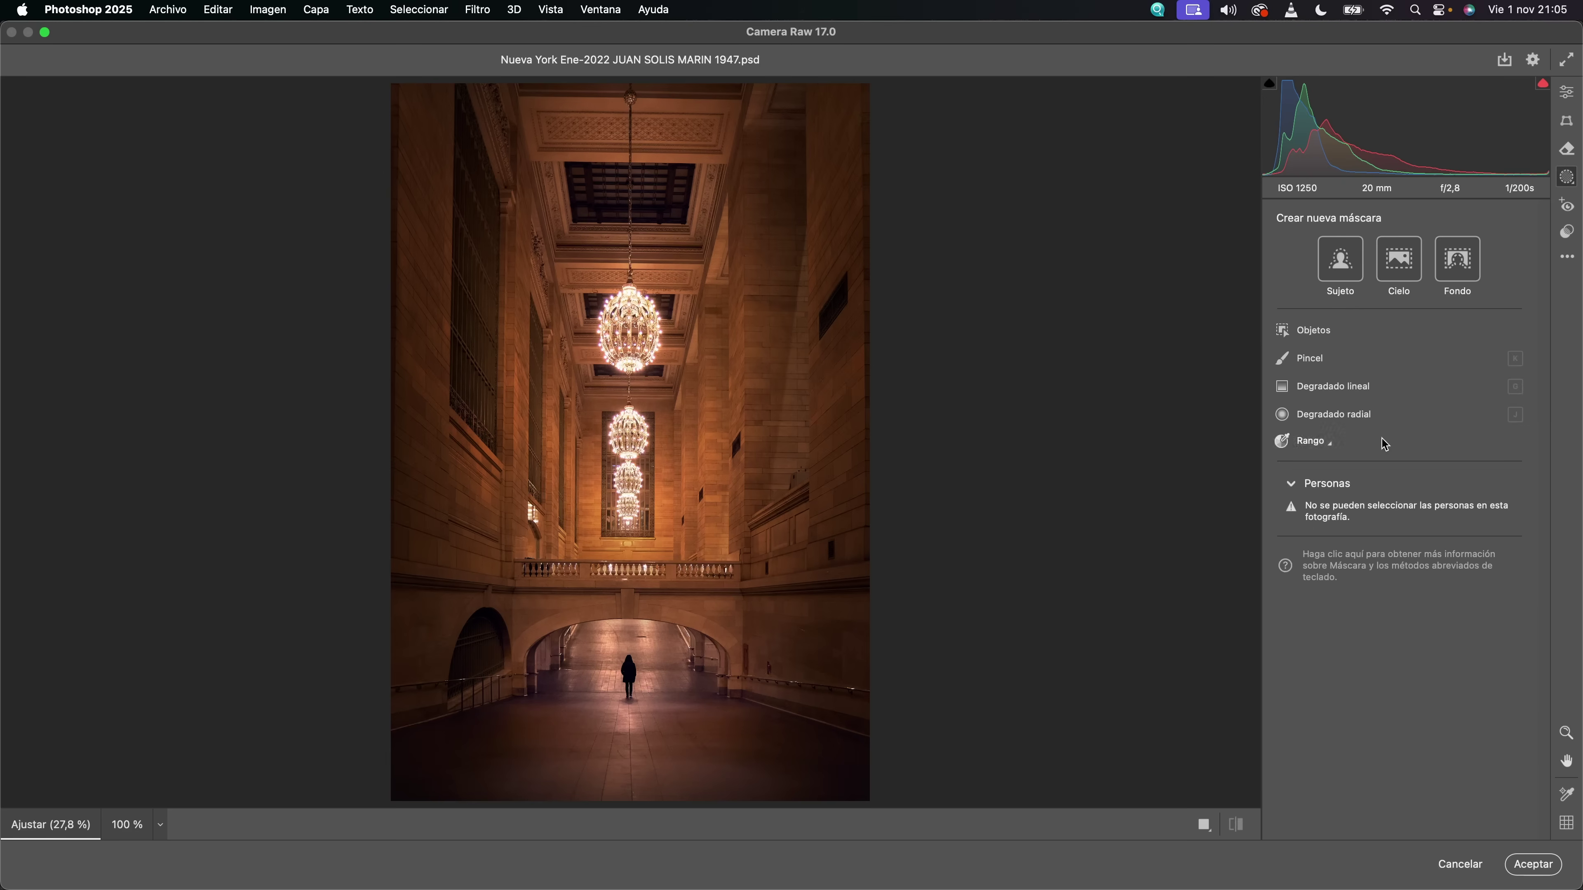
{"action": "key", "text": "e"}
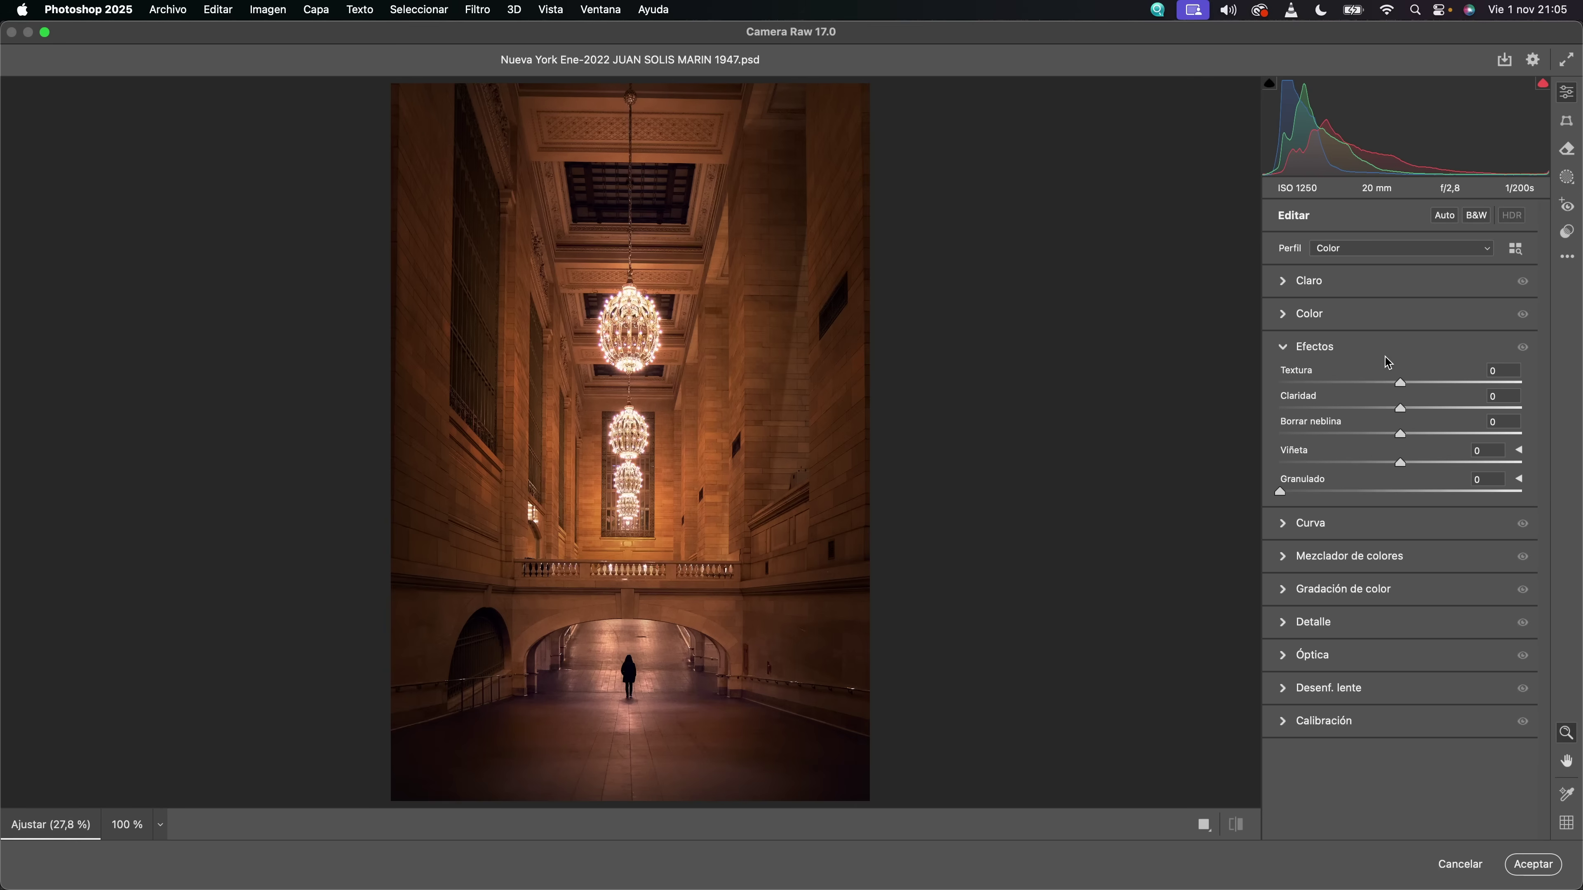
{"action": "left_click", "coordinate": [1299, 286]}
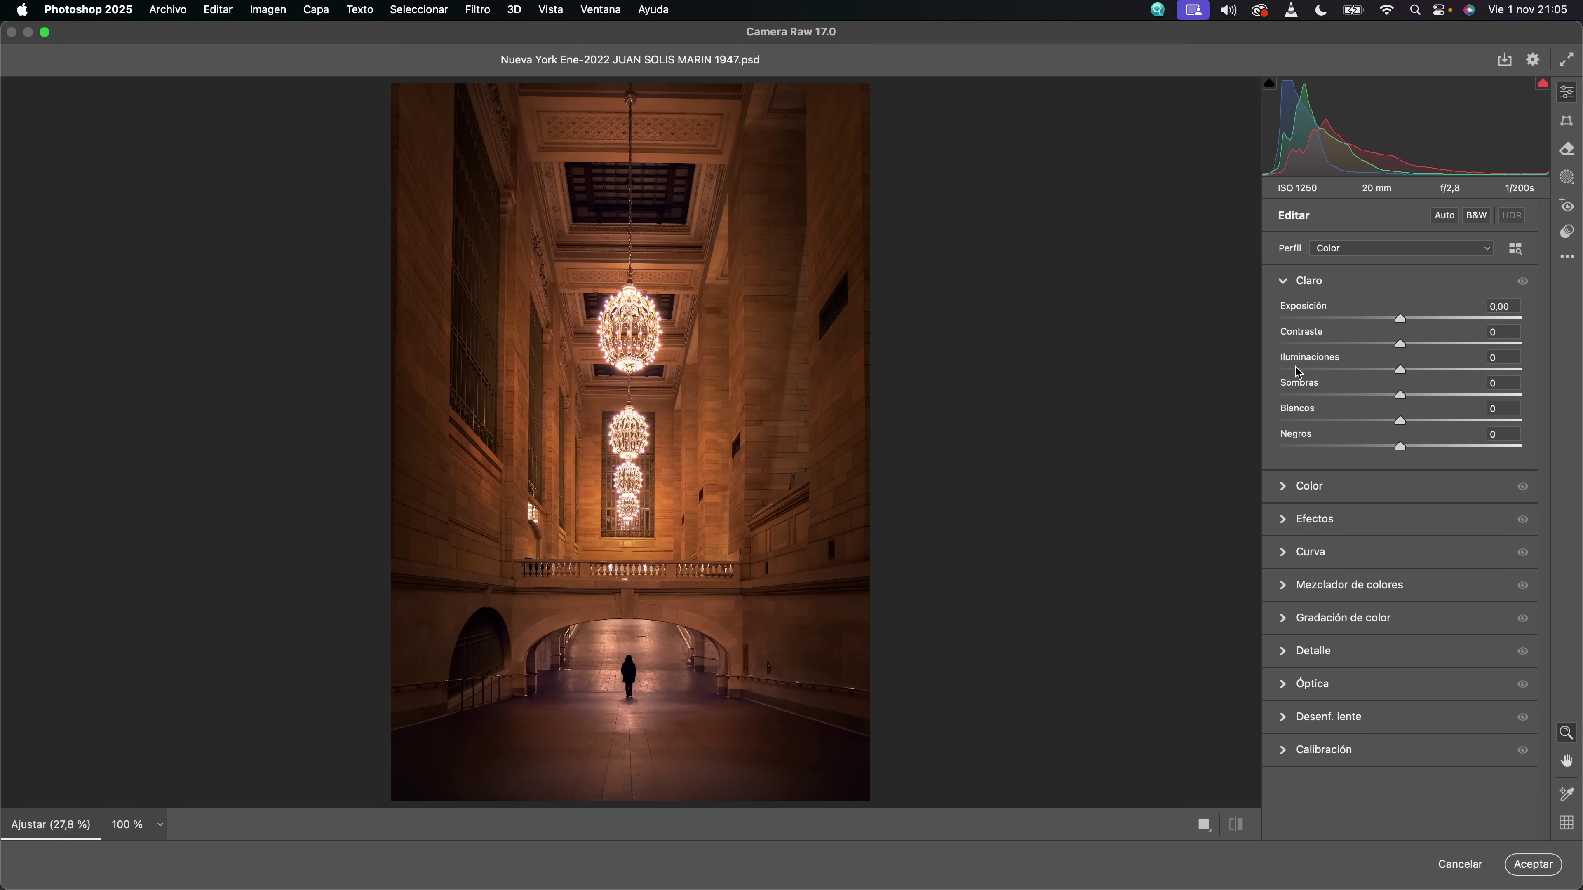
{"action": "left_click", "coordinate": [1289, 486]}
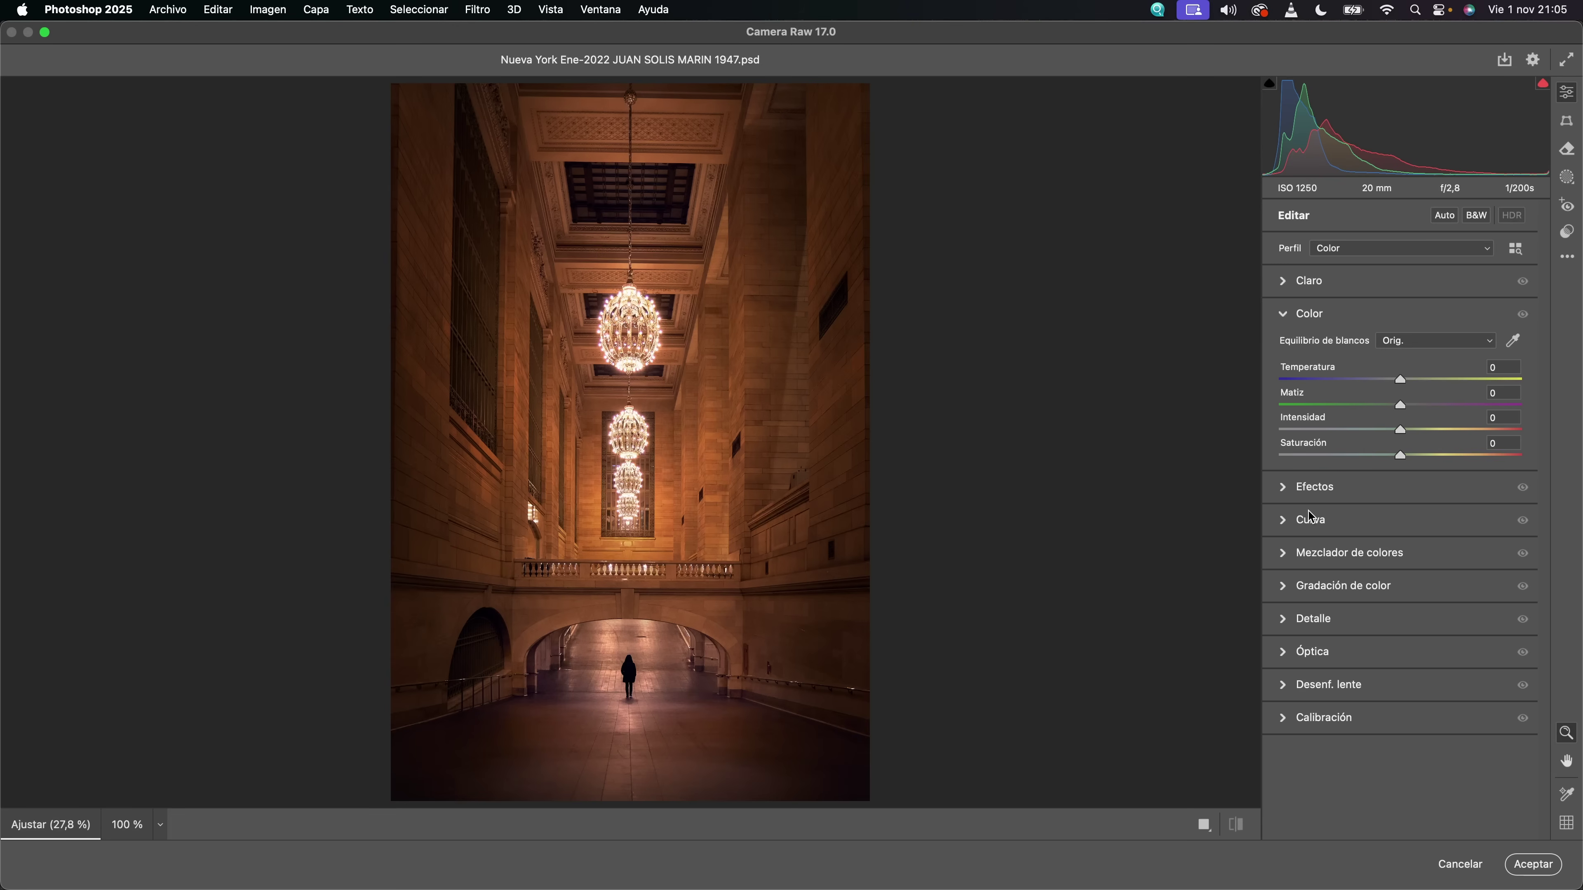
{"action": "left_click", "coordinate": [1285, 492]}
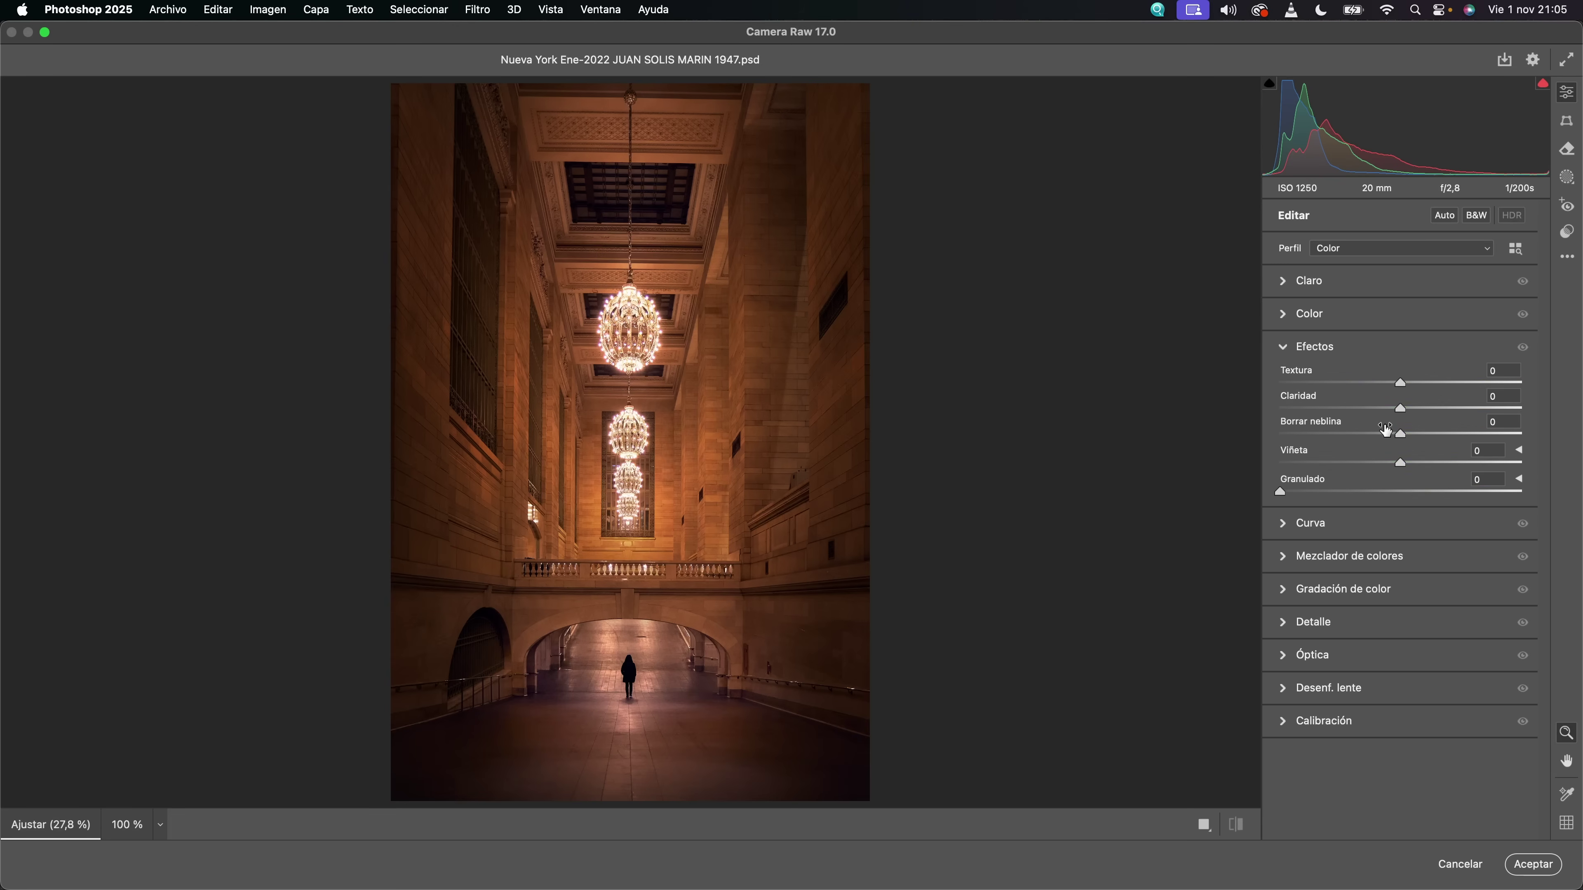
- Raise Claridad to about +33 in the Efectos section and apply the Camera Raw filter
{"action": "left_click_drag", "start_coordinate": [1401, 411], "coordinate": [1438, 416]}
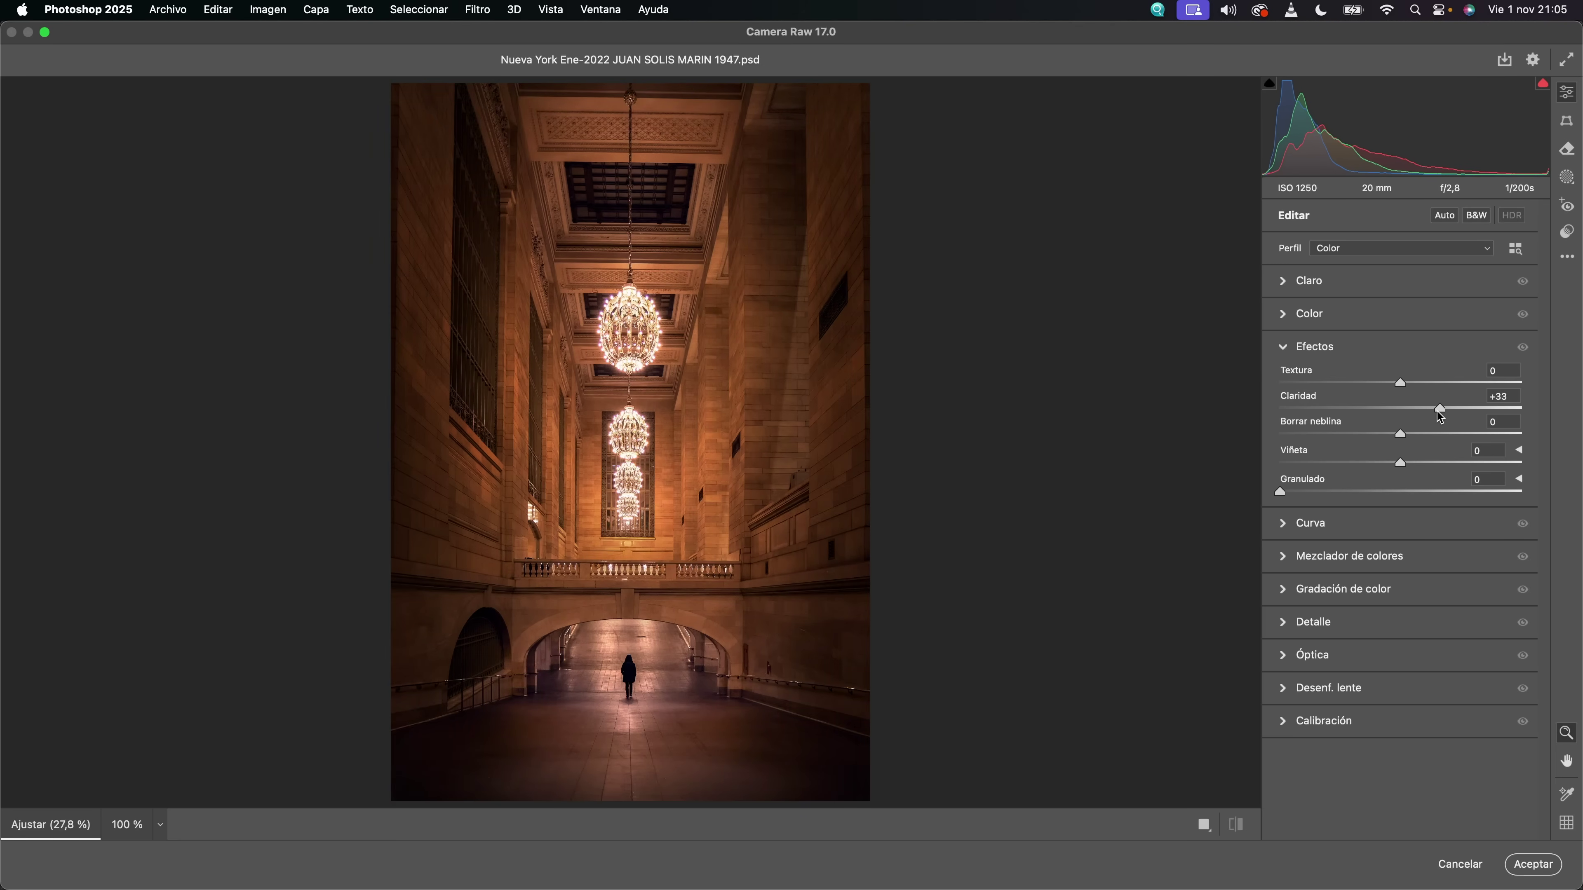
{"action": "left_click_drag", "start_coordinate": [1447, 419], "coordinate": [1418, 390]}
{"action": "left_click", "coordinate": [1534, 867]}
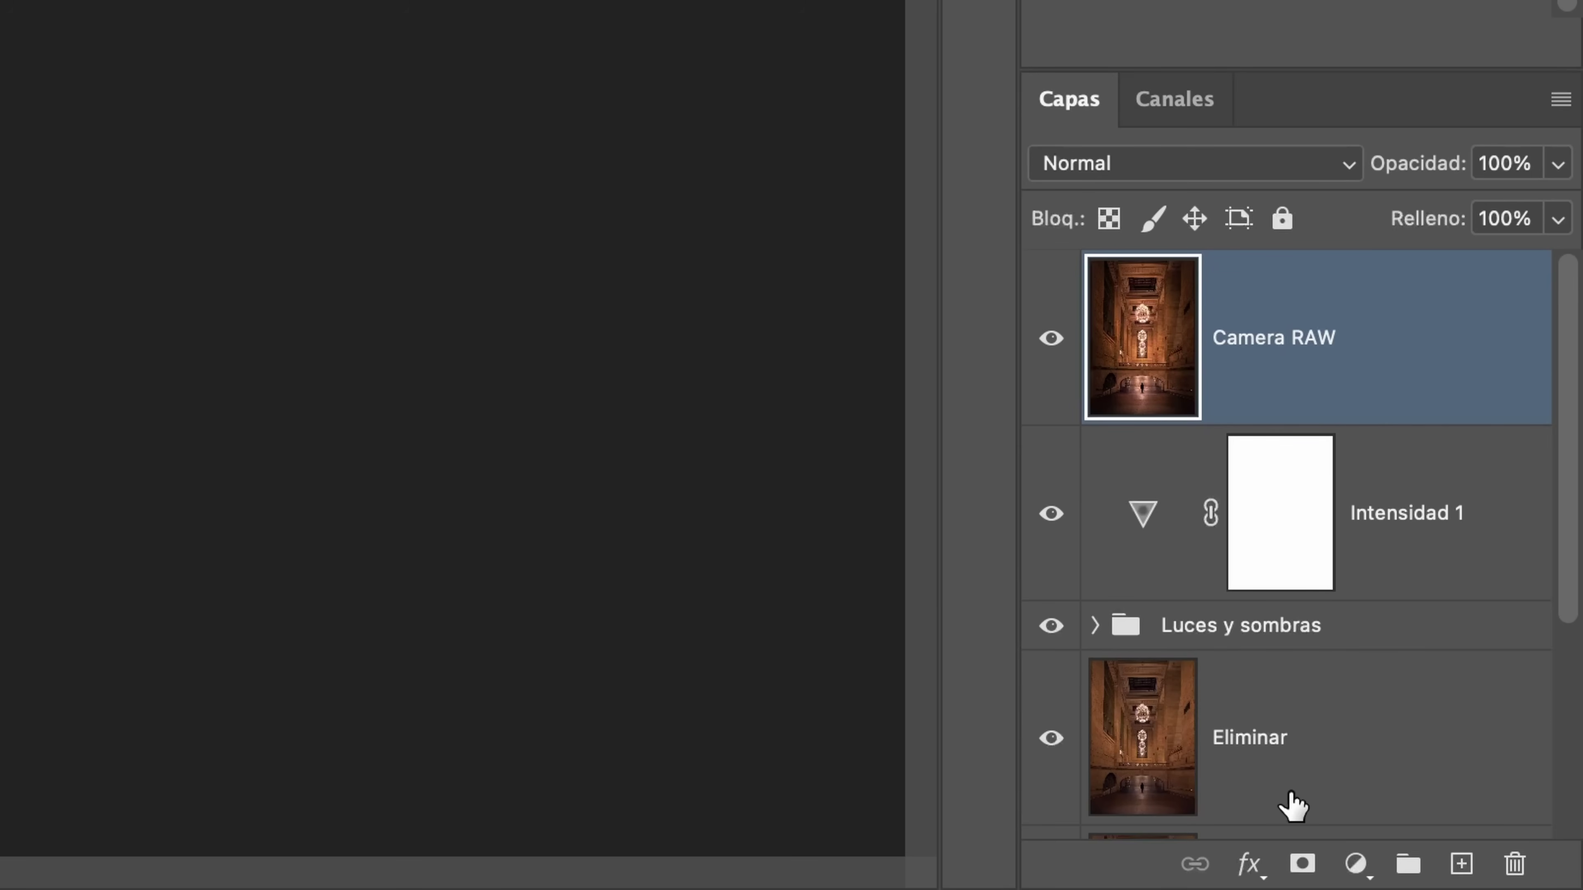
- Add a layer mask to the Camera RAW layer and invert it to black
{"action": "left_click", "coordinate": [1302, 865]}
{"action": "left_click", "coordinate": [1284, 625]}
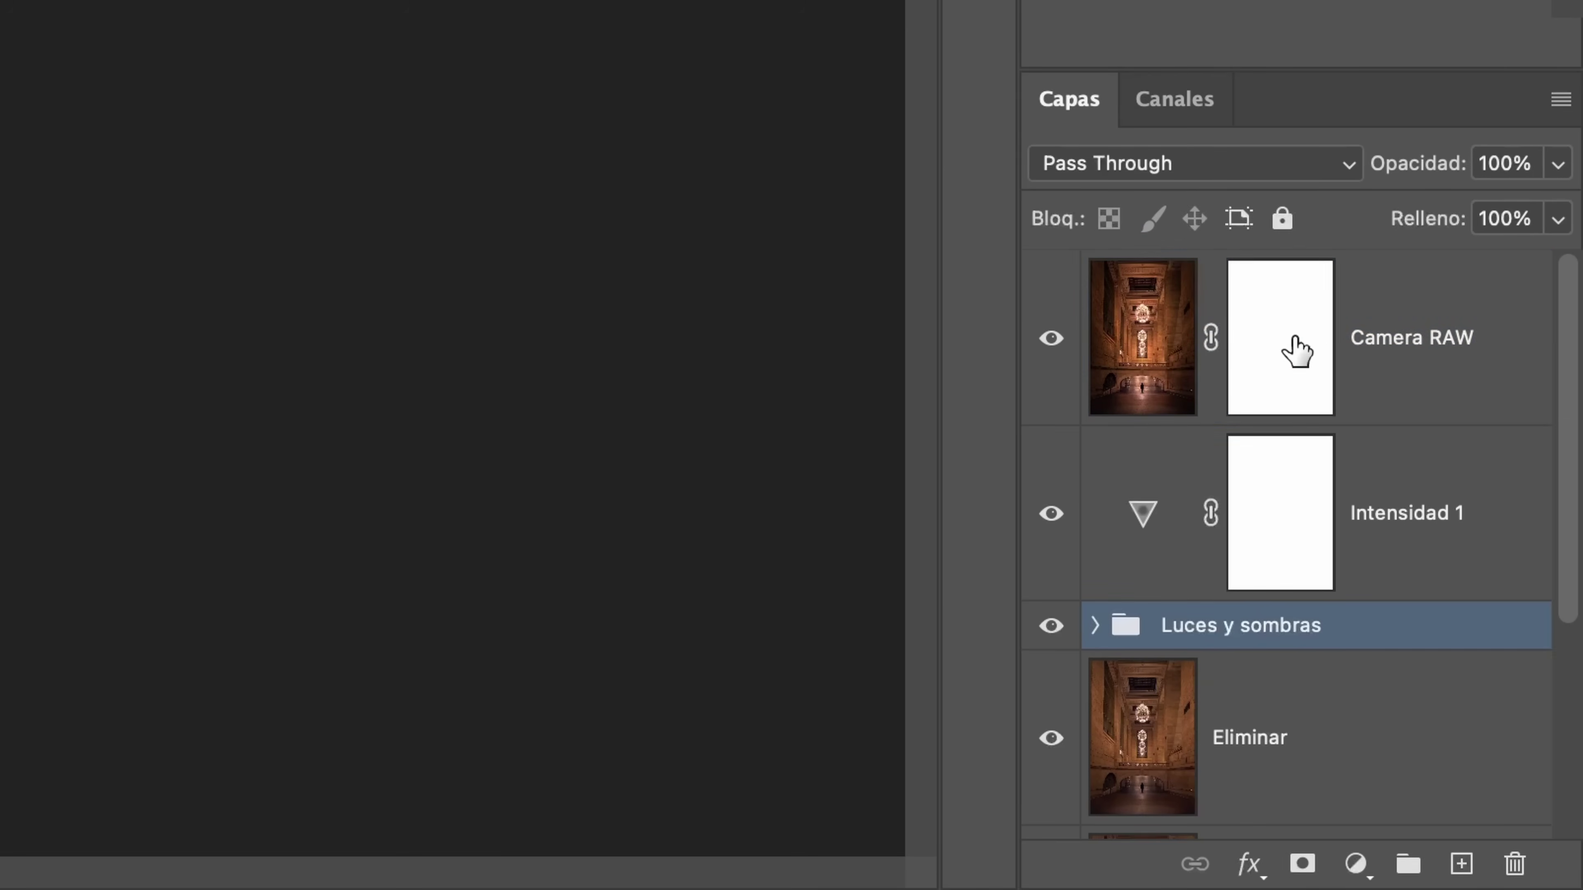
{"action": "left_click", "coordinate": [1297, 340]}
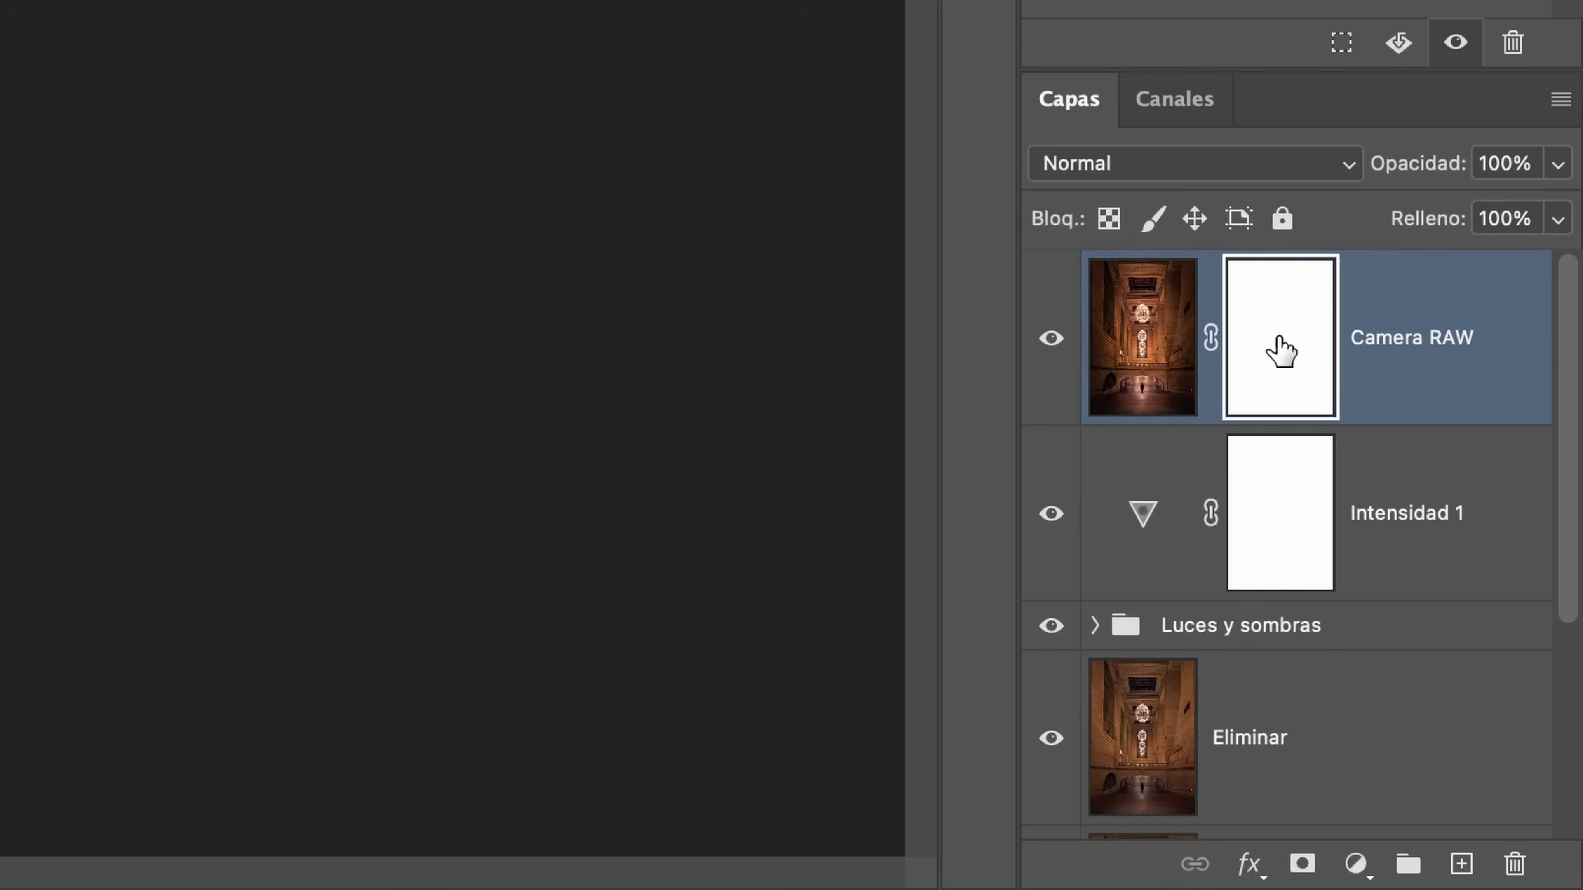
{"action": "key", "text": "super+i"}
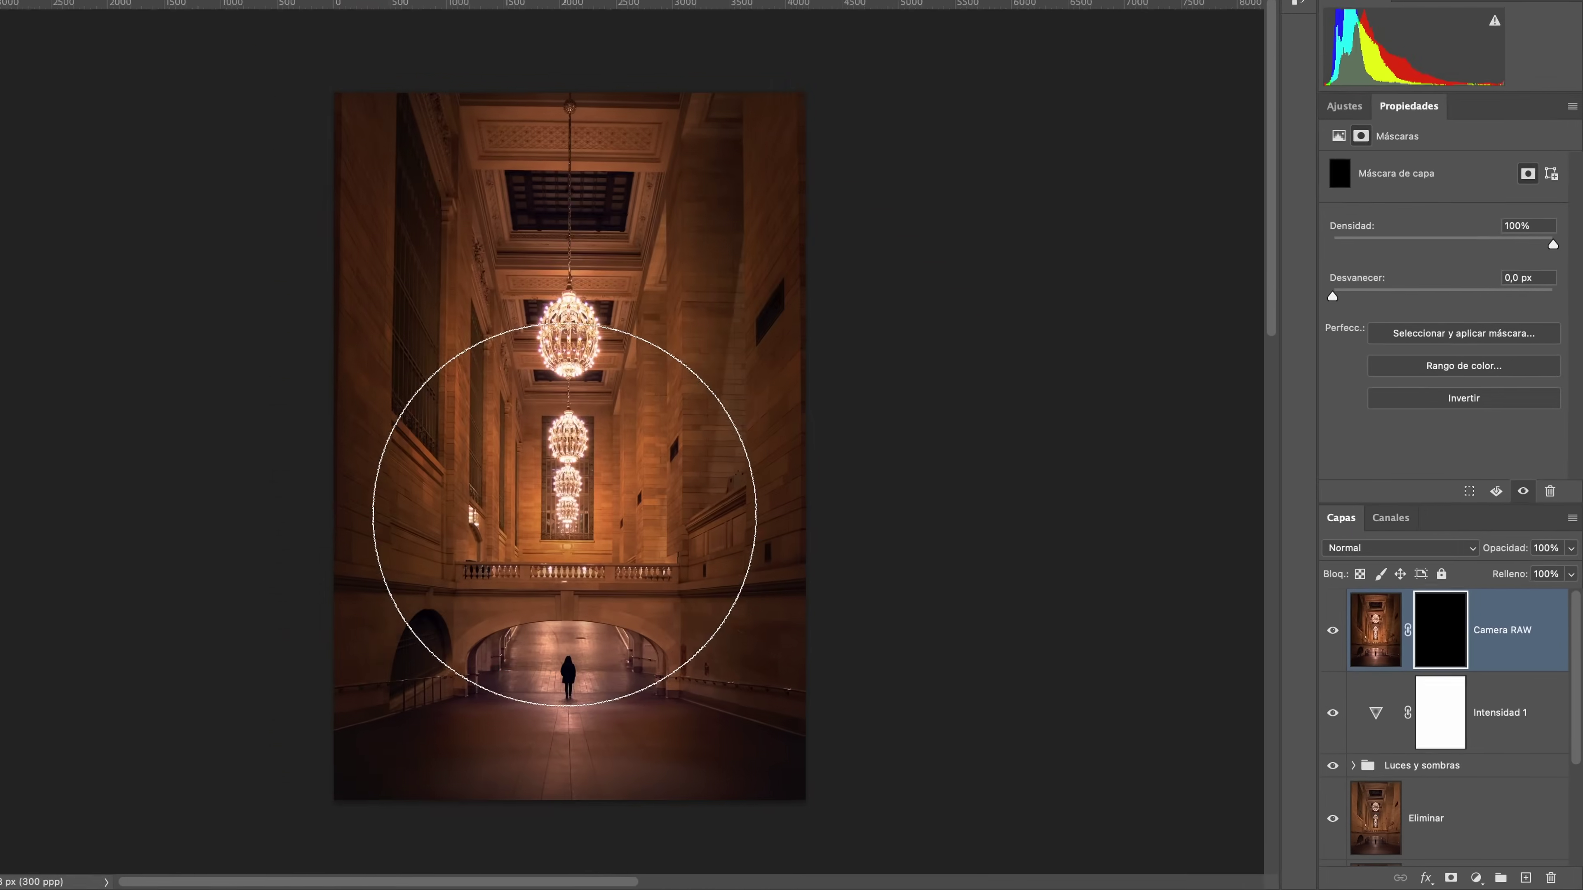
- Paint white on the Camera RAW mask over the upper chandelier and ceiling with a soft brush of about 3070 px at 20% opacity
{"action": "left_click_drag", "start_coordinate": [706, 516], "coordinate": [504, 511]}
{"action": "key", "text": "2"}
{"action": "left_click_drag", "start_coordinate": [654, 432], "coordinate": [728, 430]}
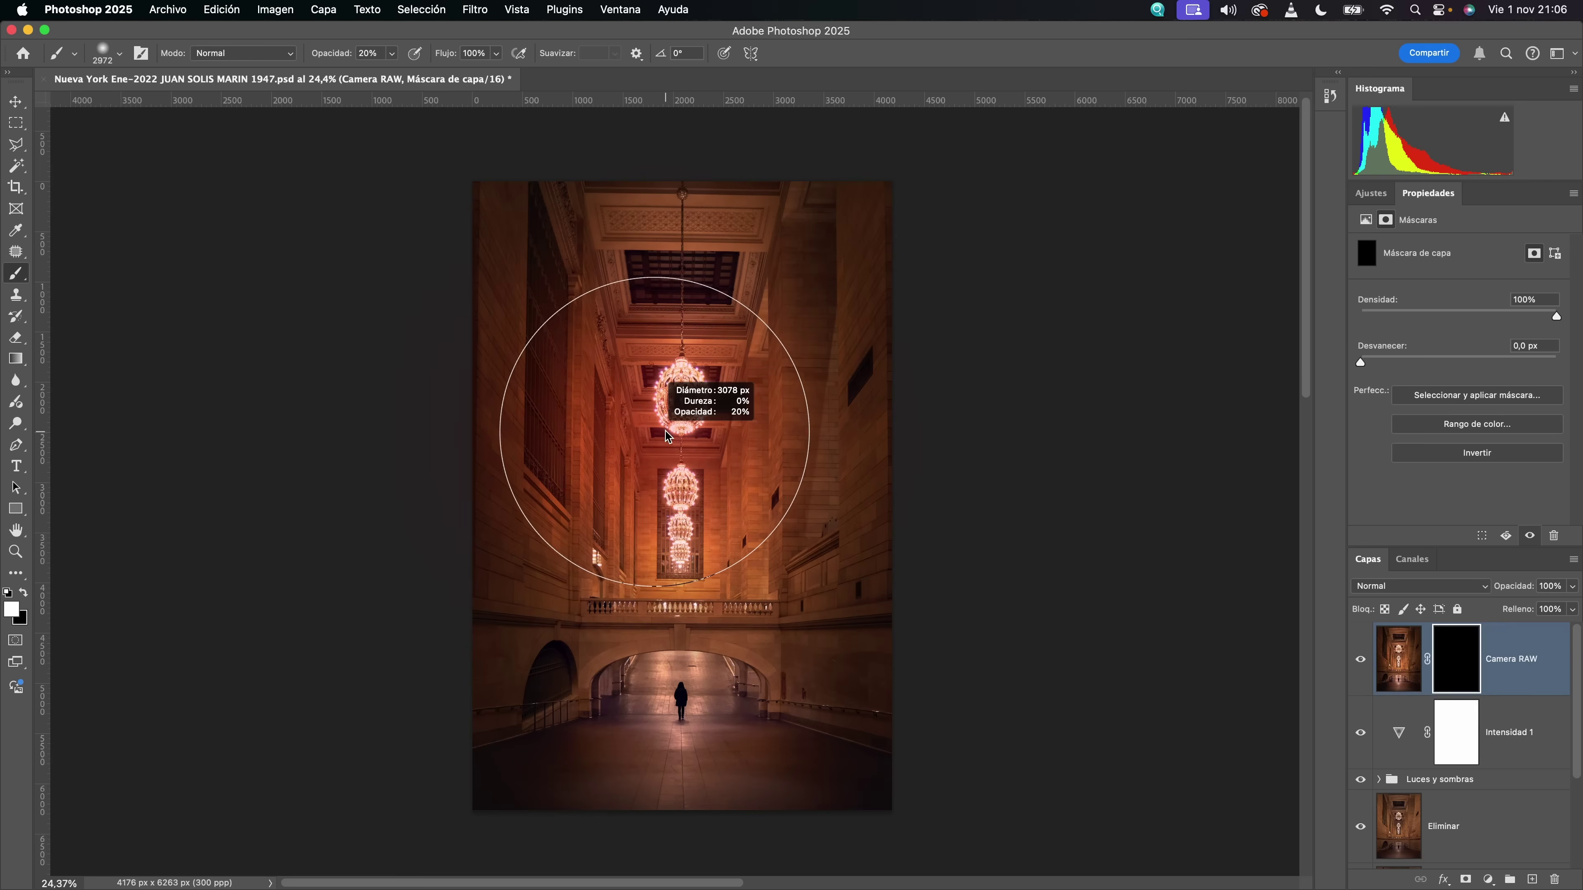
{"action": "left_click", "coordinate": [686, 400]}
{"action": "left_click", "coordinate": [685, 380]}
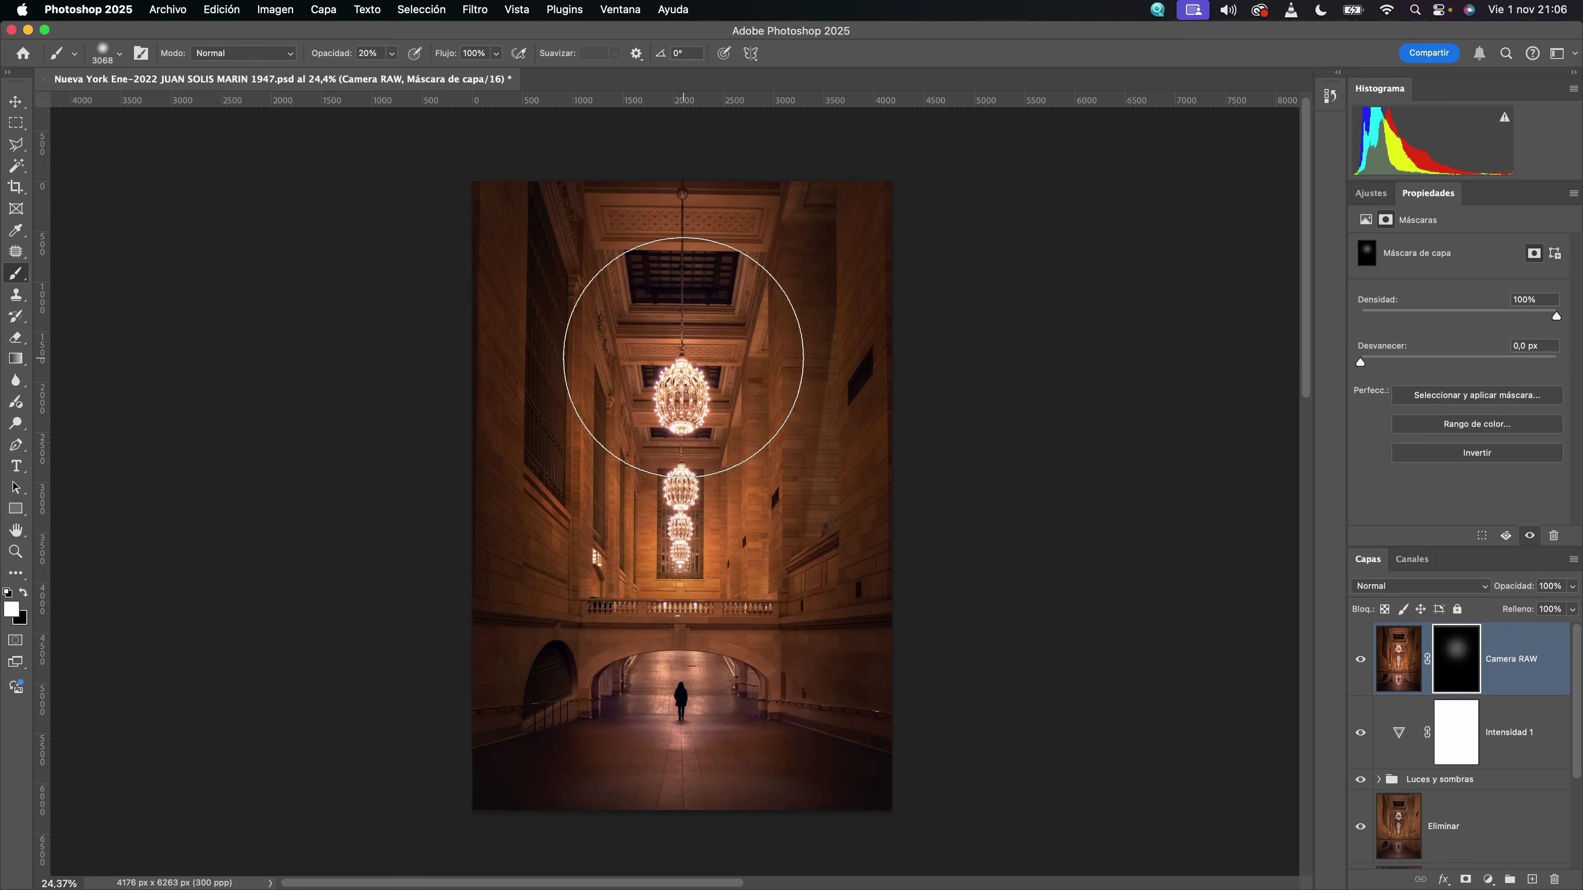
{"action": "left_click", "coordinate": [683, 354]}
{"action": "left_click", "coordinate": [674, 230]}
{"action": "mouse_move", "coordinate": [675, 230]}
{"action": "left_mouse_down"}
{"action": "mouse_move", "coordinate": [664, 258]}
{"action": "mouse_move", "coordinate": [626, 219]}
{"action": "mouse_move", "coordinate": [765, 231]}
{"action": "mouse_move", "coordinate": [724, 406]}
{"action": "left_mouse_up"}
- Reduce the brush to about 2400 px and then 1850 px, painting the mask over the lower chandeliers and the floor around the figure
{"action": "left_click_drag", "start_coordinate": [671, 495], "coordinate": [657, 495]}
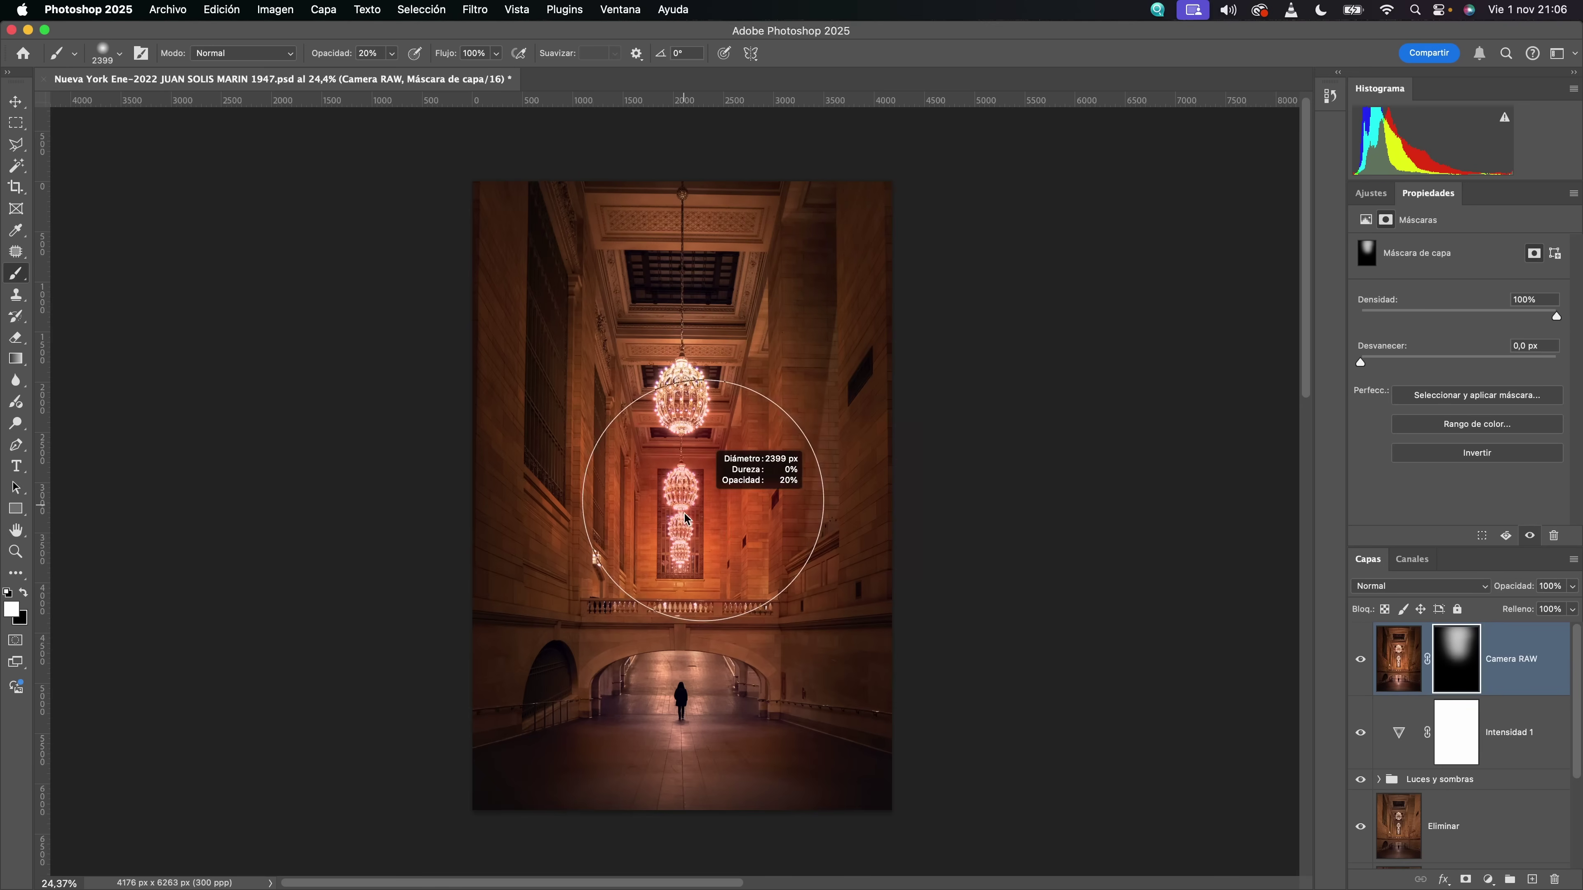
{"action": "left_click_drag", "start_coordinate": [702, 581], "coordinate": [680, 581]}
{"action": "mouse_move", "coordinate": [620, 443]}
{"action": "left_mouse_down"}
{"action": "mouse_move", "coordinate": [628, 618]}
{"action": "mouse_move", "coordinate": [755, 576]}
{"action": "mouse_move", "coordinate": [742, 576]}
{"action": "mouse_move", "coordinate": [752, 431]}
{"action": "mouse_move", "coordinate": [686, 437]}
{"action": "left_mouse_up"}
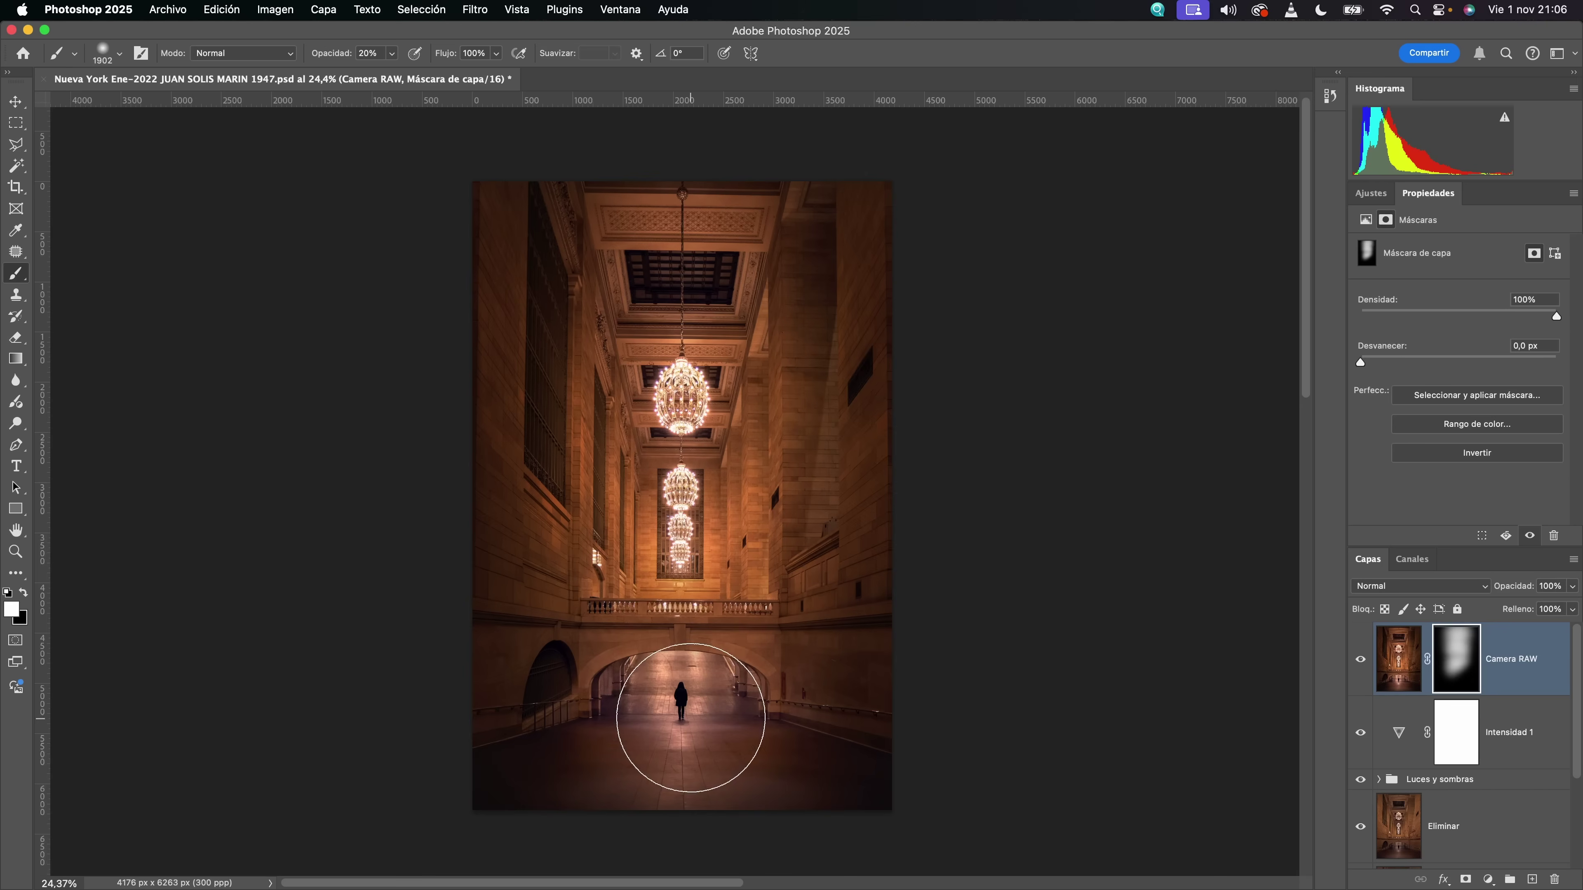
{"action": "left_click_drag", "start_coordinate": [691, 719], "coordinate": [665, 719]}
{"action": "mouse_move", "coordinate": [662, 708]}
{"action": "left_mouse_down"}
{"action": "mouse_move", "coordinate": [654, 740]}
{"action": "mouse_move", "coordinate": [701, 787]}
{"action": "mouse_move", "coordinate": [709, 756]}
{"action": "left_mouse_up"}
{"action": "left_click", "coordinate": [708, 757]}
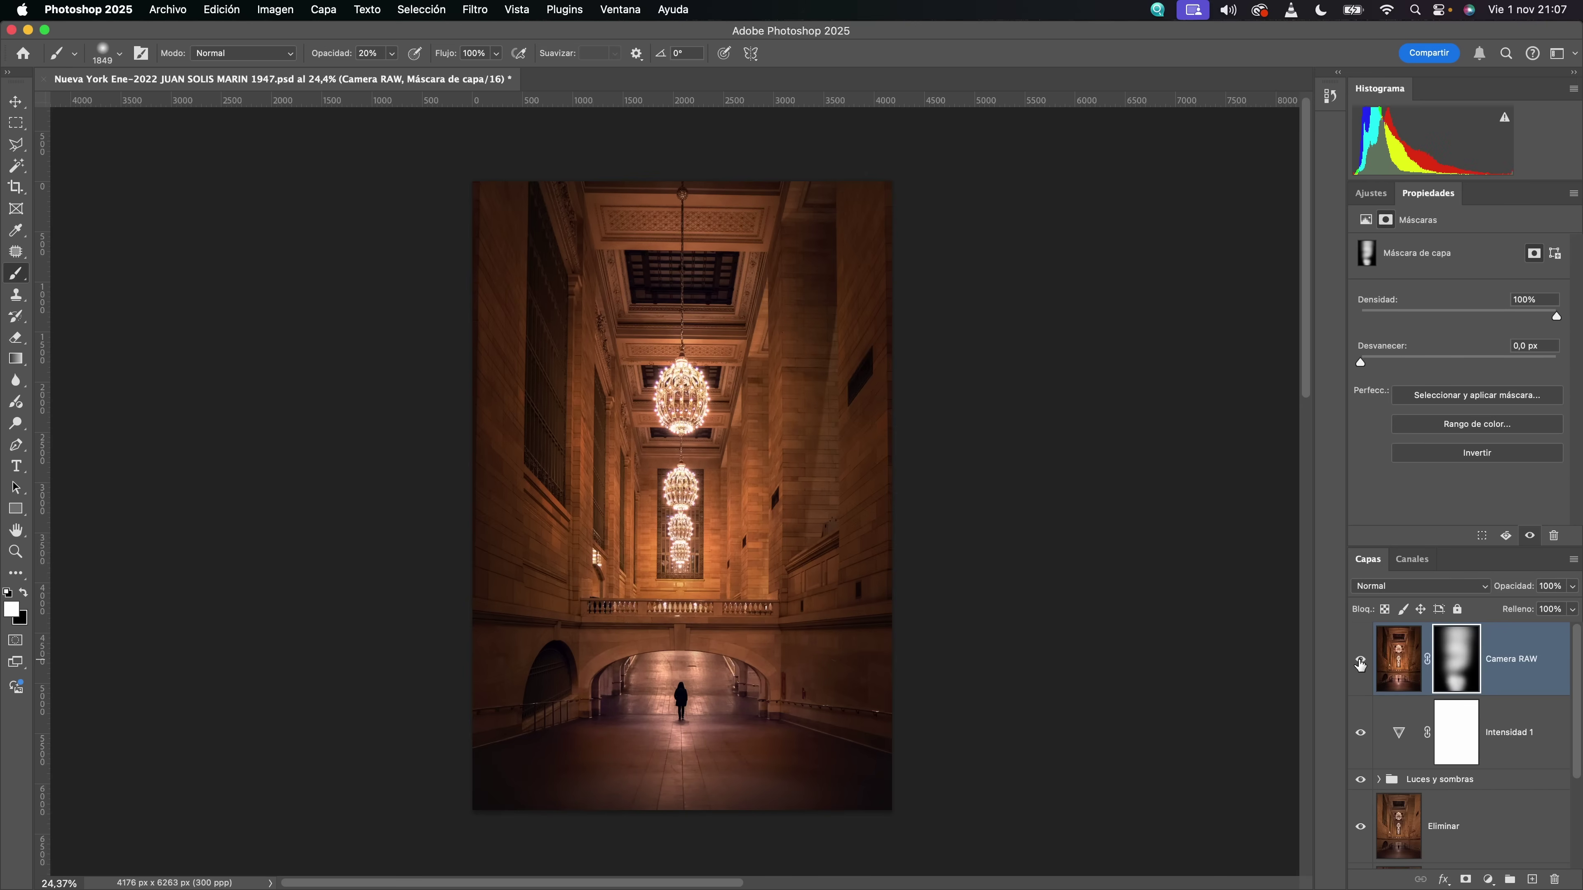
- Compare the photo with and without the Camera RAW layer
{"action": "left_click", "coordinate": [1360, 663]}
{"action": "left_click", "coordinate": [1360, 665]}
{"action": "left_click", "coordinate": [1360, 664]}
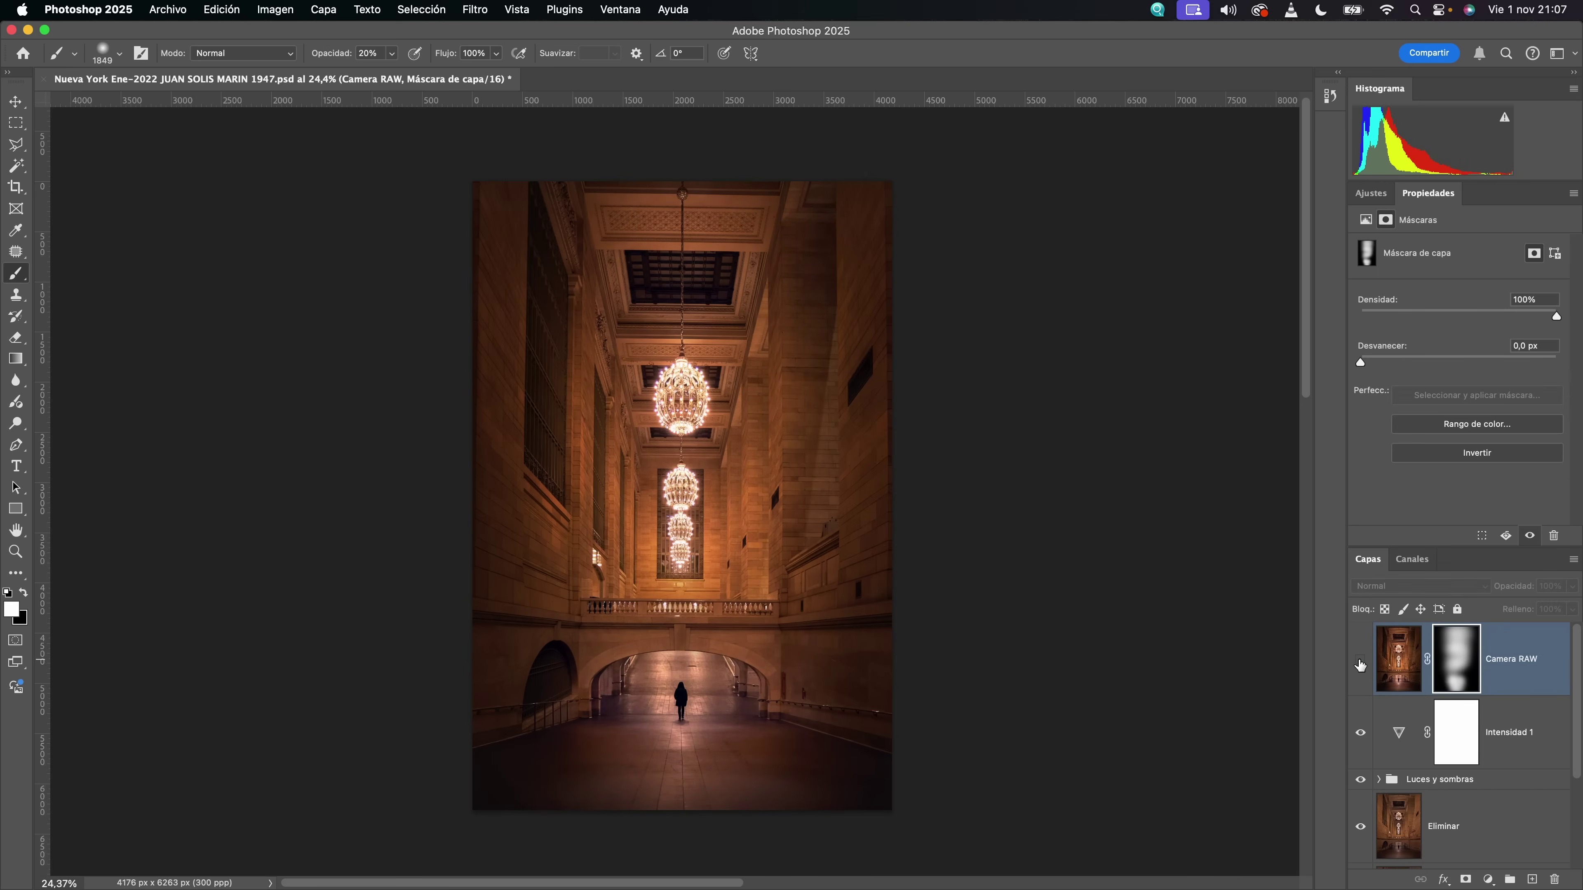
{"action": "left_click", "coordinate": [1360, 665]}
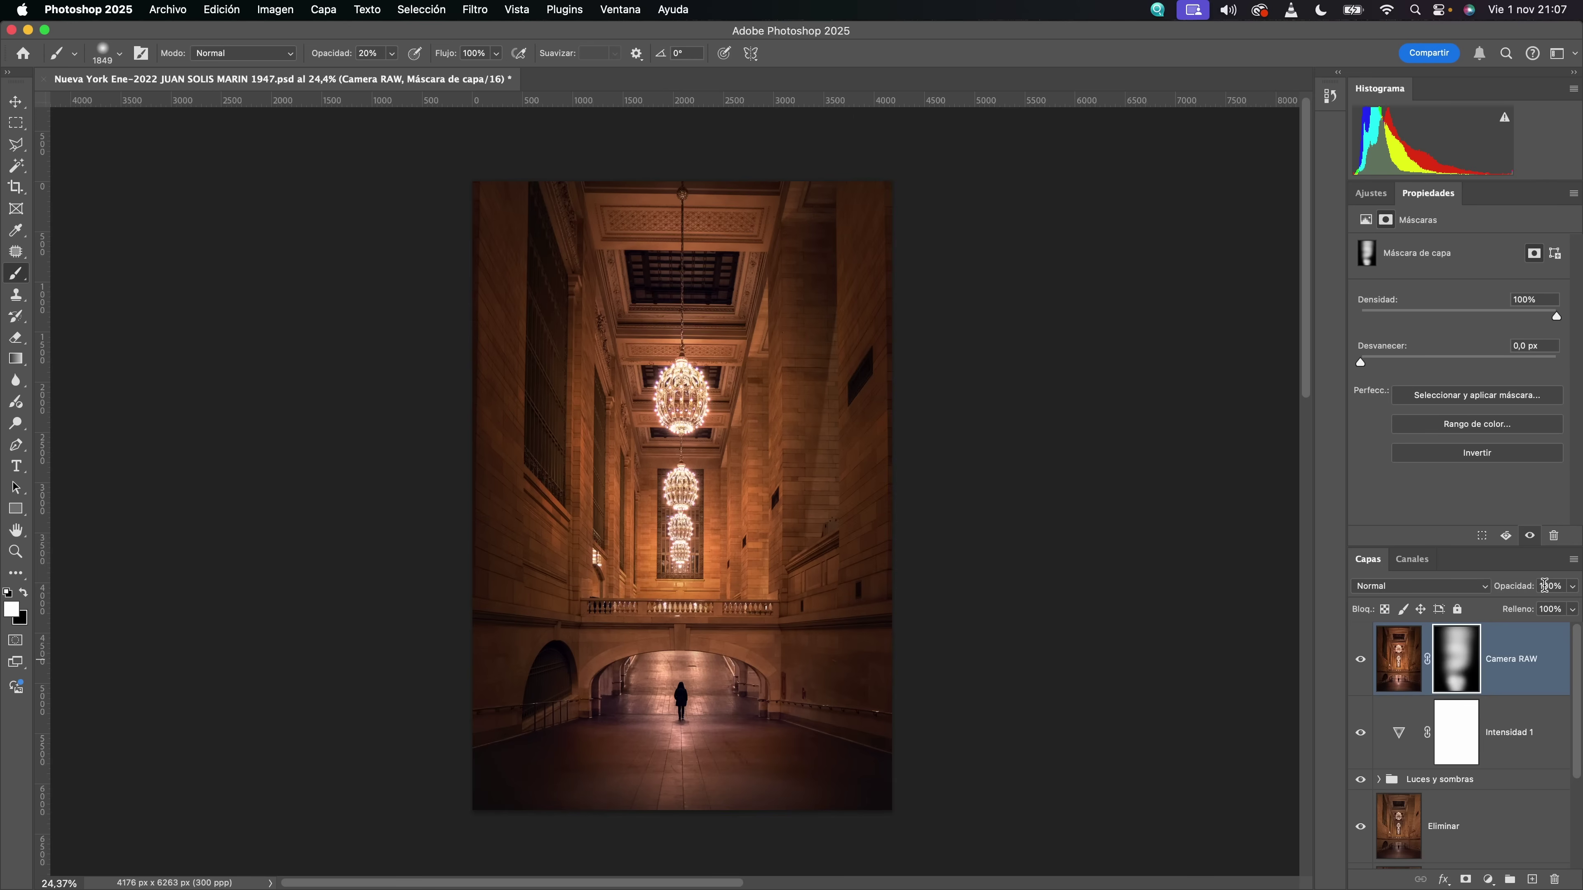
- Lower the Camera RAW layer's opacity to 72%
{"action": "left_click", "coordinate": [1572, 590]}
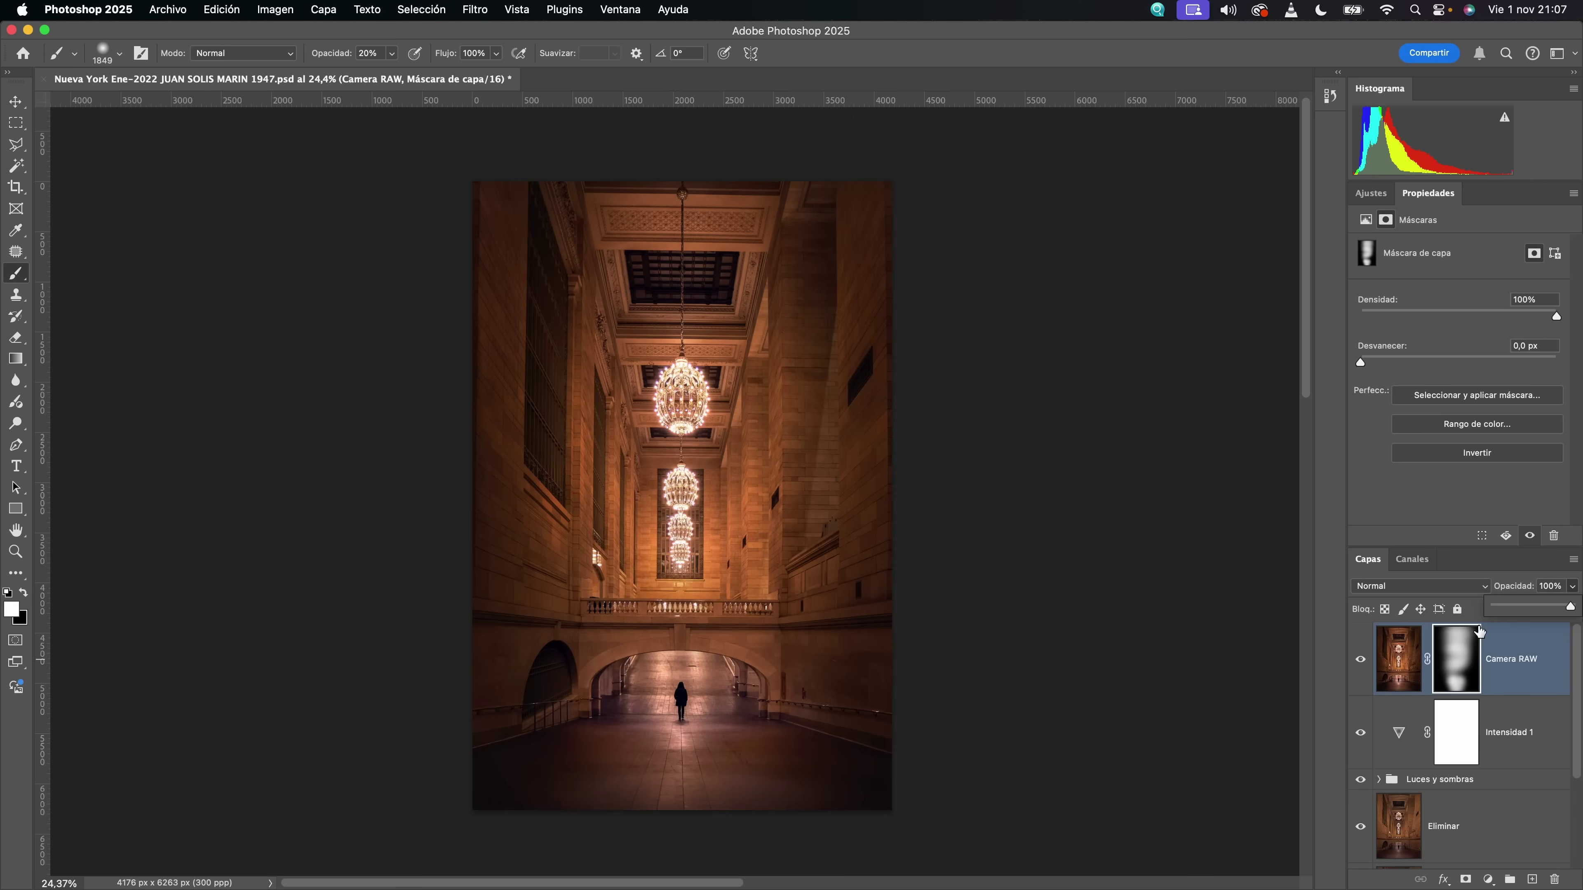
{"action": "left_click_drag", "start_coordinate": [1571, 606], "coordinate": [1559, 610]}
{"action": "left_click", "coordinate": [1433, 781]}
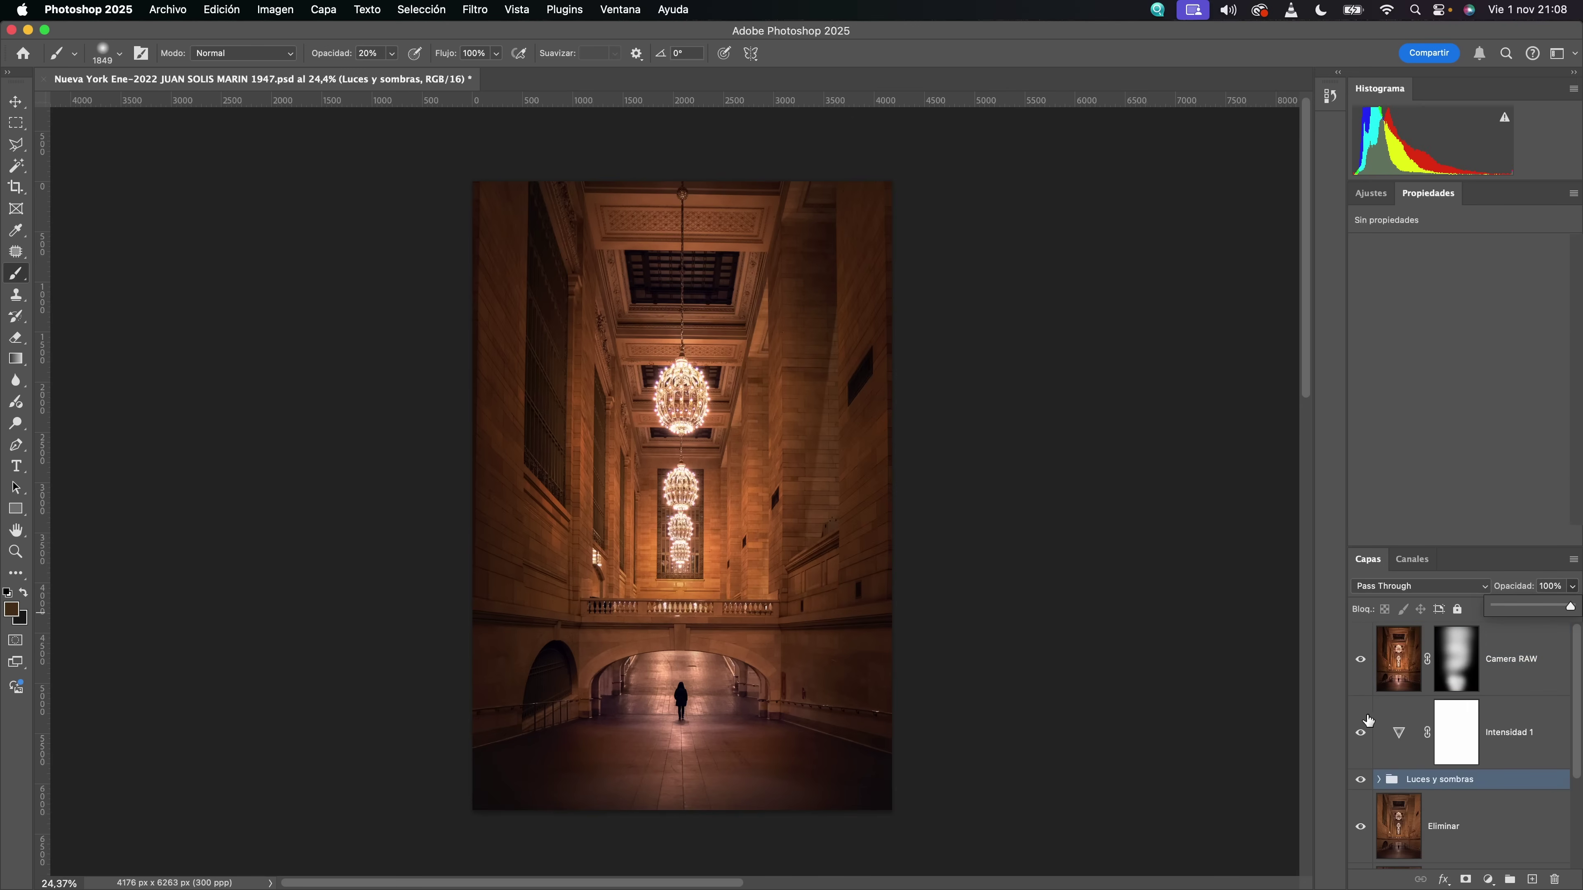
{"action": "left_click", "coordinate": [1508, 685]}
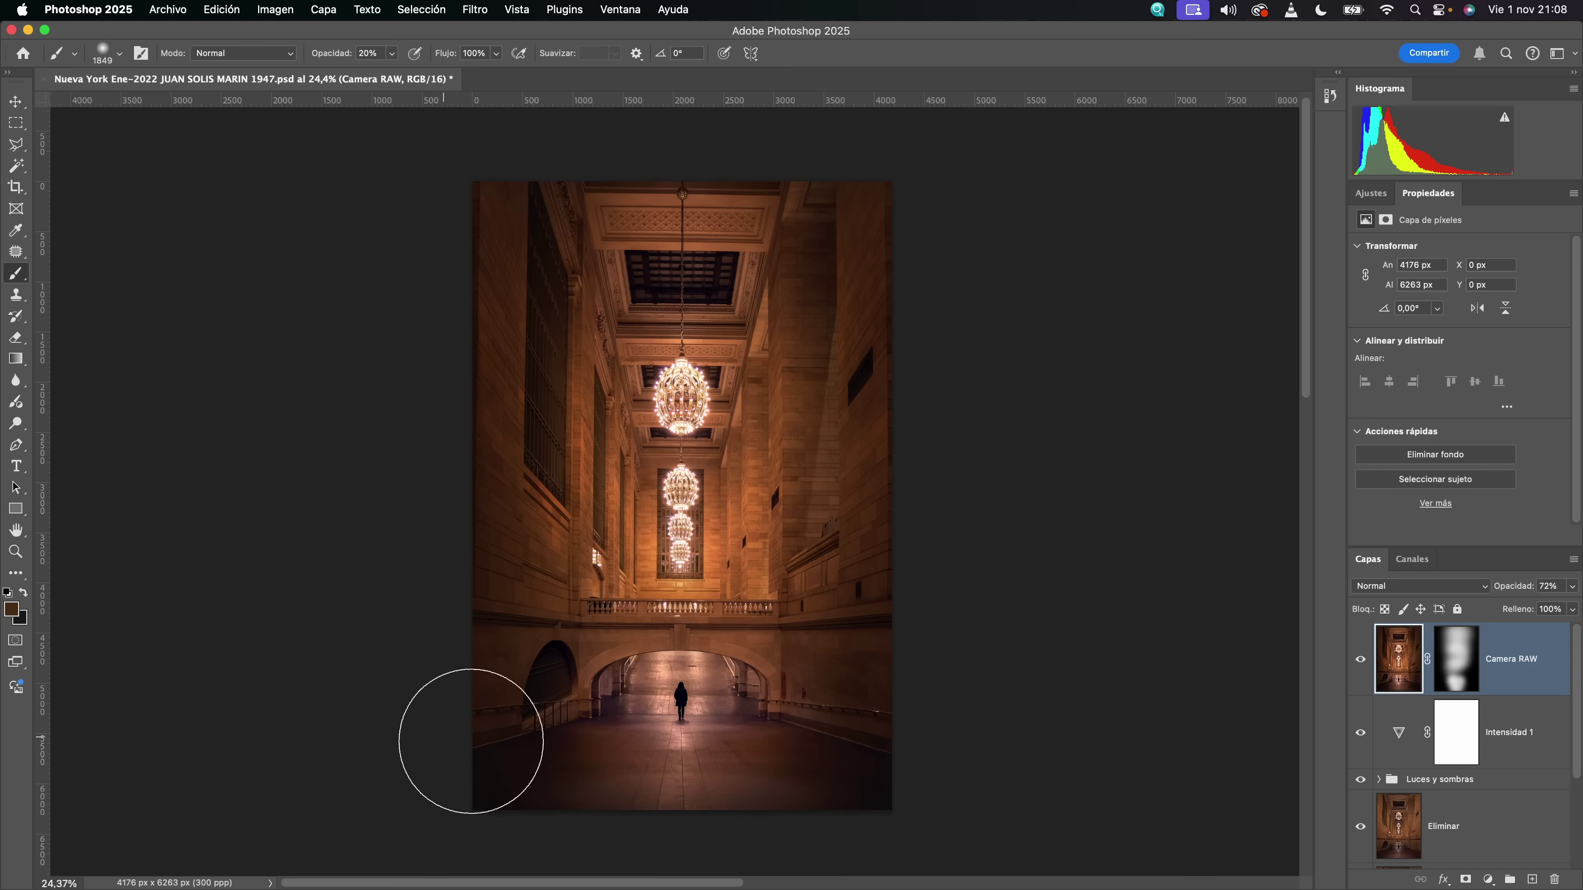
- Review the whole layer stack from Camera RAW down to Capa 0
{"action": "scroll", "coordinate": [1489, 709], "scroll_direction": "down", "scroll_amount": 3}
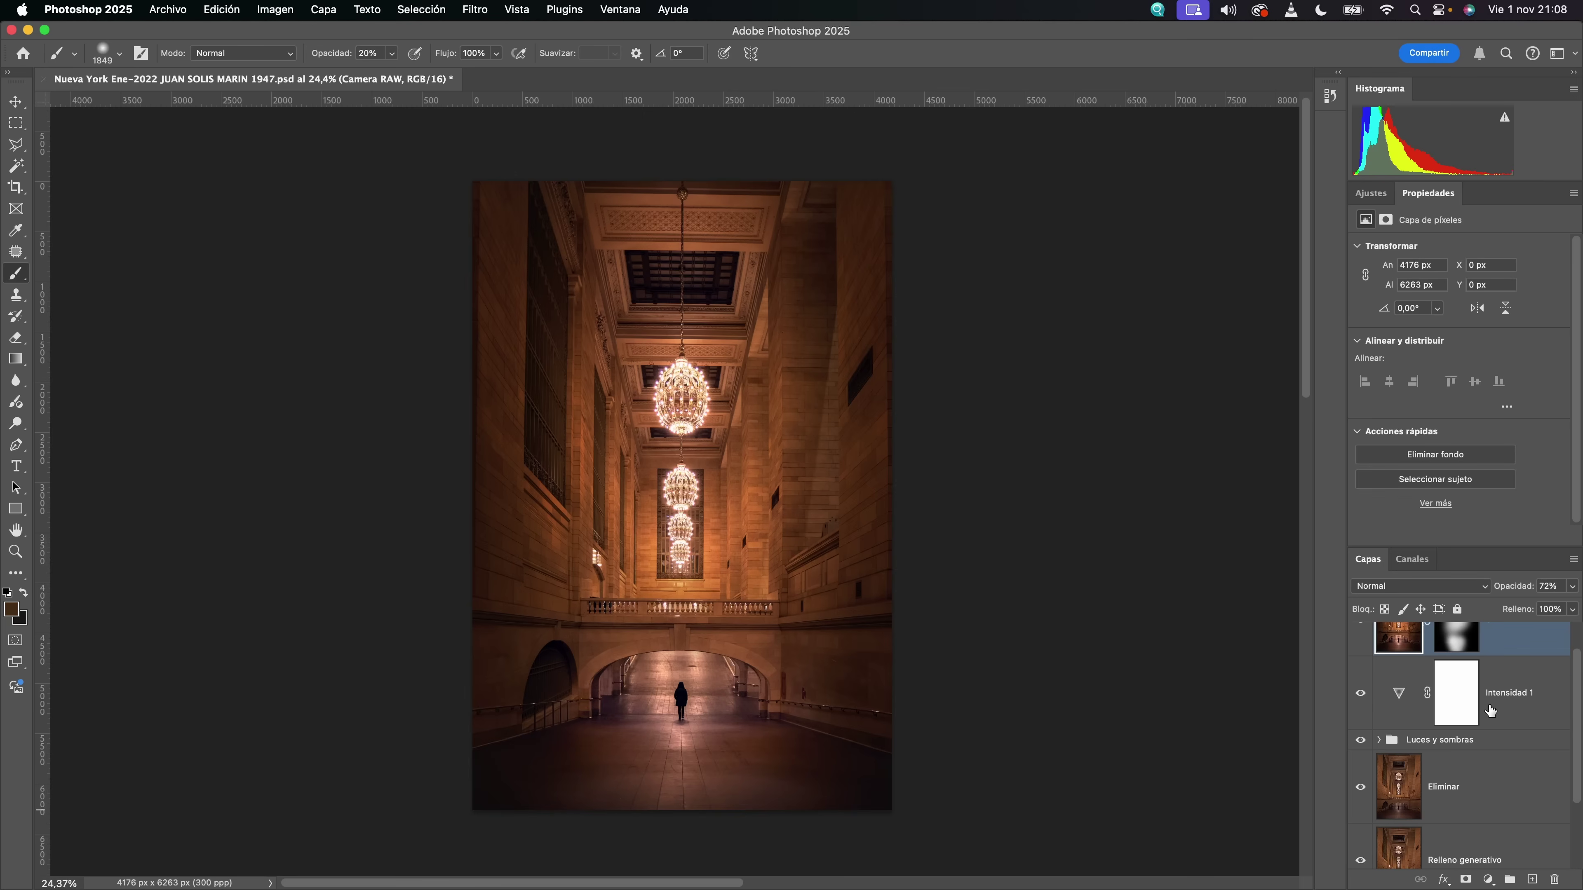
{"action": "scroll", "coordinate": [1485, 795], "scroll_direction": "down", "scroll_amount": 2}
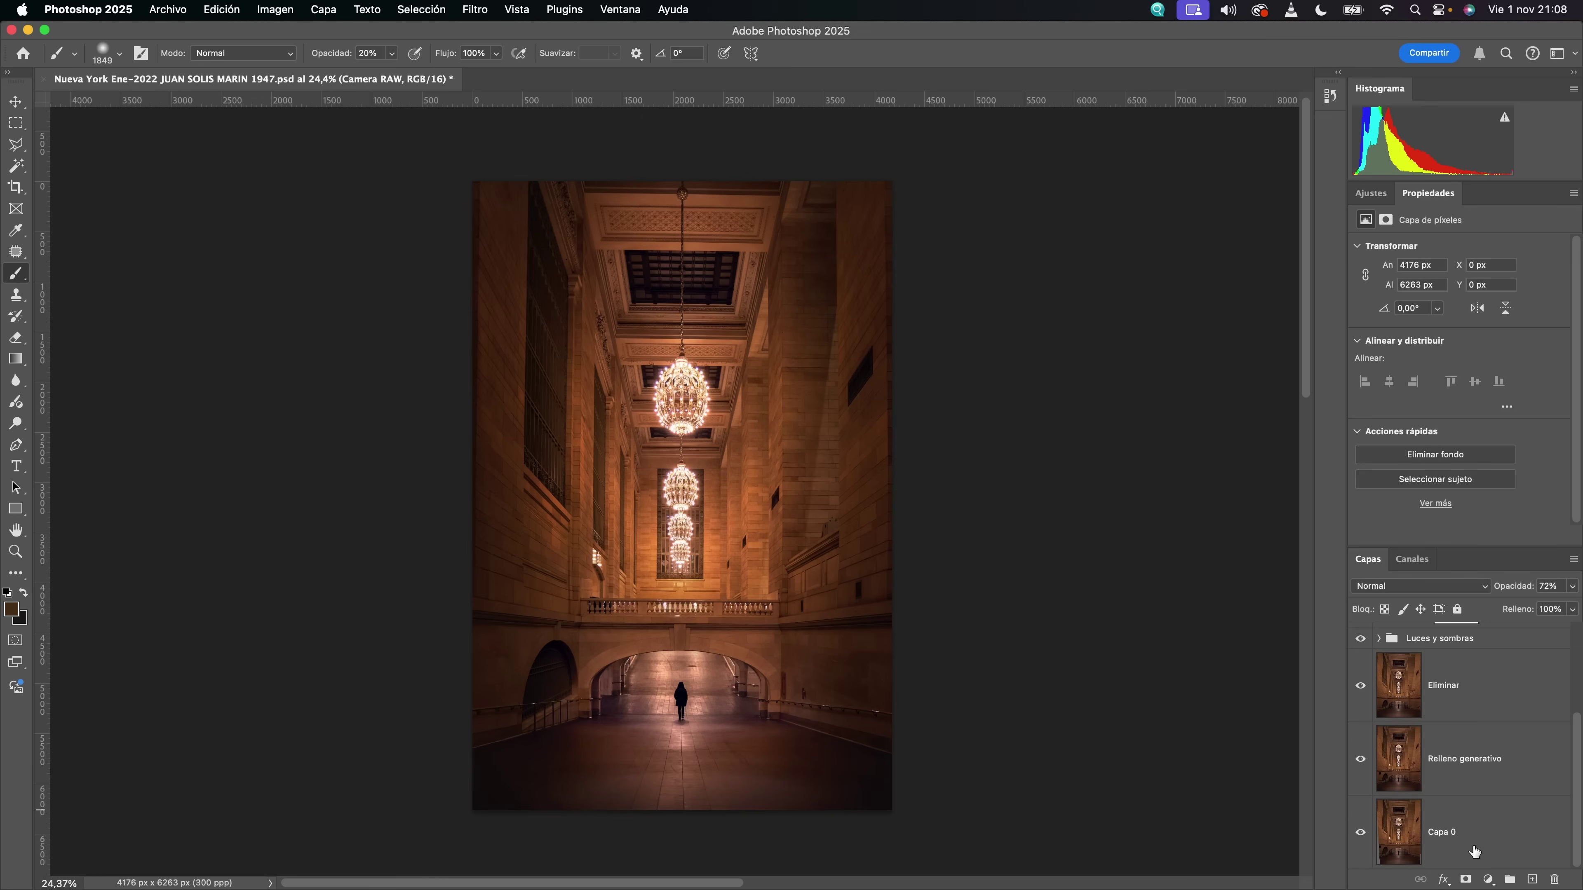
{"action": "scroll", "coordinate": [1466, 744], "scroll_direction": "up", "scroll_amount": 1}
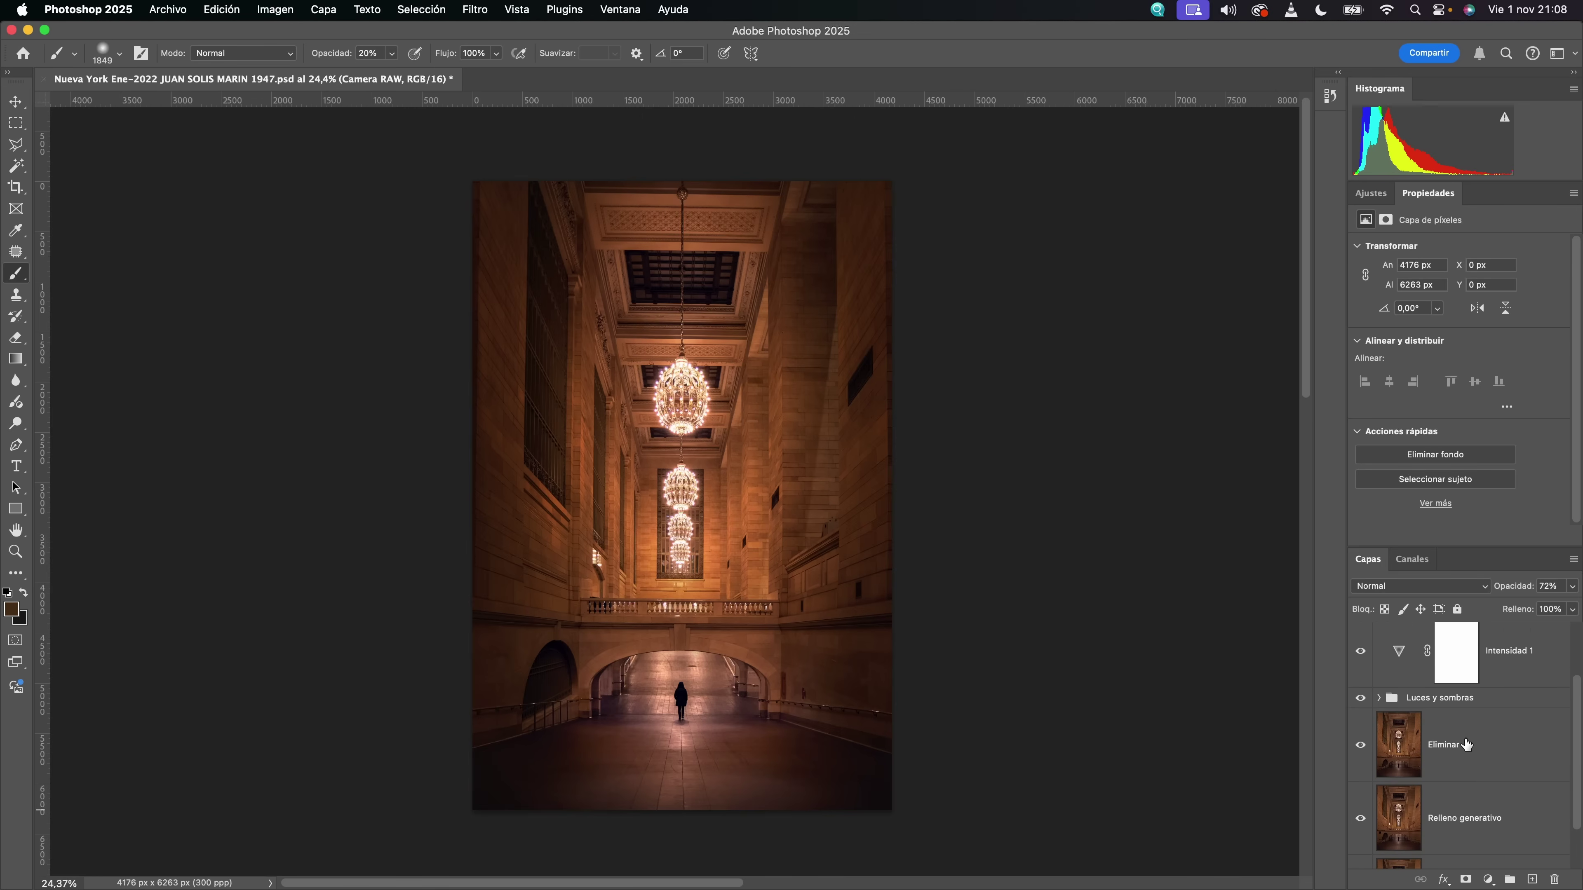
{"action": "scroll", "coordinate": [1466, 744], "scroll_direction": "down", "scroll_amount": 1}
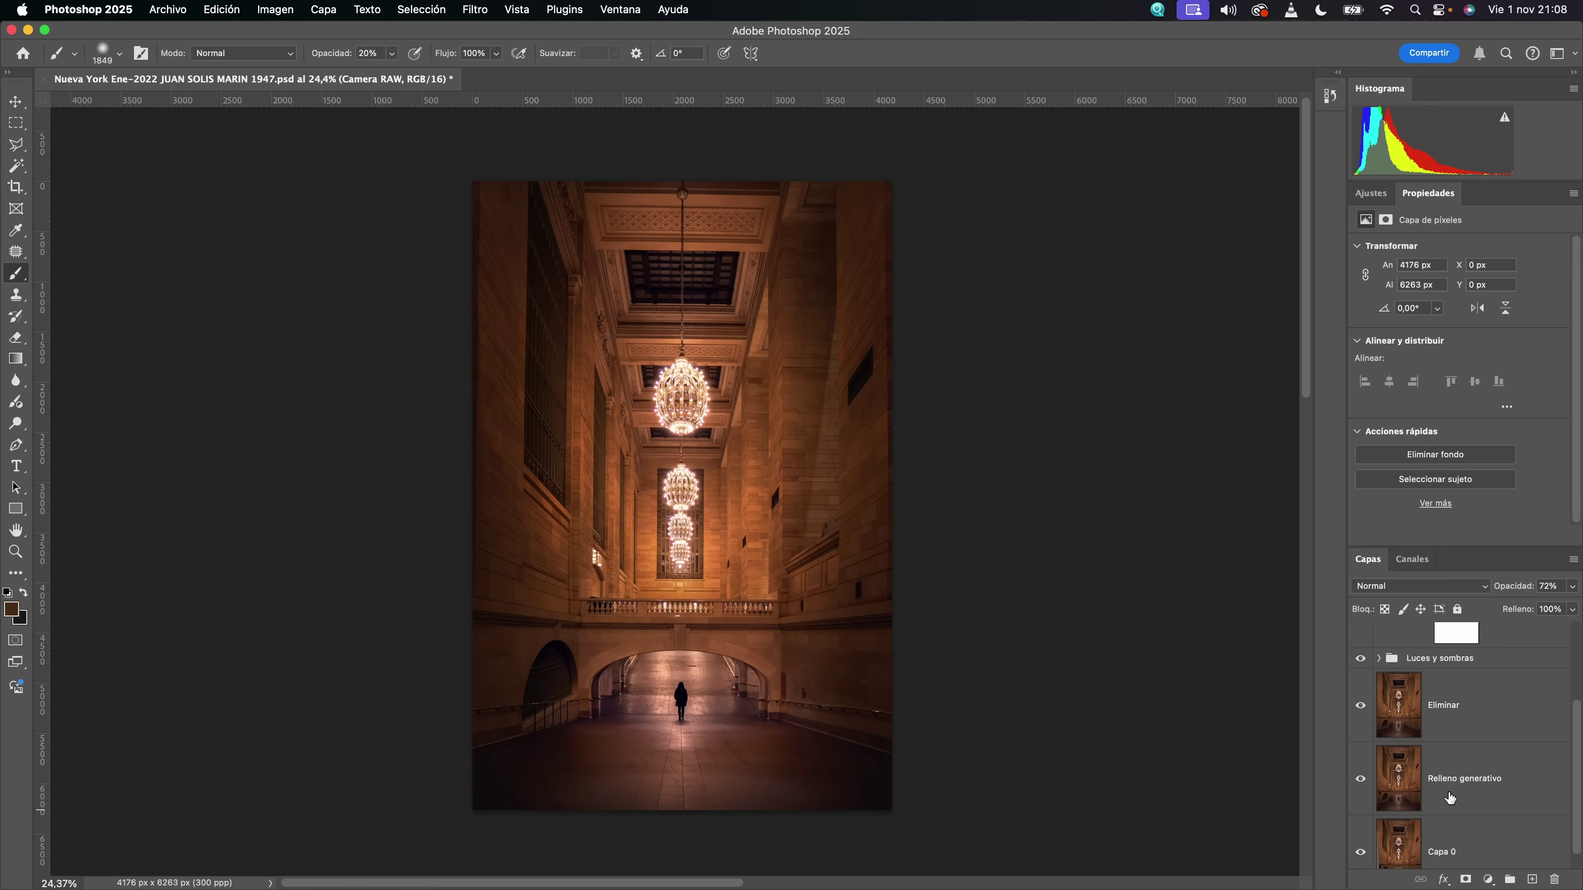
{"action": "scroll", "coordinate": [1449, 789], "scroll_direction": "up", "scroll_amount": 5}
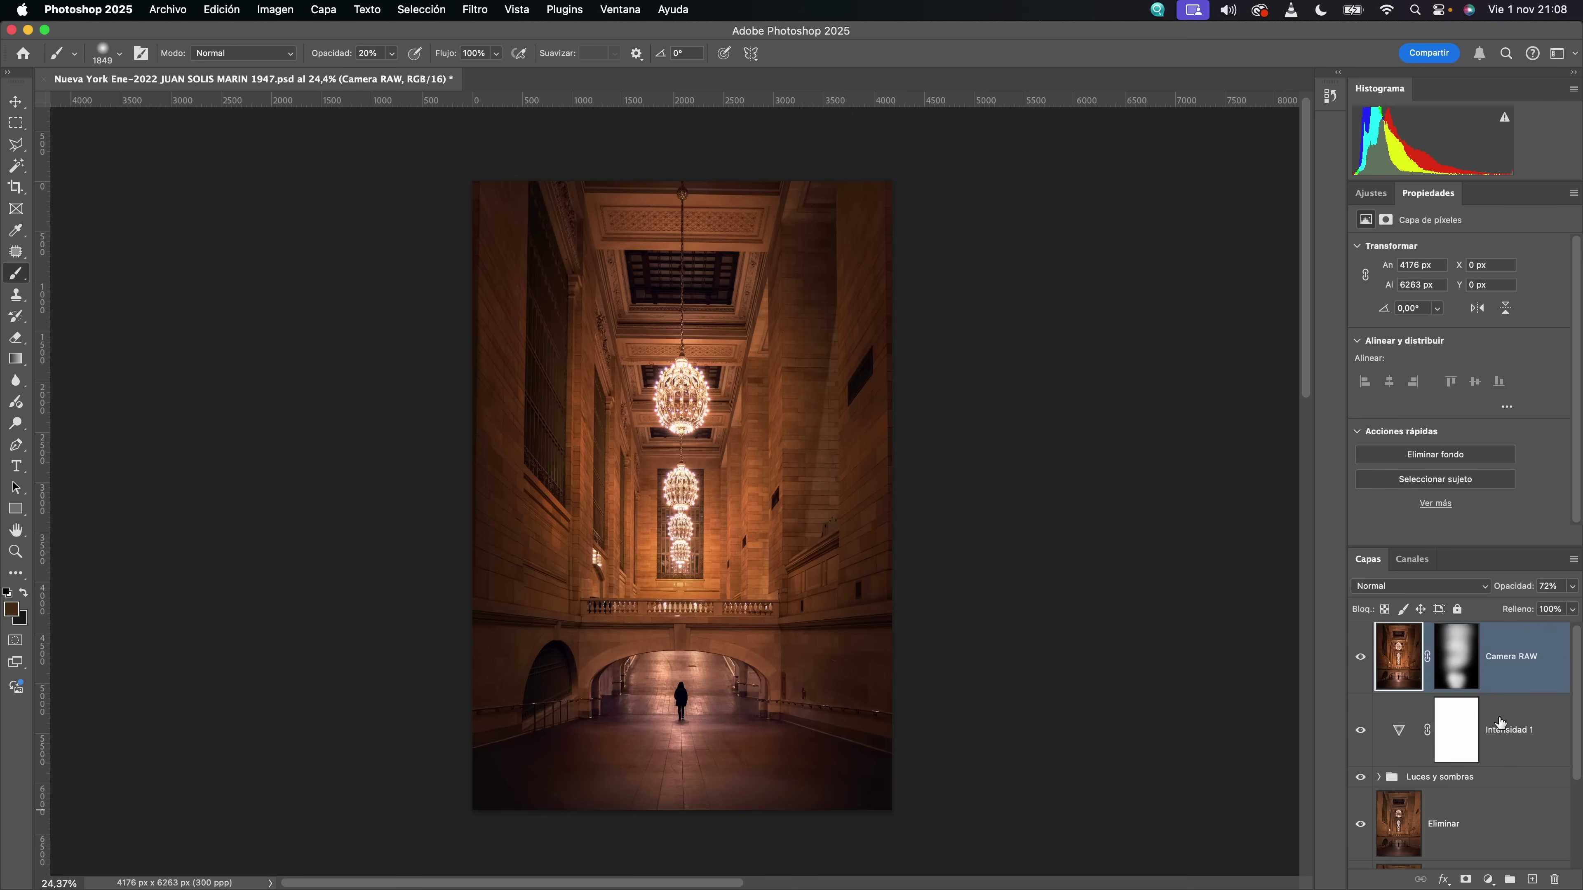
{"action": "scroll", "coordinate": [1499, 724], "scroll_direction": "down", "scroll_amount": 5}
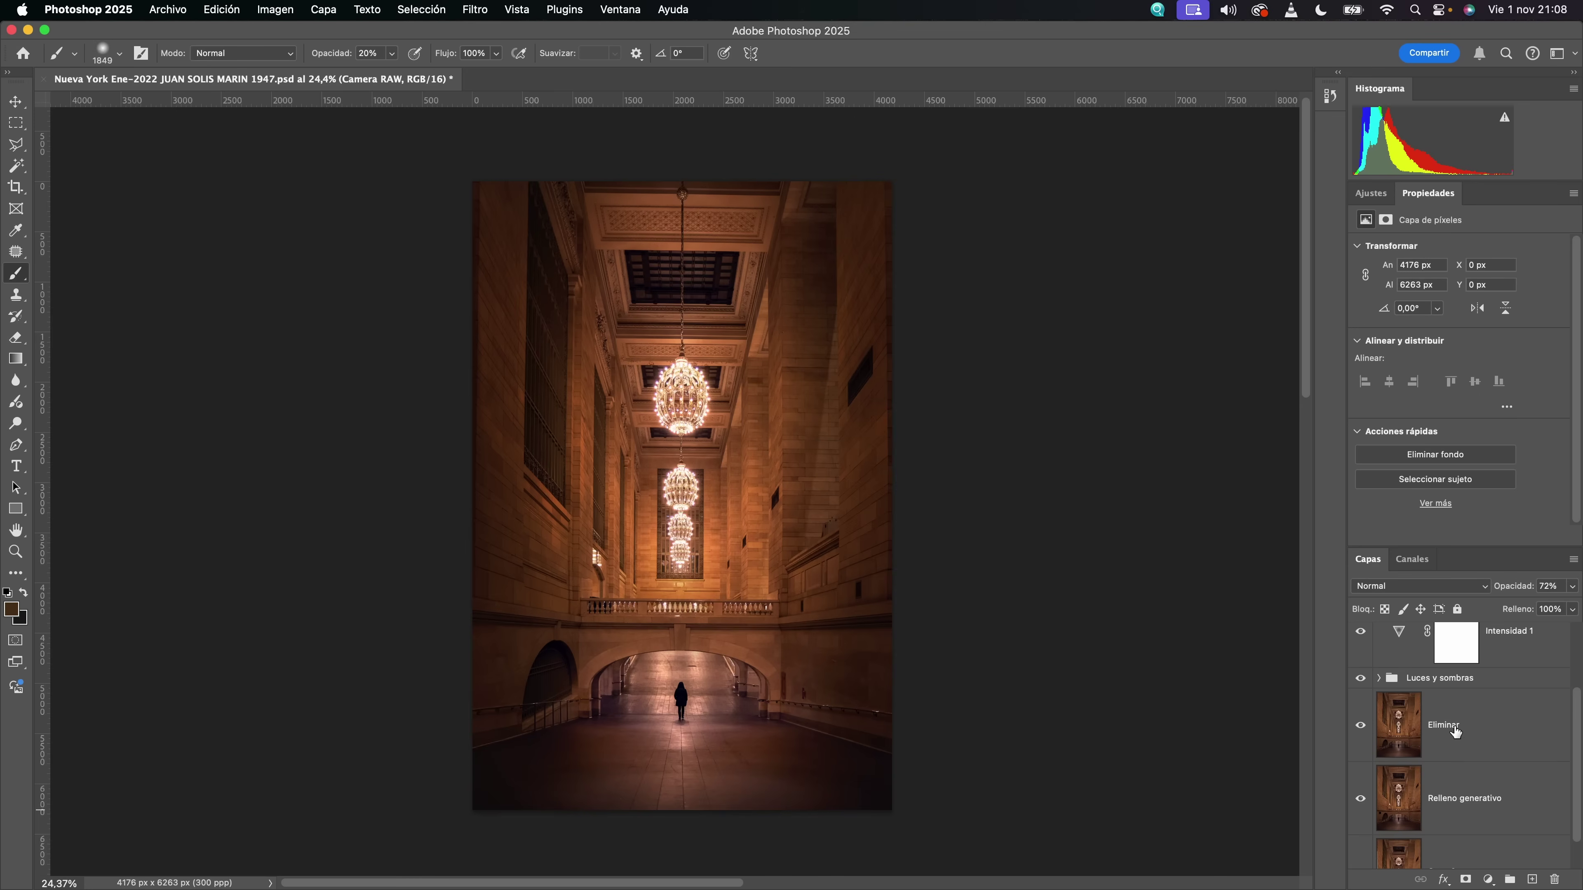
{"action": "scroll", "coordinate": [1456, 736], "scroll_direction": "up", "scroll_amount": 1}
{"action": "scroll", "coordinate": [1455, 733], "scroll_direction": "up", "scroll_amount": 4}
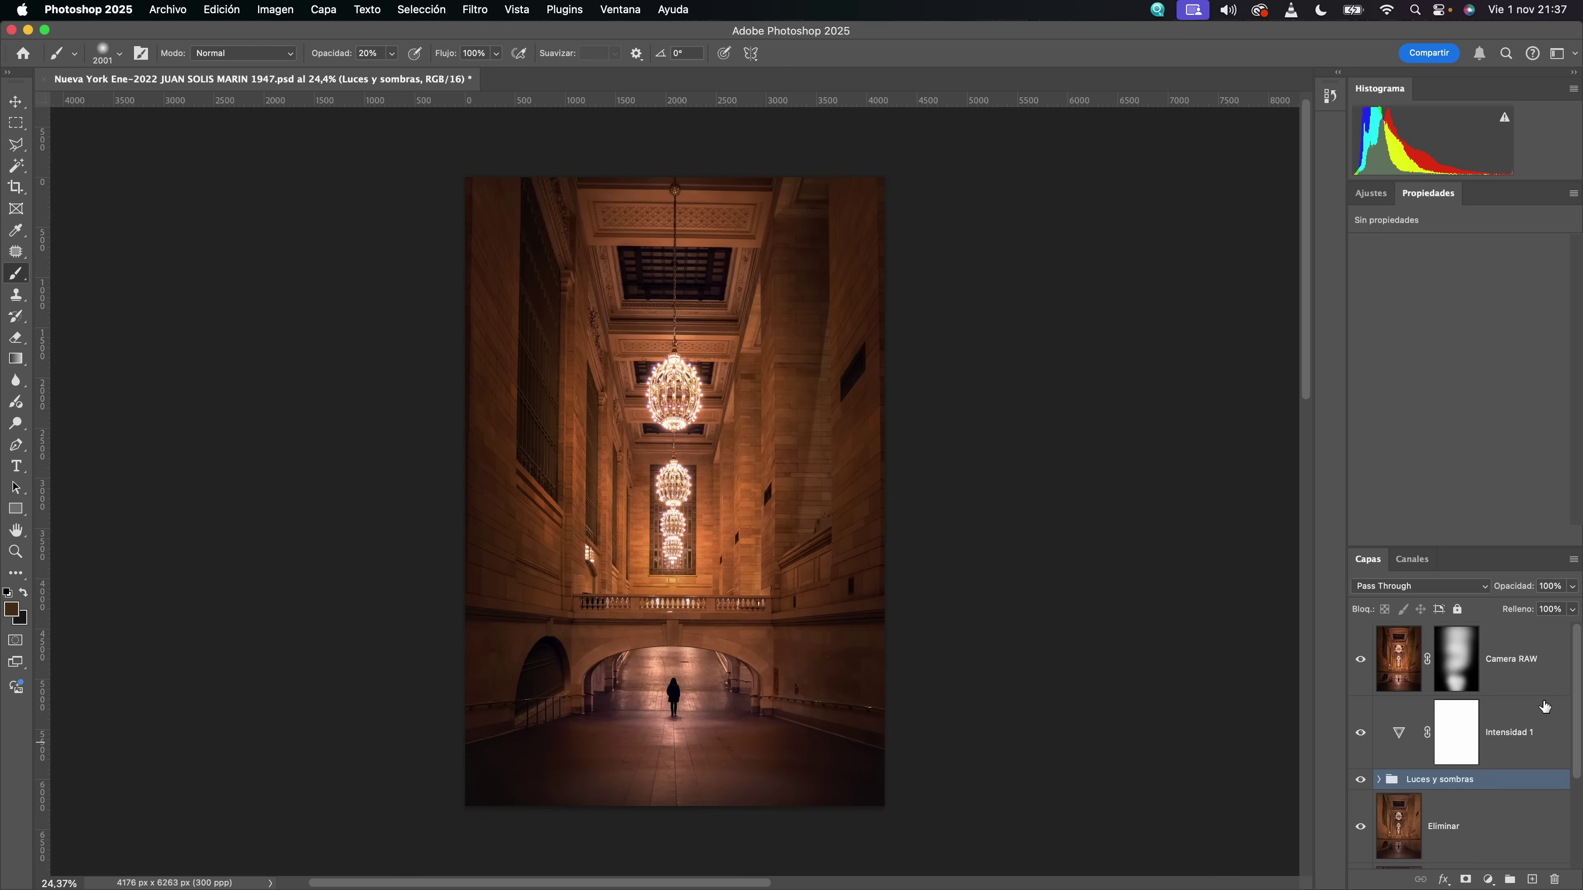
- Group all layers above Capa 0, from Camera RAW to Relleno generativo, and name the group "Edición"
{"action": "left_click", "coordinate": [1534, 692]}
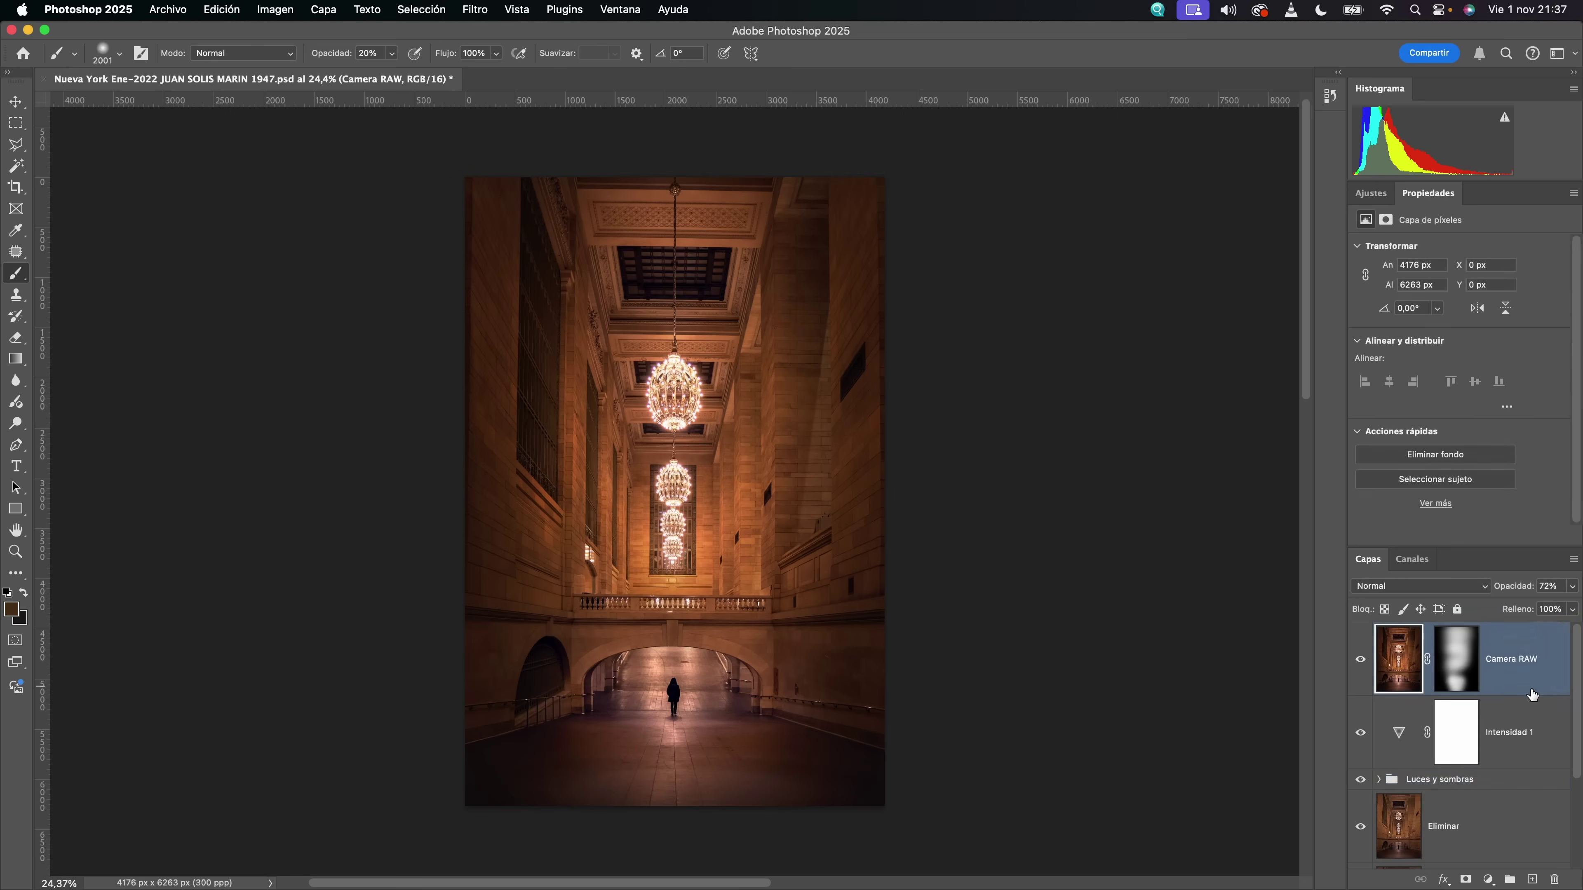
{"action": "scroll", "coordinate": [1526, 710], "scroll_direction": "down", "scroll_amount": 3}
{"action": "left_click", "coordinate": [1514, 787], "text": "shift"}
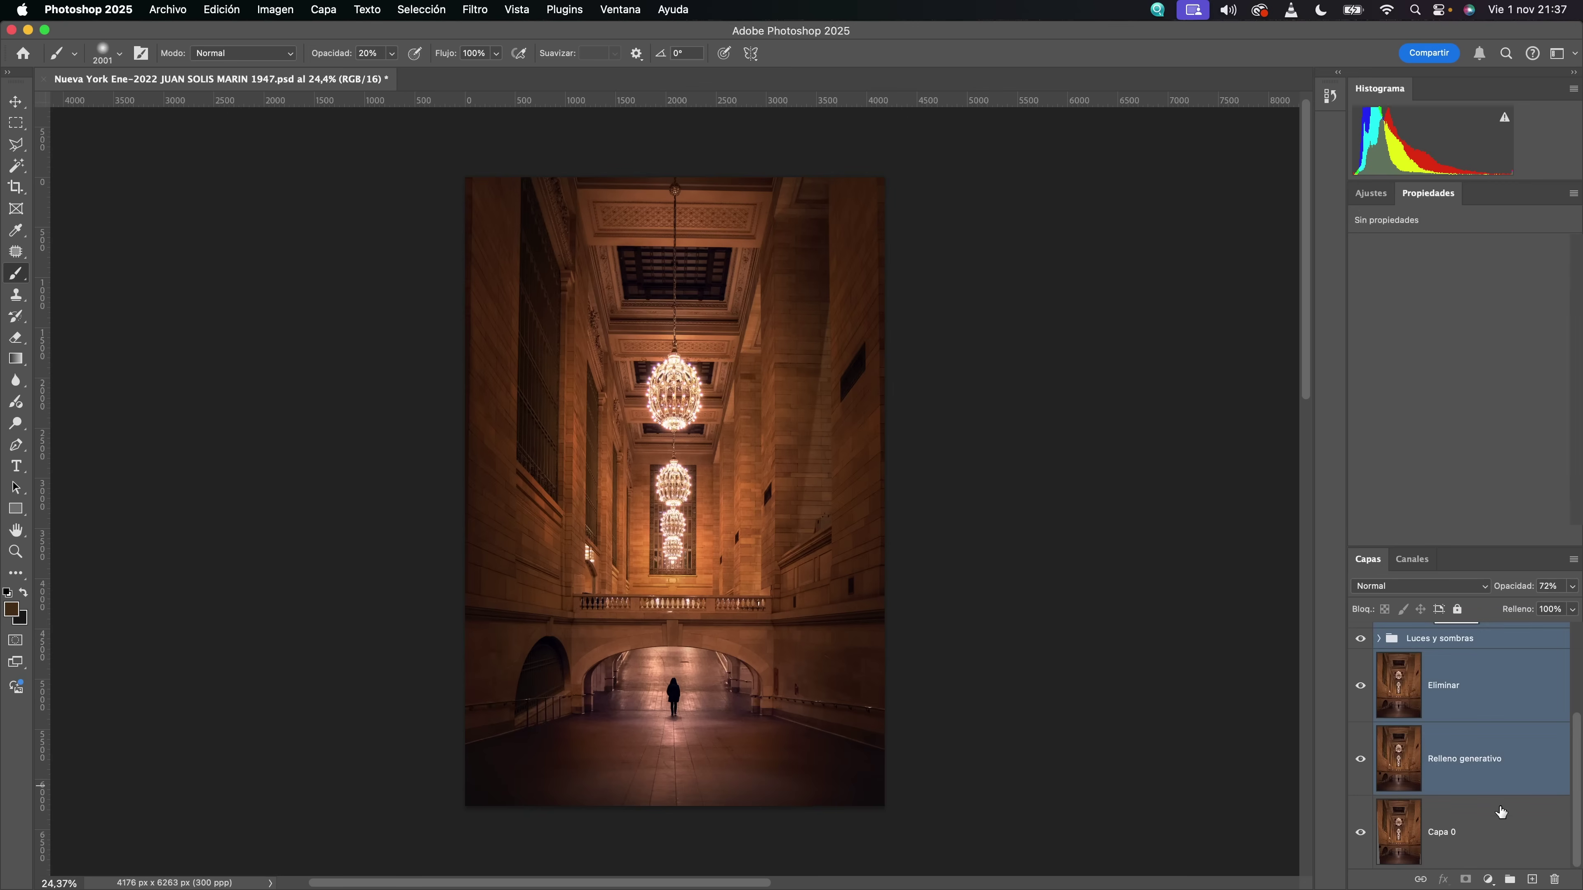
{"action": "left_click", "coordinate": [1509, 880]}
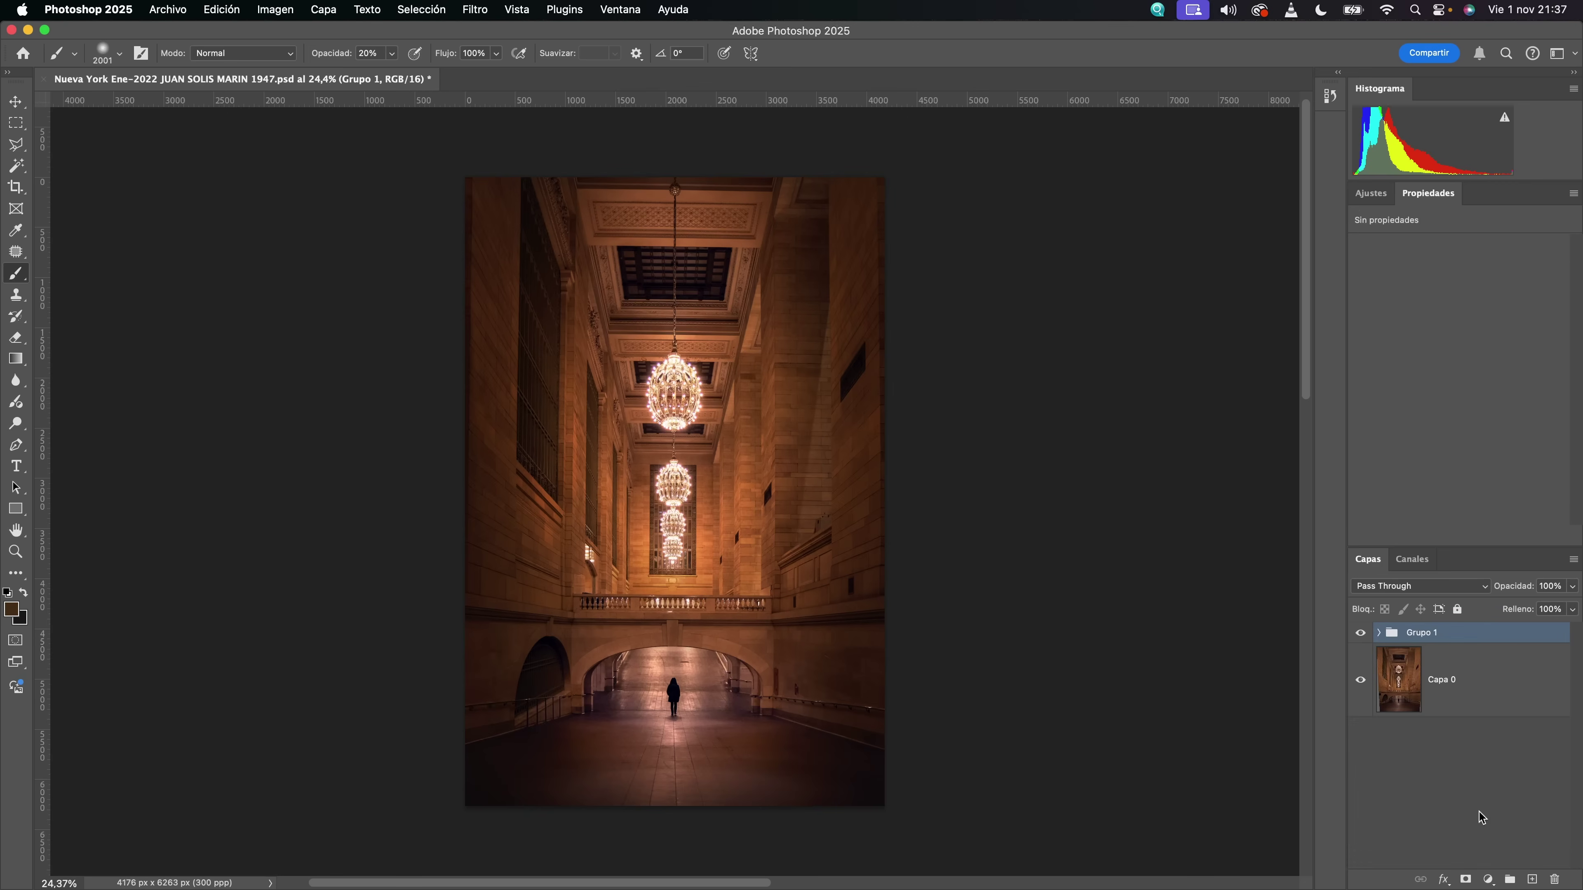
{"action": "double_click", "coordinate": [1413, 634]}
{"action": "type", "text": "Edición"}
{"action": "key", "text": "Return"}
- Compare the original photo with the finished edit by toggling the Edición group's visibility
{"action": "left_click", "coordinate": [1360, 634]}
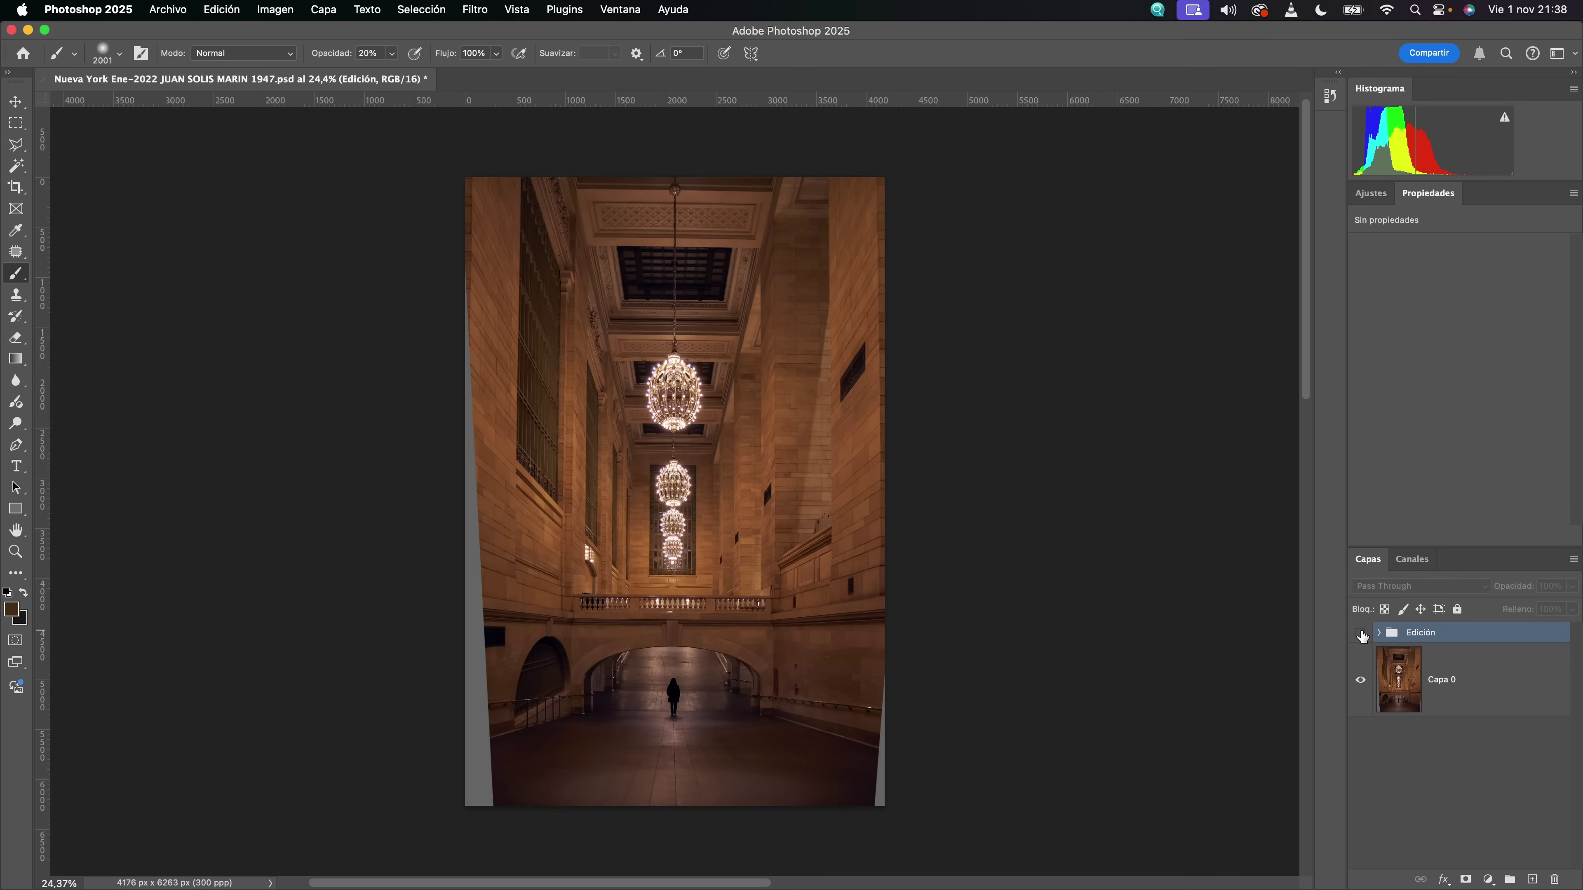
{"action": "left_click", "coordinate": [1360, 633]}
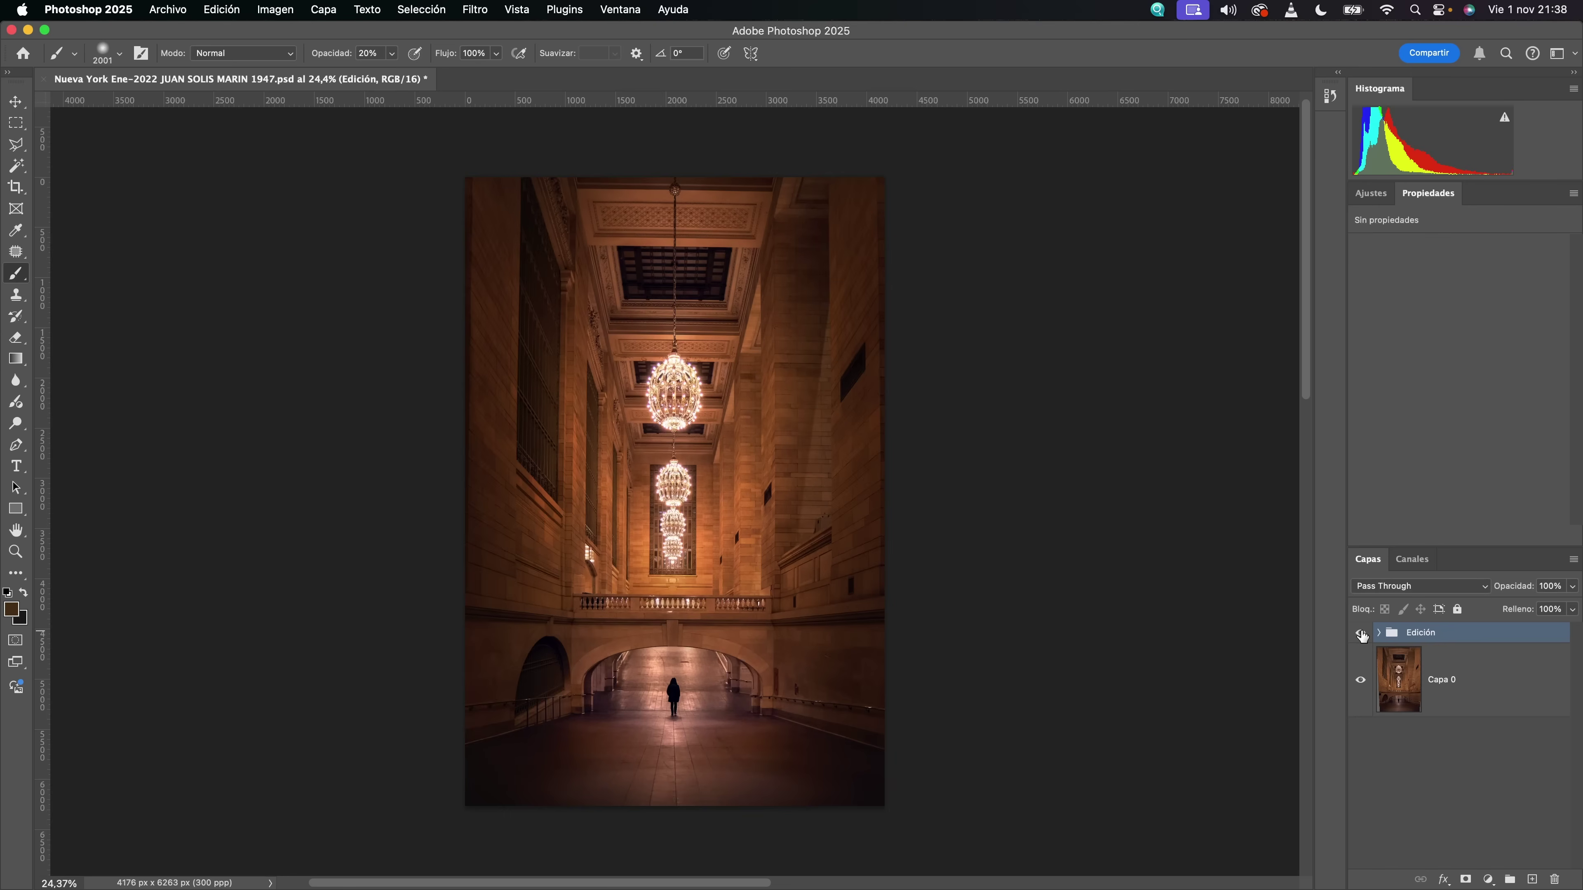
{"action": "left_click", "coordinate": [1360, 634]}
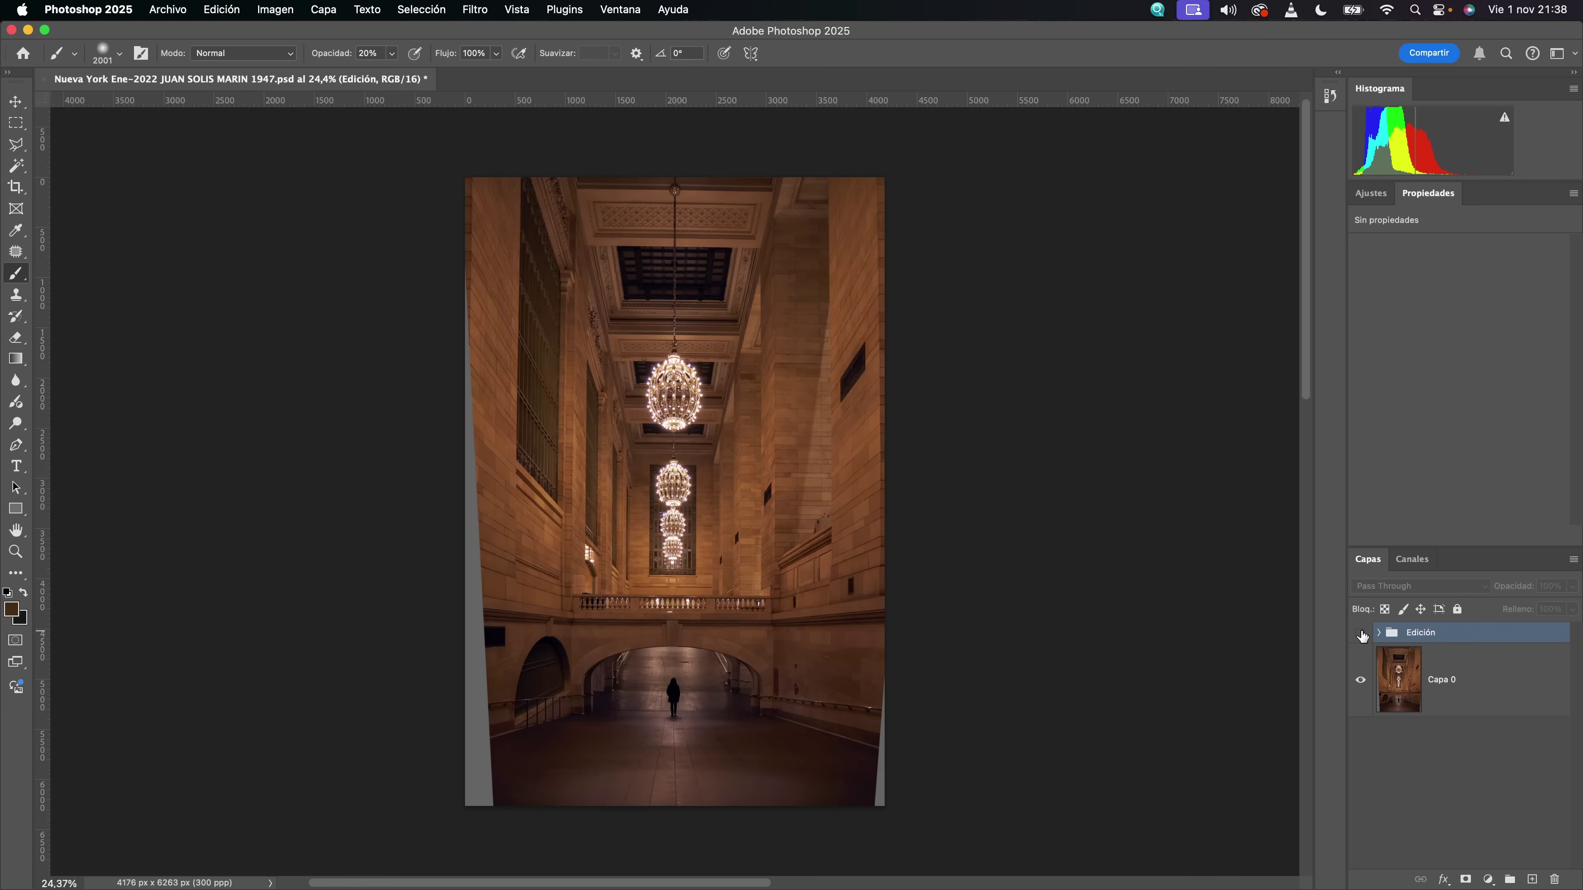
{"action": "left_click", "coordinate": [1360, 633]}
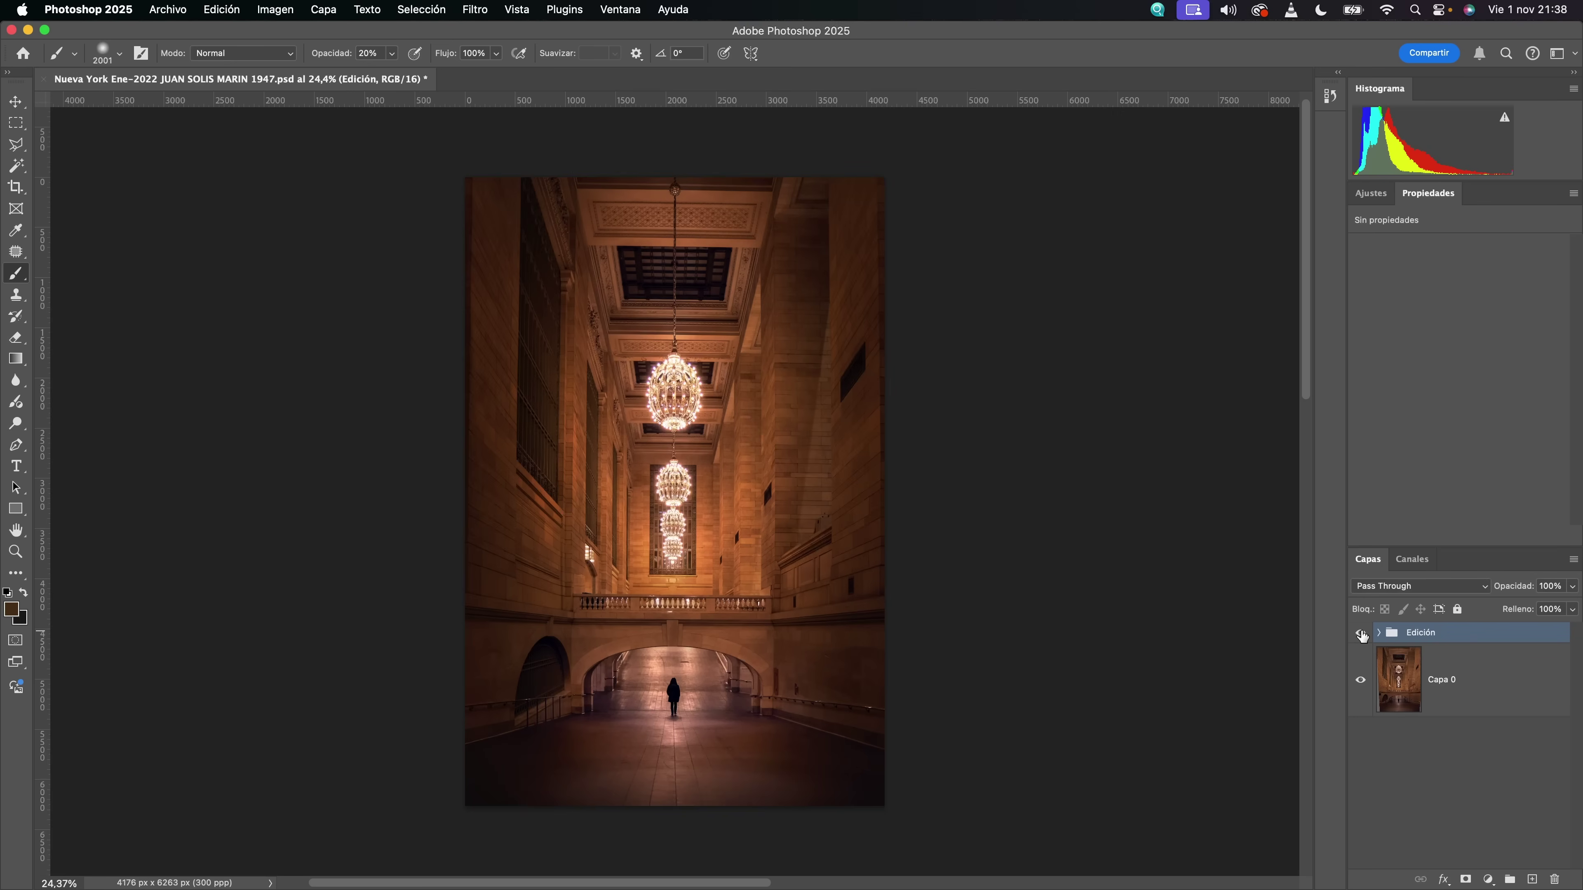
{"action": "left_click", "coordinate": [1360, 633]}
{"action": "left_click", "coordinate": [1360, 634]}
{"action": "left_click", "coordinate": [1360, 633]}
{"action": "left_click", "coordinate": [1360, 633]}
{"action": "left_click", "coordinate": [1360, 633]}
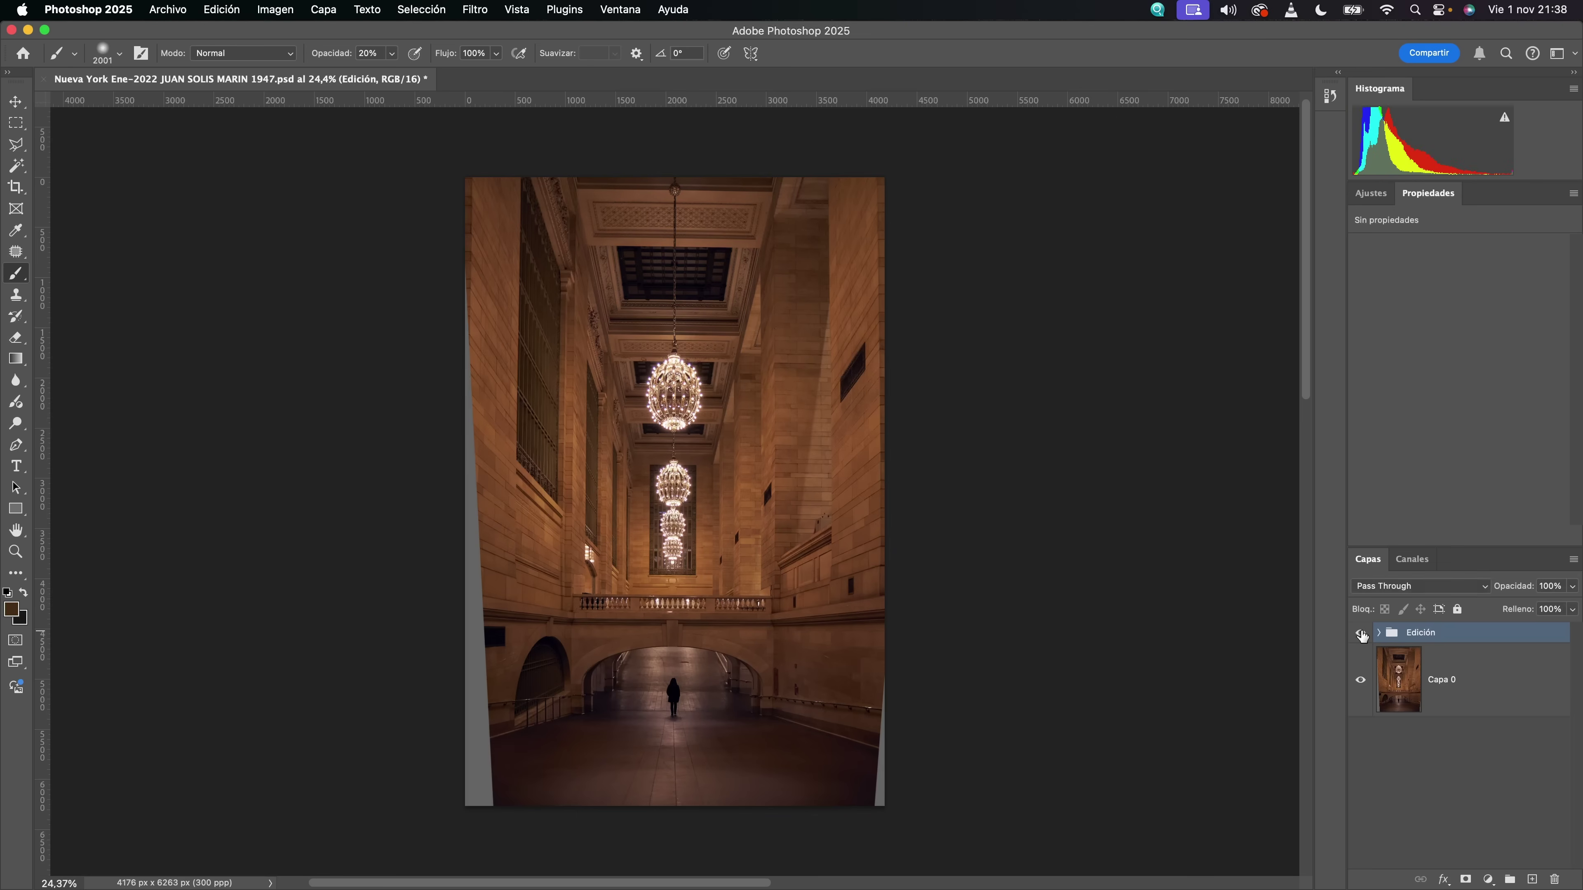
{"action": "left_click", "coordinate": [1361, 633]}
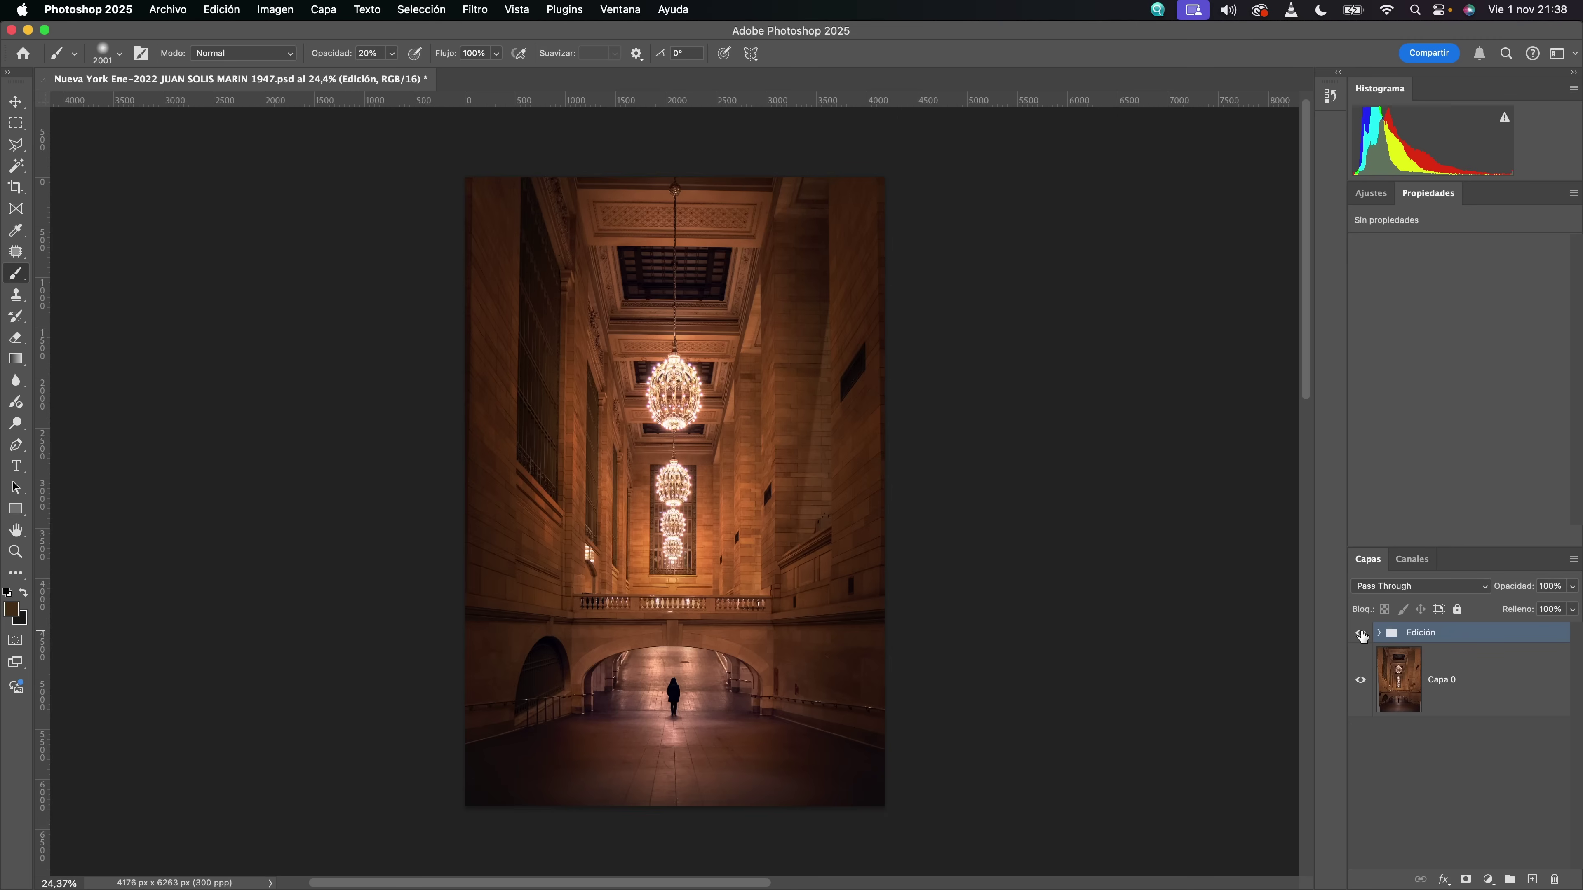
{"action": "left_click", "coordinate": [1361, 633]}
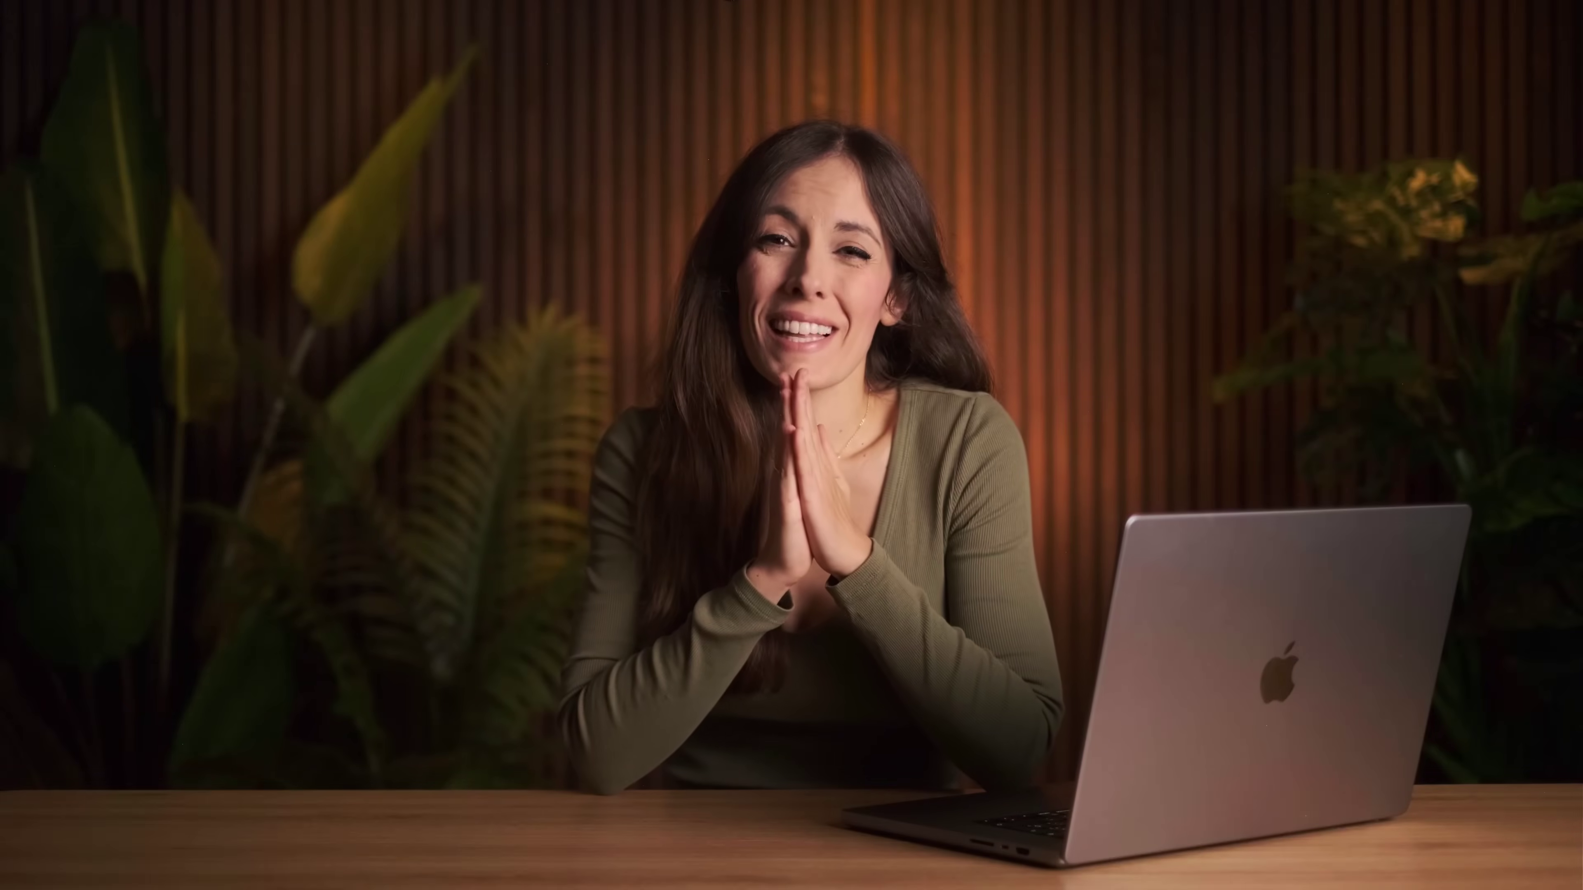